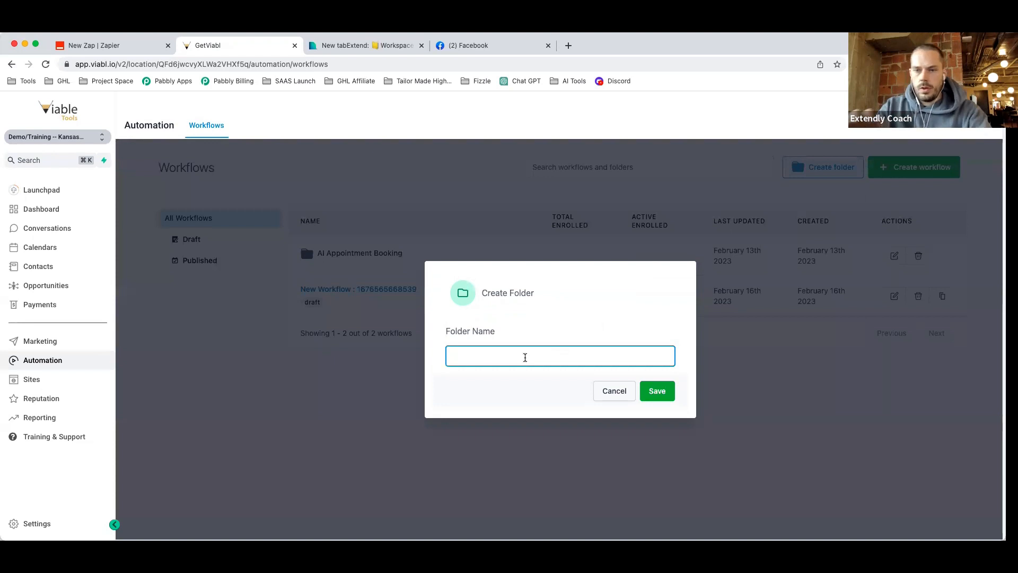
# Name the new workflow folder 'Demo - Zapier Webhooks' and save it.
pyautogui.write('Demo')
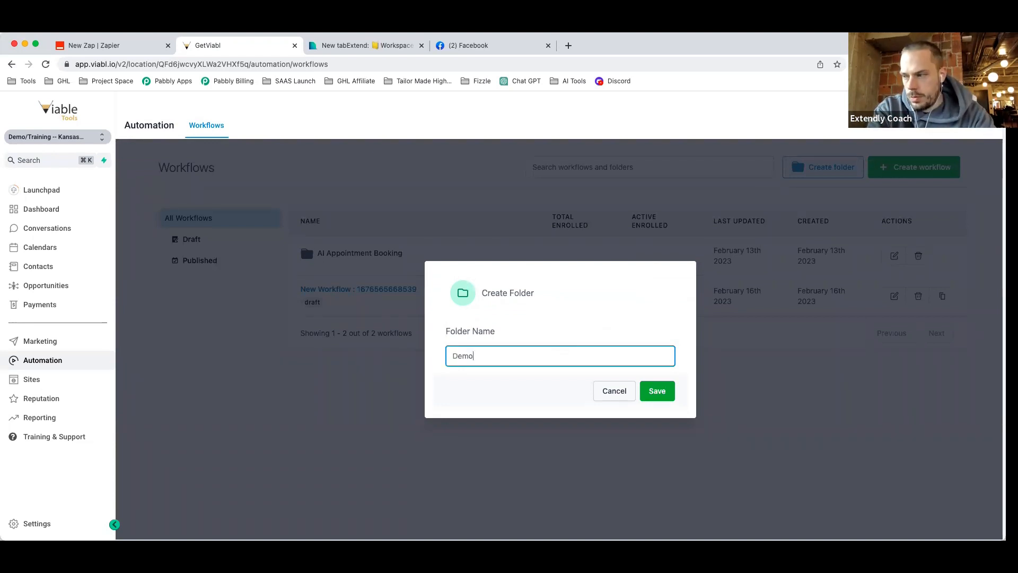
pyautogui.write(' - Zapi')
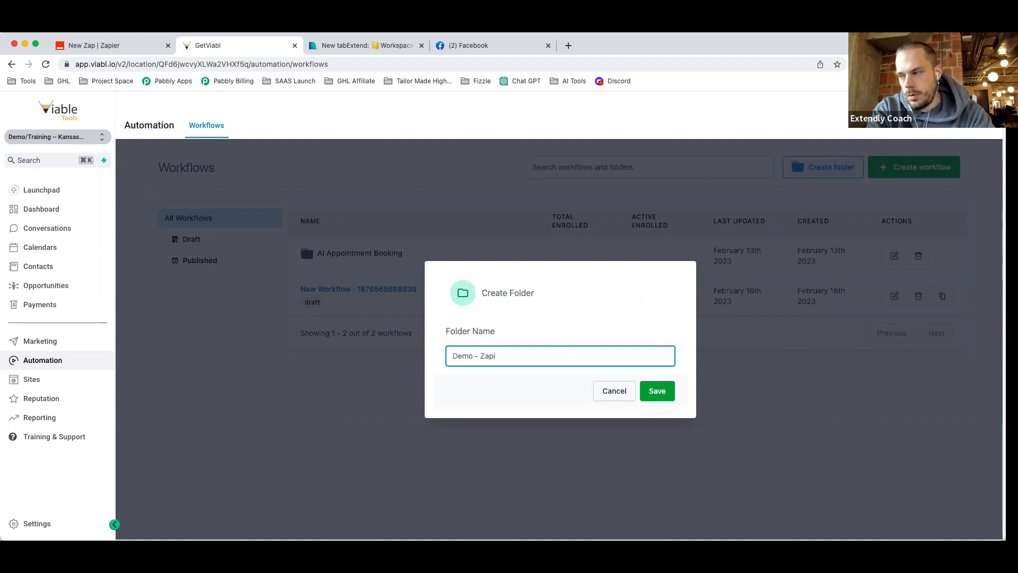
pyautogui.write('ier Webhook 0')
pyautogui.press('BackSpace')
pyautogui.write('-')
pyautogui.press('BackSpace')
pyautogui.press('BackSpace')
pyautogui.press('BackSpace')
pyautogui.write('s')
pyautogui.write('k')
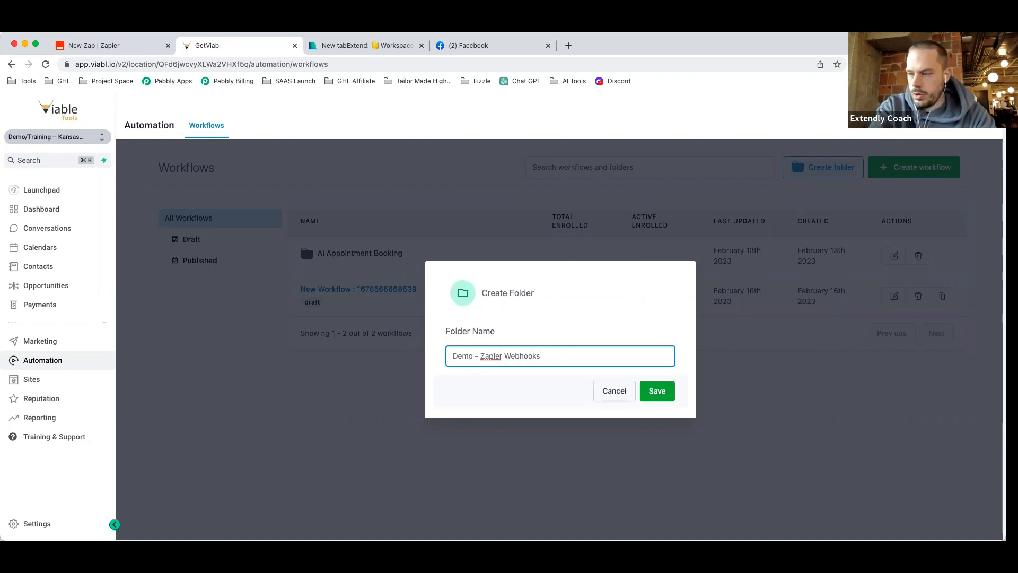
pyautogui.click(660, 392)
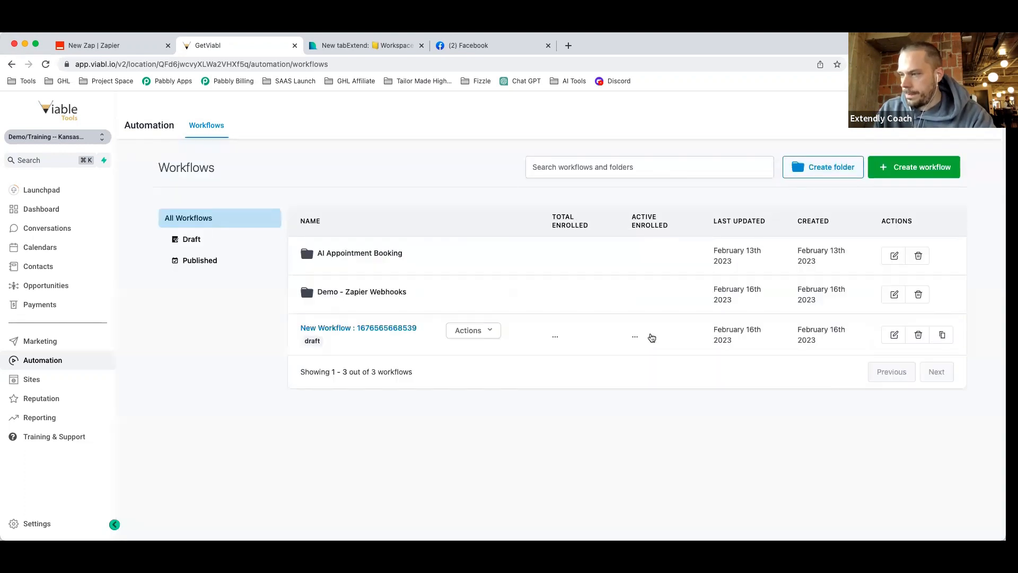
# Move the draft New Workflow into the Demo - Zapier Webhooks folder.
pyautogui.click(487, 332)
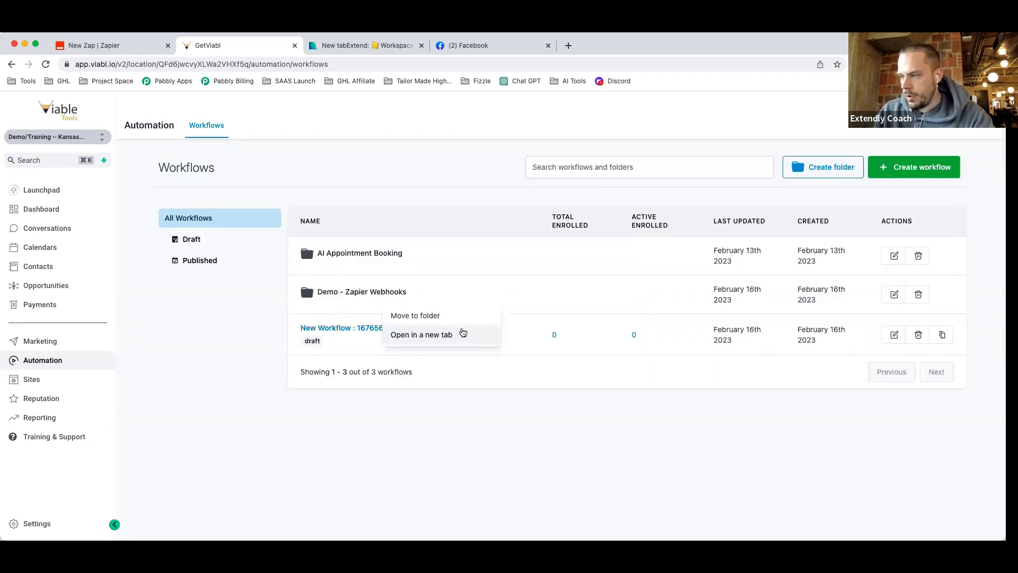
pyautogui.click(458, 316)
pyautogui.click(473, 352)
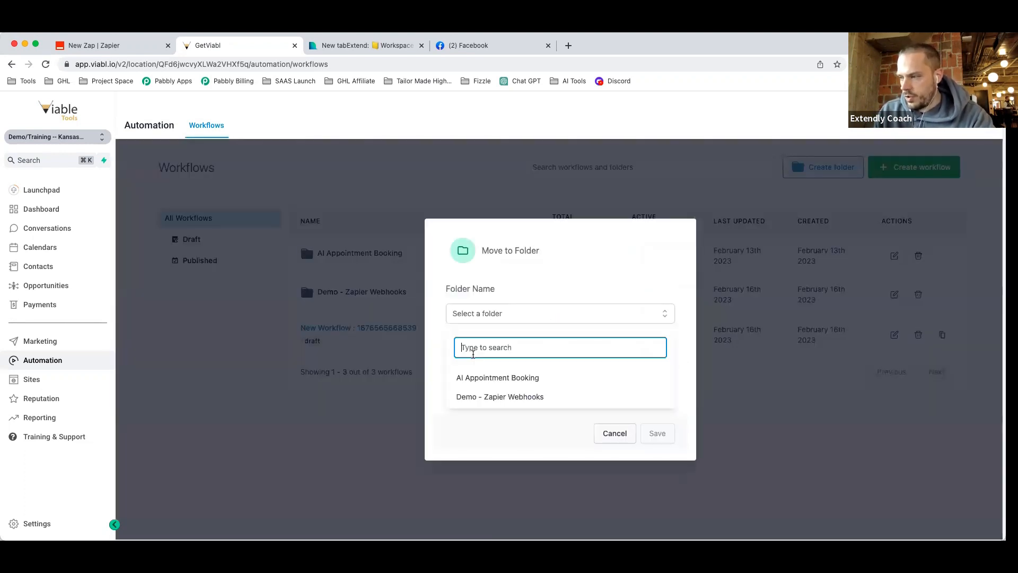
pyautogui.click(500, 396)
pyautogui.click(579, 441)
pyautogui.click(656, 399)
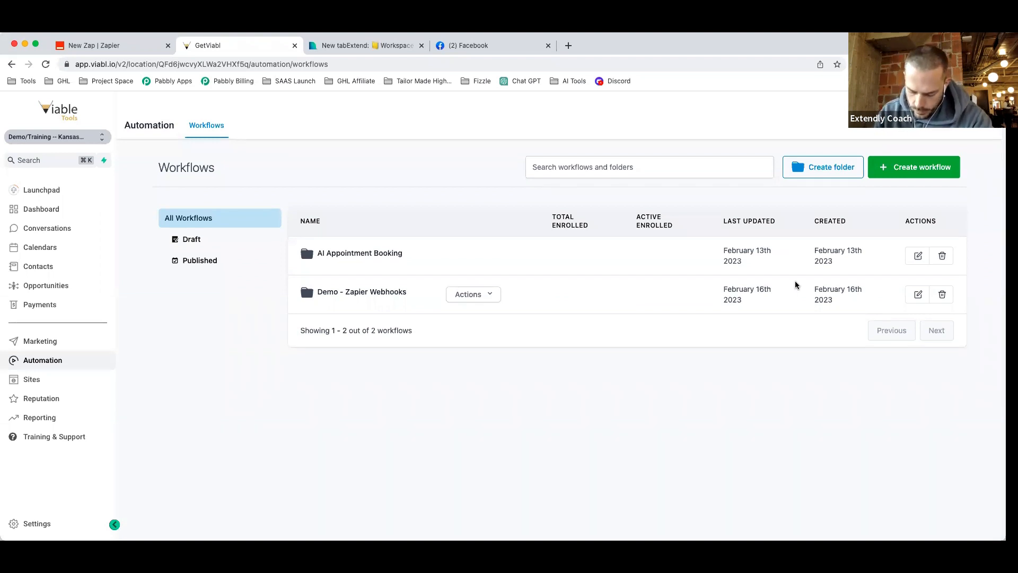
# Open the Demo - Zapier Webhooks folder and its New Workflow, then return to the workflows list.
pyautogui.click(337, 294)
pyautogui.click(403, 282)
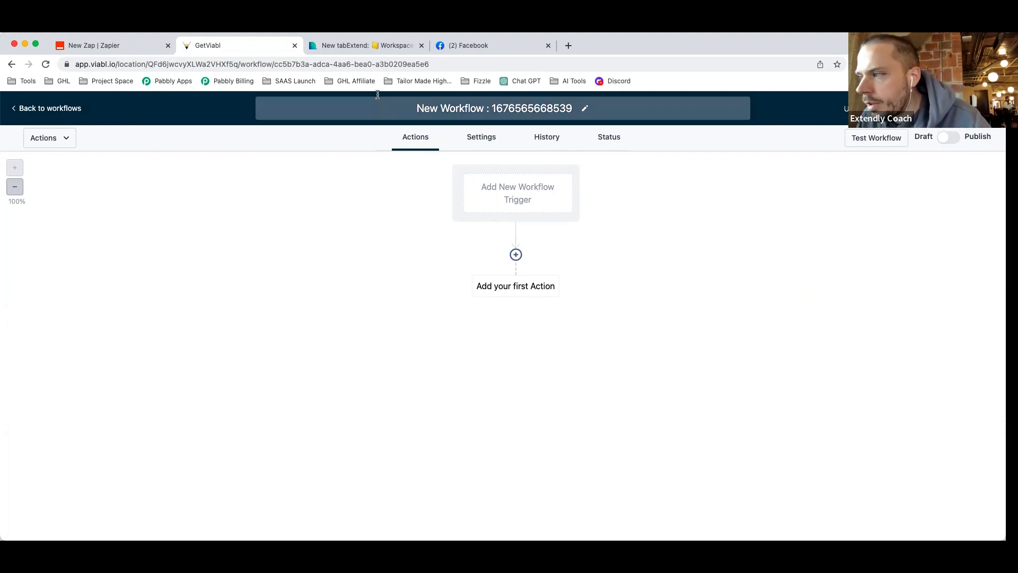
pyautogui.click(66, 108)
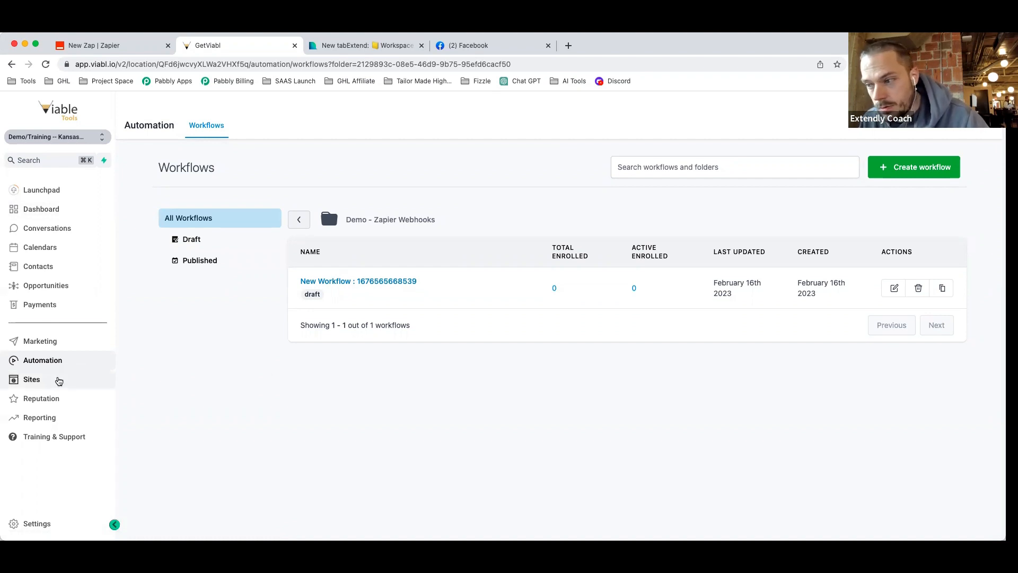
# Create a new funnel named 'Demo AI Funnel' from the Sites funnels page.
pyautogui.click(54, 382)
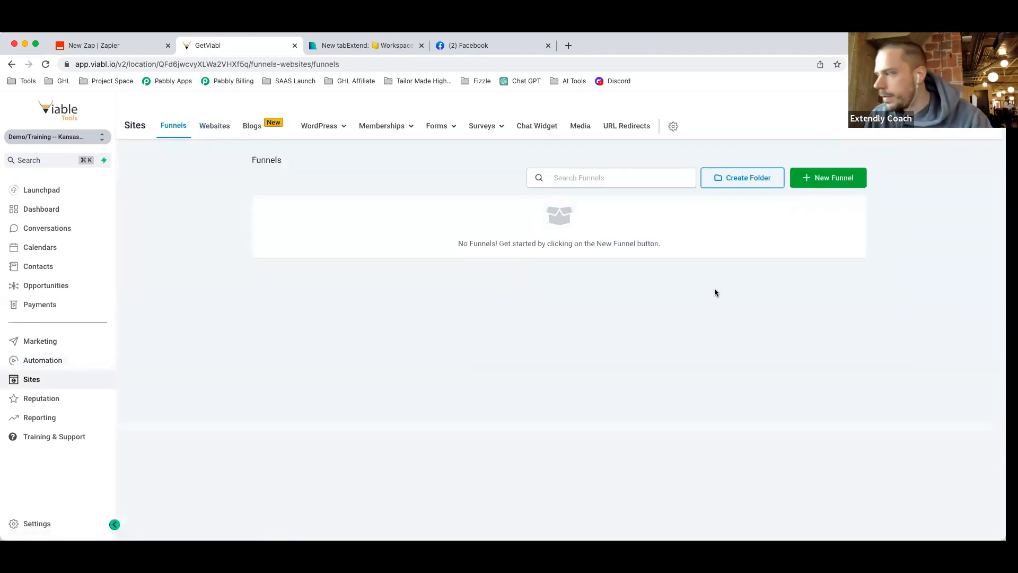
pyautogui.click(820, 186)
pyautogui.click(561, 187)
pyautogui.write('Dem')
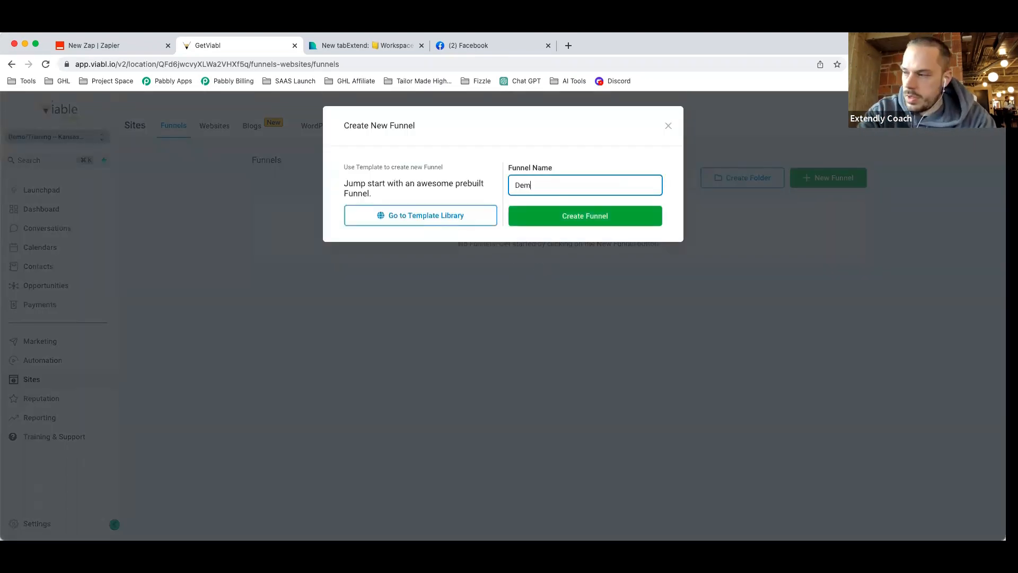
pyautogui.write('o AI Funnel')
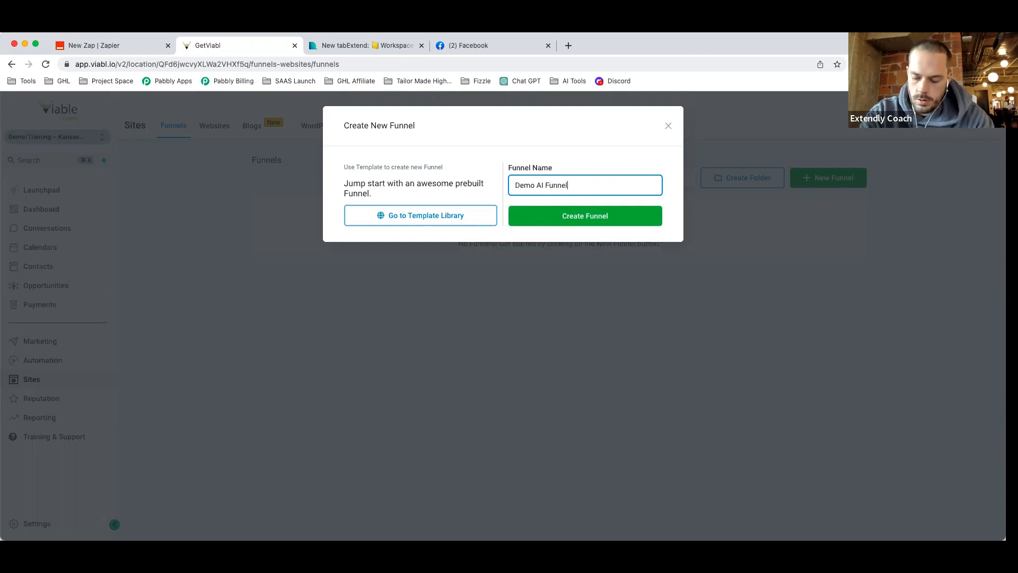
pyautogui.click(619, 217)
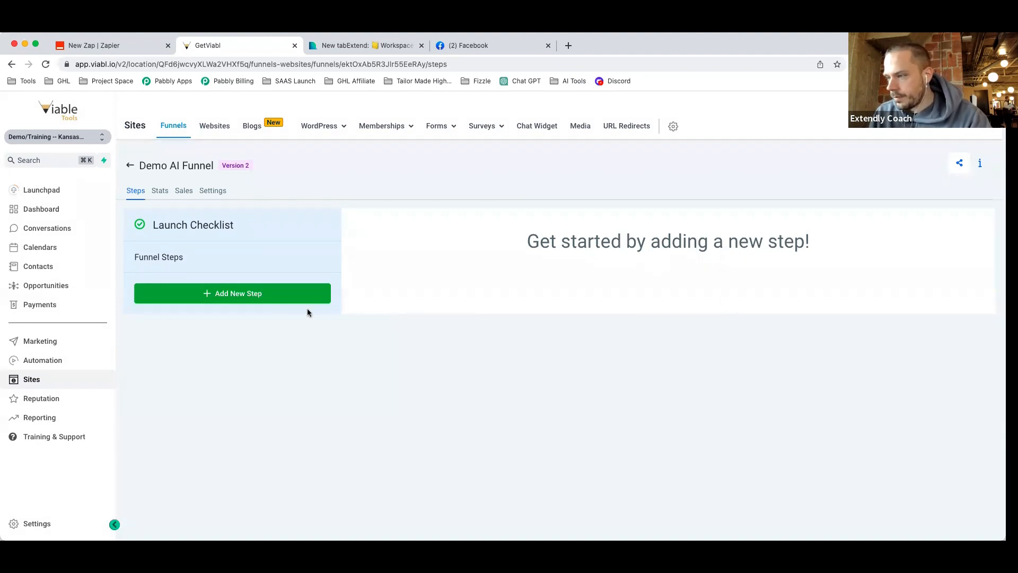
# Add a funnel step named 'Landing' and start its page from a blank design.
pyautogui.click(214, 295)
pyautogui.click(416, 190)
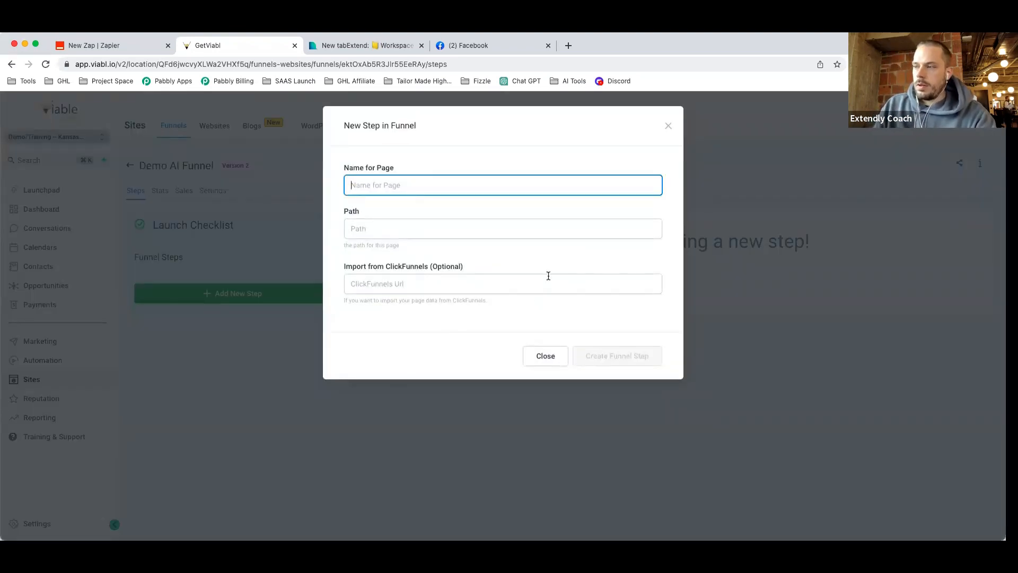
pyautogui.write('Landing')
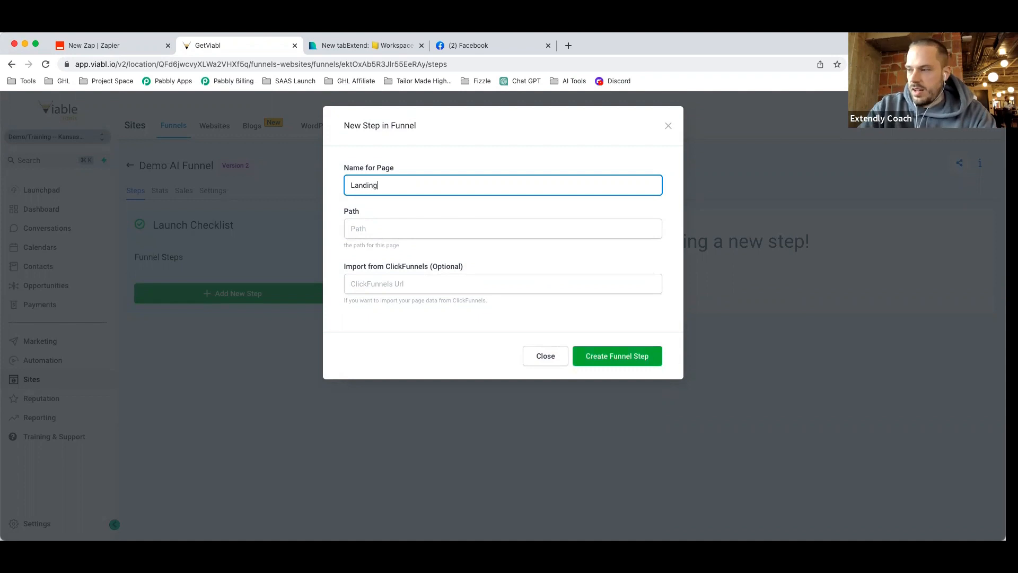
pyautogui.click(631, 357)
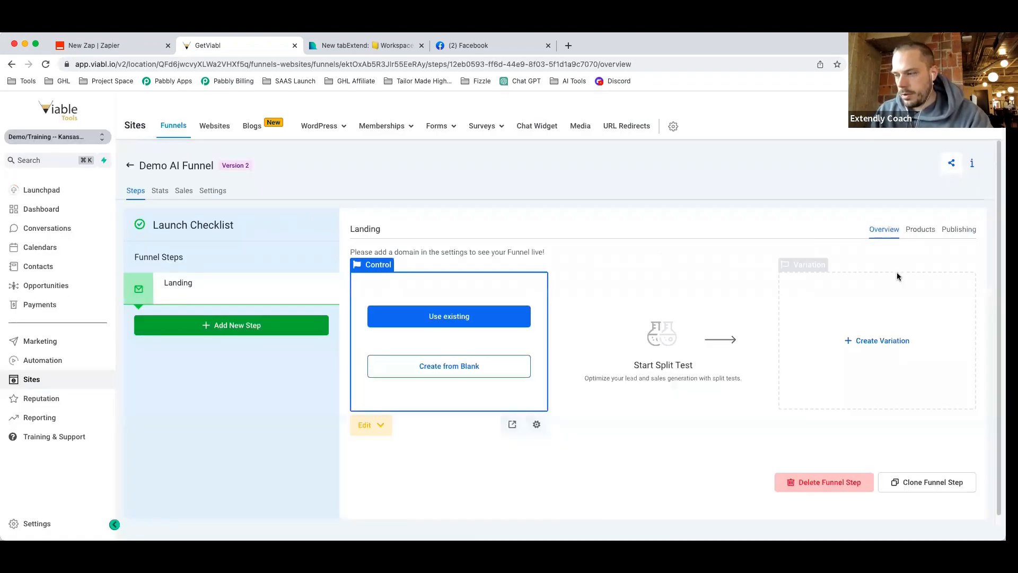
pyautogui.click(474, 367)
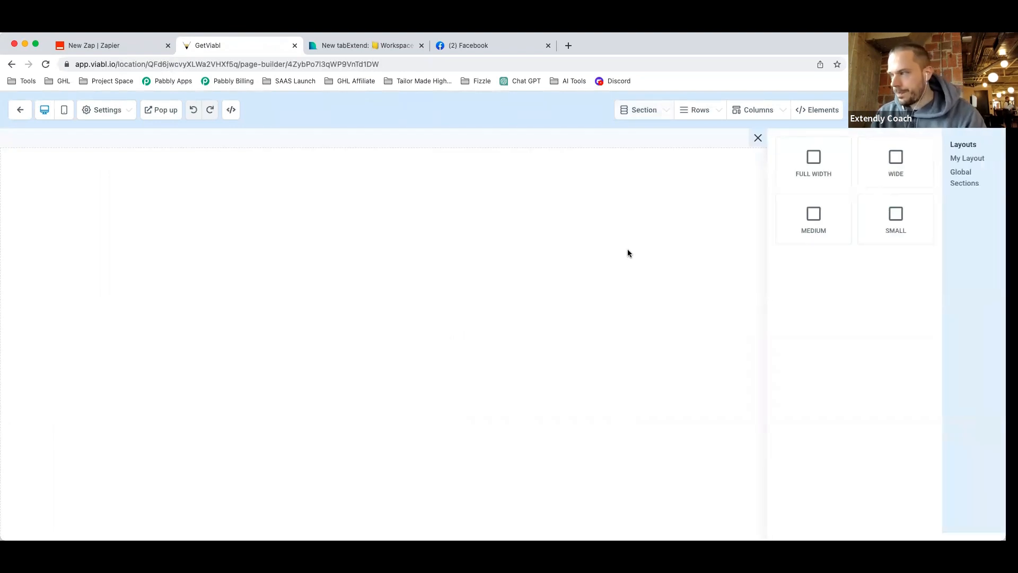
# Add a full-width section with a one-column row and a headline reading 'Headline'.
pyautogui.click(796, 183)
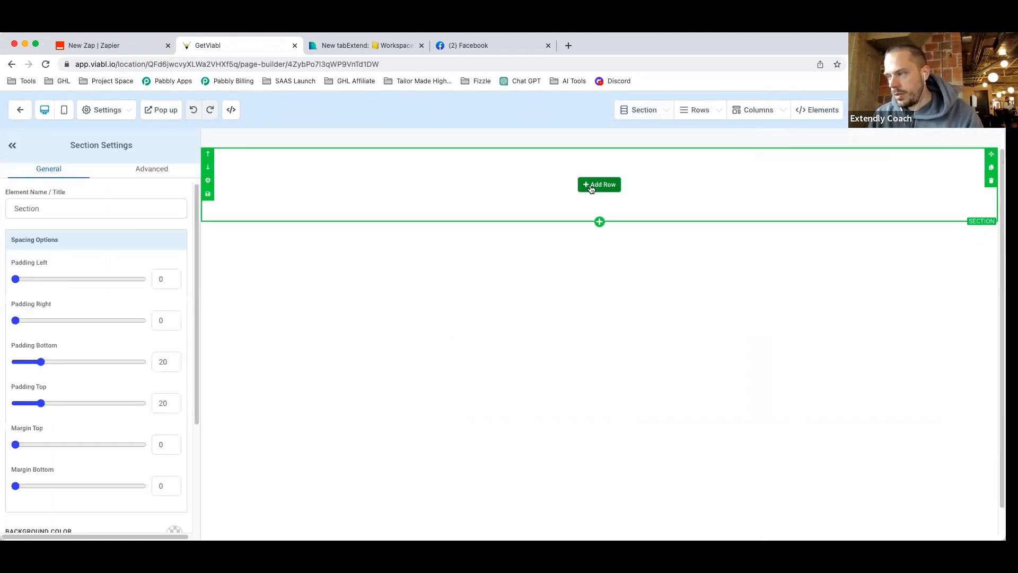
pyautogui.click(878, 196)
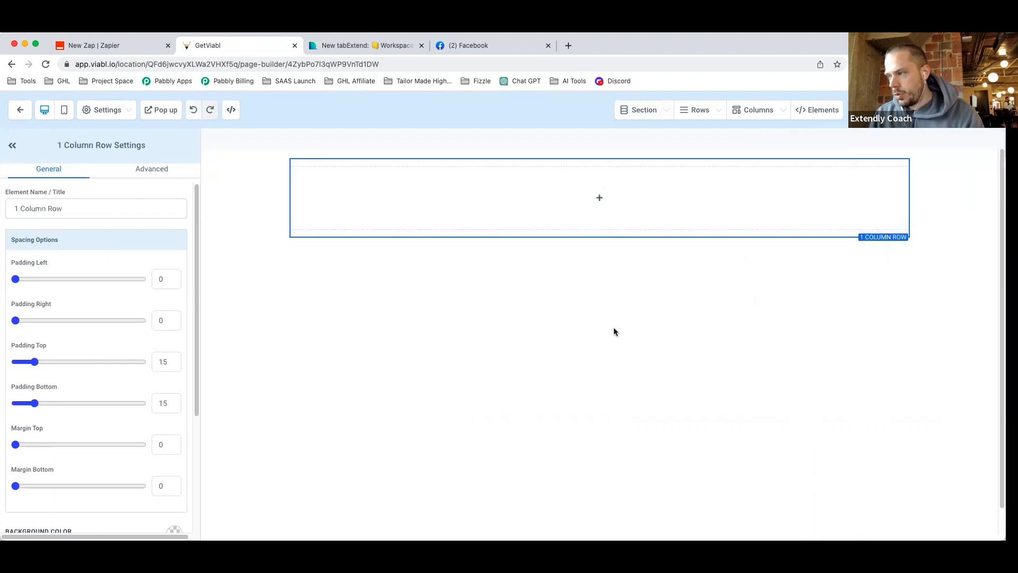
pyautogui.click(605, 206)
pyautogui.click(830, 224)
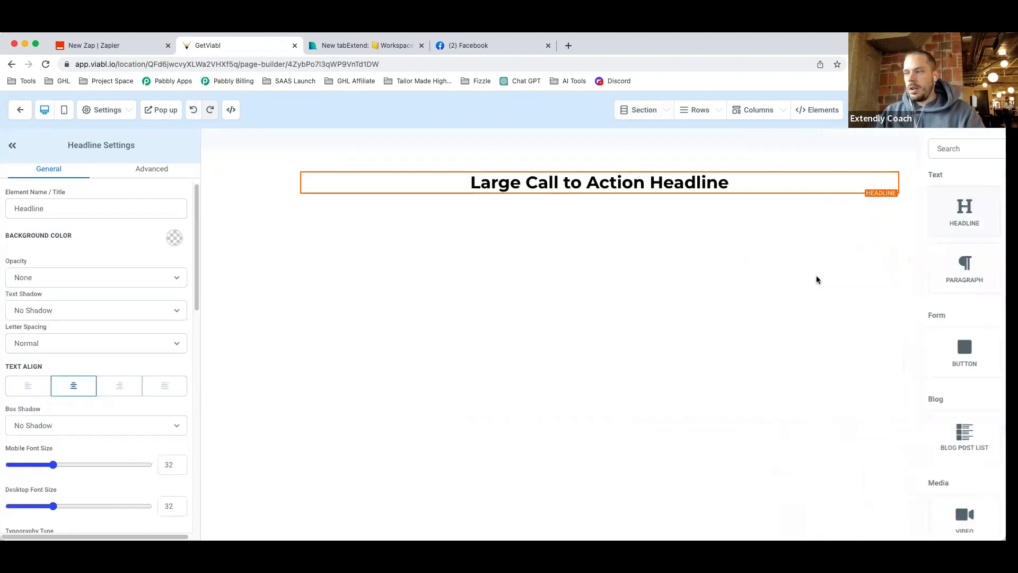
pyautogui.click(657, 183)
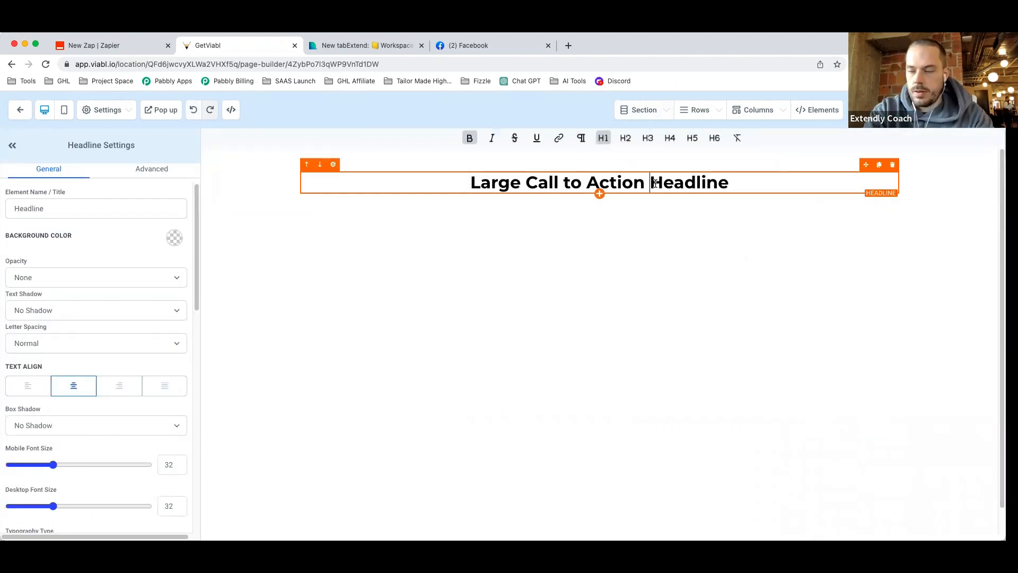
pyautogui.tripleClick(656, 183)
pyautogui.write('Headline')
# Duplicate the page builder's browser tab and go to the funnel step overview in the duplicate.
pyautogui.rightClick(244, 49)
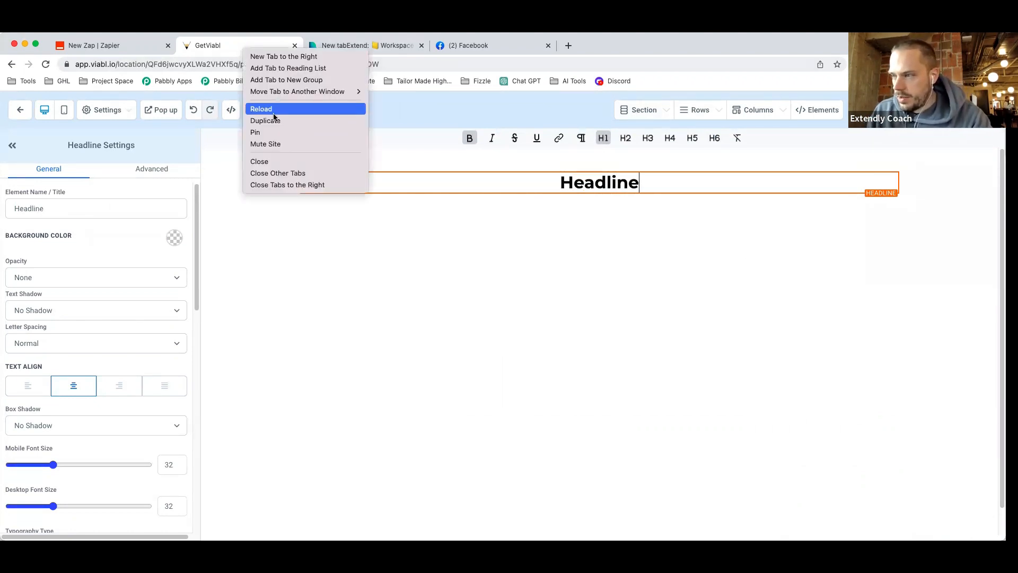
pyautogui.click(273, 121)
pyautogui.click(241, 46)
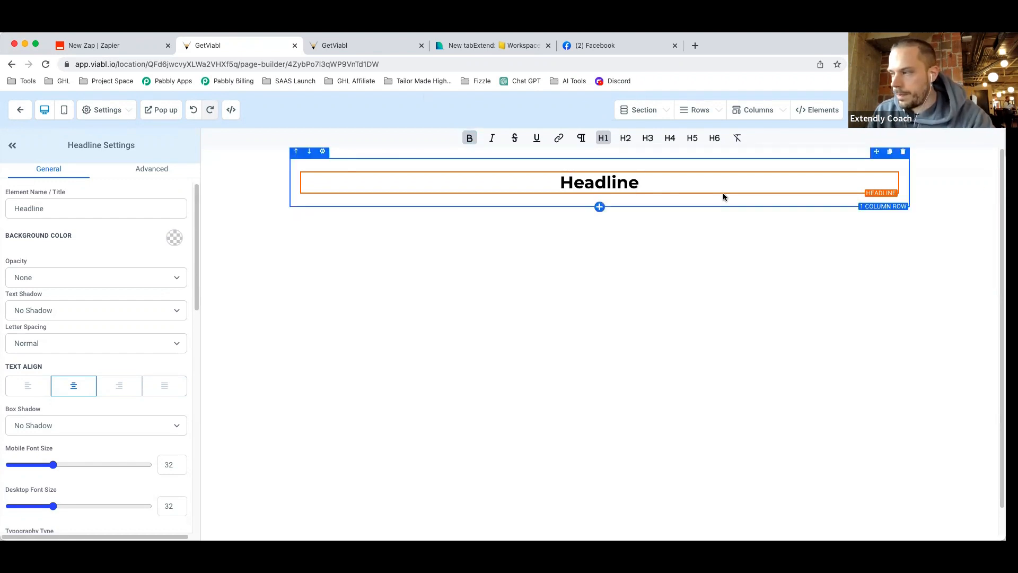
pyautogui.scroll(-1, 716, 238)
pyautogui.scroll(-1, 714, 273)
pyautogui.scroll(1, 717, 268)
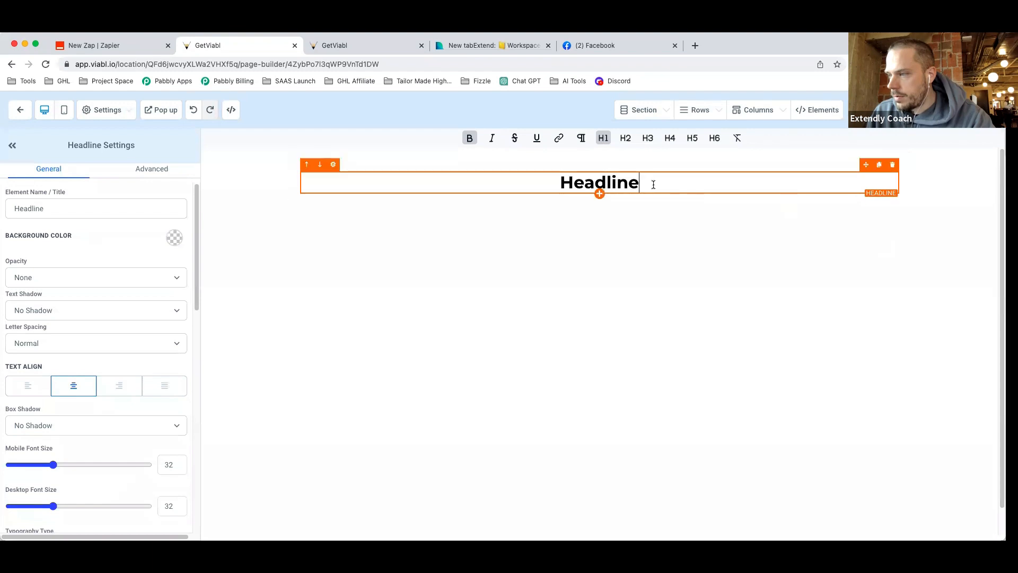
pyautogui.click(352, 46)
pyautogui.click(20, 109)
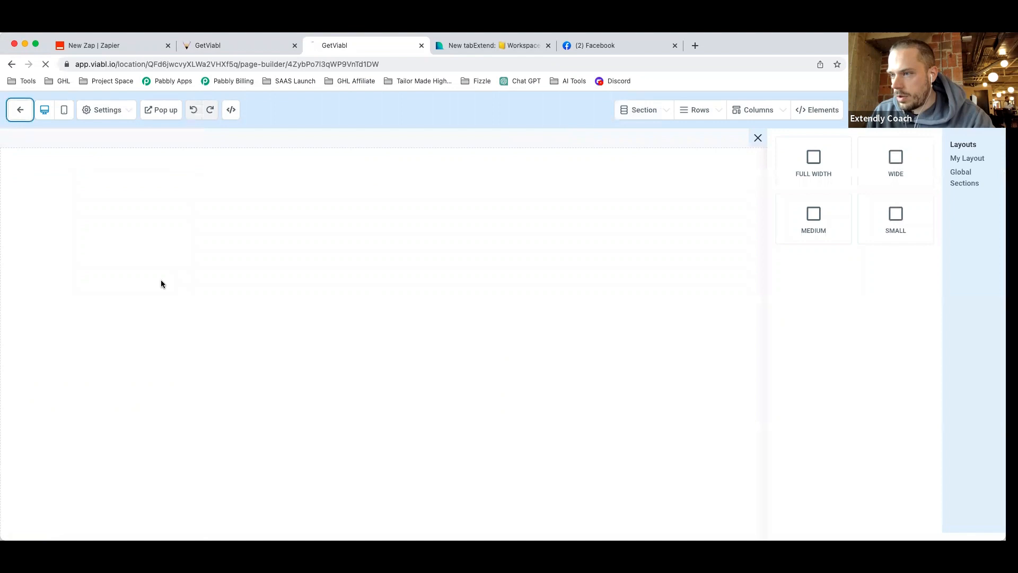
# Go to the Custom Values page in the account settings.
pyautogui.click(228, 51)
pyautogui.click(339, 49)
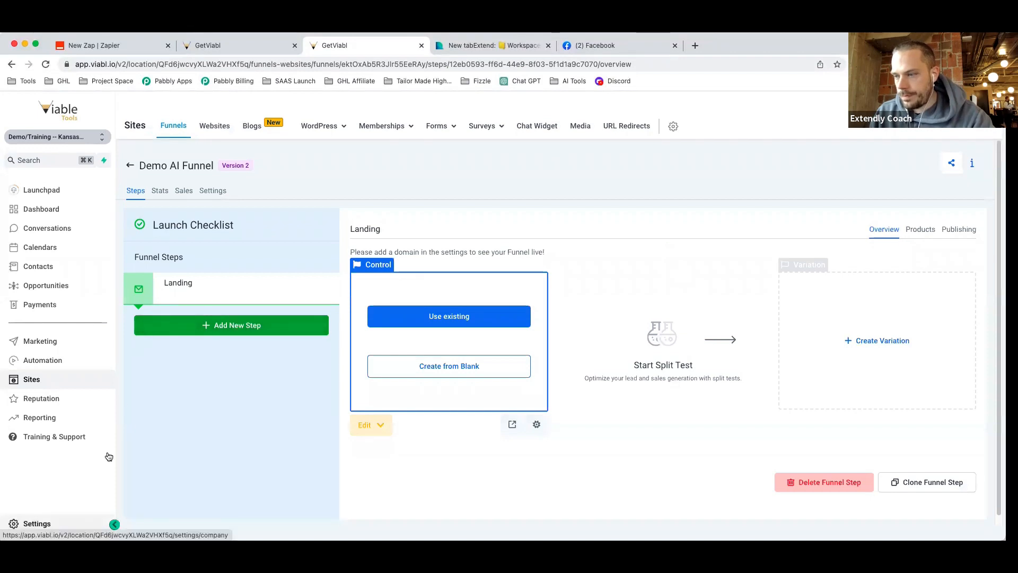
pyautogui.click(37, 523)
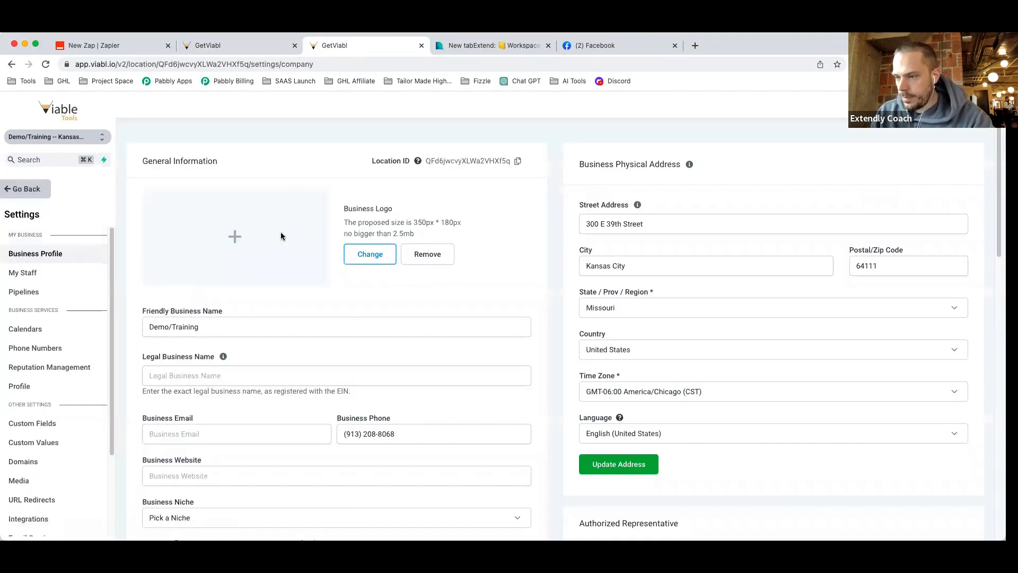
pyautogui.scroll(-1, 67, 361)
pyautogui.click(58, 422)
# Add a custom value named 'Funnel - Hero - Headline'.
pyautogui.click(938, 156)
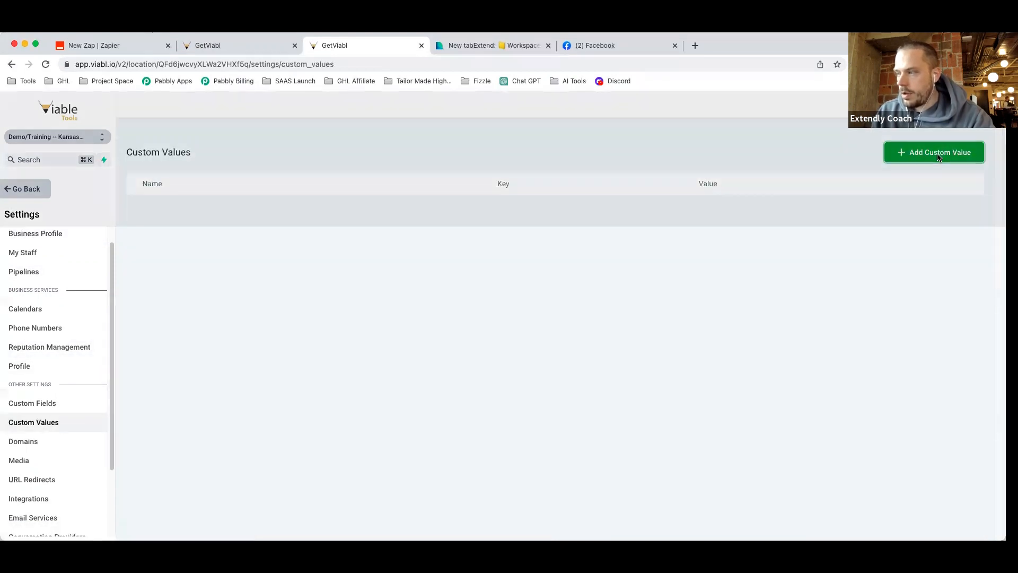
pyautogui.click(377, 184)
pyautogui.write('Fune')
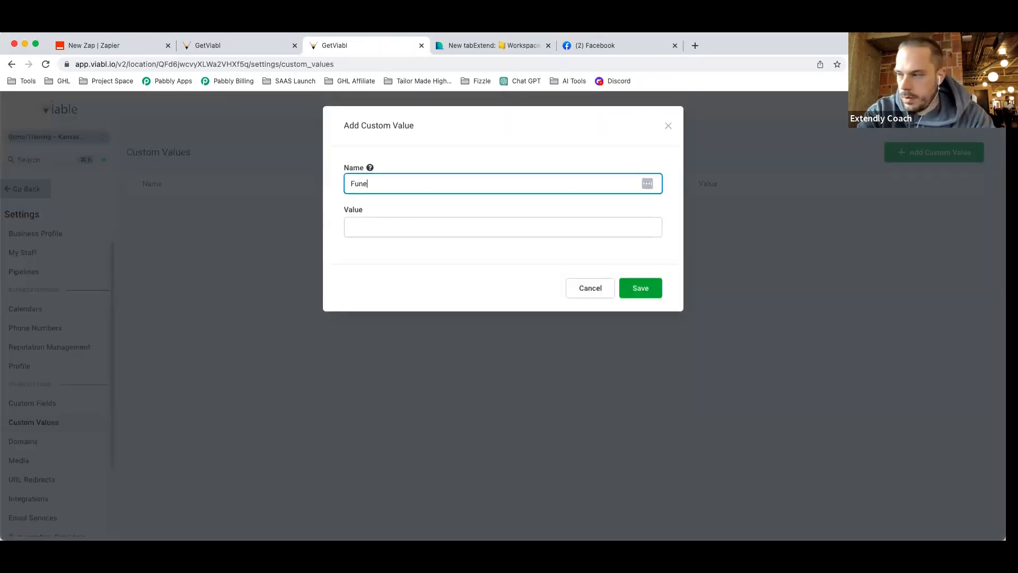
pyautogui.press('BackSpace')
pyautogui.write('nel - Hero - Head')
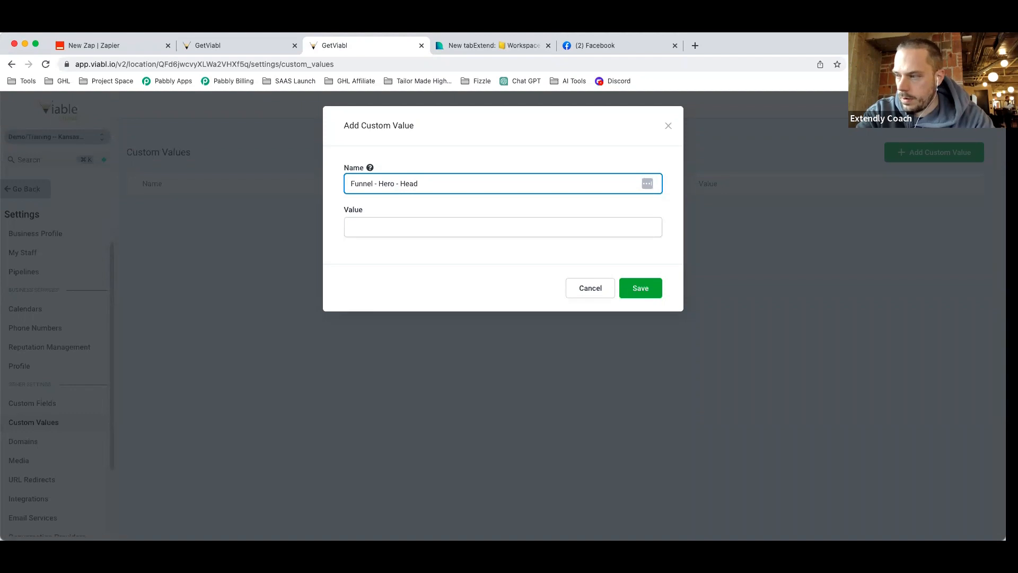
pyautogui.write('line')
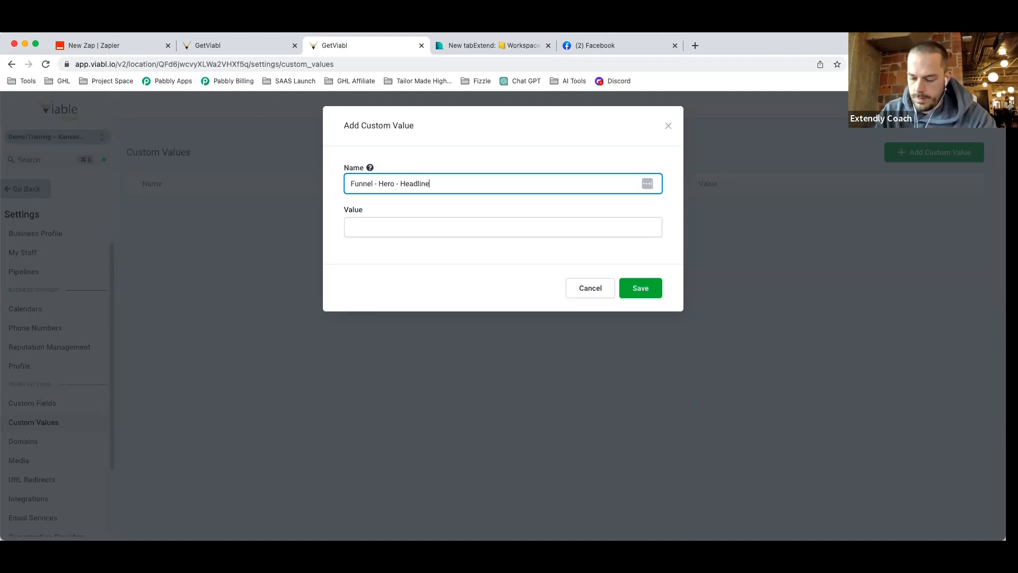
pyautogui.click(373, 229)
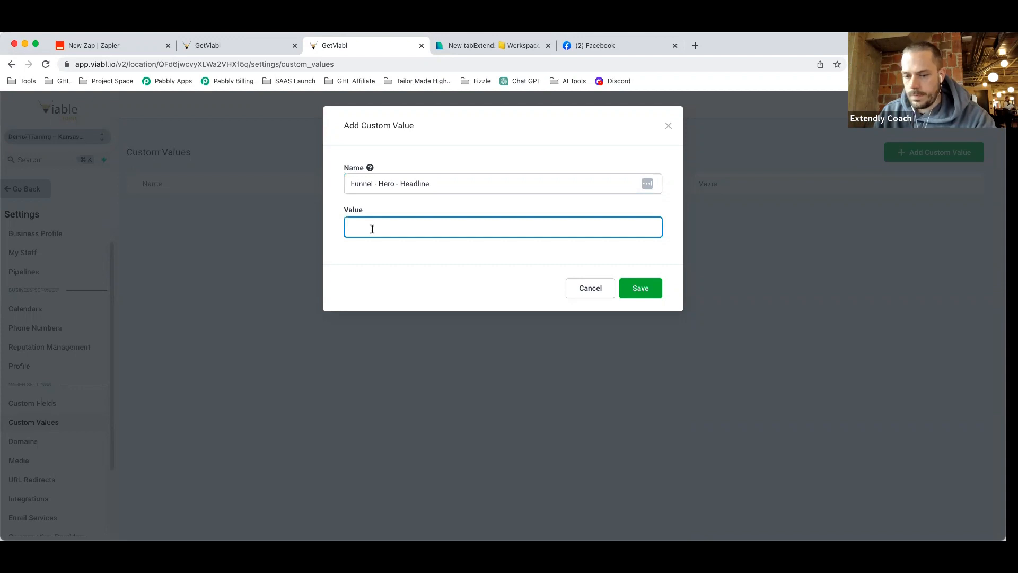
pyautogui.click(628, 287)
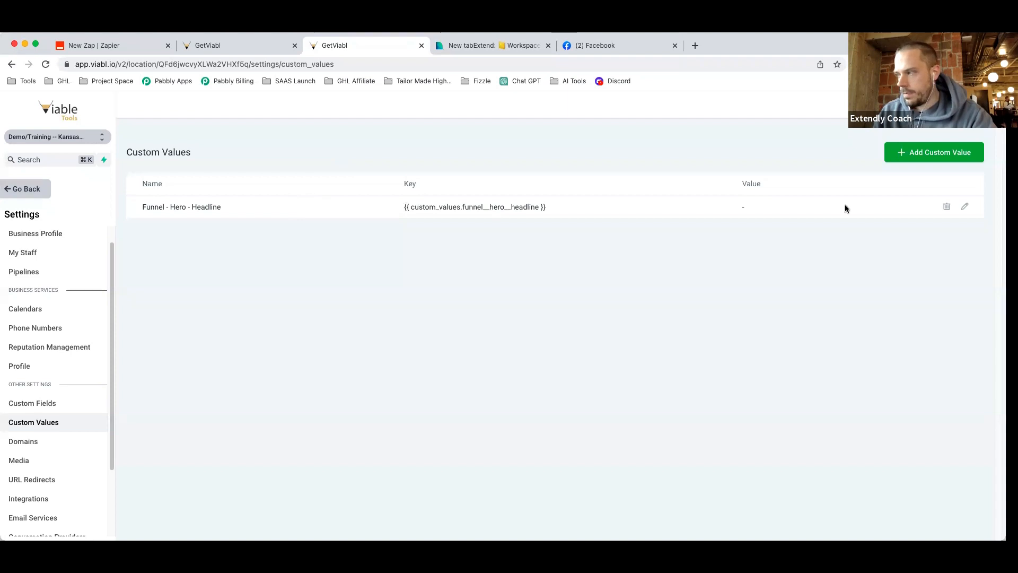
# Add a second custom value 'Funnel - Hero - Sub Headline' with value '-'.
pyautogui.tripleClick(141, 211)
pyautogui.press('super+c')
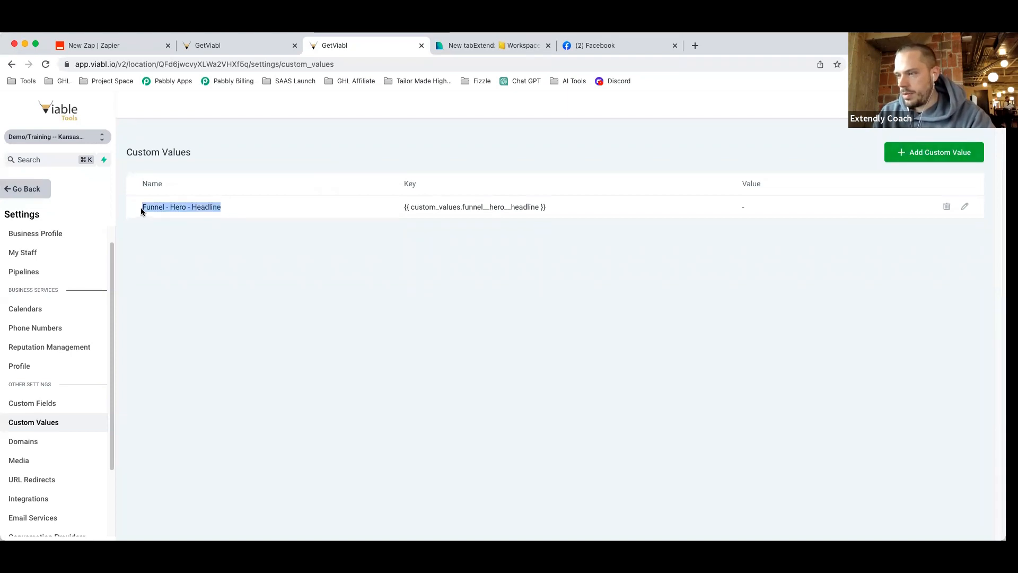
pyautogui.click(934, 152)
pyautogui.click(423, 189)
pyautogui.press('super+v')
pyautogui.doubleClick(419, 184)
pyautogui.write('Sub Headline')
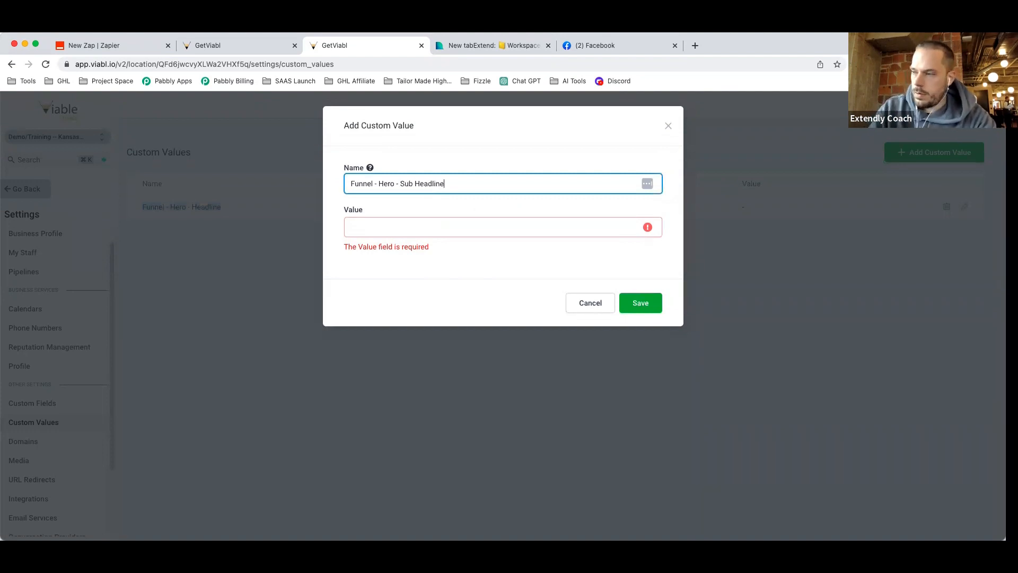
pyautogui.click(405, 222)
pyautogui.write('-')
pyautogui.click(618, 288)
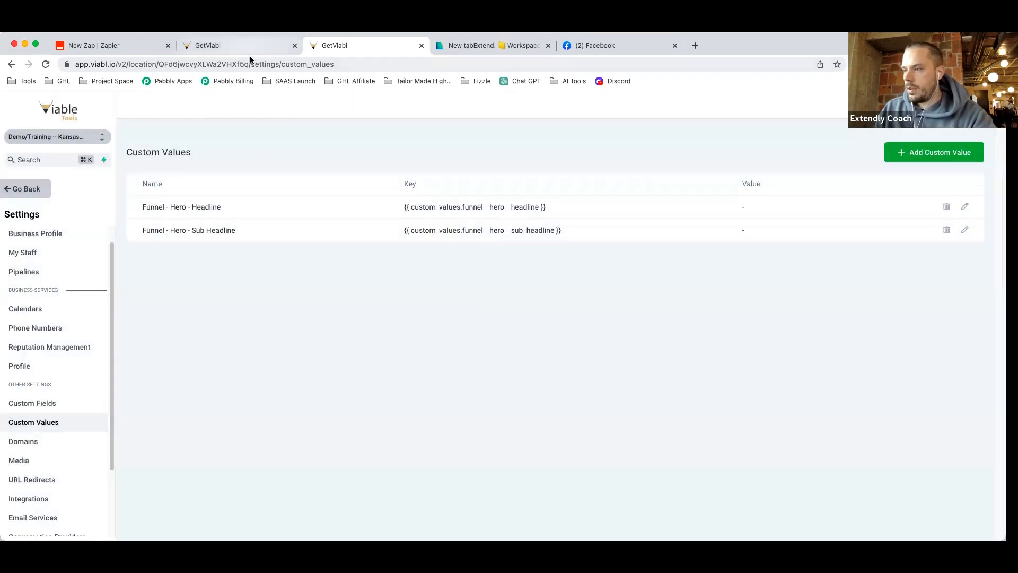
# Set the page's SEO meta title and description to TEST and update the metadata.
pyautogui.click(249, 48)
pyautogui.click(841, 215)
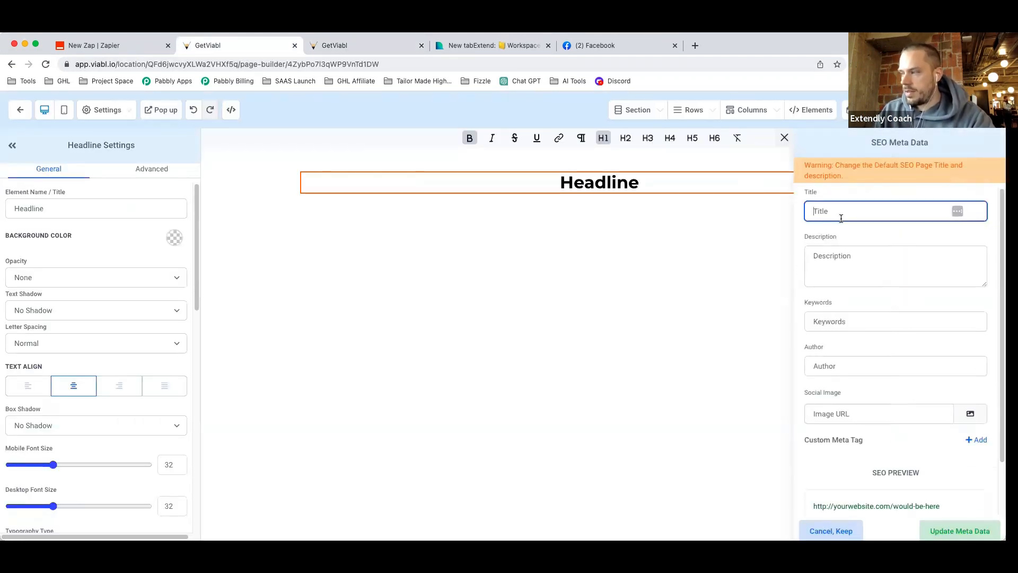
pyautogui.write('TEst')
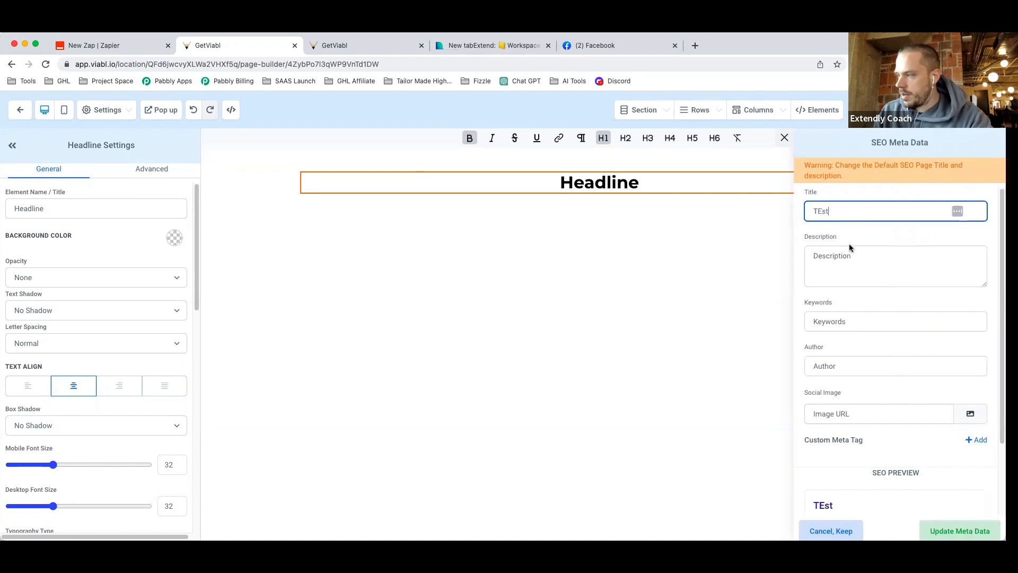
pyautogui.press('BackSpace')
pyautogui.press('BackSpace')
pyautogui.write('ST')
pyautogui.click(864, 265)
pyautogui.write('T')
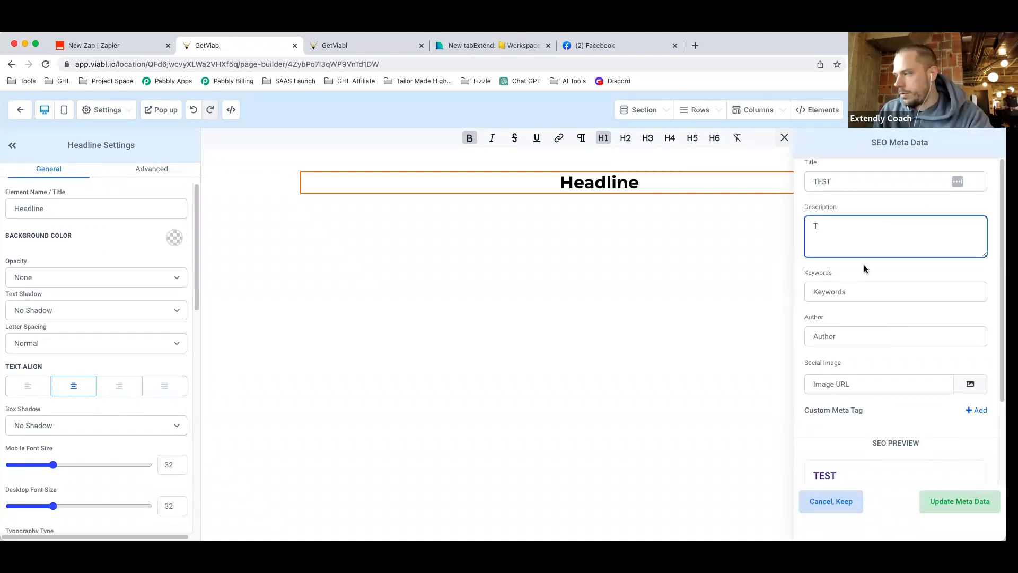
pyautogui.write('EST')
pyautogui.click(962, 499)
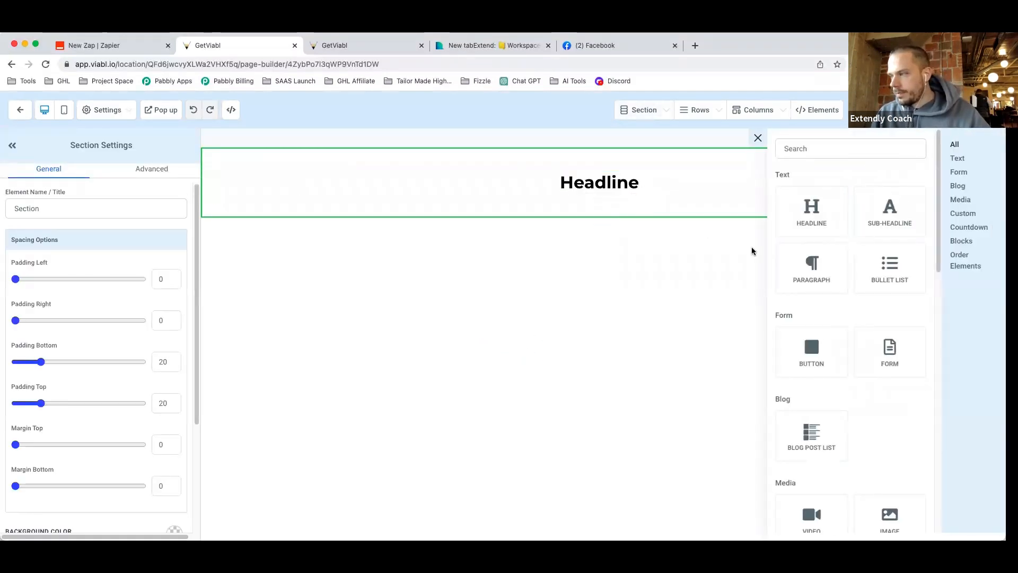
# Add a Sub-Headline element under the Headline with a top margin of 14.
pyautogui.click(890, 217)
pyautogui.click(607, 203)
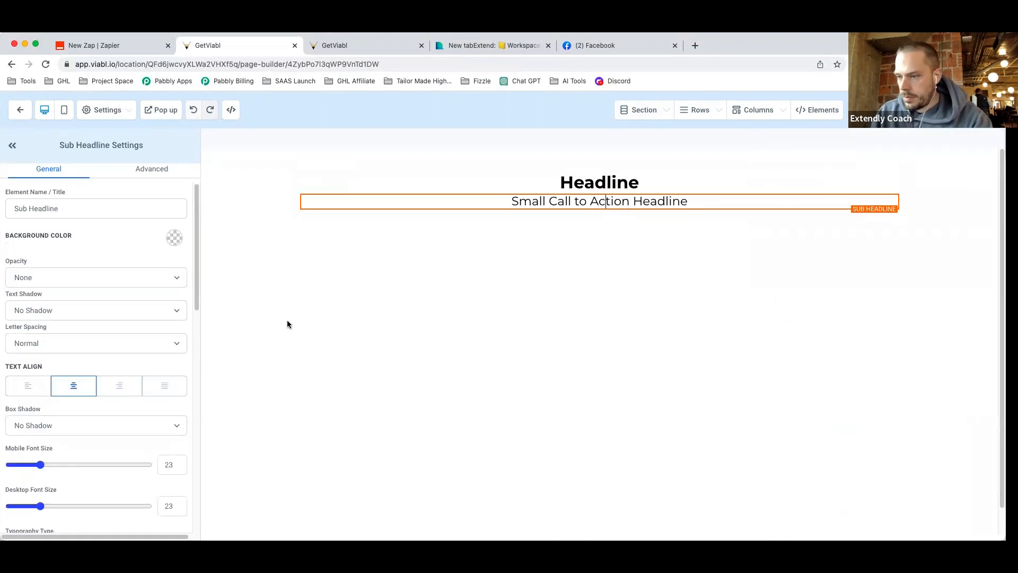
pyautogui.scroll(-3, 75, 432)
pyautogui.scroll(-10, 72, 433)
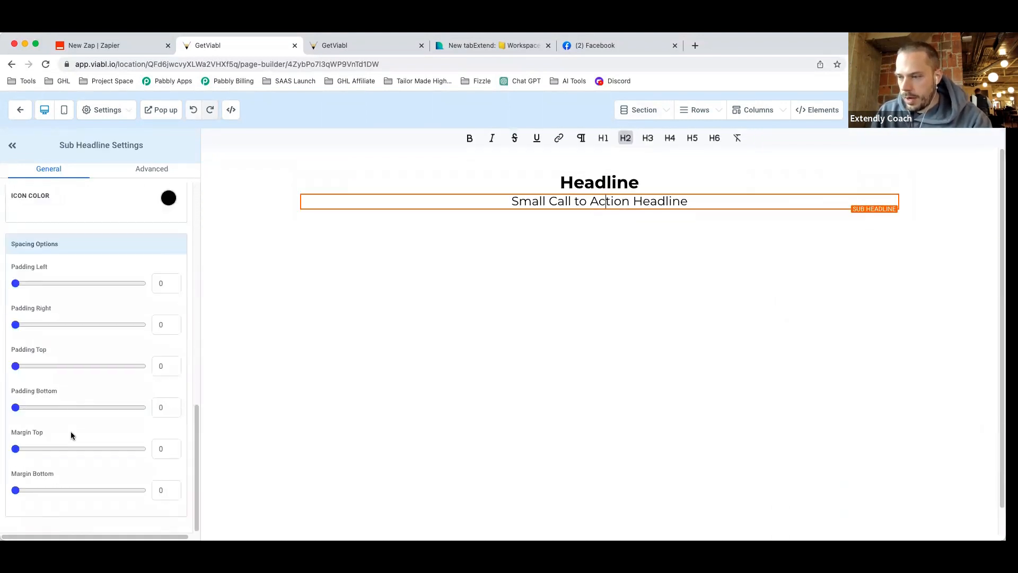
pyautogui.moveTo(16, 450); pyautogui.dragTo(33, 454)
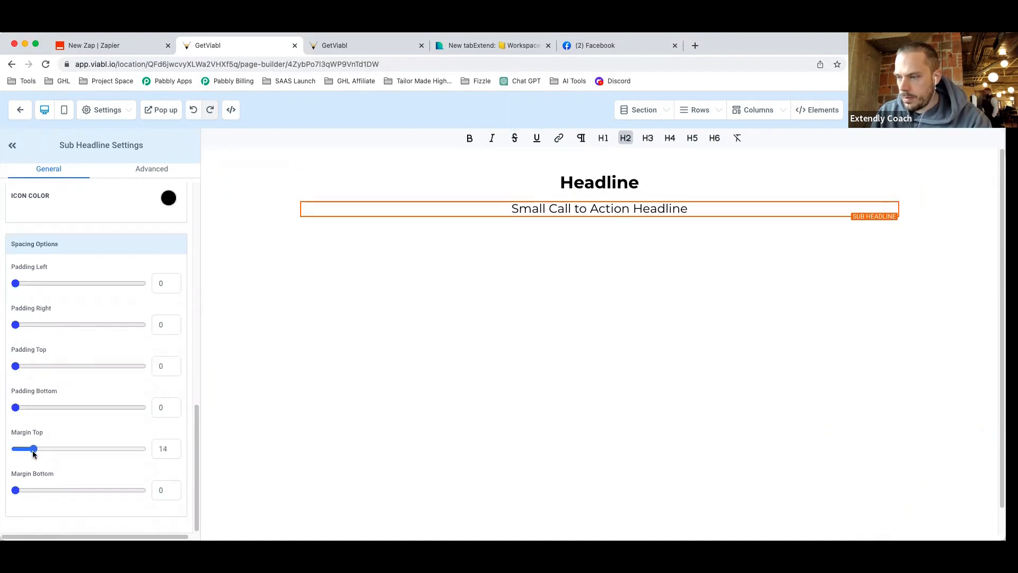
# Select the Headline element and check its element name setting.
pyautogui.click(624, 181)
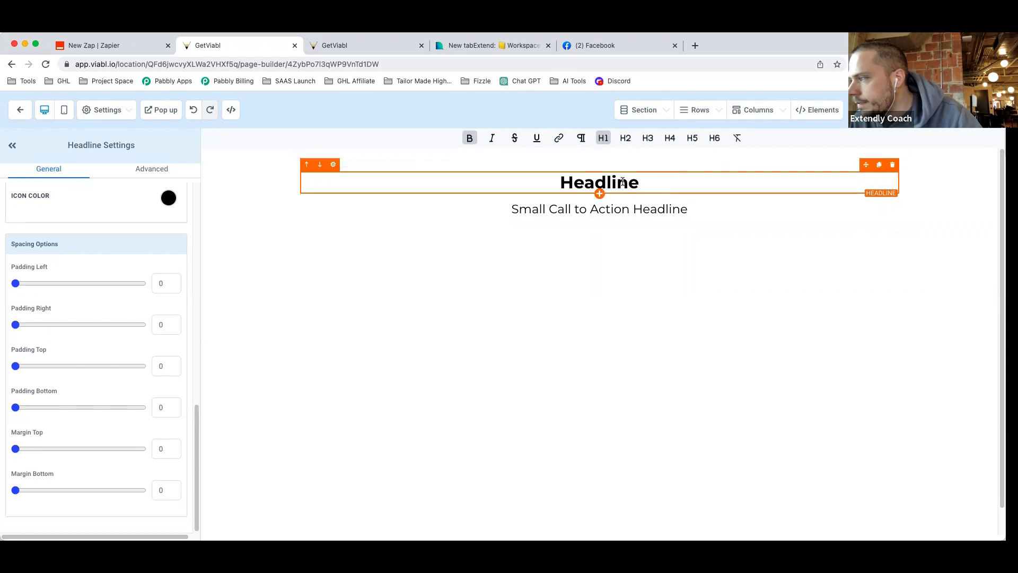
pyautogui.moveTo(631, 183); pyautogui.dragTo(567, 183)
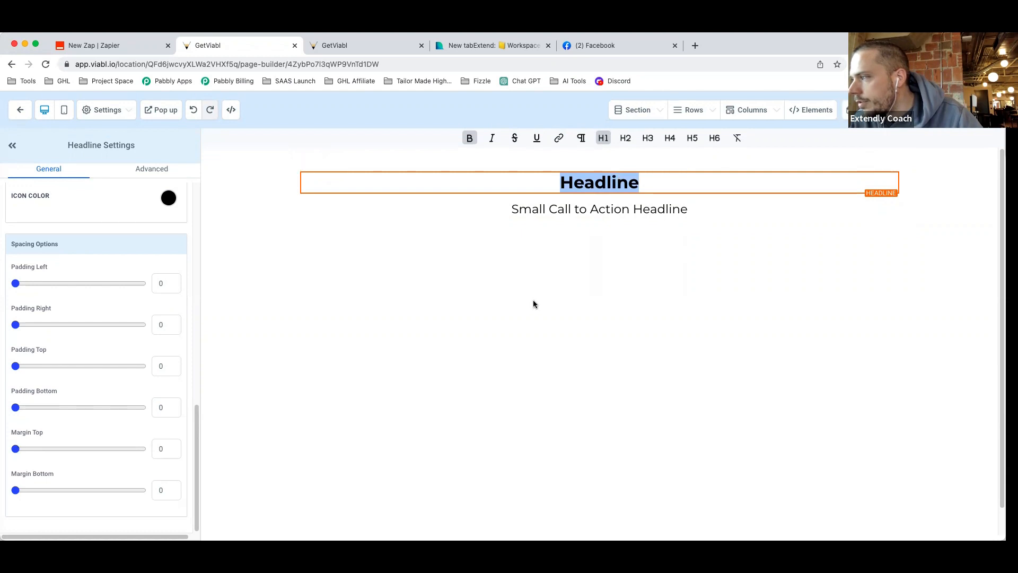
pyautogui.scroll(10, 78, 380)
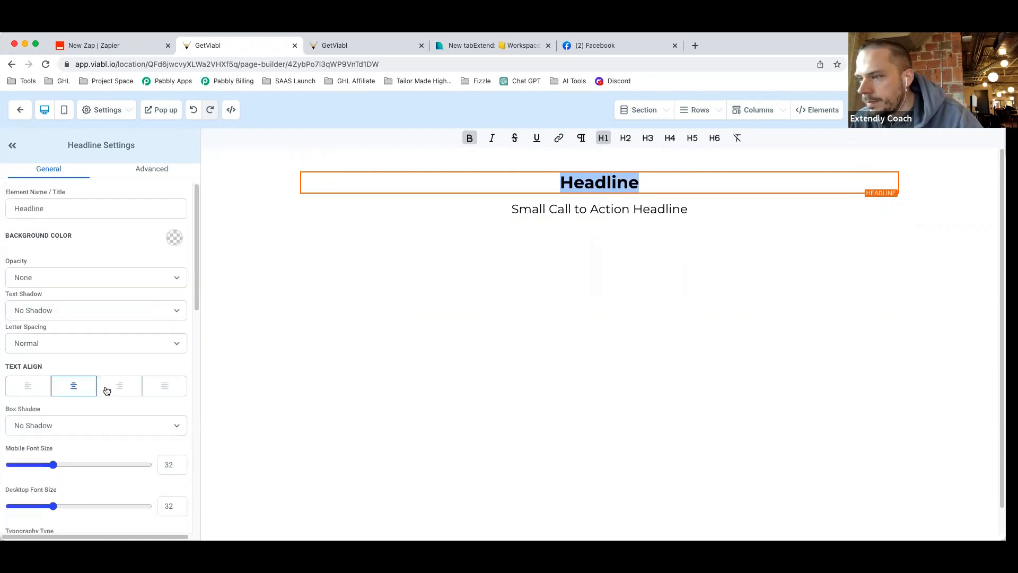
pyautogui.click(74, 207)
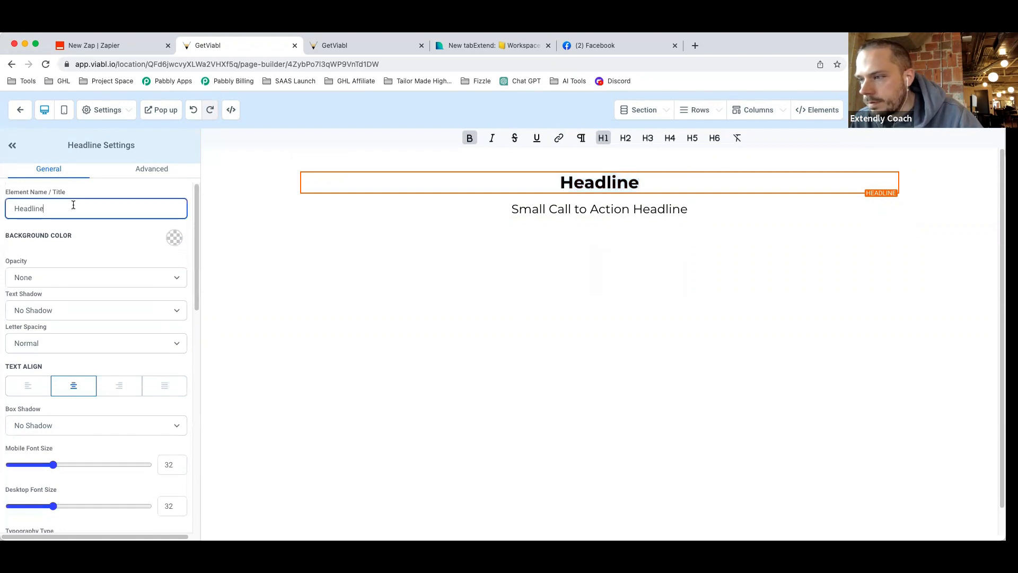
pyautogui.click(616, 180)
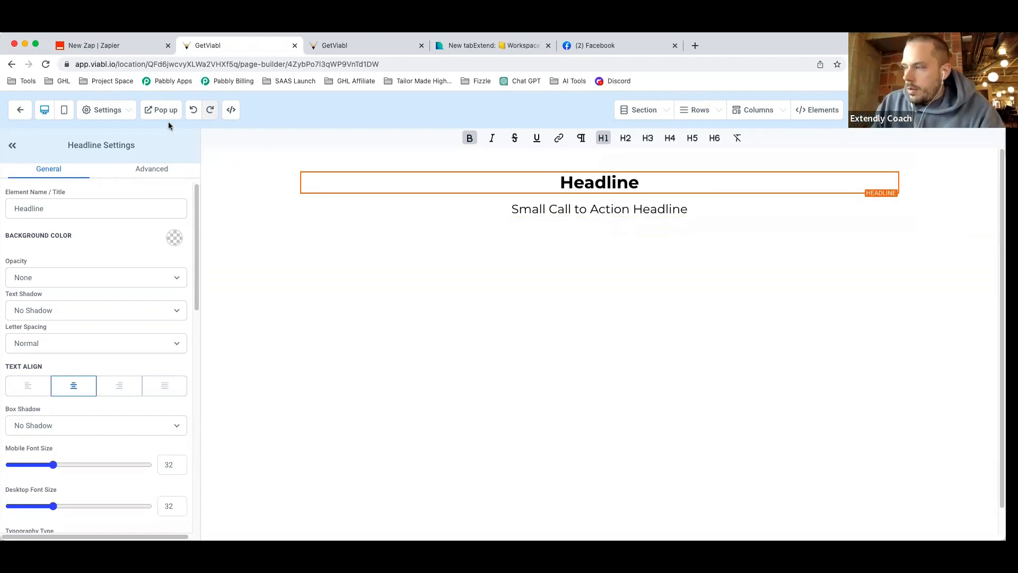
# Replace the Headline text with the Funnel - Hero - Headline custom value key.
pyautogui.click(336, 47)
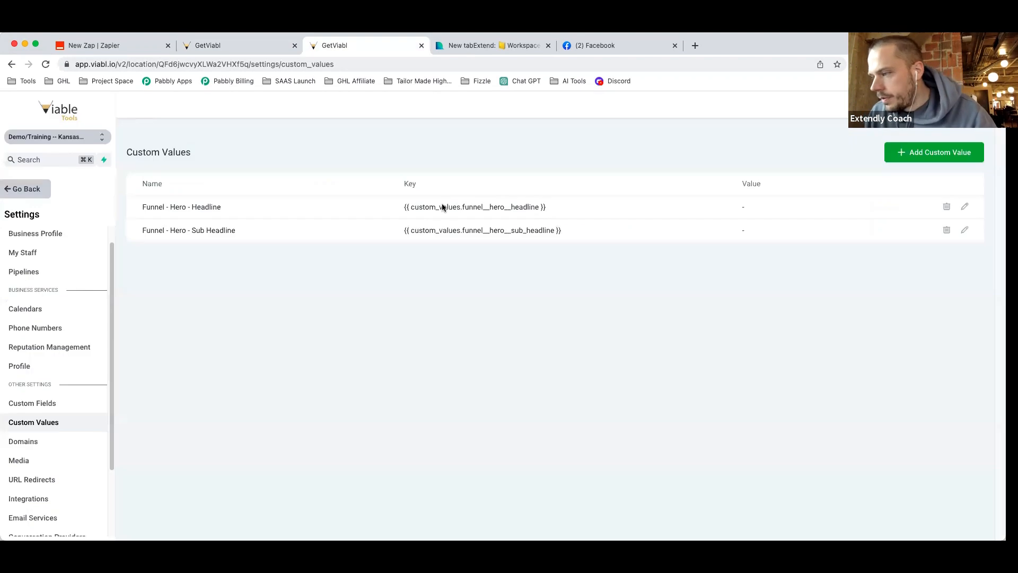
pyautogui.moveTo(547, 208); pyautogui.dragTo(399, 206)
pyautogui.press('super+c')
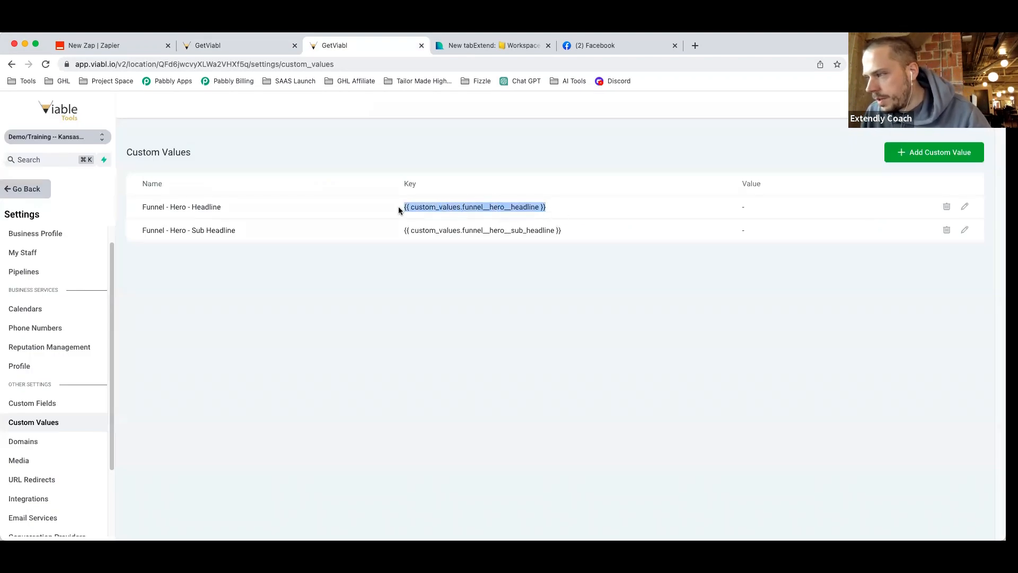
pyautogui.click(253, 47)
pyautogui.doubleClick(605, 180)
pyautogui.press('super+v')
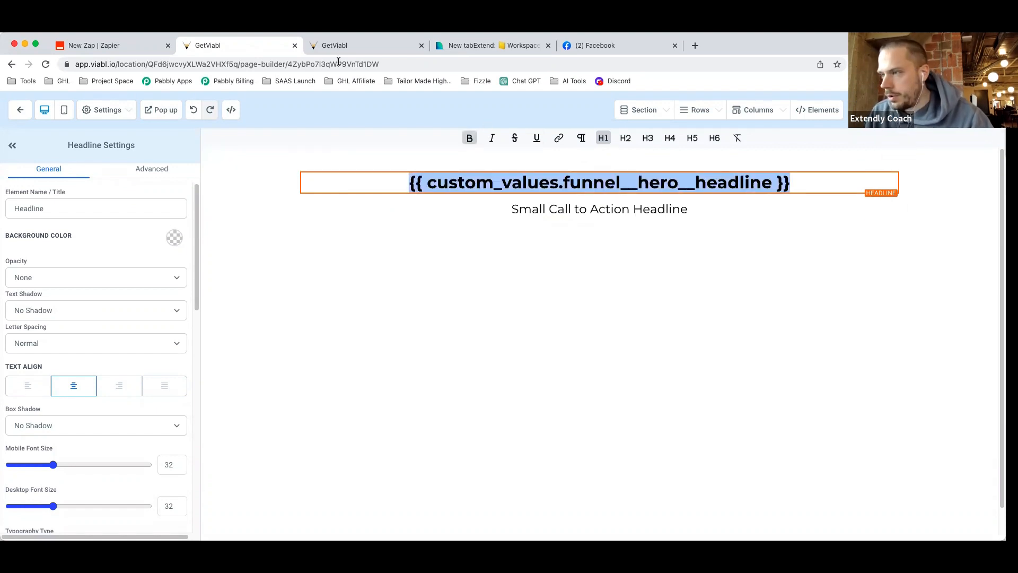
# Replace the sub-headline text with the Funnel - Hero - Sub Headline key, then return to the main app.
pyautogui.click(366, 45)
pyautogui.moveTo(574, 231); pyautogui.dragTo(400, 228)
pyautogui.press('super+c')
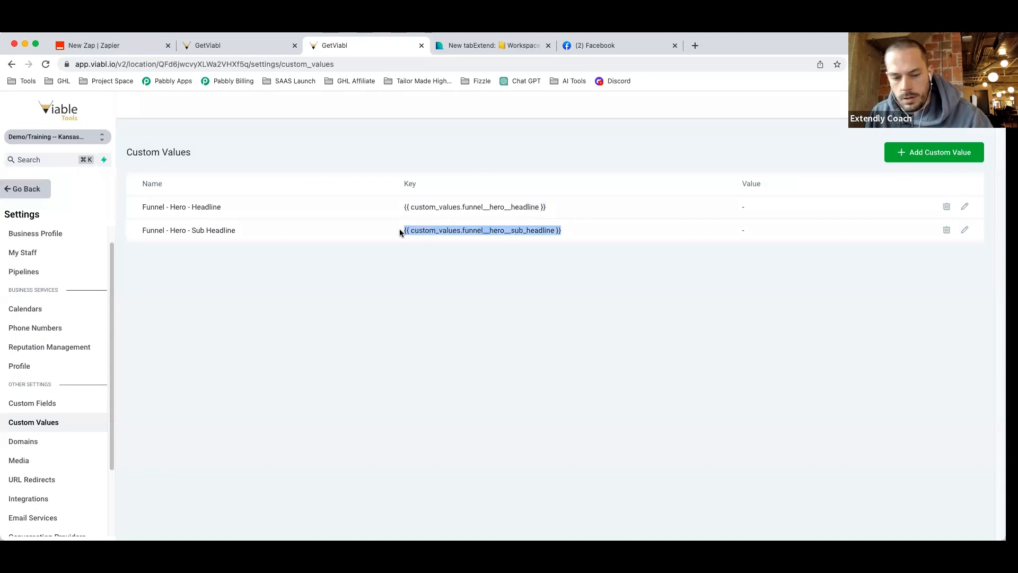
pyautogui.click(483, 46)
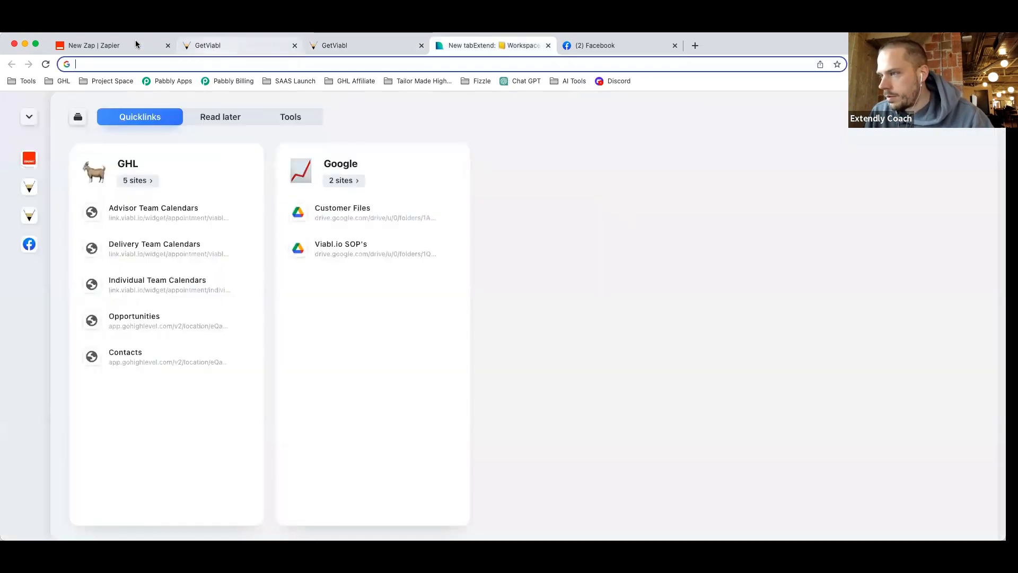
pyautogui.click(227, 48)
pyautogui.click(598, 212)
pyautogui.tripleClick(598, 212)
pyautogui.press('super+v')
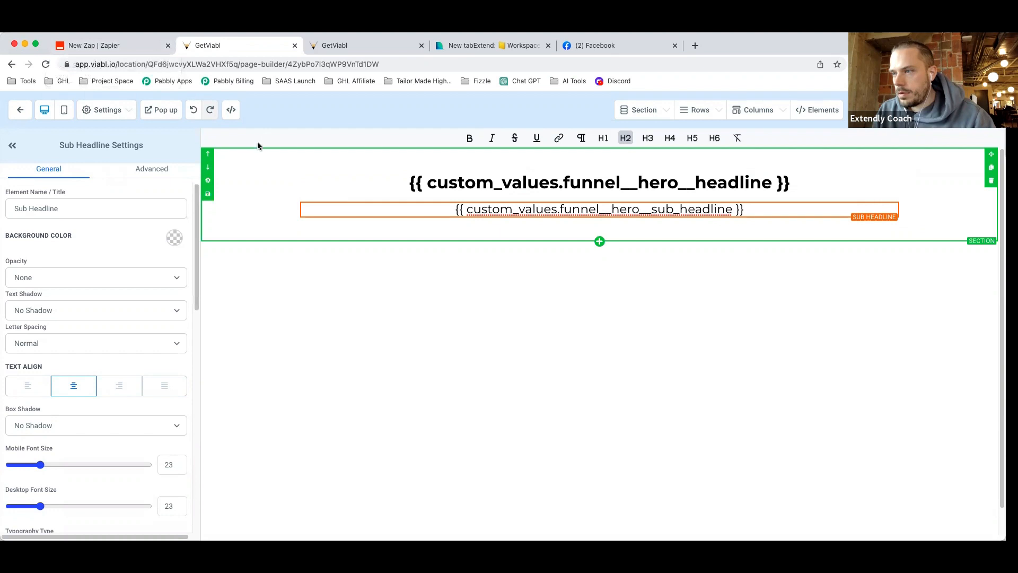
pyautogui.click(344, 48)
pyautogui.click(33, 189)
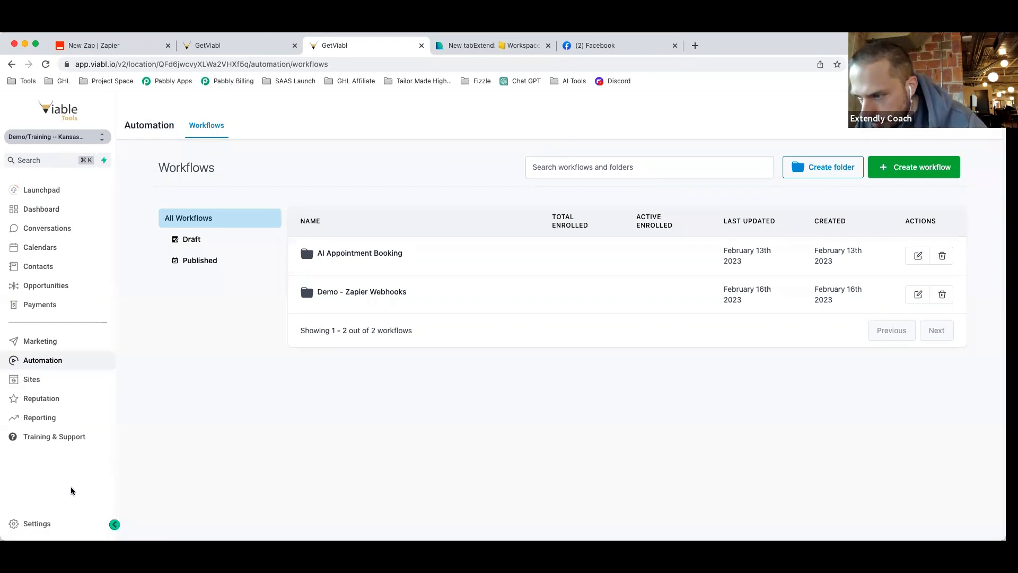
# Start building a new form from the Sites forms list.
pyautogui.click(44, 385)
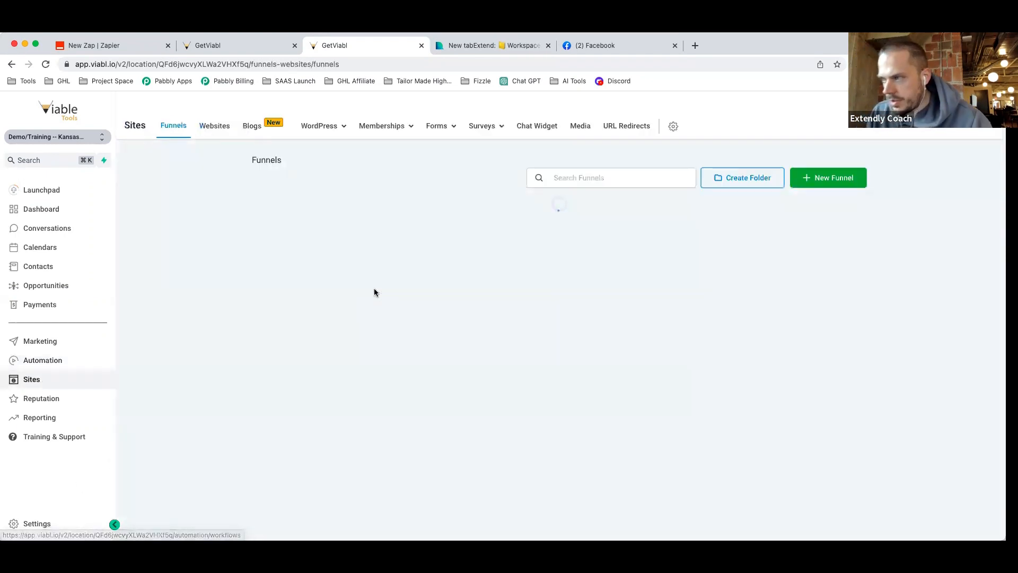
pyautogui.click(436, 151)
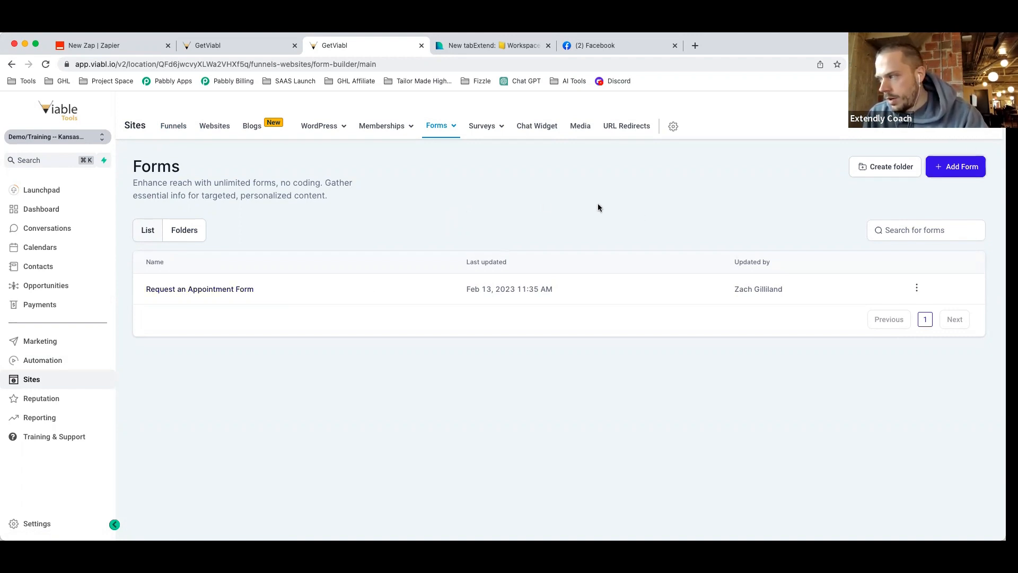
pyautogui.click(936, 165)
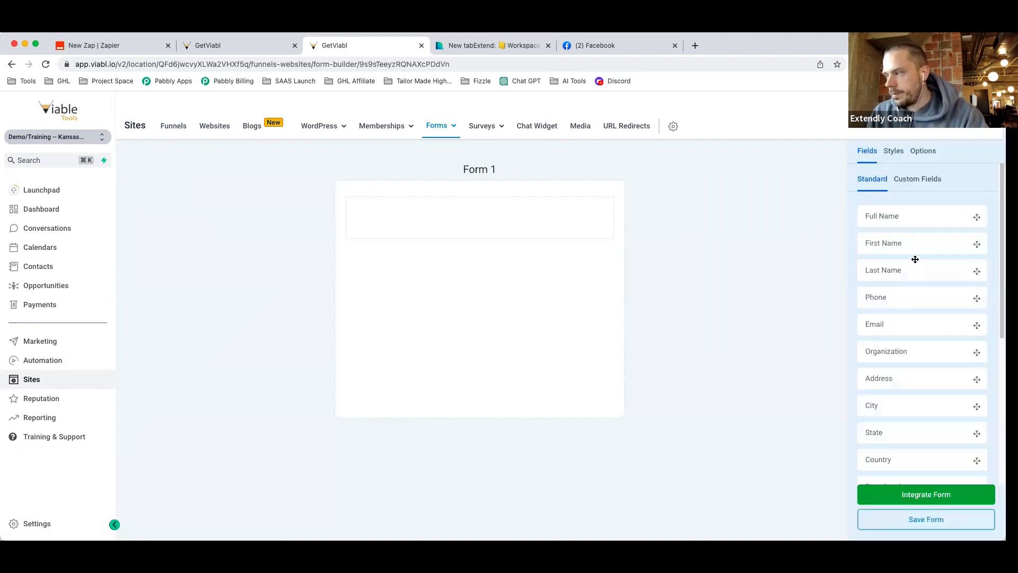
# Add First Name, Last Name, Email and Phone fields to Form 1, then show Custom Fields.
pyautogui.moveTo(916, 246); pyautogui.dragTo(501, 225)
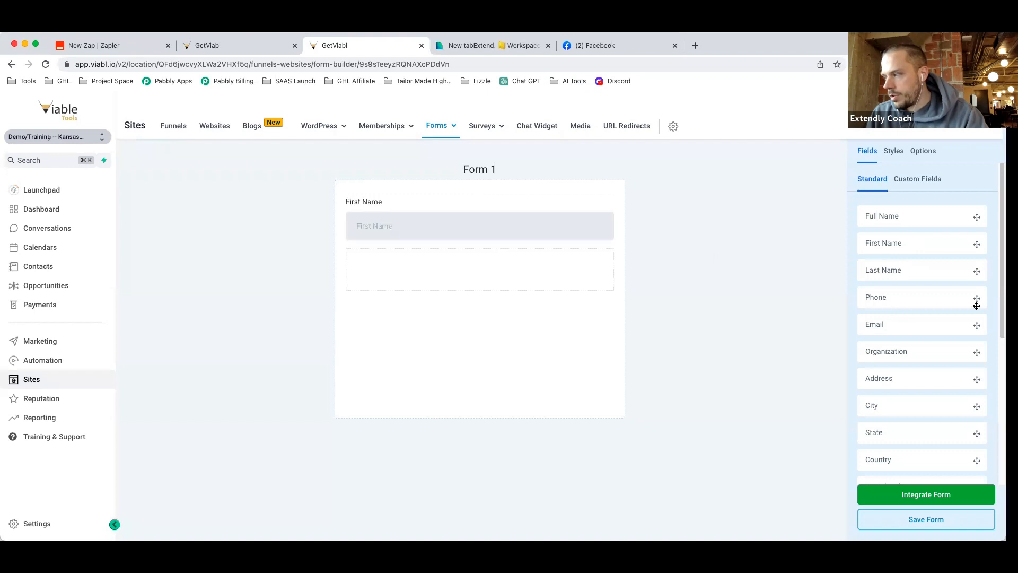
pyautogui.moveTo(935, 274); pyautogui.dragTo(564, 289)
pyautogui.moveTo(923, 326); pyautogui.dragTo(562, 325)
pyautogui.moveTo(923, 301); pyautogui.dragTo(549, 377)
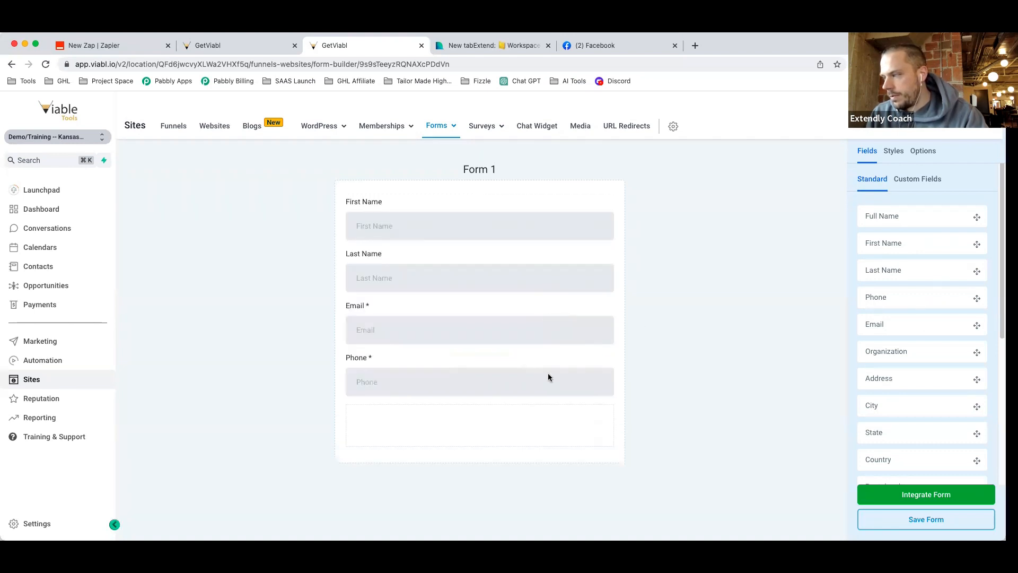
pyautogui.scroll(-5, 952, 400)
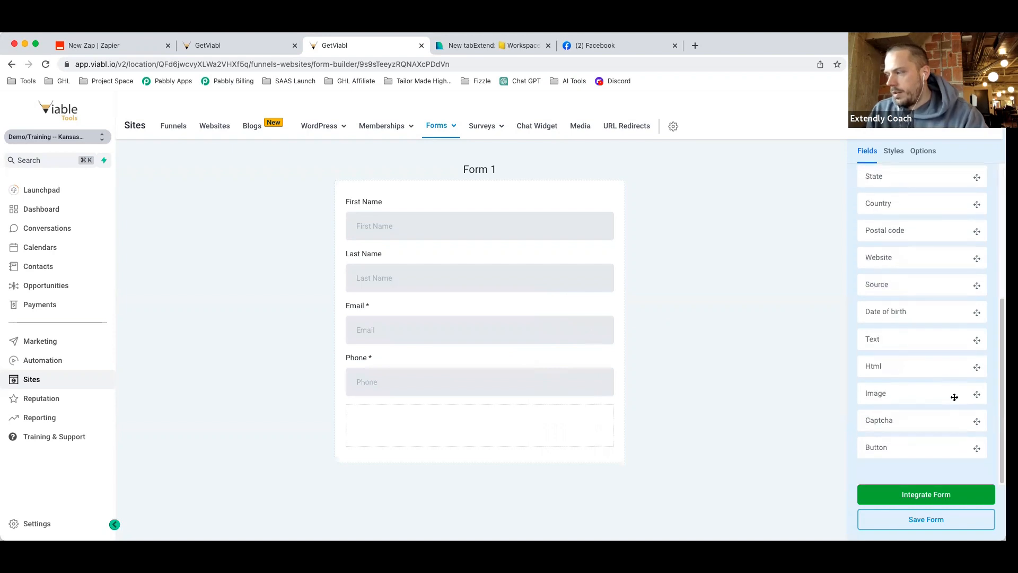
pyautogui.scroll(1, 939, 454)
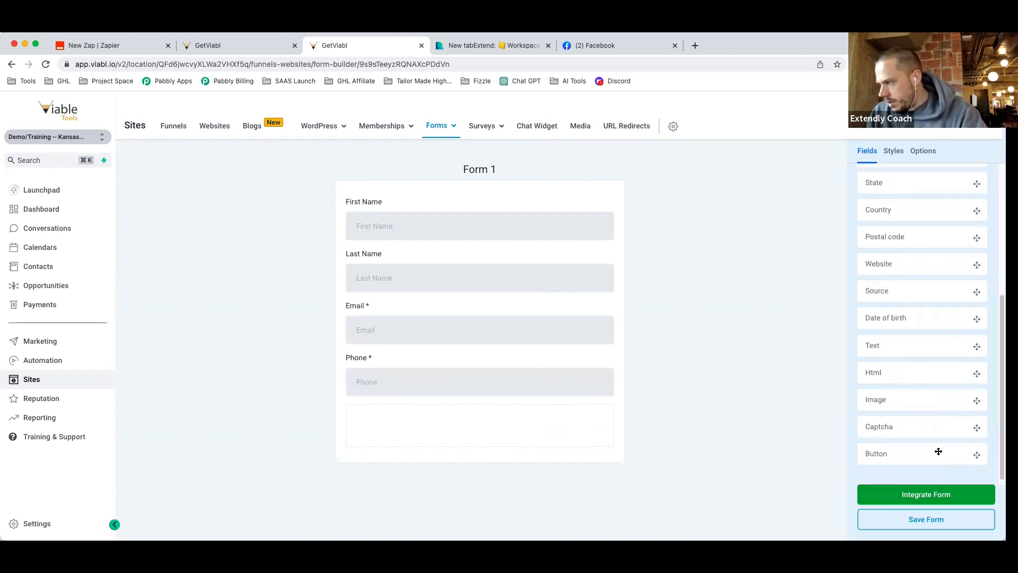
pyautogui.scroll(10, 937, 462)
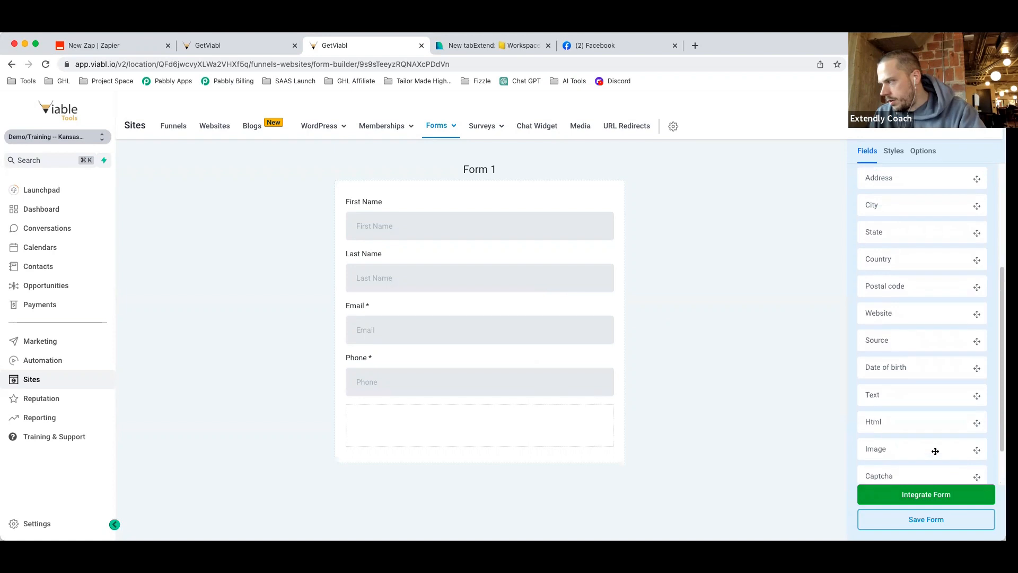
pyautogui.click(917, 180)
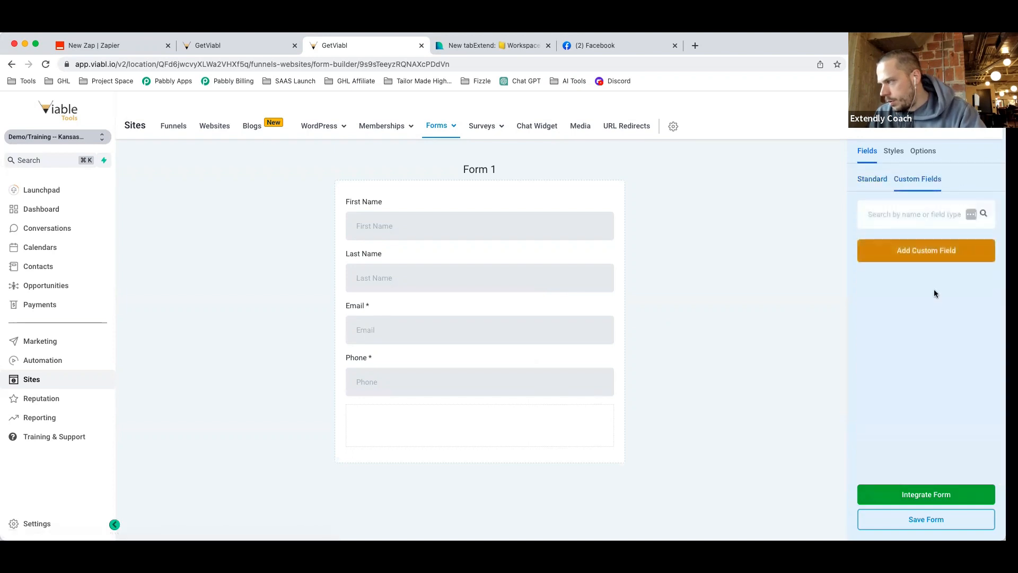
# Create a single-line 'Product/Service Information' field in Additional Info and place it below Phone.
pyautogui.click(927, 256)
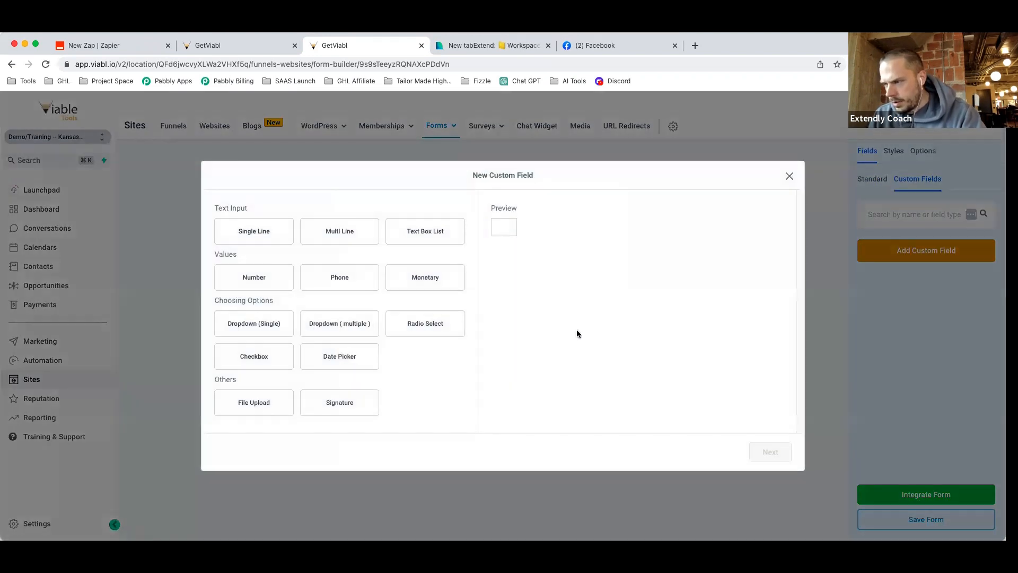
pyautogui.click(276, 236)
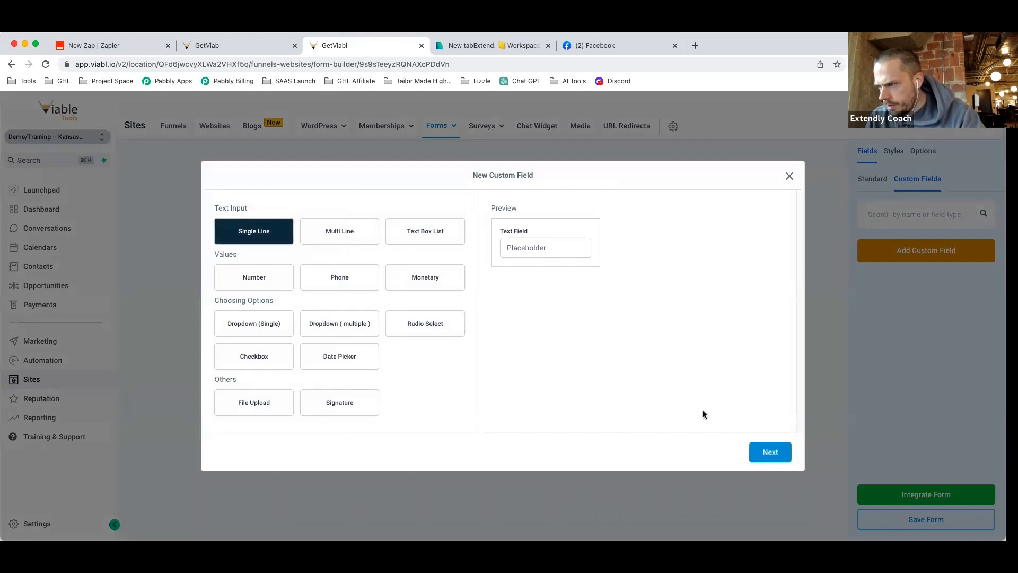
pyautogui.click(770, 452)
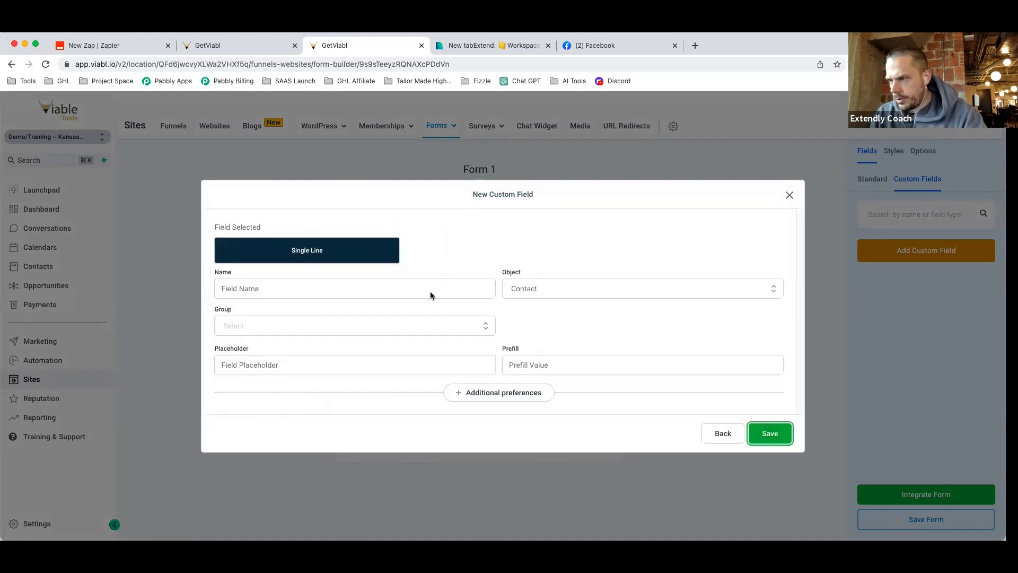
pyautogui.click(289, 327)
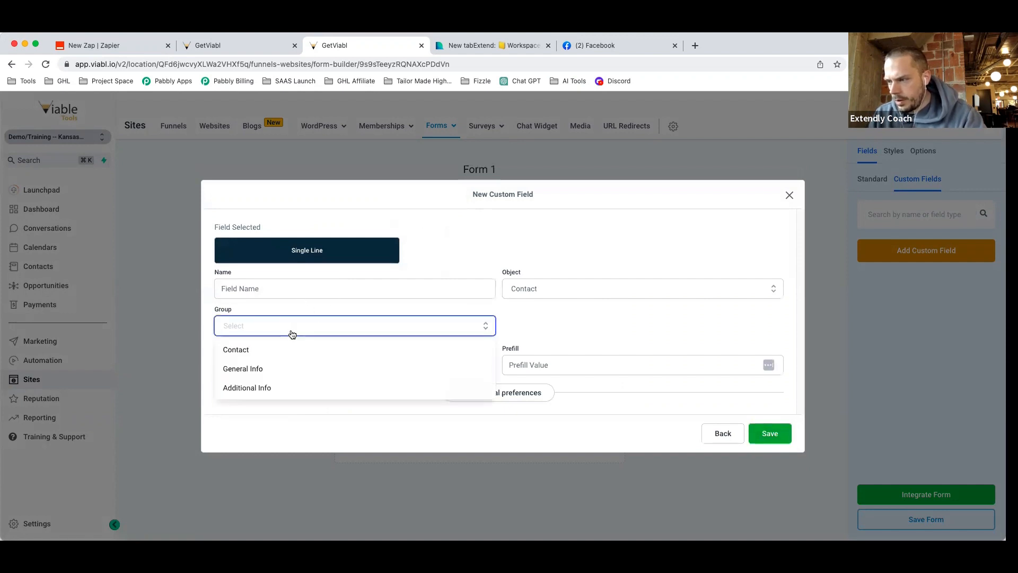
pyautogui.click(316, 383)
pyautogui.click(231, 287)
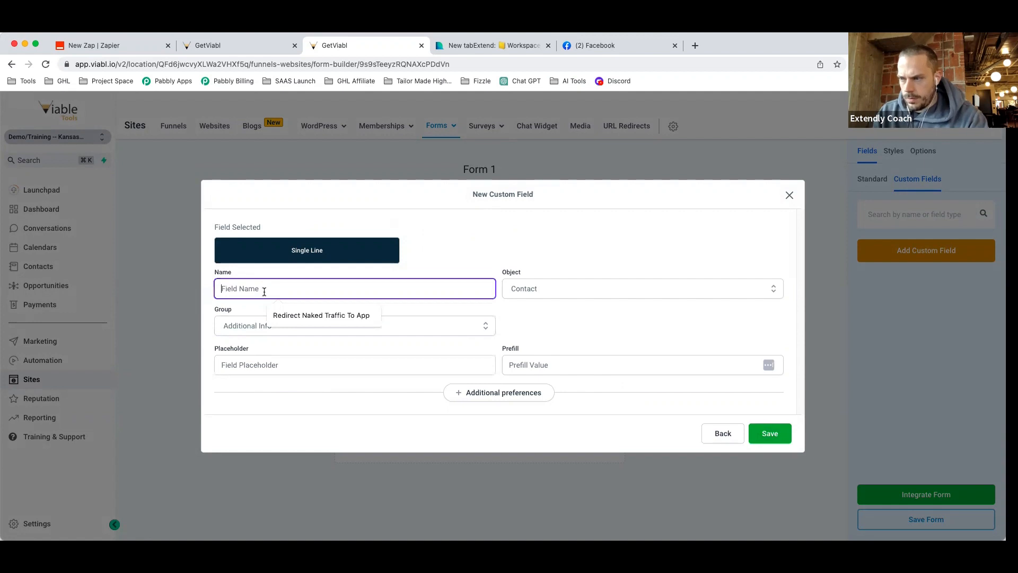
pyautogui.write('Product Inf')
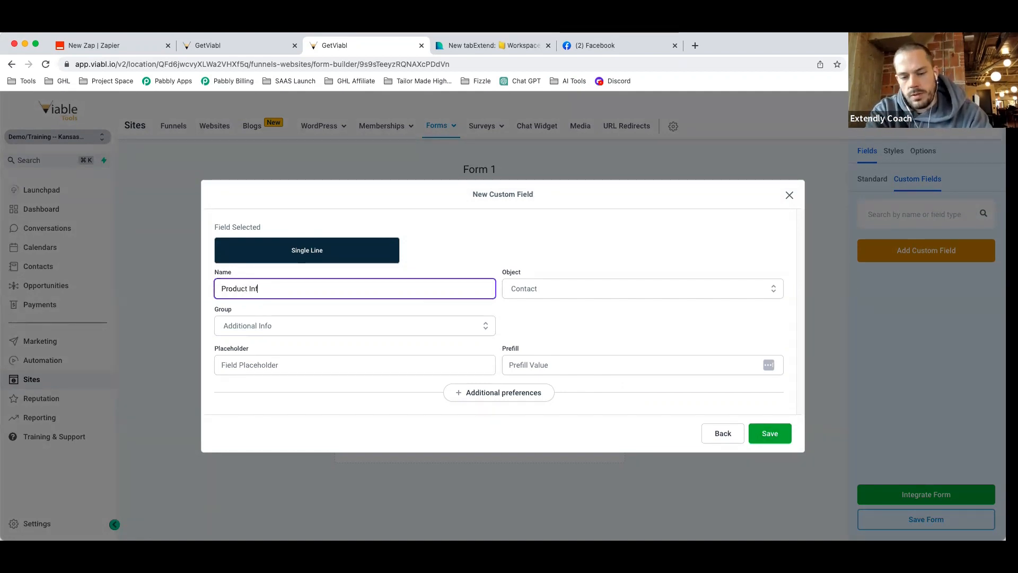
pyautogui.write('ormation')
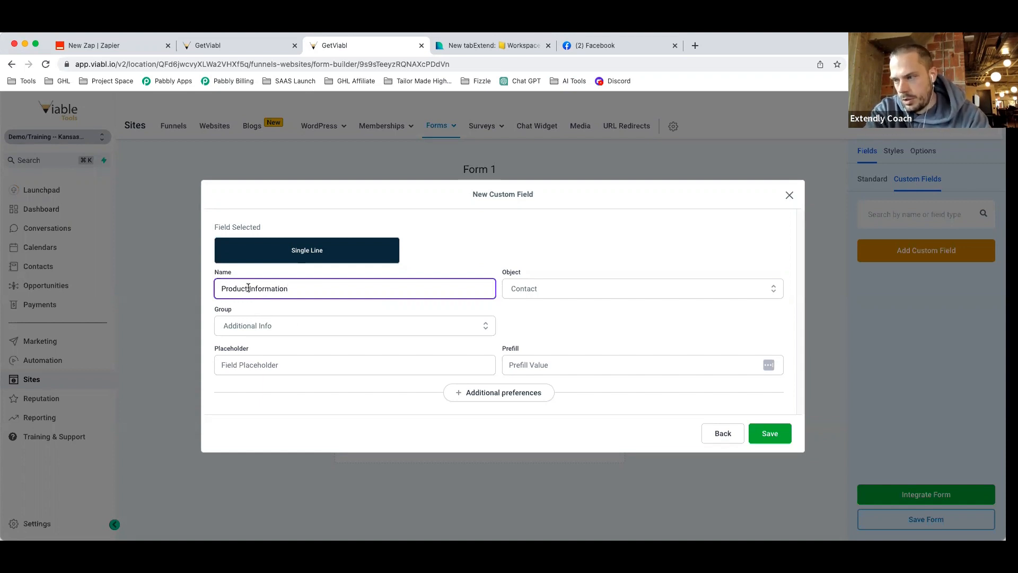
pyautogui.write('/Service')
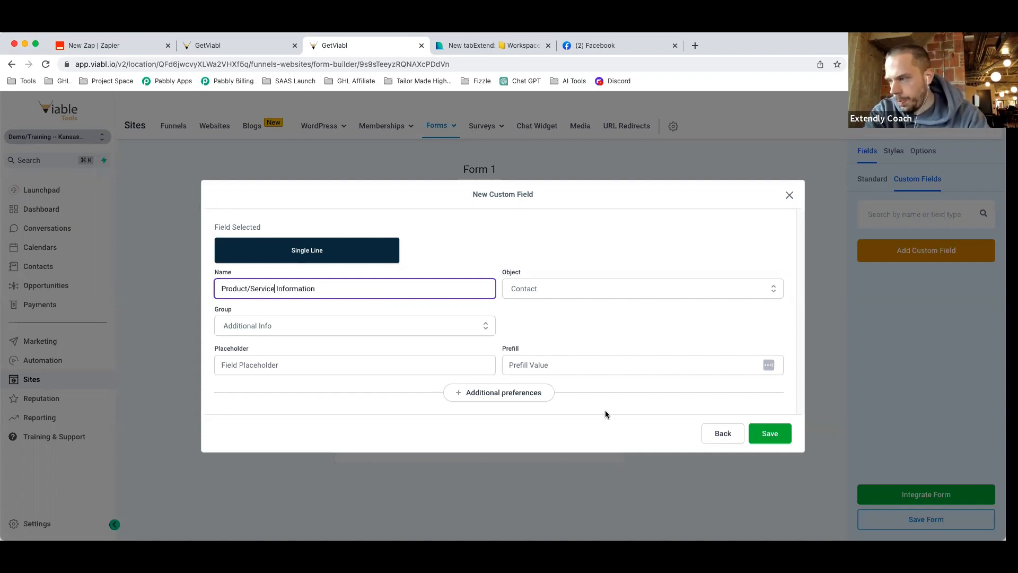
pyautogui.click(767, 433)
pyautogui.moveTo(899, 245); pyautogui.dragTo(495, 412)
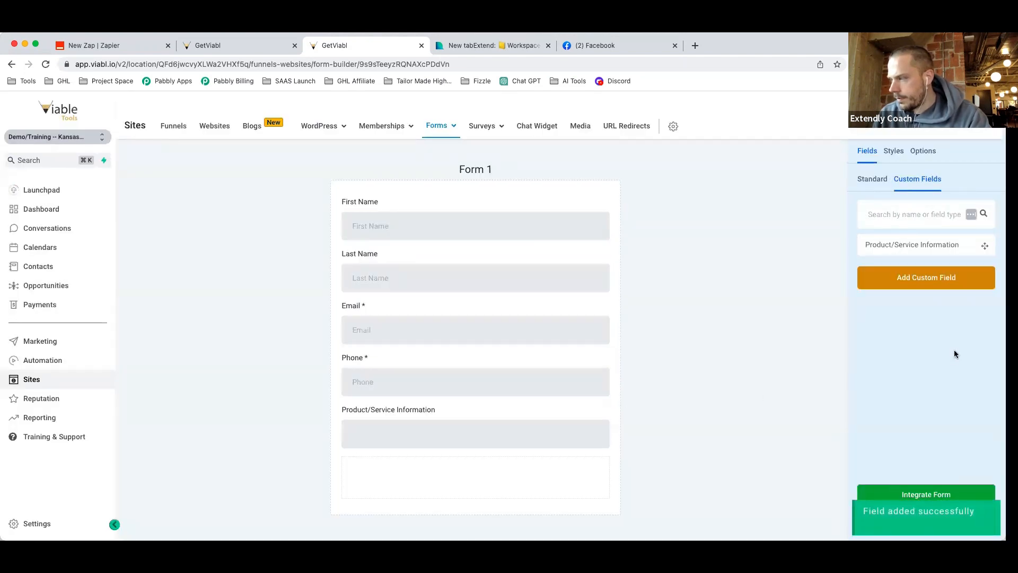
# Create a single-line custom field 'Name of Brand' in the Additional Info group.
pyautogui.click(932, 281)
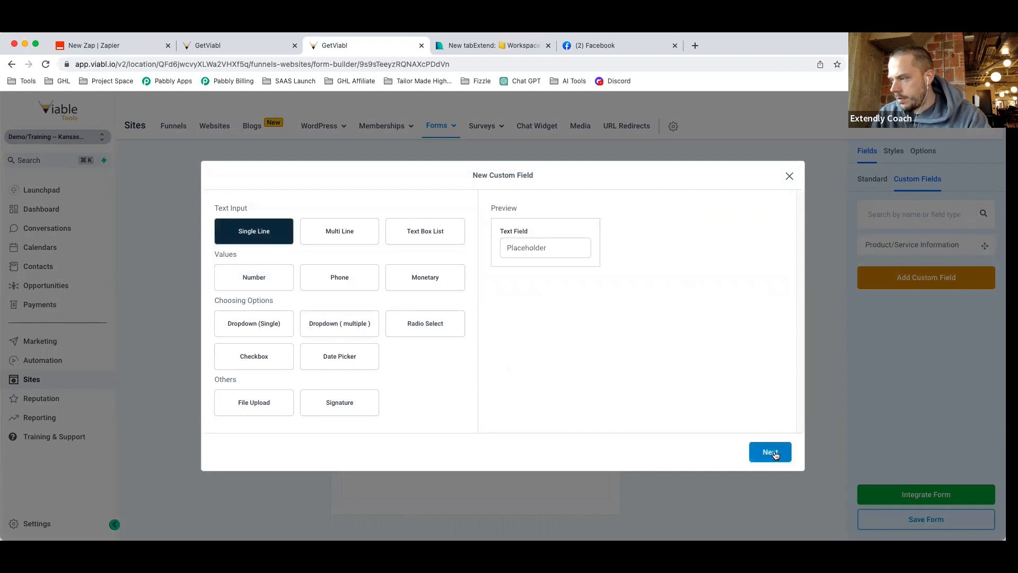
pyautogui.click(770, 452)
pyautogui.click(286, 288)
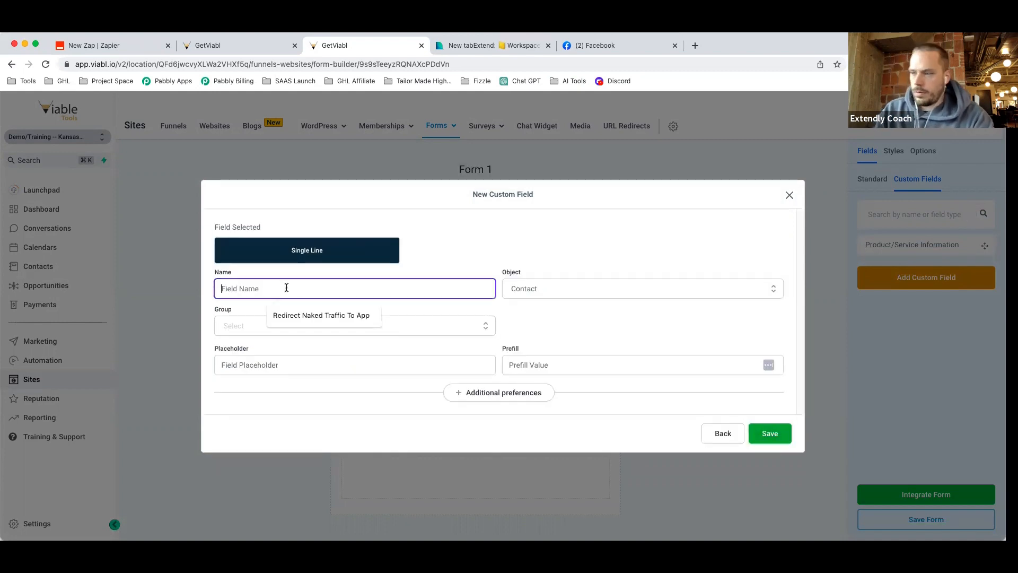
pyautogui.write('Na')
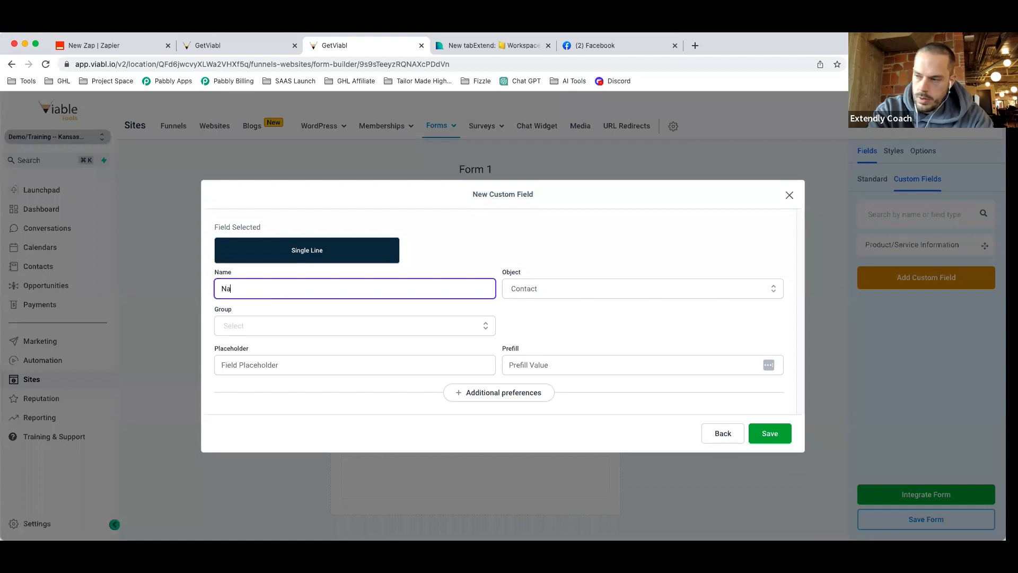
pyautogui.write('me of Brand')
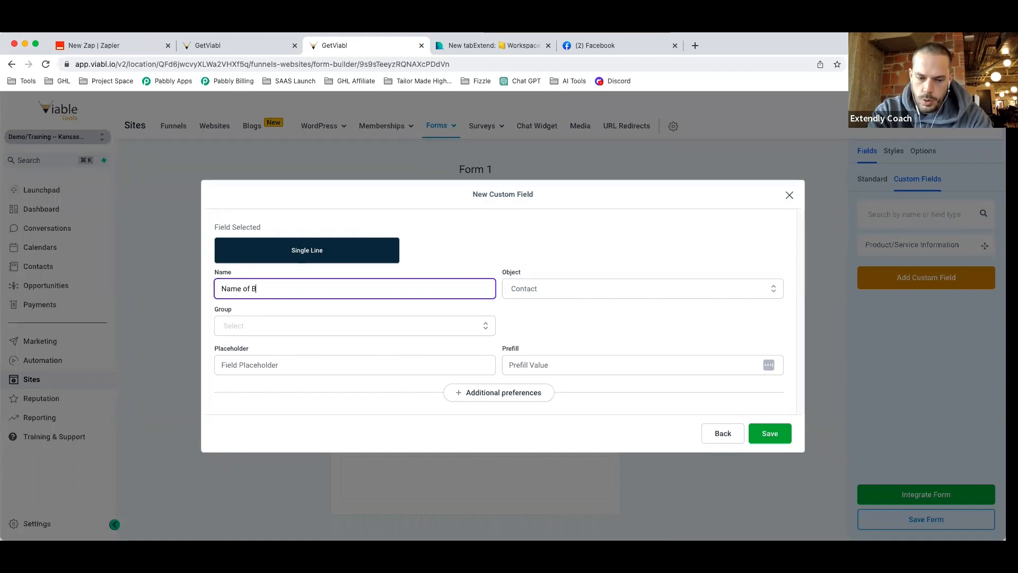
pyautogui.click(299, 326)
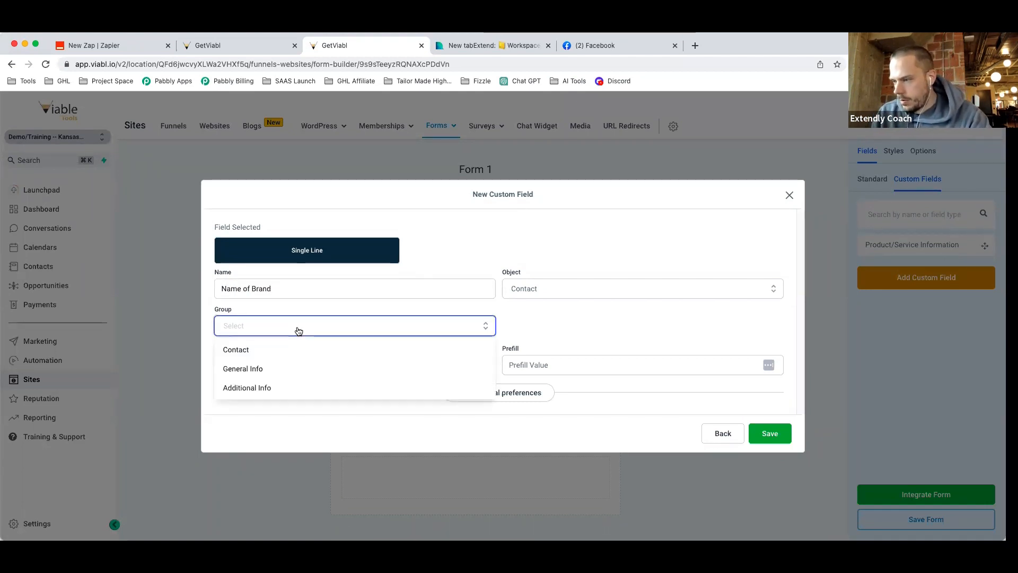
pyautogui.click(295, 389)
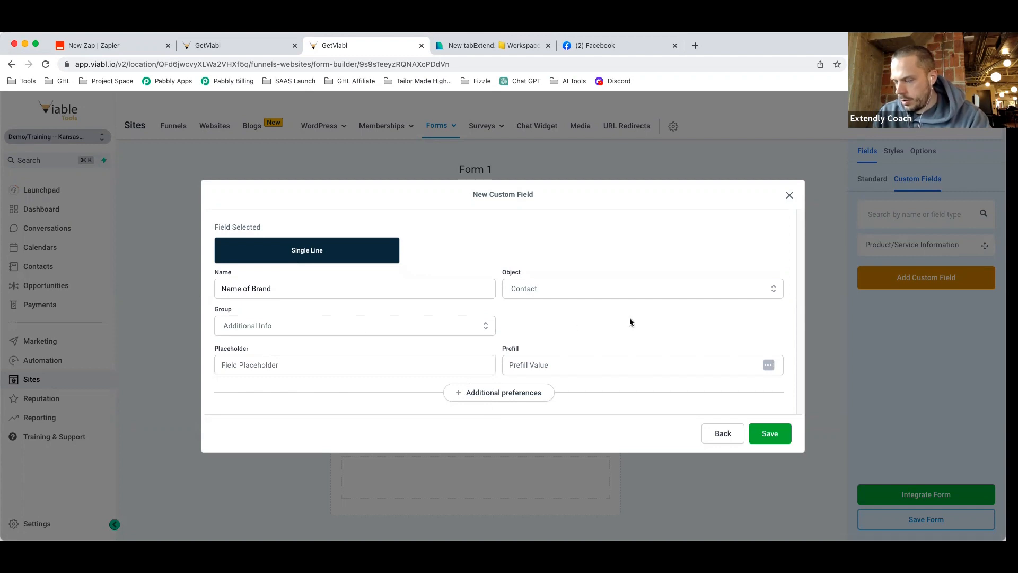
pyautogui.click(770, 433)
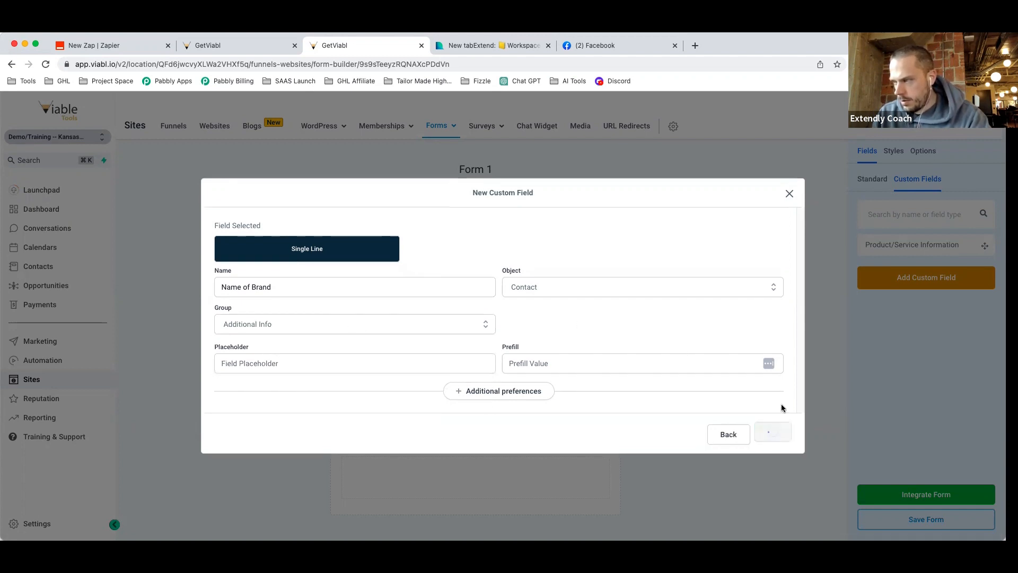
# Place the Name of Brand field below Product/Service Information on the form.
pyautogui.moveTo(902, 282); pyautogui.dragTo(514, 468)
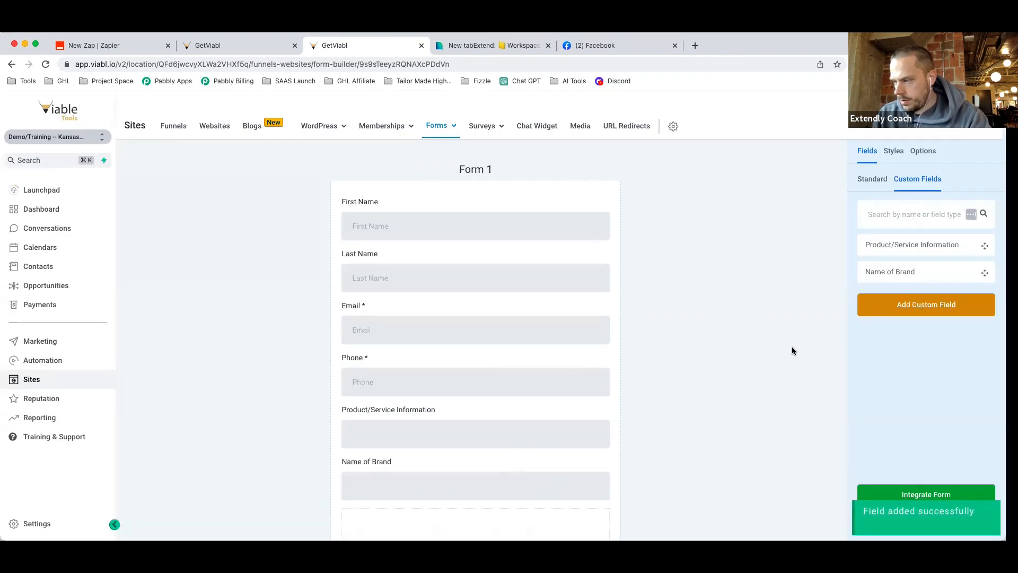
pyautogui.scroll(-2, 501, 426)
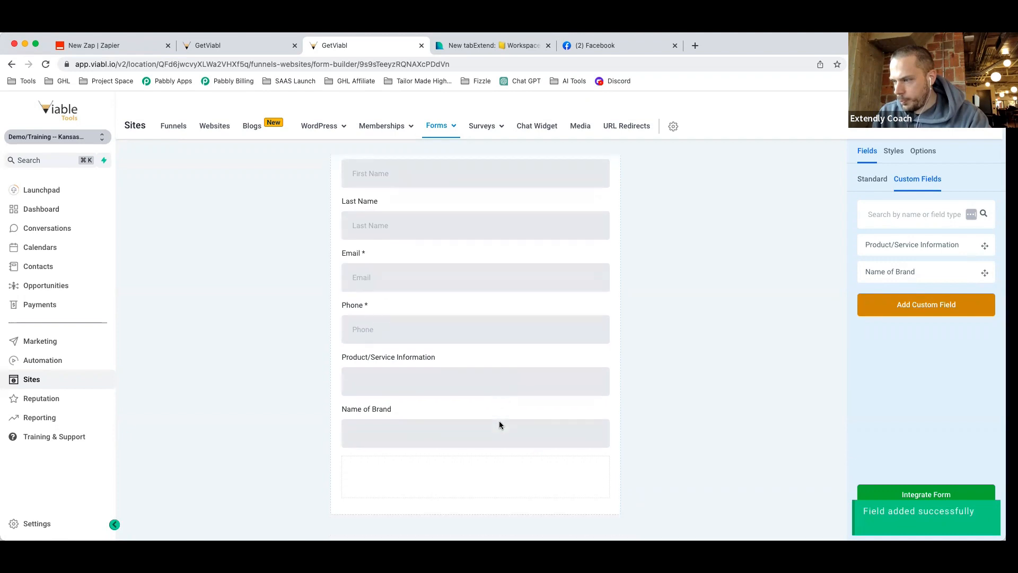
pyautogui.scroll(-1, 495, 419)
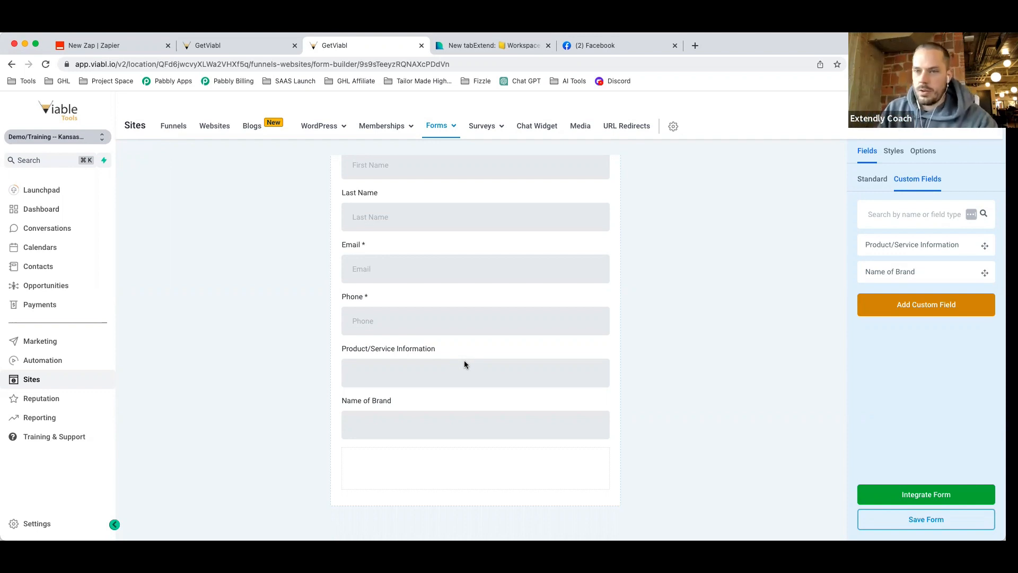
# Mark both Product/Service Information and Name of Brand as required fields.
pyautogui.click(491, 367)
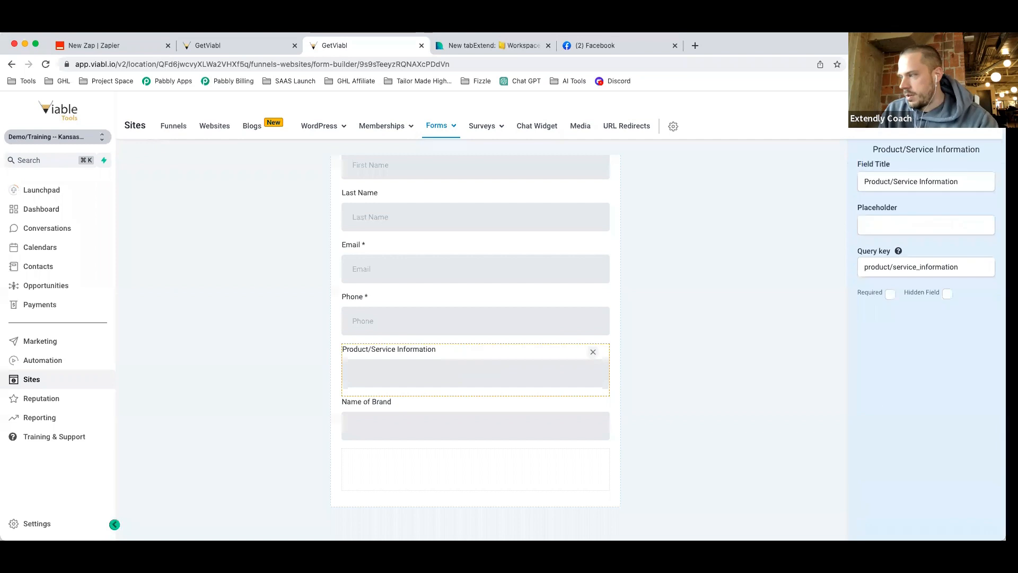
pyautogui.click(889, 293)
pyautogui.click(472, 415)
pyautogui.click(893, 296)
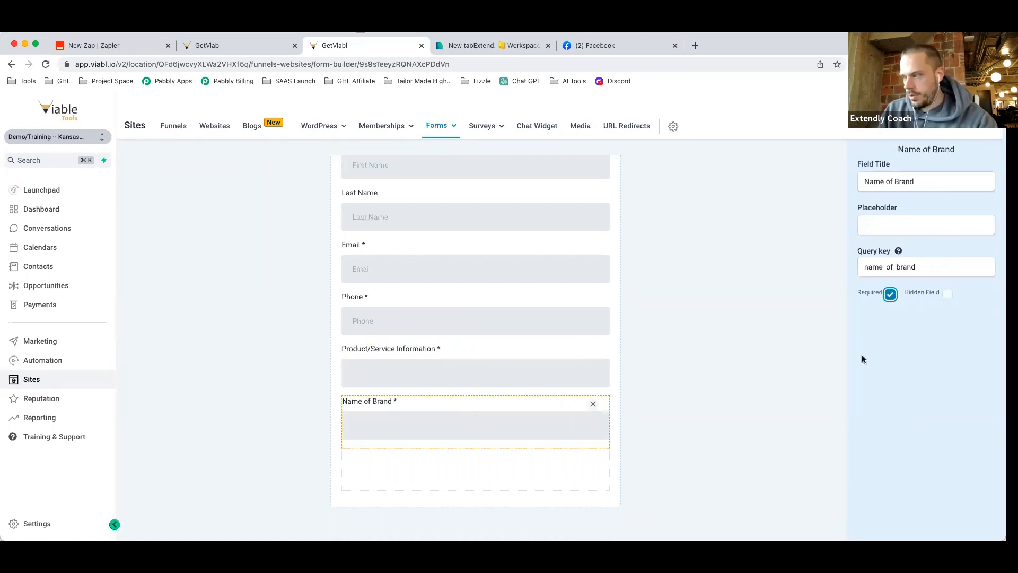
pyautogui.click(701, 335)
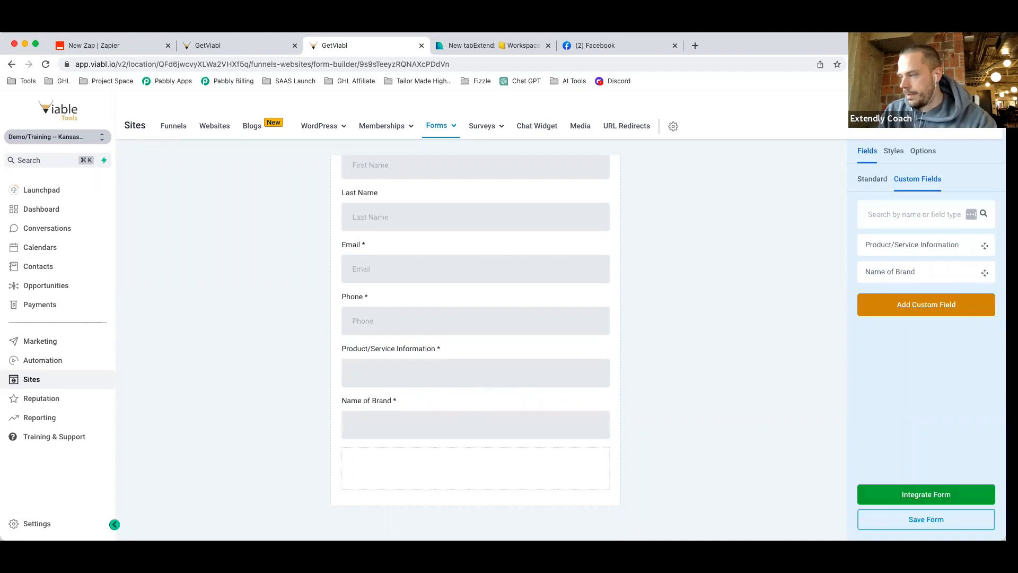
# Rename the form to 'Headline Generator Form' and save it.
pyautogui.click(923, 151)
pyautogui.click(881, 212)
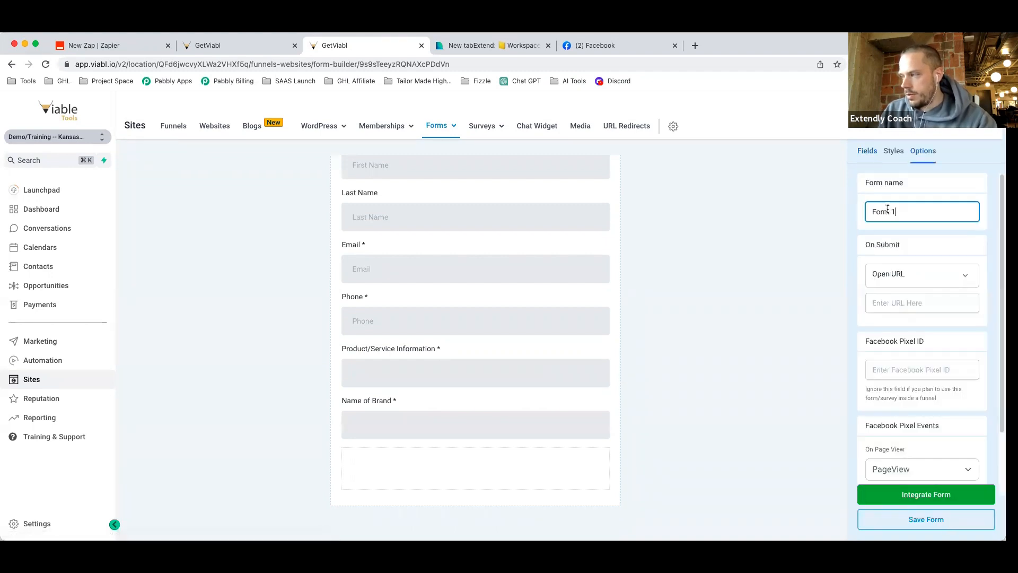
pyautogui.press('super+a')
pyautogui.write('Headline Gen')
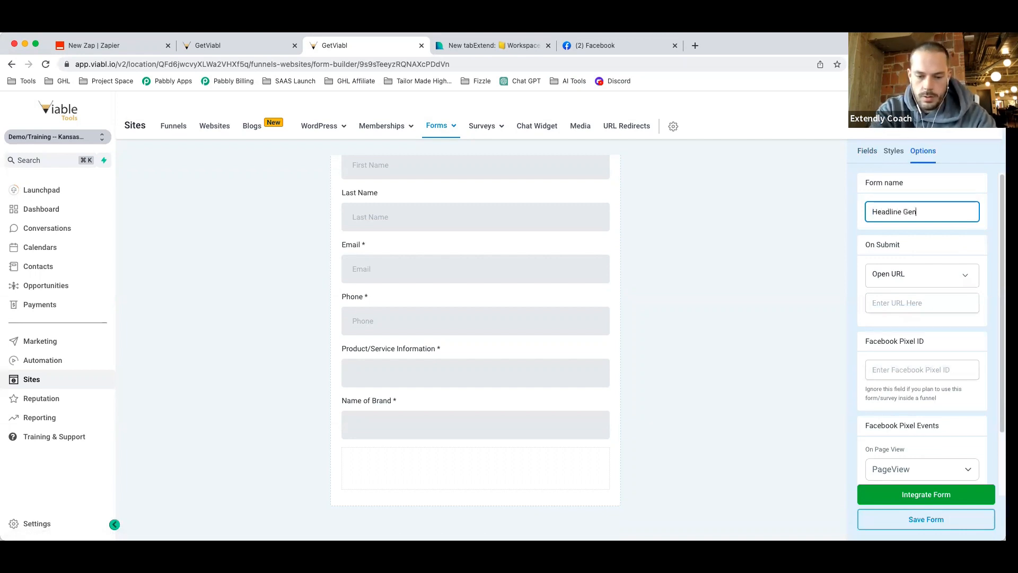
pyautogui.write('erator Form')
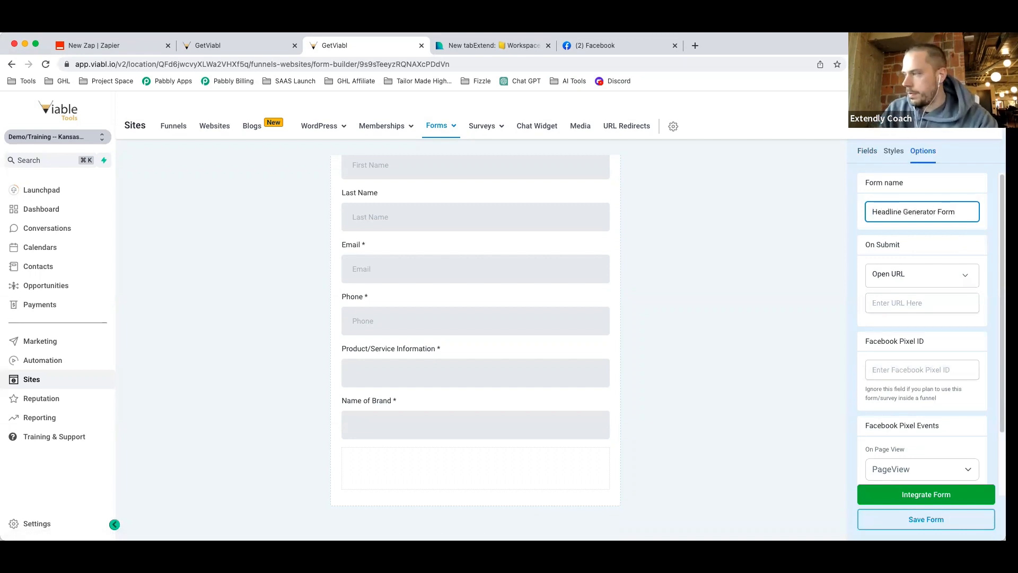
pyautogui.click(937, 518)
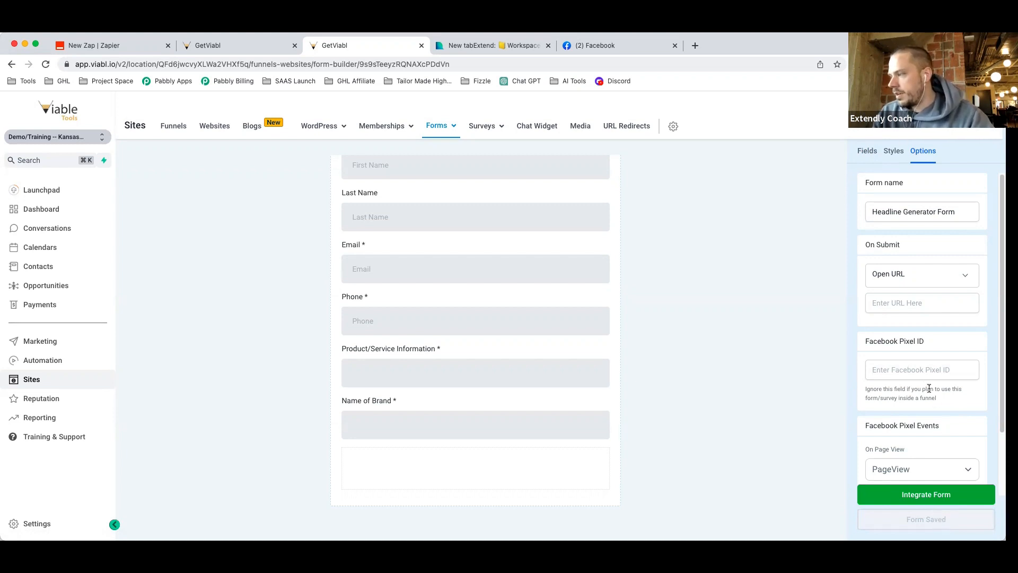
pyautogui.scroll(-2, 925, 387)
# Copy the form's share link, load the live form in a new tab, then show Automation workflows.
pyautogui.click(940, 488)
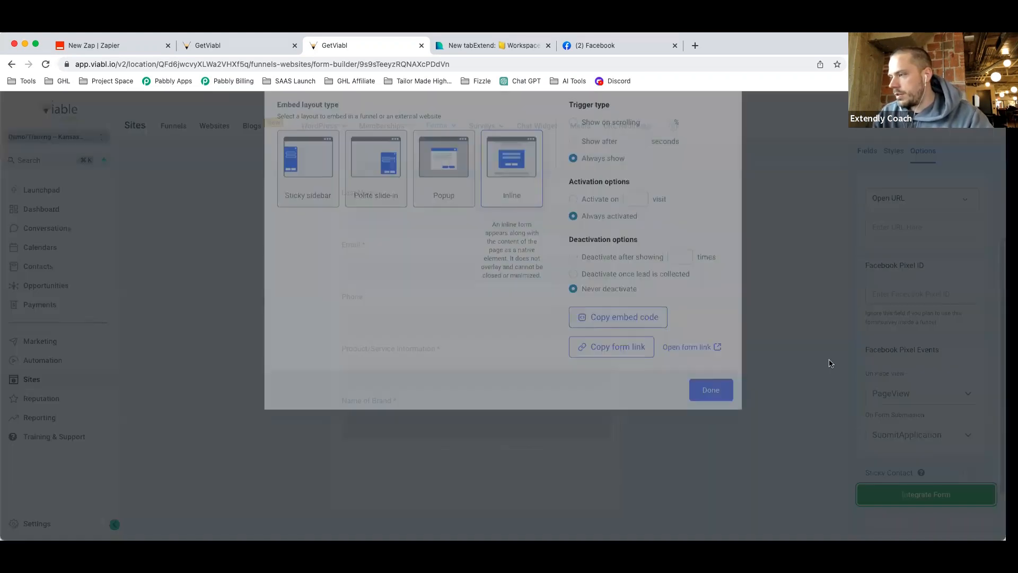
pyautogui.click(630, 408)
pyautogui.click(711, 450)
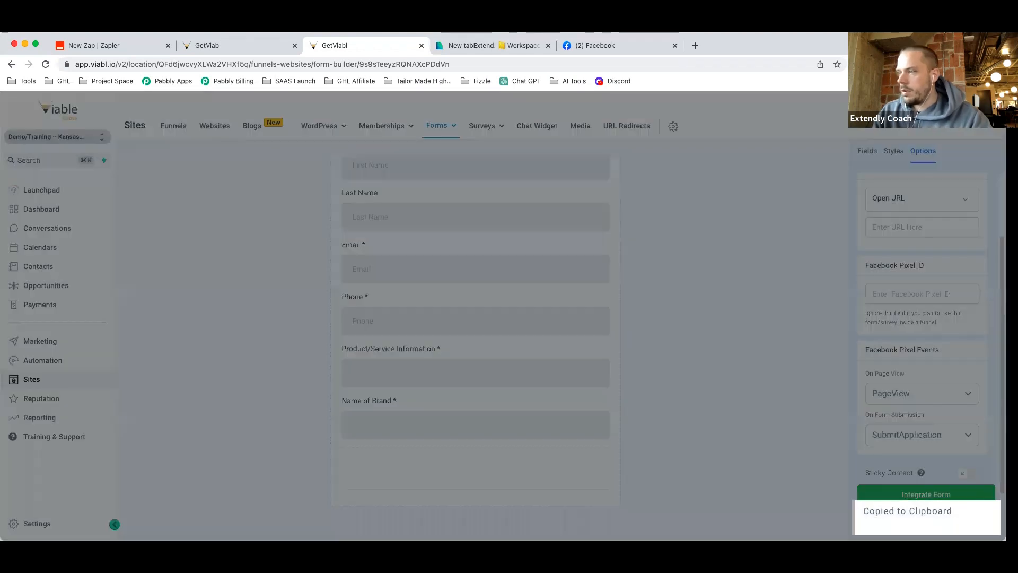
pyautogui.click(440, 47)
pyautogui.click(209, 64)
pyautogui.press('super+v')
pyautogui.press('Return')
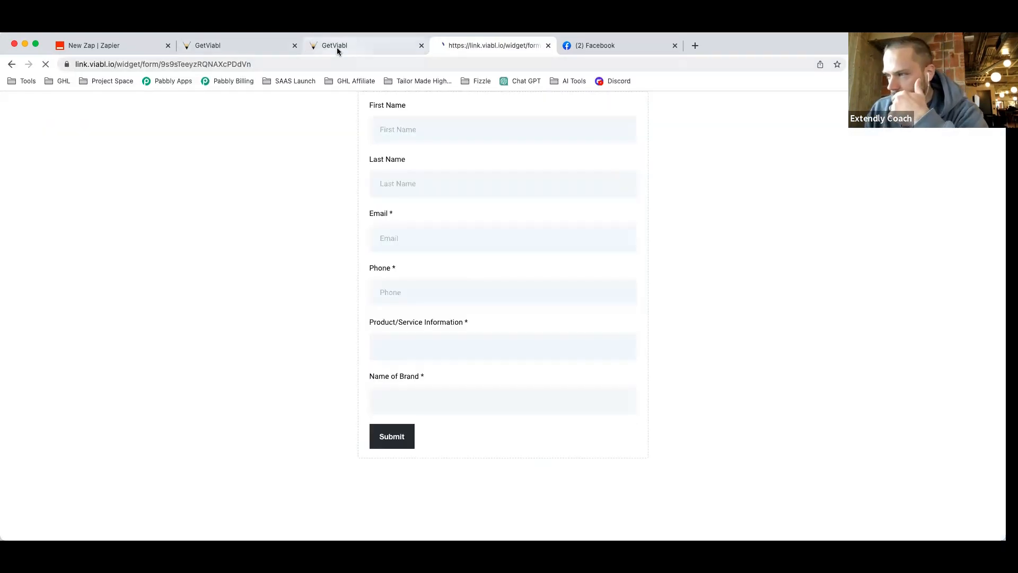
pyautogui.click(336, 47)
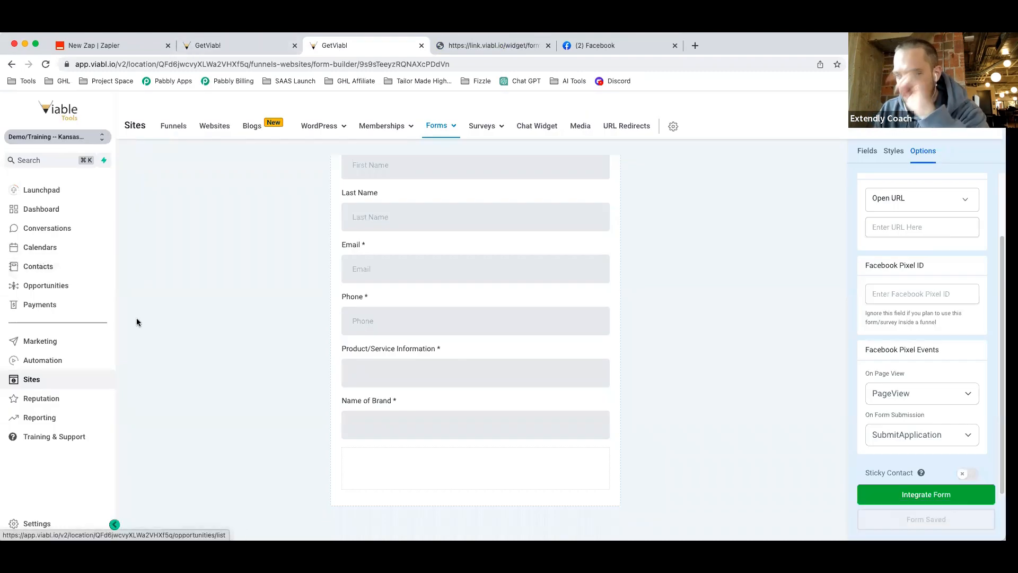
pyautogui.click(42, 363)
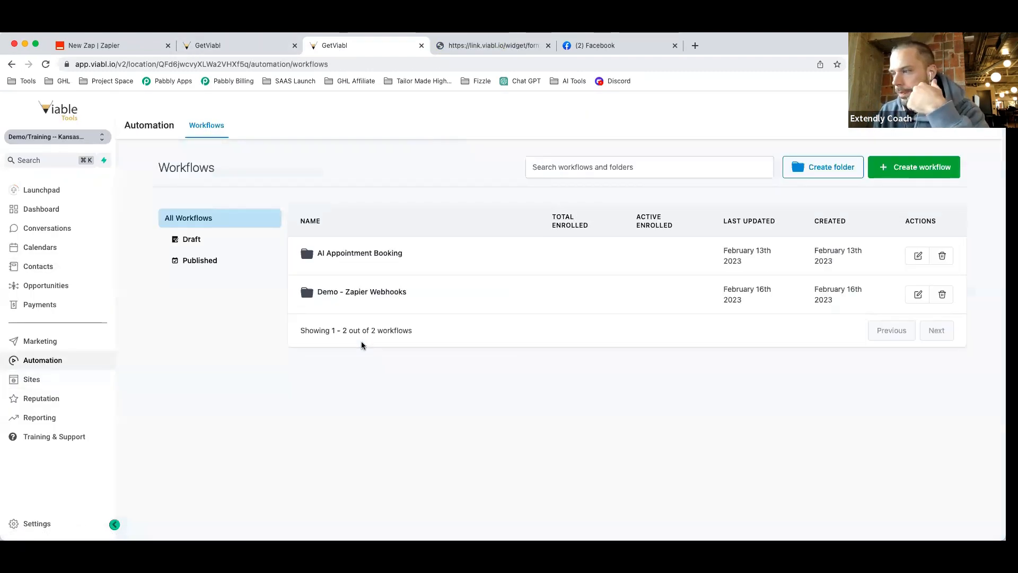
# Open the draft workflow in Demo - Zapier Webhooks and retitle it 'Headline Generator Form -> Zapier Payload'.
pyautogui.click(360, 293)
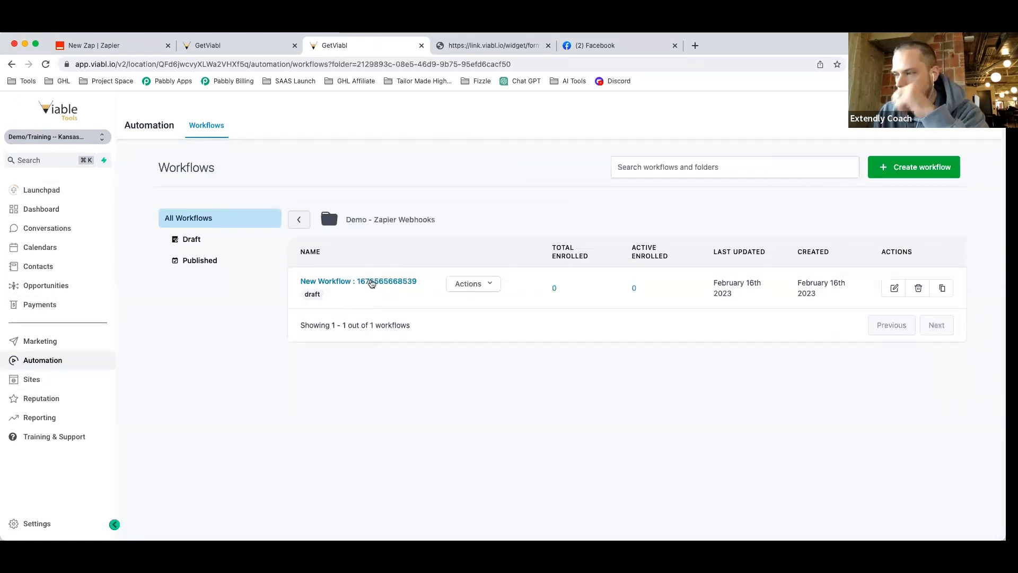
pyautogui.click(371, 281)
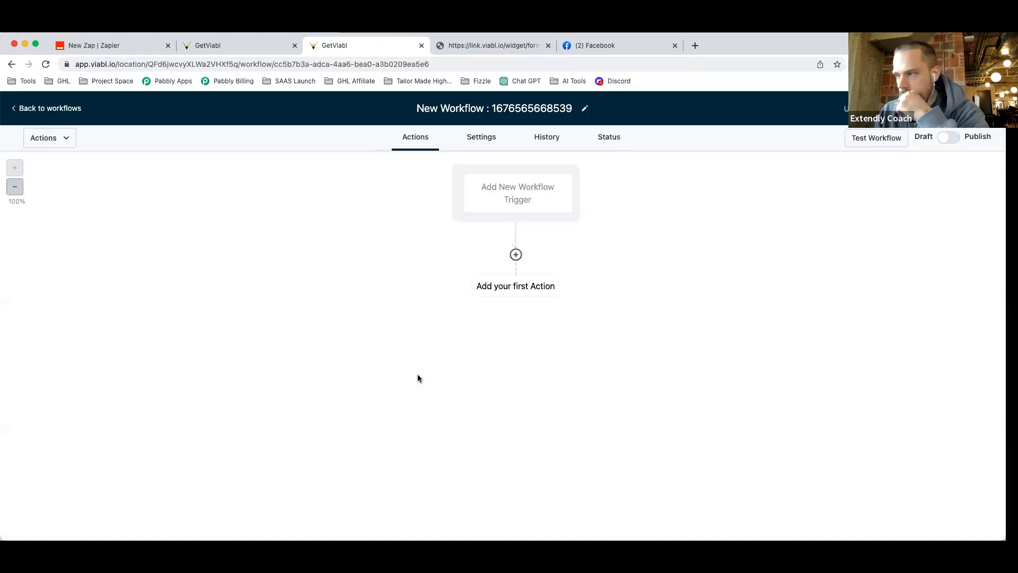
pyautogui.click(496, 110)
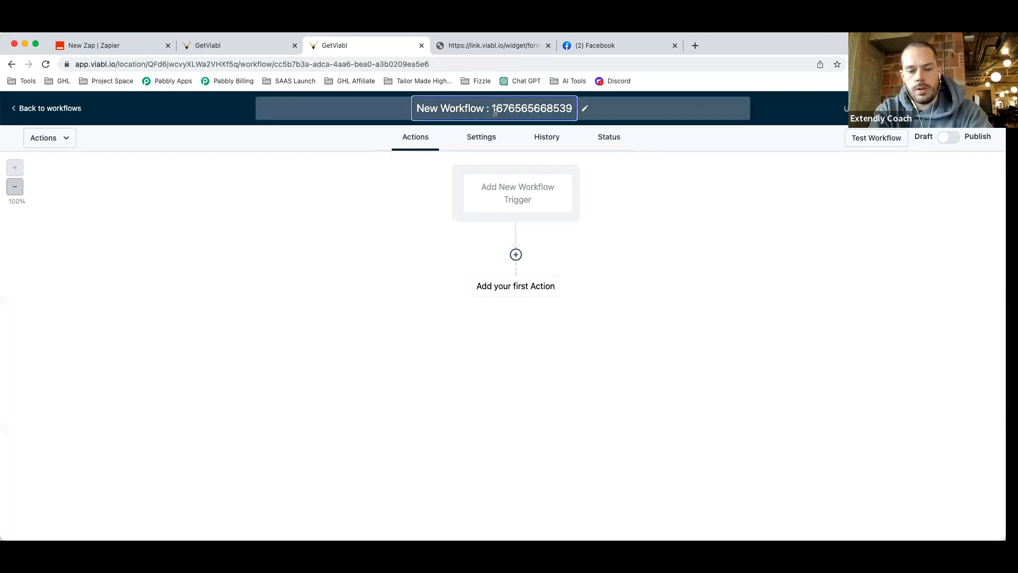
pyautogui.press('super+a')
pyautogui.write('He')
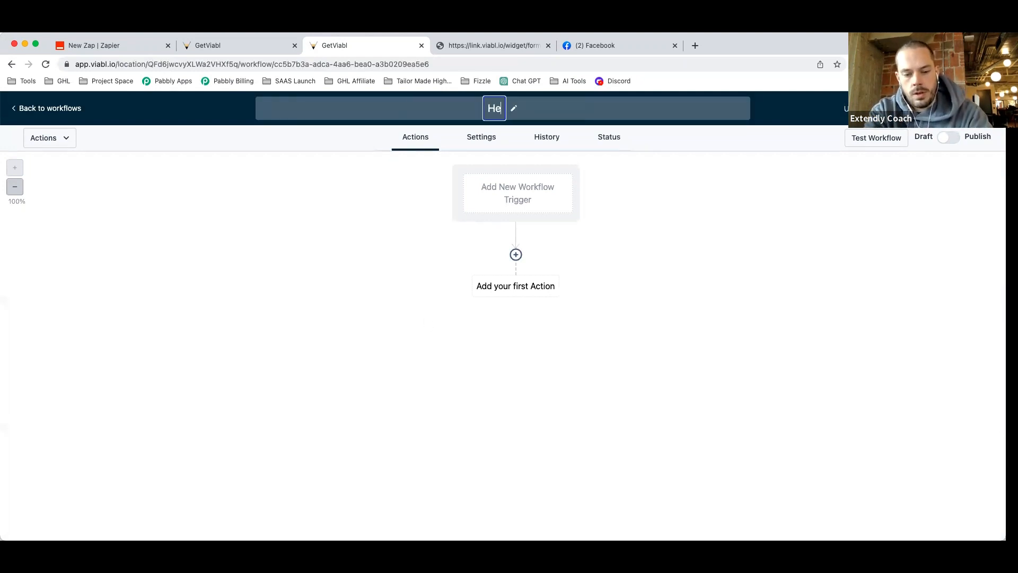
pyautogui.write('adline Generator')
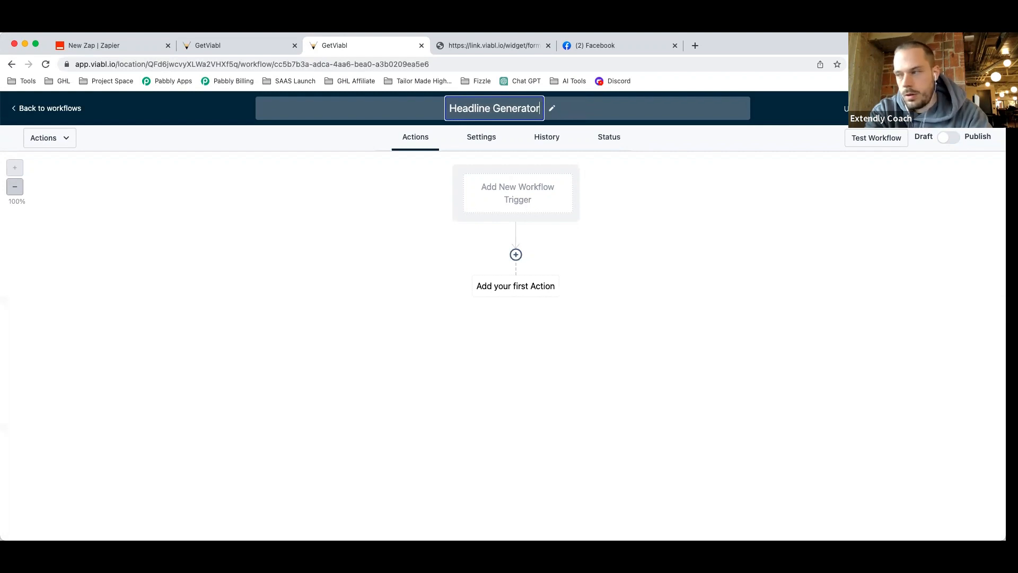
pyautogui.write(' Form -')
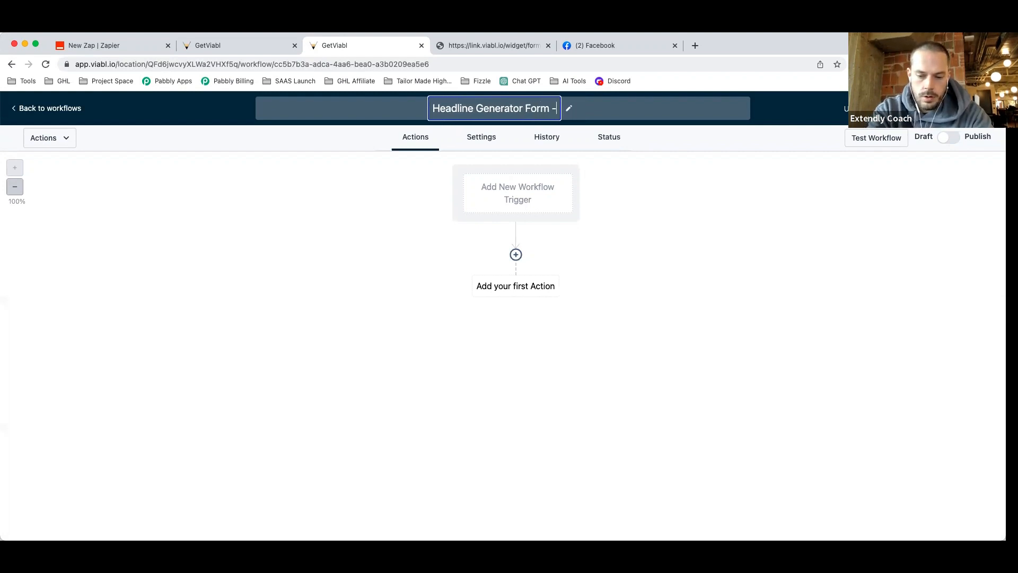
pyautogui.write('> Zapi')
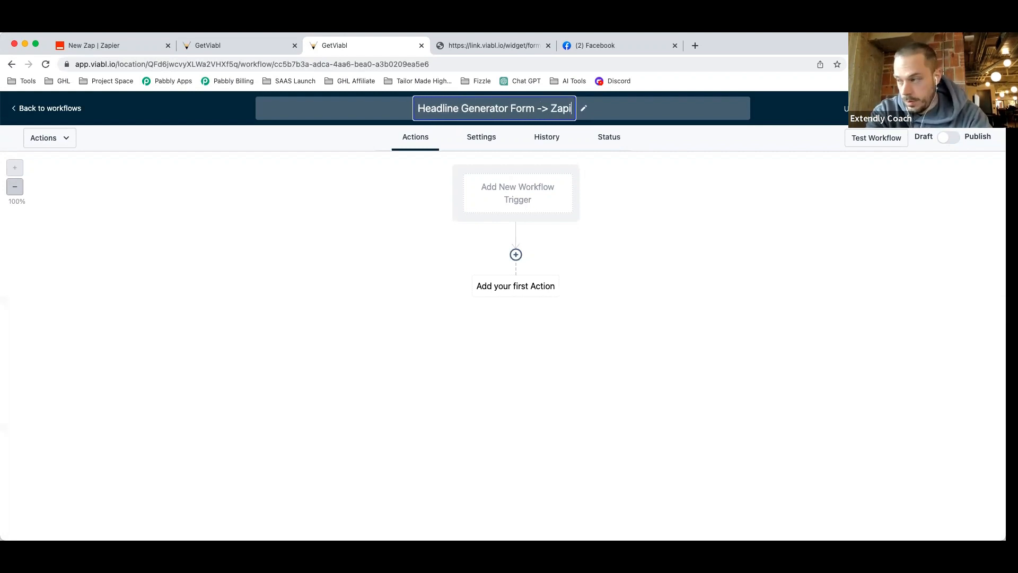
pyautogui.write('er')
pyautogui.write(' Payload')
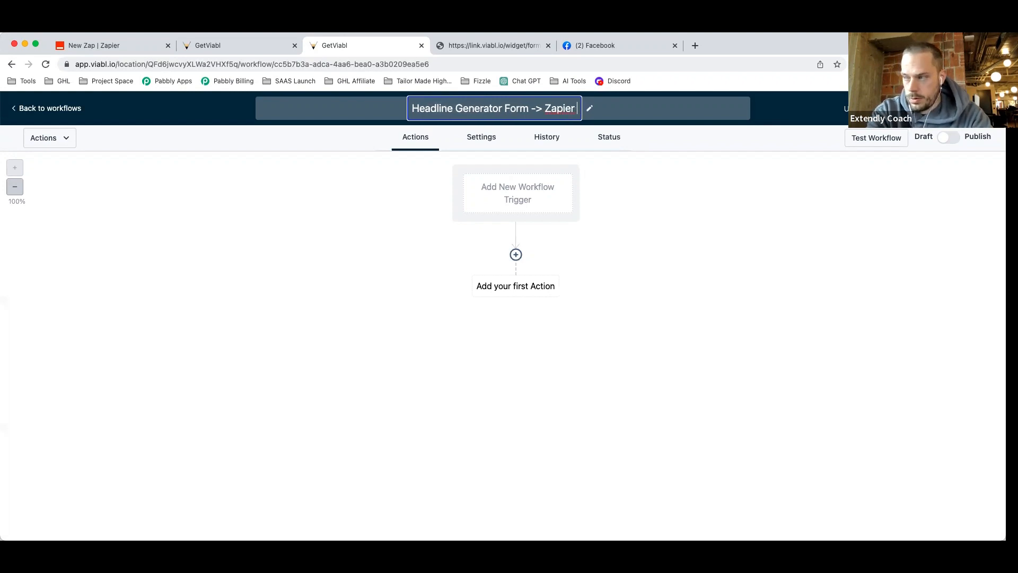
pyautogui.press('Return')
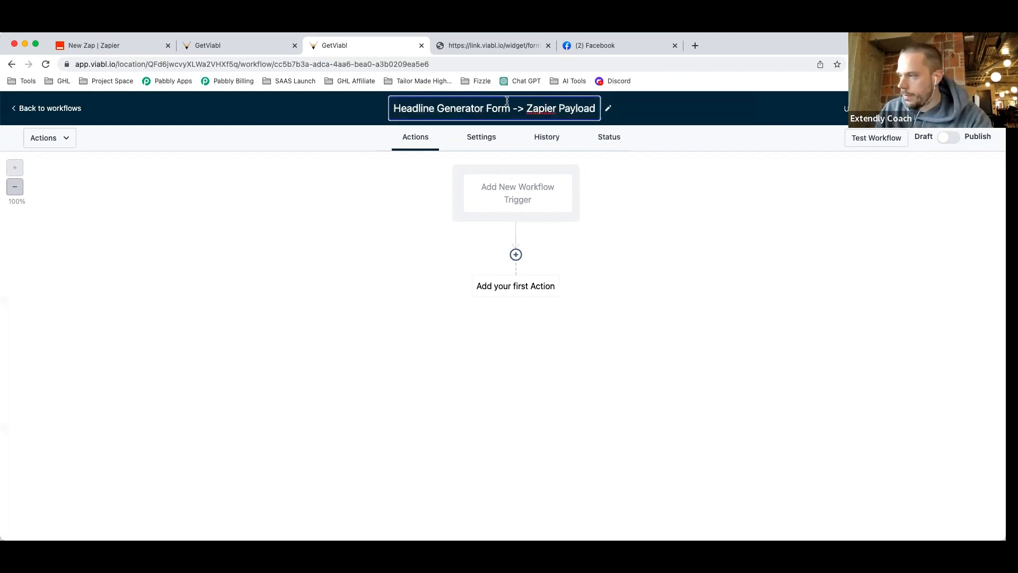
# Add a Form Submitted trigger filtered to Headline Generator Form, named 'Form Submitted - Headline Generator Form'.
pyautogui.click(522, 193)
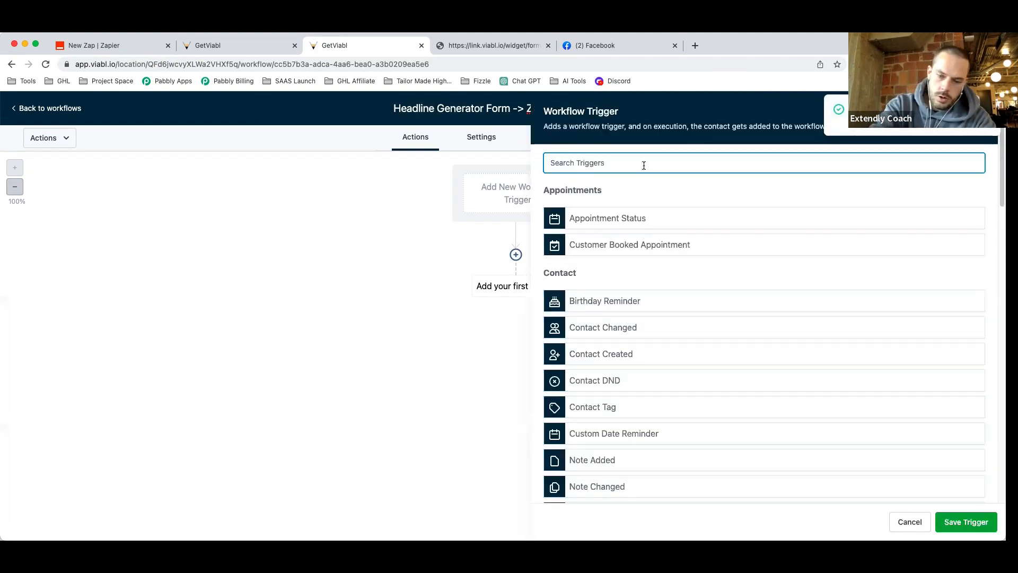
pyautogui.write('form')
pyautogui.click(630, 217)
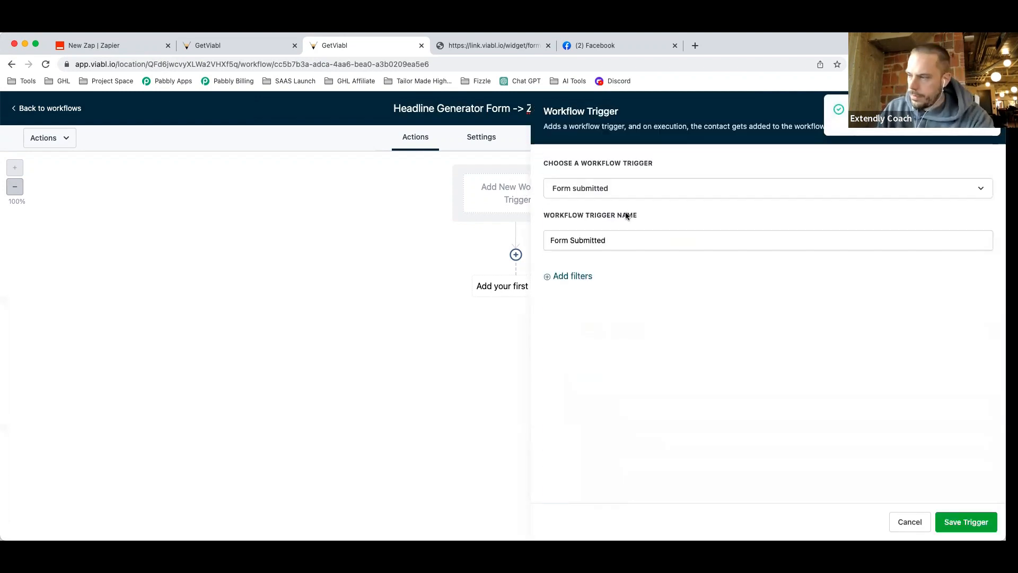
pyautogui.click(556, 278)
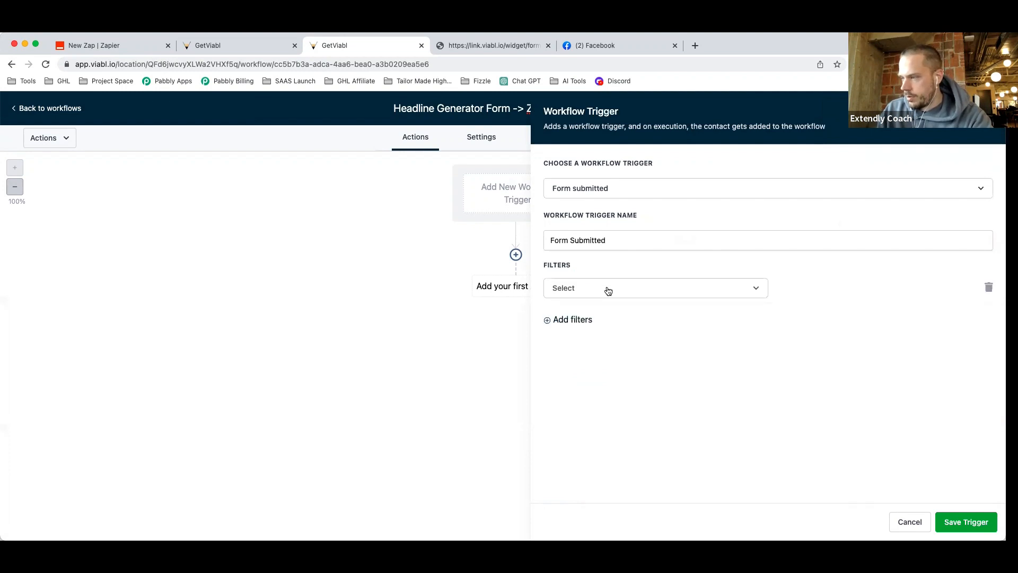
pyautogui.click(609, 290)
pyautogui.click(611, 362)
pyautogui.click(810, 288)
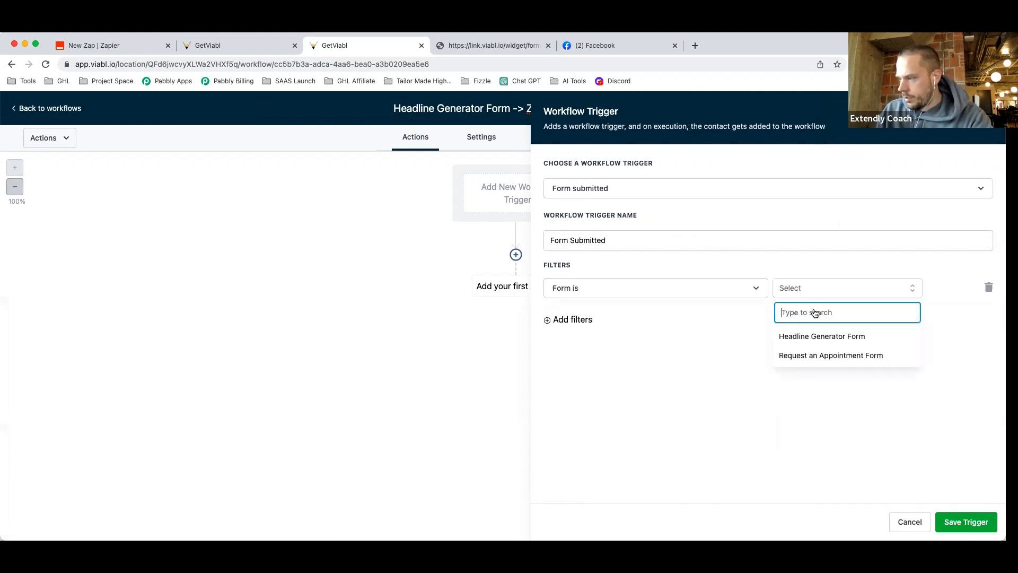
pyautogui.click(821, 344)
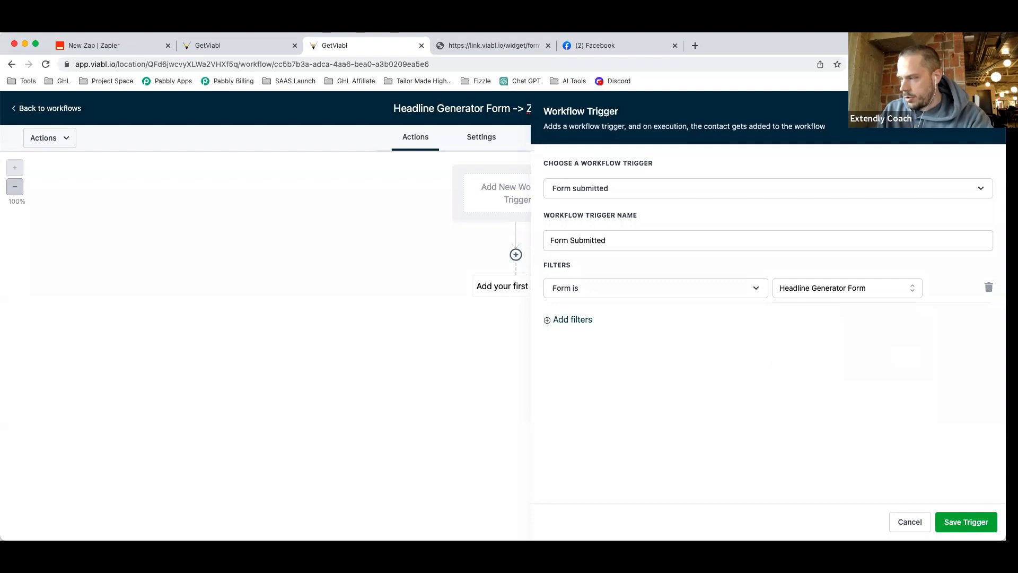
pyautogui.click(633, 242)
pyautogui.write('-')
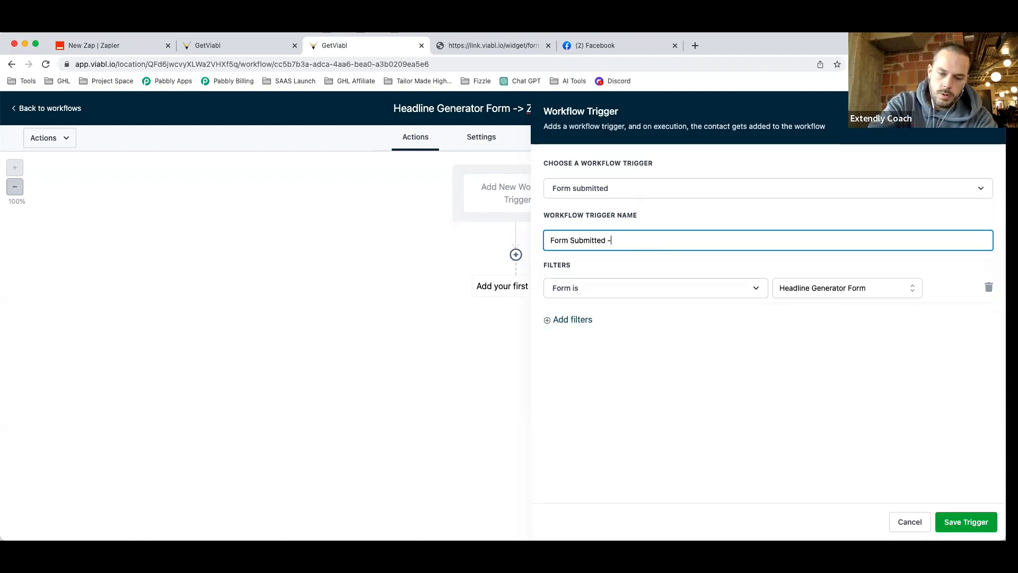
pyautogui.write(' Headline G')
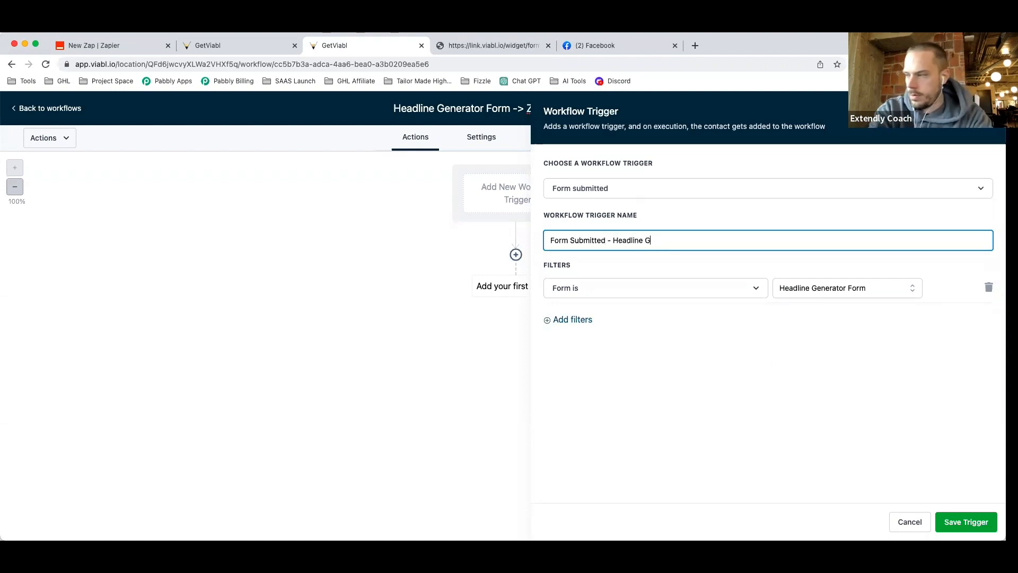
pyautogui.write('enerator Form')
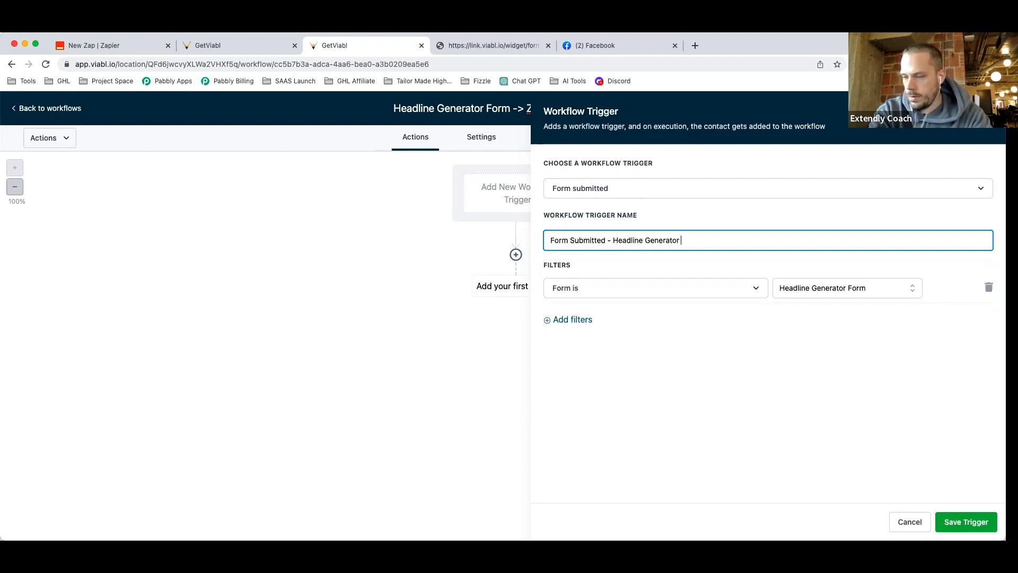
pyautogui.click(966, 521)
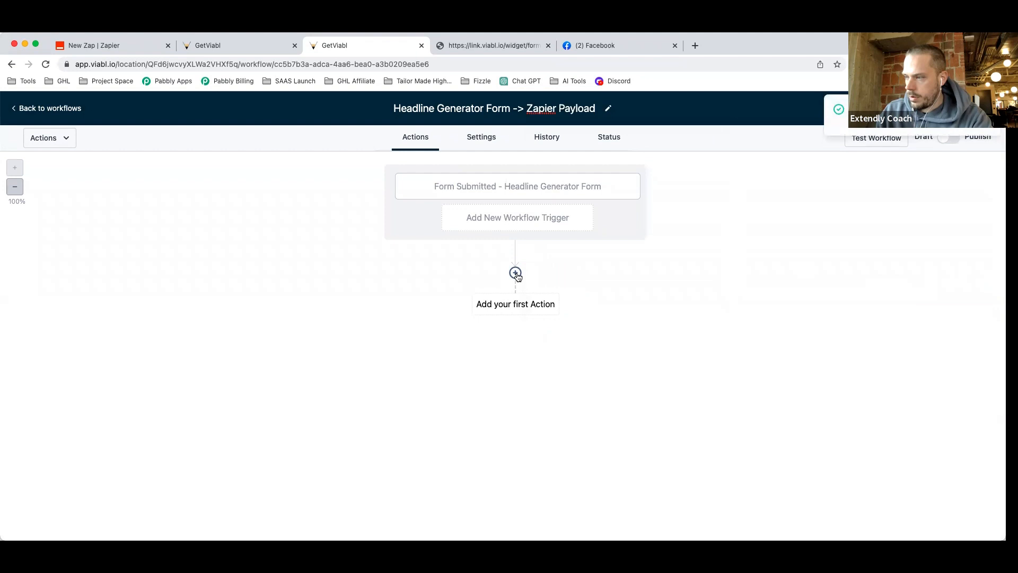
# Add a 0.5-minute Wait action named 'Wait 0.5 Minutes (Race Conditions)' after the trigger.
pyautogui.click(516, 273)
pyautogui.write('wai')
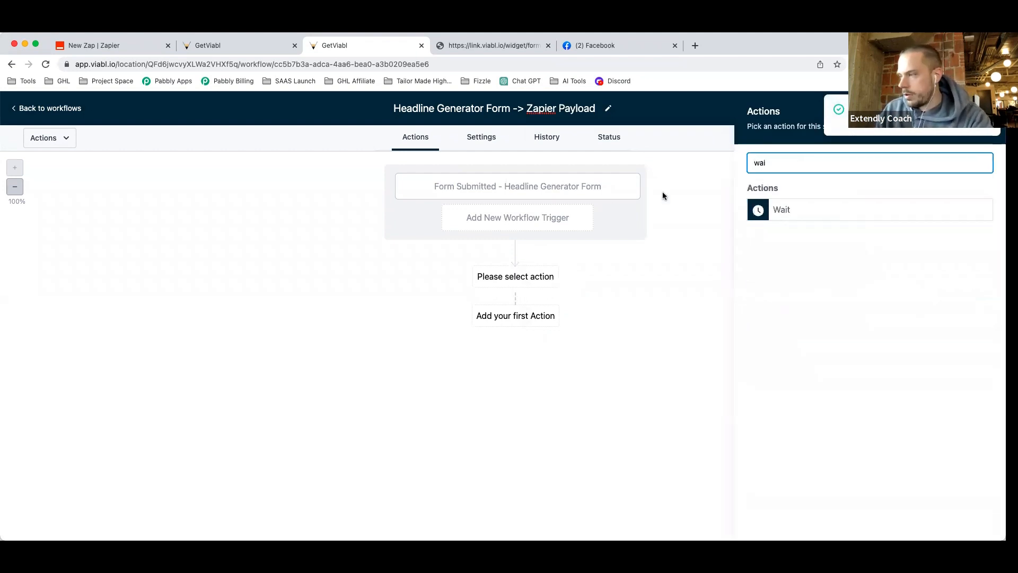
pyautogui.click(830, 211)
pyautogui.click(568, 281)
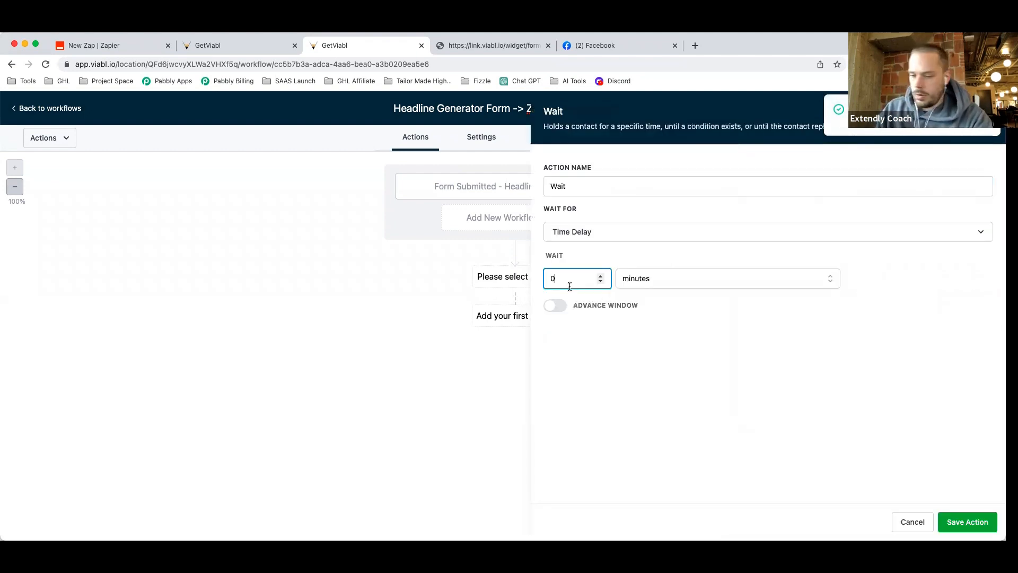
pyautogui.write('.5')
pyautogui.click(607, 187)
pyautogui.write('05 M')
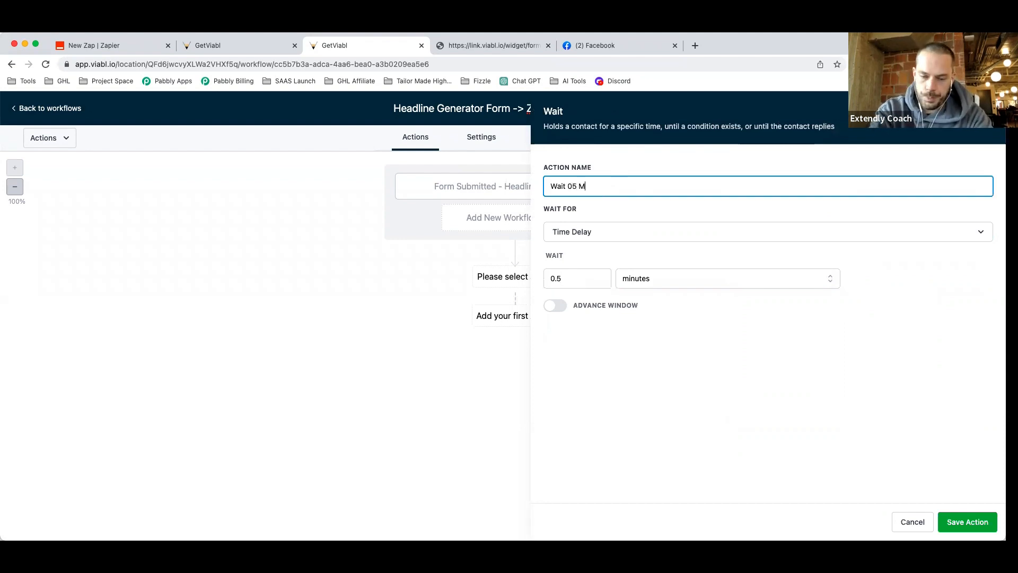
pyautogui.press('BackSpace')
pyautogui.press('BackSpace')
pyautogui.press('BackSpace')
pyautogui.write('.')
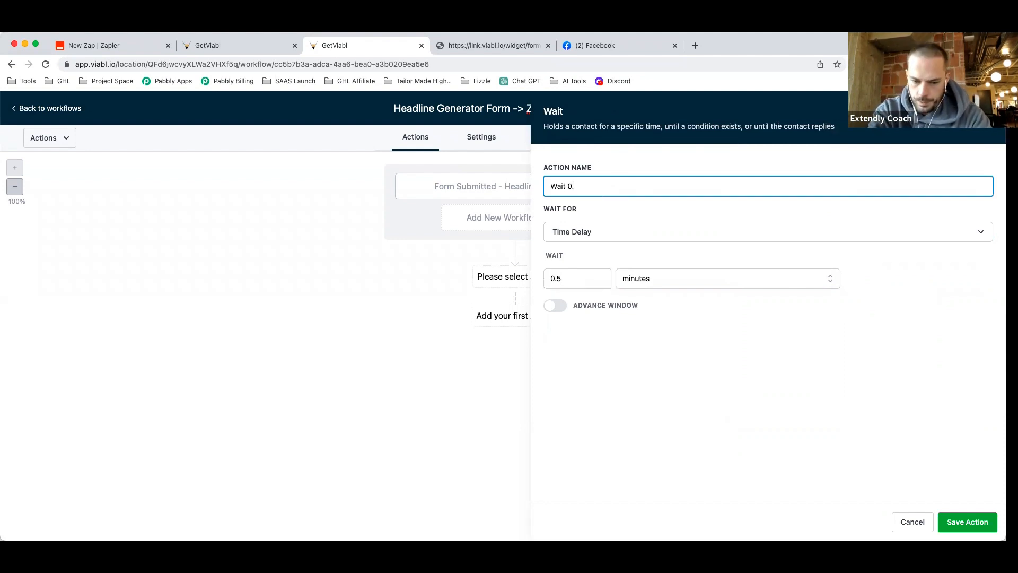
pyautogui.write('5 Minutes (')
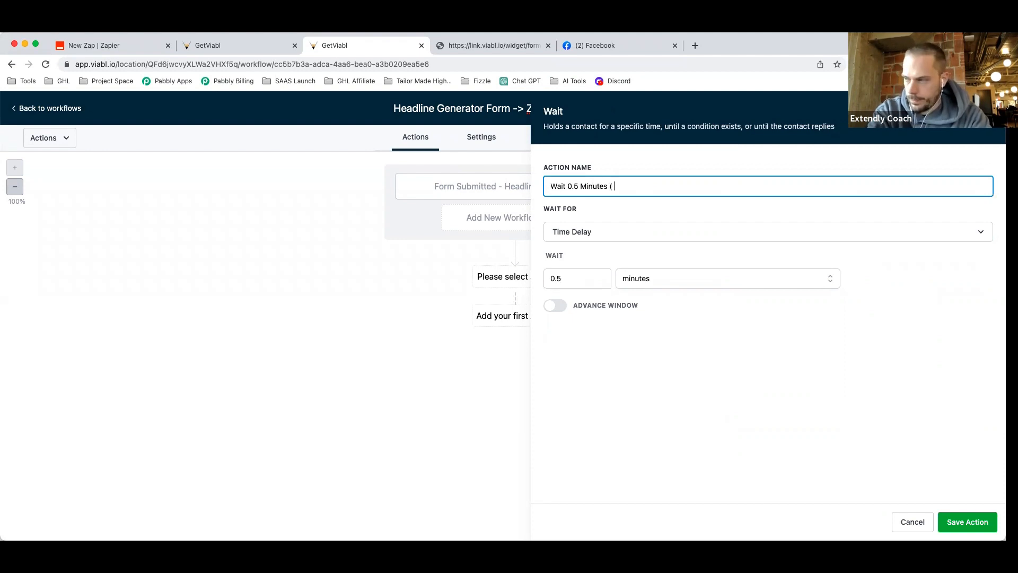
pyautogui.write('Race Conditions)')
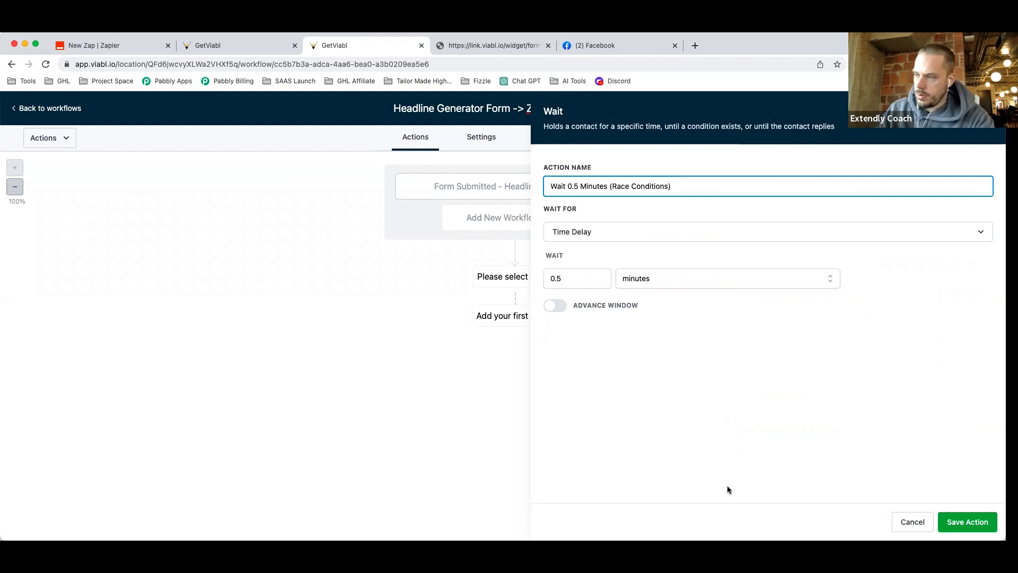
pyautogui.click(967, 522)
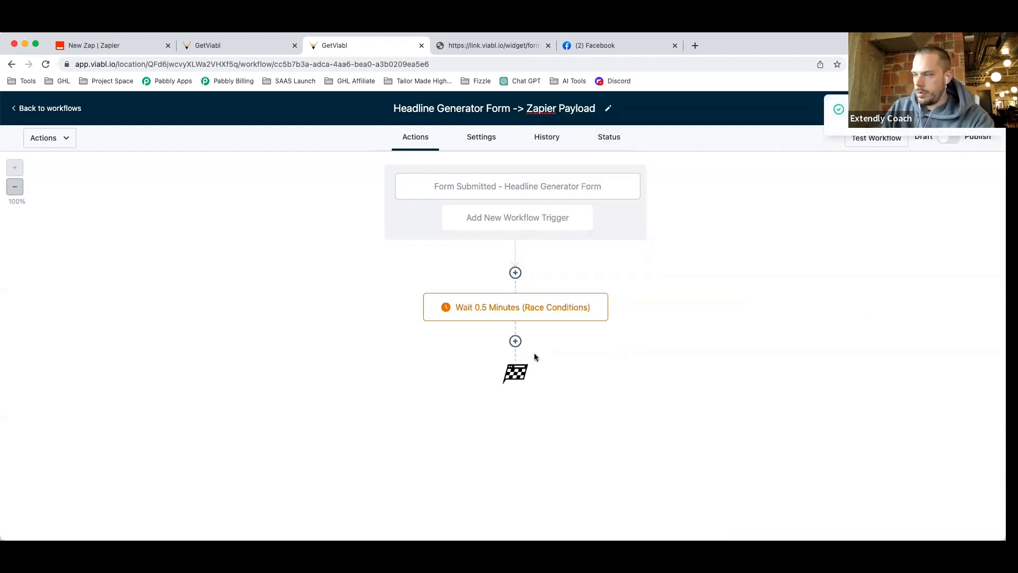
# Add a Webhook action after the wait step and name it 'Webhook -> Zapier'.
pyautogui.click(515, 341)
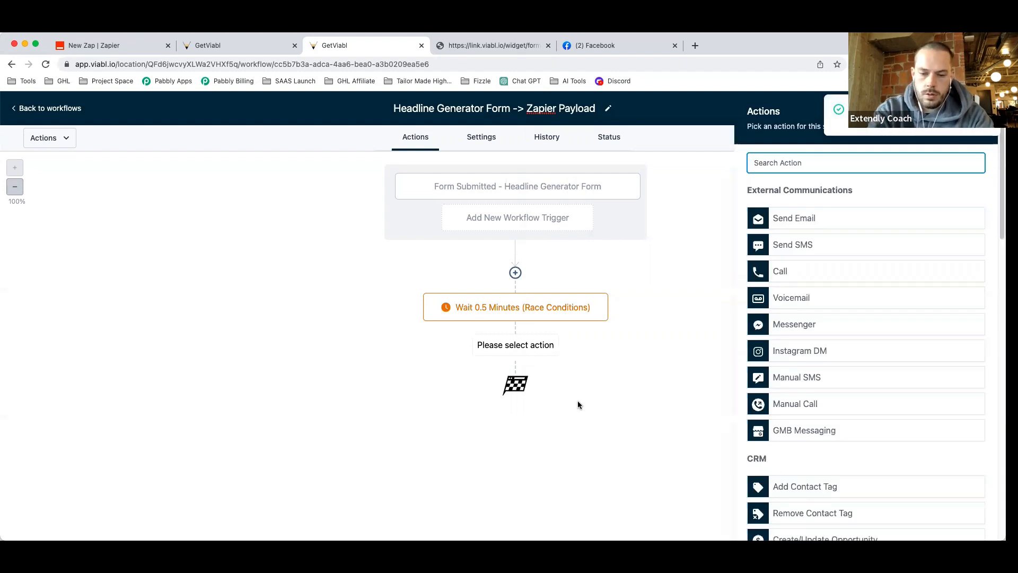
pyautogui.write('we')
pyautogui.click(802, 209)
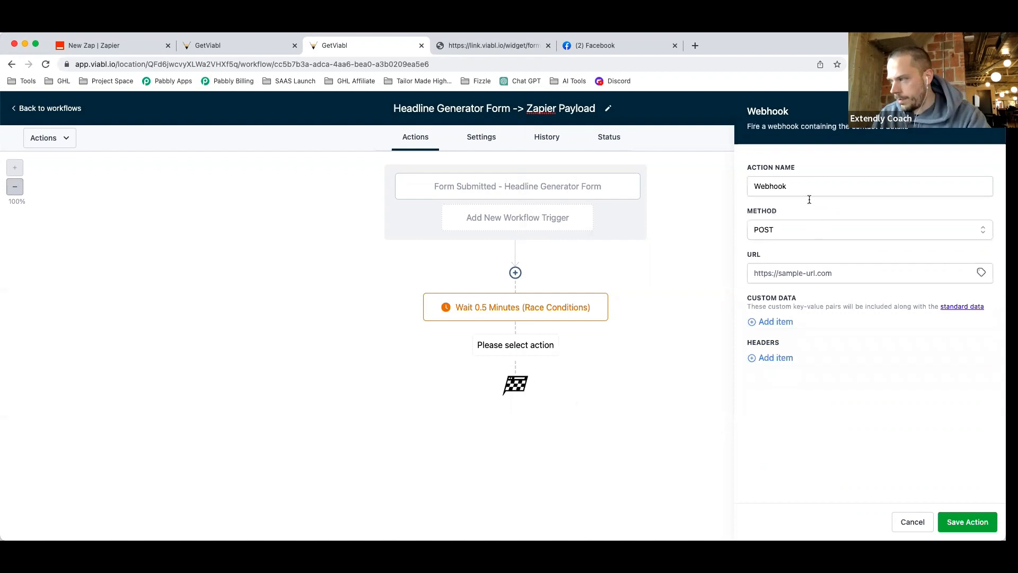
pyautogui.click(808, 191)
pyautogui.write('-> Zapier')
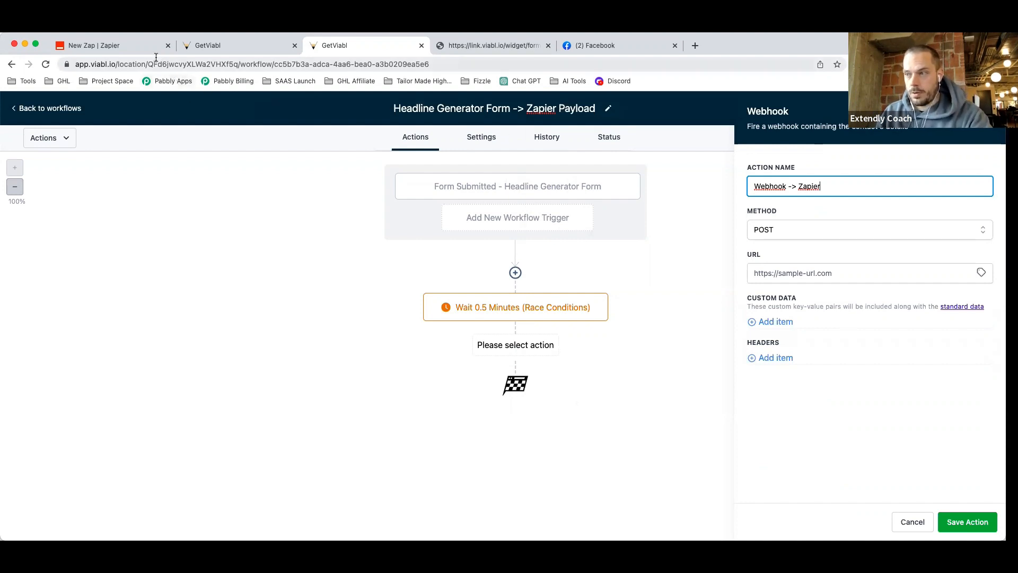
pyautogui.click(126, 47)
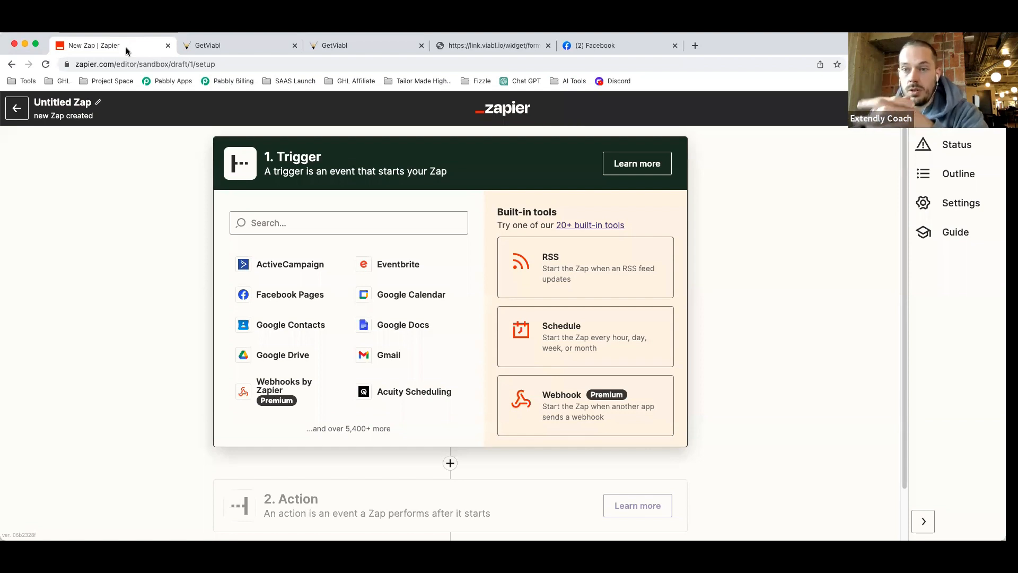
# Type a draft Zap name ending in 'HL - Headline Generator Form -> OpenAI -> HL'.
pyautogui.click(64, 100)
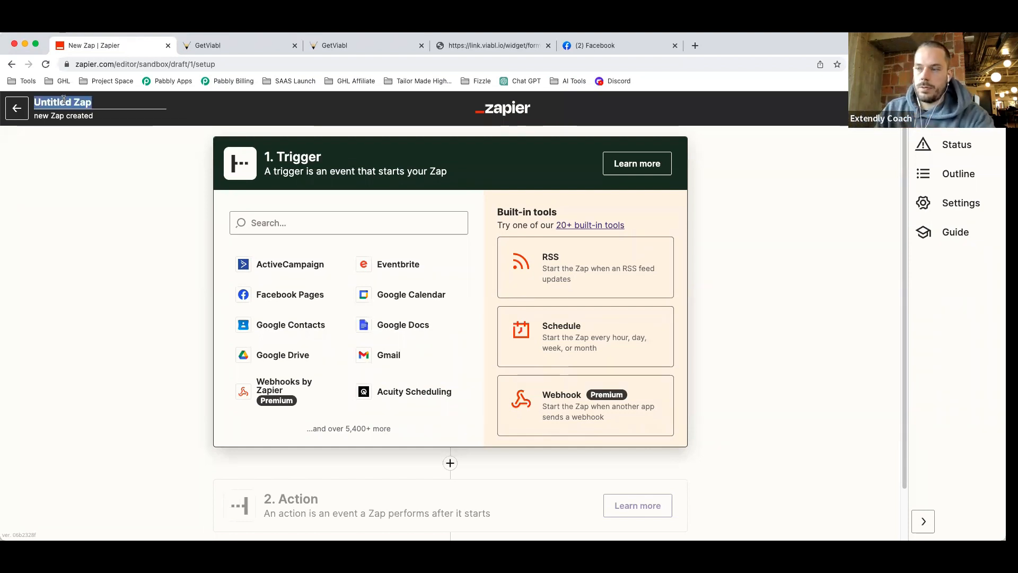
pyautogui.write('Listen')
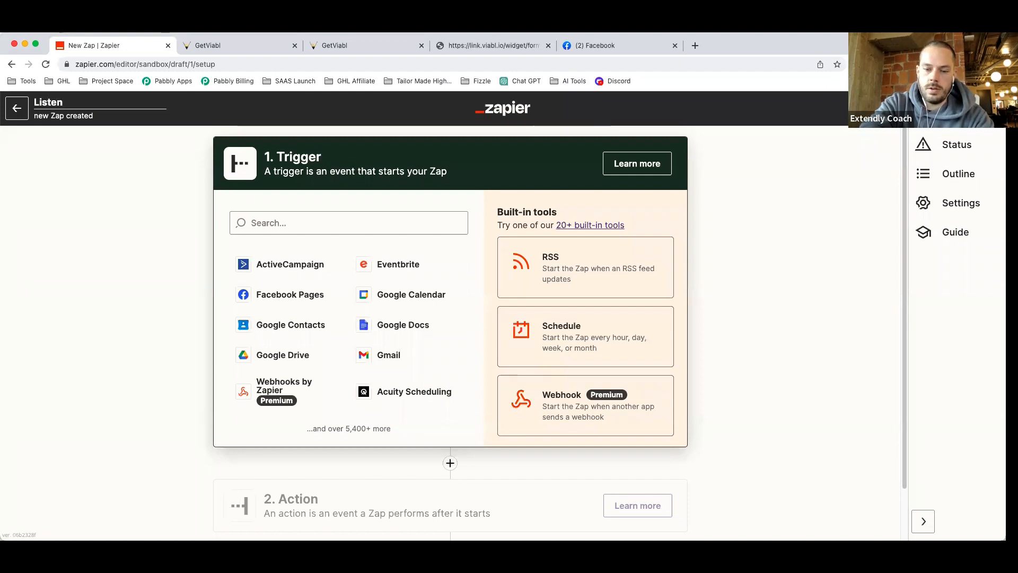
pyautogui.write(' for payload from HL')
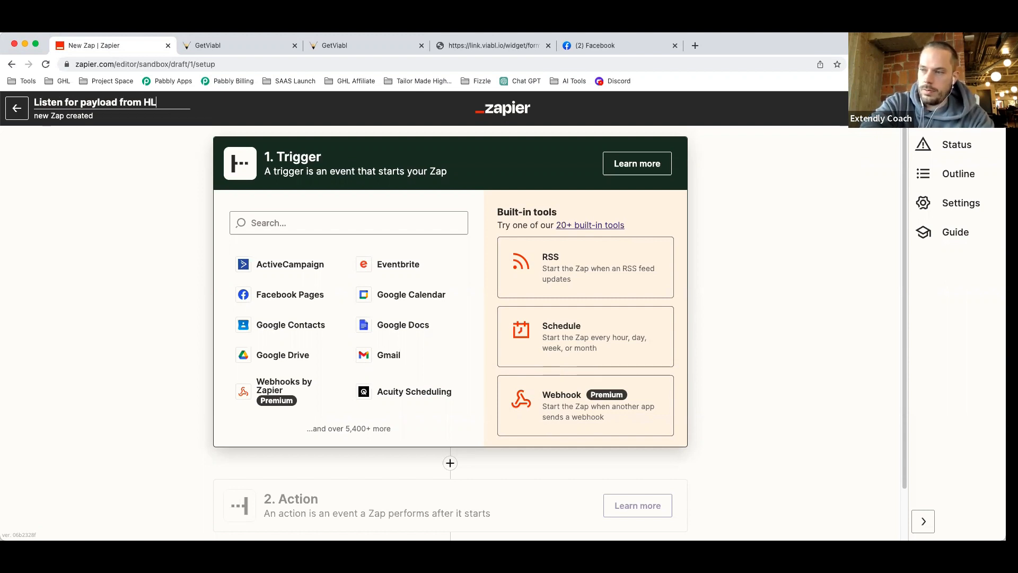
pyautogui.moveTo(85, 102); pyautogui.dragTo(21, 103)
pyautogui.write('P')
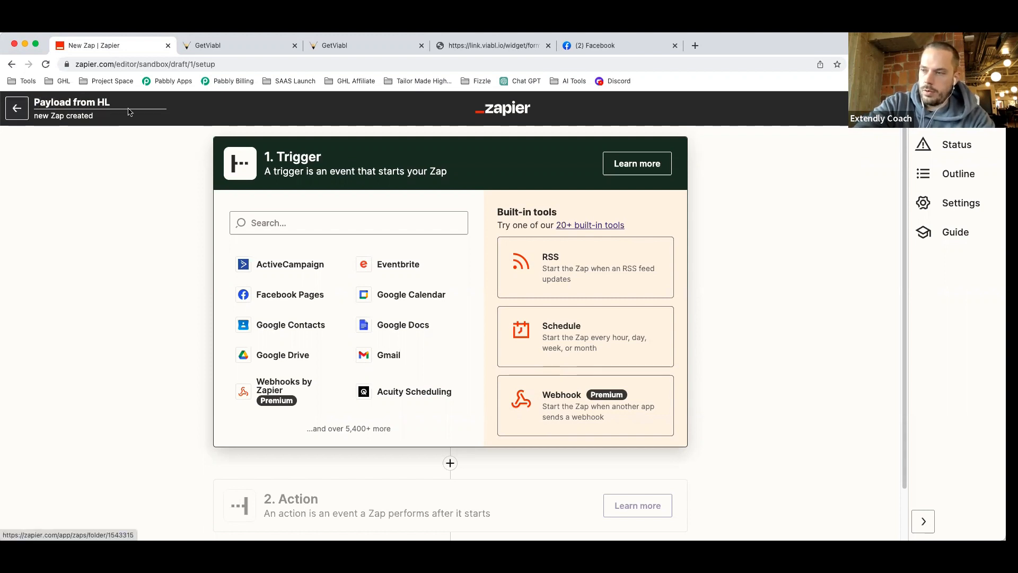
pyautogui.click(128, 105)
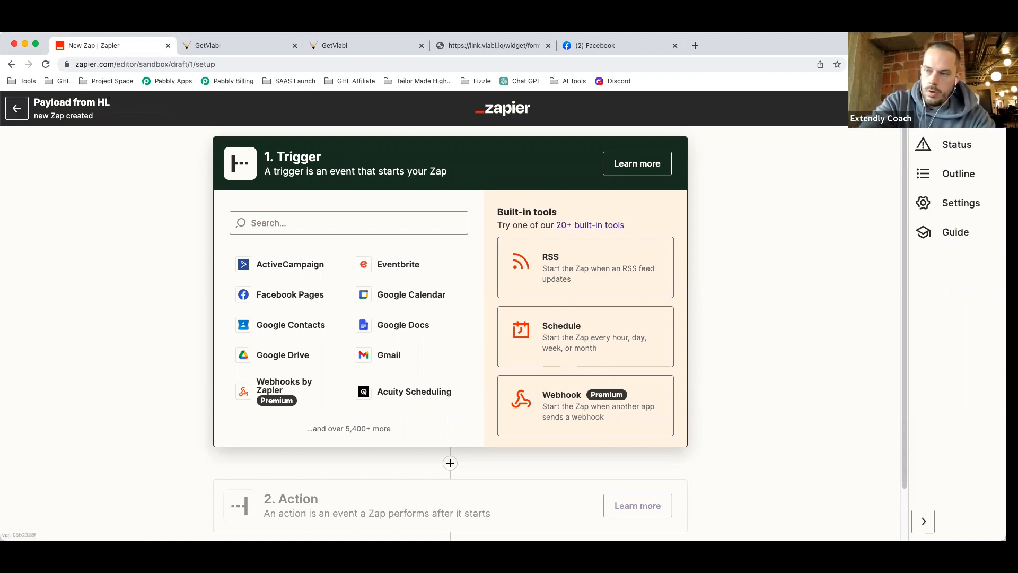
pyautogui.write('- Headline Gene')
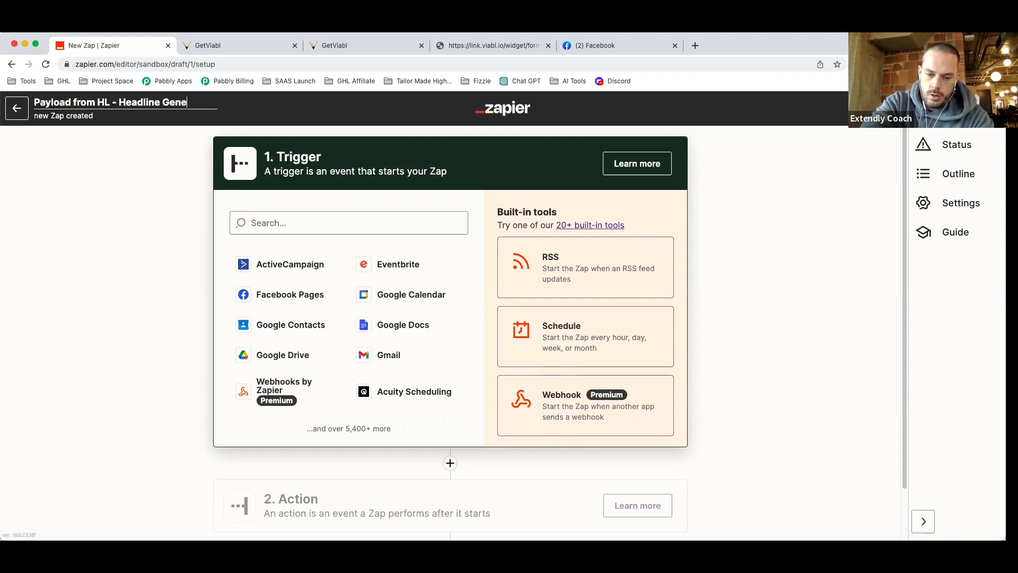
pyautogui.write('rator Form')
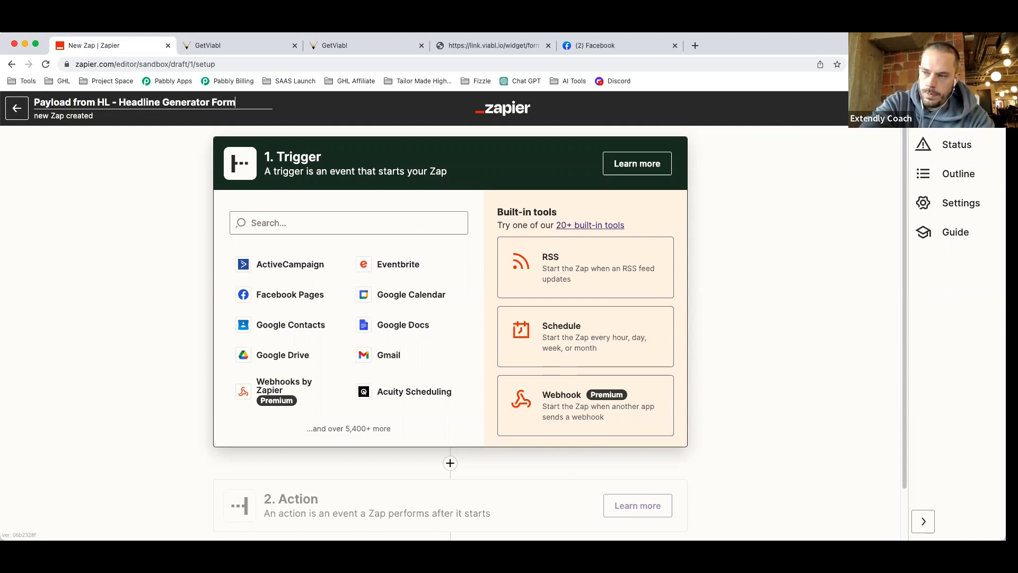
pyautogui.write('-> ')
pyautogui.write('OpenAI')
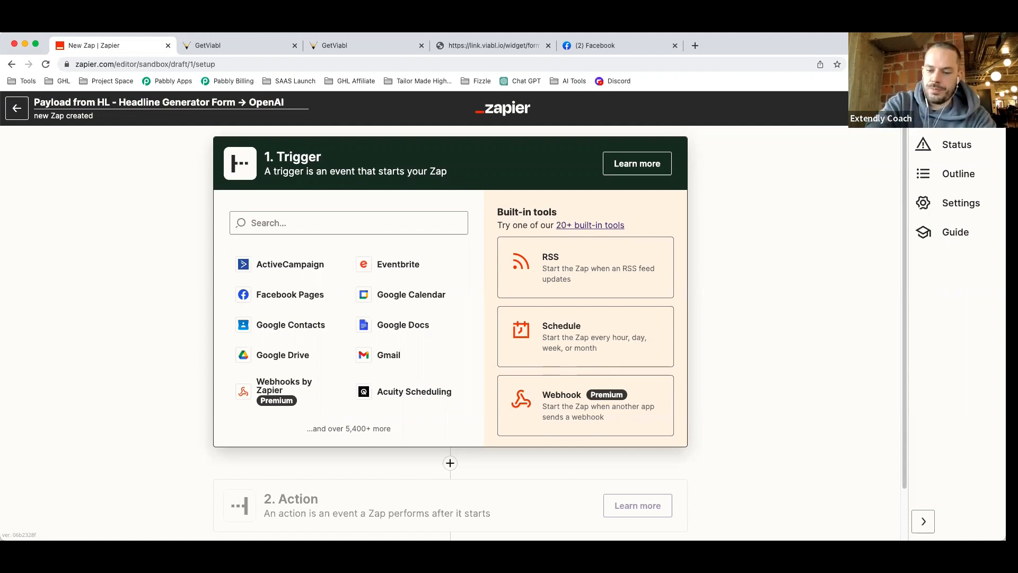
pyautogui.write(' ->')
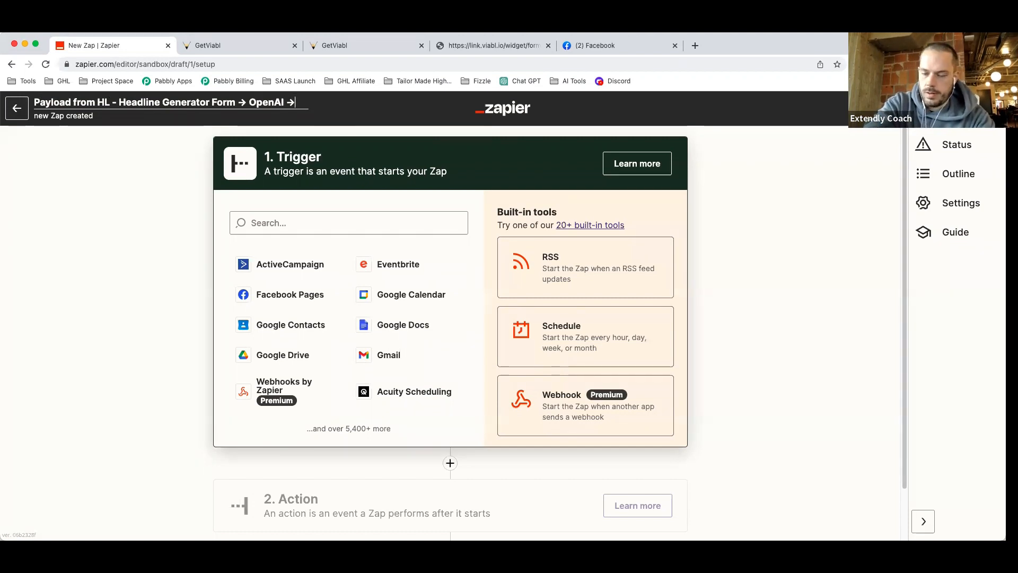
pyautogui.write(' HL')
pyautogui.click(770, 290)
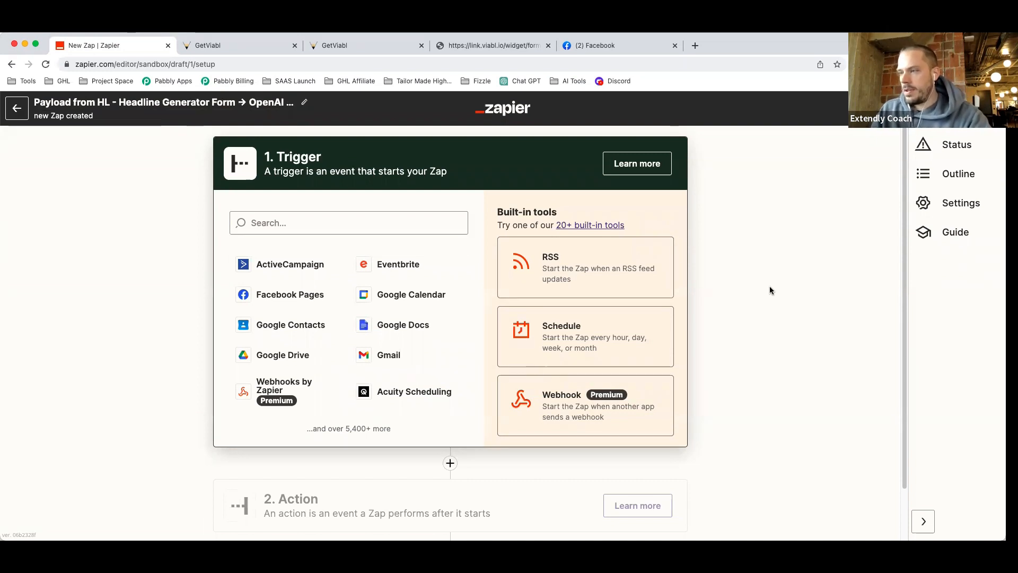
# Trim the leading 'Payload from' so the Zap reads 'HL - Headline Generator Form → OpenAI → HL'.
pyautogui.click(101, 106)
pyautogui.click(84, 103)
pyautogui.moveTo(84, 104); pyautogui.dragTo(22, 106)
pyautogui.press('BackSpace')
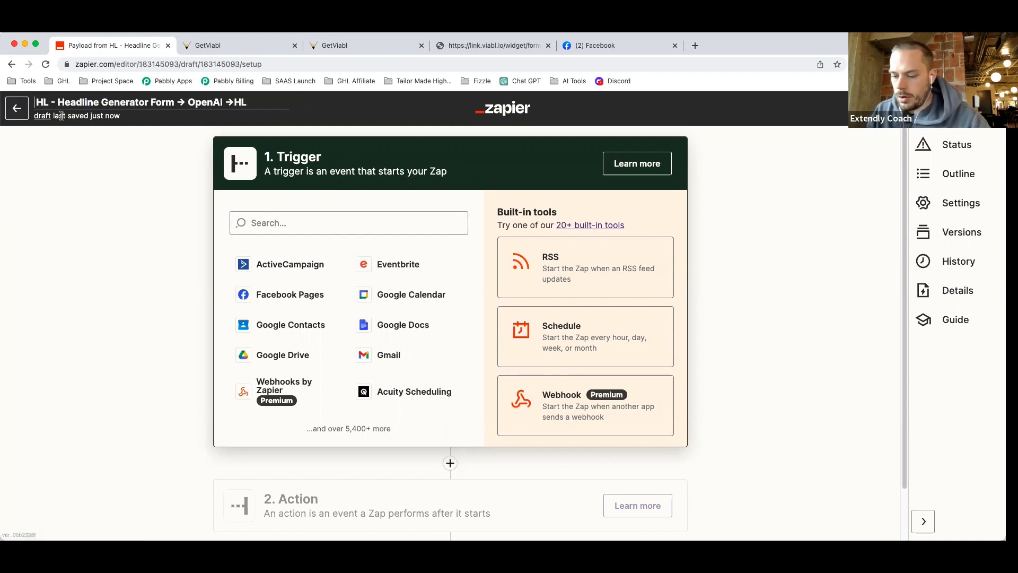
pyautogui.press('Delete')
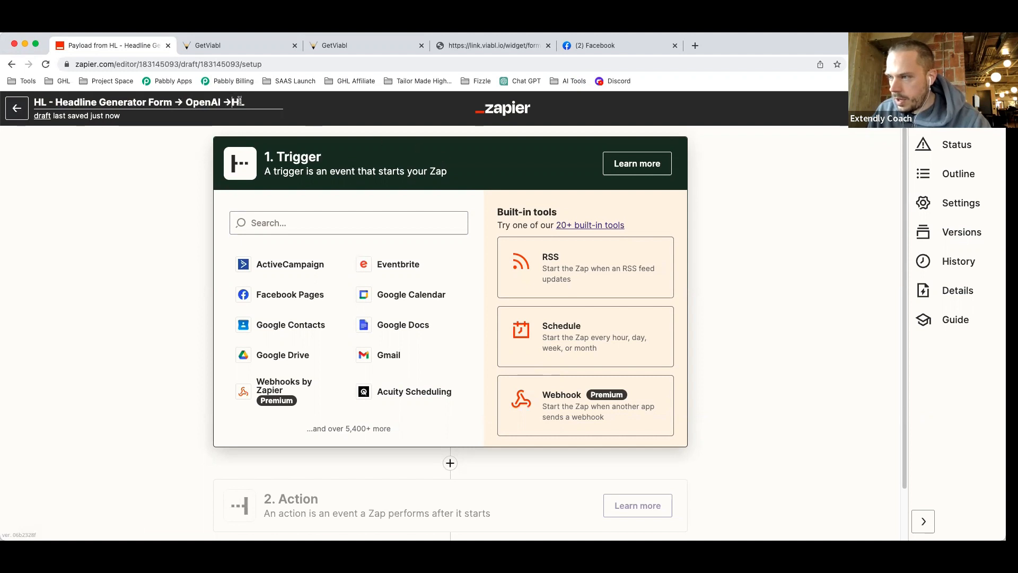
pyautogui.click(752, 254)
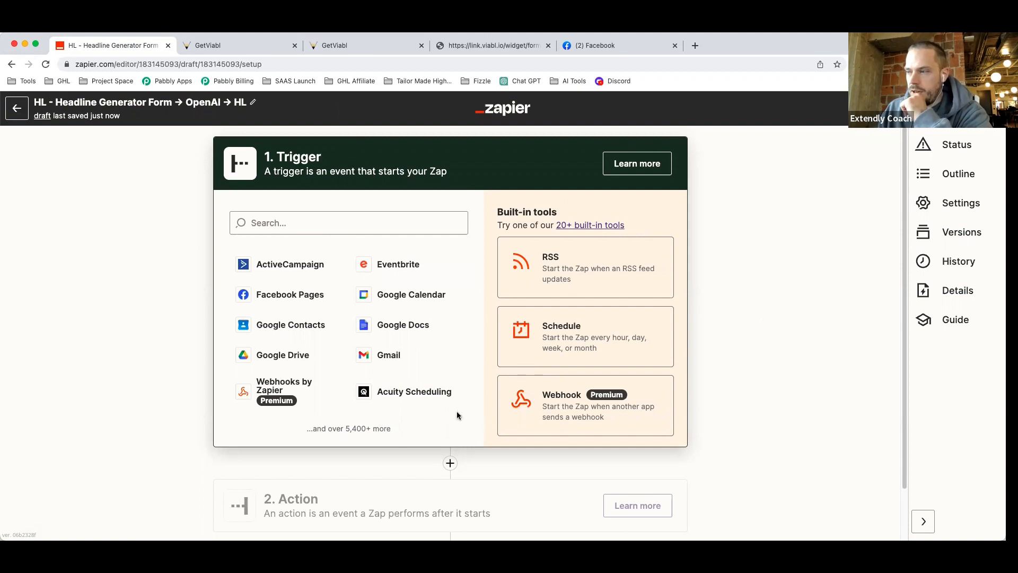
pyautogui.click(292, 227)
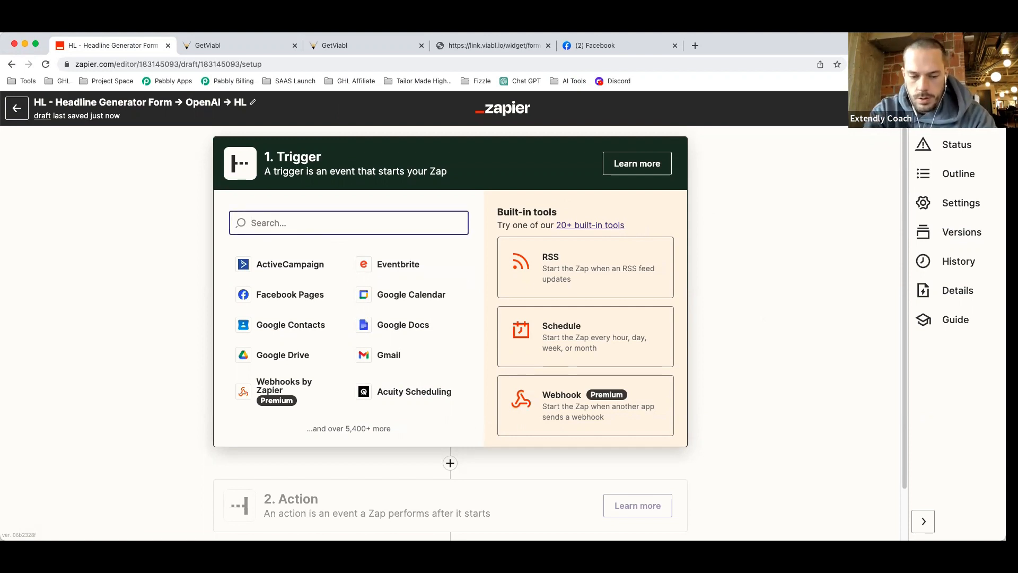
# Set the trigger to Webhooks by Zapier Catch Hook and copy the generated webhook URL.
pyautogui.write('wb')
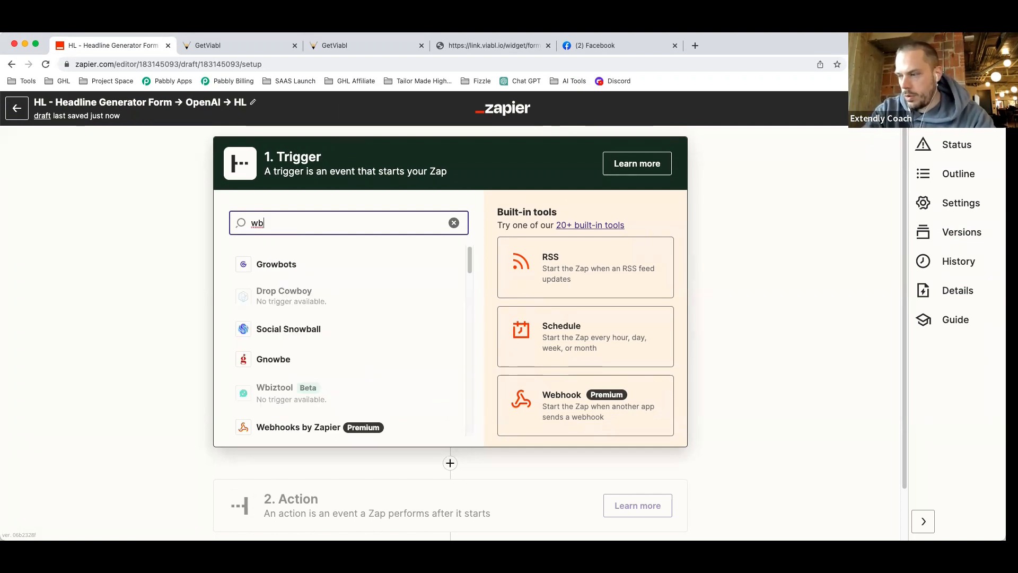
pyautogui.click(274, 428)
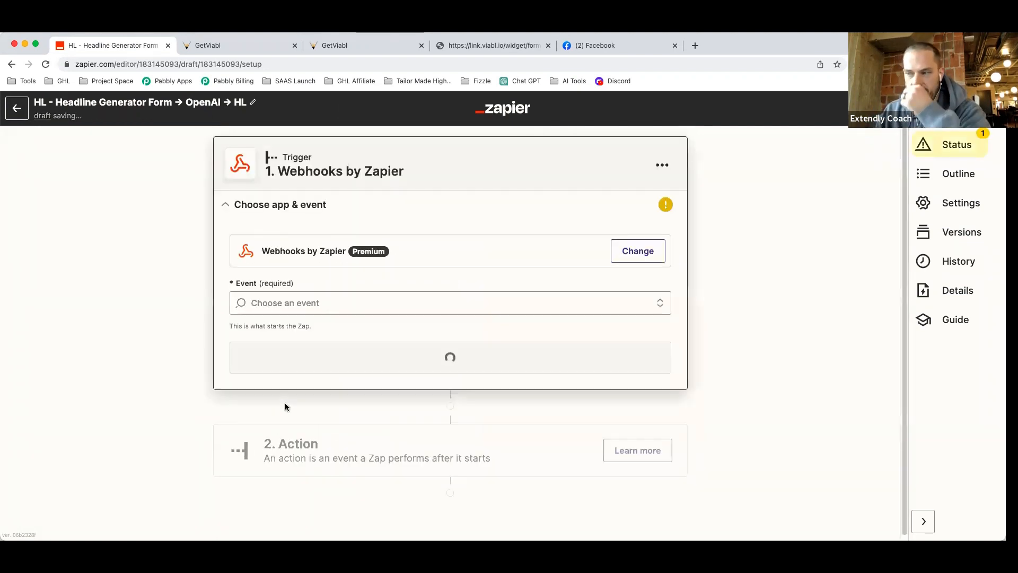
pyautogui.click(325, 302)
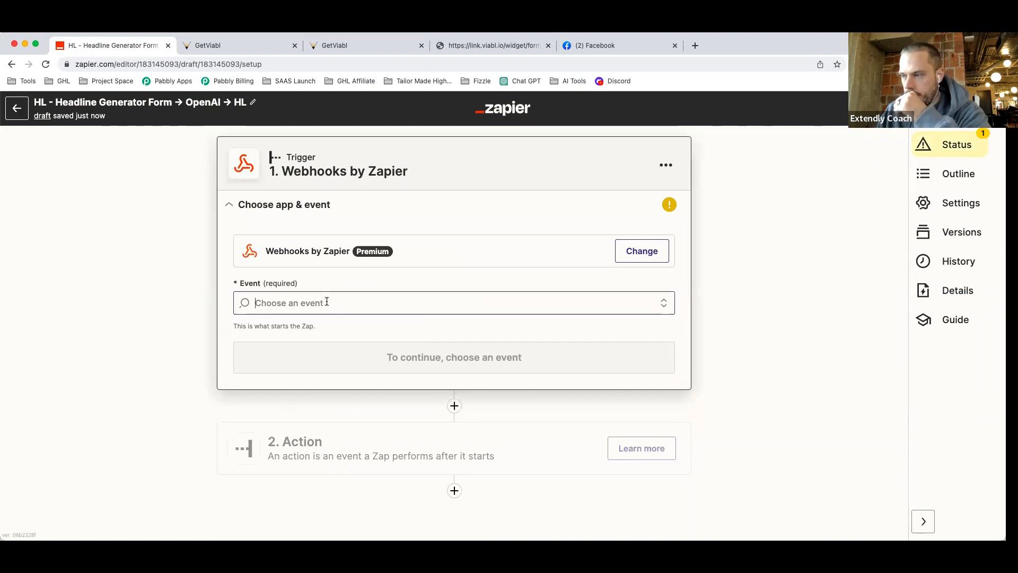
pyautogui.click(319, 406)
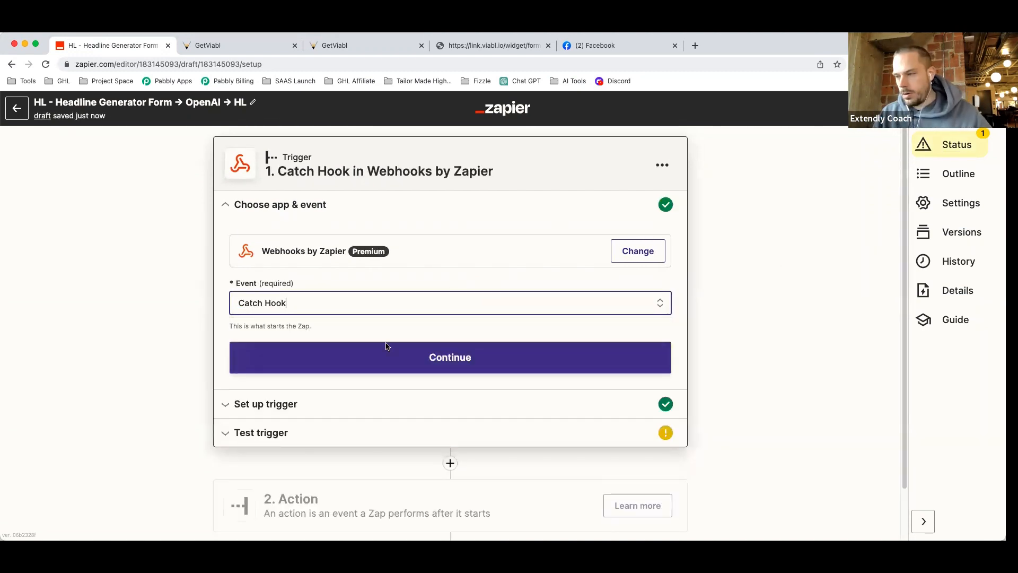
pyautogui.click(348, 363)
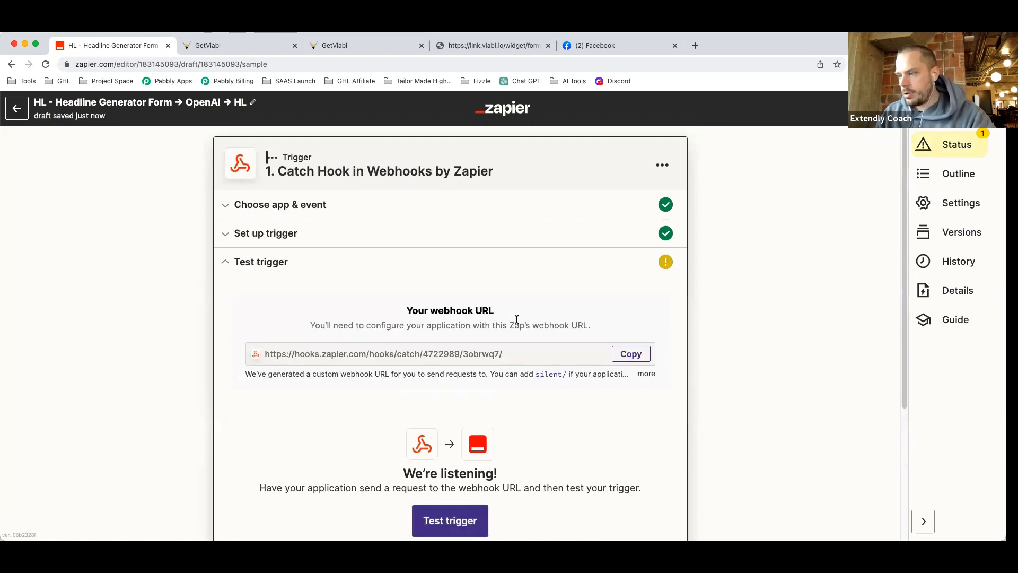
pyautogui.click(631, 353)
pyautogui.click(239, 46)
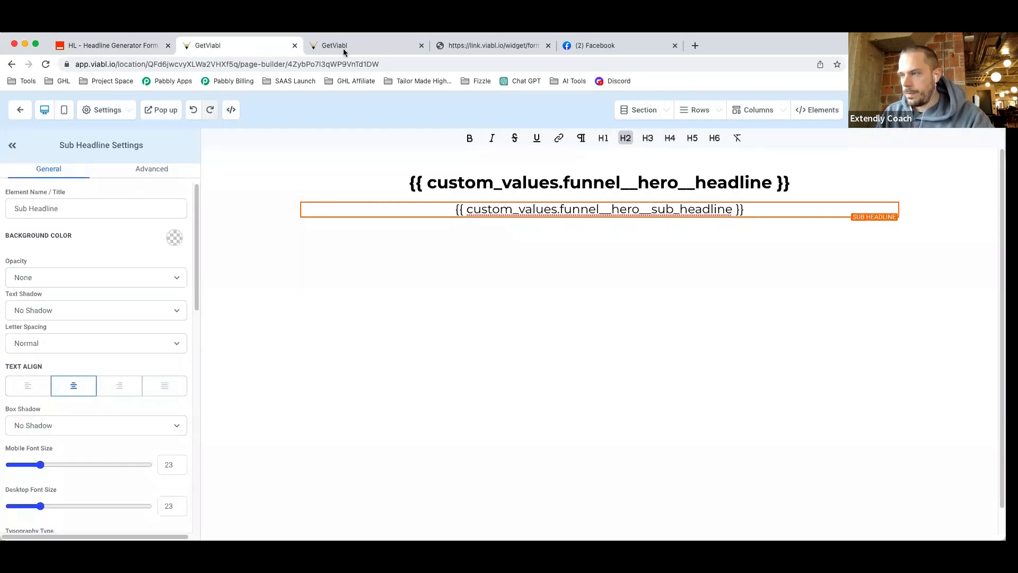
# Paste the Zapier catch-hook URL into the Webhook action, keep POST, and save the action.
pyautogui.click(314, 52)
pyautogui.click(233, 50)
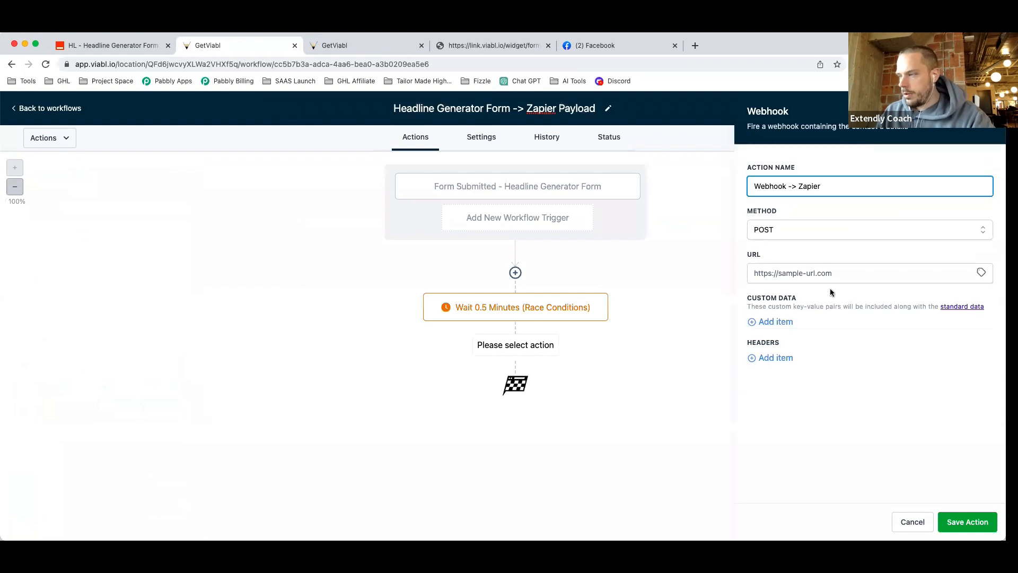
pyautogui.click(811, 274)
pyautogui.press('super+v')
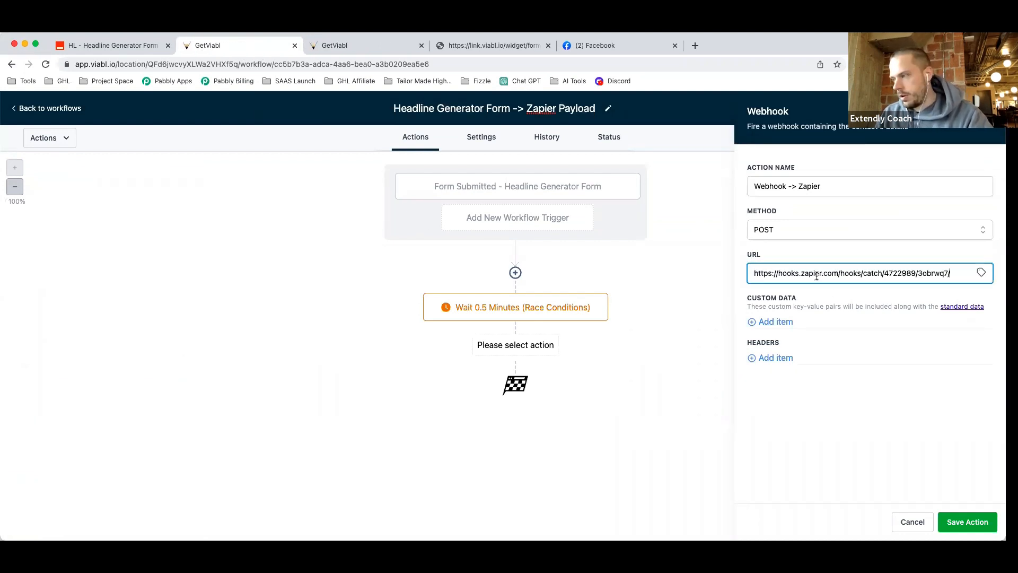
pyautogui.click(810, 231)
pyautogui.click(817, 447)
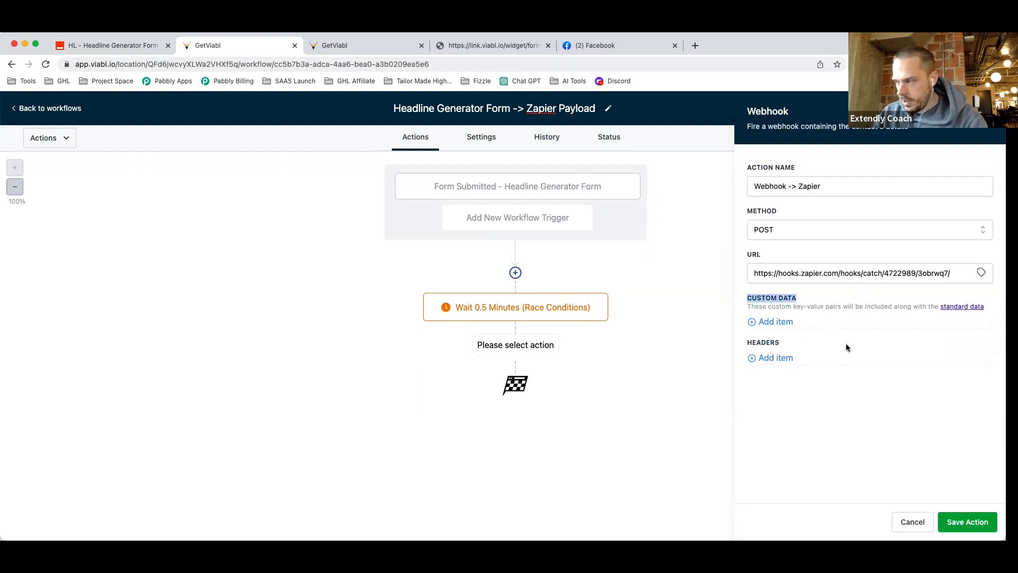
pyautogui.moveTo(785, 343); pyautogui.dragTo(749, 344)
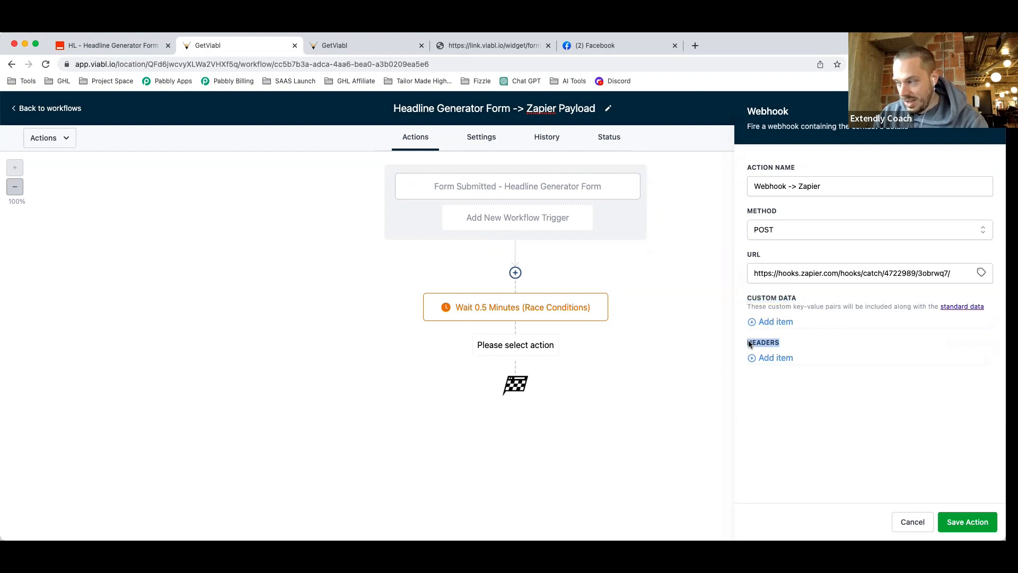
pyautogui.click(850, 419)
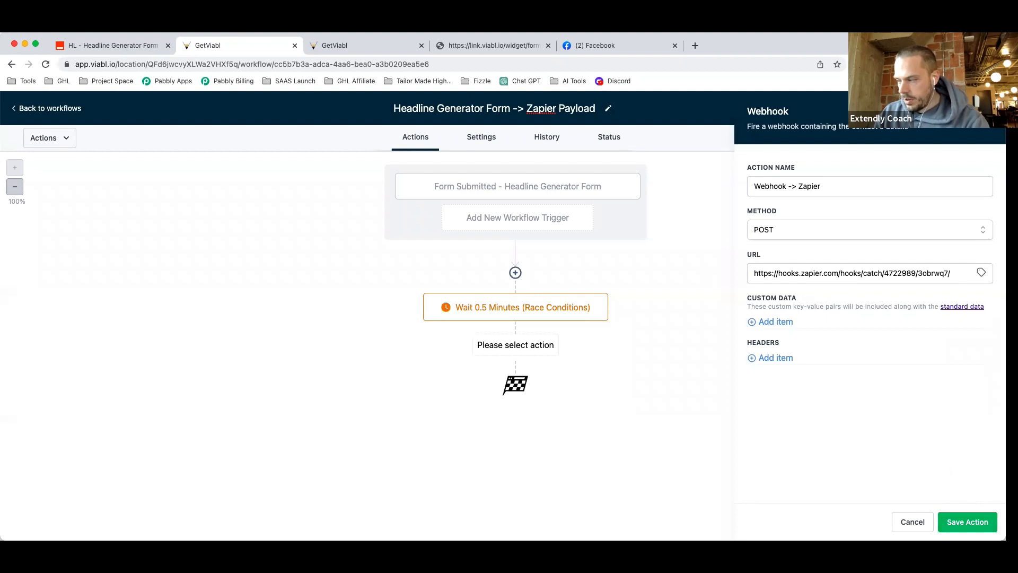
pyautogui.click(967, 522)
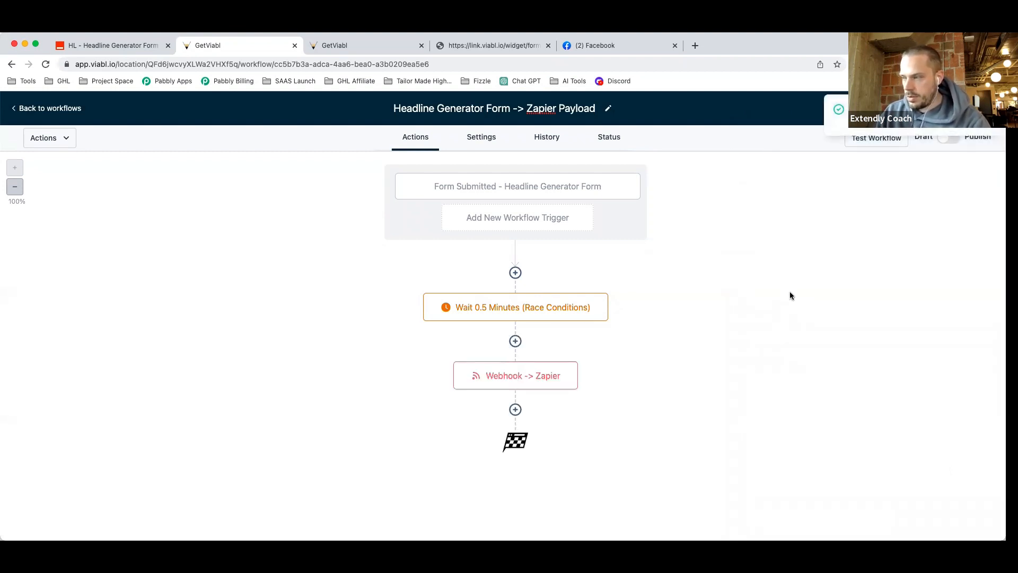
# Turn on Allow Multiple in the workflow's settings, then return to the live form.
pyautogui.click(484, 144)
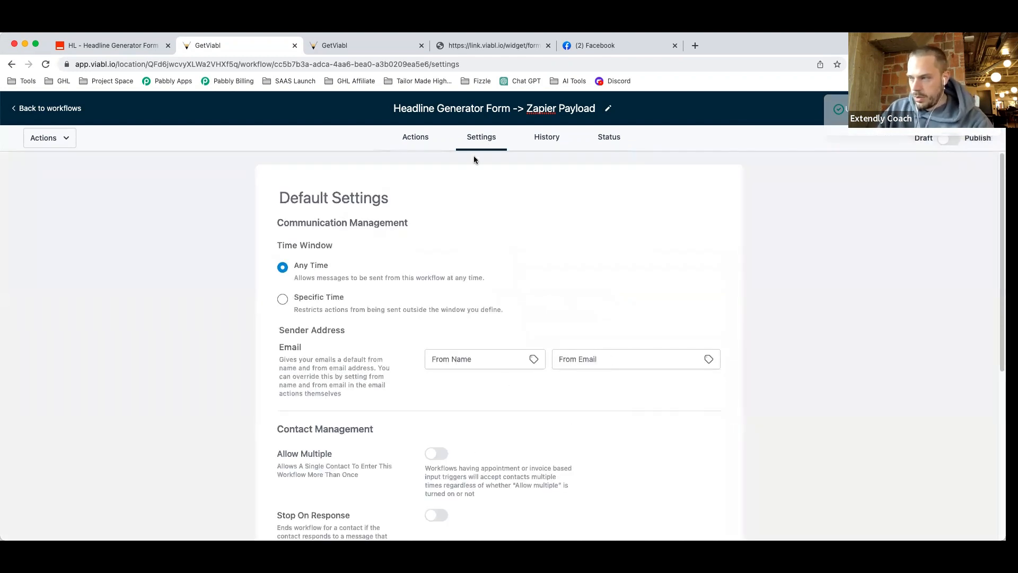
pyautogui.click(437, 454)
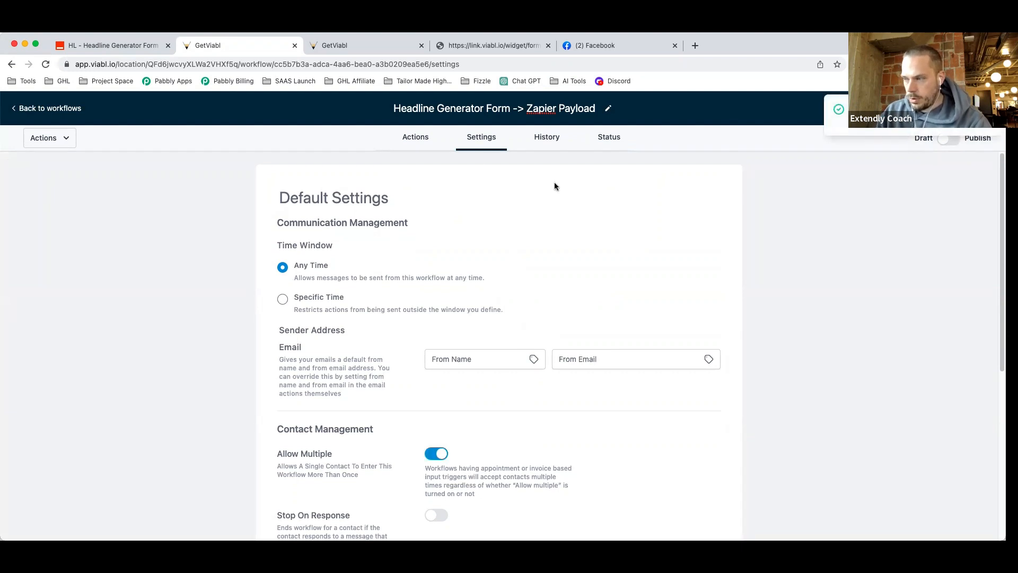
pyautogui.click(420, 138)
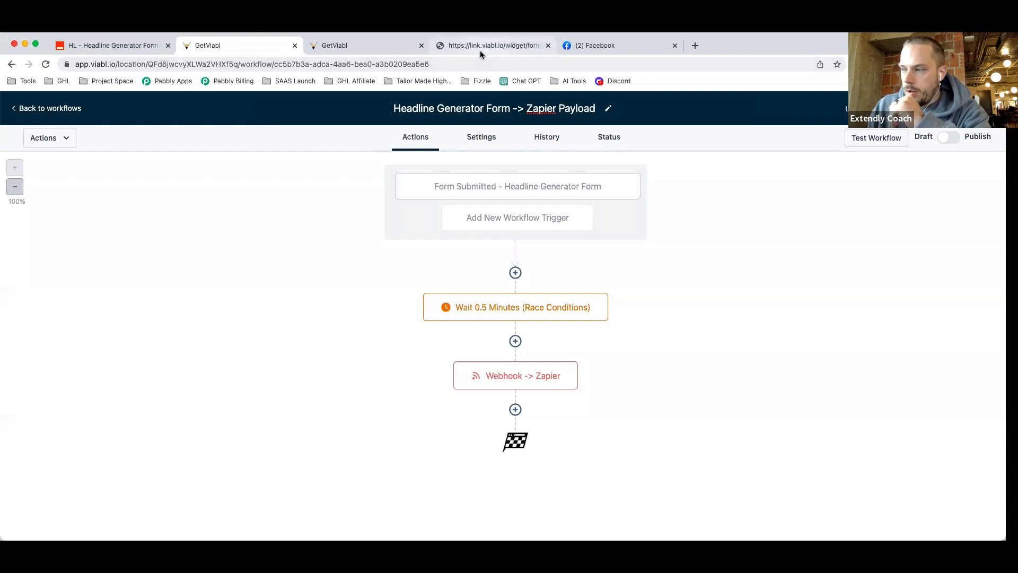
pyautogui.click(125, 47)
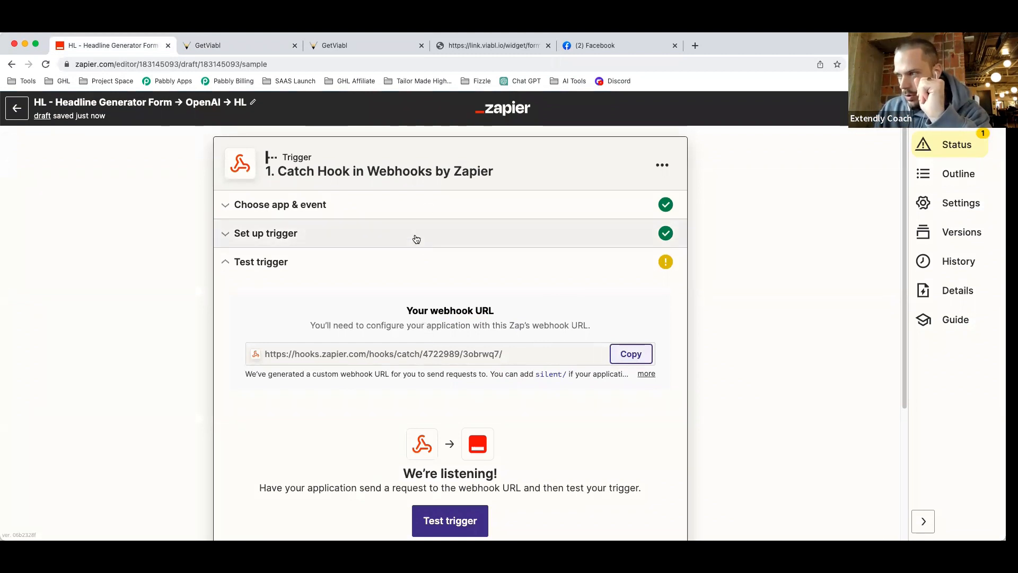
pyautogui.click(472, 46)
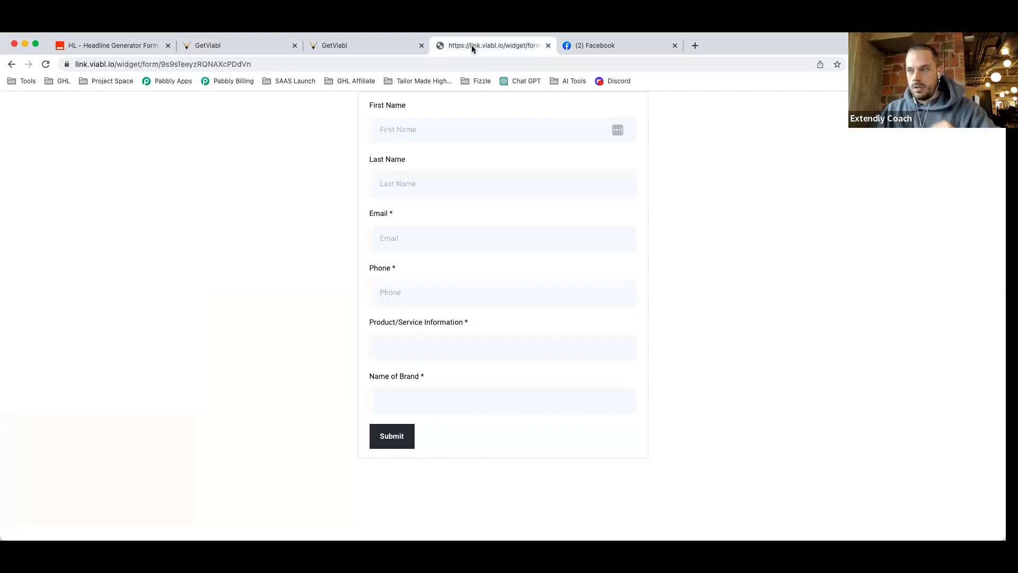
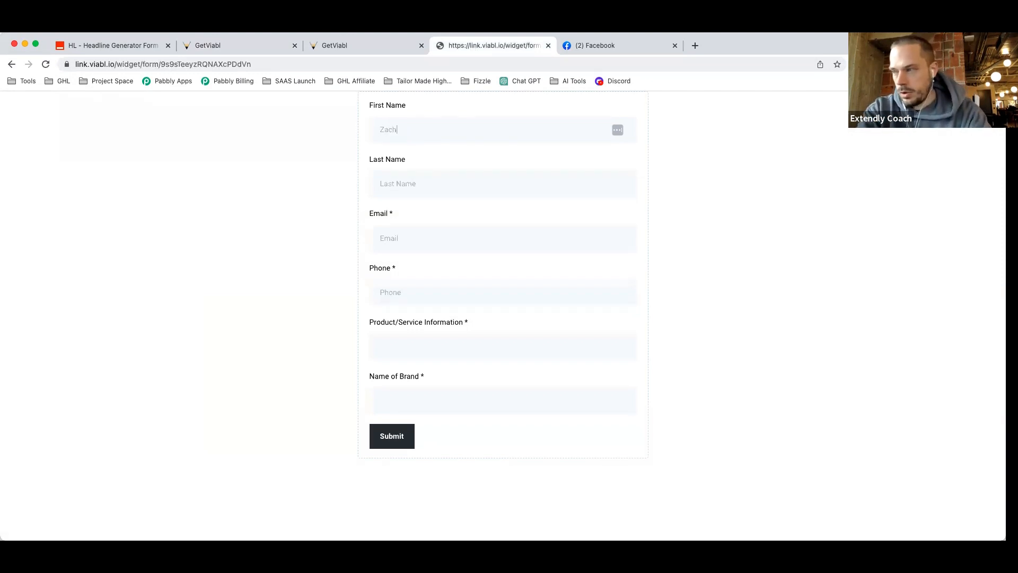
# Enter the test contact's first name, last name, e-mail and phone number in the live form.
pyautogui.press('Tab')
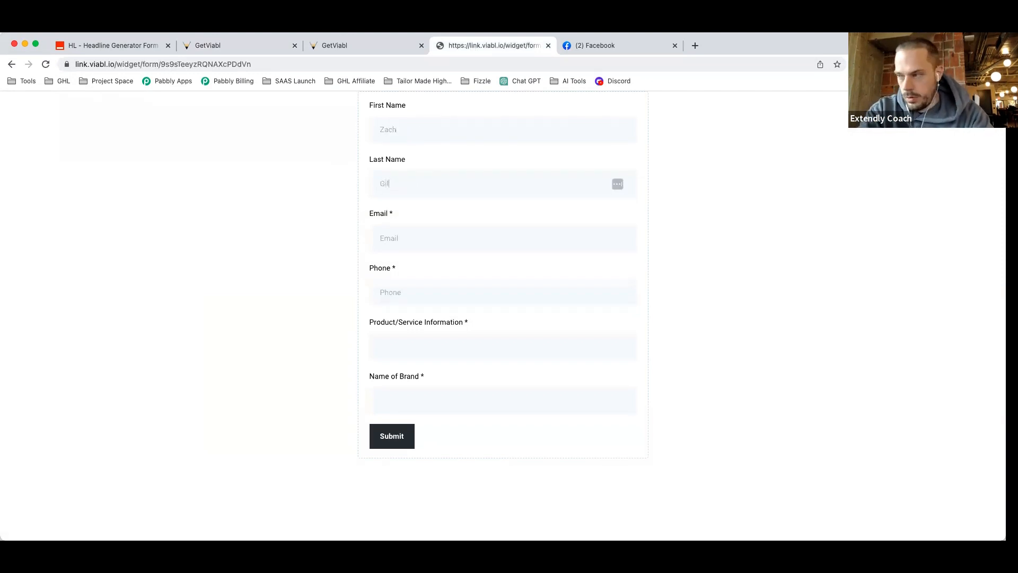
pyautogui.press('Tab')
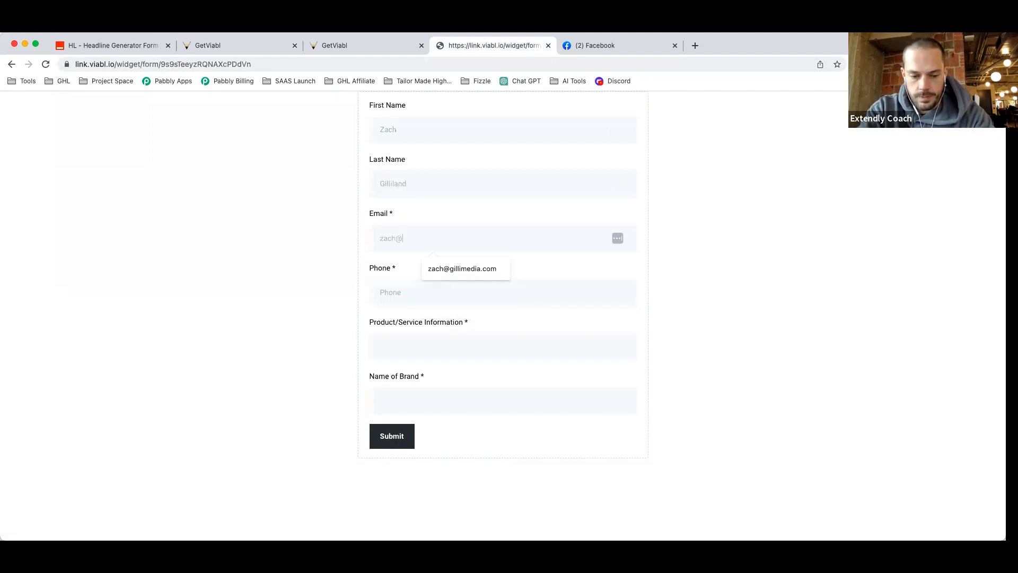
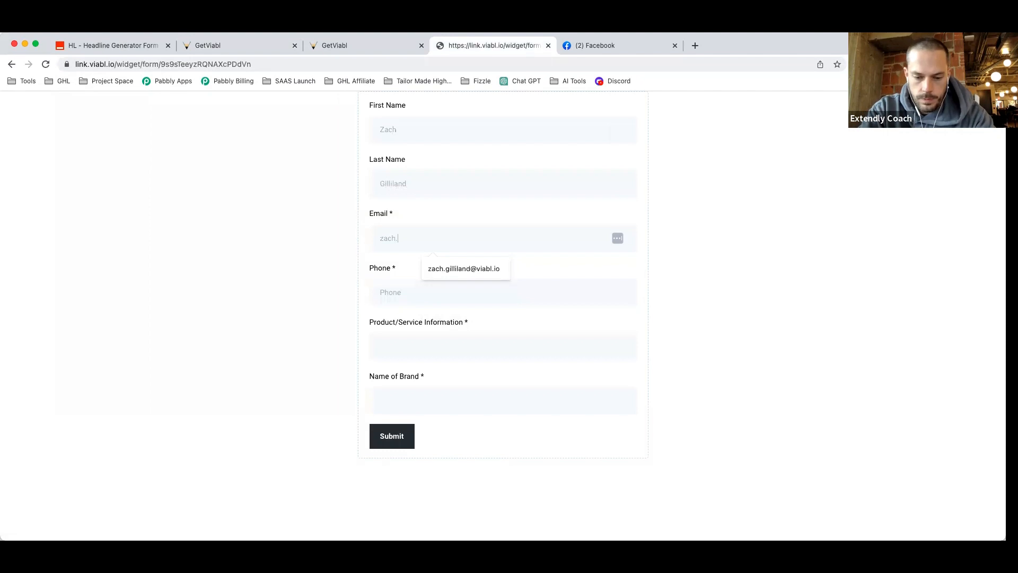
pyautogui.press('Tab')
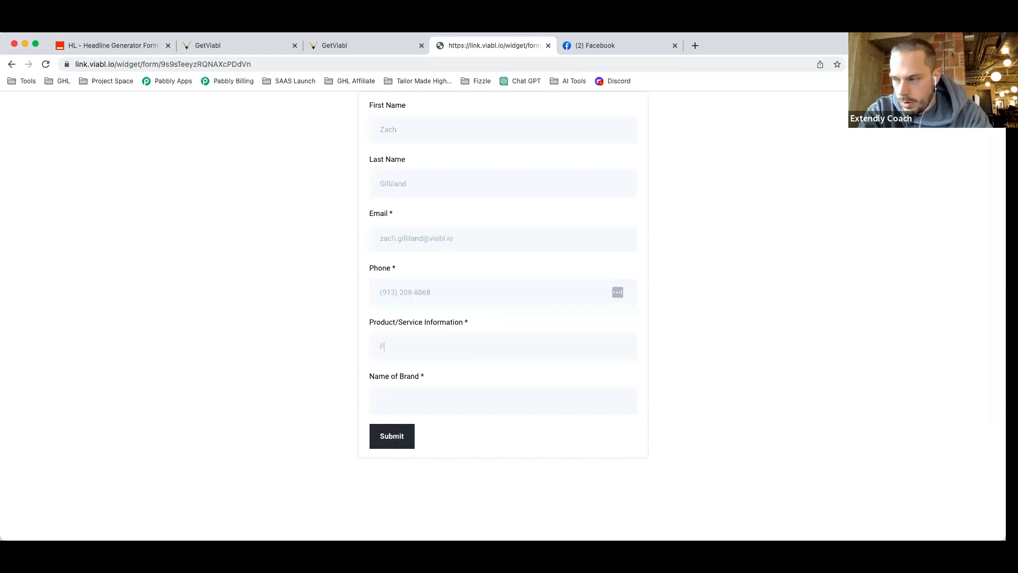
# Describe the product as a high-tech, fidget-spinner-like metal device small enough for work meetings.
pyautogui.write('Hig')
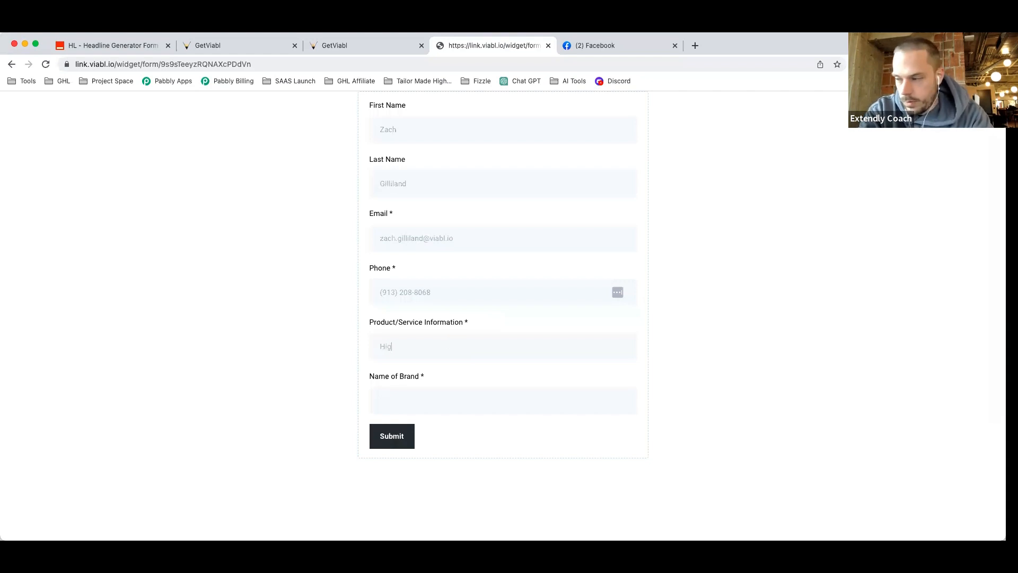
pyautogui.write('h tech ')
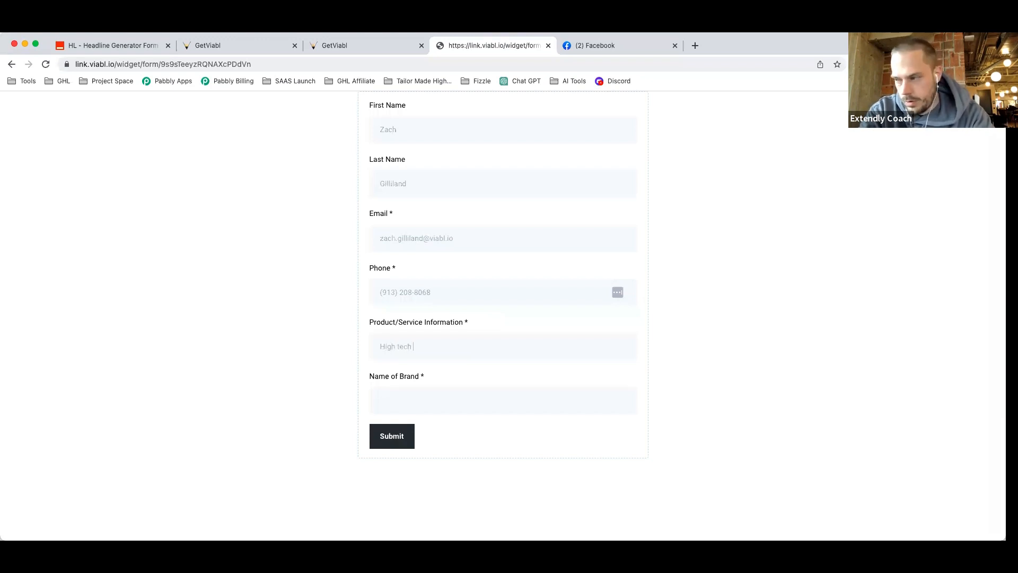
pyautogui.write('devic')
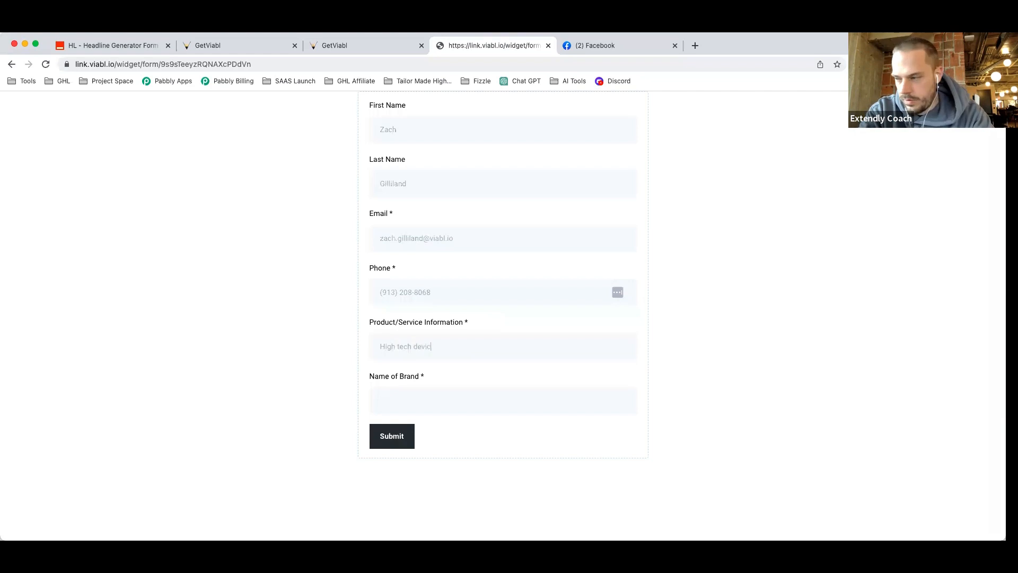
pyautogui.write('e that')
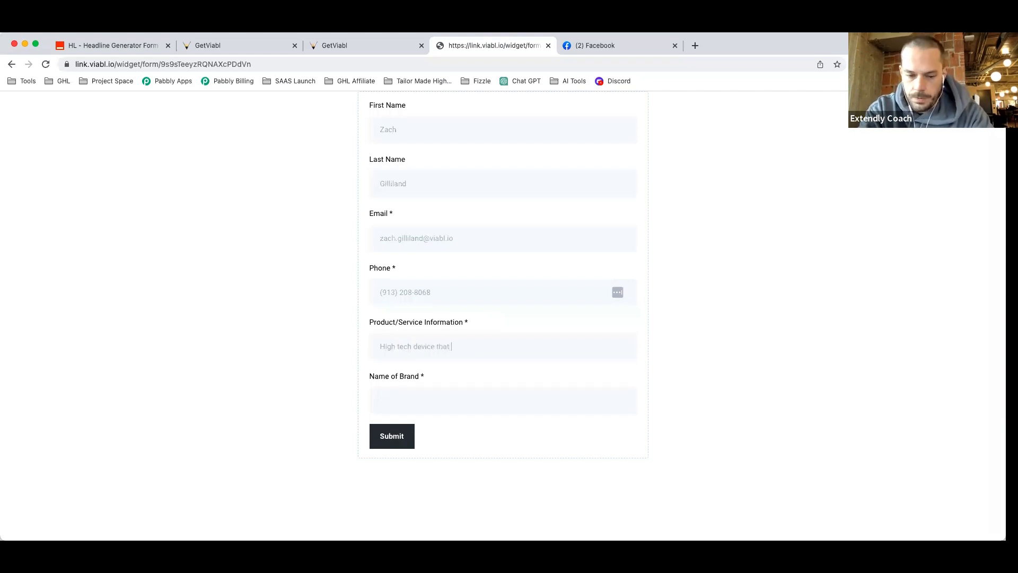
pyautogui.write(' works much like a fidget spinner.')
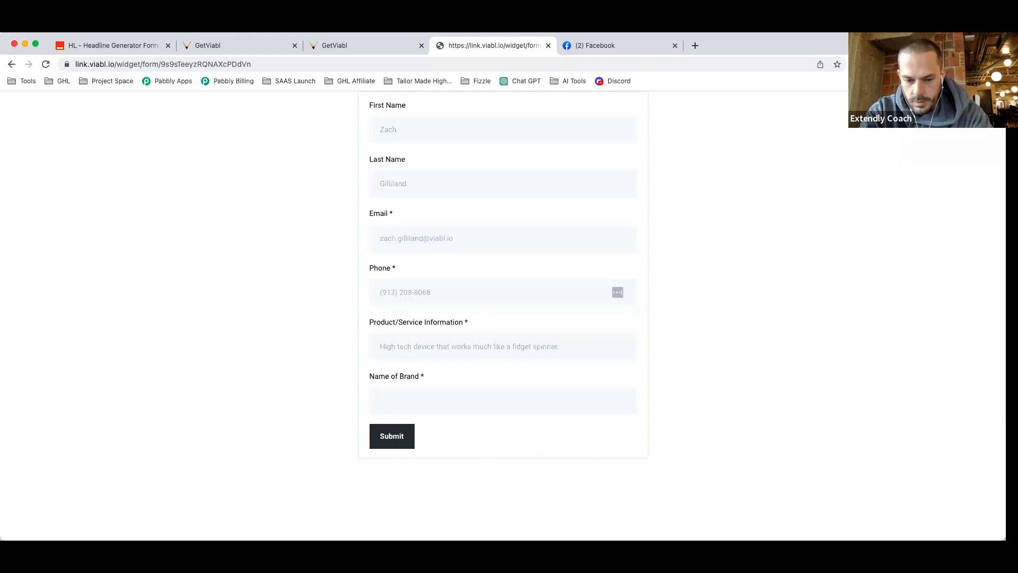
pyautogui.write('Gl')
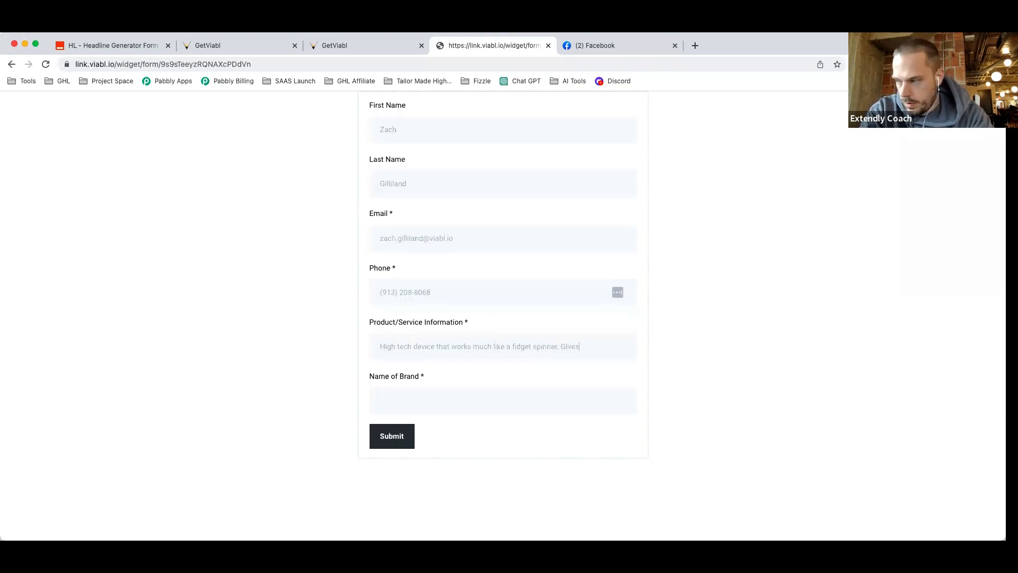
pyautogui.write('ves')
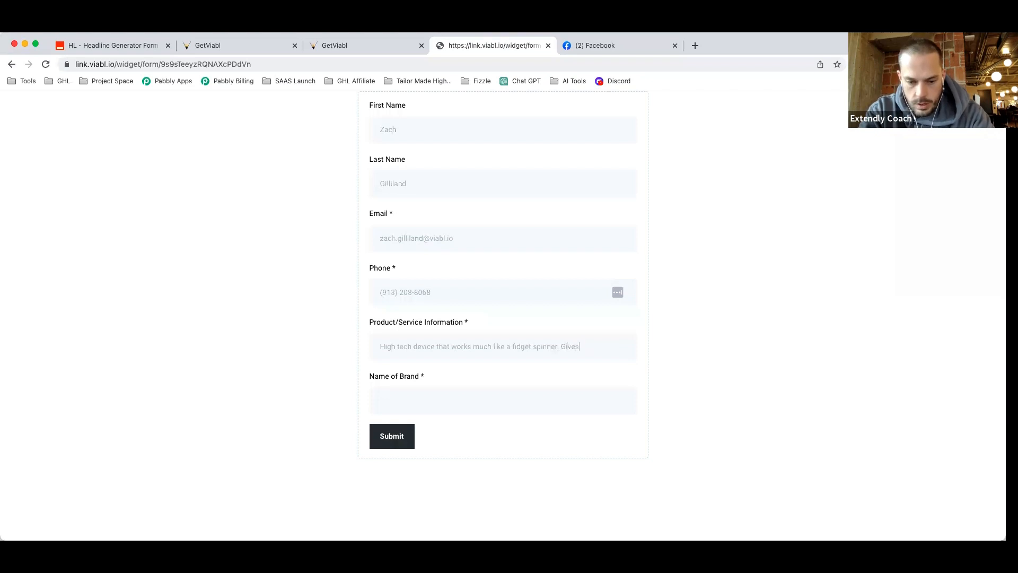
pyautogui.press('BackSpace')
pyautogui.press('BackSpace')
pyautogui.press('BackSpace')
pyautogui.press('BackSpace')
pyautogui.press('BackSpace')
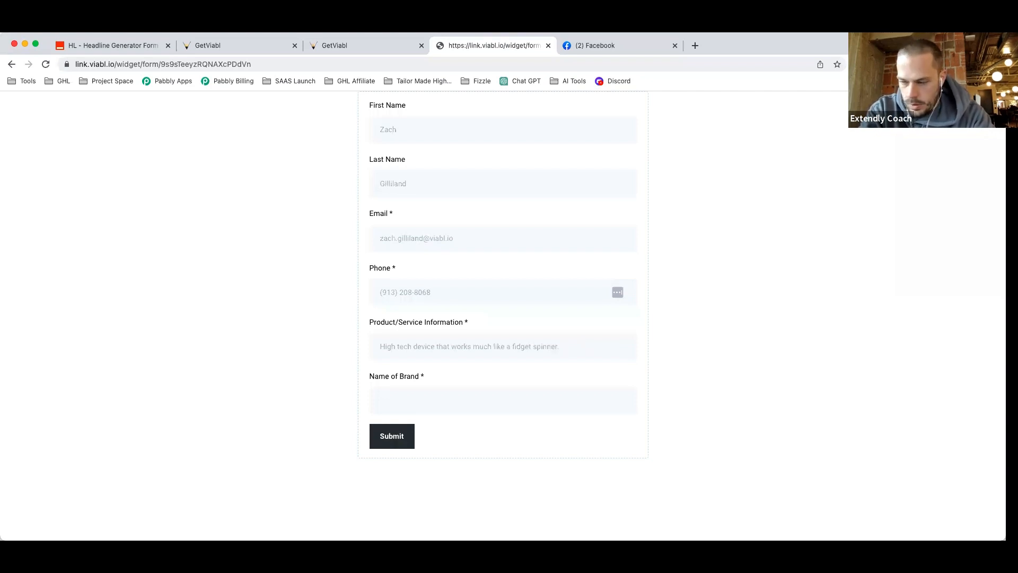
pyautogui.write('Enabled people')
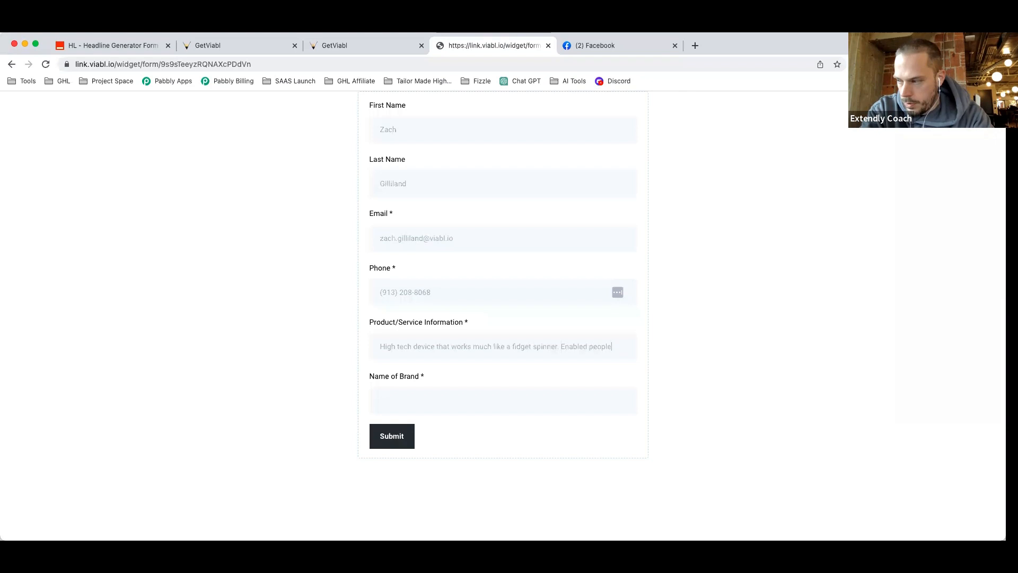
pyautogui.write(' to do somethin')
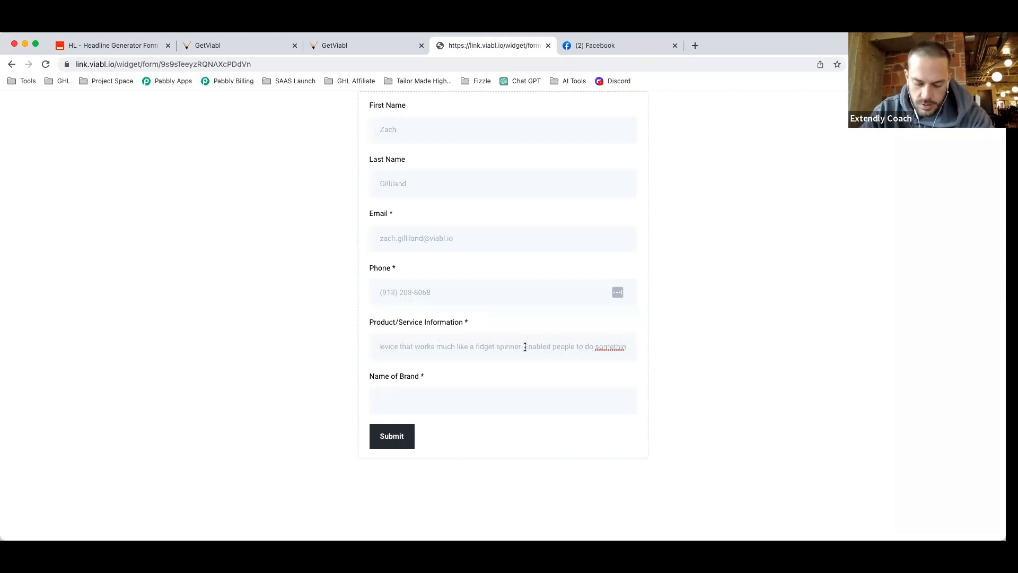
pyautogui.moveTo(525, 347); pyautogui.dragTo(650, 358)
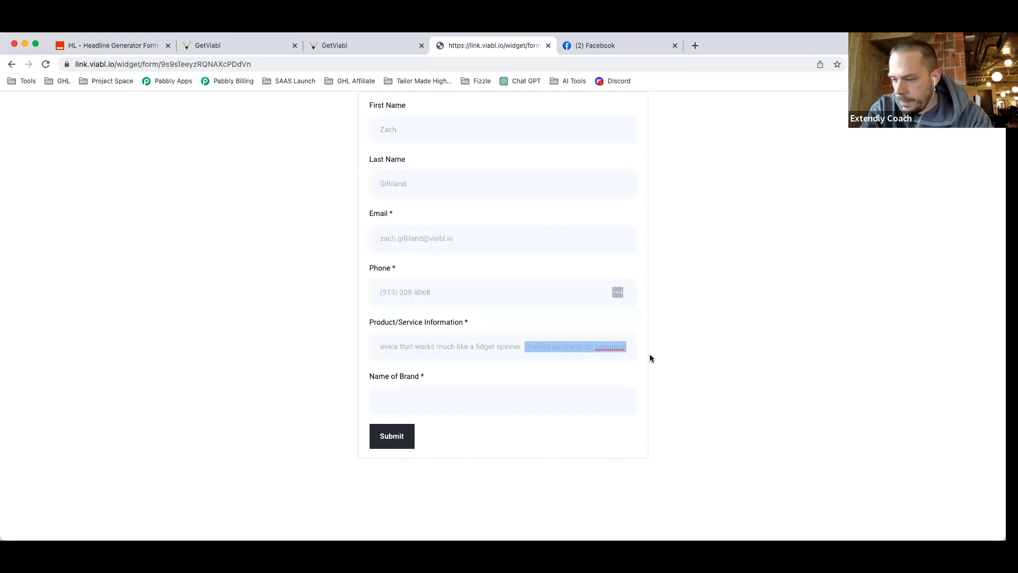
pyautogui.write('Made fr')
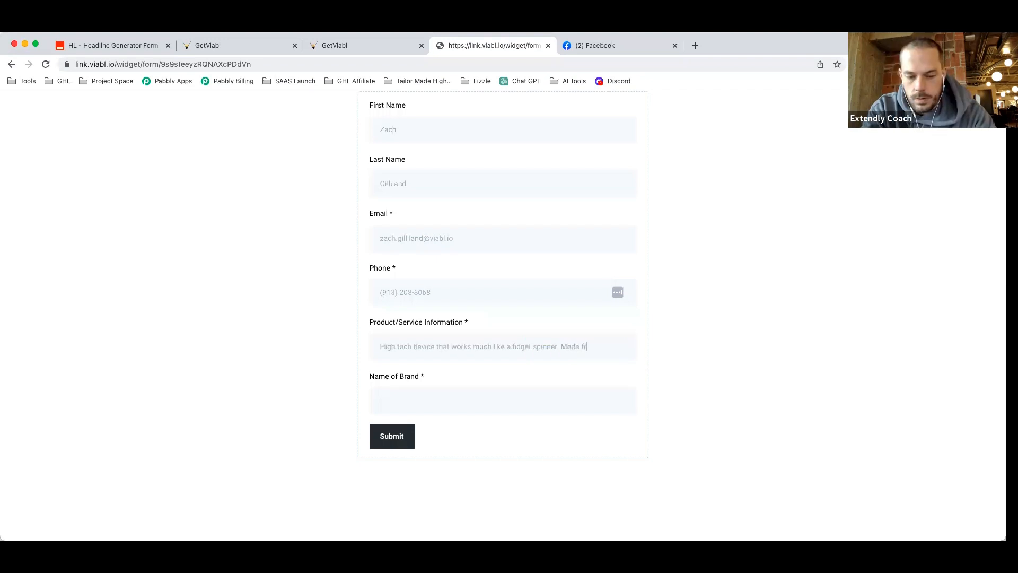
pyautogui.write('om ')
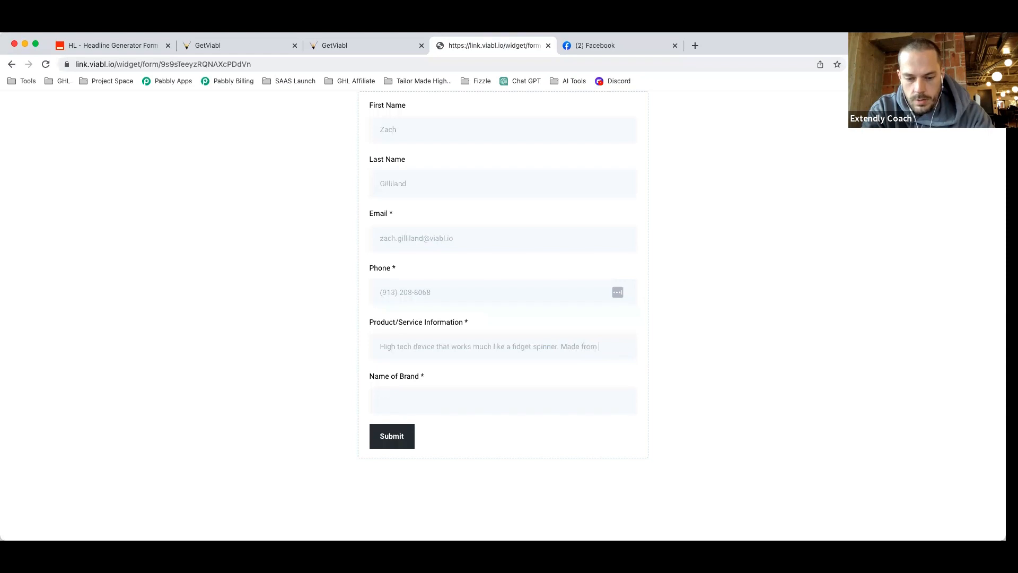
pyautogui.write('high quality metal')
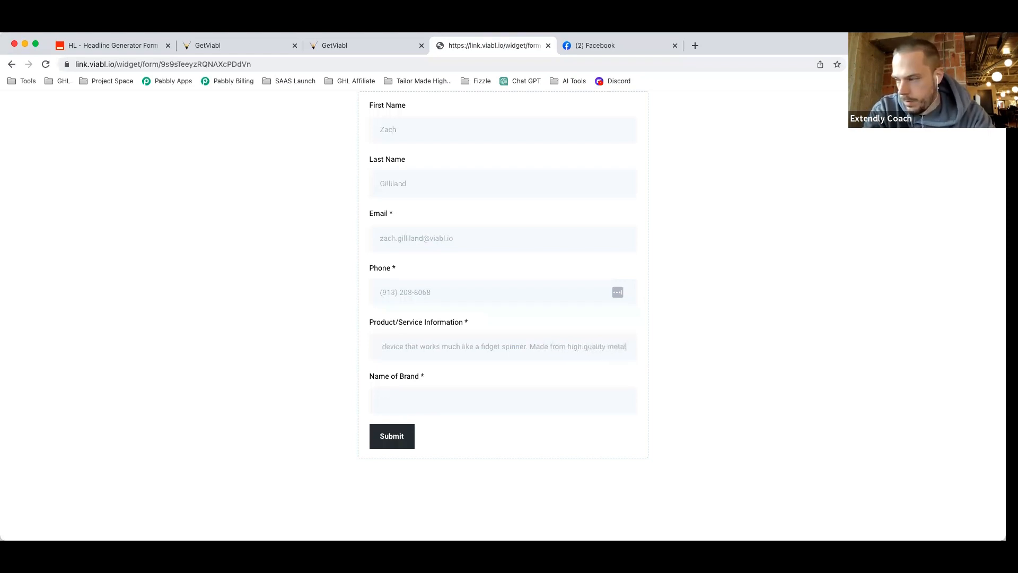
pyautogui.write('  feels nice in your hanadd')
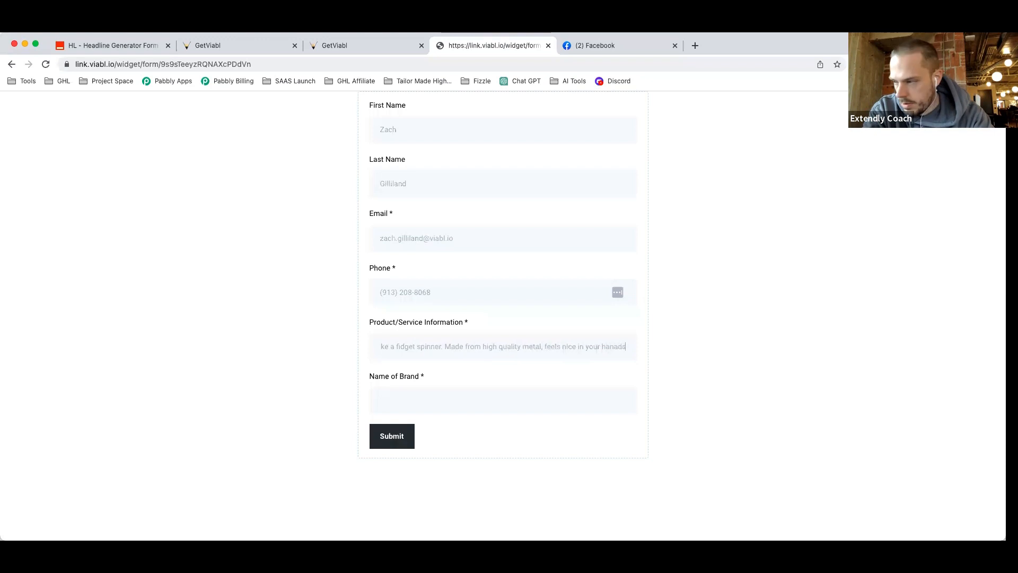
pyautogui.press('BackSpace')
pyautogui.write('s')
pyautogui.press('BackSpace')
pyautogui.press('BackSpace')
pyautogui.press('BackSpace')
pyautogui.write('d')
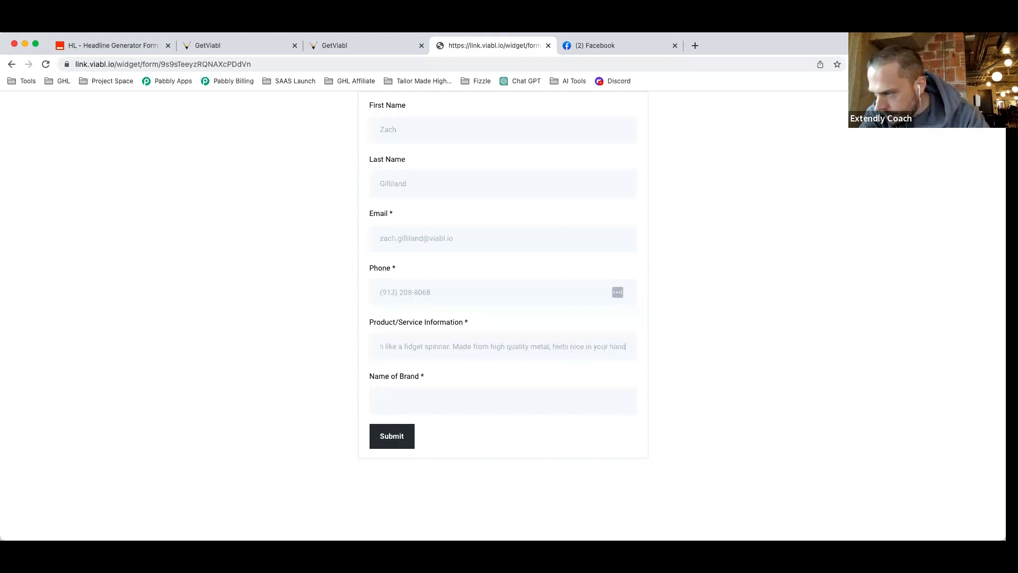
pyautogui.write('s, small enough to u')
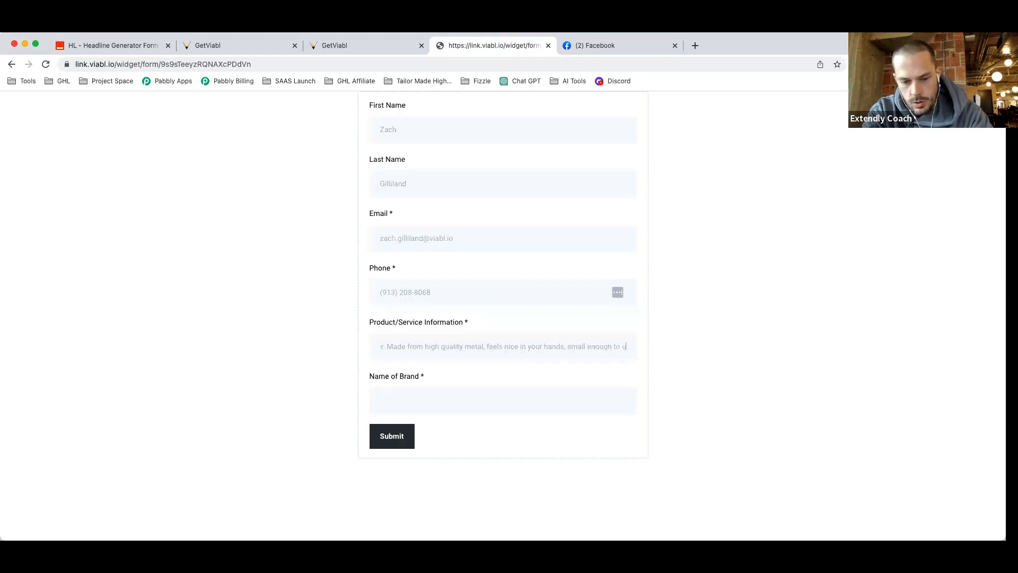
pyautogui.write('se during work')
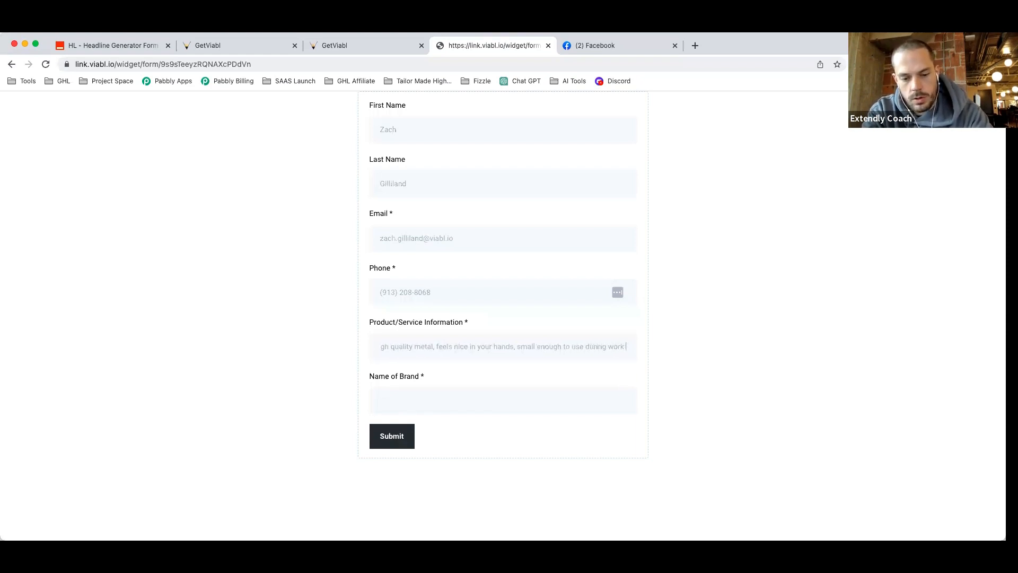
pyautogui.write(' meetings.')
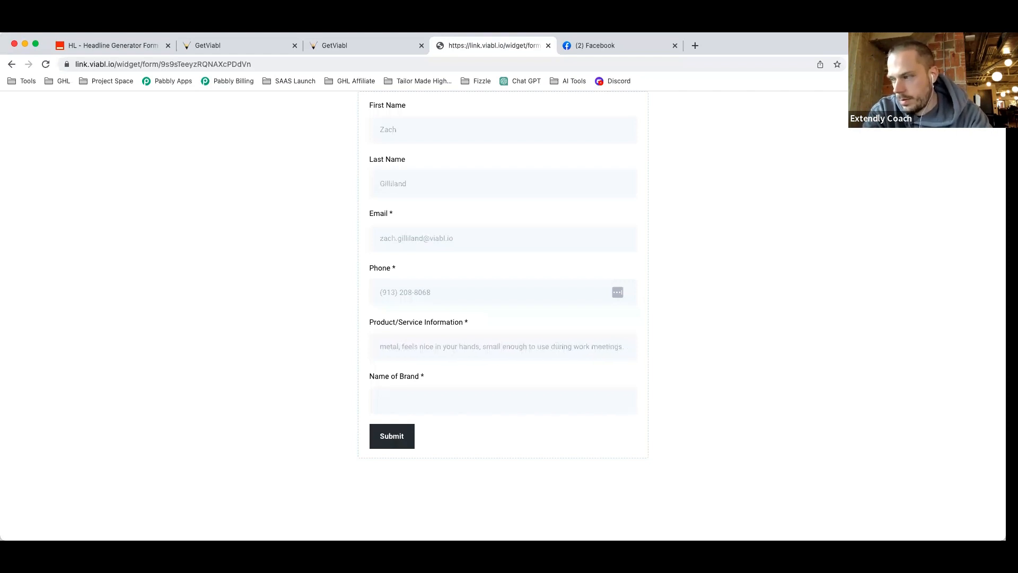
pyautogui.write(' Provid')
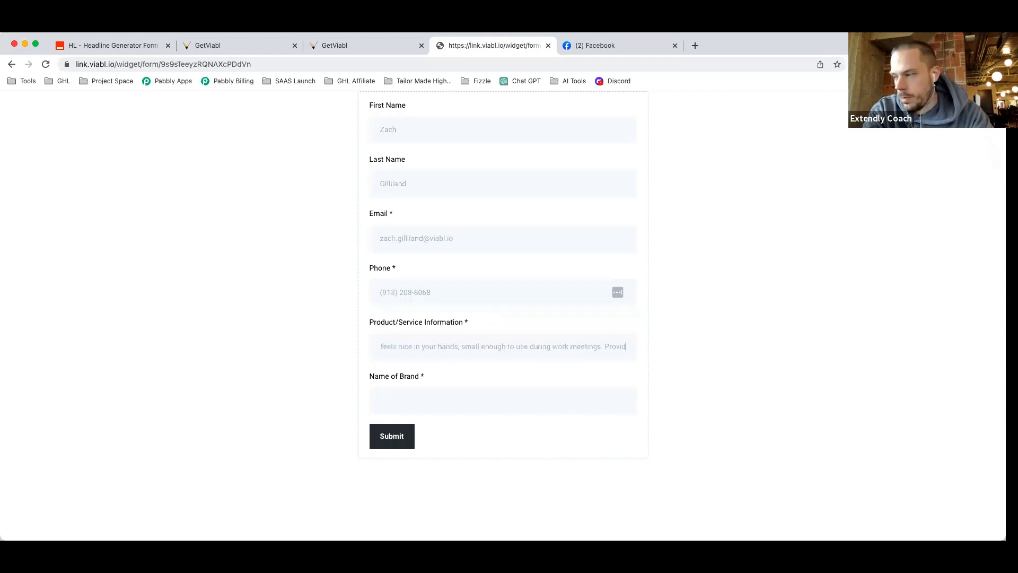
pyautogui.write('es your brain')
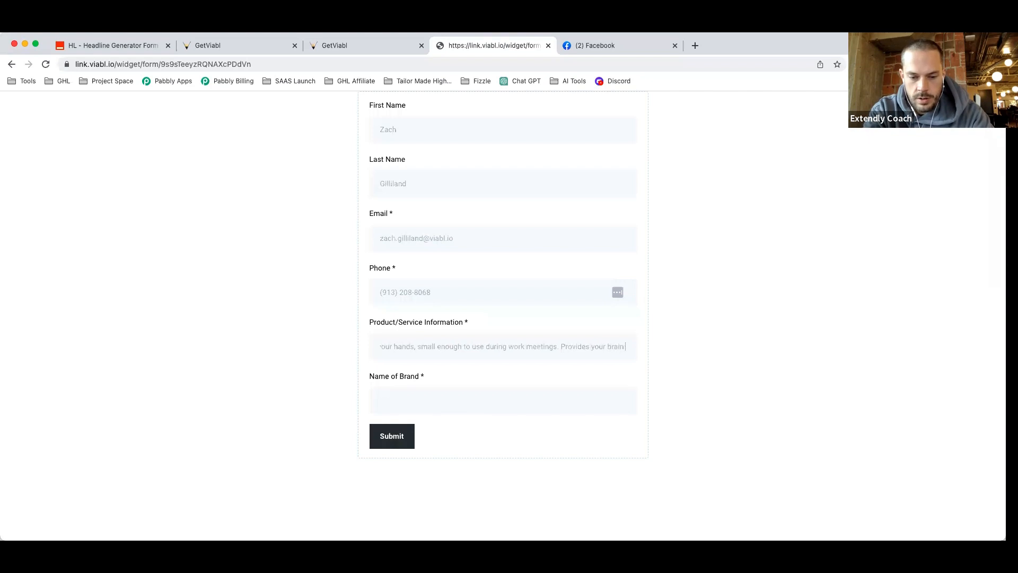
pyautogui.write(' with enough sti')
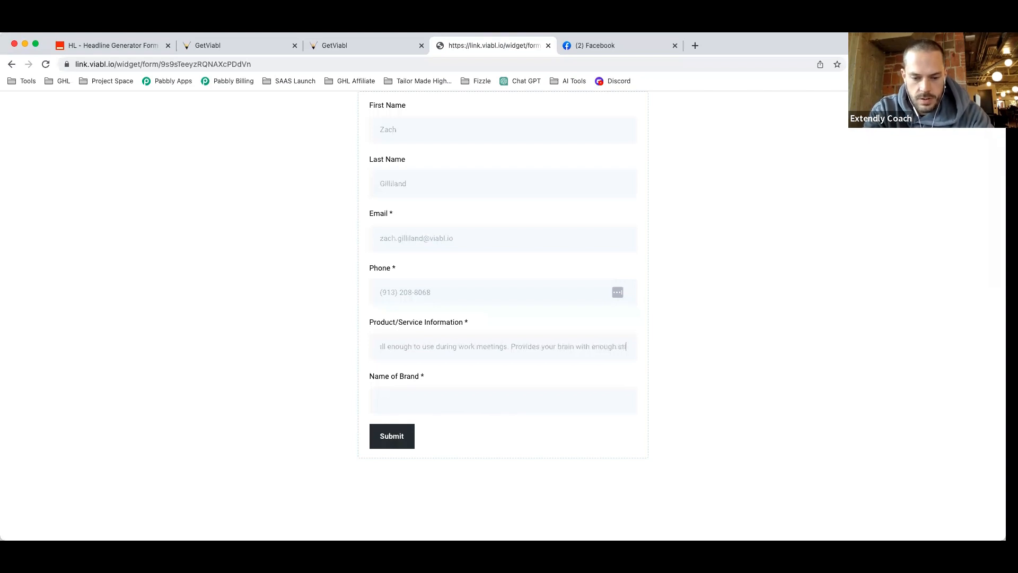
pyautogui.write('mulation to focus.')
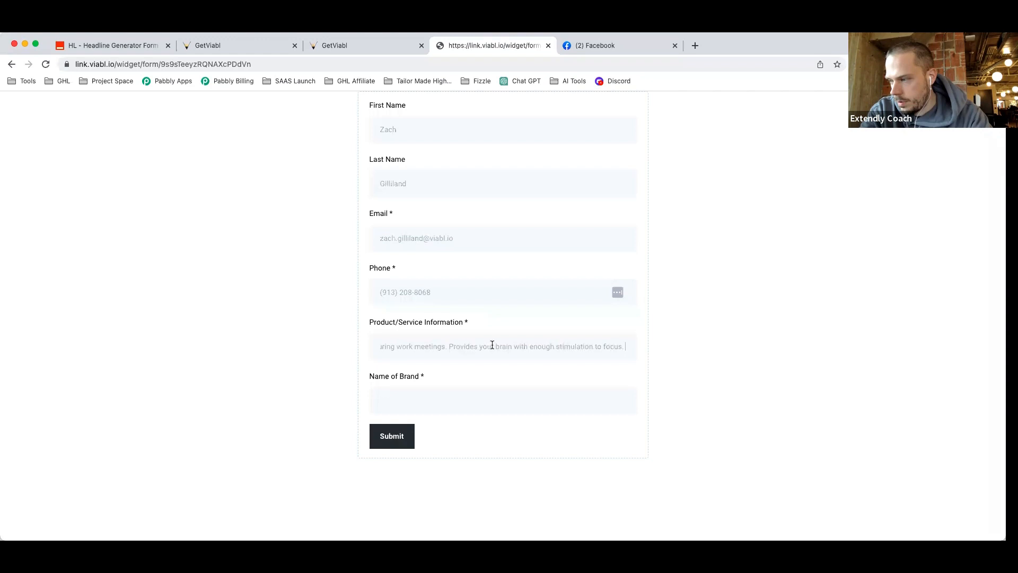
# Insert 'Users can solve micro puzzles which provides', removing the leftover 'Provides' and replacing 'enables'.
pyautogui.click(450, 345)
pyautogui.write('Solv')
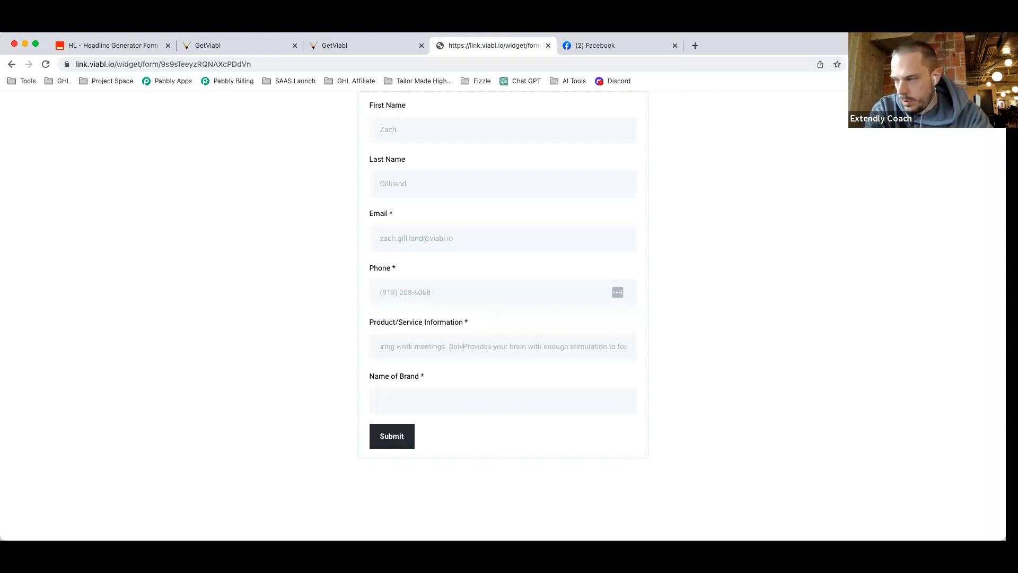
pyautogui.press('BackSpace')
pyautogui.press('BackSpace')
pyautogui.press('BackSpace')
pyautogui.press('BackSpace')
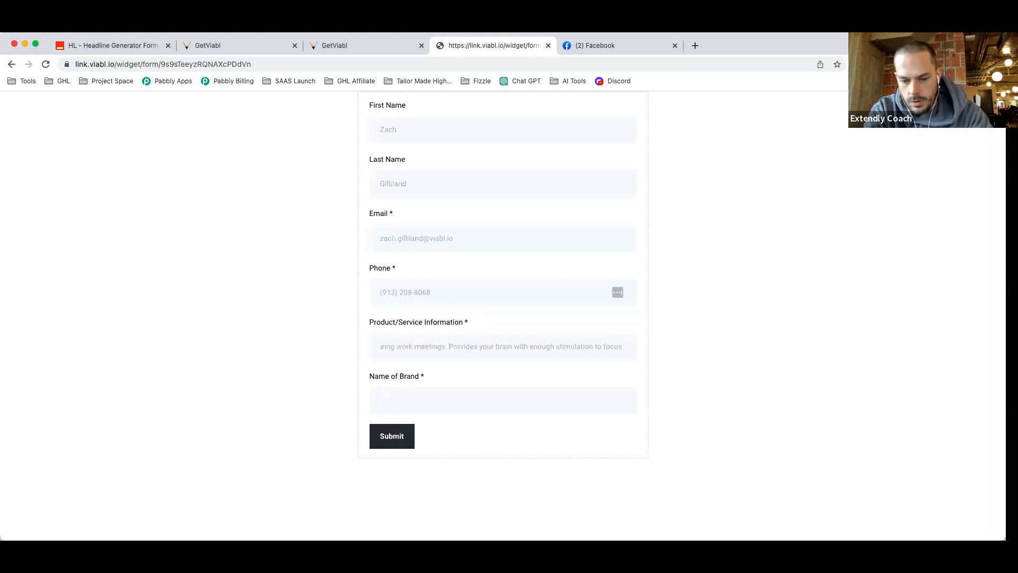
pyautogui.write('Use')
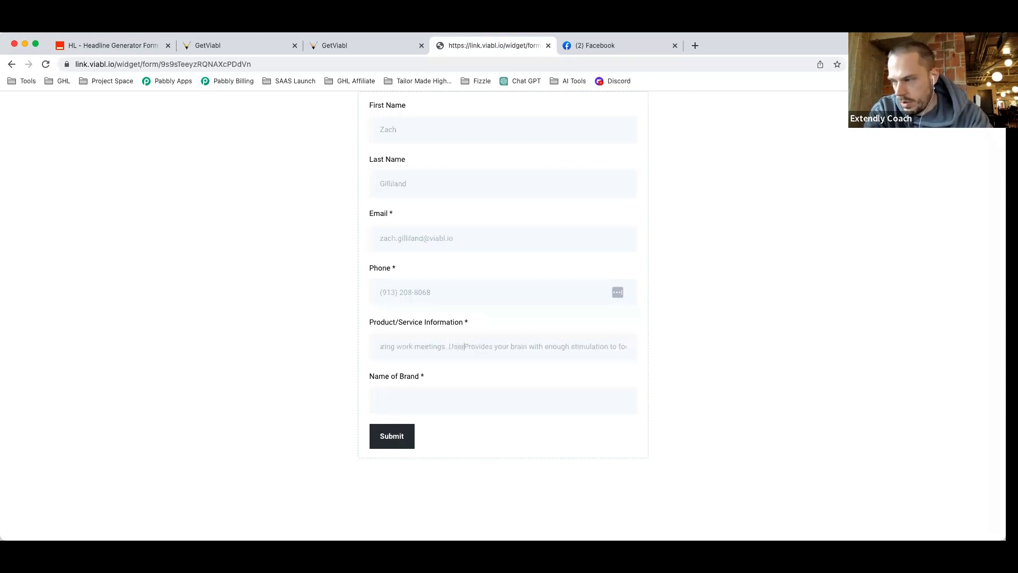
pyautogui.write('rs can')
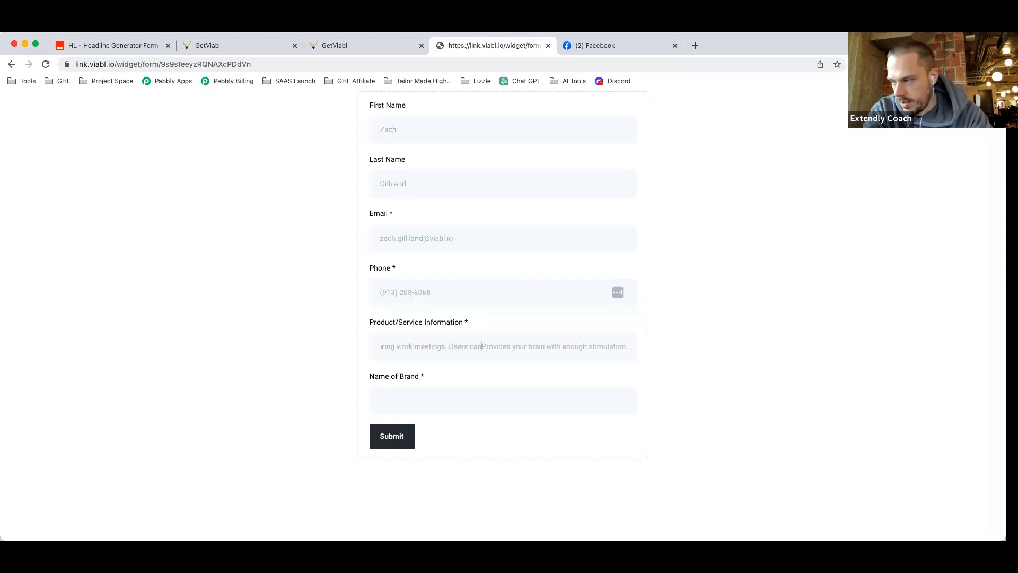
pyautogui.write(' solve micr')
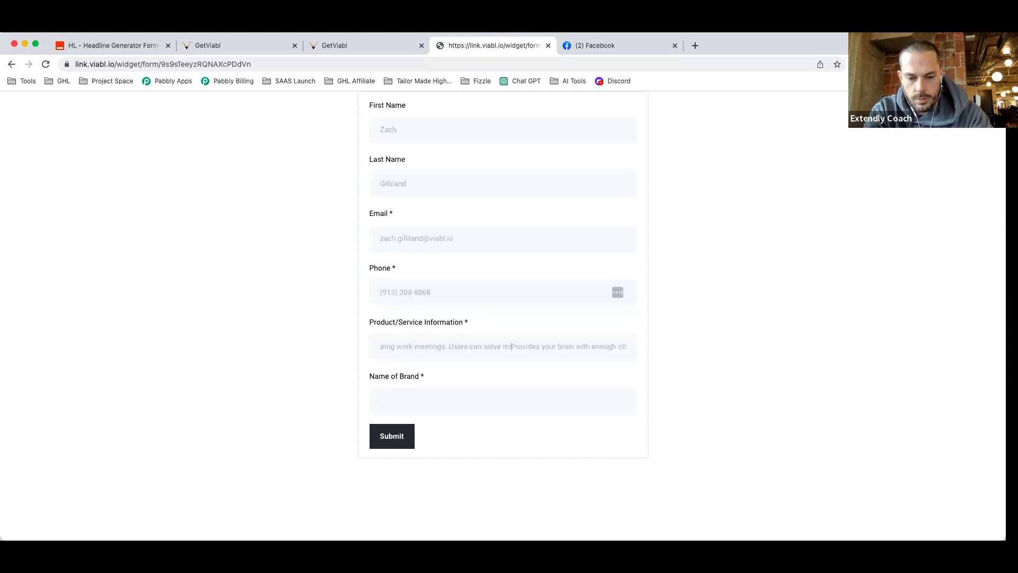
pyautogui.write('o puzzles')
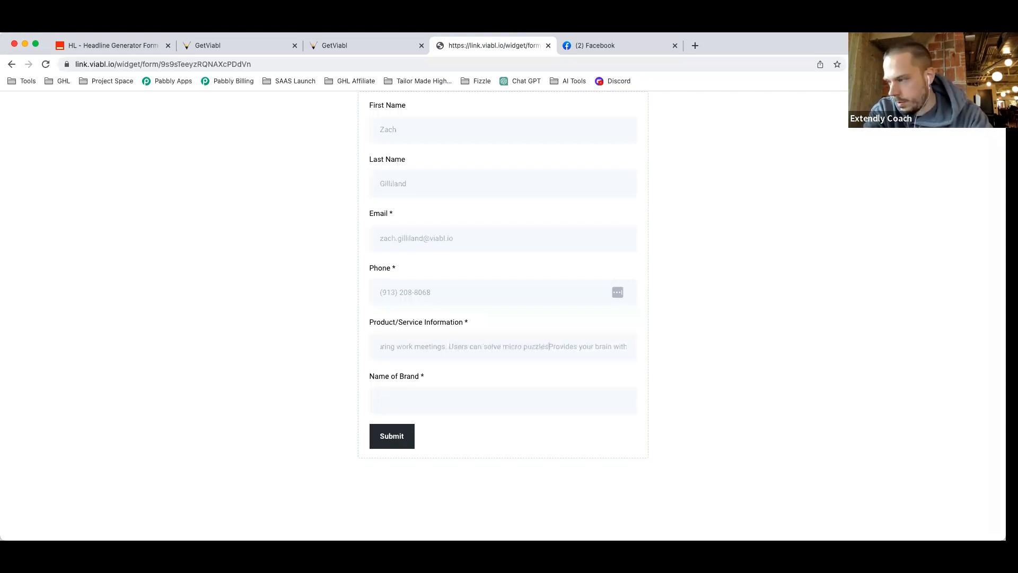
pyautogui.write(' which')
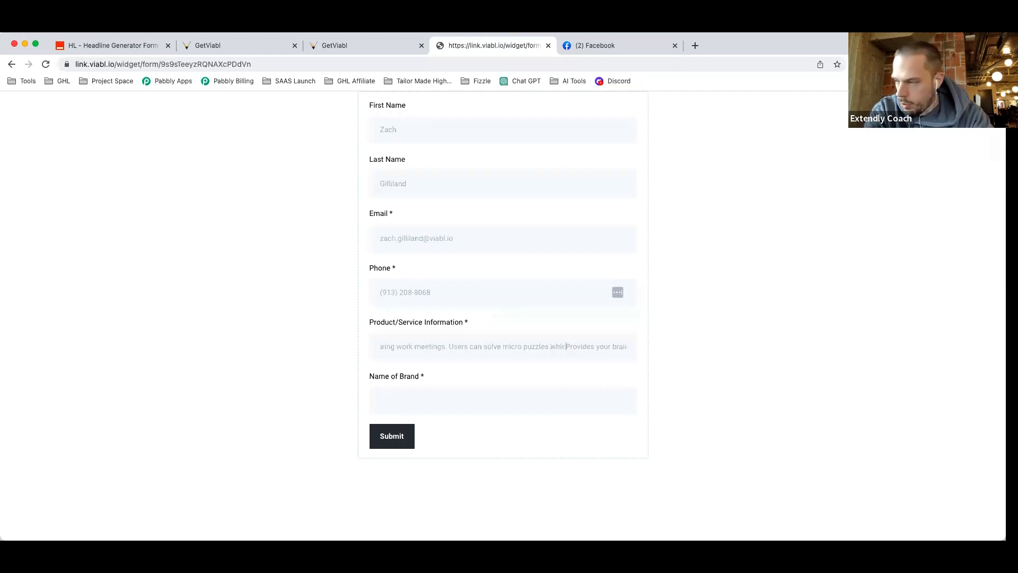
pyautogui.write(' enables')
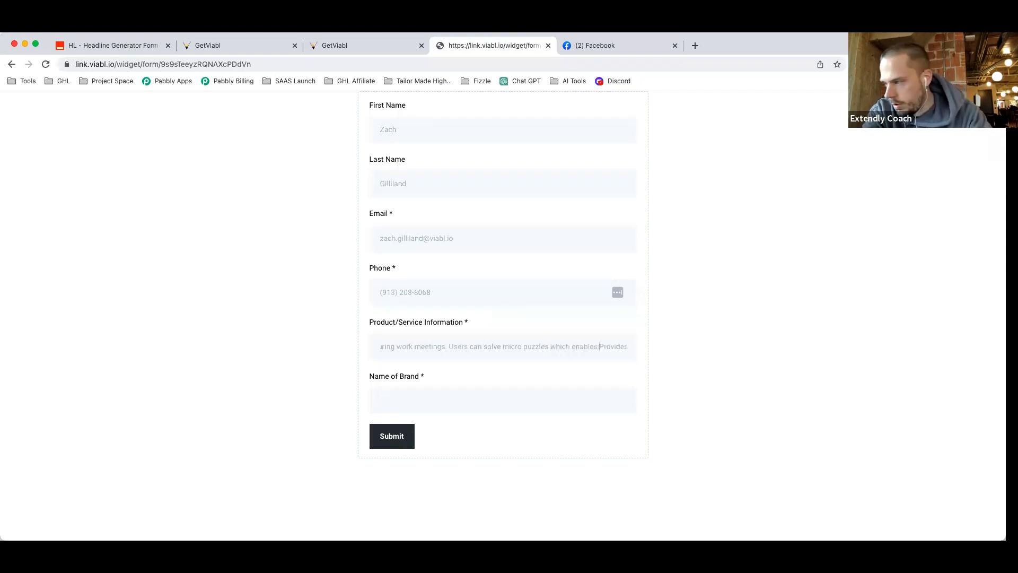
pyautogui.press('Right')
pyautogui.press('Right')
pyautogui.press('Right')
pyautogui.press('Right')
pyautogui.press('Right')
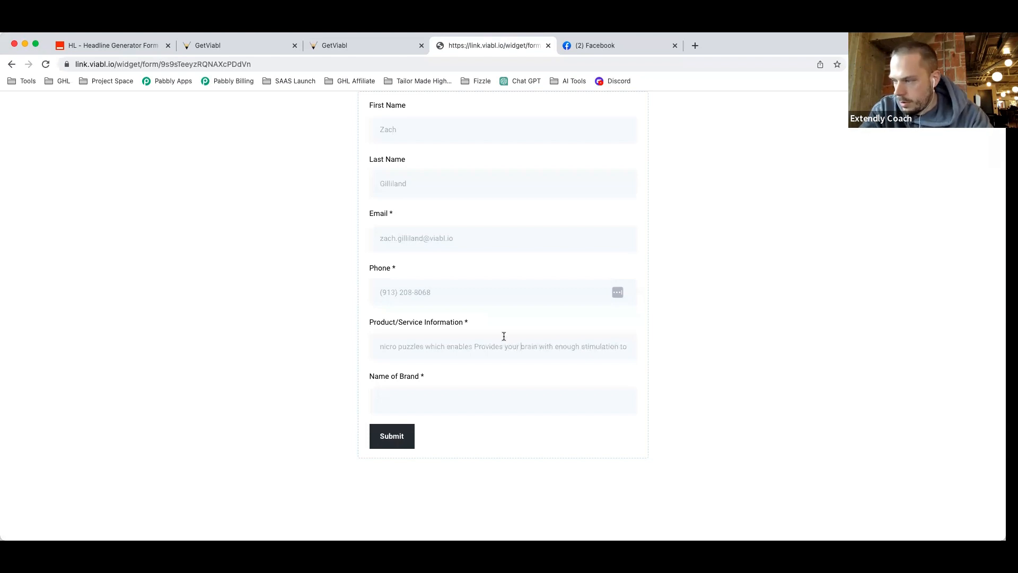
pyautogui.doubleClick(483, 346)
pyautogui.press('BackSpace')
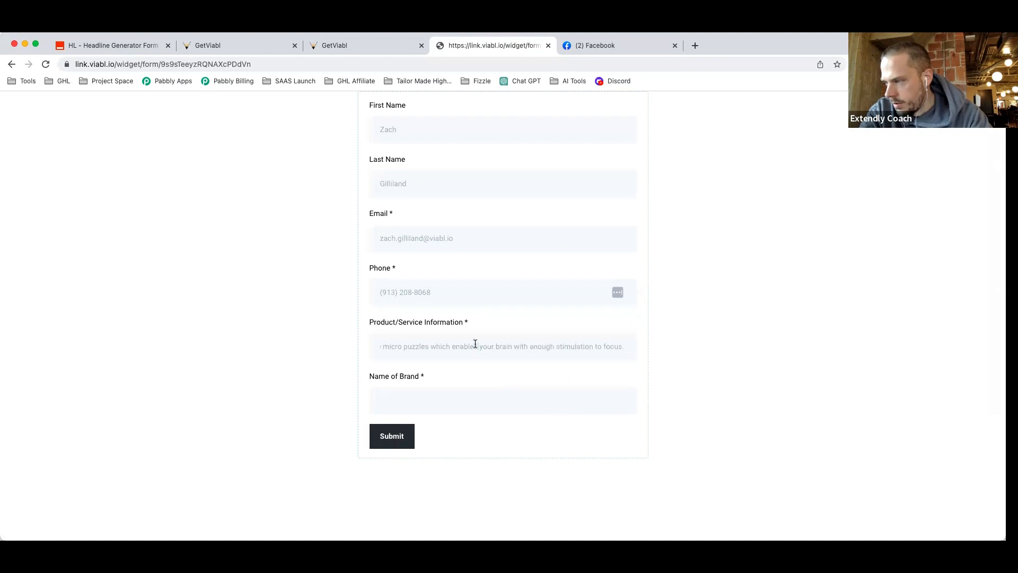
pyautogui.moveTo(453, 345); pyautogui.dragTo(476, 344)
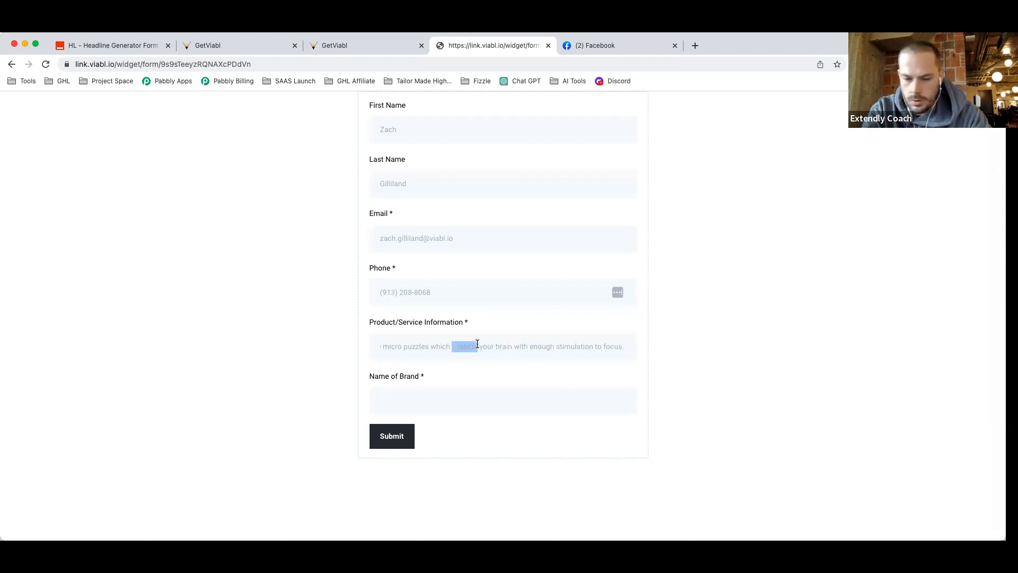
pyautogui.write('provides')
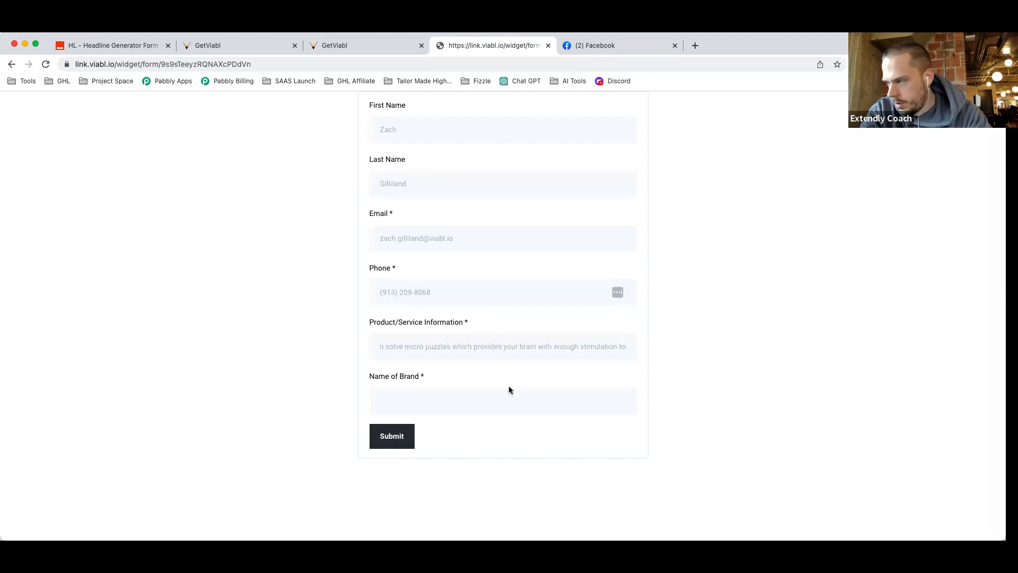
pyautogui.click(510, 390)
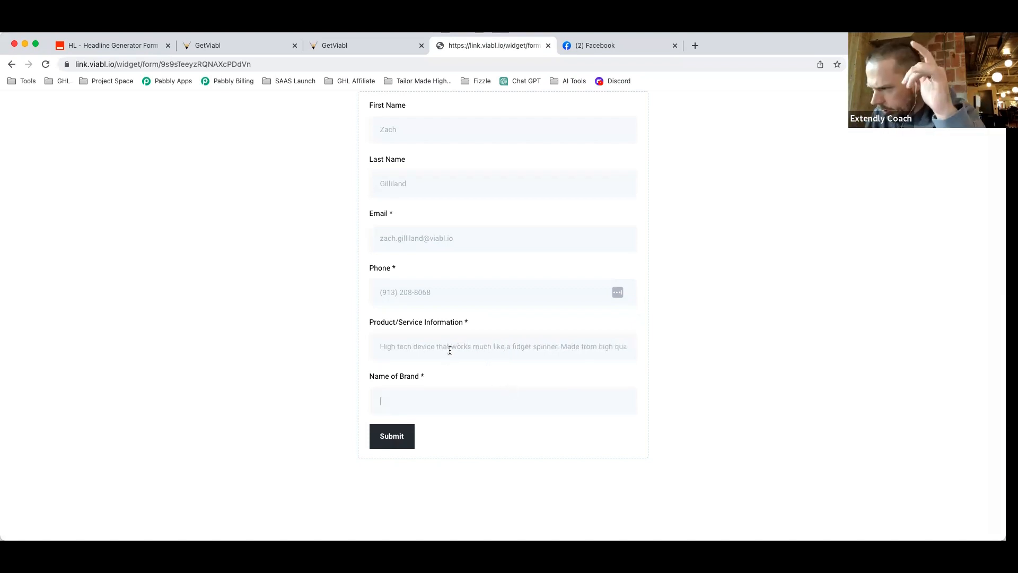
# Review the product description text in the live form.
pyautogui.moveTo(561, 346); pyautogui.dragTo(621, 344)
pyautogui.click(538, 355)
pyautogui.click(561, 349)
pyautogui.click(562, 346)
pyautogui.click(628, 345)
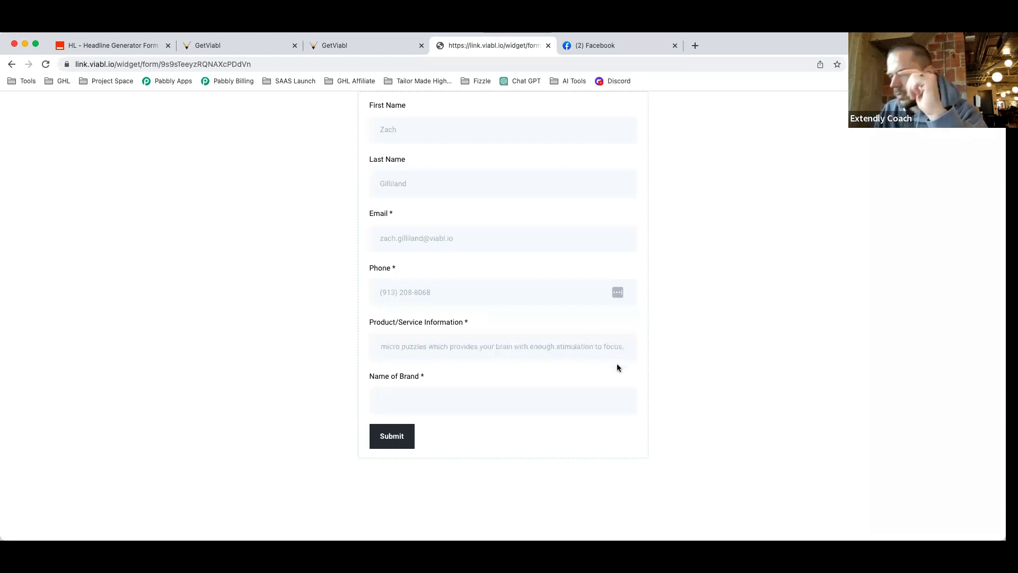
# Enter FidgetNOW as the Name of Brand, replacing 'Central' in FidgetCentral.
pyautogui.click(461, 402)
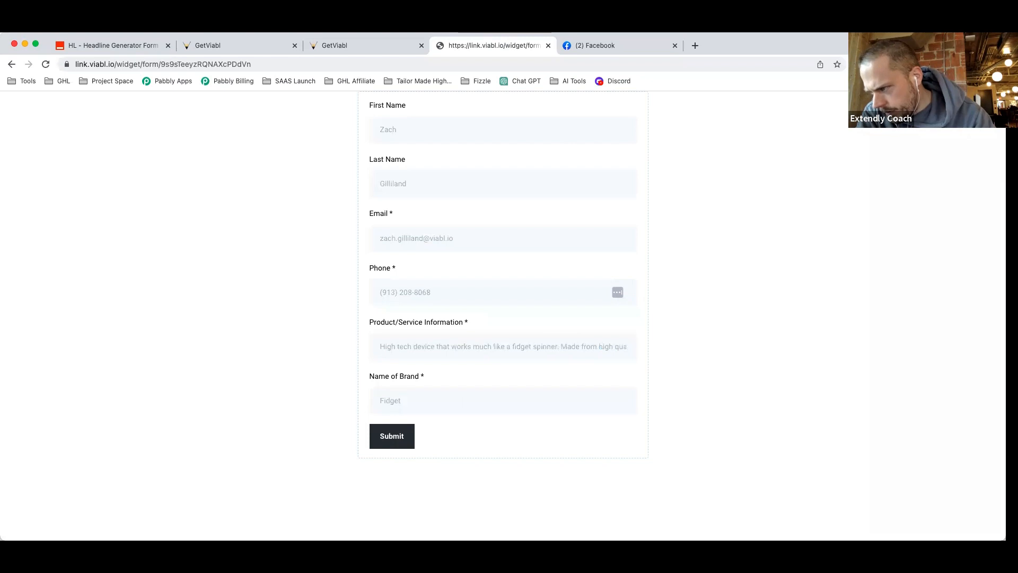
pyautogui.write('ntral')
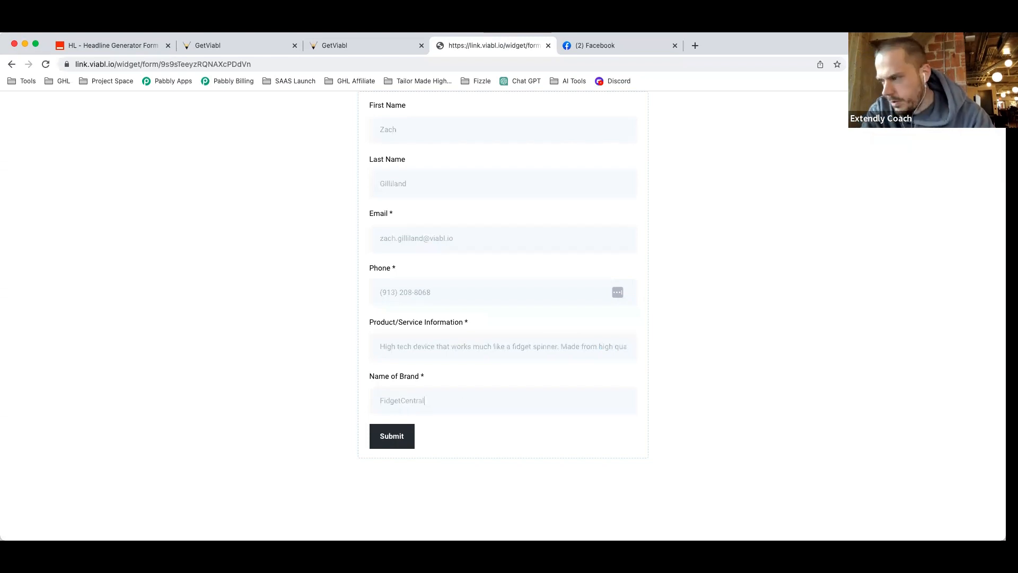
pyautogui.doubleClick(415, 400)
pyautogui.moveTo(400, 401); pyautogui.dragTo(428, 400)
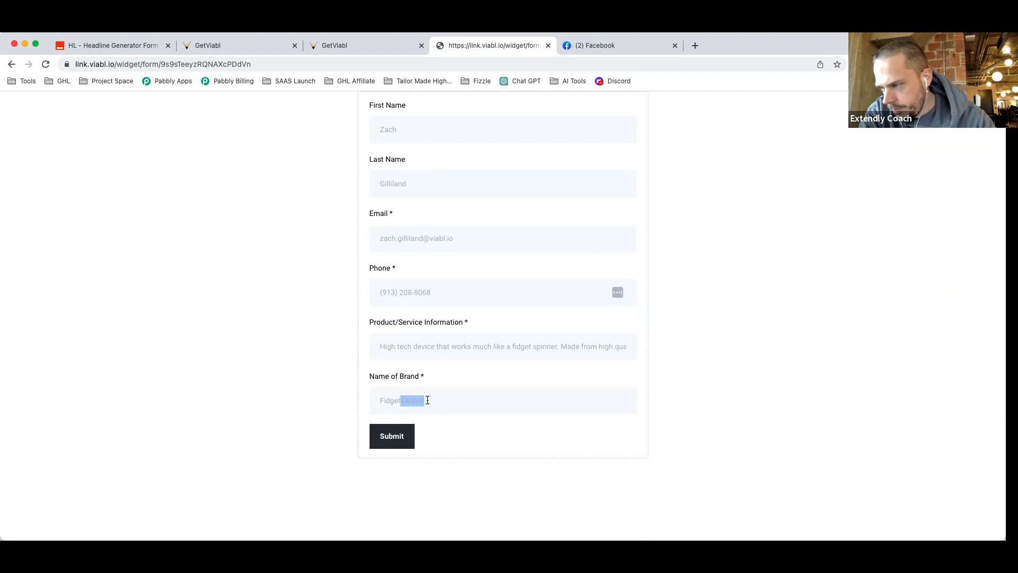
pyautogui.write('NOW')
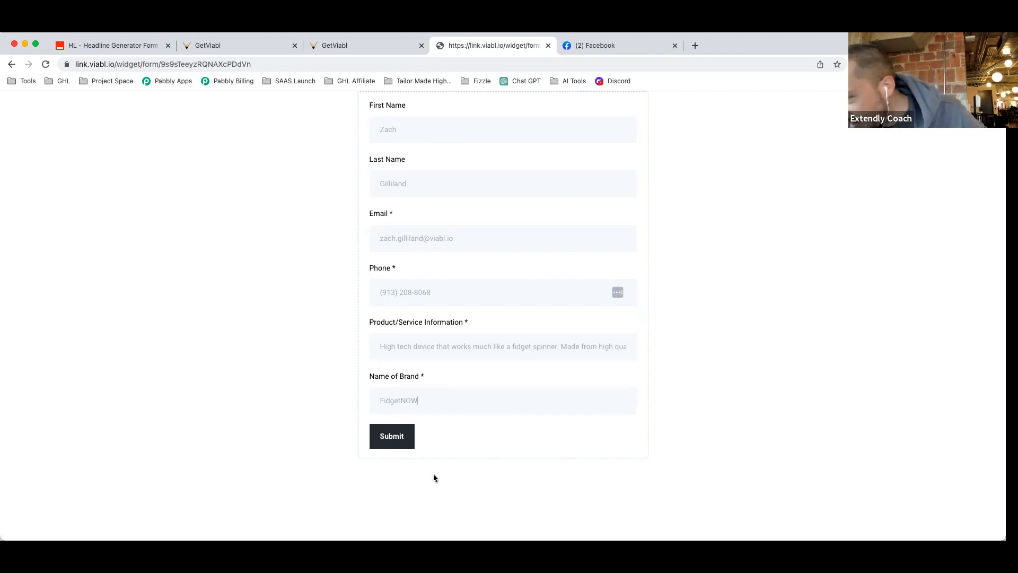
# Submit the test form and view the workflow's Status tab.
pyautogui.click(386, 437)
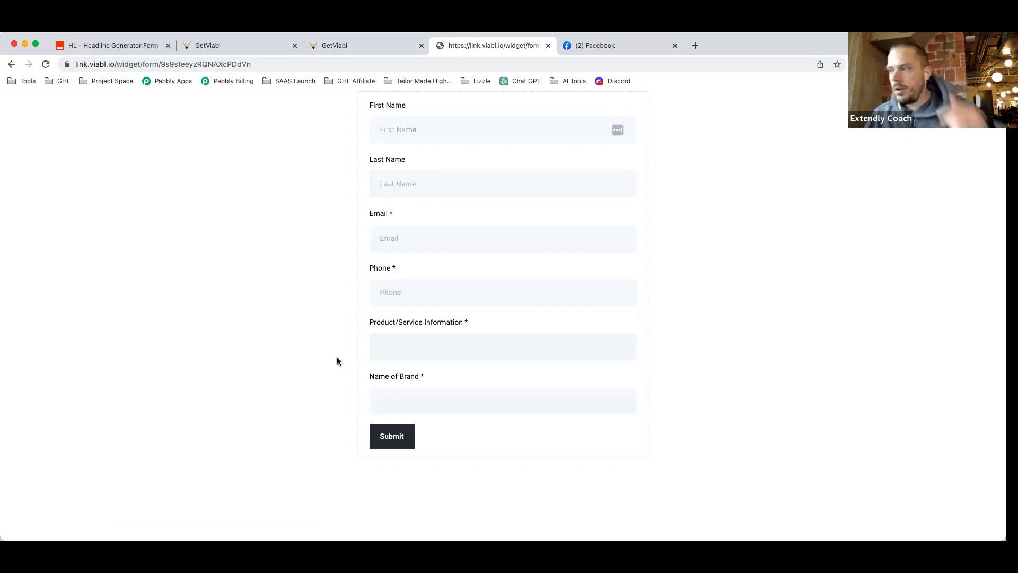
pyautogui.click(252, 46)
pyautogui.click(607, 138)
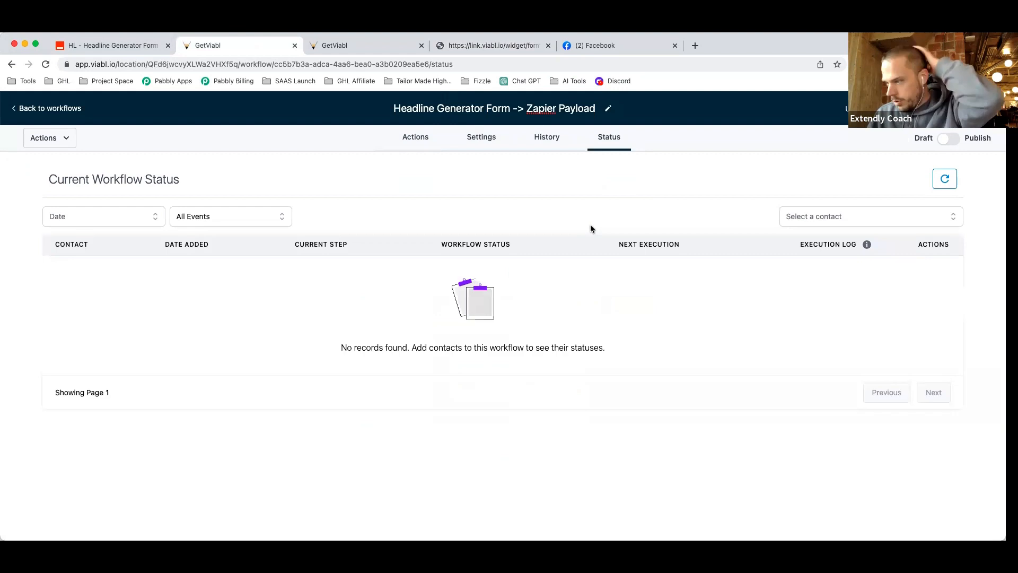
pyautogui.click(418, 141)
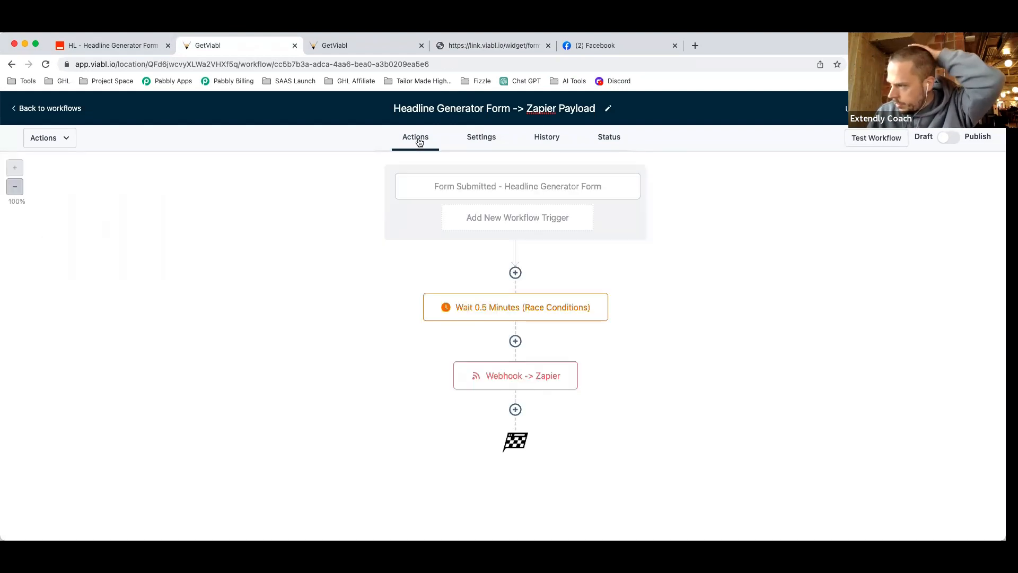
# Reload the workflow page and recheck its status, which still lists no contacts.
pyautogui.click(612, 139)
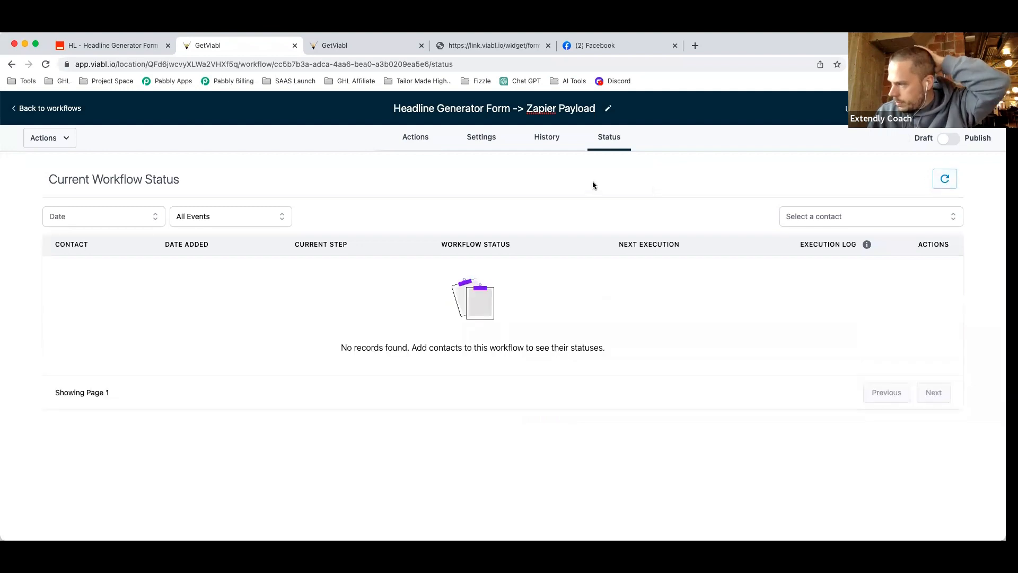
pyautogui.click(417, 143)
pyautogui.click(46, 64)
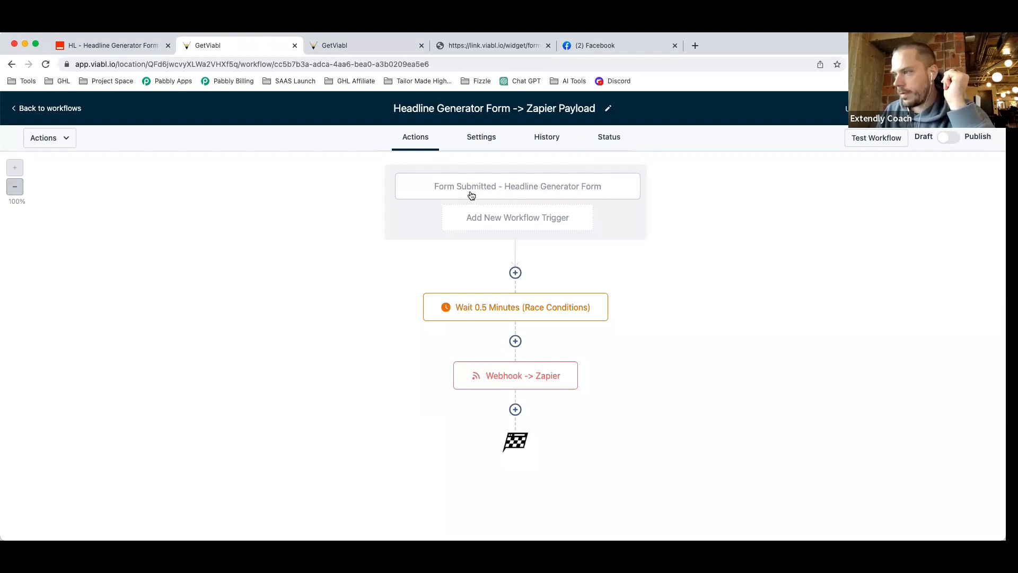
pyautogui.click(597, 142)
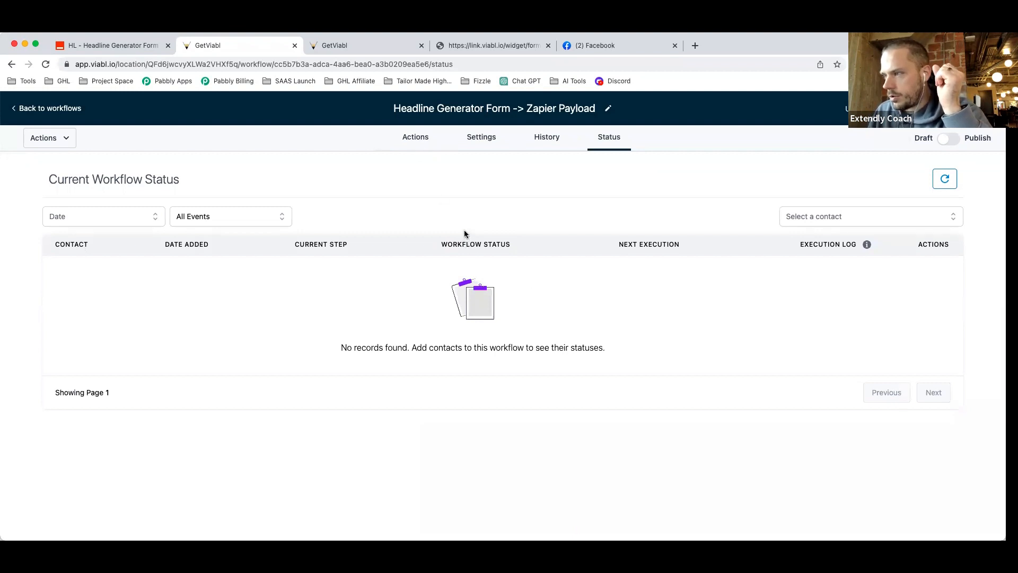
pyautogui.click(412, 139)
pyautogui.click(354, 47)
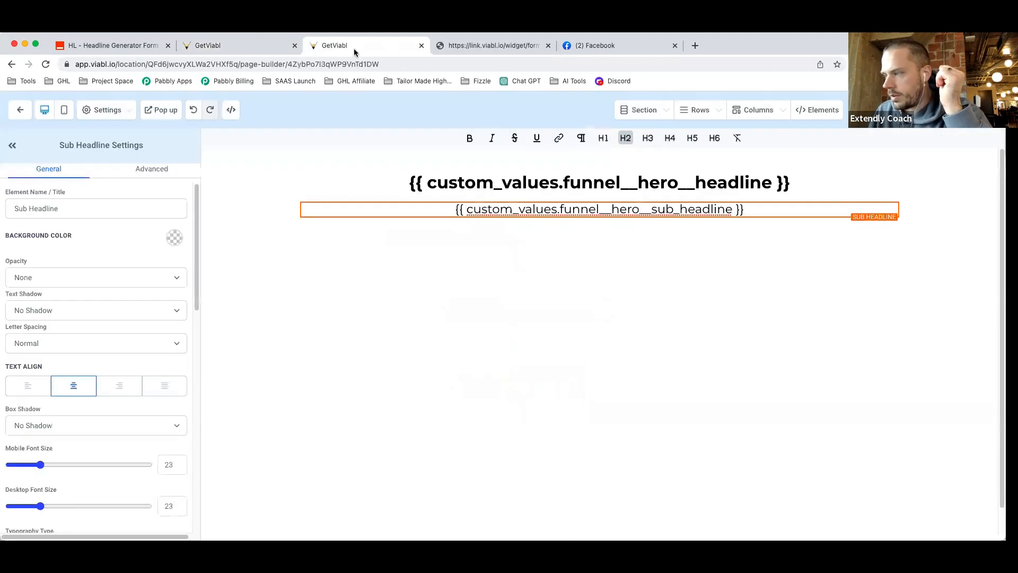
# Open the Headline Generator Form for editing from the Sites > Forms list.
pyautogui.click(20, 109)
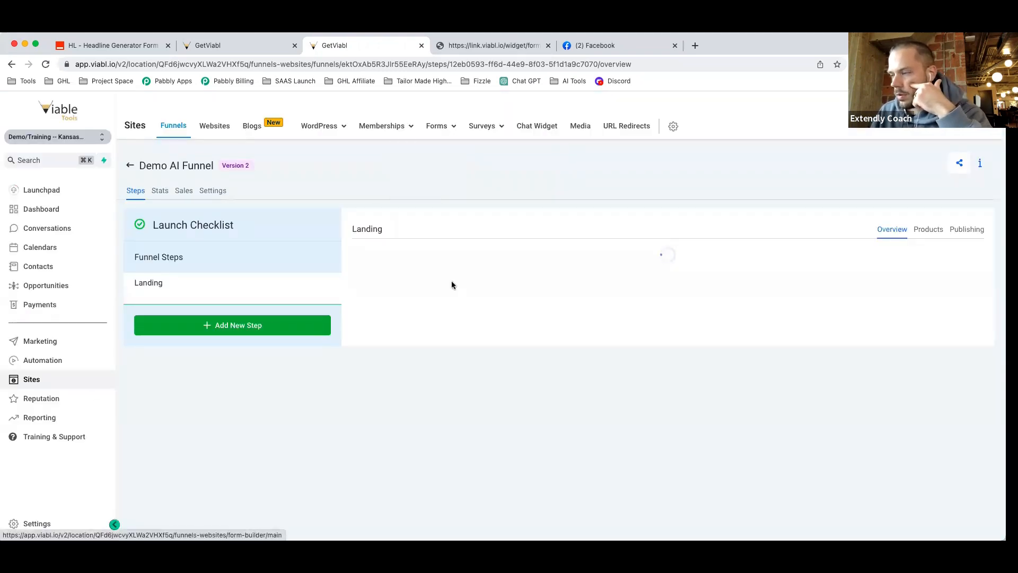
pyautogui.click(431, 130)
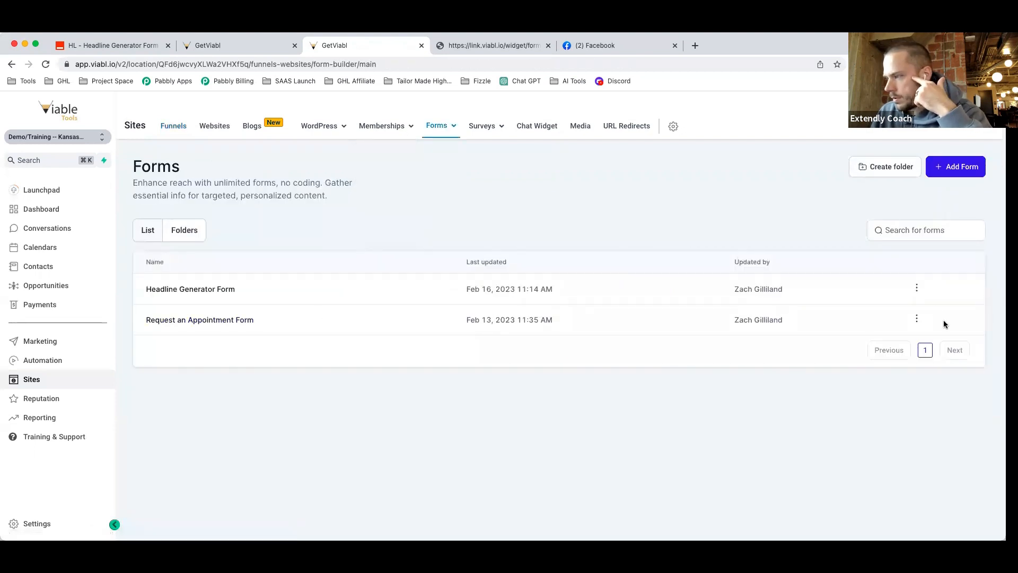
pyautogui.click(917, 287)
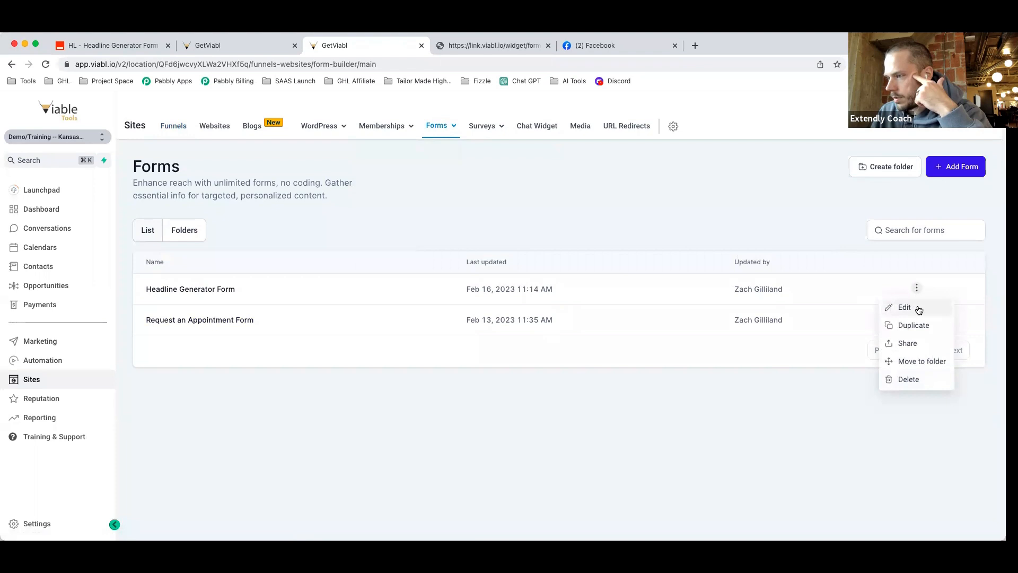
pyautogui.click(920, 309)
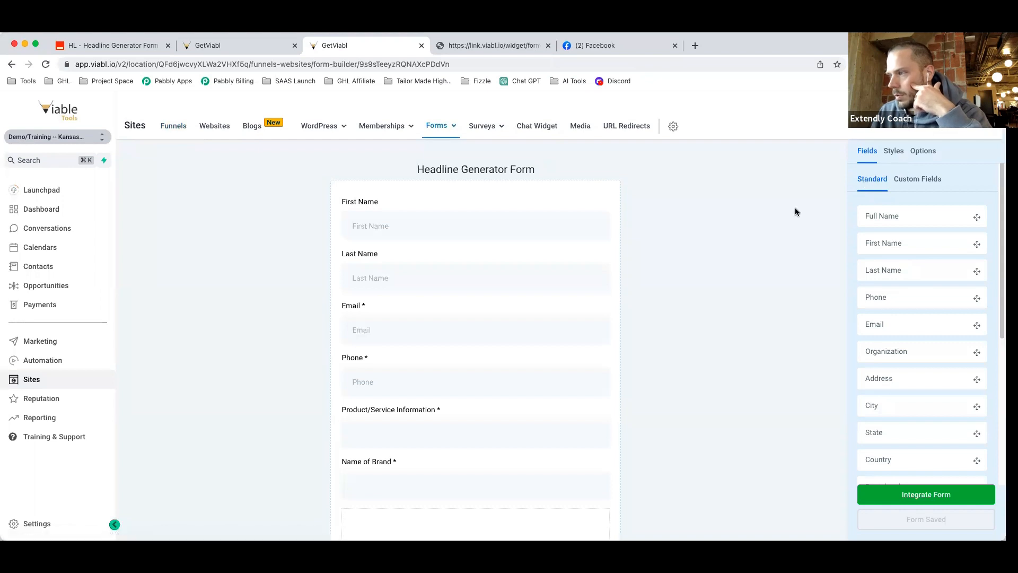
pyautogui.scroll(-2, 772, 263)
pyautogui.scroll(2, 771, 278)
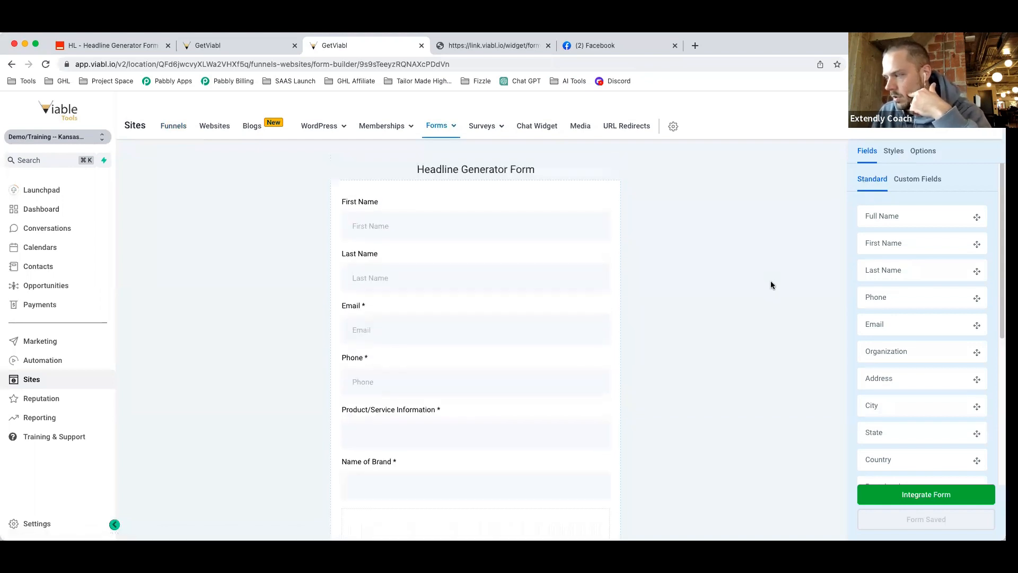
# Flip the workflow's Draft/Publish toggle to Publish so its trigger, wait and webhook steps go live.
pyautogui.click(212, 47)
pyautogui.click(950, 138)
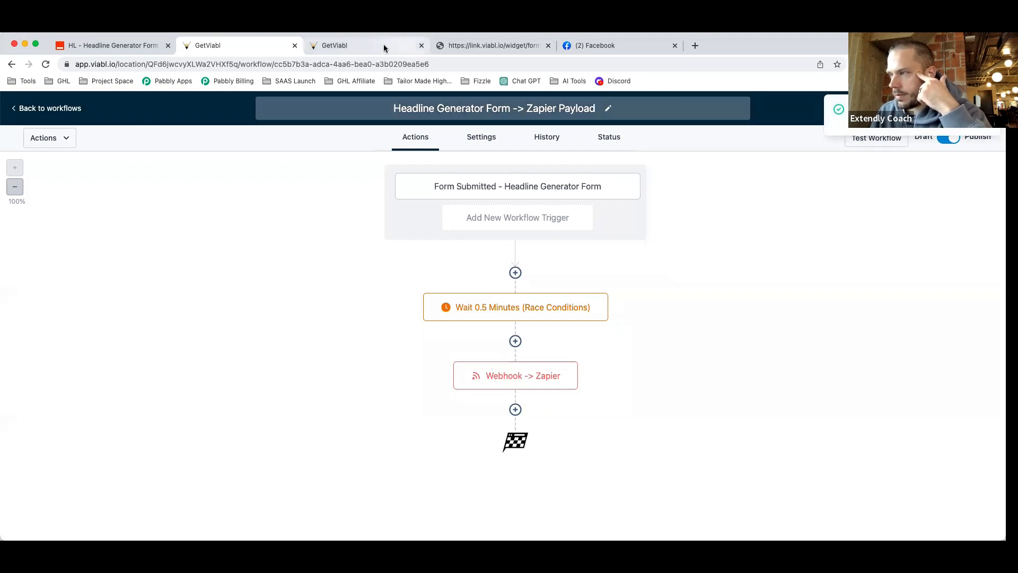
pyautogui.click(465, 46)
# Refill the live form with the test contact's first name, last name, e-mail and phone.
pyautogui.press('Tab')
pyautogui.press('Tab')
pyautogui.press('Tab')
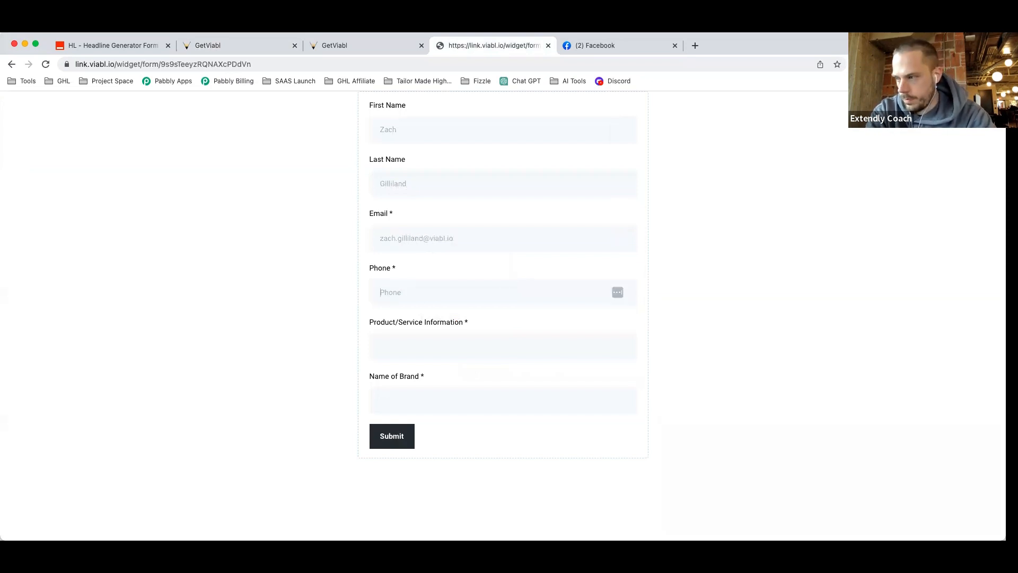
pyautogui.press('Tab')
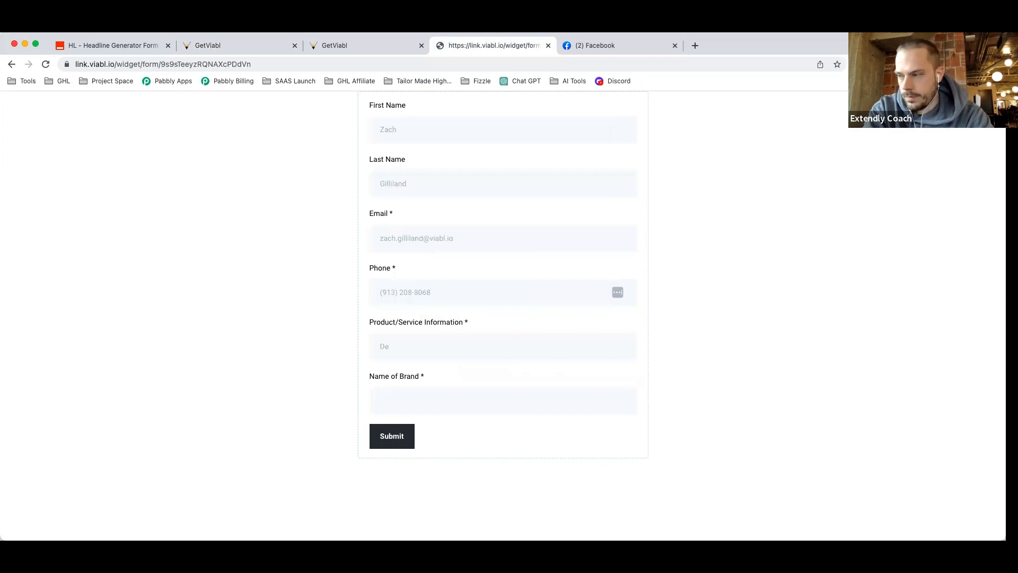
# Describe a pocket-sized fidget device of metals and plastics that lets you solve micro puzzles.
pyautogui.write('Fidget ')
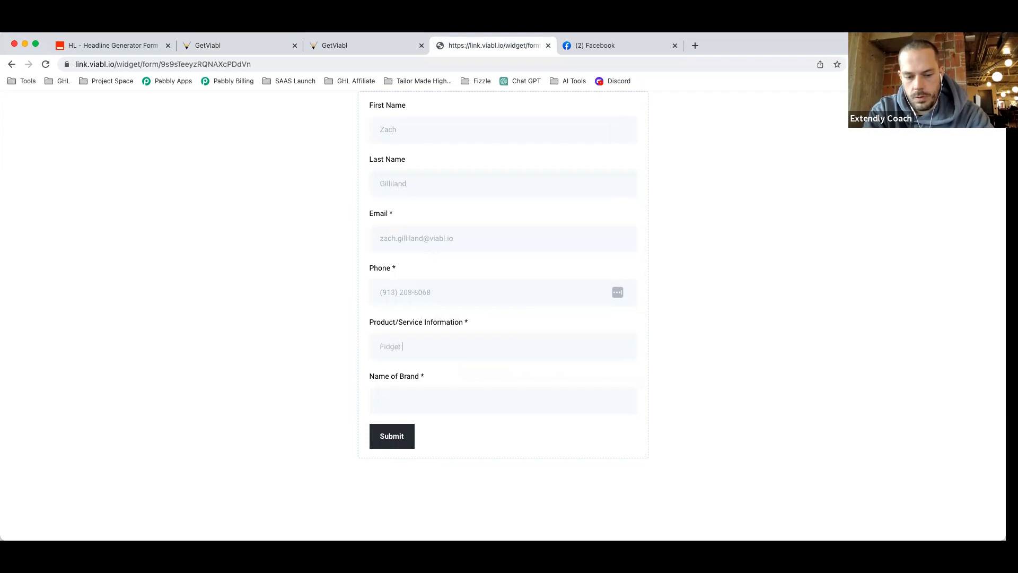
pyautogui.write('device. ')
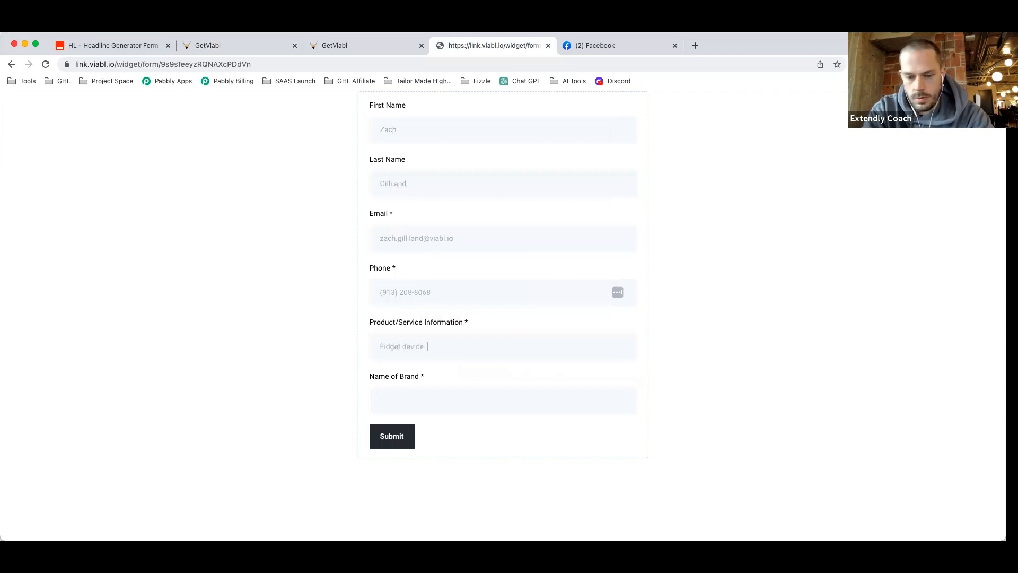
pyautogui.write('Sma')
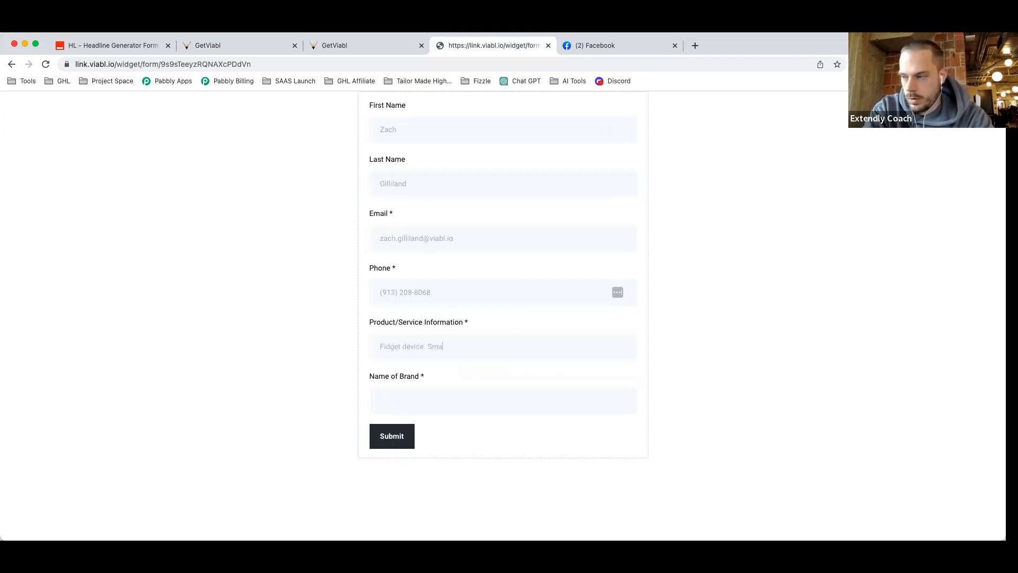
pyautogui.write('mal')
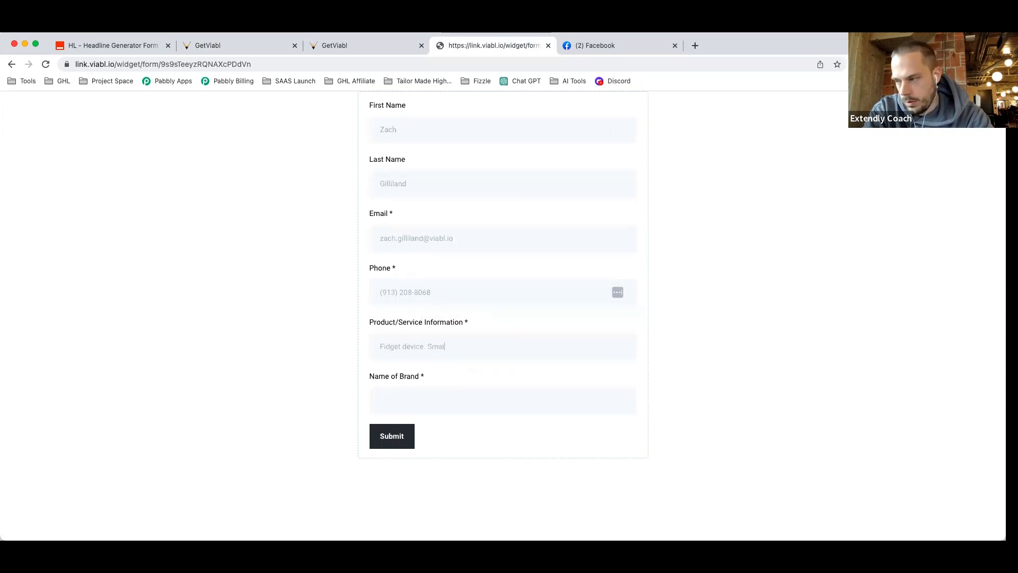
pyautogui.write('l enough t')
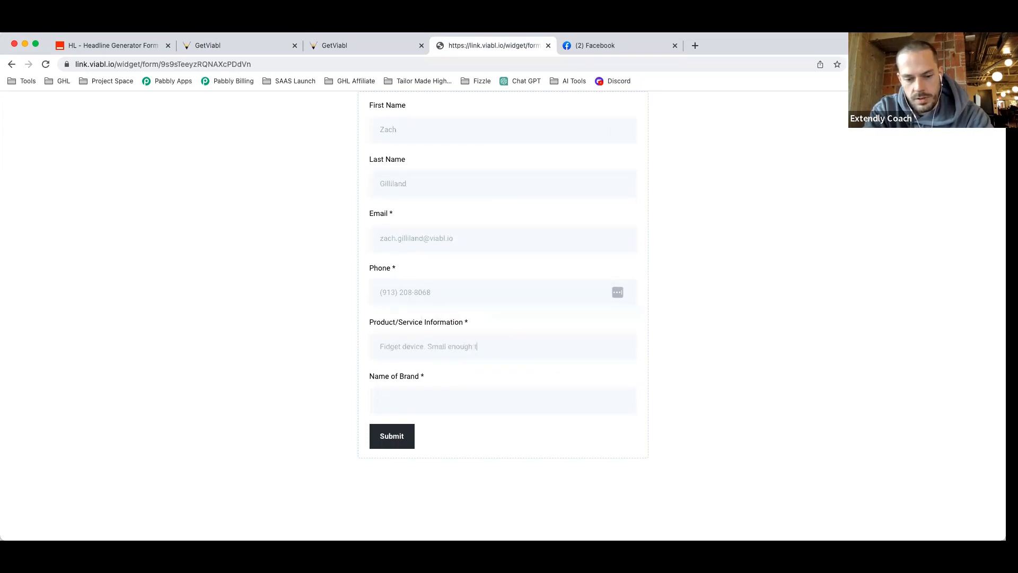
pyautogui.write('o fit in your pocket.')
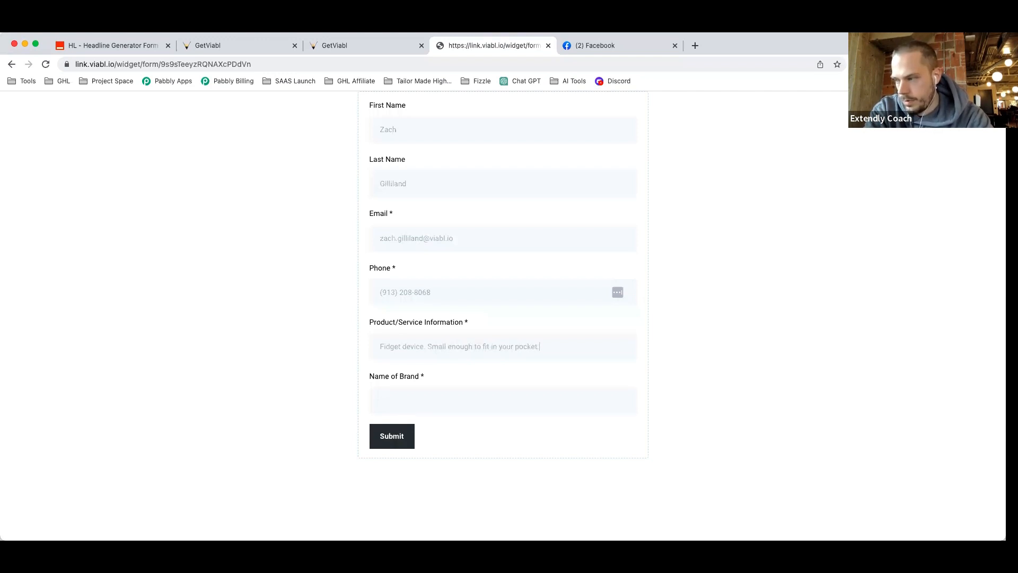
pyautogui.write(' Fun like a fidget spi')
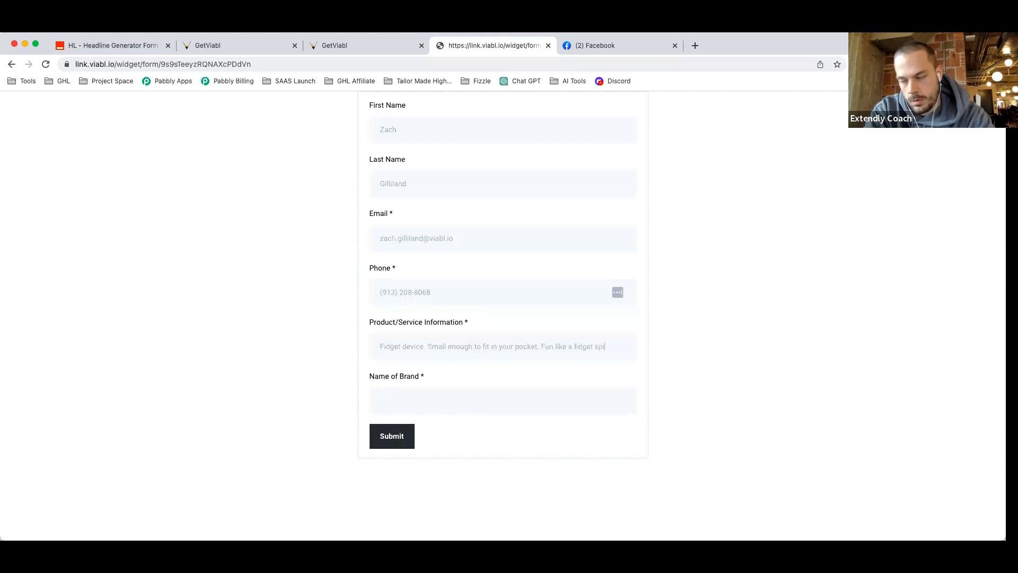
pyautogui.write('nne')
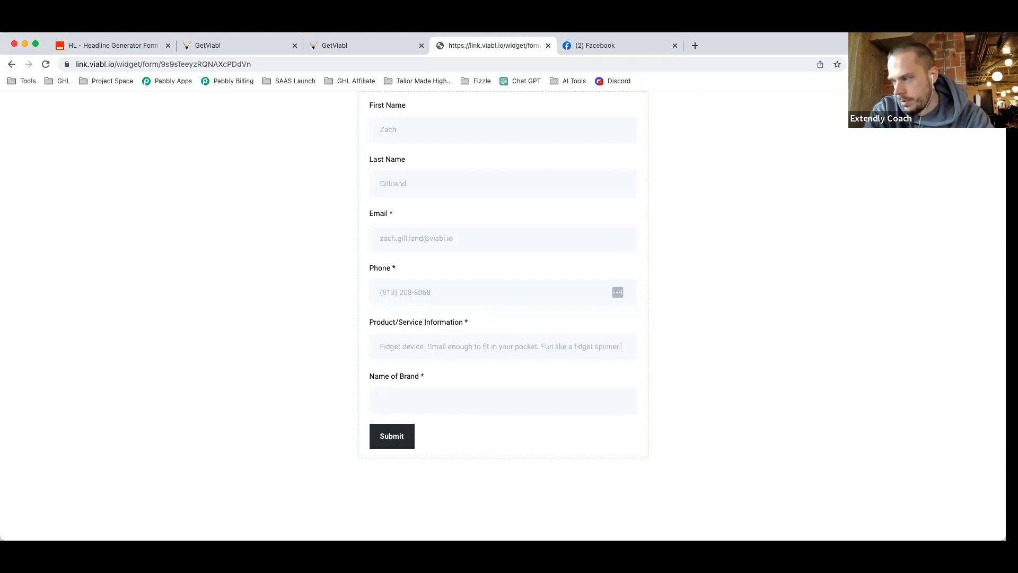
pyautogui.write('r. Fu')
pyautogui.press('BackSpace')
pyautogui.press('BackSpace')
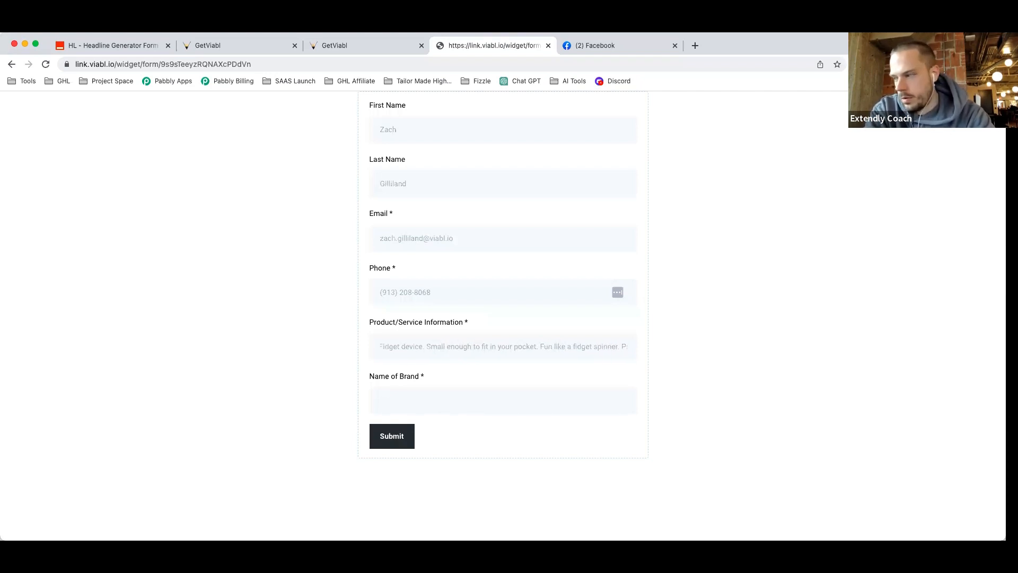
pyautogui.write('Made')
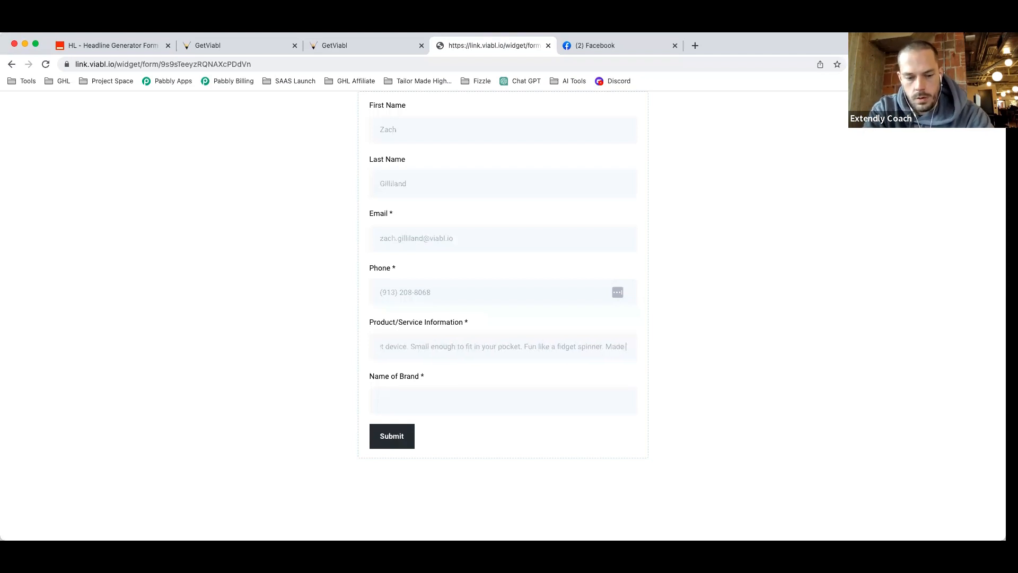
pyautogui.write(' from hi')
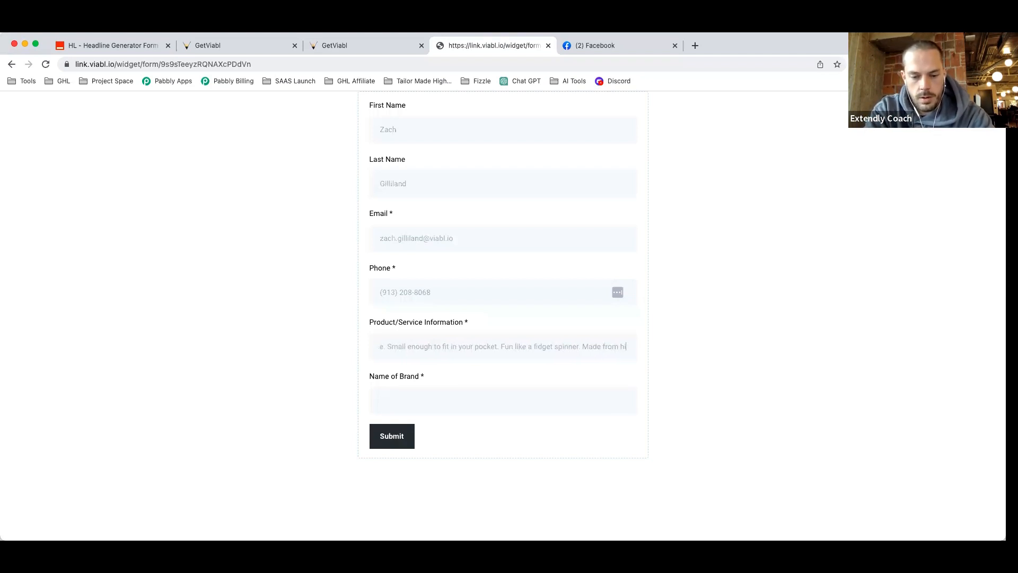
pyautogui.write('gh quality m')
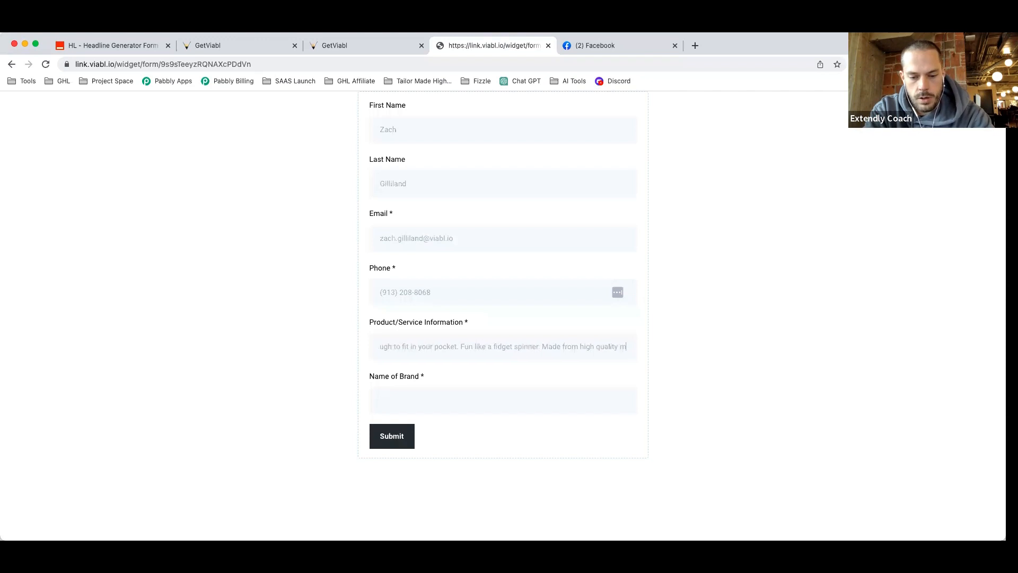
pyautogui.write('etals and plat')
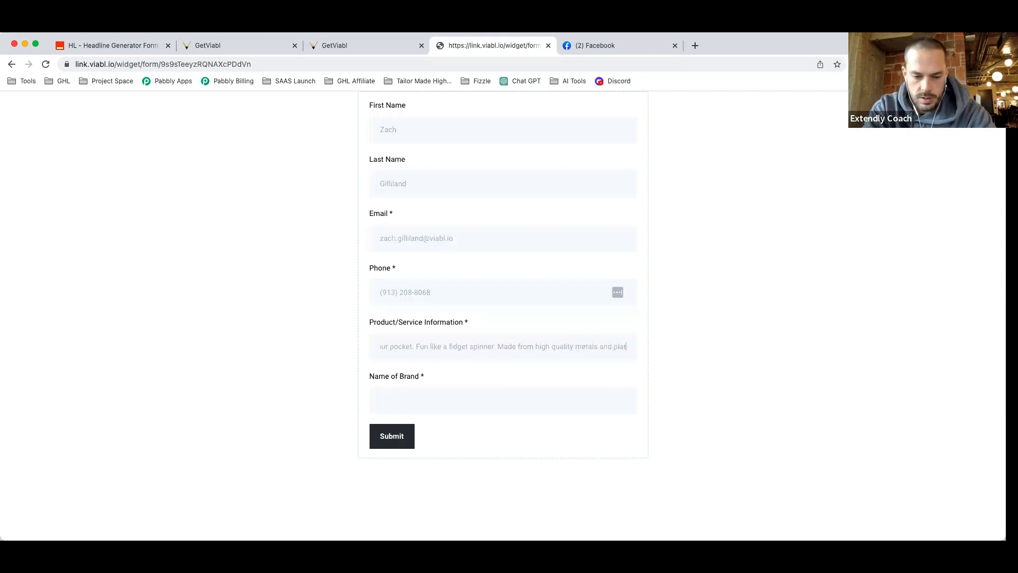
pyautogui.press('BackSpace')
pyautogui.write('stics. Fe')
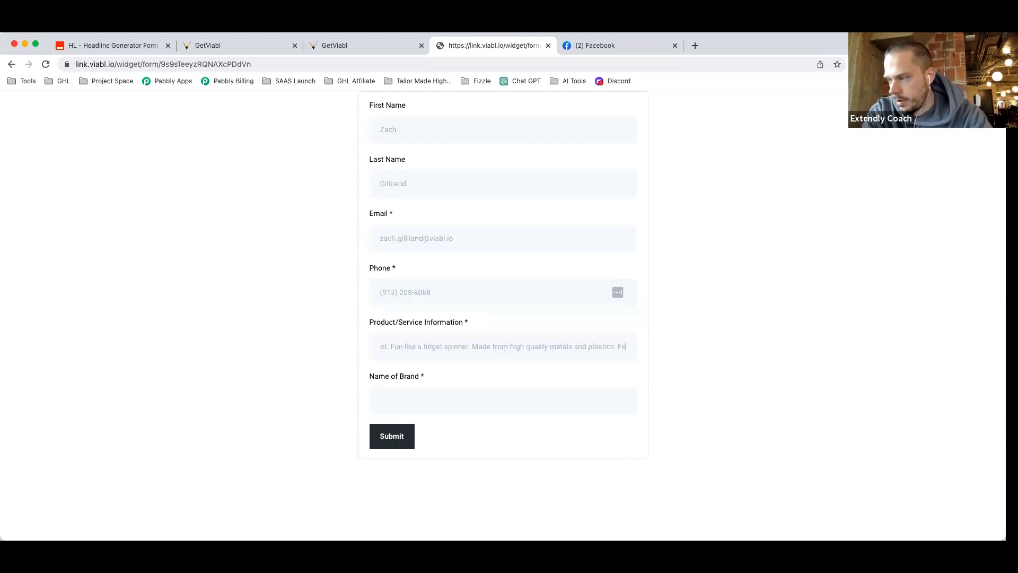
pyautogui.press('BackSpace')
pyautogui.press('BackSpace')
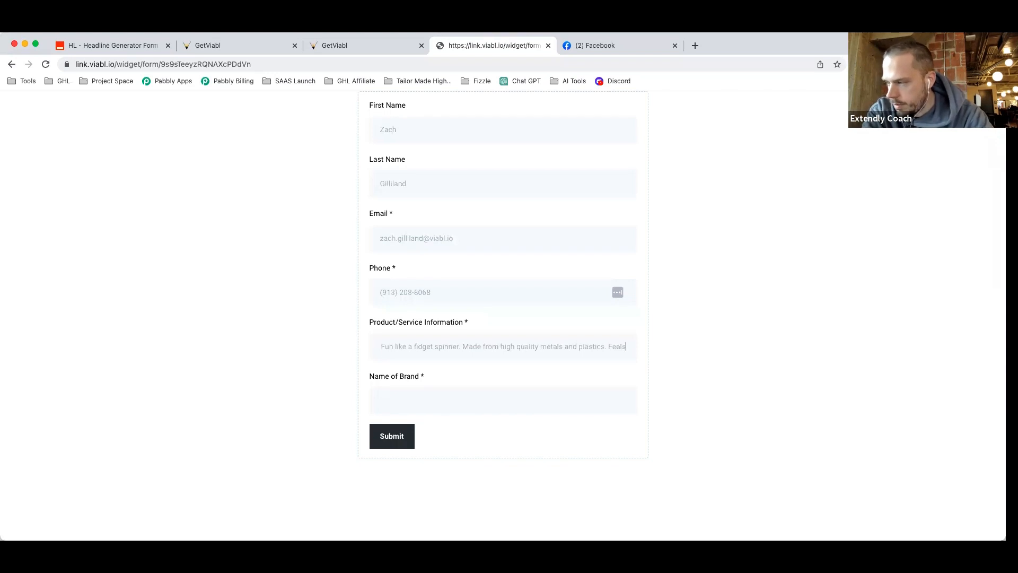
pyautogui.write('amazing in your hands. Allows')
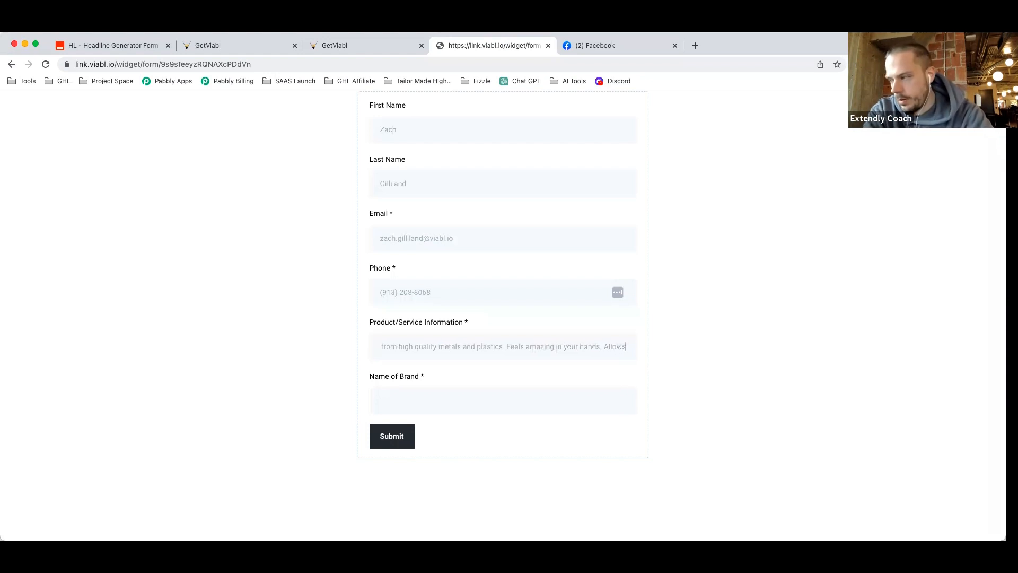
pyautogui.write('olve')
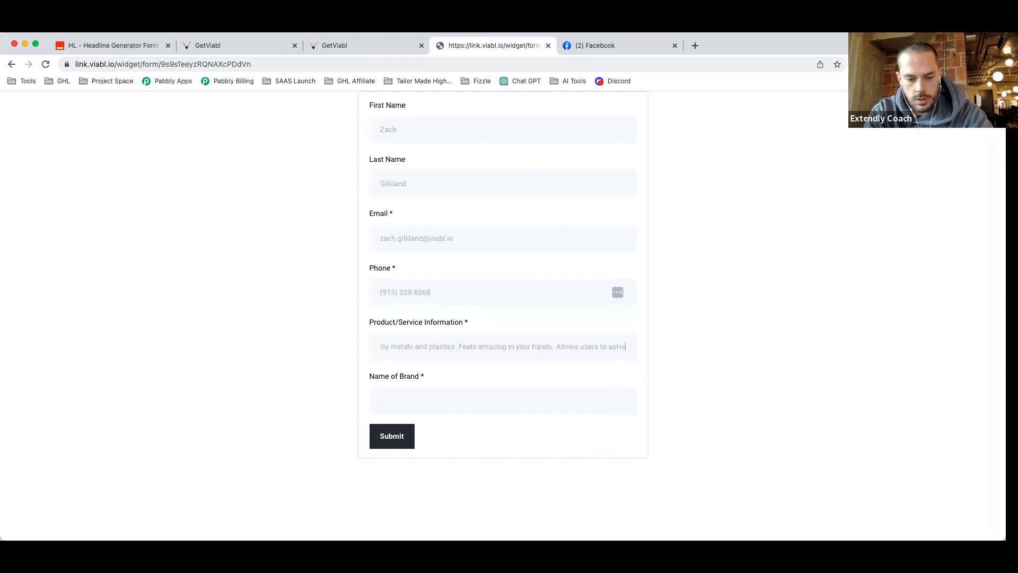
pyautogui.write(' micro puzz')
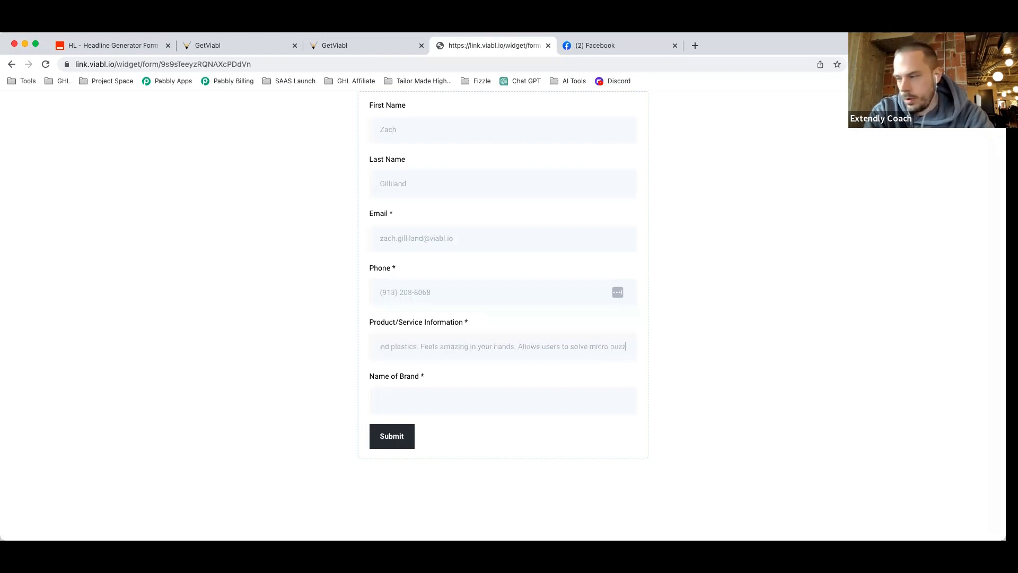
pyautogui.write('les while do')
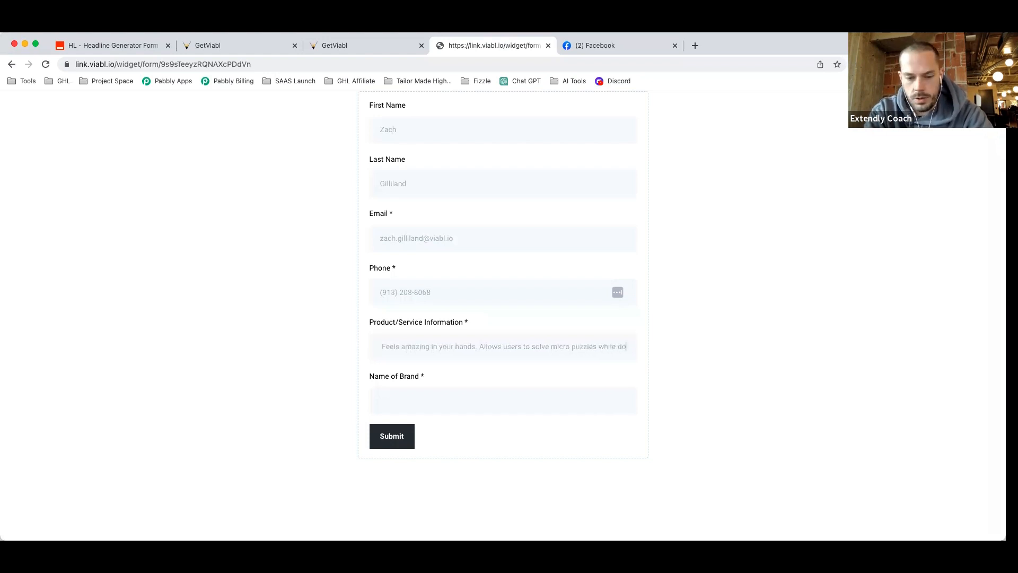
pyautogui.write('ing other things, ')
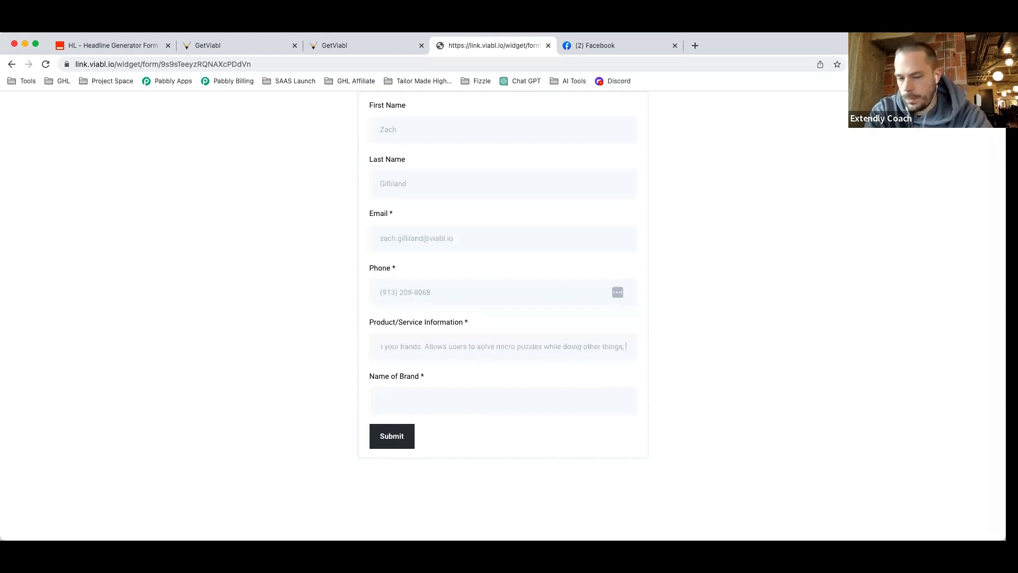
pyautogui.write('providing the')
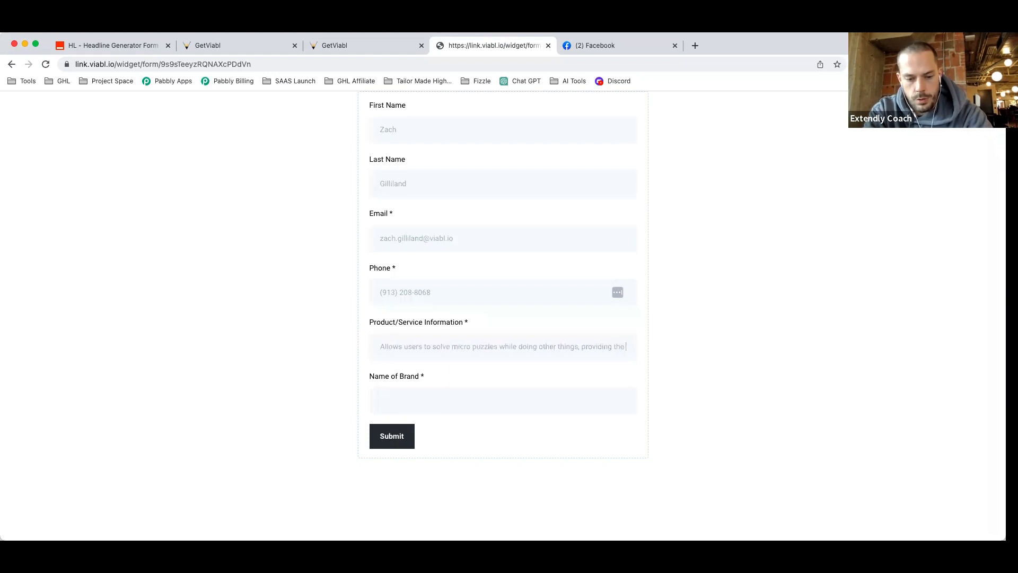
pyautogui.write(' brain with enough stimulation to focus.')
# Enter FidgetNOW as the brand name and submit the form.
pyautogui.click(462, 397)
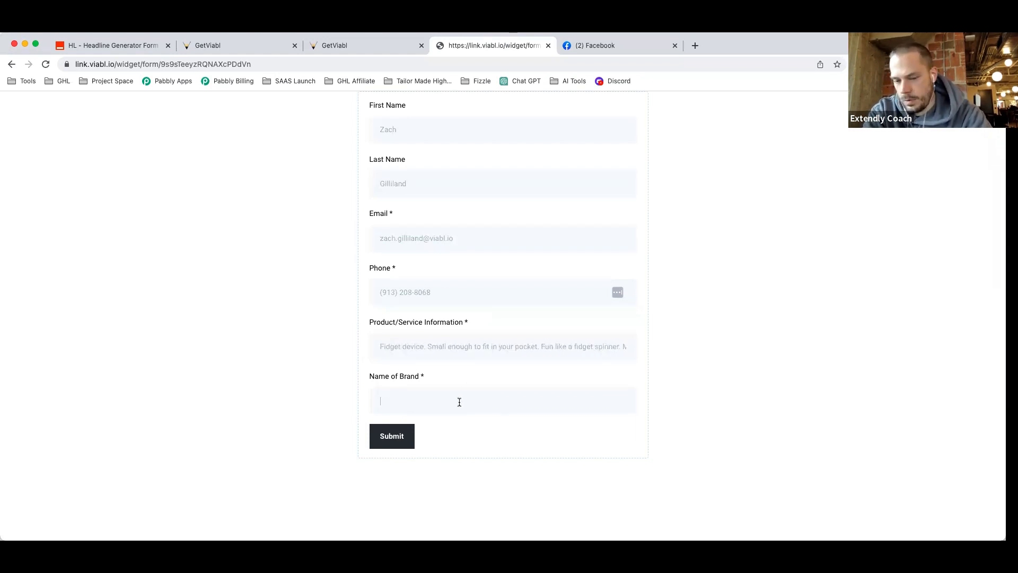
pyautogui.write('FidgetNOW')
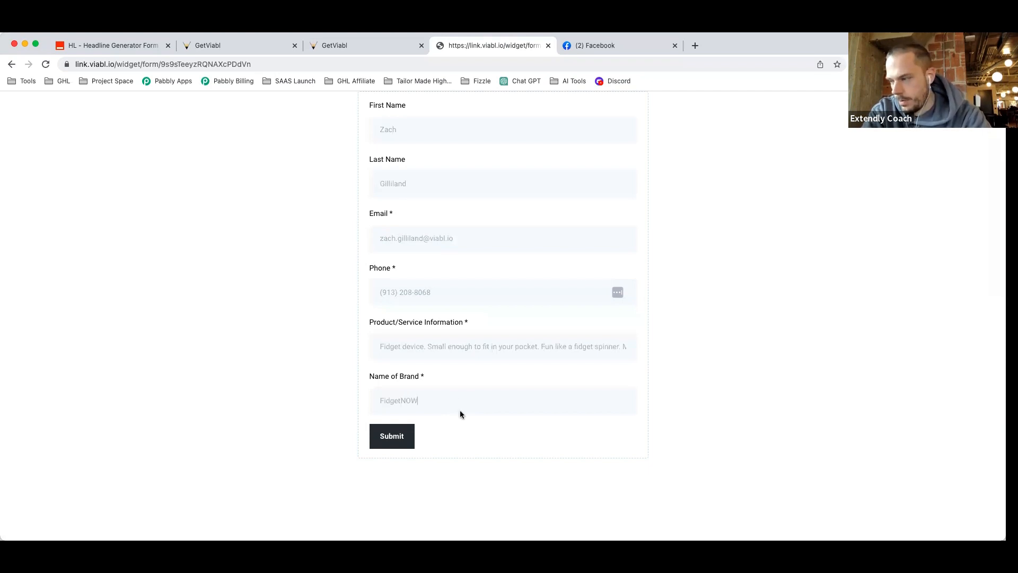
pyautogui.click(376, 435)
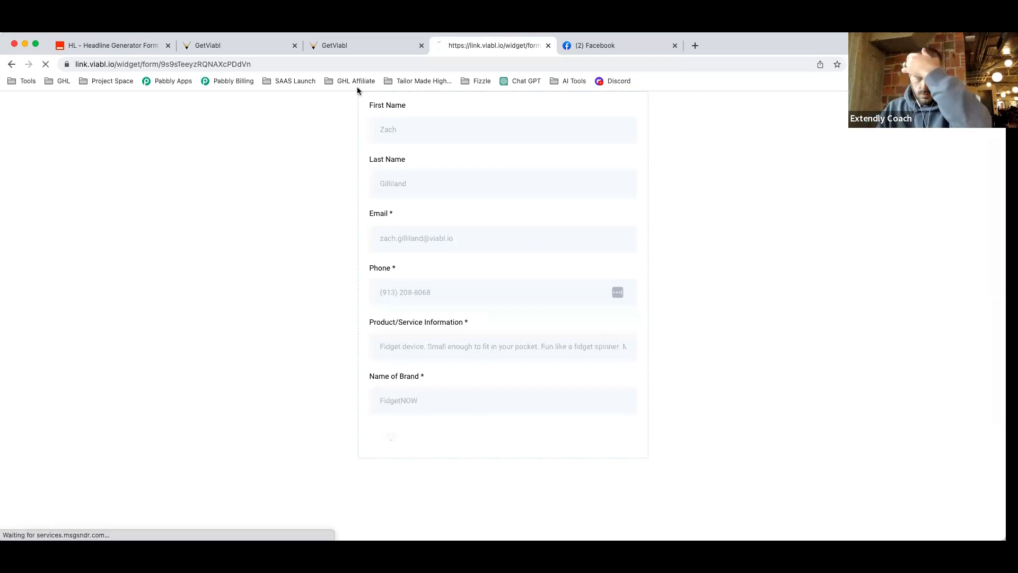
pyautogui.click(339, 48)
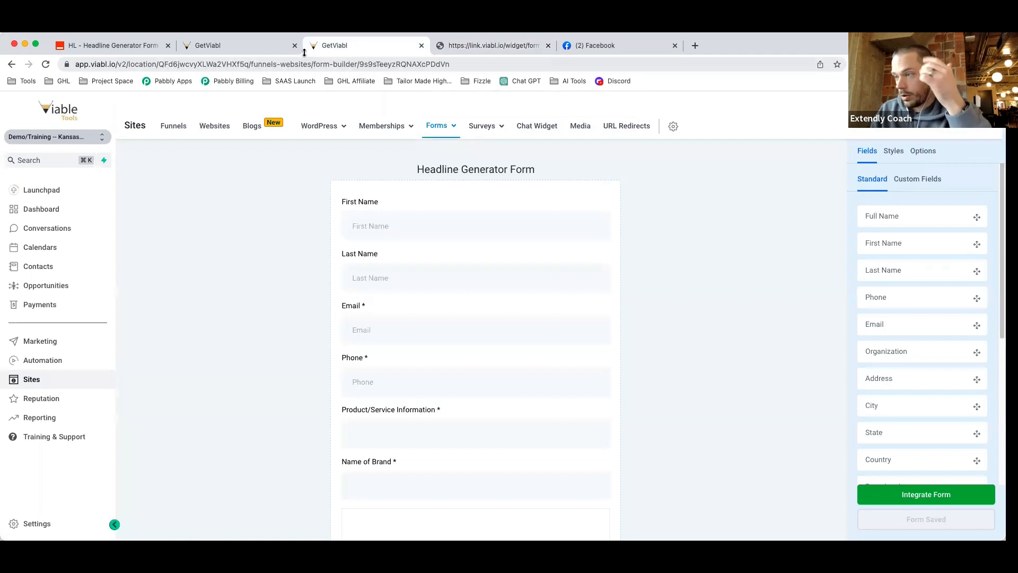
# Check the workflow's Status tab: the test contact is Waiting For Time on the 0.5-minute wait.
pyautogui.click(242, 46)
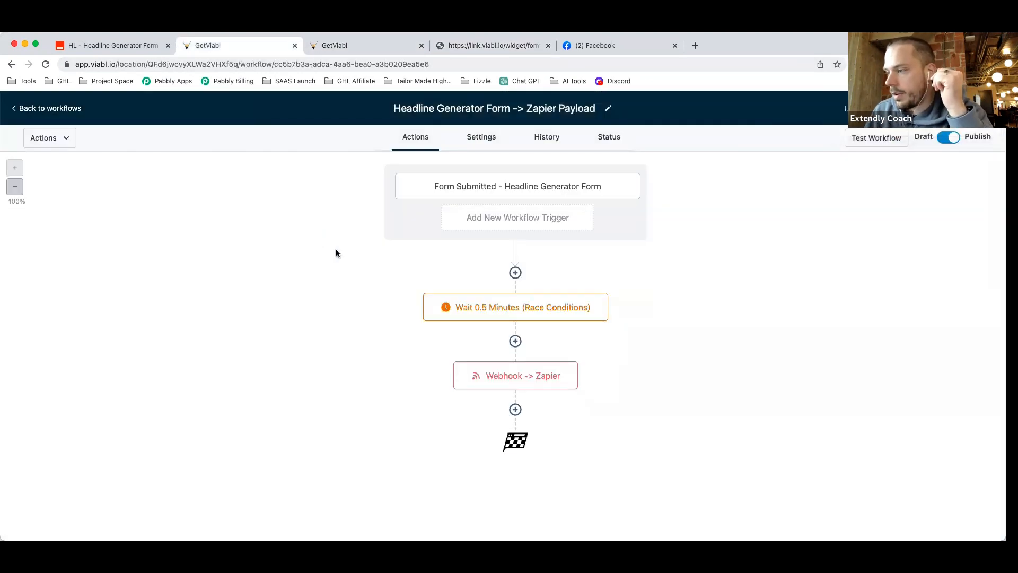
pyautogui.click(606, 137)
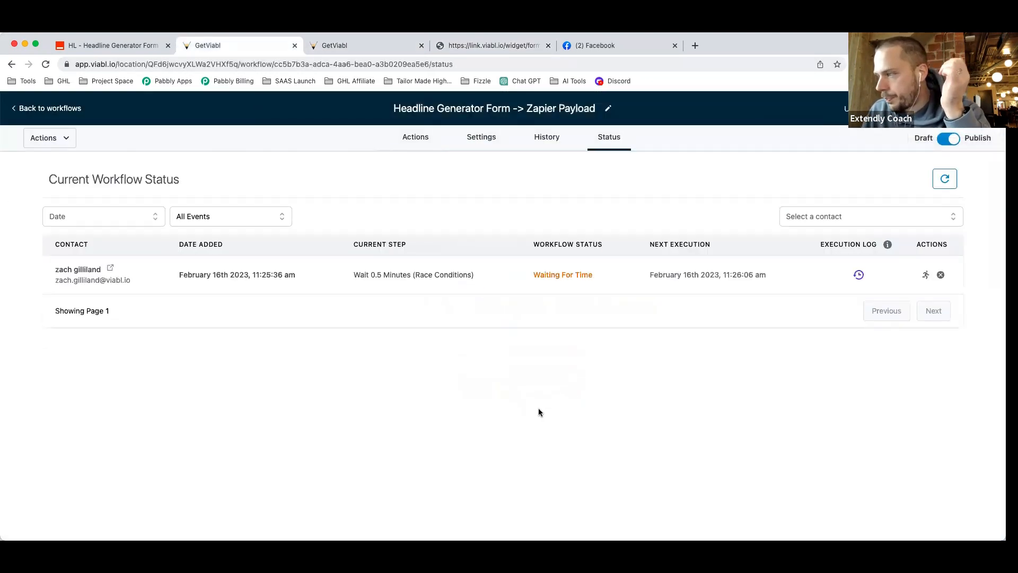
pyautogui.click(414, 147)
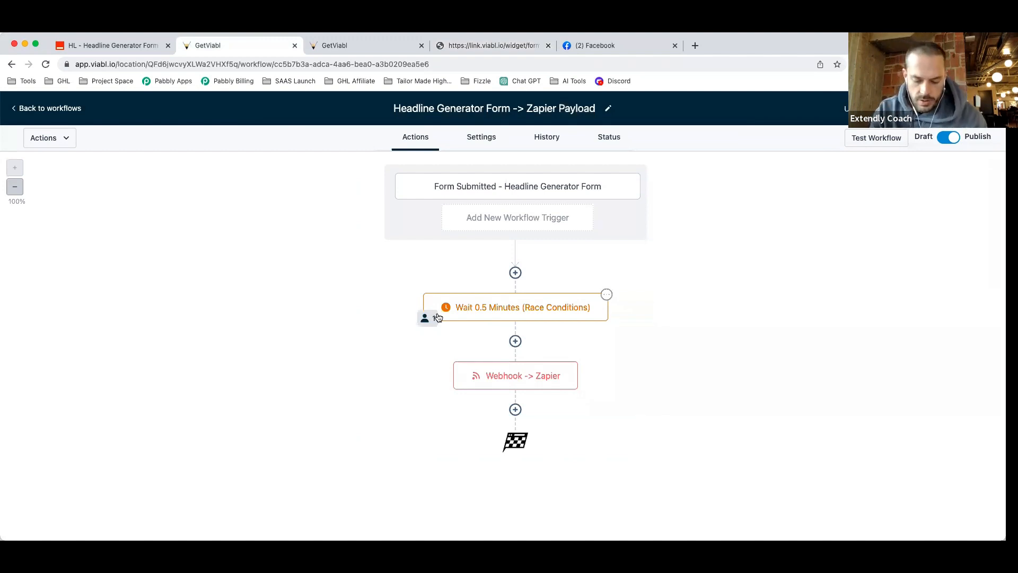
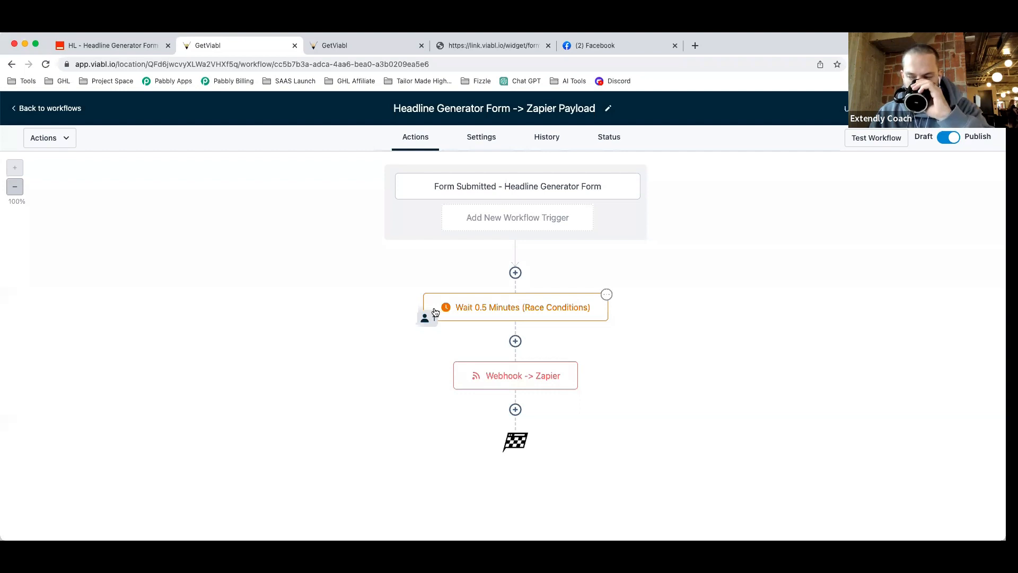
# Open the execution log for the test contact's run from the workflow's Status tab.
pyautogui.click(609, 137)
pyautogui.click(411, 137)
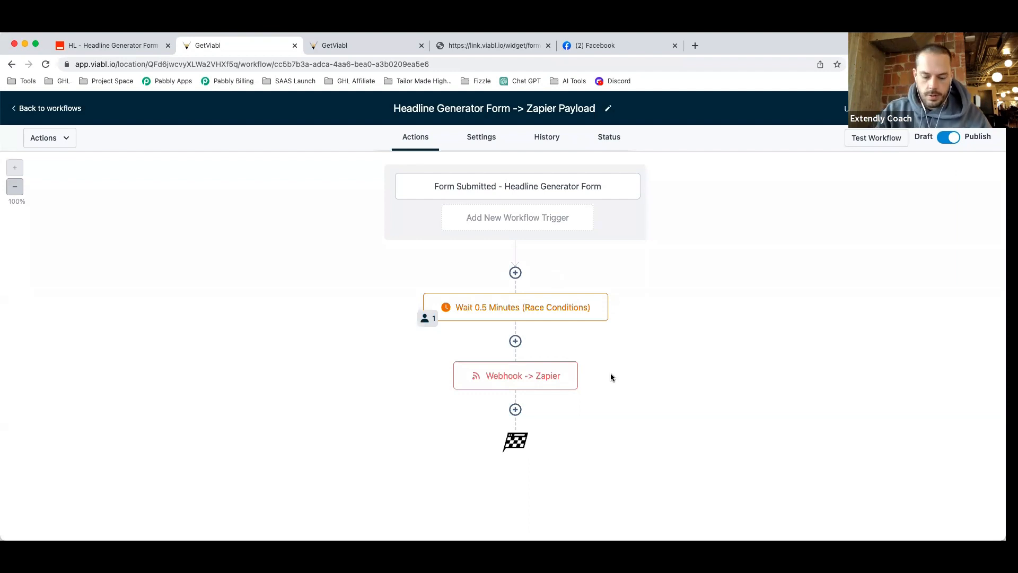
pyautogui.click(614, 141)
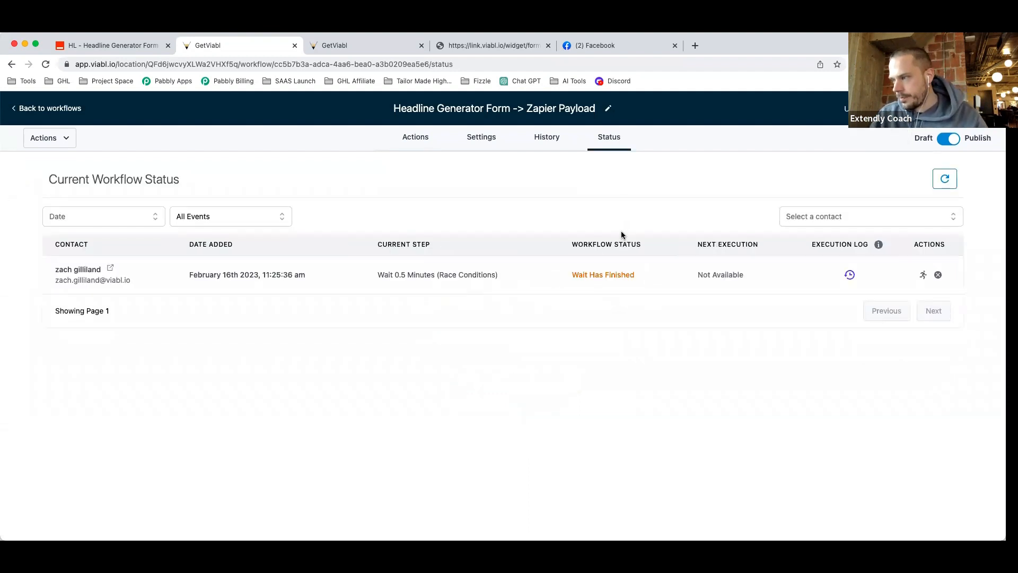
pyautogui.click(425, 140)
pyautogui.click(609, 139)
pyautogui.click(865, 275)
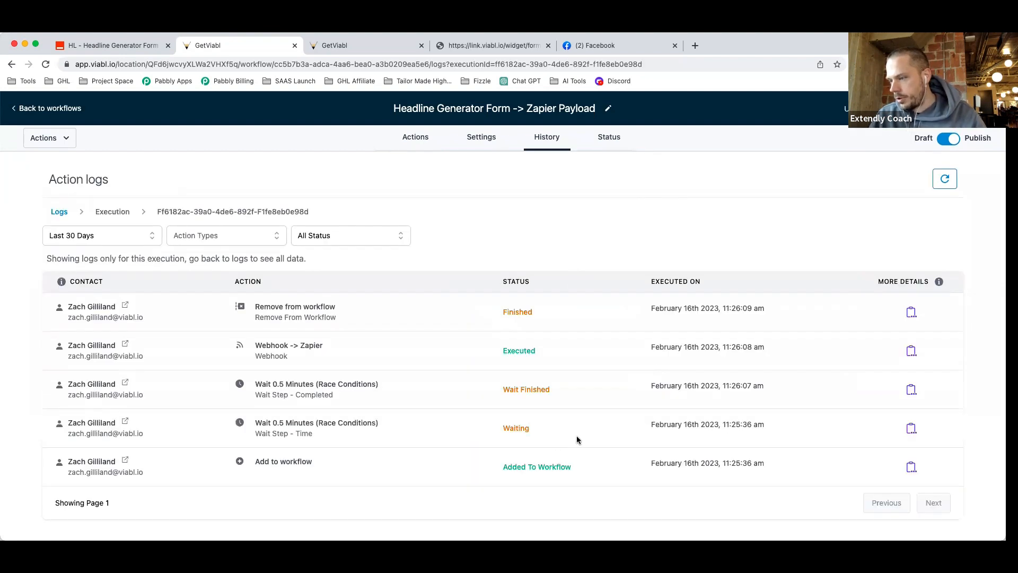
# Review the log's Waiting, Wait Finished and Executed step statuses, then return to Zapier.
pyautogui.moveTo(567, 466); pyautogui.dragTo(512, 466)
pyautogui.moveTo(530, 428); pyautogui.dragTo(503, 427)
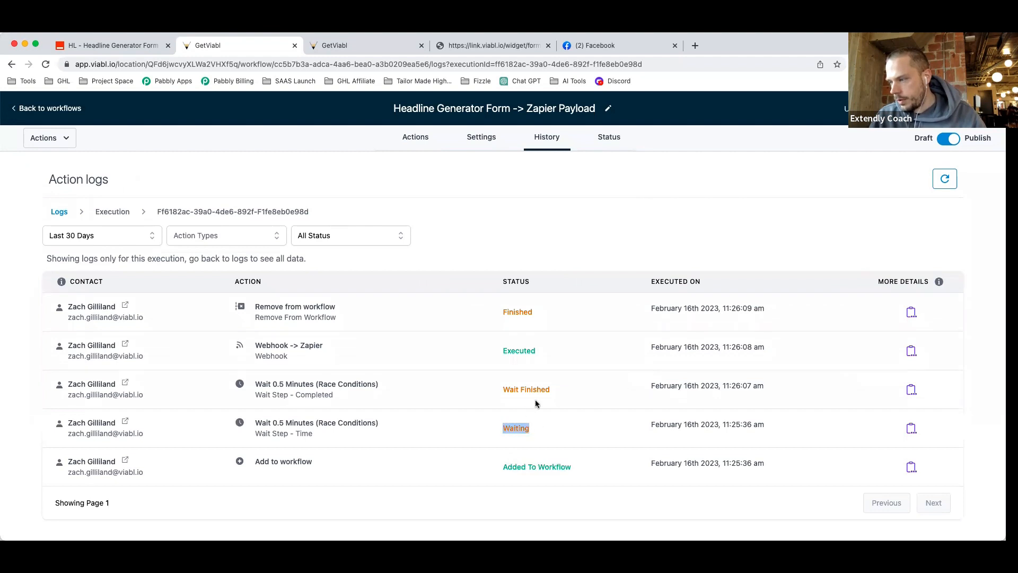
pyautogui.moveTo(543, 392); pyautogui.dragTo(486, 387)
pyautogui.moveTo(535, 348); pyautogui.dragTo(495, 325)
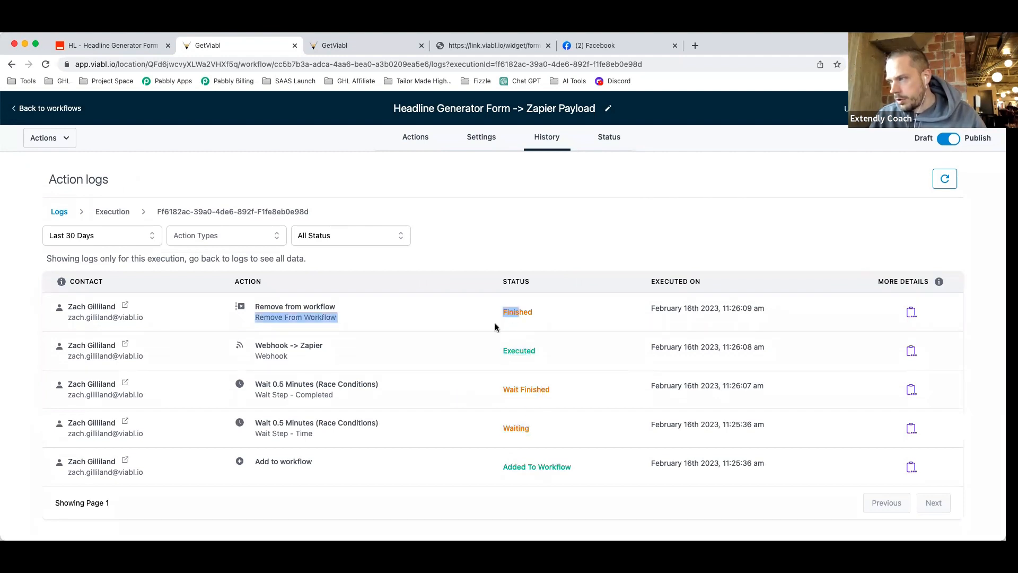
pyautogui.click(539, 310)
pyautogui.click(132, 45)
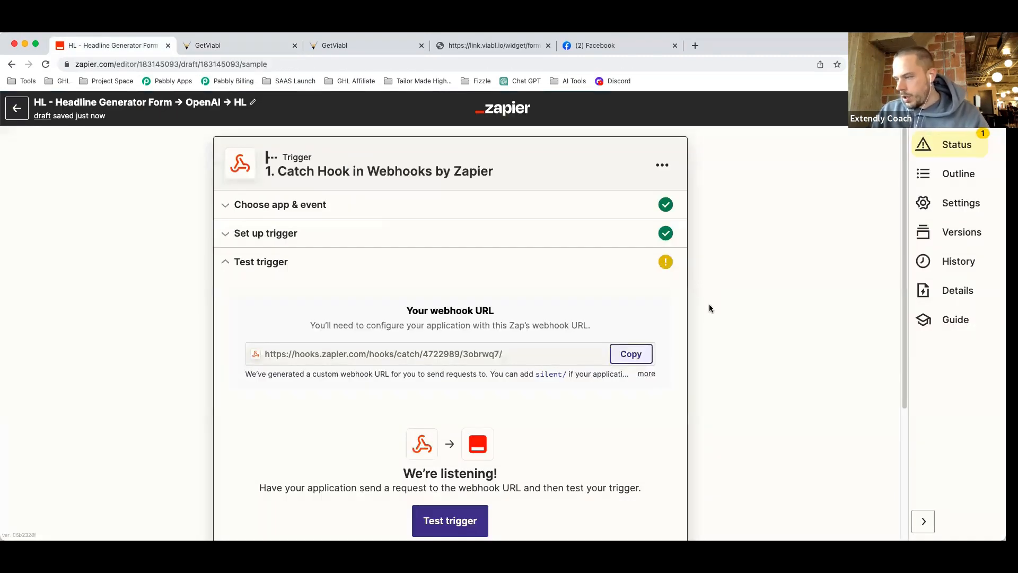
pyautogui.scroll(-2, 703, 320)
pyautogui.click(450, 462)
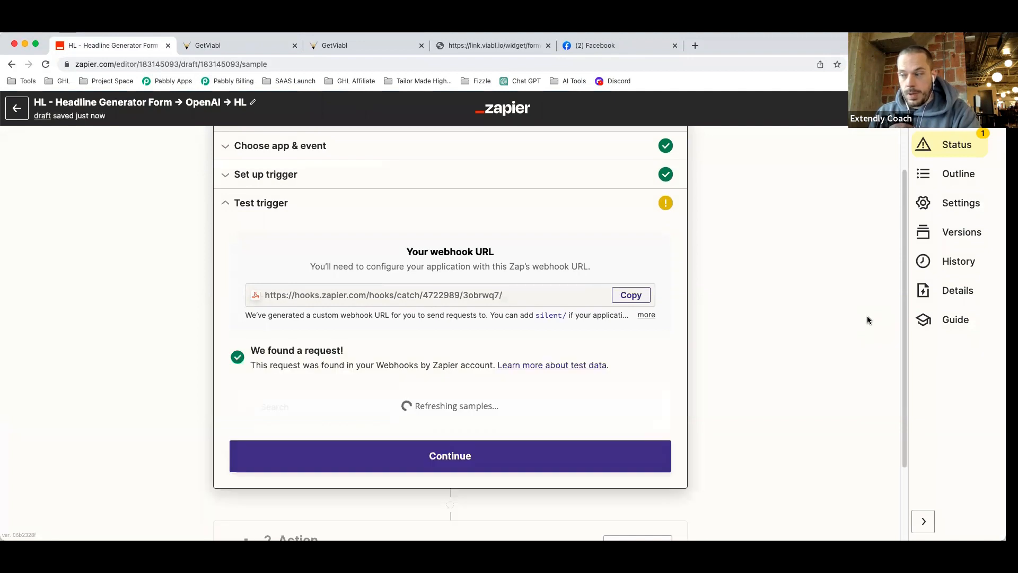
pyautogui.scroll(-1, 462, 408)
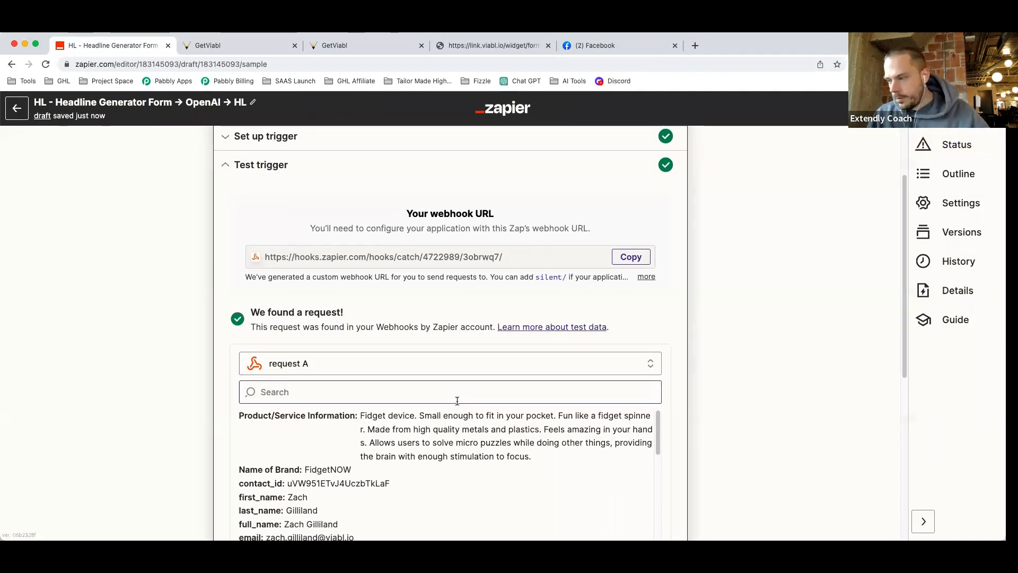
pyautogui.scroll(-1, 466, 424)
pyautogui.scroll(1, 475, 431)
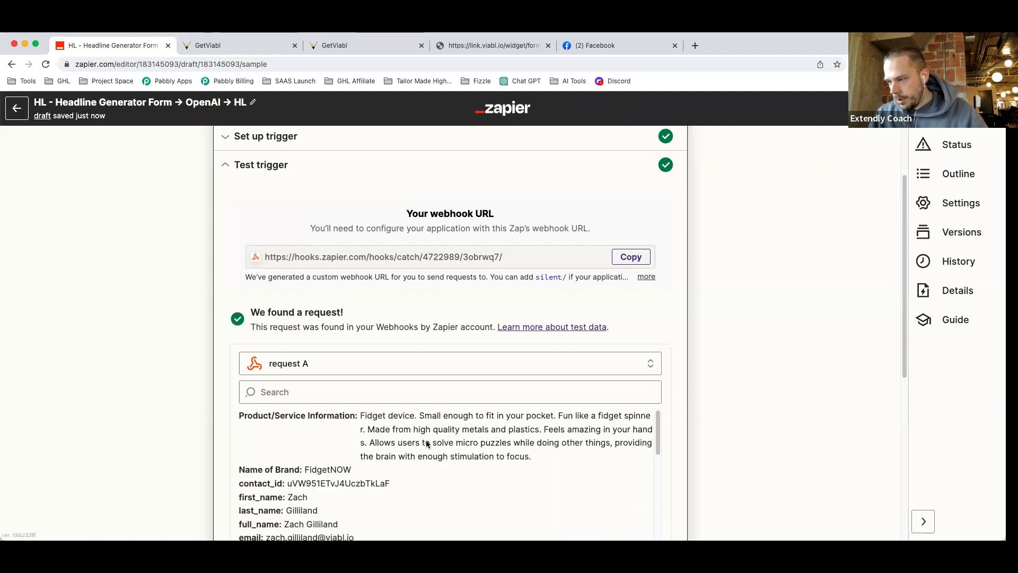
pyautogui.scroll(-3, 708, 395)
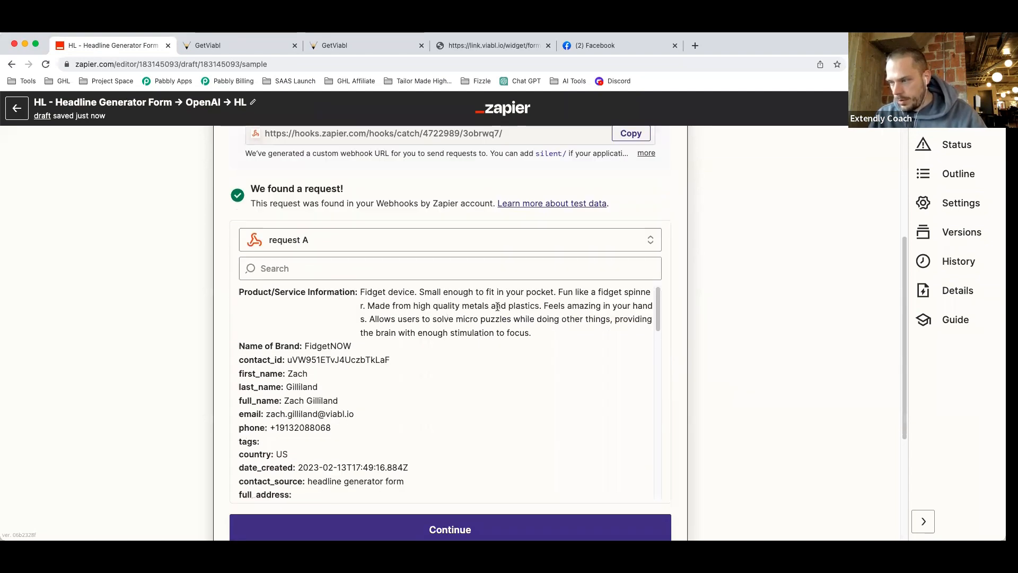
pyautogui.moveTo(359, 293); pyautogui.dragTo(308, 293)
pyautogui.moveTo(352, 345); pyautogui.dragTo(304, 346)
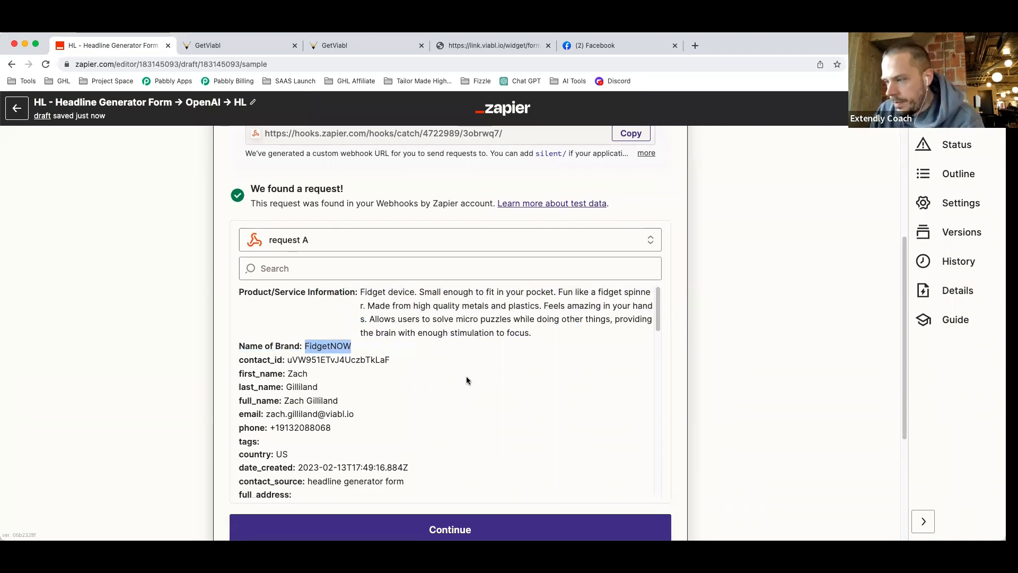
pyautogui.scroll(-2, 449, 428)
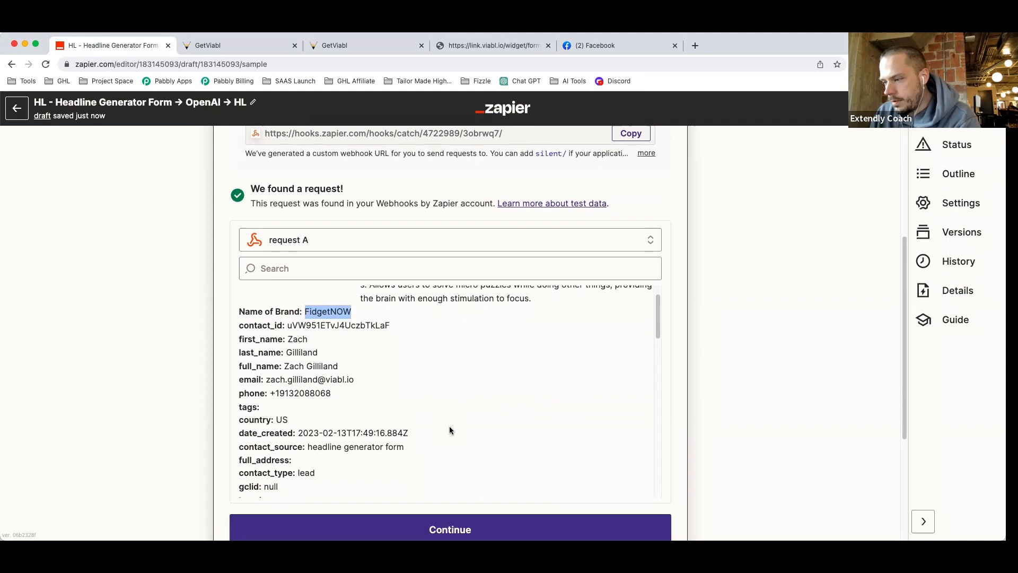
pyautogui.scroll(1, 450, 430)
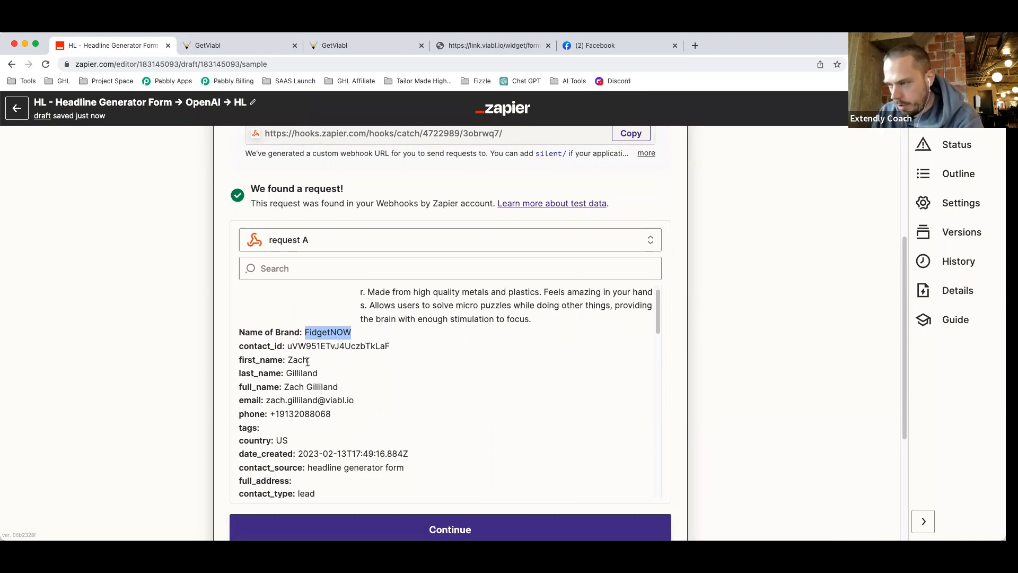
pyautogui.moveTo(285, 346); pyautogui.dragTo(237, 345)
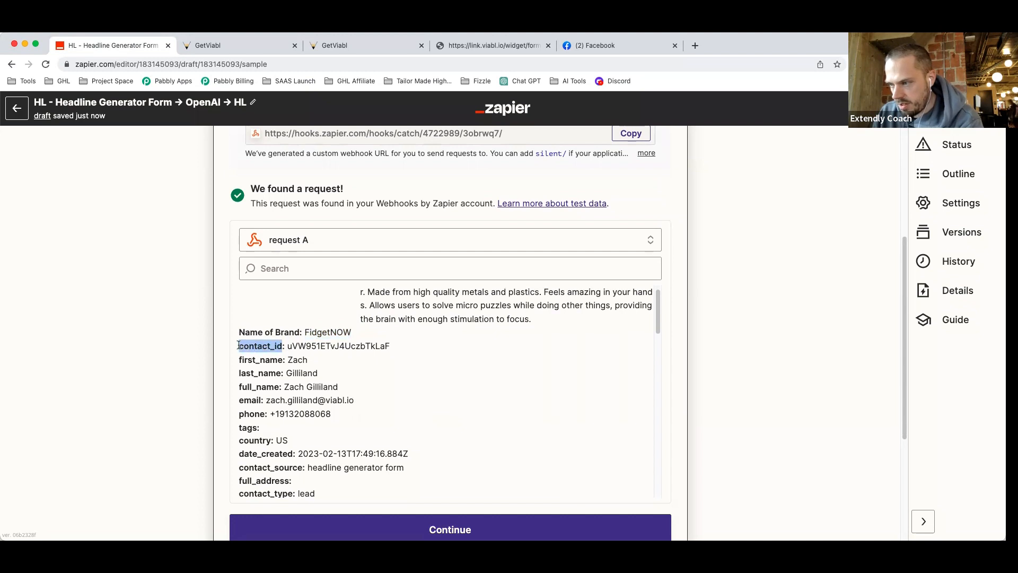
pyautogui.doubleClick(296, 361)
pyautogui.doubleClick(301, 373)
pyautogui.moveTo(338, 386); pyautogui.dragTo(284, 388)
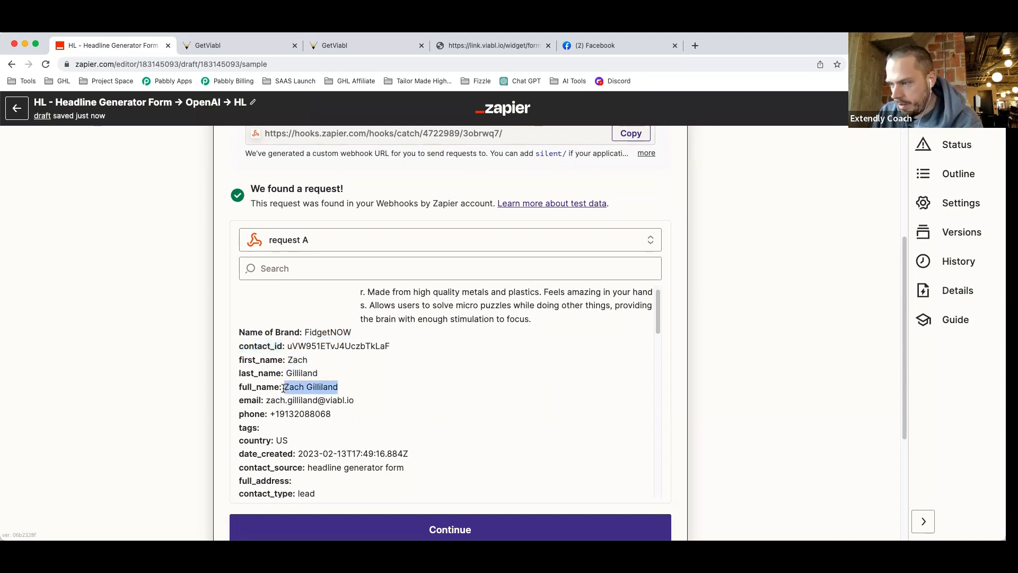
pyautogui.moveTo(355, 401); pyautogui.dragTo(265, 402)
pyautogui.moveTo(332, 414); pyautogui.dragTo(276, 416)
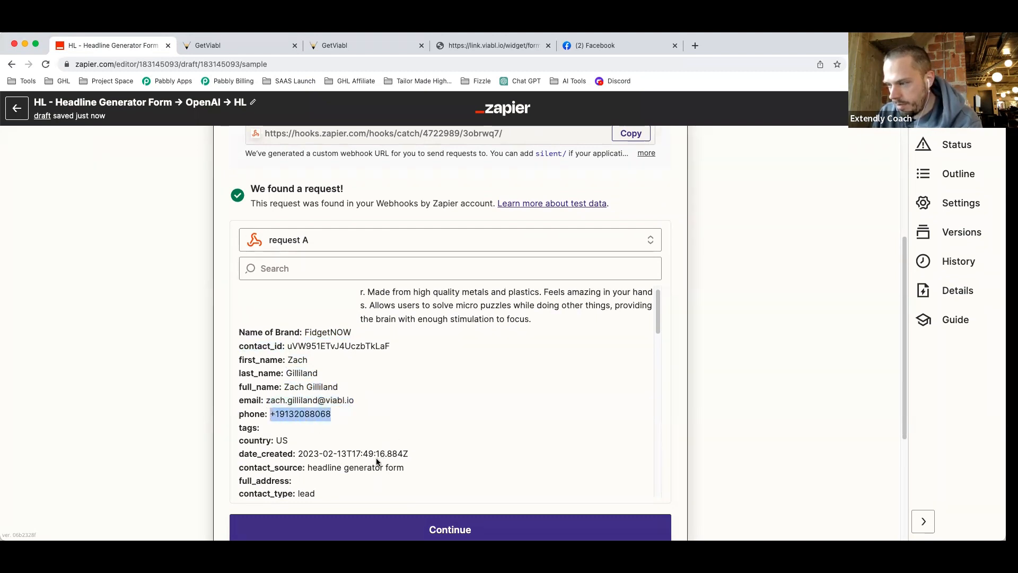
pyautogui.scroll(-2, 343, 454)
pyautogui.scroll(-3, 344, 451)
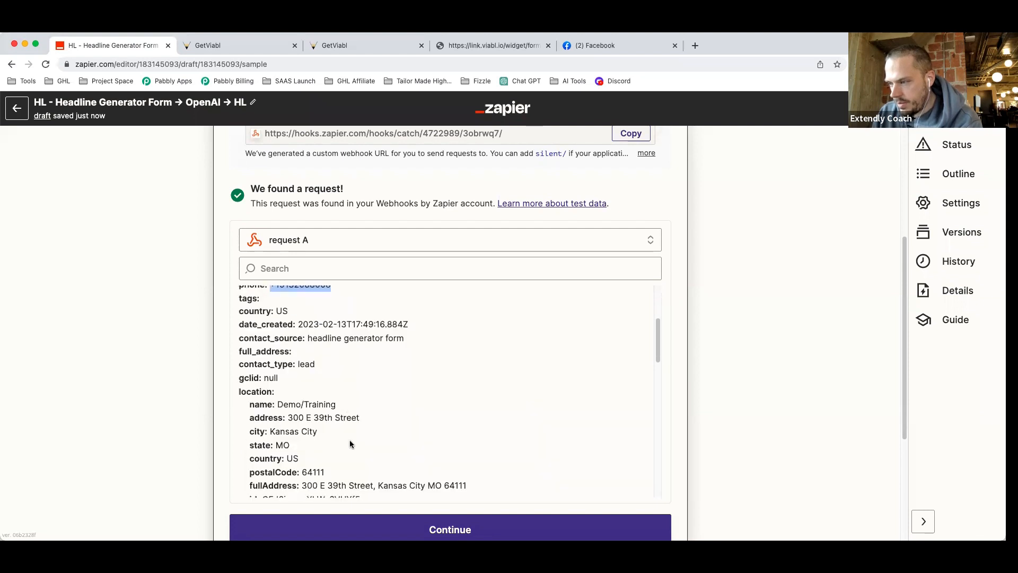
pyautogui.moveTo(410, 325); pyautogui.dragTo(297, 325)
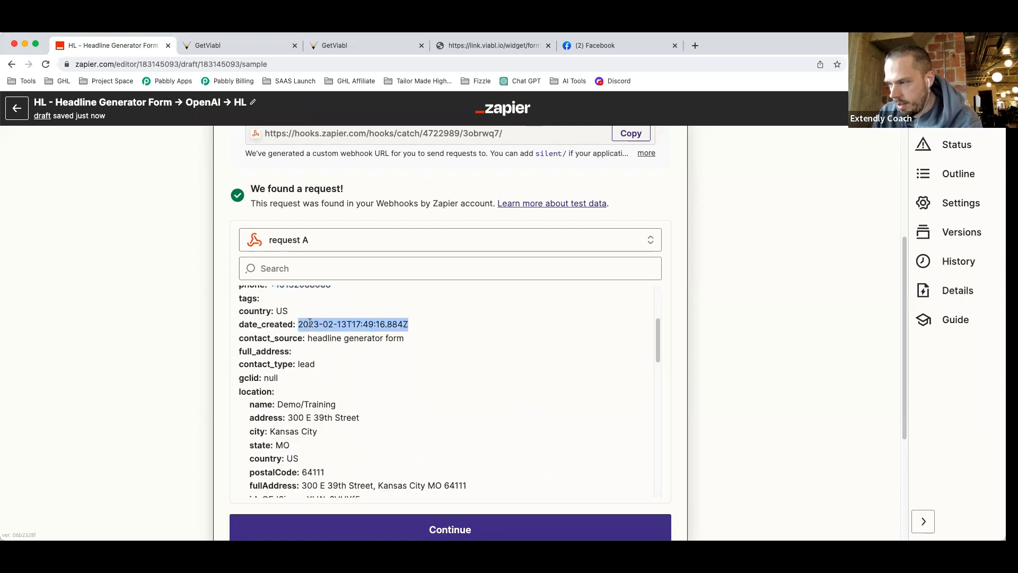
pyautogui.click(280, 337)
pyautogui.moveTo(405, 337); pyautogui.dragTo(307, 338)
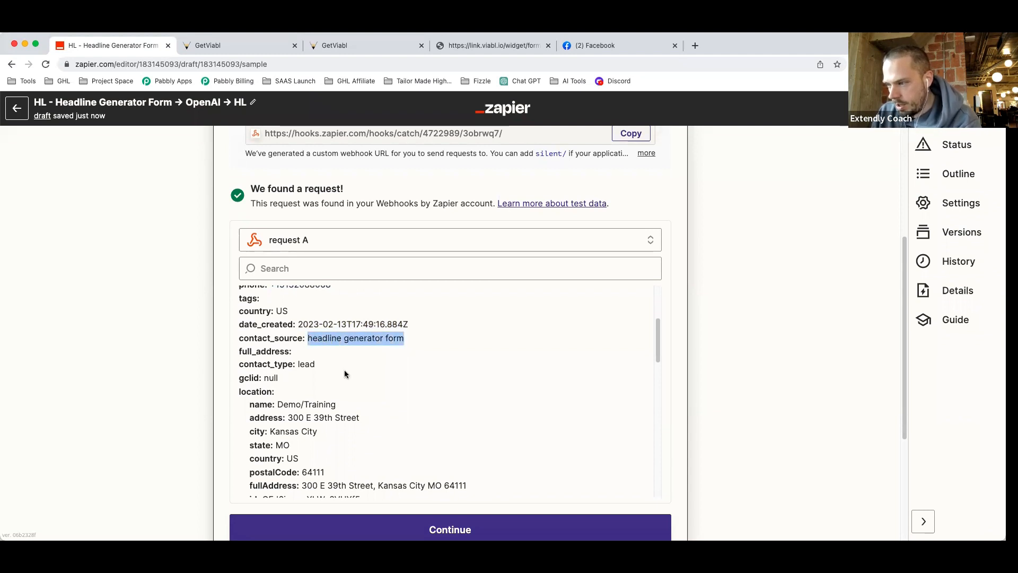
pyautogui.scroll(-3, 339, 383)
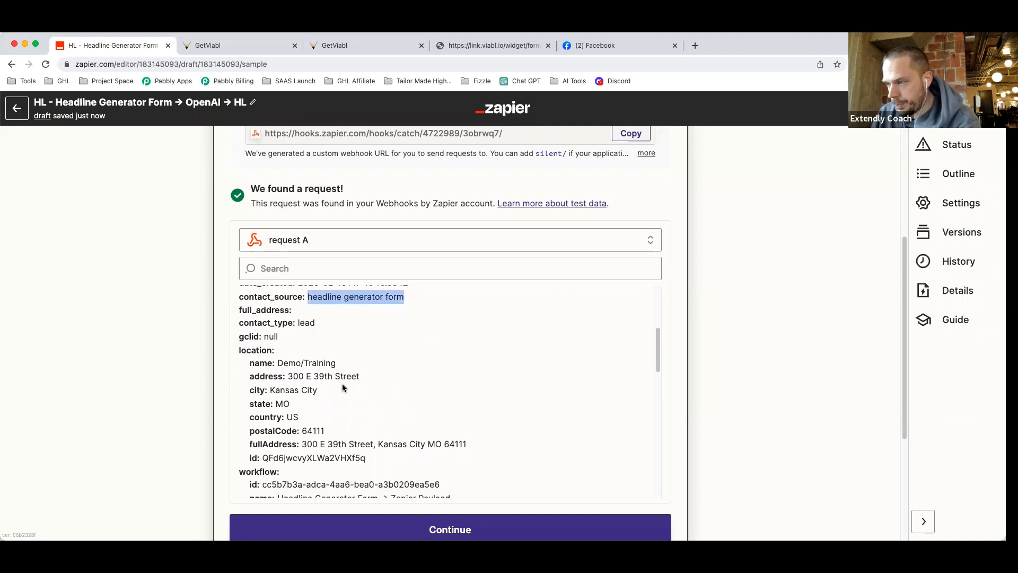
pyautogui.moveTo(237, 329); pyautogui.dragTo(272, 330)
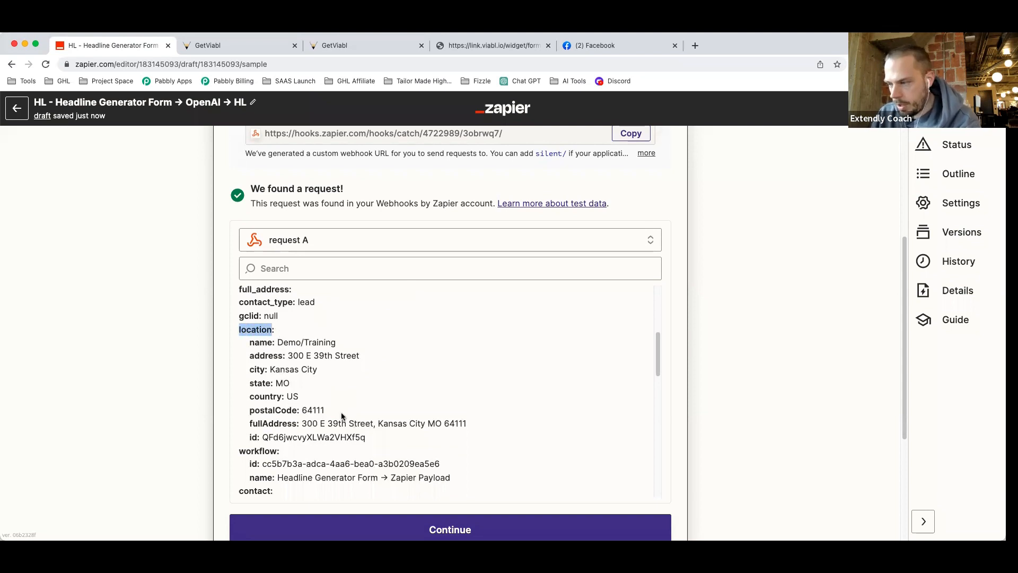
pyautogui.scroll(-5, 360, 417)
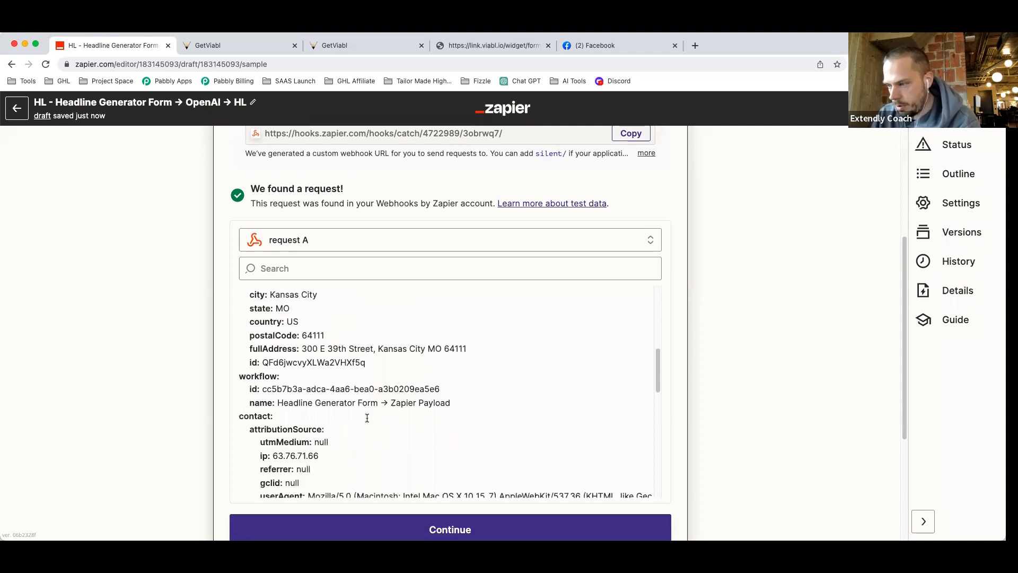
pyautogui.moveTo(442, 364); pyautogui.dragTo(262, 365)
pyautogui.moveTo(459, 379); pyautogui.dragTo(277, 380)
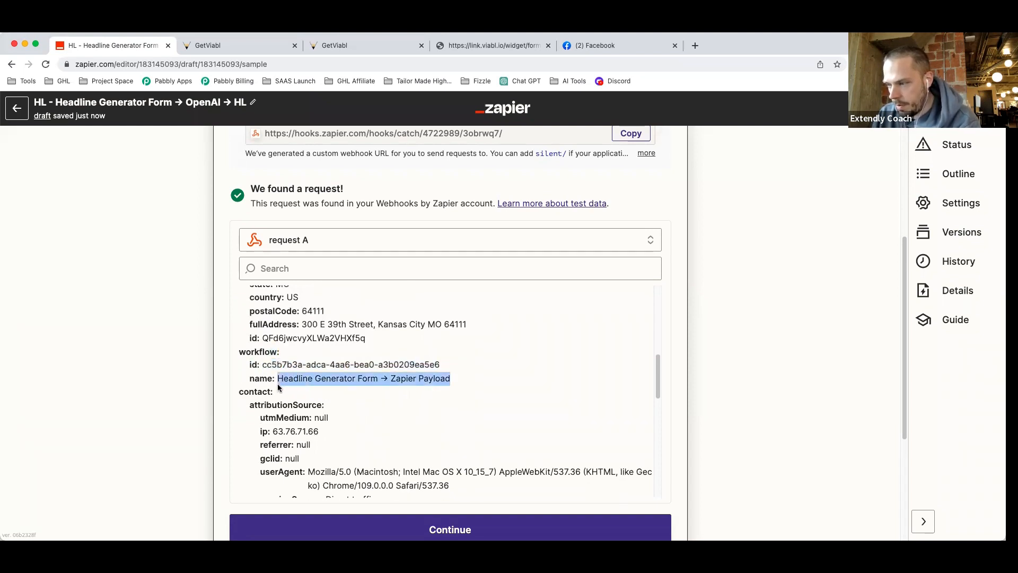
pyautogui.scroll(-3, 368, 384)
pyautogui.scroll(-5, 400, 403)
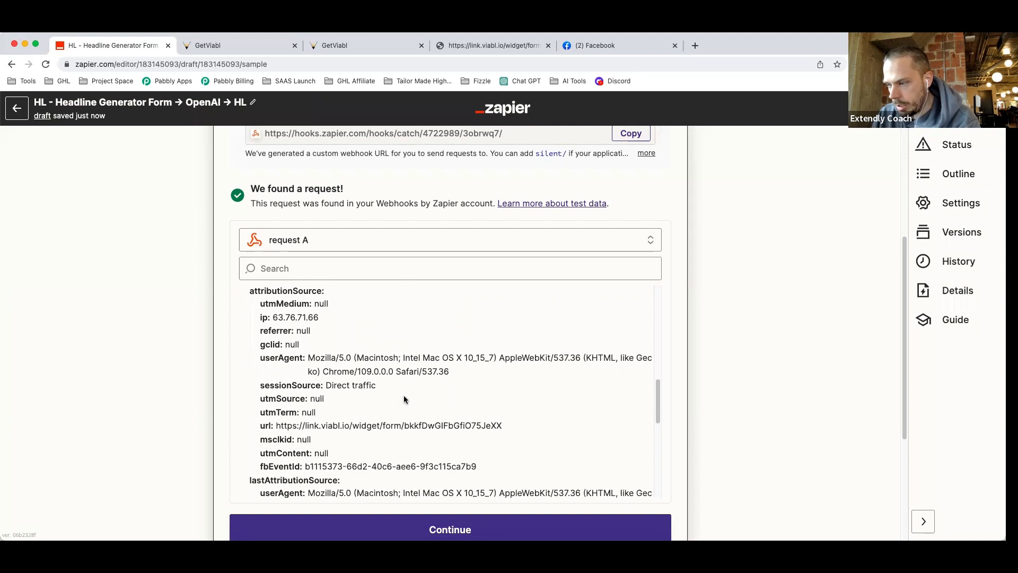
pyautogui.scroll(-4, 406, 397)
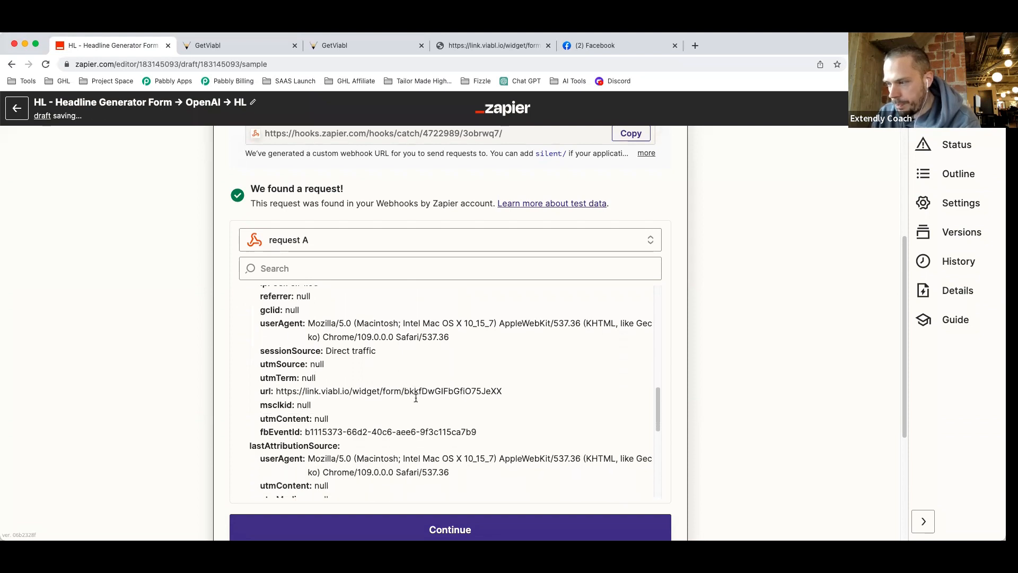
pyautogui.moveTo(507, 338); pyautogui.dragTo(275, 336)
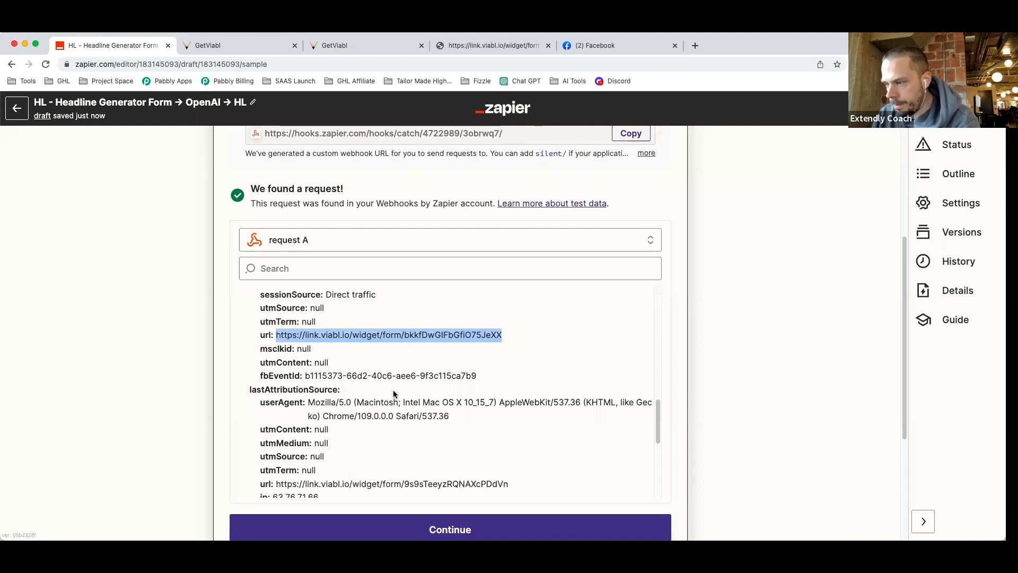
pyautogui.scroll(-5, 393, 390)
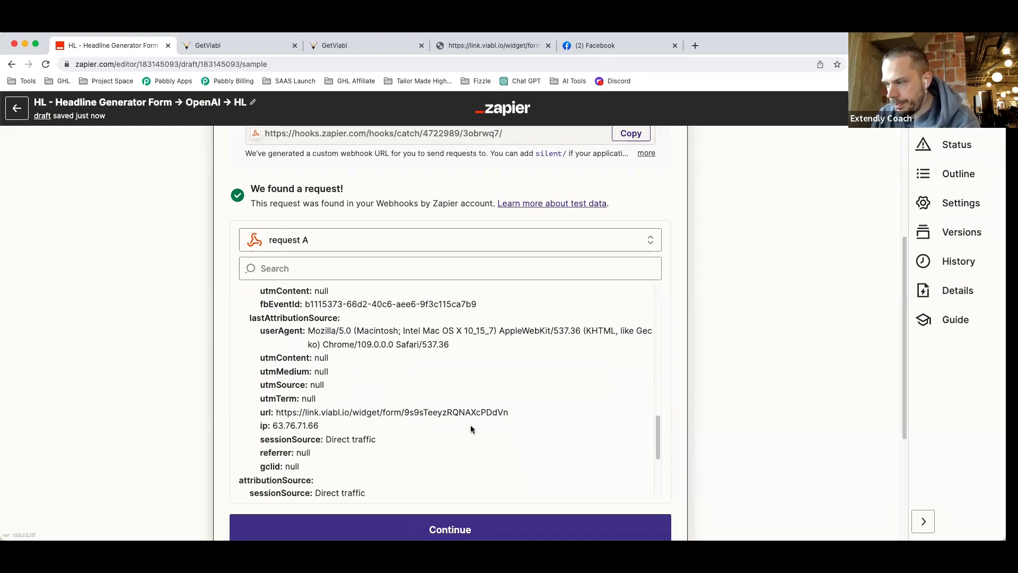
pyautogui.scroll(-7, 472, 427)
pyautogui.scroll(-4, 474, 432)
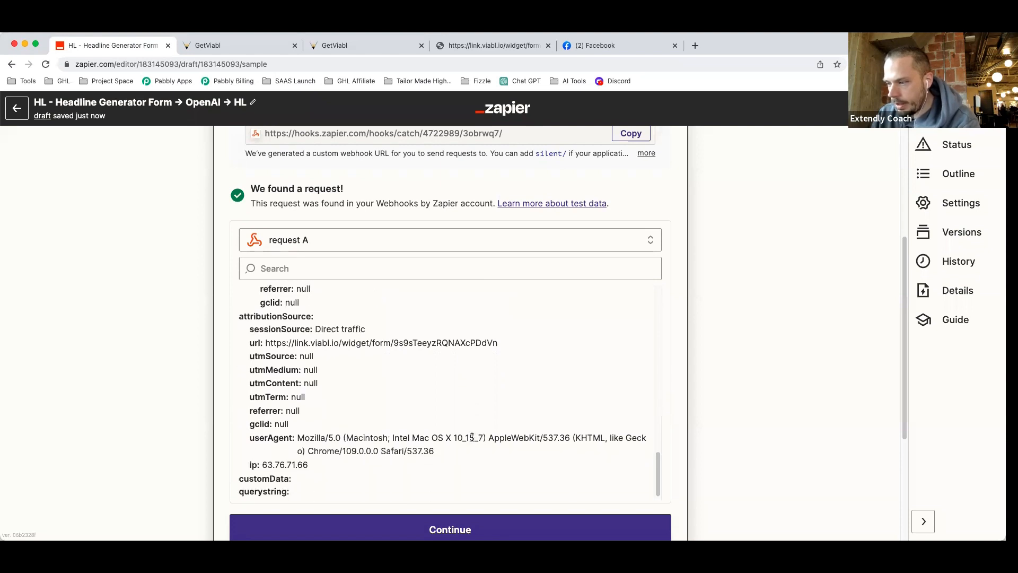
pyautogui.moveTo(436, 452); pyautogui.dragTo(300, 438)
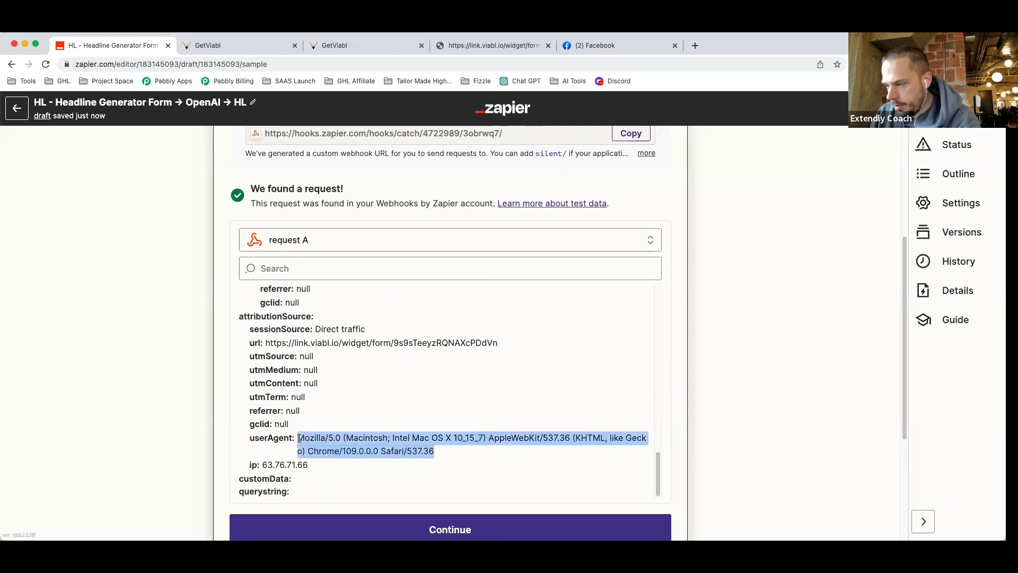
pyautogui.scroll(15, 451, 391)
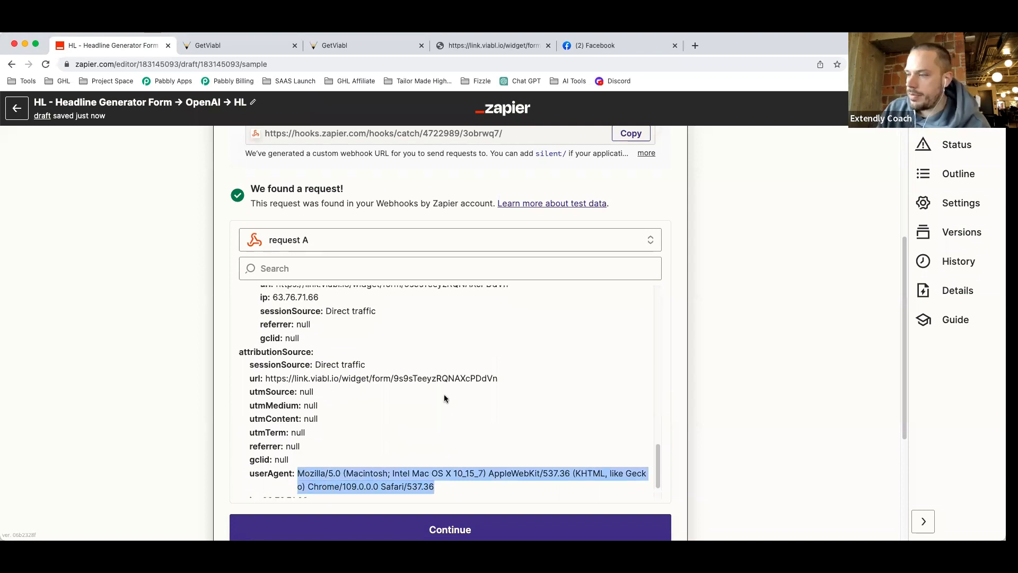
pyautogui.scroll(5, 409, 405)
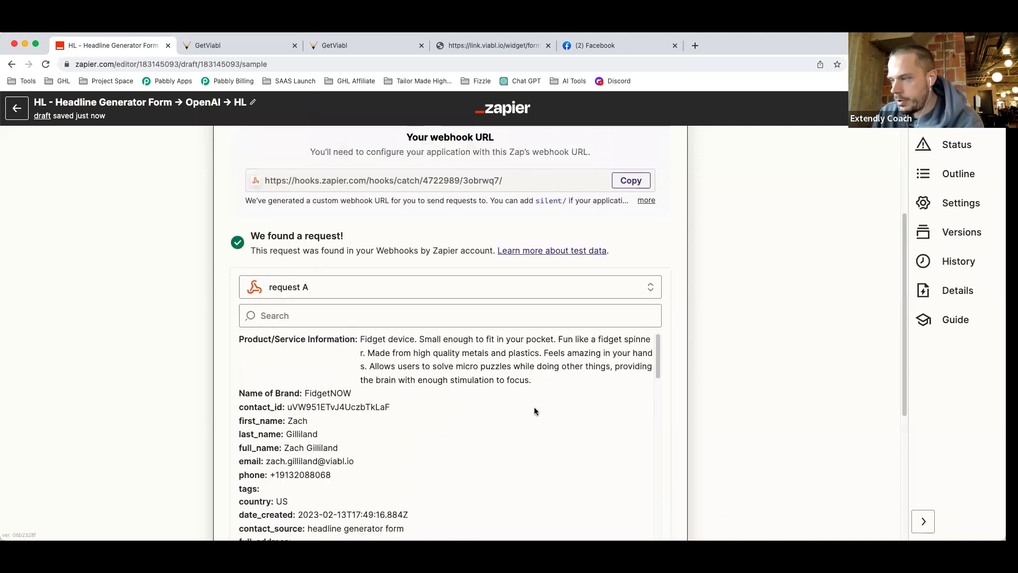
pyautogui.scroll(-1, 725, 367)
pyautogui.scroll(-1, 725, 367)
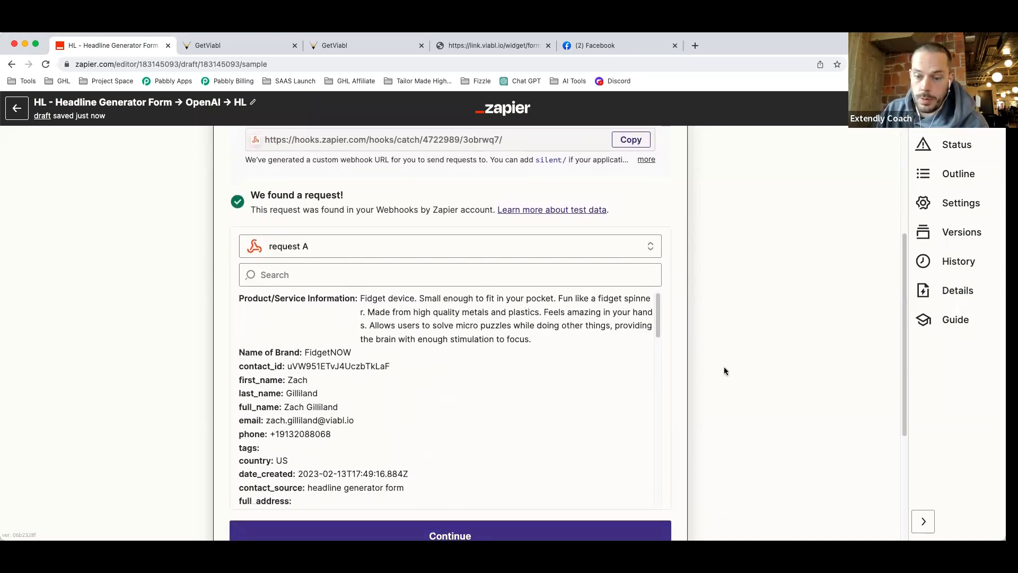
pyautogui.click(242, 46)
pyautogui.click(403, 147)
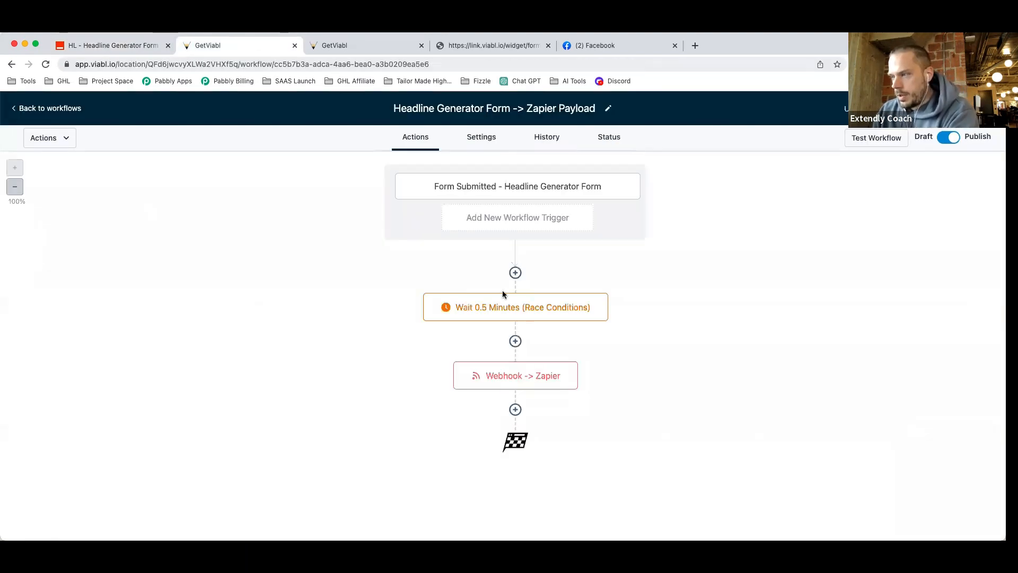
pyautogui.click(513, 381)
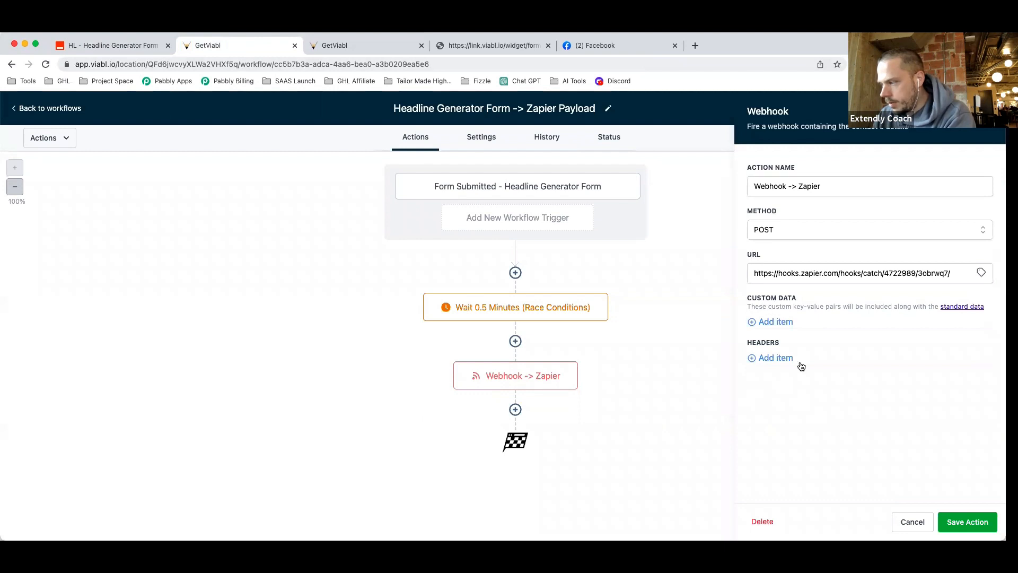
pyautogui.click(901, 523)
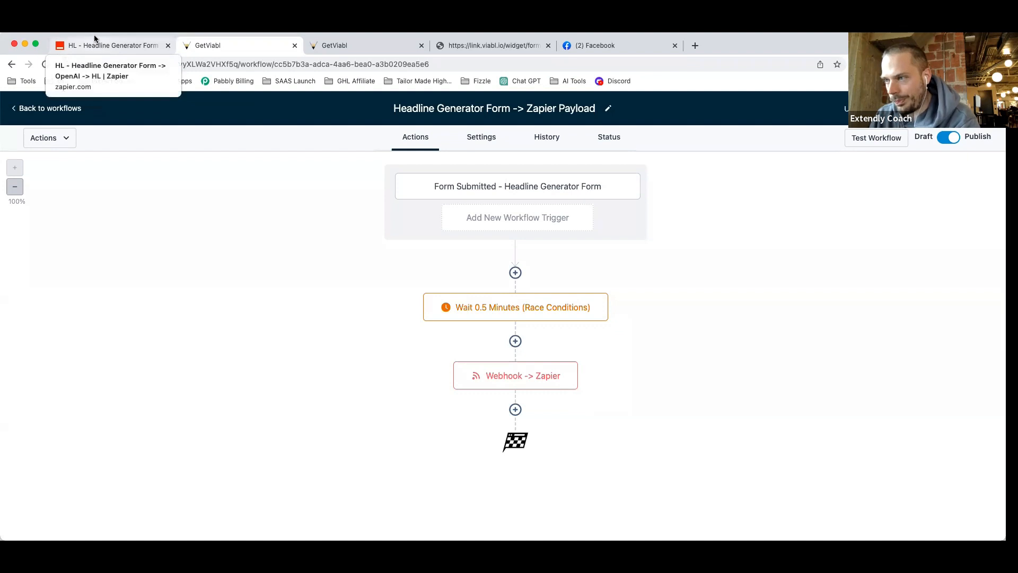
pyautogui.click(87, 45)
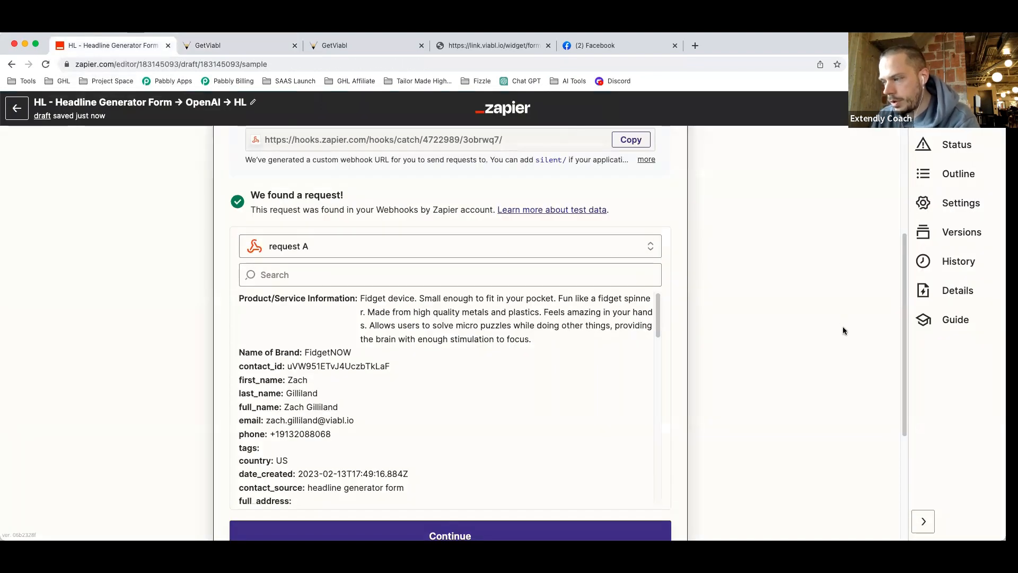
# Add an action after the webhook trigger using OpenAI (Makers of ChatGPT).
pyautogui.scroll(-4, 819, 321)
pyautogui.click(425, 331)
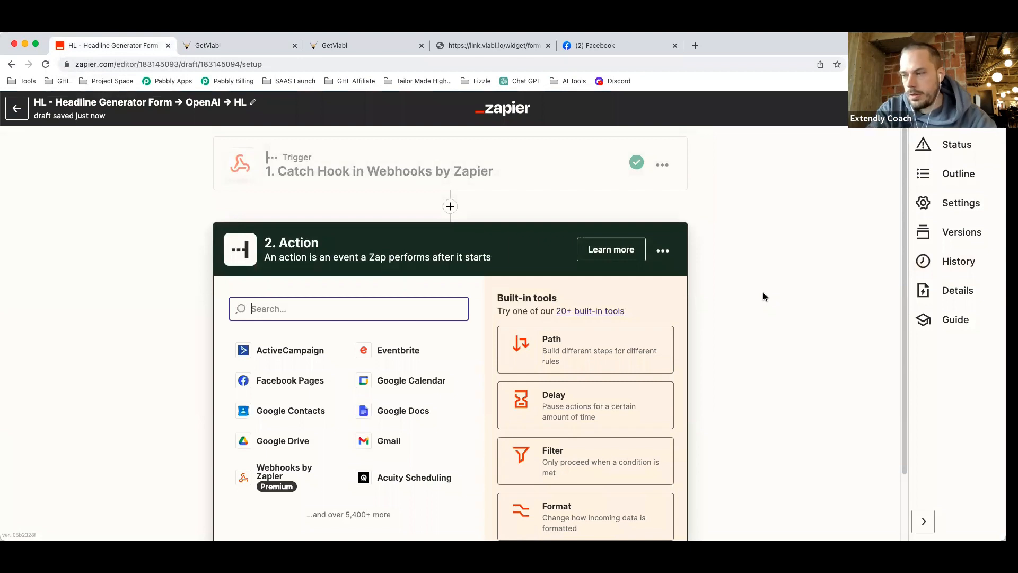
pyautogui.write('open')
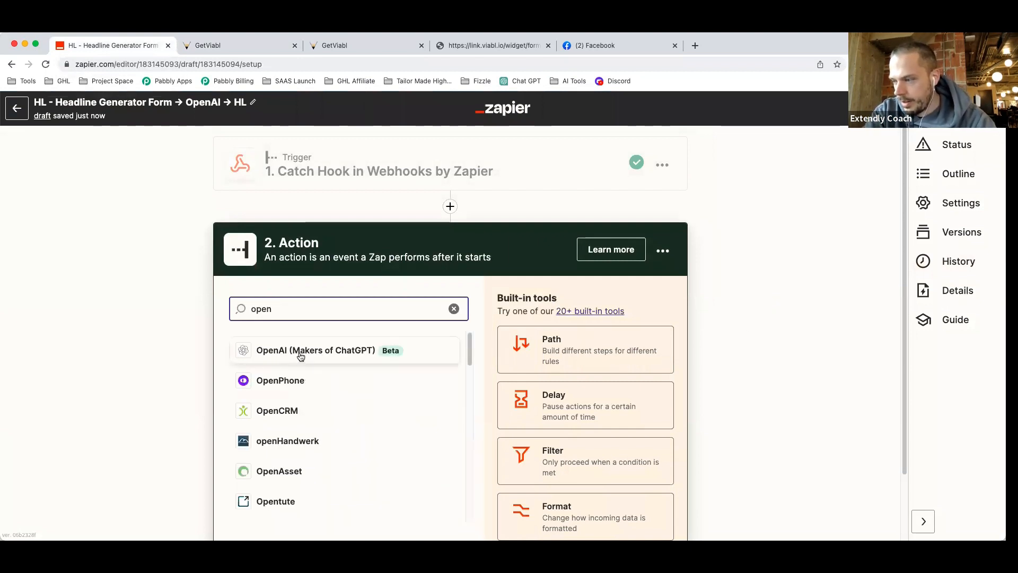
pyautogui.click(378, 360)
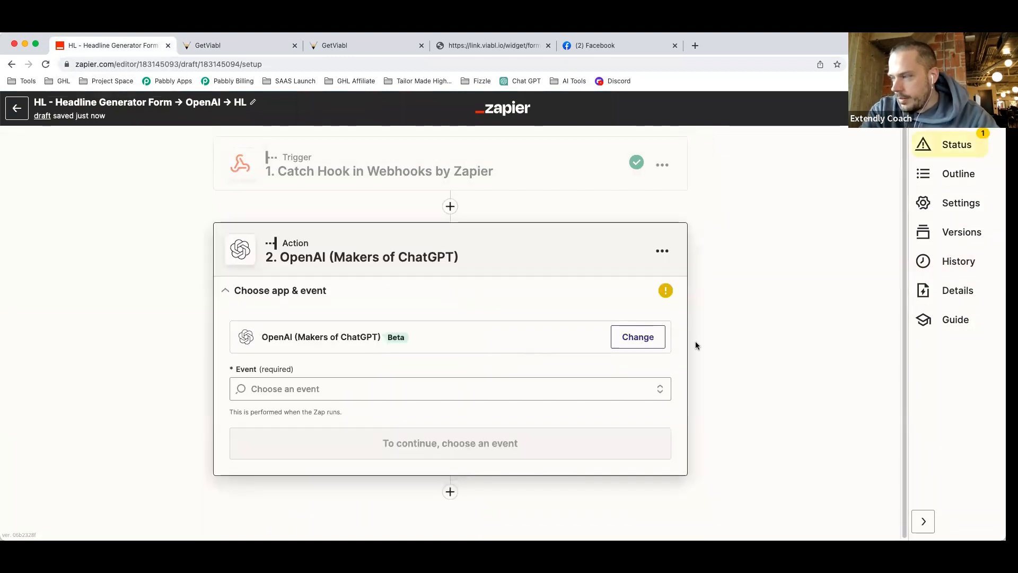
# Set the OpenAI action's event to Send Prompt and continue.
pyautogui.click(282, 390)
pyautogui.scroll(-2, 173, 412)
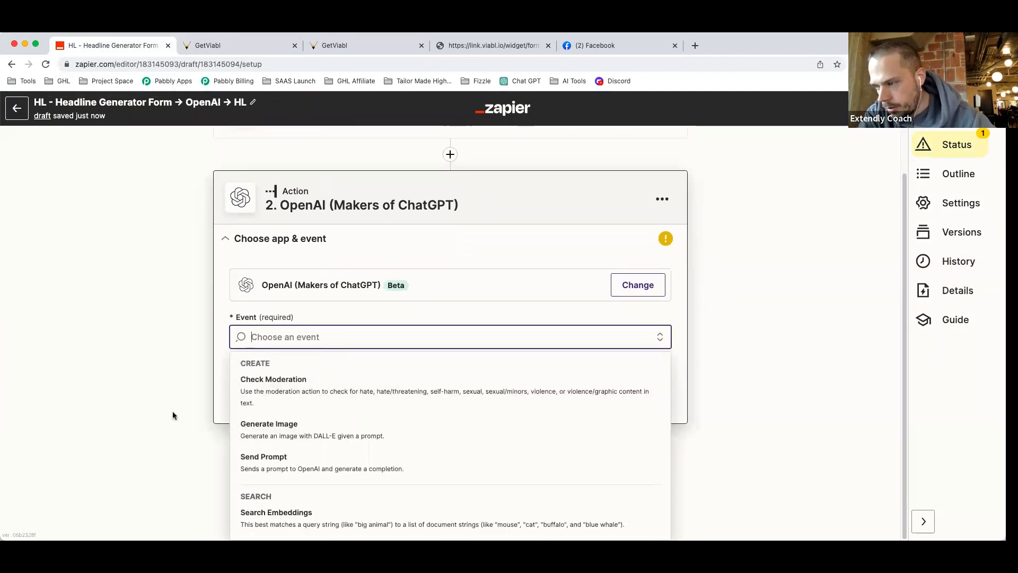
pyautogui.click(276, 469)
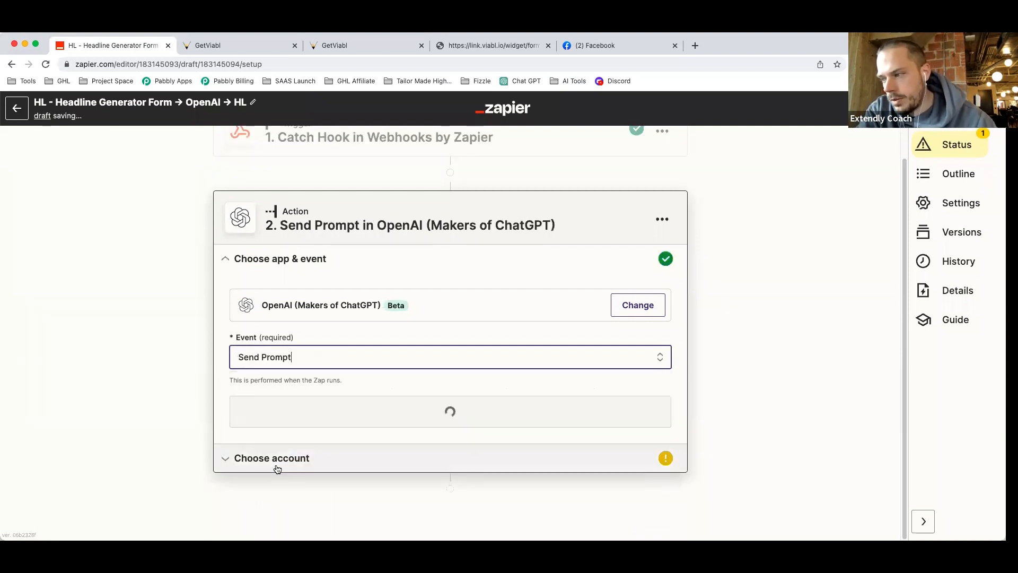
pyautogui.click(338, 418)
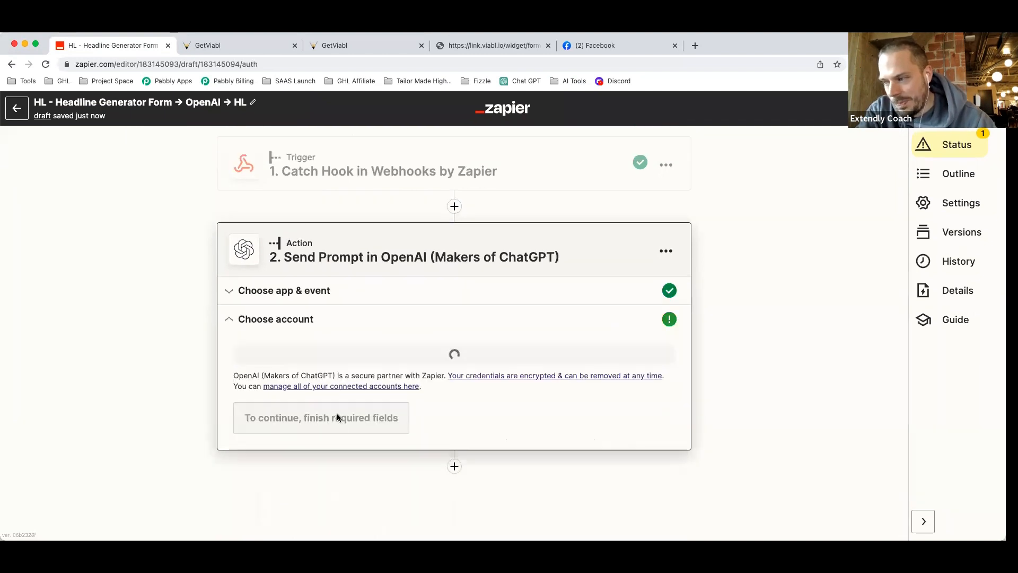
# Connect the existing OpenAI account and start the Send Prompt action's Prompt field.
pyautogui.click(312, 376)
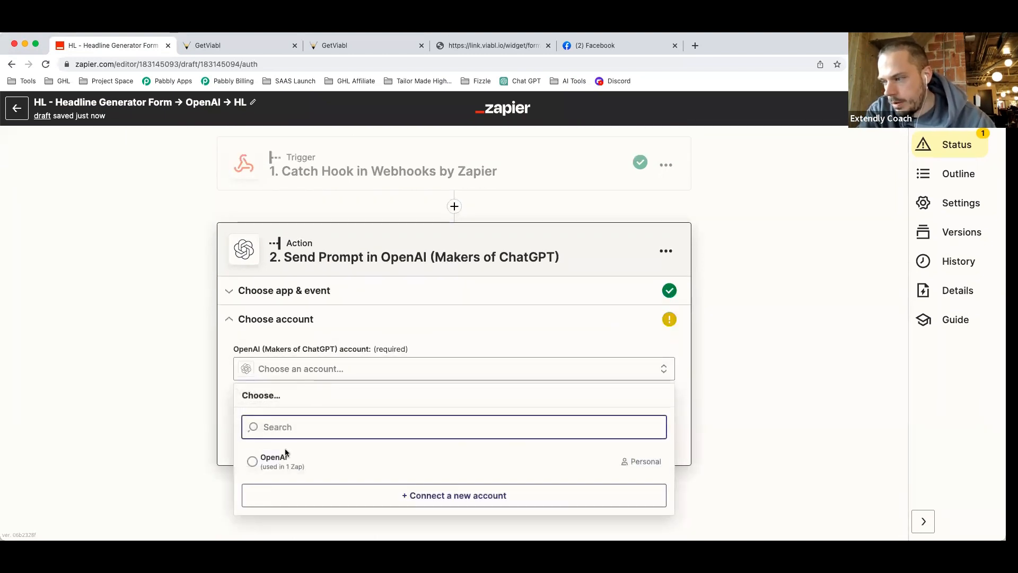
pyautogui.click(284, 461)
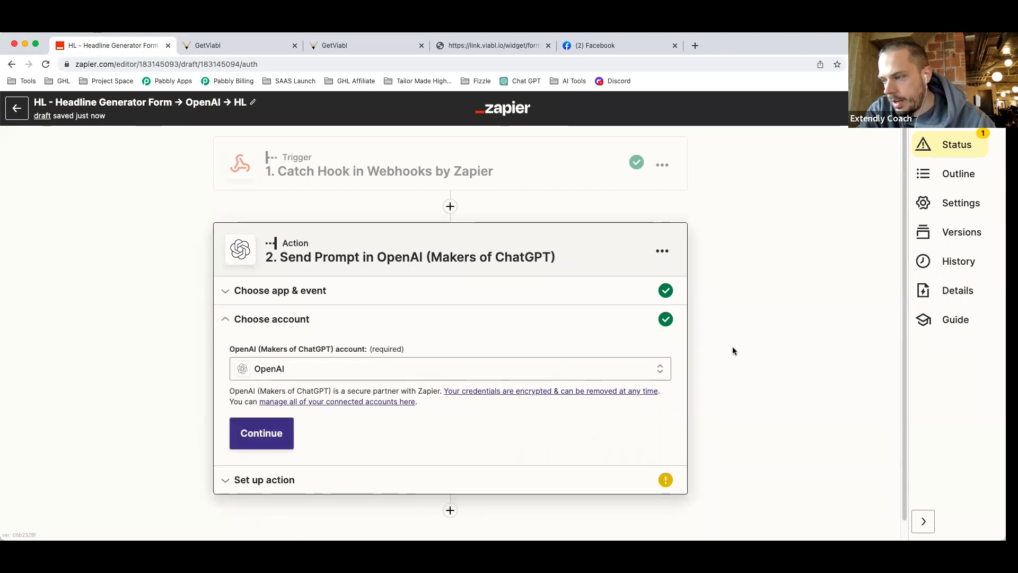
pyautogui.click(261, 433)
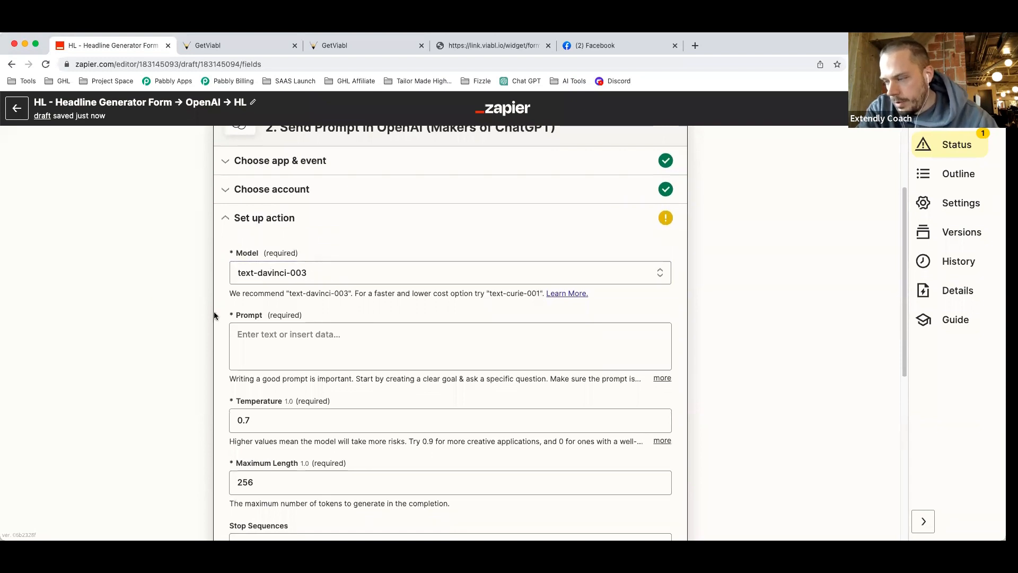
pyautogui.scroll(-2, 236, 316)
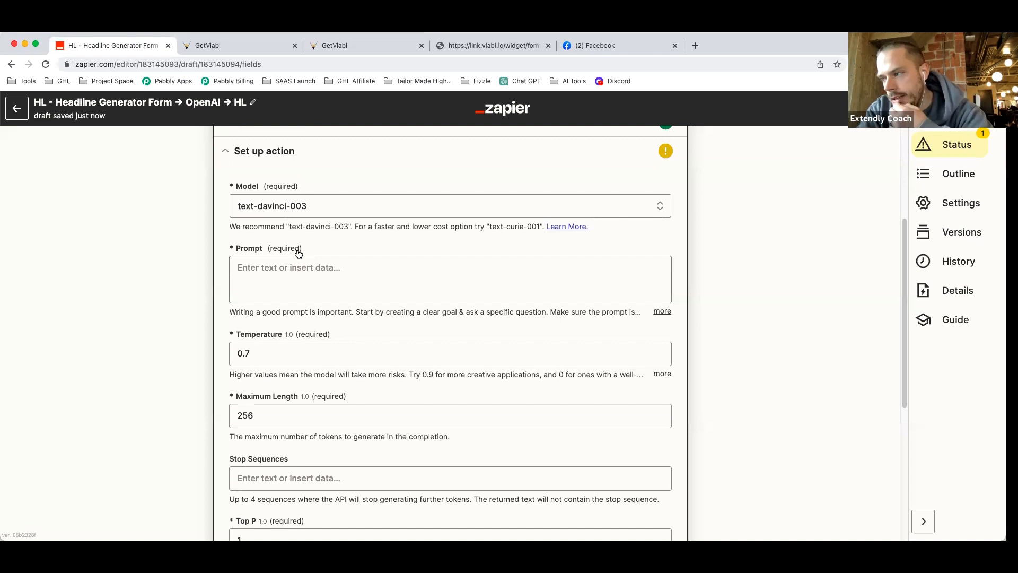
pyautogui.click(290, 269)
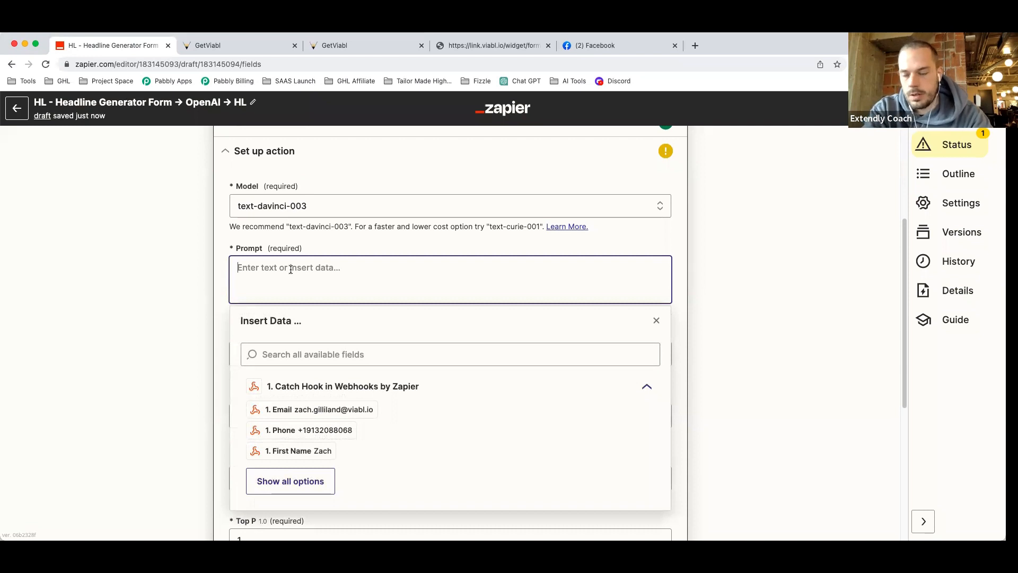
# Ask OpenAI to act as a copywriter who specializes in writing website landing page copy.
pyautogui.write('I would like to you to act a')
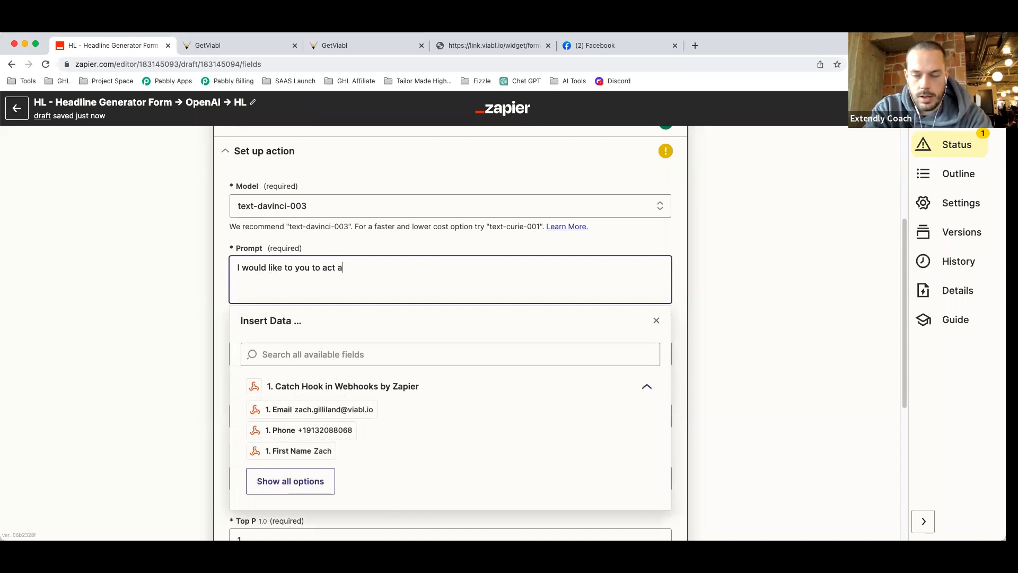
pyautogui.write('s')
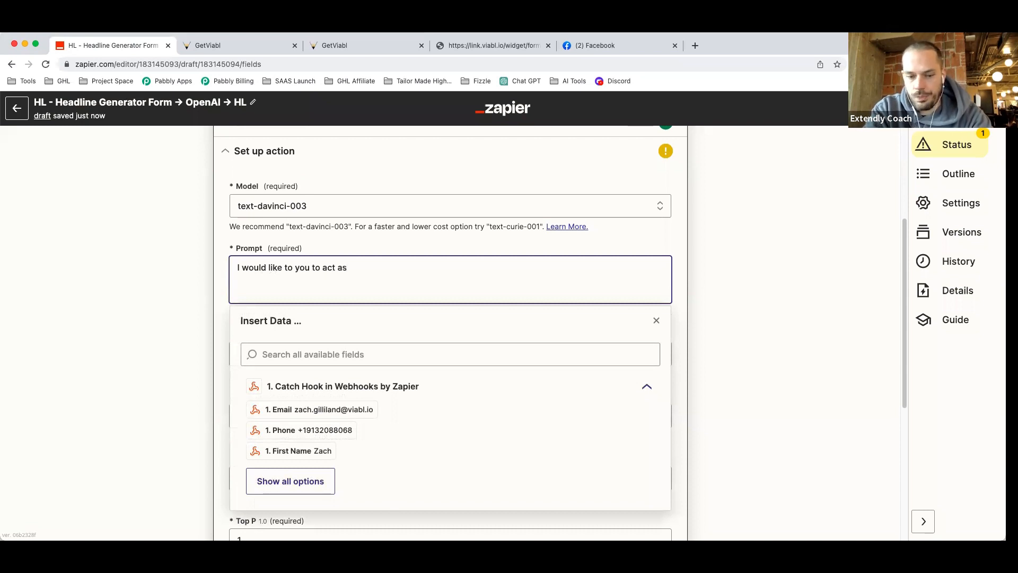
pyautogui.write(' a copywr')
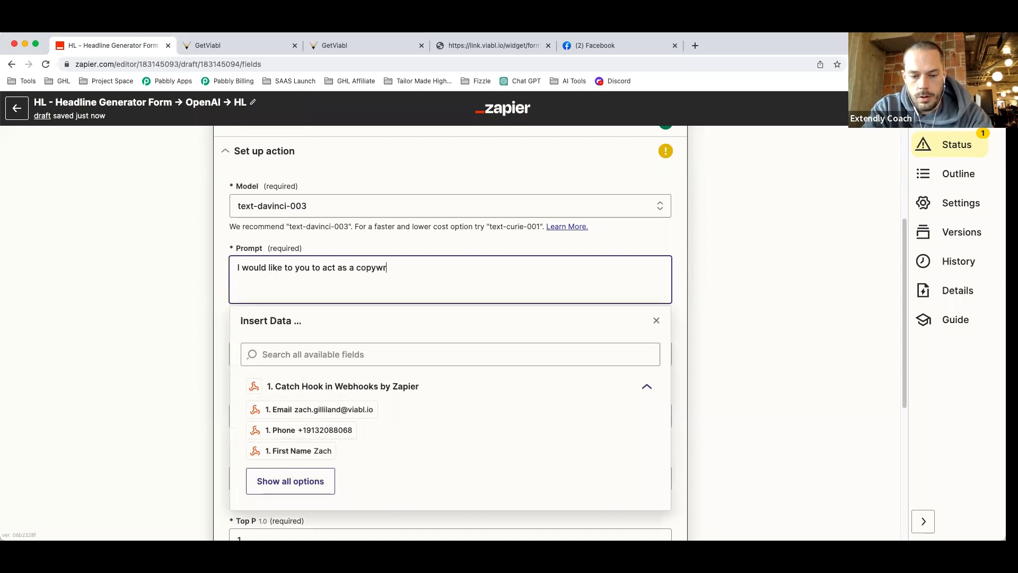
pyautogui.write('iter who s')
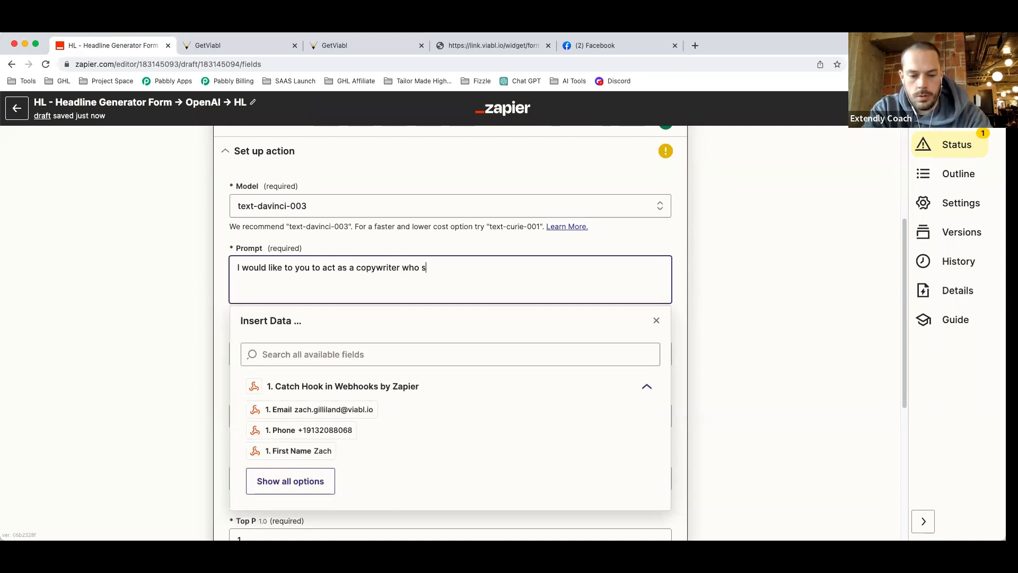
pyautogui.write('pecailizes i')
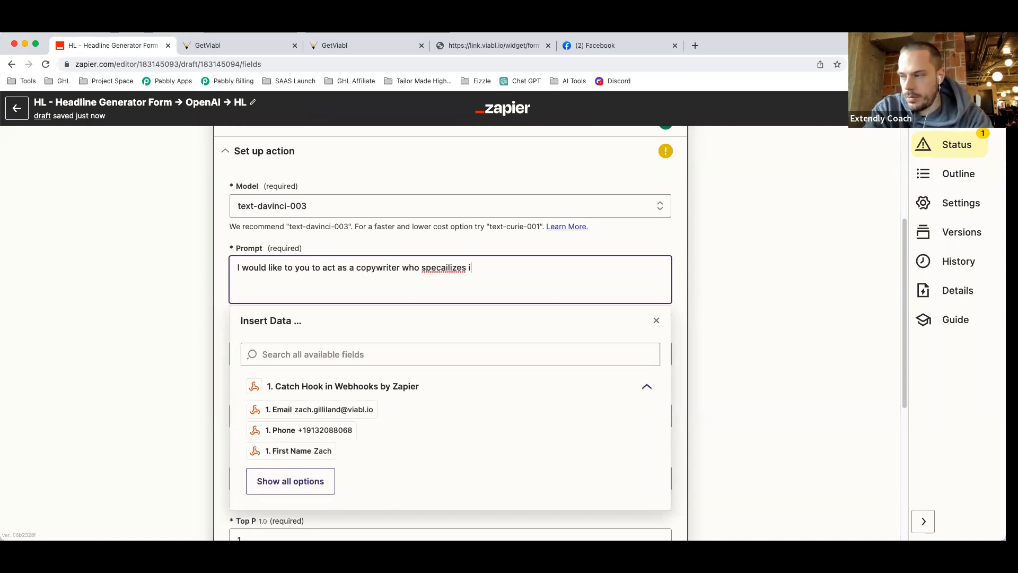
pyautogui.rightClick(446, 266)
pyautogui.click(482, 275)
pyautogui.write('n')
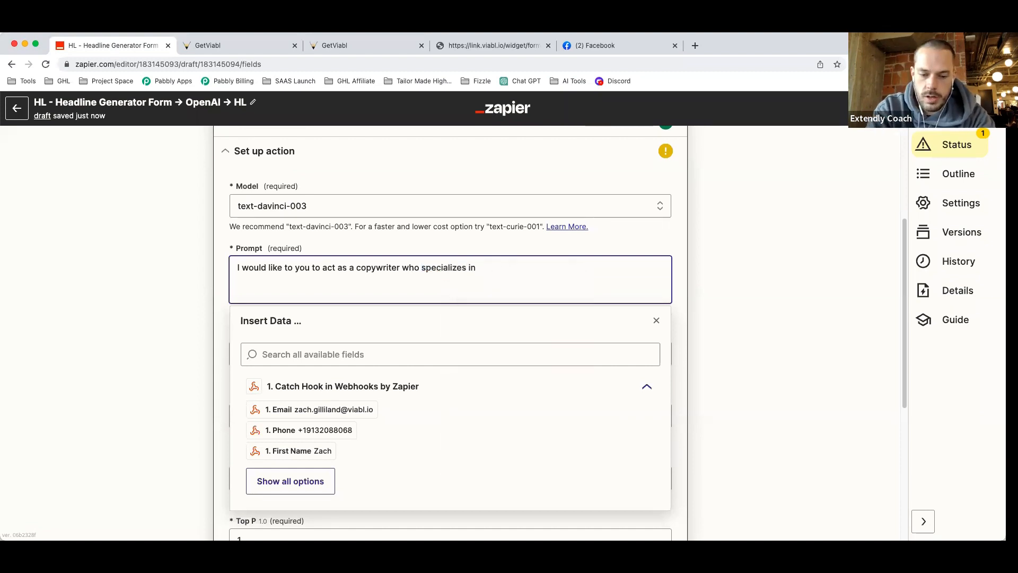
pyautogui.write(' writing')
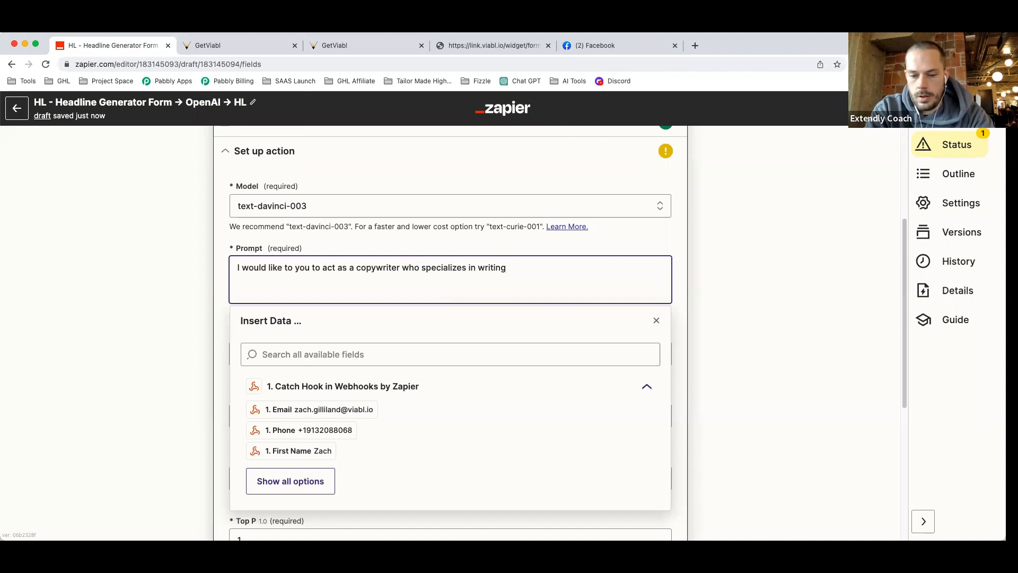
pyautogui.write(' w')
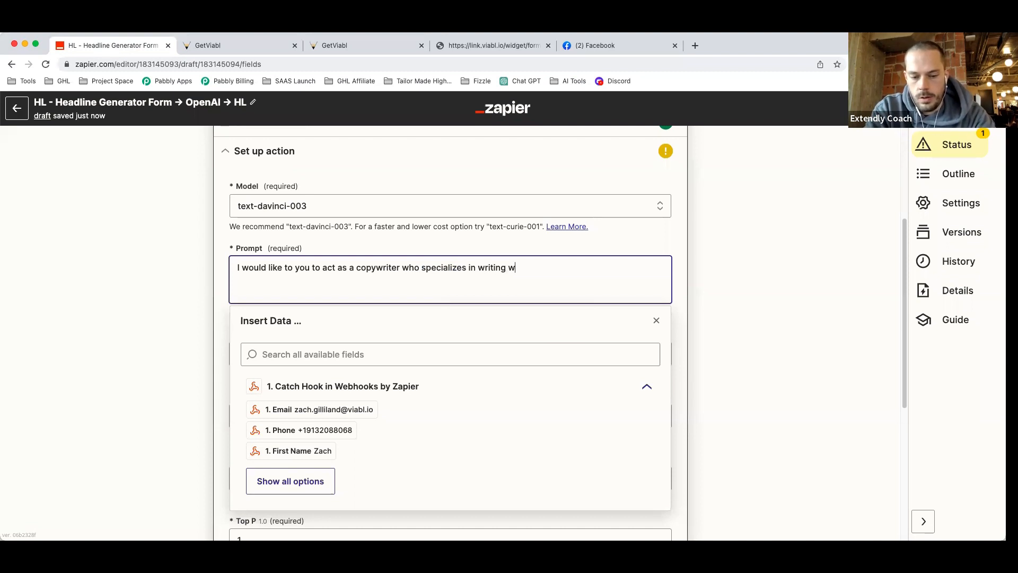
pyautogui.write('ebsite landing pa')
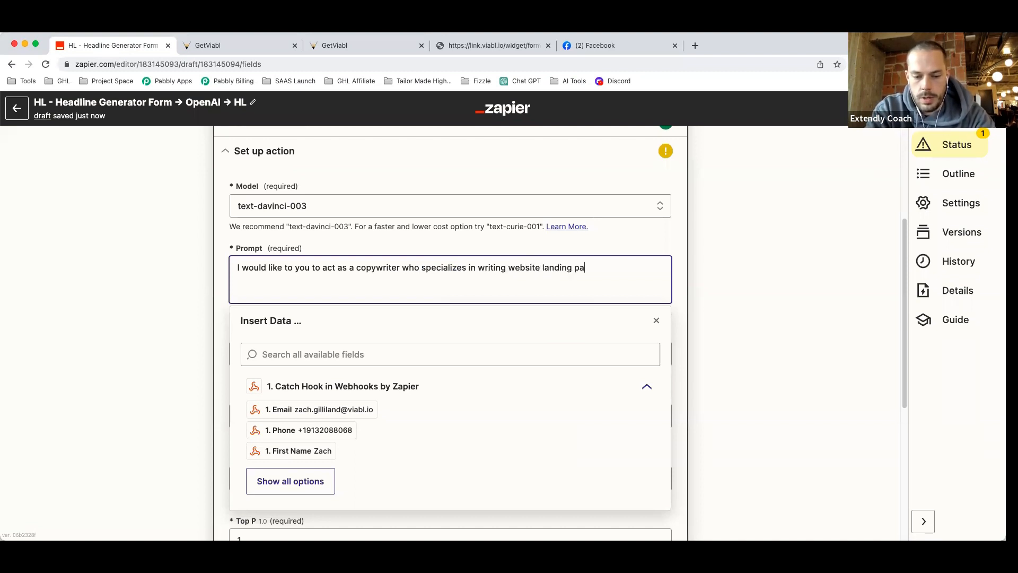
pyautogui.write('ge copy. ')
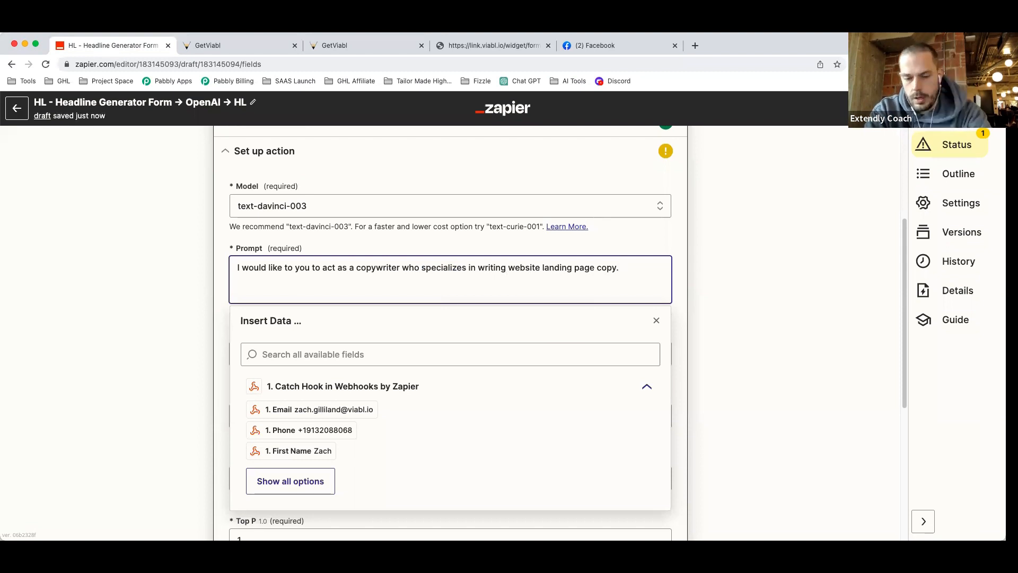
pyautogui.write('I will provide you')
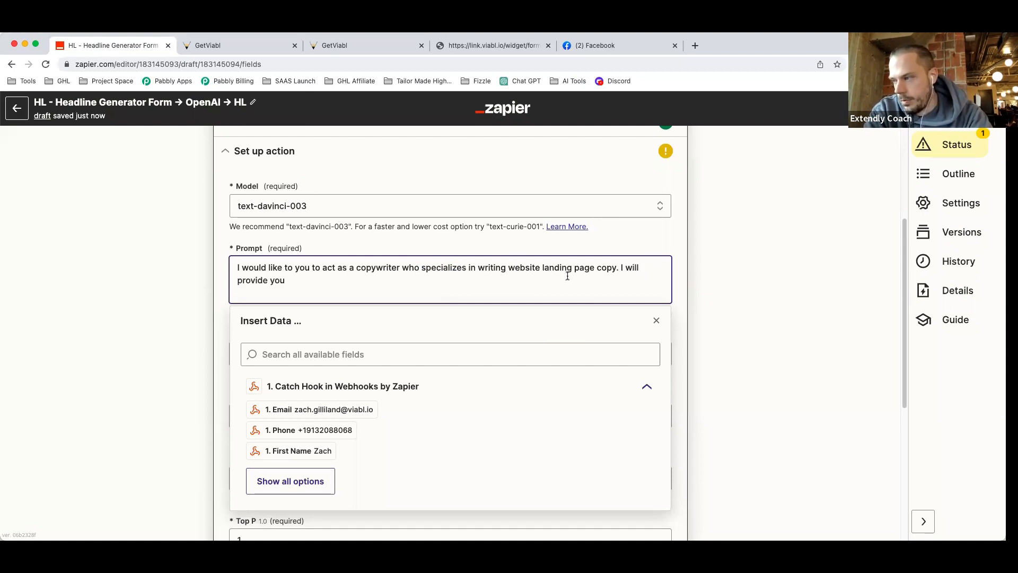
# Add the line 'I will provide you a brand name, and product/service description.'.
pyautogui.press('Return')
pyautogui.press('Return')
pyautogui.click(340, 286)
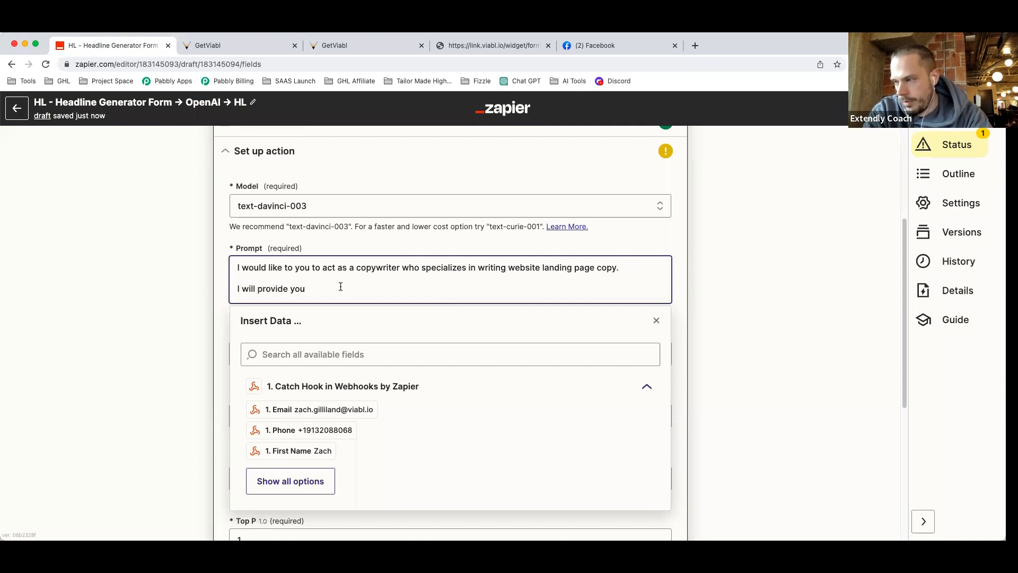
pyautogui.write('a brand na')
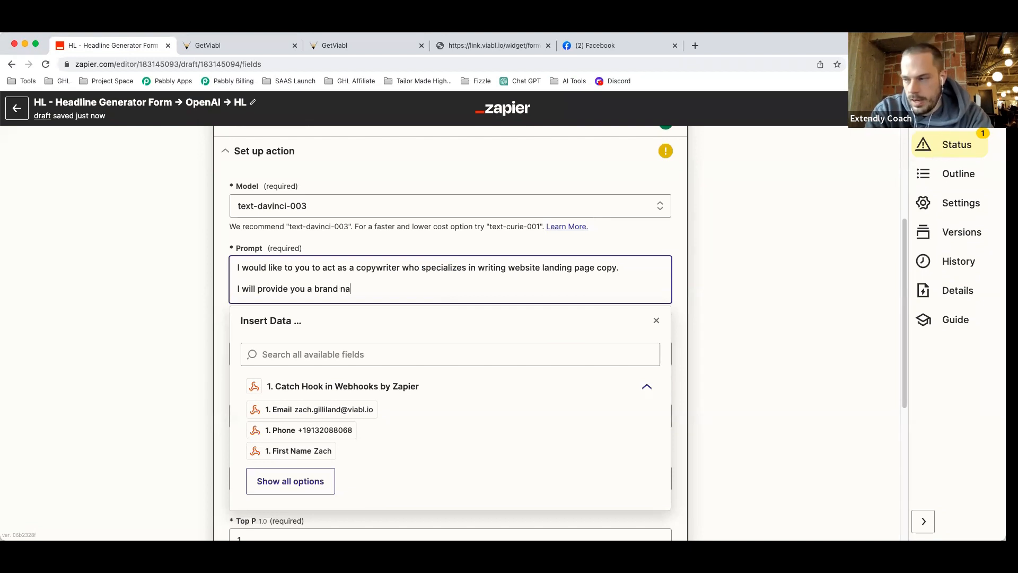
pyautogui.write('me, and')
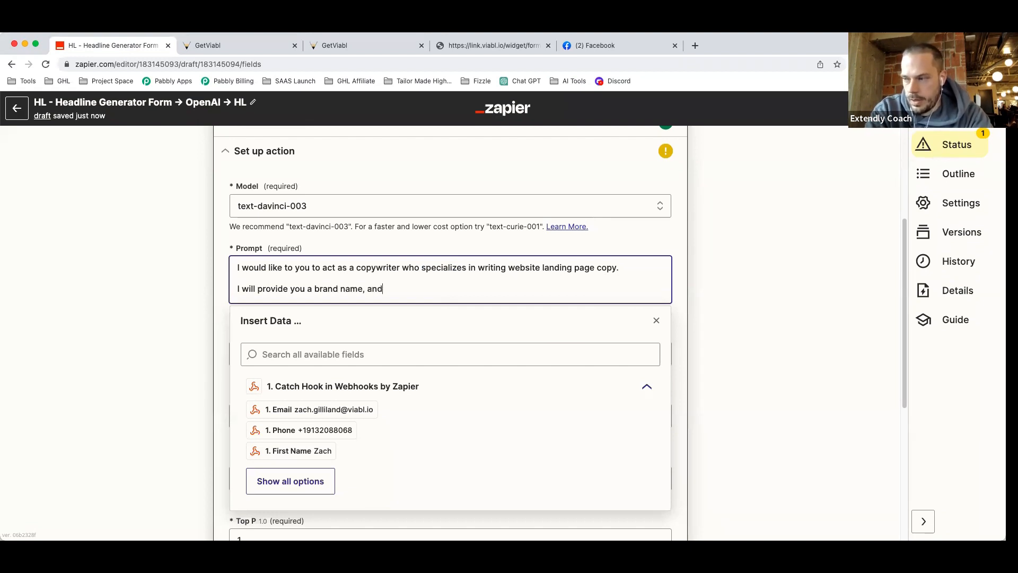
pyautogui.write(' product/service description')
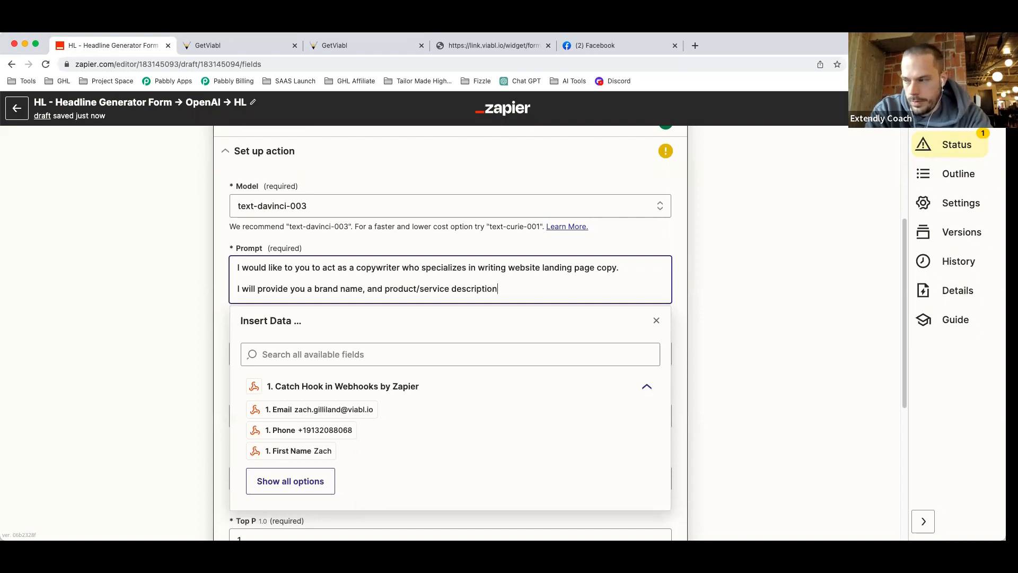
pyautogui.write('.')
pyautogui.press('Return')
pyautogui.press('Return')
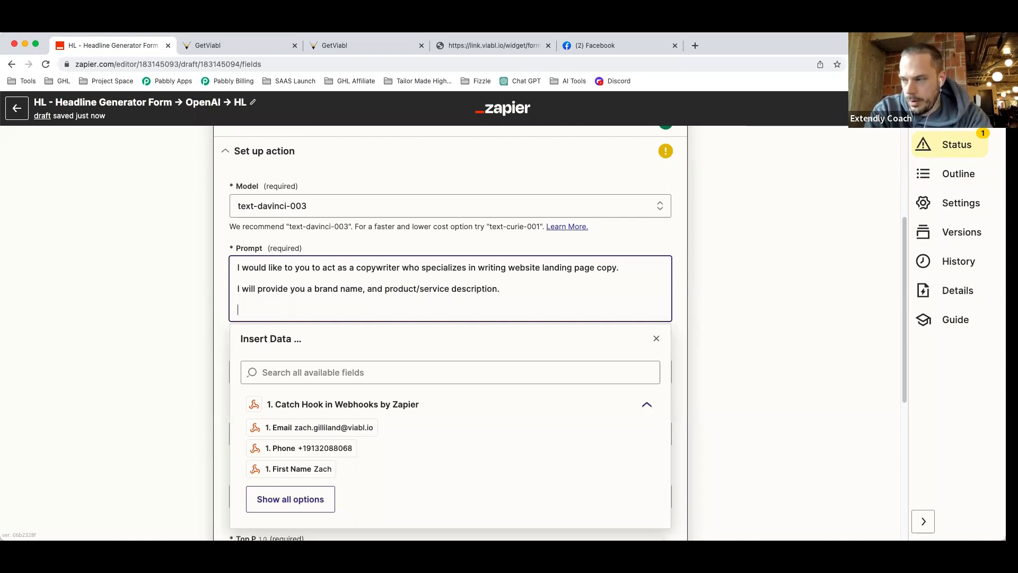
# Request a website landing page headline incorporating the brand name and product/service description.
pyautogui.write('You will')
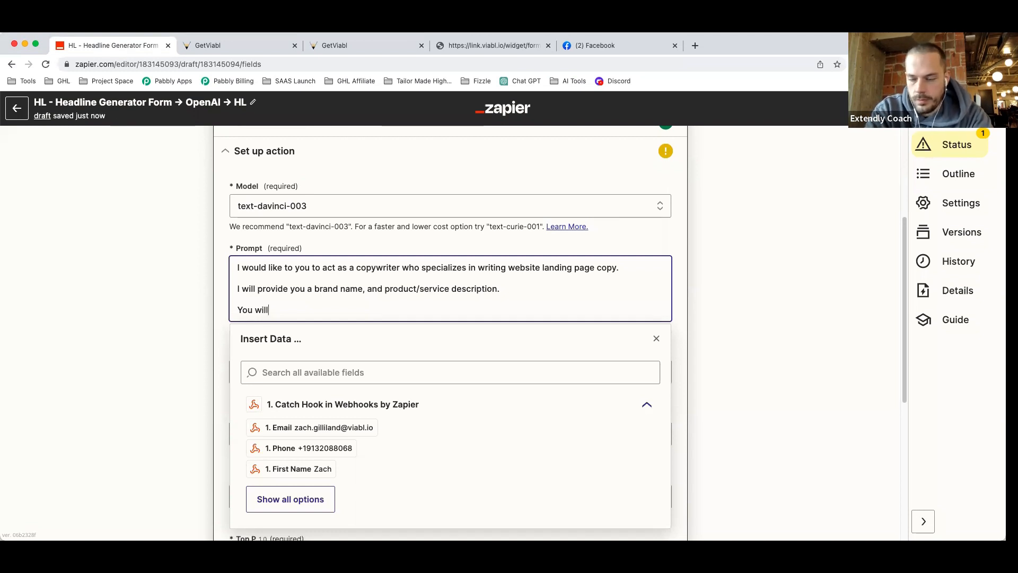
pyautogui.write(' write ')
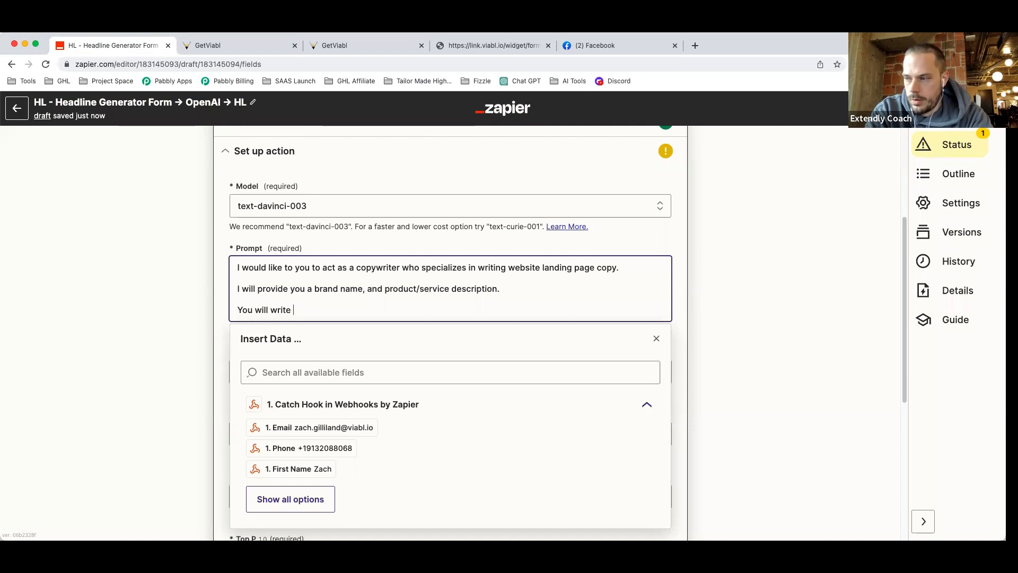
pyautogui.write('a')
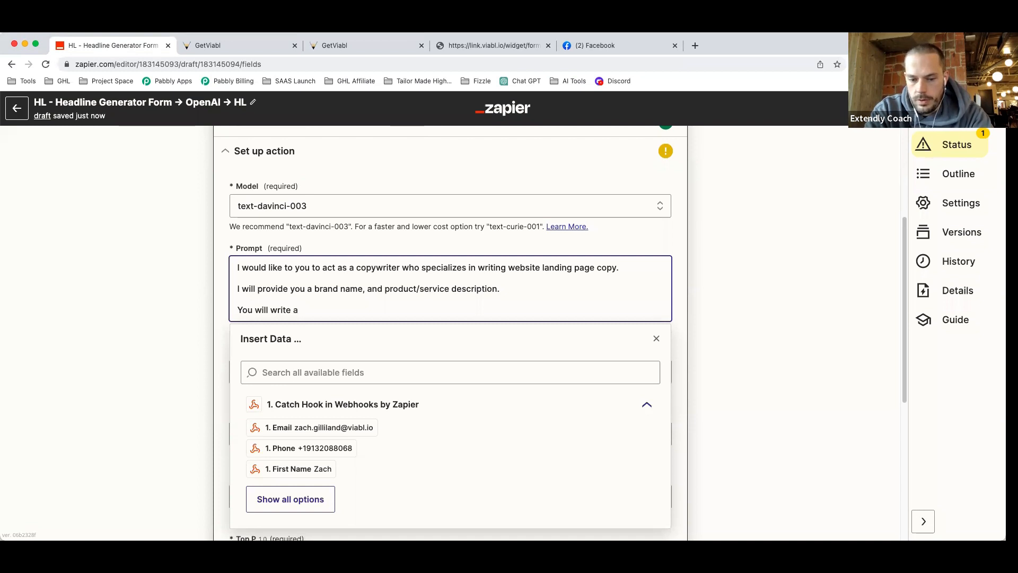
pyautogui.write(' website landing page headline')
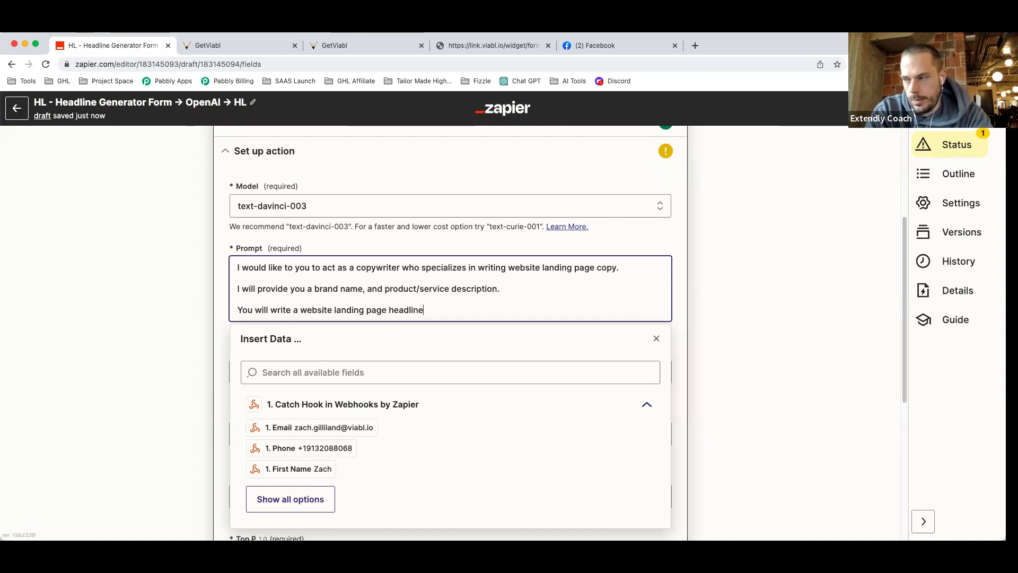
pyautogui.write(" that's")
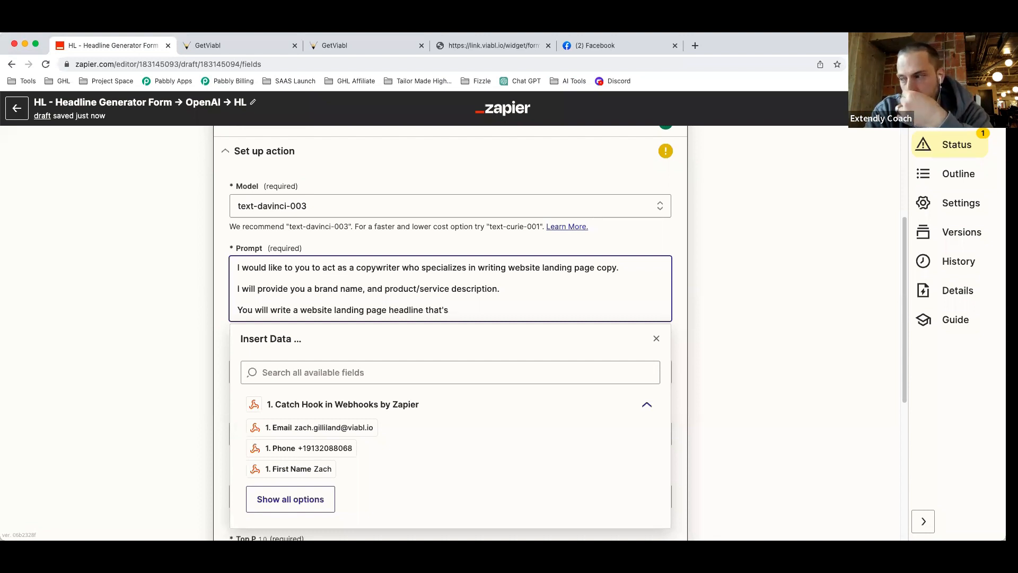
pyautogui.press('BackSpace')
pyautogui.press('BackSpace')
pyautogui.press('BackSpace')
pyautogui.press('BackSpace')
pyautogui.press('BackSpace')
pyautogui.press('BackSpace')
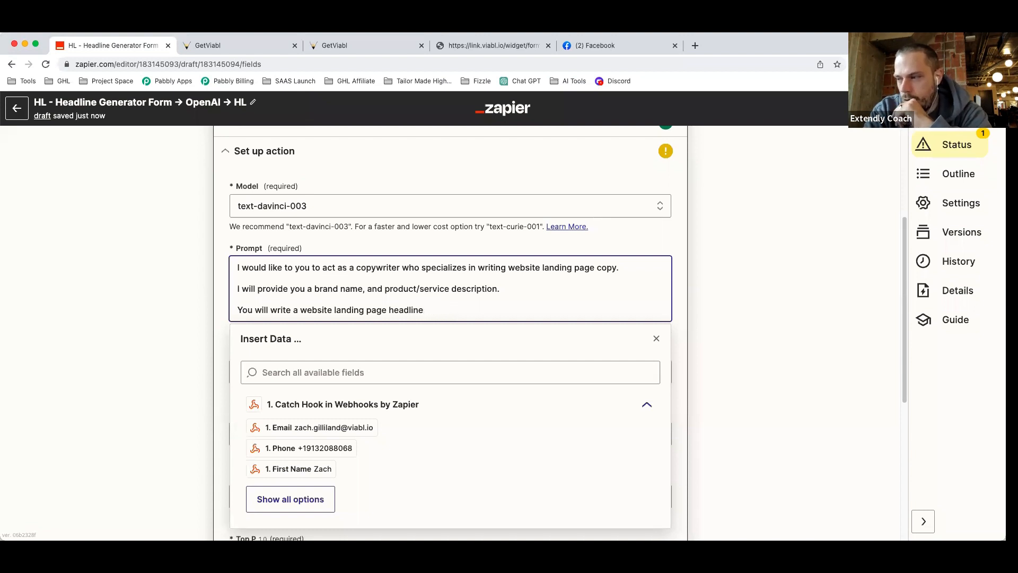
pyautogui.write('th')
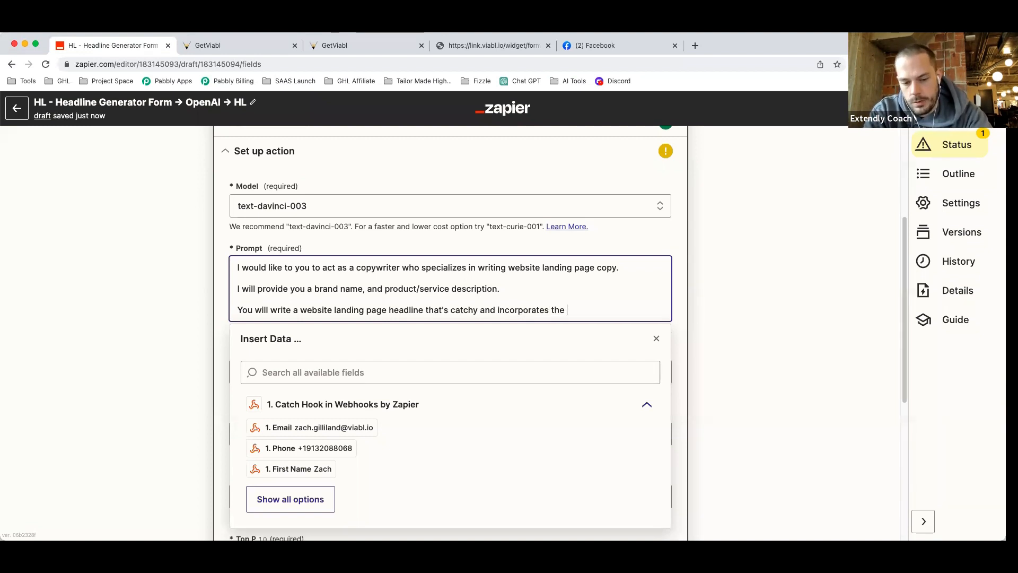
pyautogui.write('name')
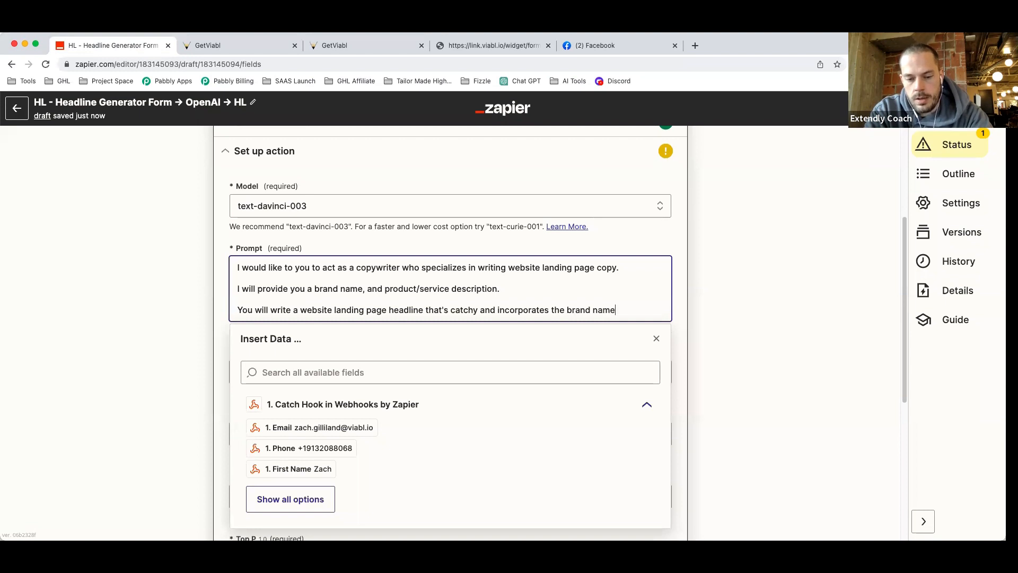
pyautogui.write(' and ')
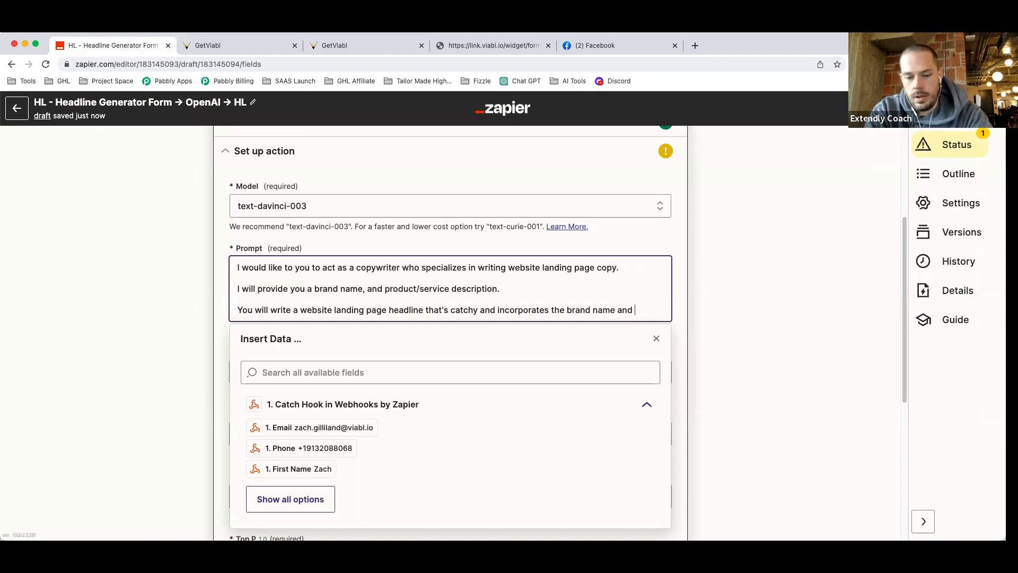
pyautogui.write('product/service description.')
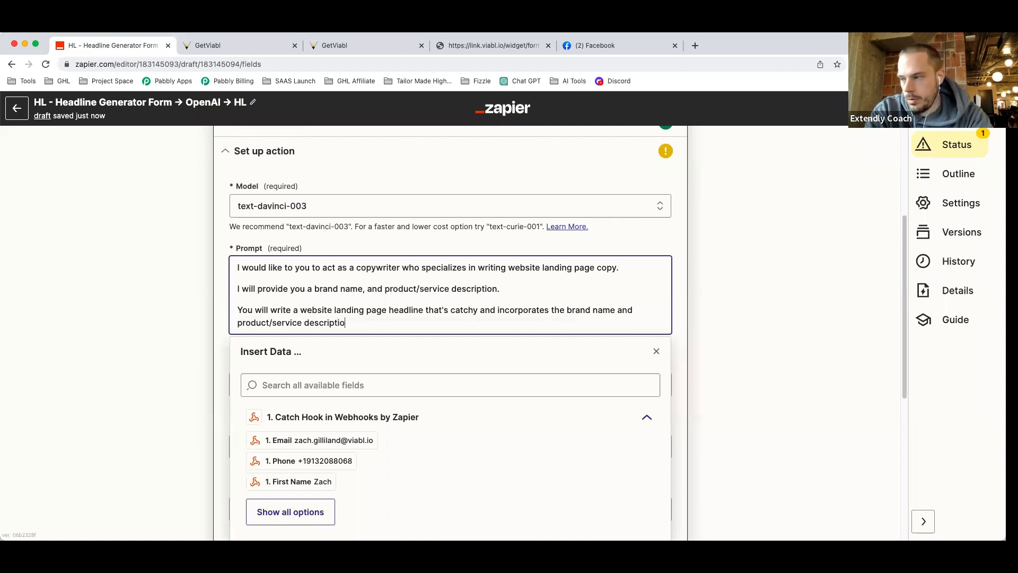
pyautogui.click(715, 326)
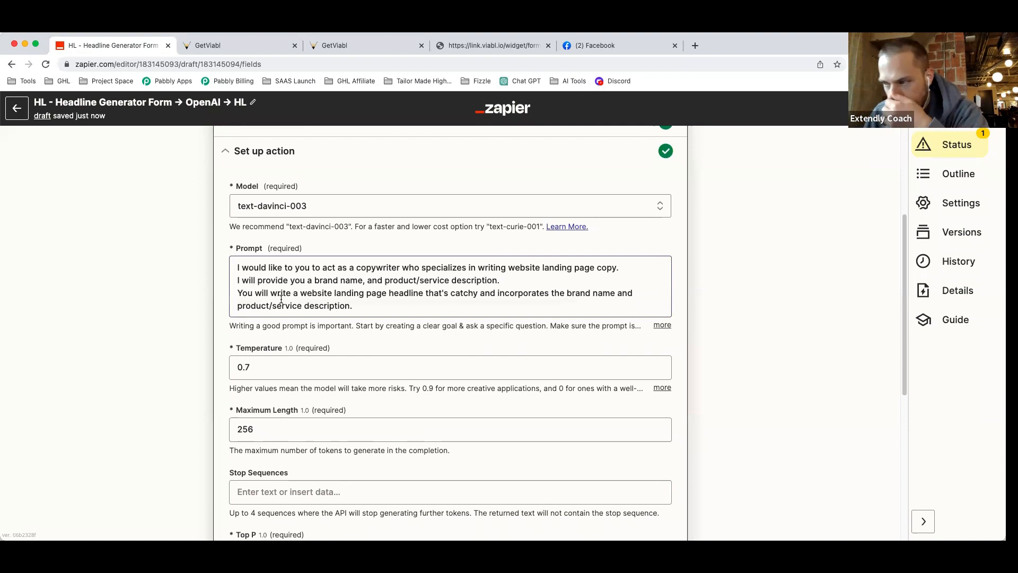
# Separate the prompt's sentences with blank lines.
pyautogui.click(232, 298)
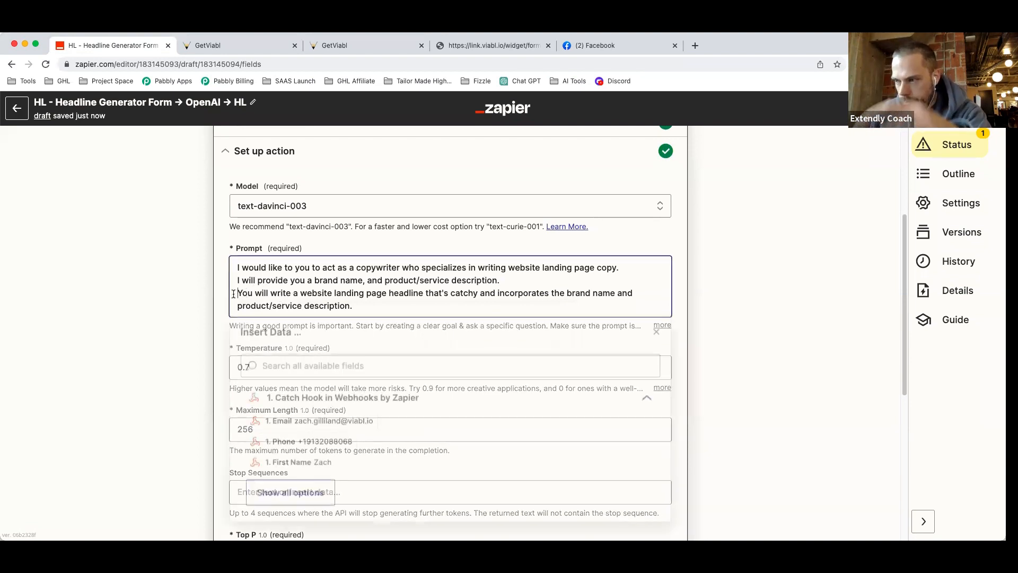
pyautogui.press('Return')
pyautogui.press('Up')
pyautogui.press('Up')
pyautogui.press('Return')
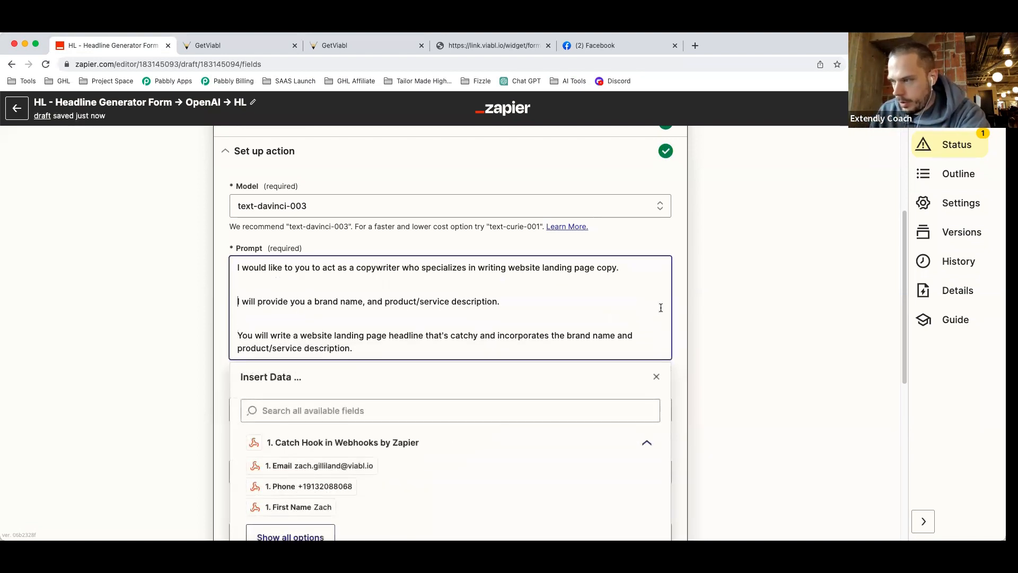
pyautogui.click(709, 301)
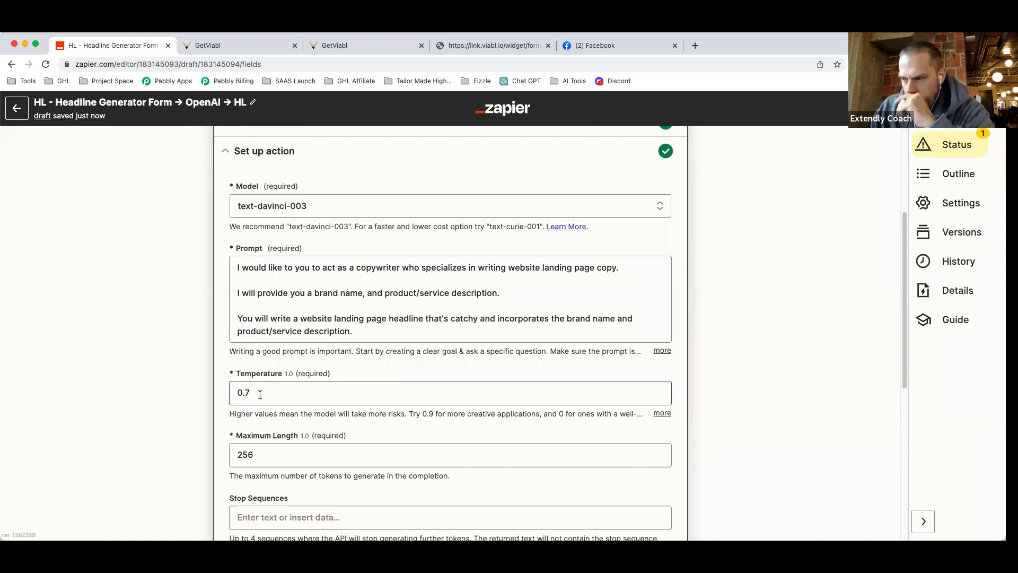
pyautogui.scroll(-5, 406, 413)
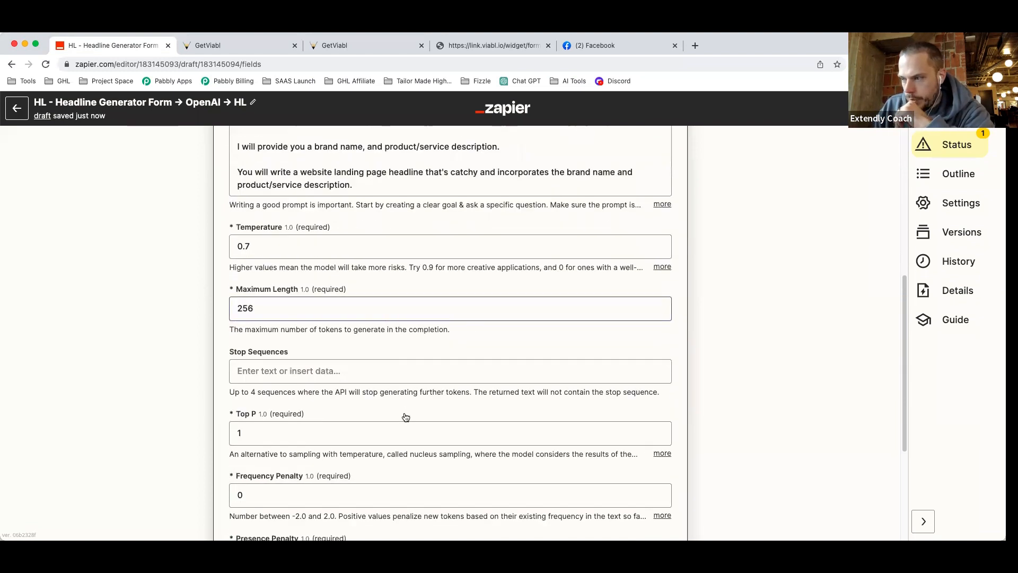
pyautogui.scroll(10, 483, 422)
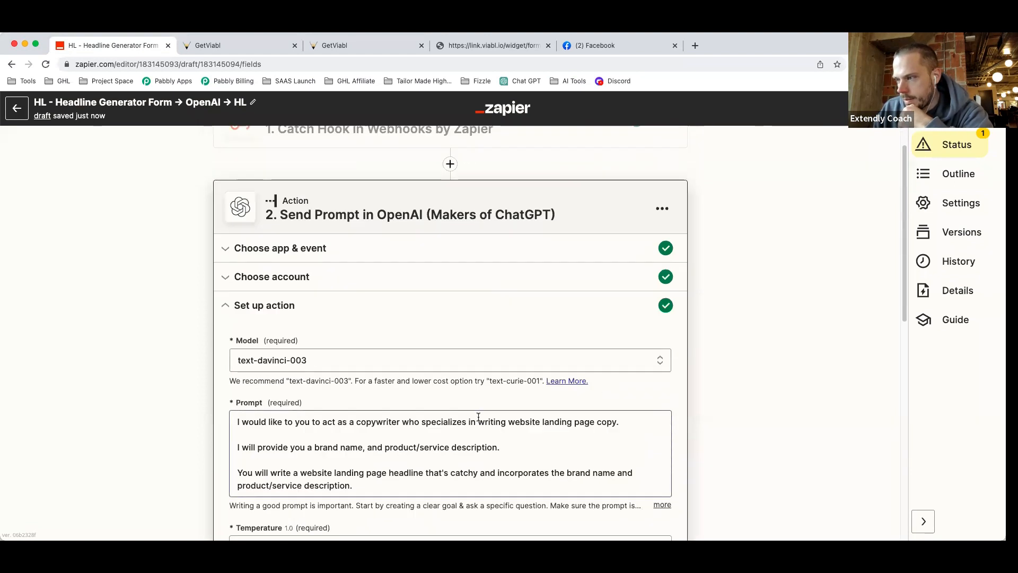
pyautogui.scroll(-1, 477, 417)
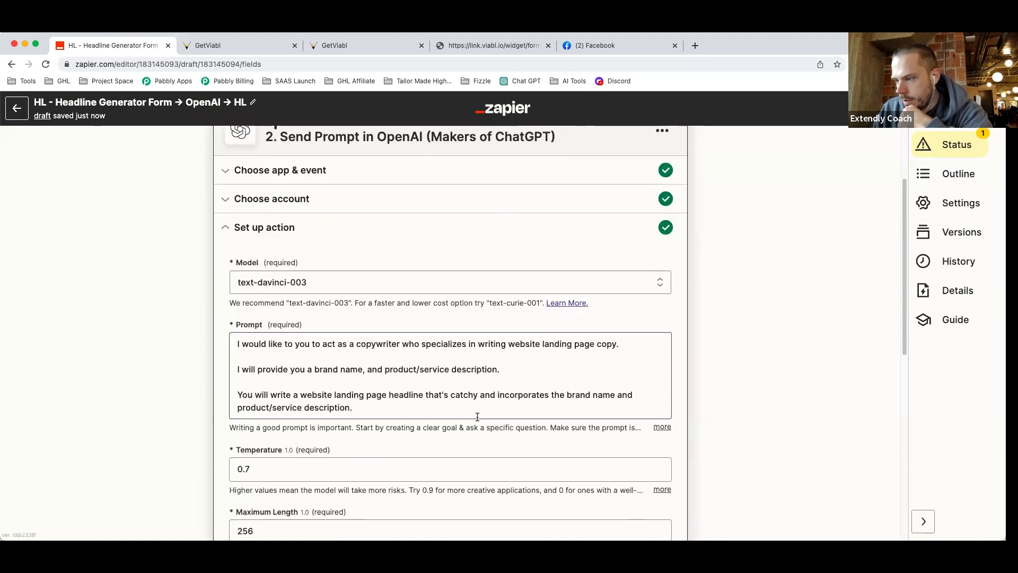
# Add a 'Brand Name' line mapped to the Name Of Brand field, plus a 'Product/Service Description' line.
pyautogui.click(379, 414)
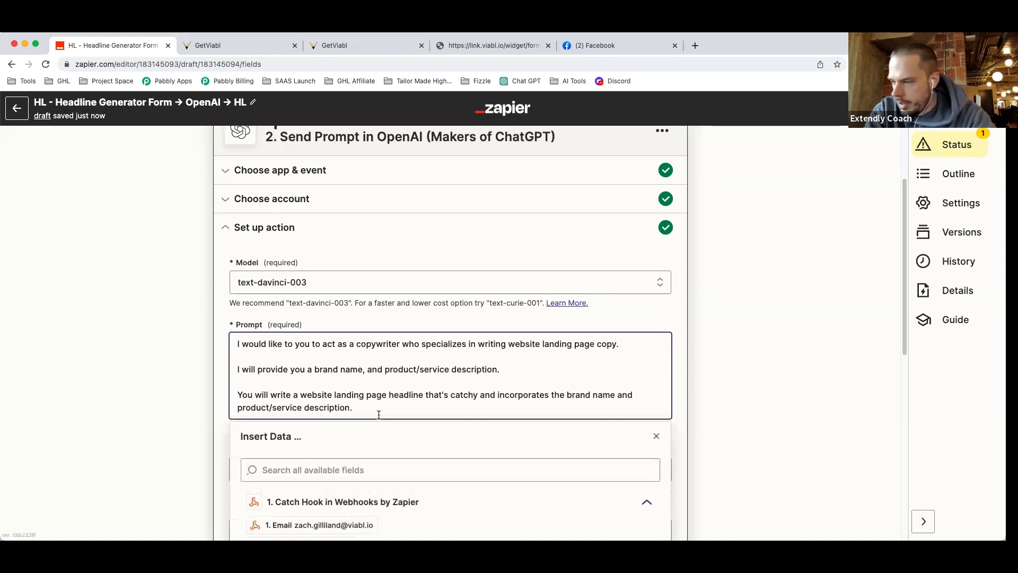
pyautogui.press('Return')
pyautogui.press('Return')
pyautogui.press('Return')
pyautogui.write('brand')
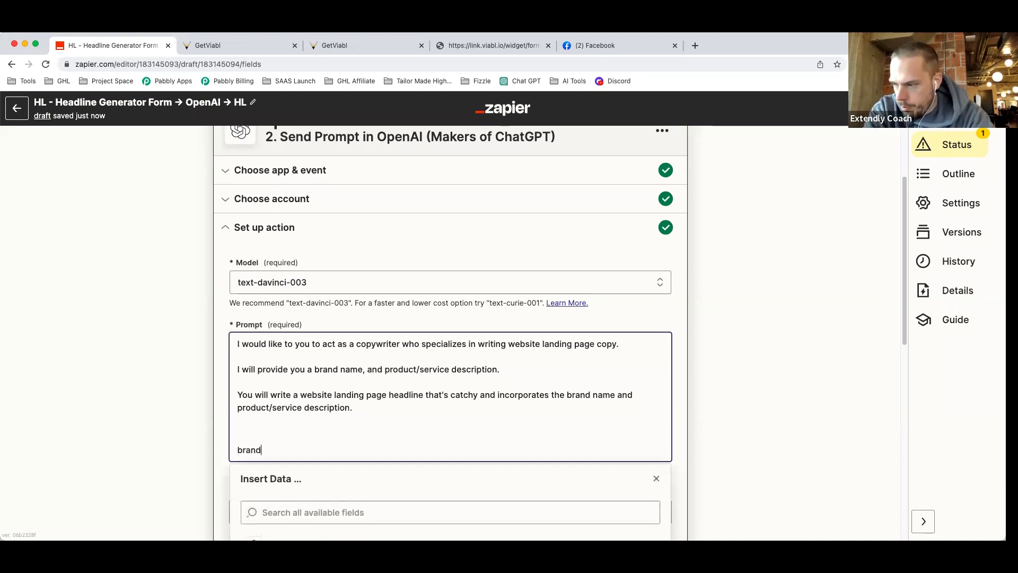
pyautogui.press('BackSpace')
pyautogui.press('BackSpace')
pyautogui.write('nd Name:')
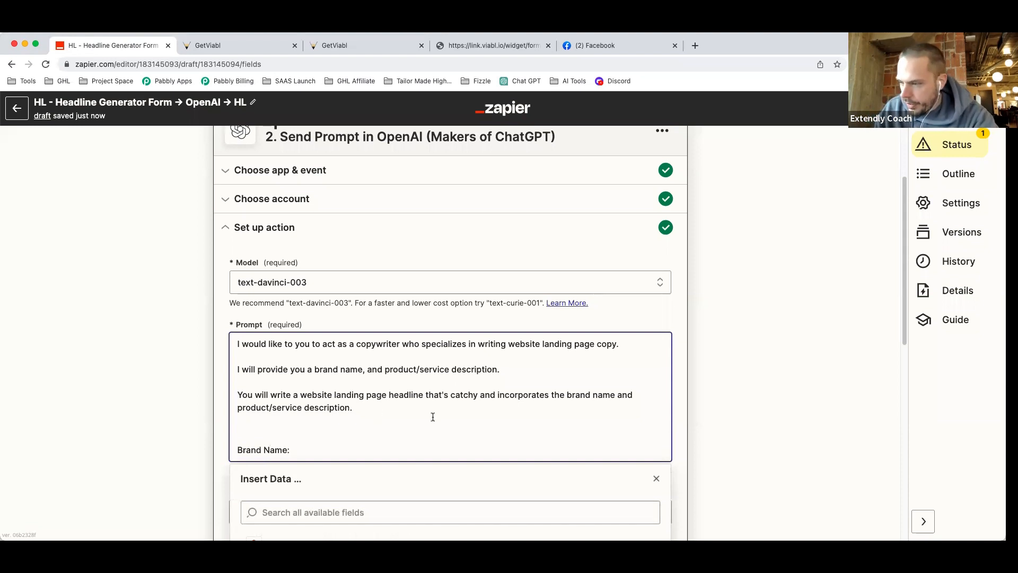
pyautogui.scroll(-2, 735, 375)
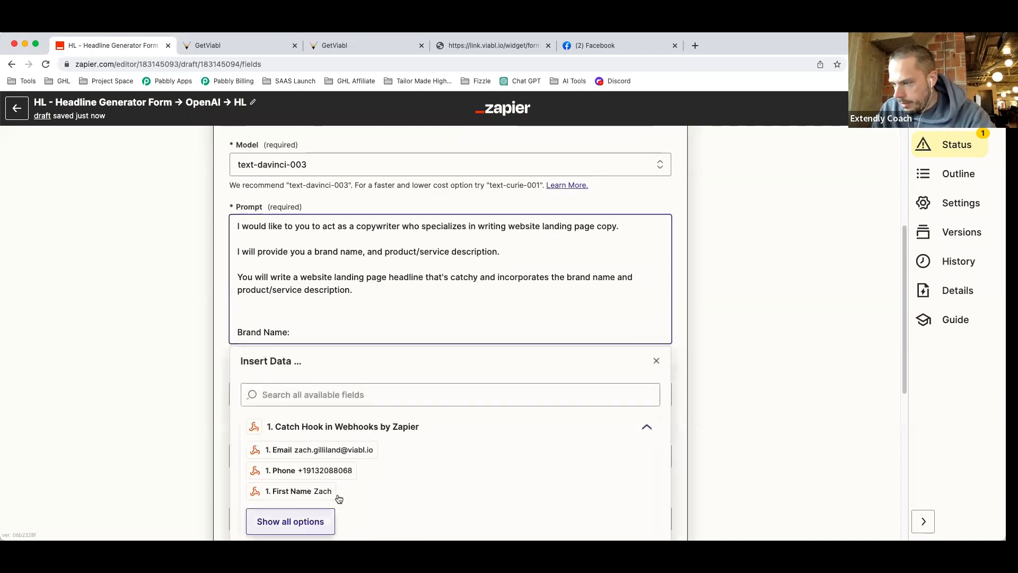
pyautogui.click(329, 520)
pyautogui.scroll(-3, 340, 475)
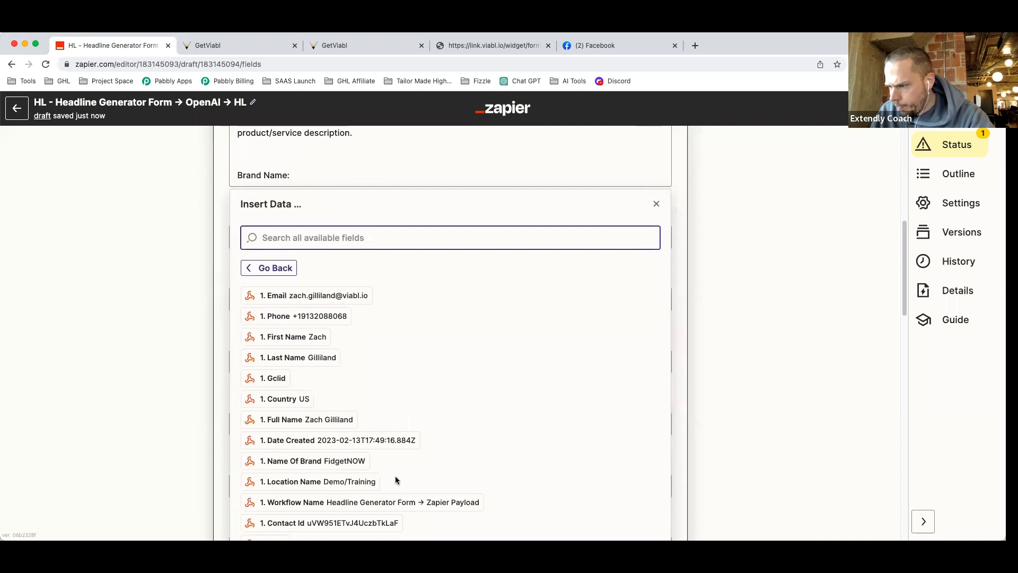
pyautogui.click(347, 461)
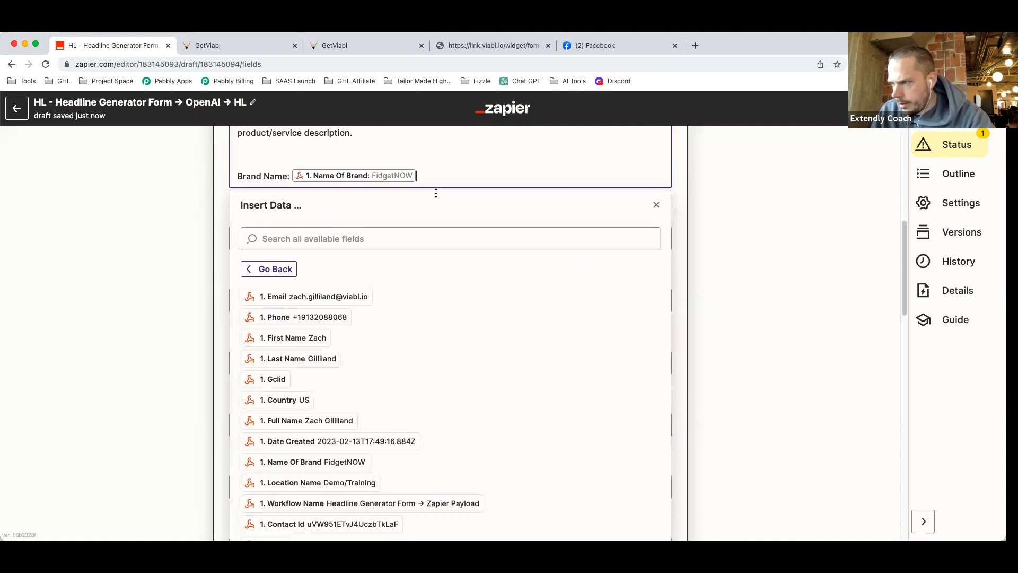
pyautogui.press('Return')
pyautogui.write('P')
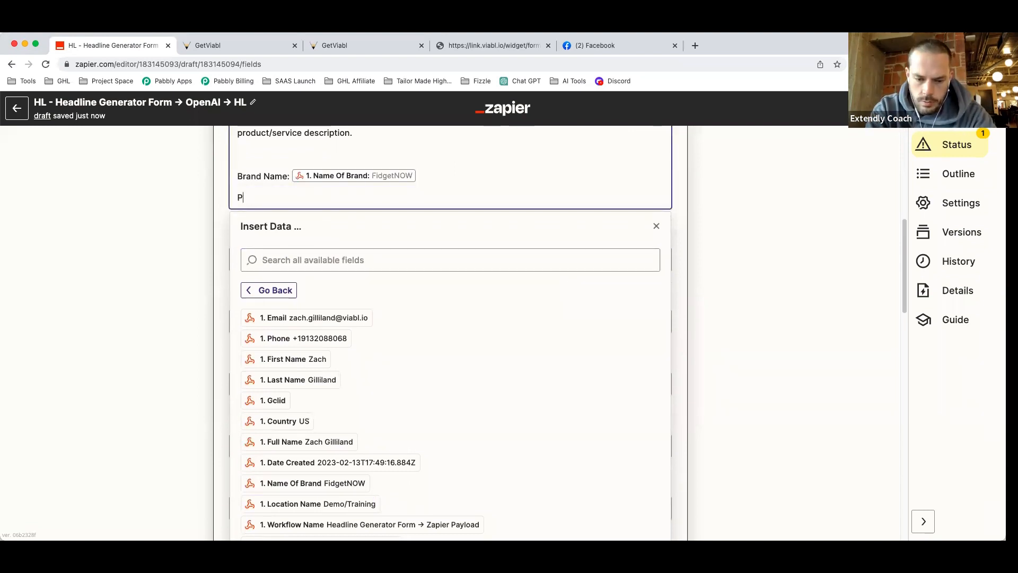
pyautogui.write('roduct/Service Desc')
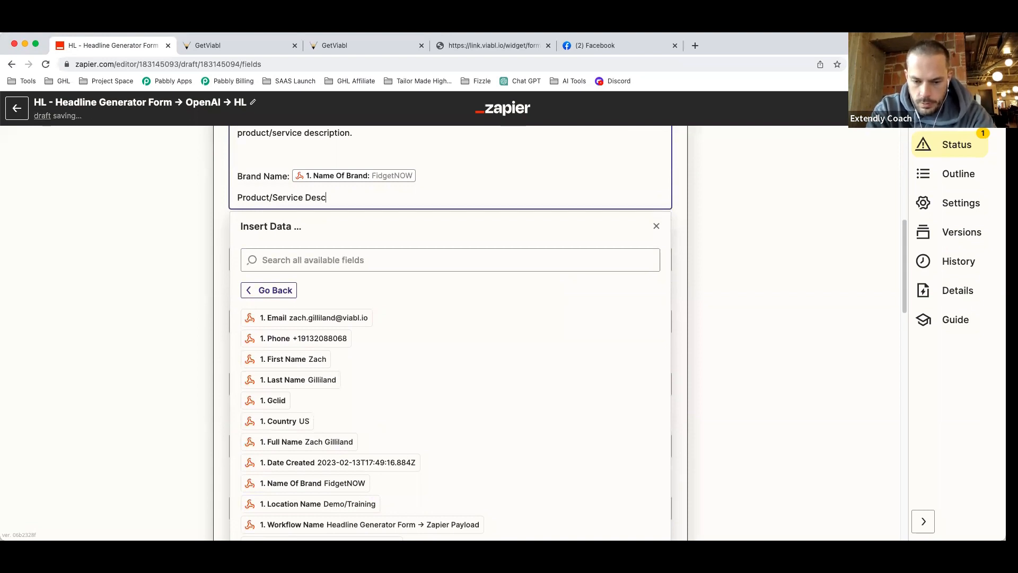
pyautogui.write('ription')
pyautogui.scroll(1, 427, 186)
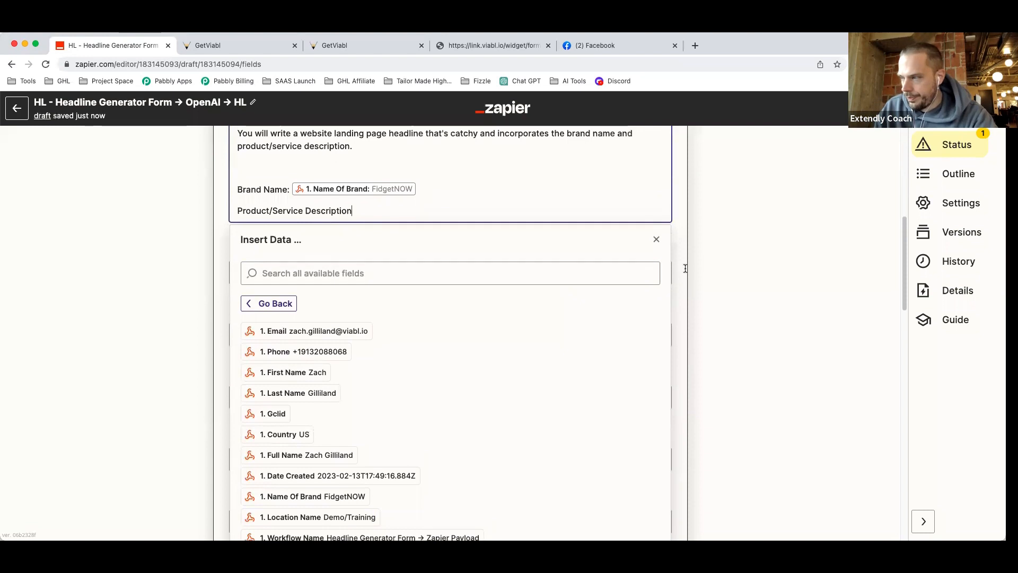
pyautogui.click(724, 259)
pyautogui.scroll(2, 393, 228)
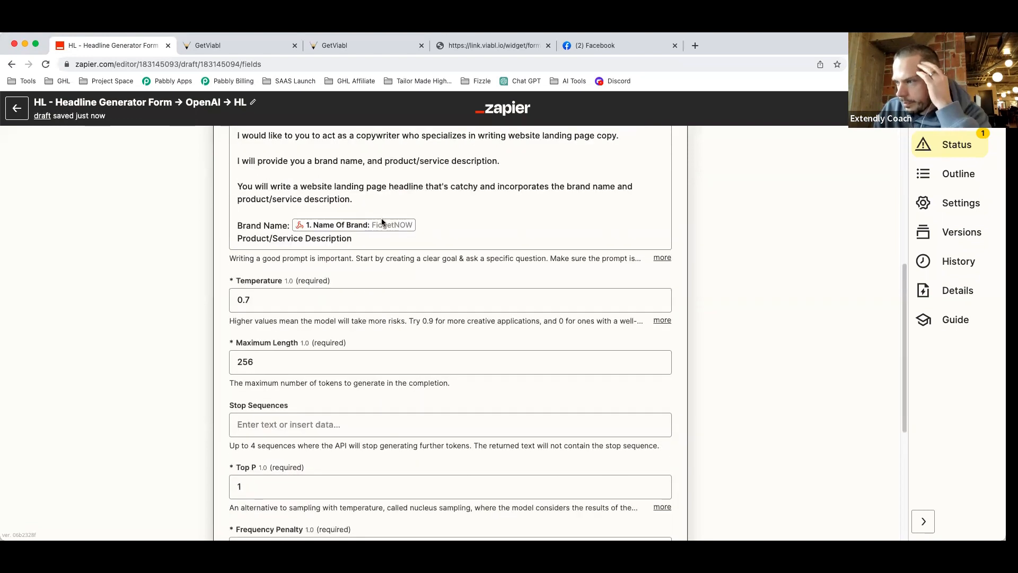
# Reword the sentence to 'with the following inputs:' and number brand name (1) and description (2).
pyautogui.click(304, 167)
pyautogui.write('with the following in')
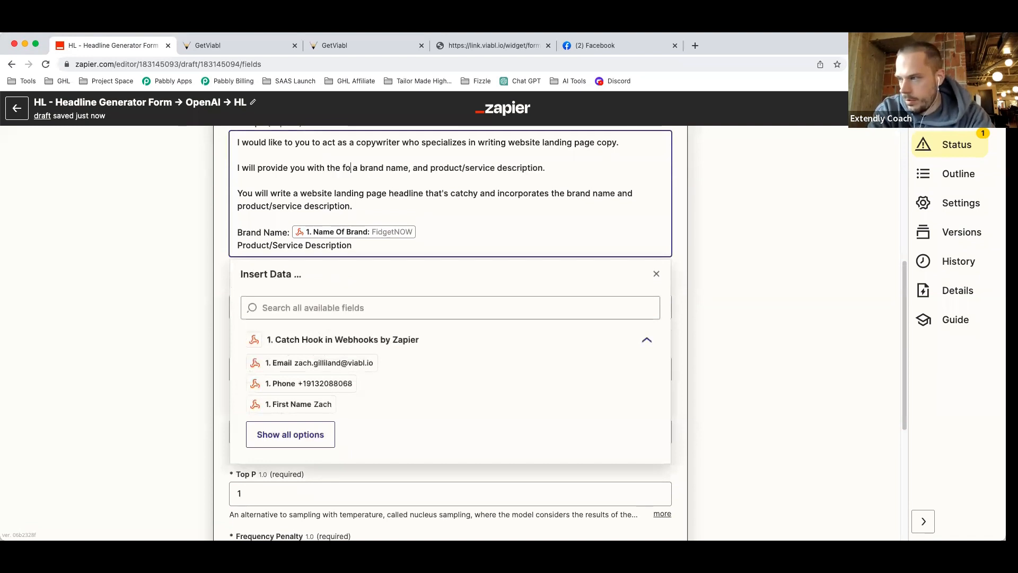
pyautogui.write('puts')
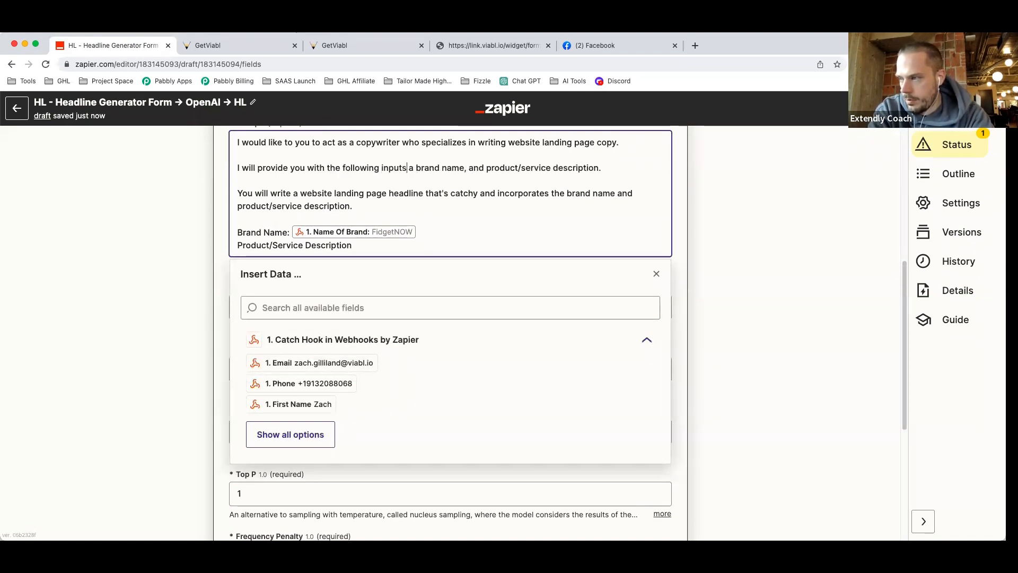
pyautogui.write(':')
pyautogui.press('BackSpace')
pyautogui.press('BackSpace')
pyautogui.write('(1)')
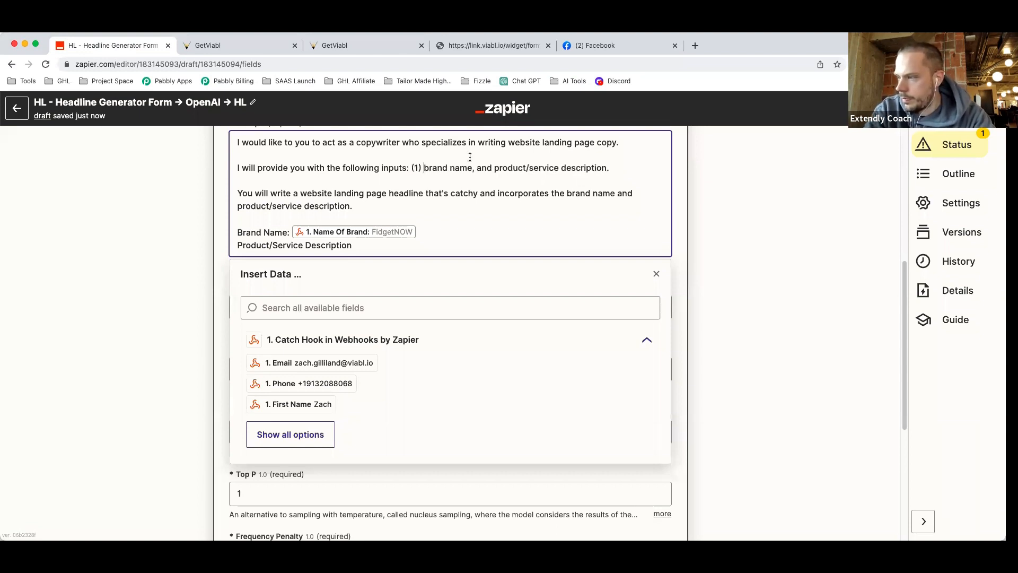
pyautogui.click(495, 168)
pyautogui.write('(2)')
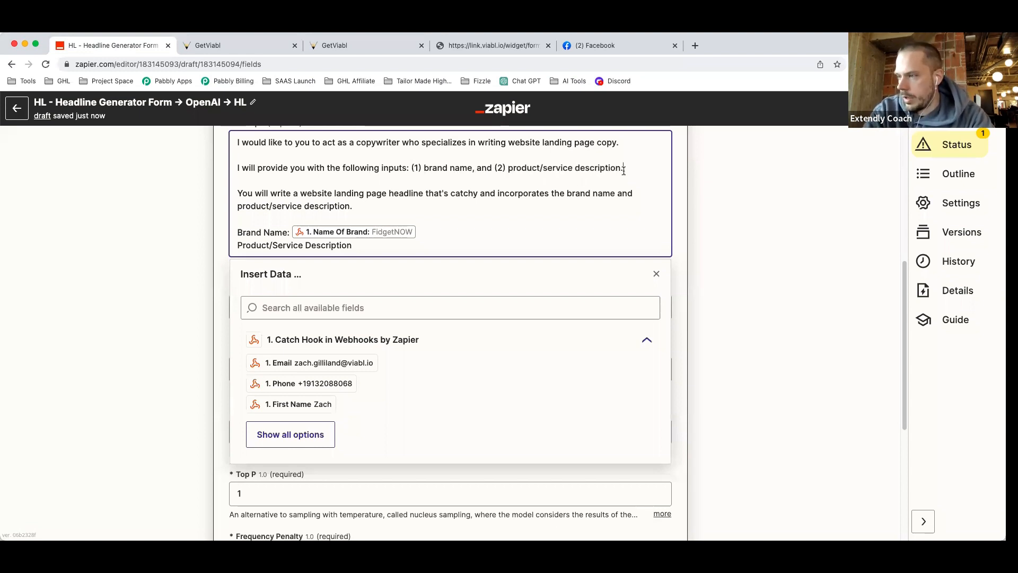
# Add an Inputs heading and number the Brand Name (1) and Product/Service Description (2) lines.
pyautogui.click(238, 233)
pyautogui.write('(1)')
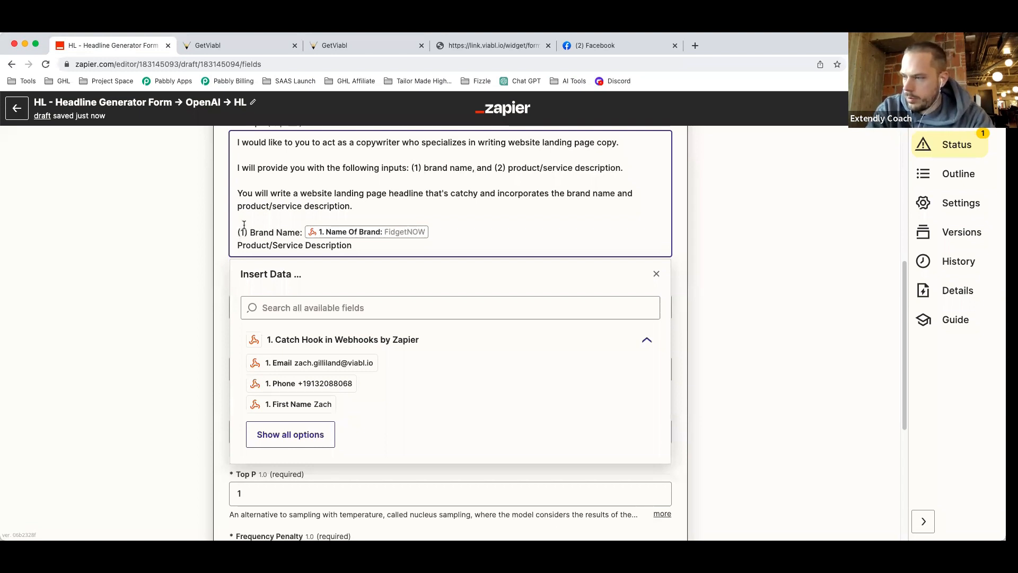
pyautogui.press('Return')
pyautogui.write('Inputs:')
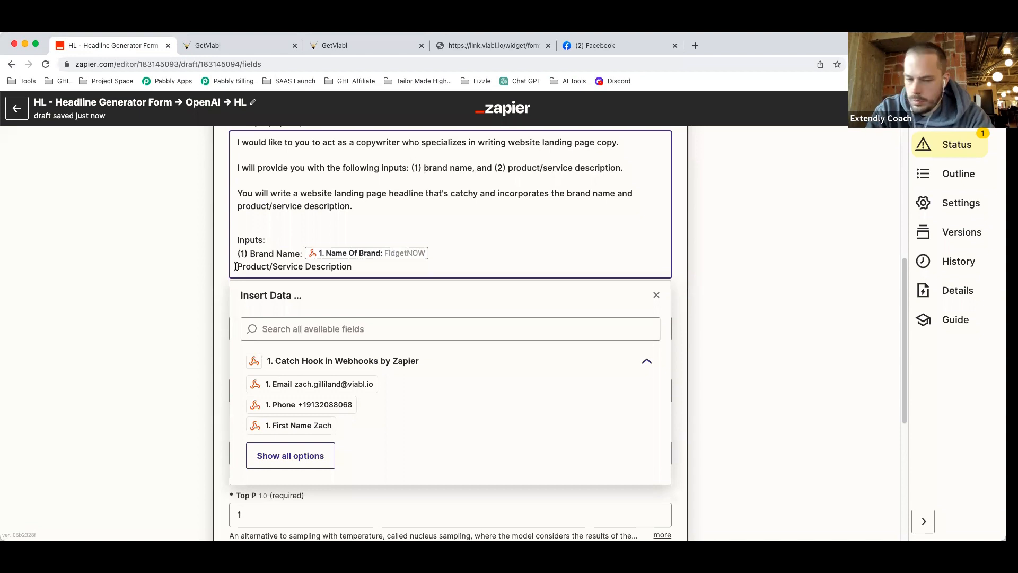
pyautogui.click(236, 267)
pyautogui.write('(2)')
pyautogui.click(367, 269)
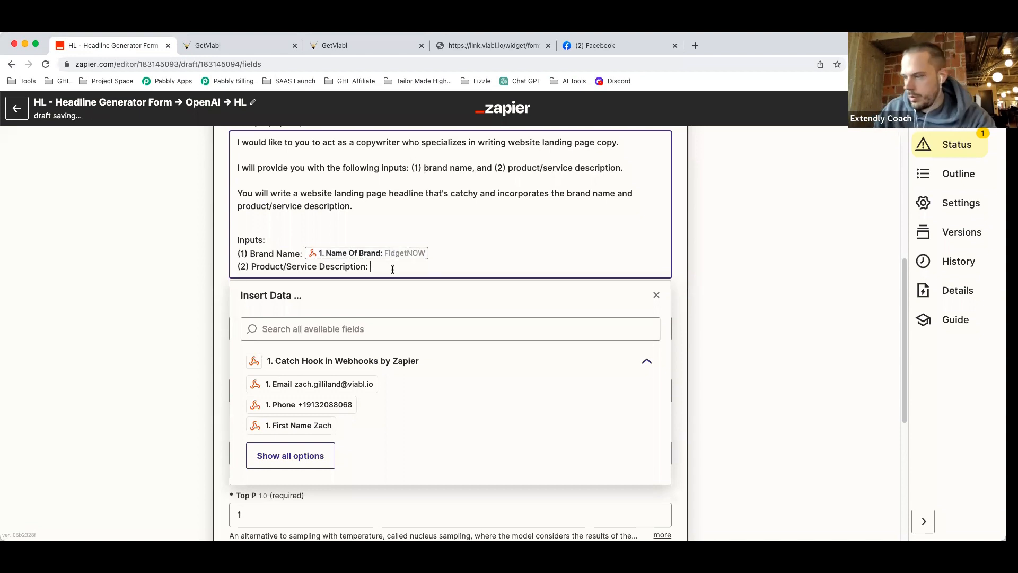
# Insert the Product Service Information field after description line (2) and continue.
pyautogui.click(322, 462)
pyautogui.scroll(-3, 393, 456)
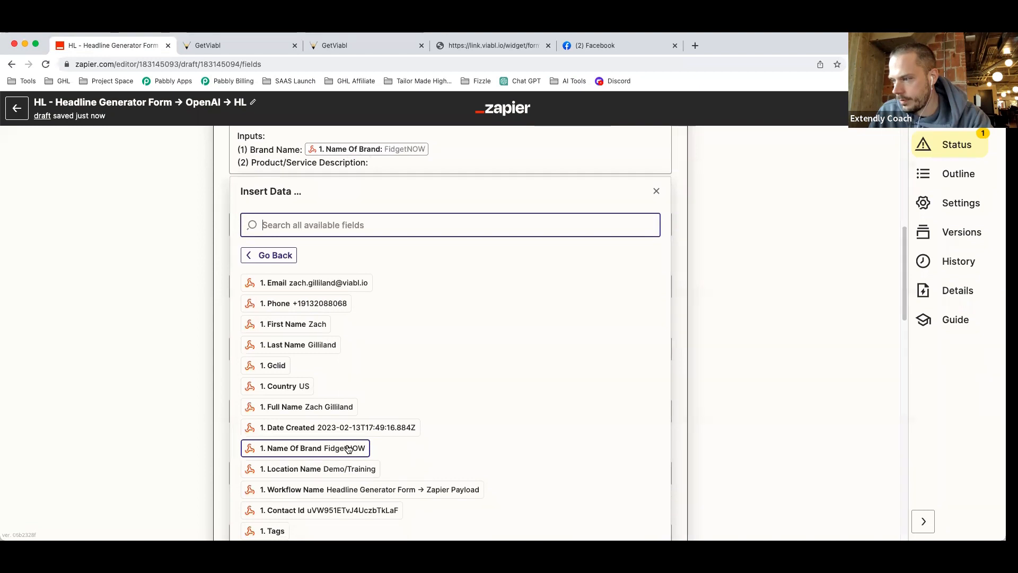
pyautogui.scroll(-15, 409, 430)
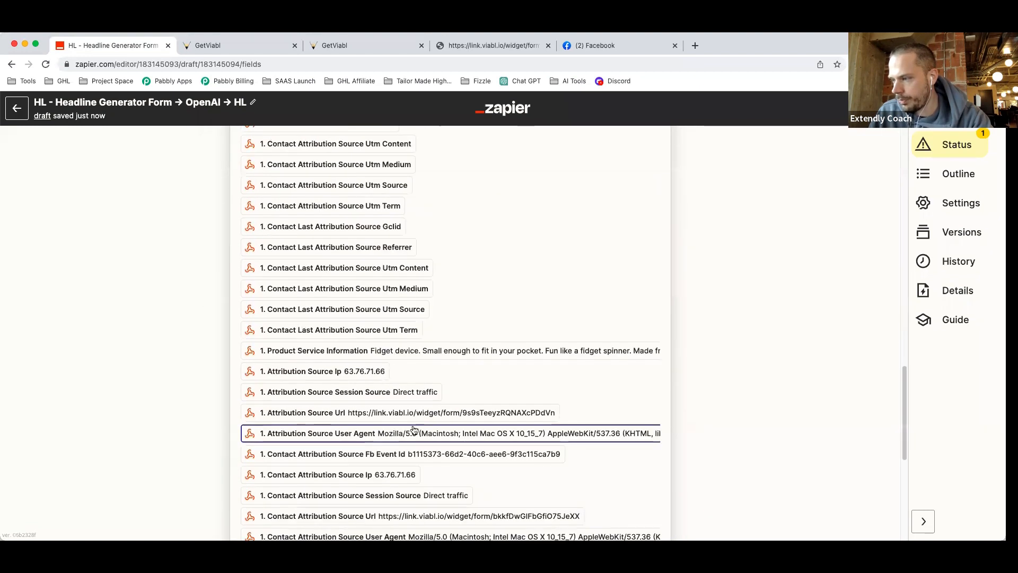
pyautogui.click(435, 351)
pyautogui.click(749, 300)
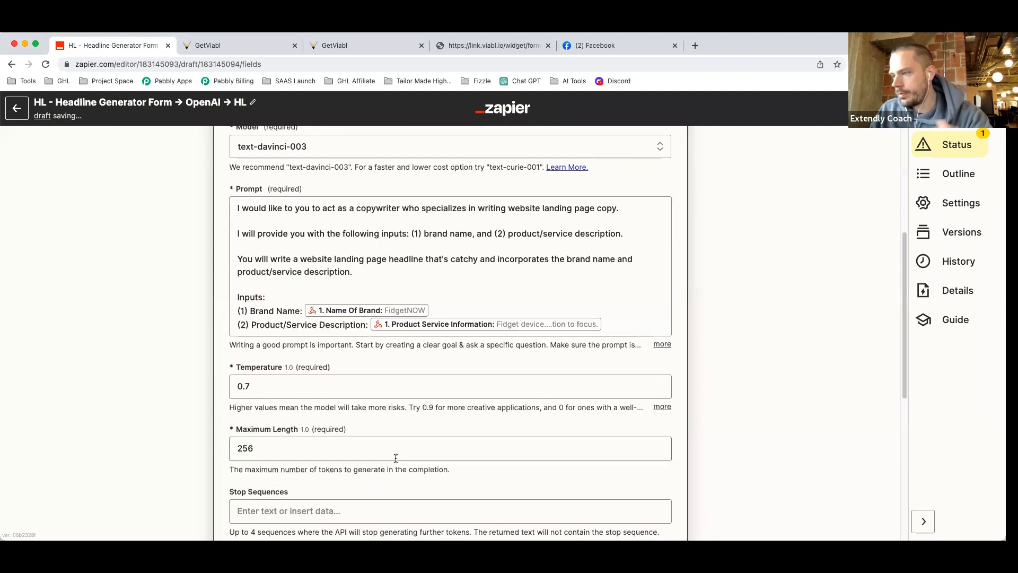
pyautogui.scroll(-6, 685, 419)
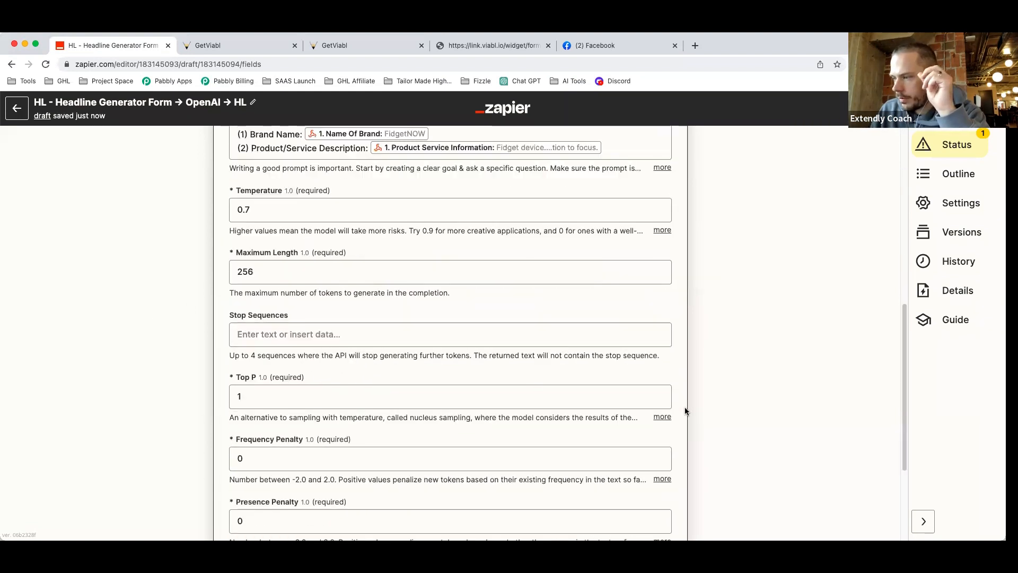
pyautogui.click(373, 448)
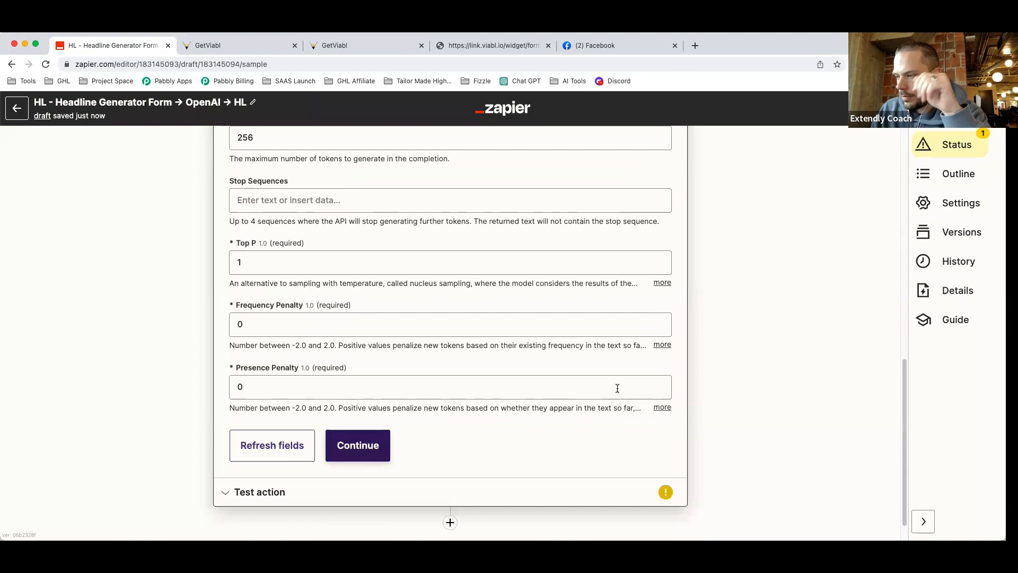
# Test the OpenAI step and review the generated FidgetNOW landing page headline.
pyautogui.click(341, 443)
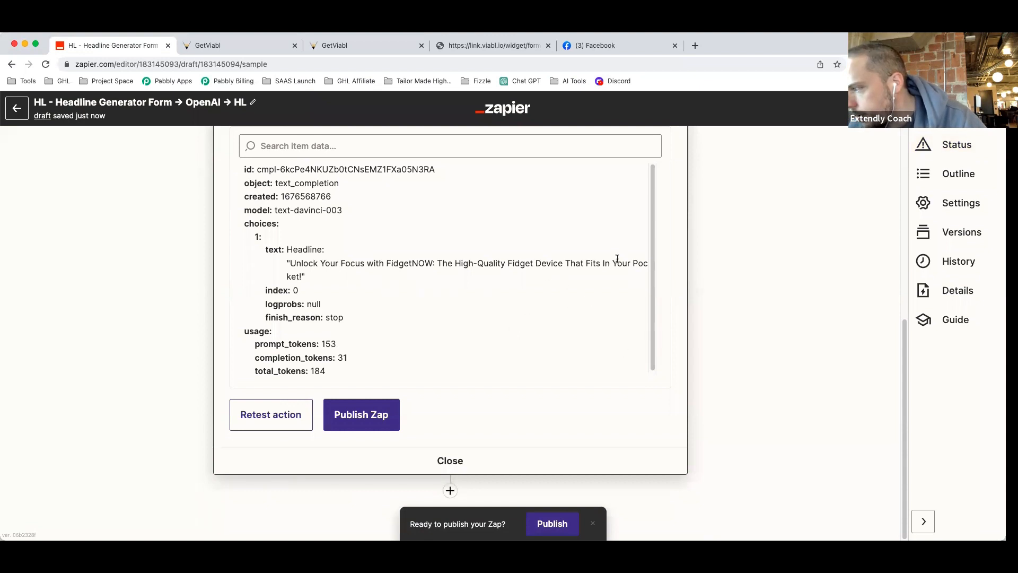
pyautogui.moveTo(603, 262); pyautogui.dragTo(656, 264)
pyautogui.click(512, 282)
pyautogui.scroll(1, 513, 282)
pyautogui.scroll(-1, 511, 282)
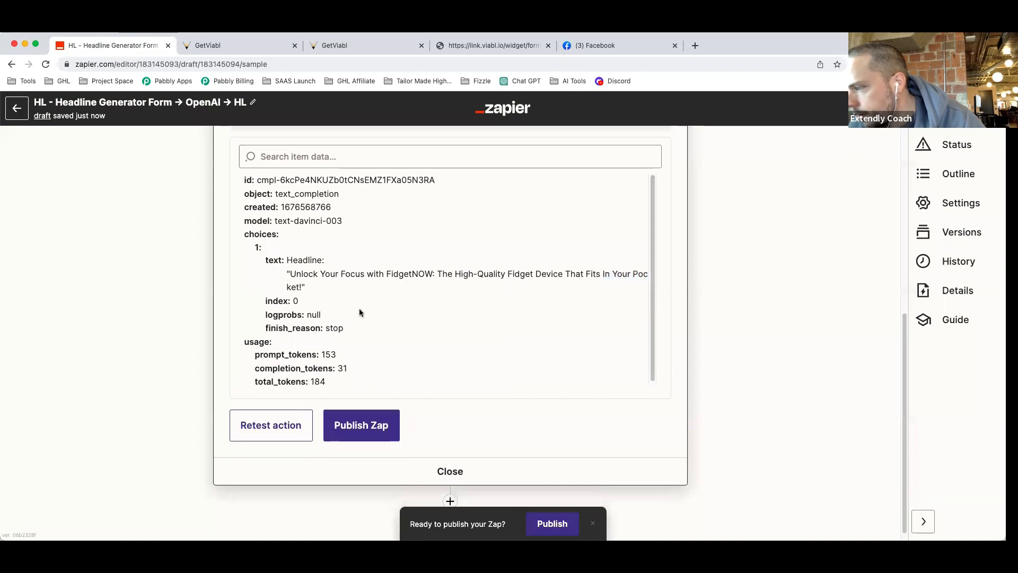
# Add a third action step below the OpenAI step.
pyautogui.scroll(-1, 375, 325)
pyautogui.scroll(2, 474, 268)
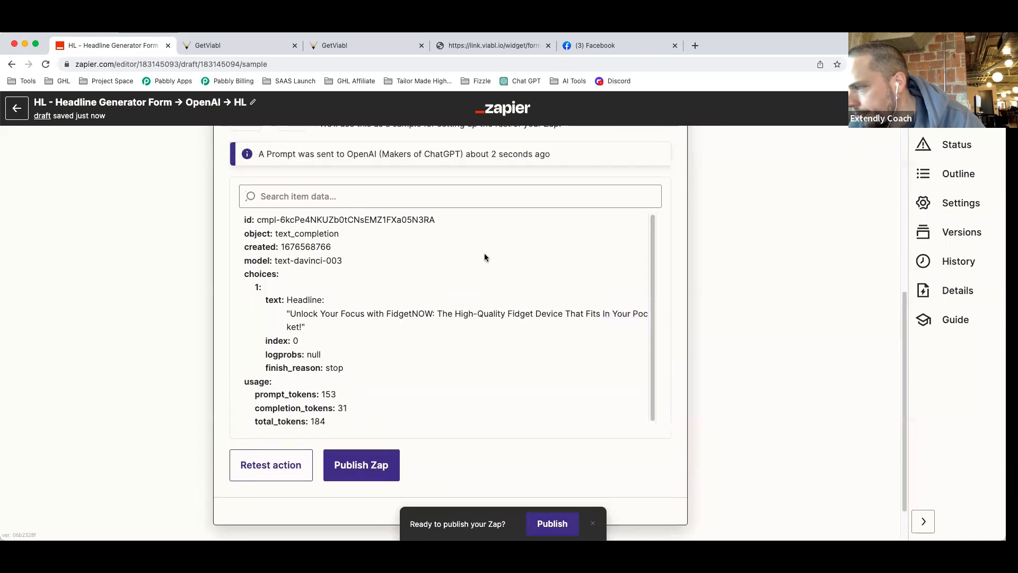
pyautogui.scroll(-1, 609, 303)
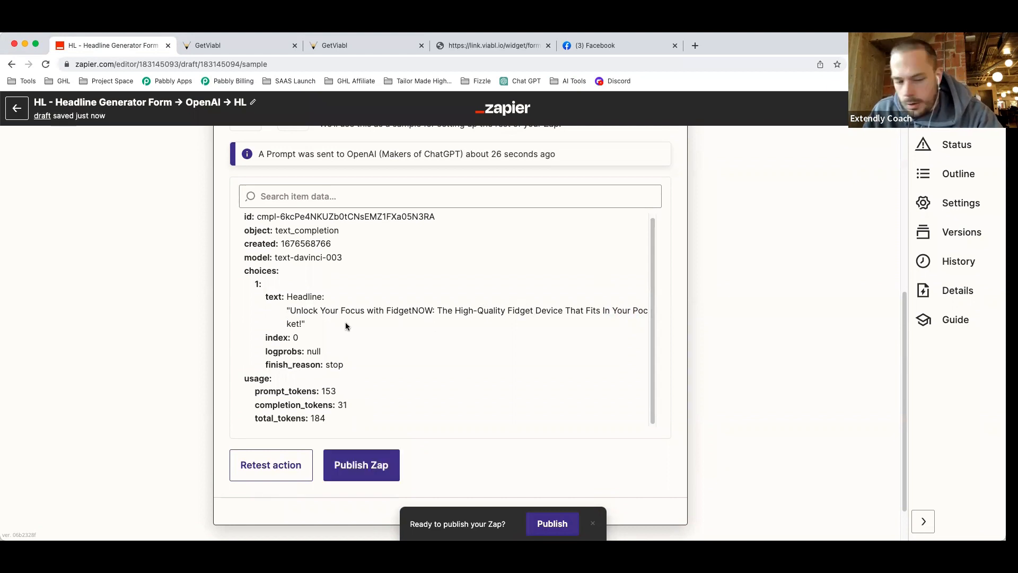
pyautogui.scroll(-2, 483, 342)
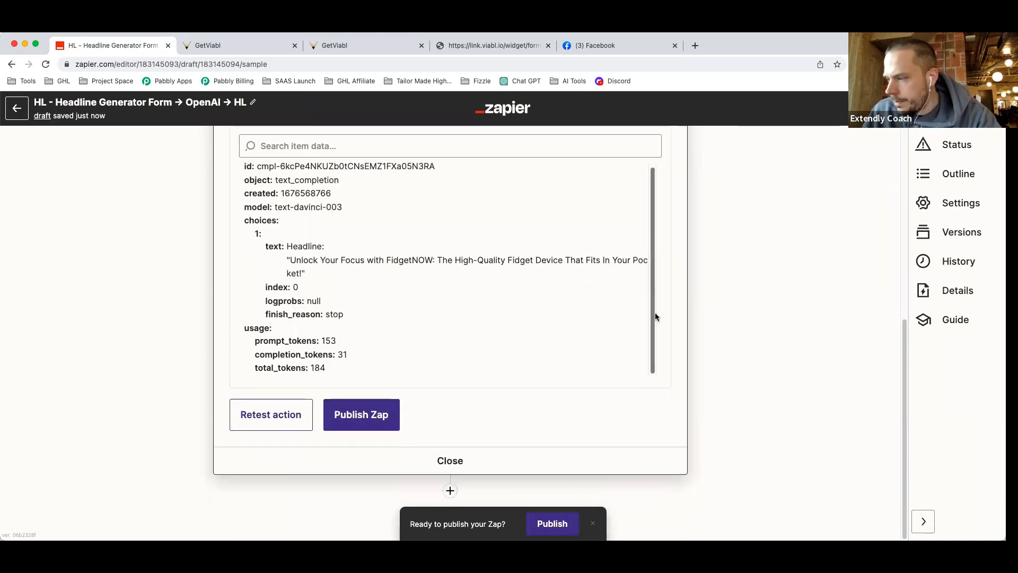
pyautogui.click(451, 490)
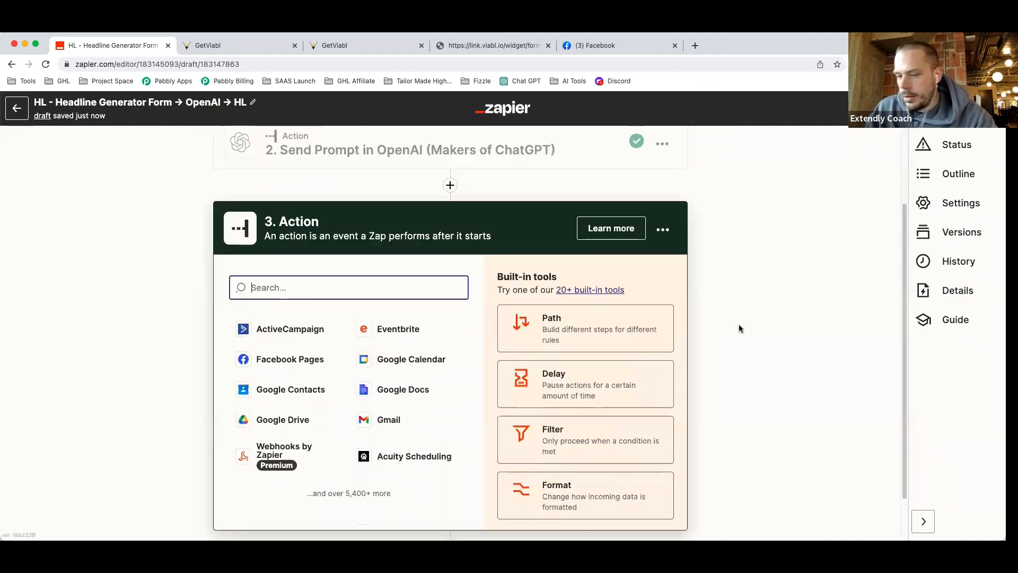
# Make step 3 a LeadConnector action with the Add/Update Contact event.
pyautogui.write('lead')
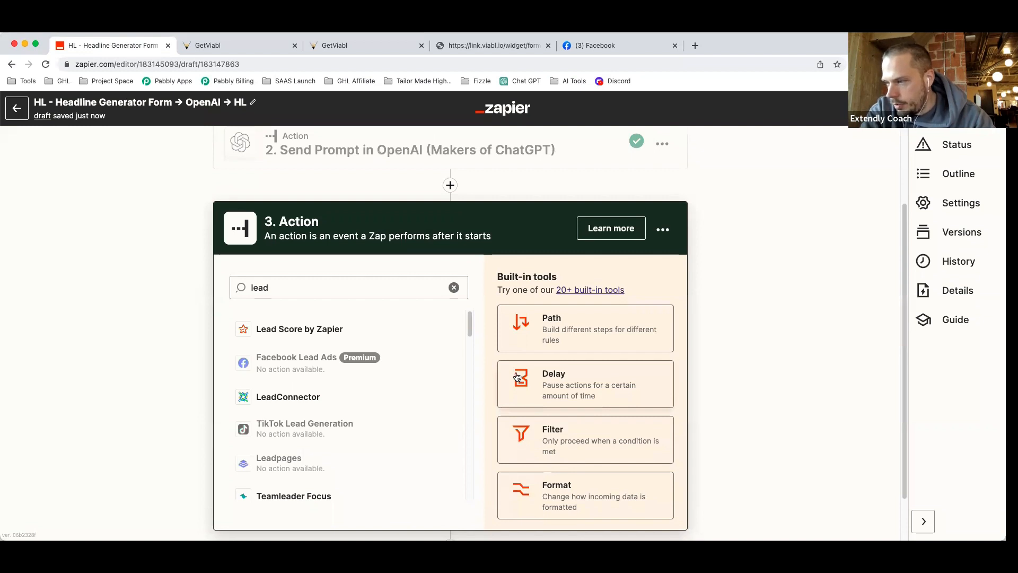
pyautogui.click(321, 399)
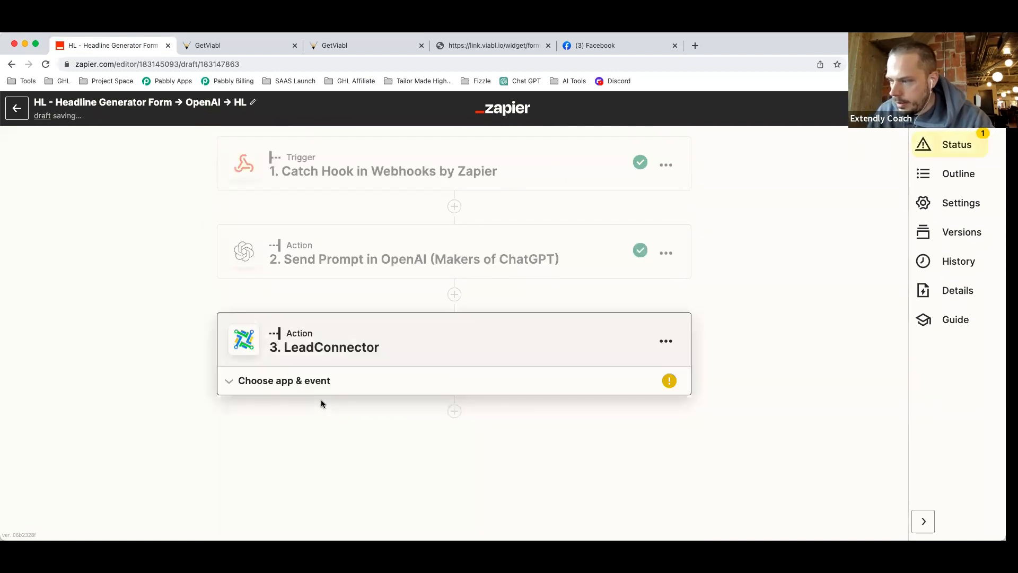
pyautogui.click(294, 381)
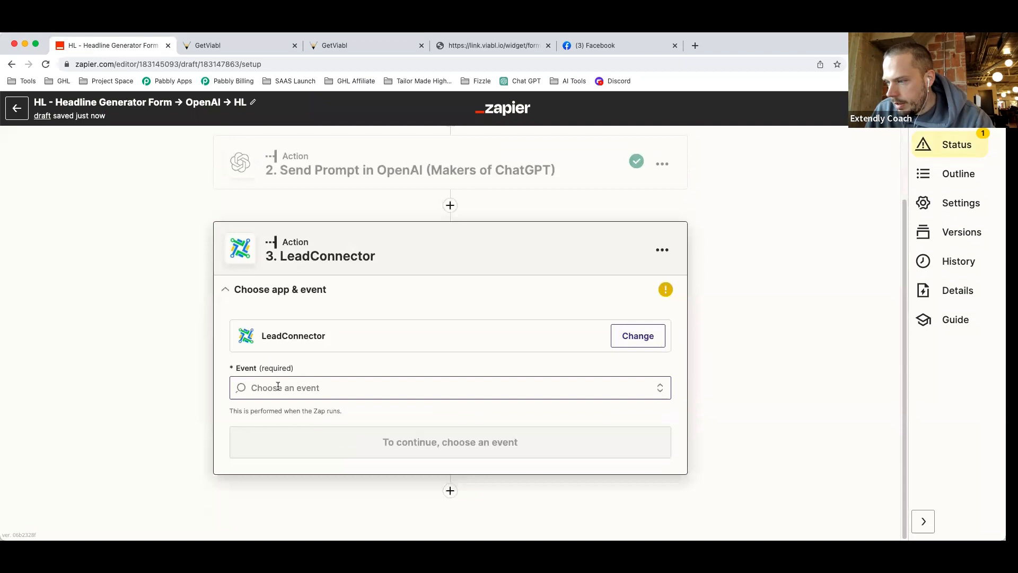
pyautogui.click(465, 386)
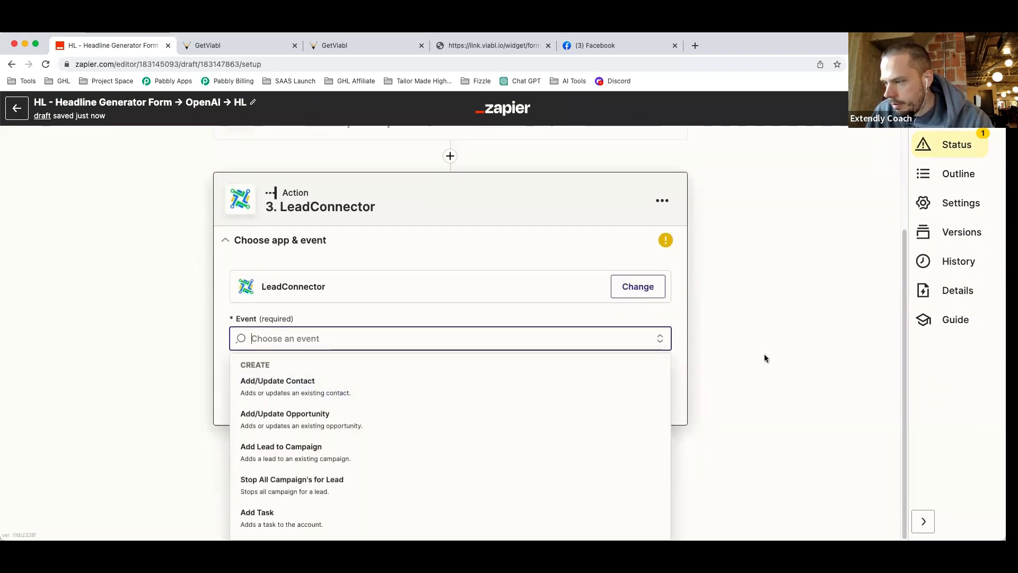
pyautogui.click(345, 391)
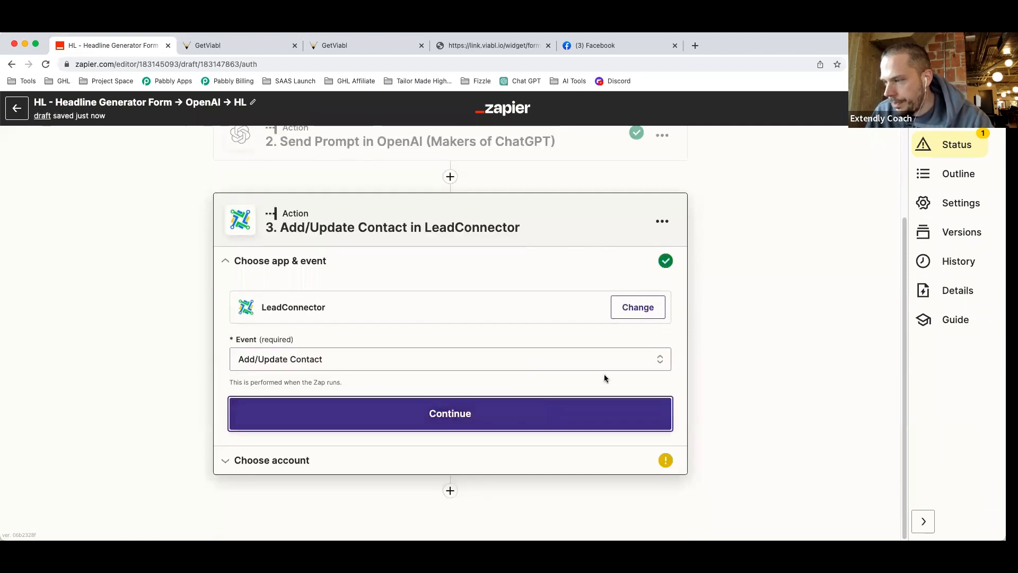
pyautogui.click(594, 406)
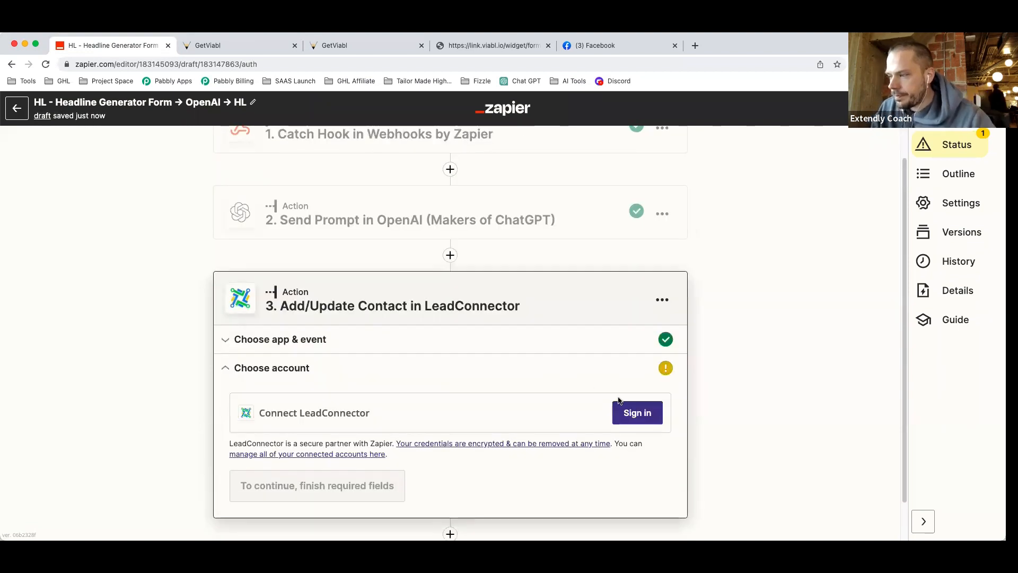
# Begin the LeadConnector sign-in and return to the GetViabl workflow.
pyautogui.click(636, 415)
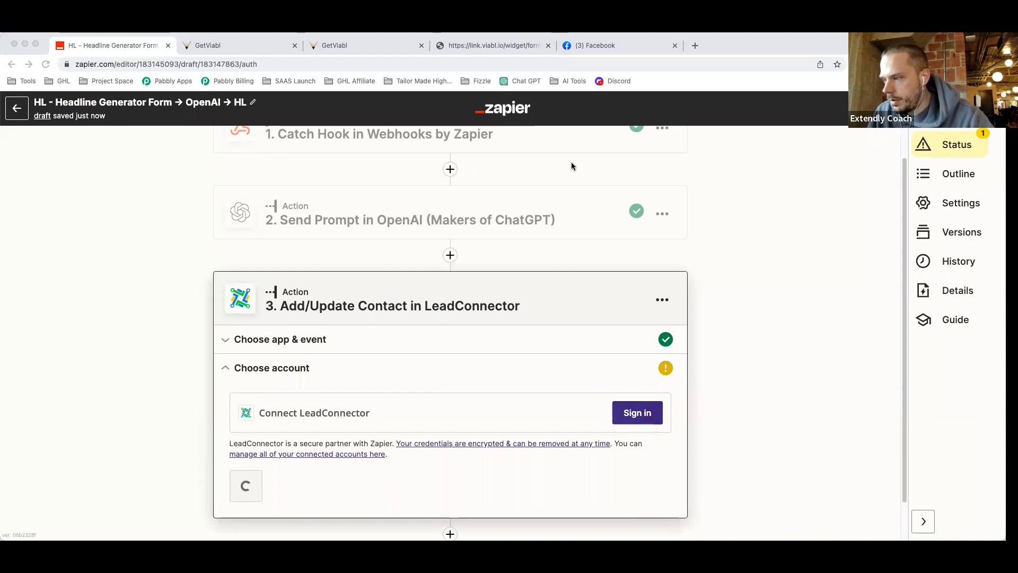
pyautogui.click(830, 301)
pyautogui.click(222, 46)
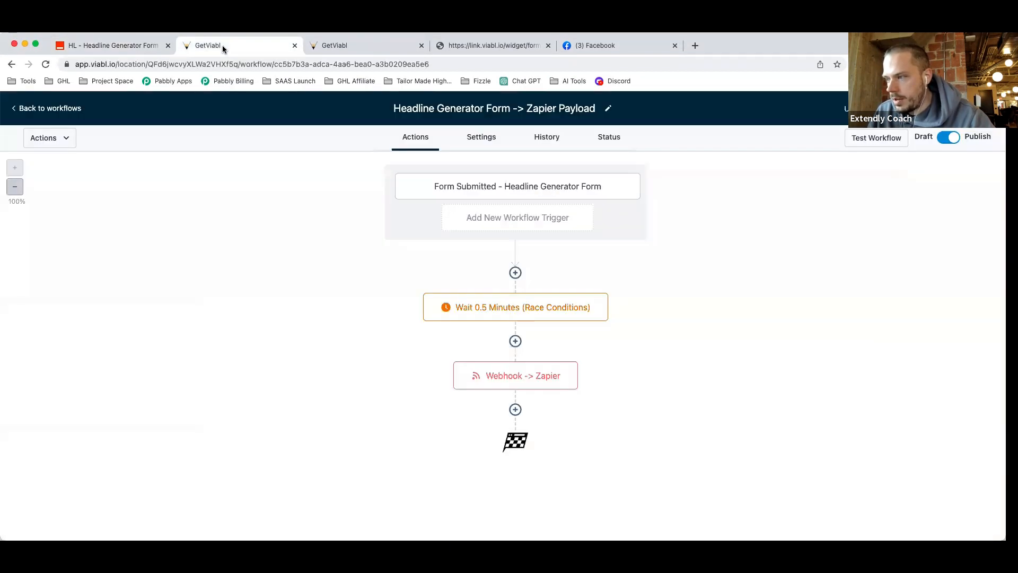
# Reset the location API key by typing CONFIRM, copy the new key, and go back to Zapier.
pyautogui.click(60, 108)
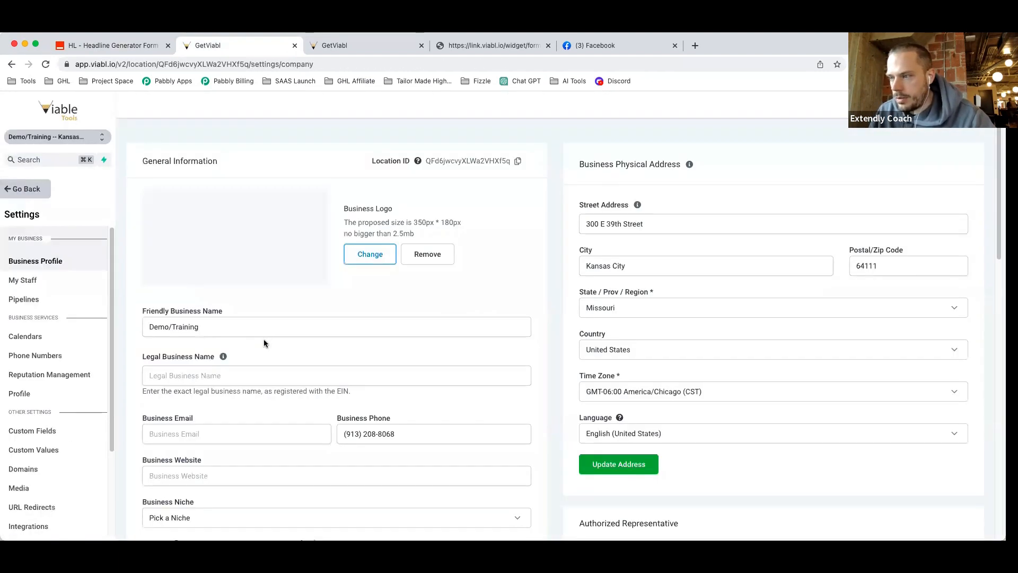
pyautogui.scroll(-2, 358, 402)
pyautogui.scroll(-3, 358, 402)
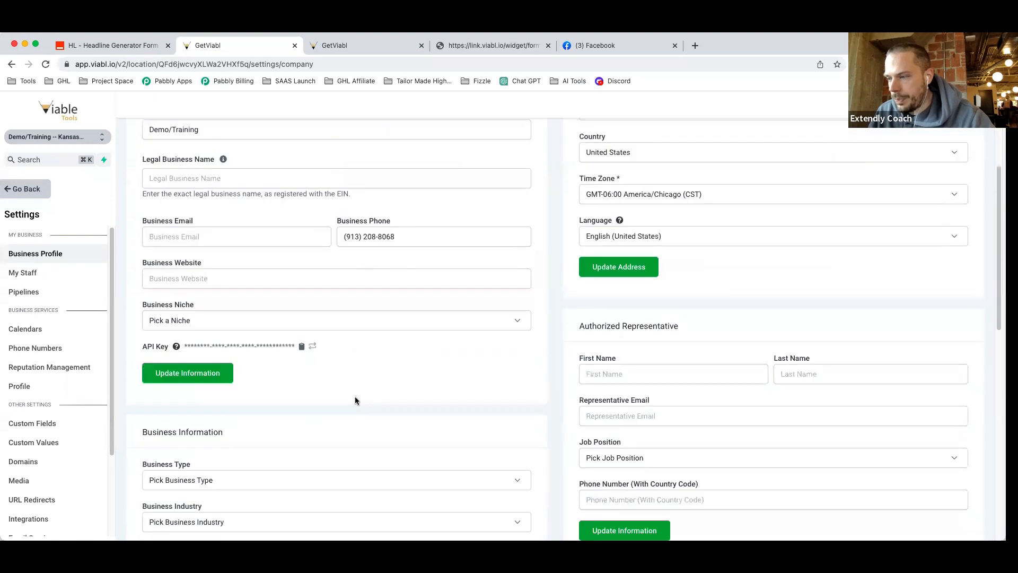
pyautogui.click(313, 348)
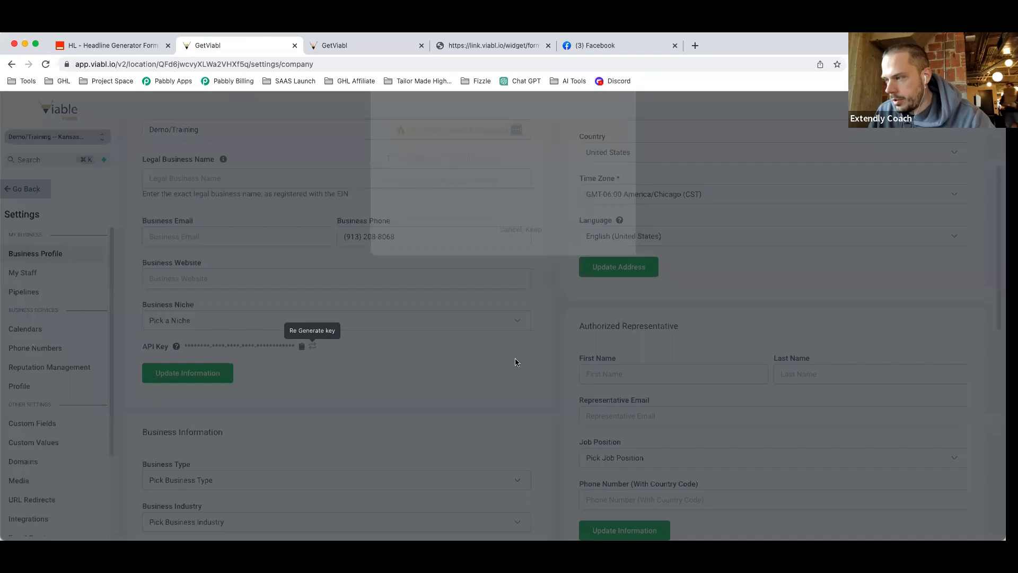
pyautogui.click(450, 247)
pyautogui.write('CONFIRM')
pyautogui.click(576, 277)
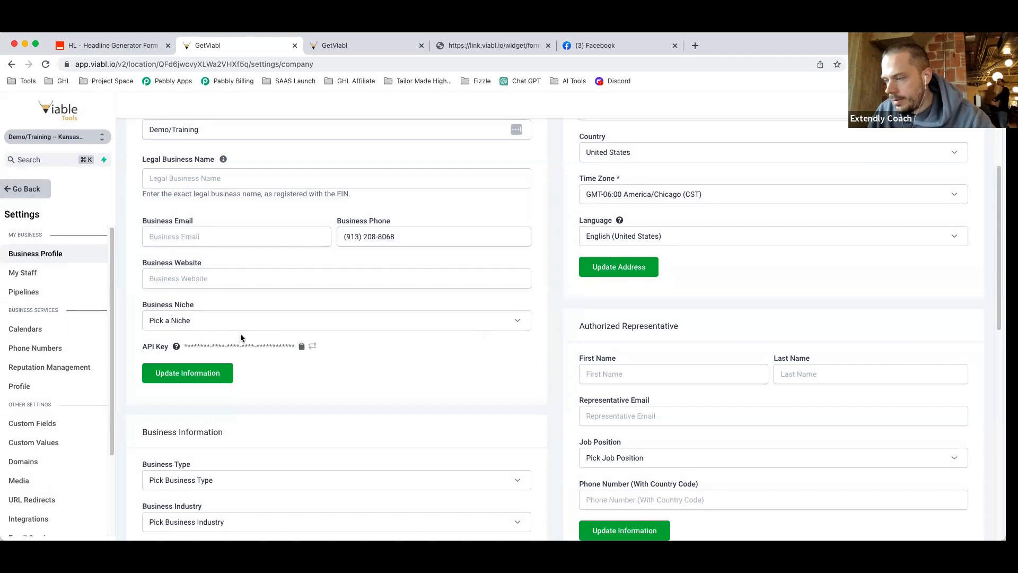
pyautogui.click(301, 346)
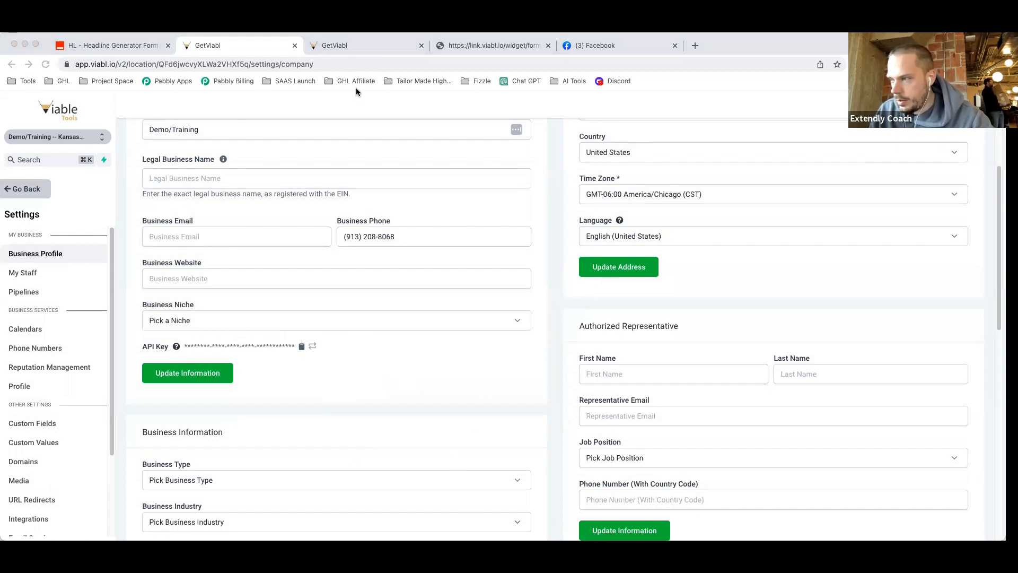
pyautogui.click(139, 47)
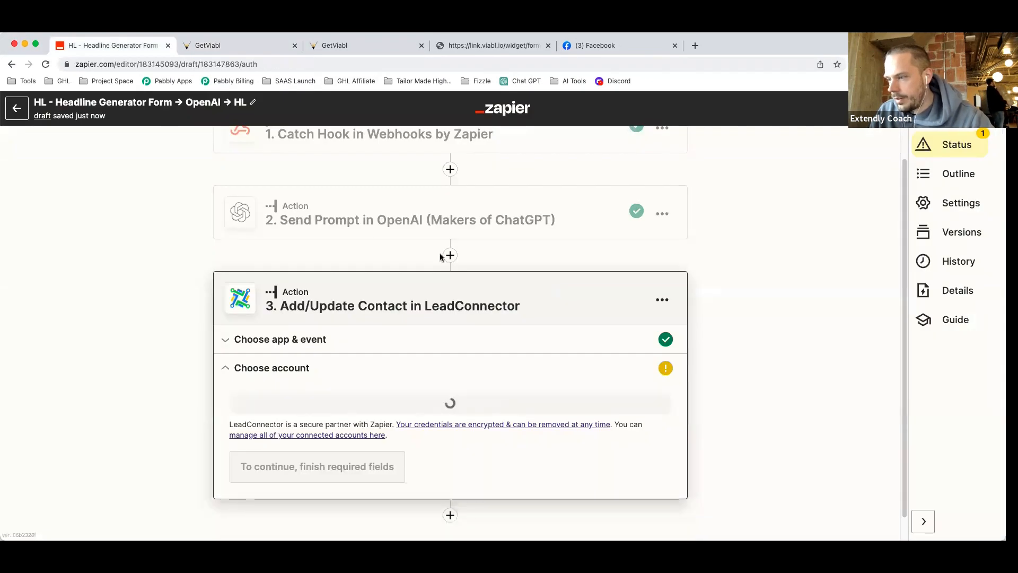
# Confirm the LeadConnector account to reach contact-field setup, then return to GetViabl's settings.
pyautogui.scroll(-1, 327, 417)
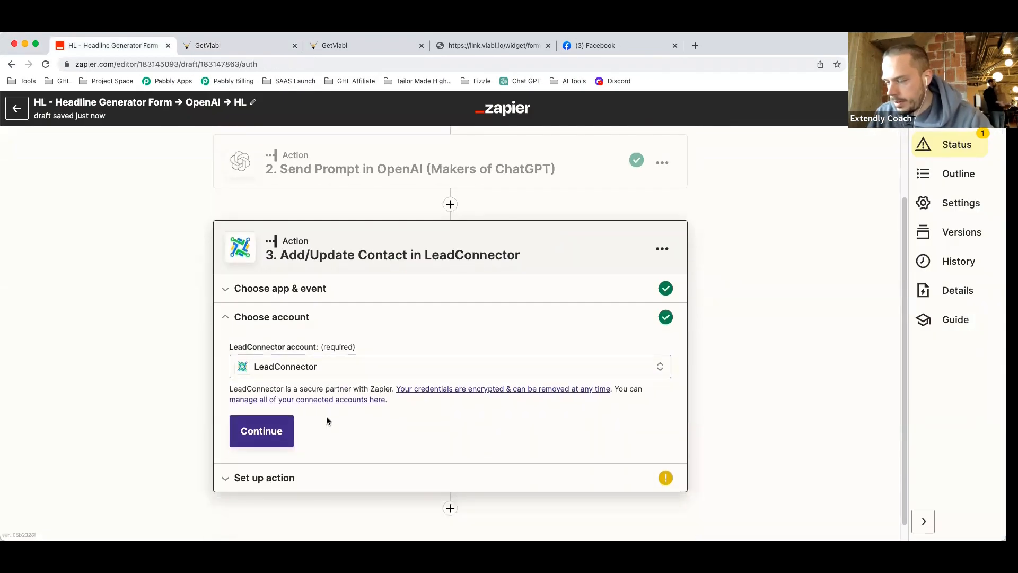
pyautogui.click(266, 438)
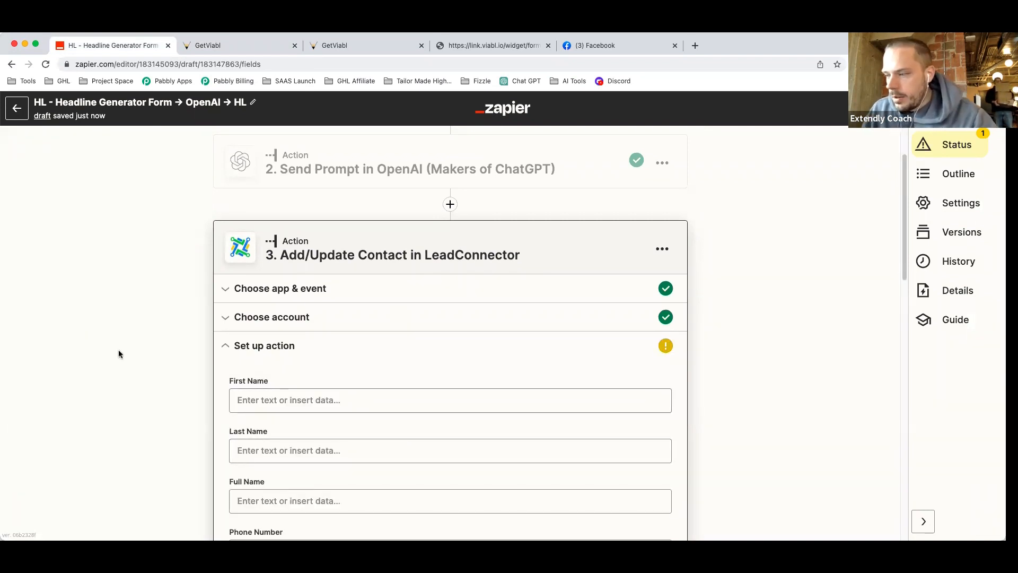
pyautogui.scroll(-4, 119, 354)
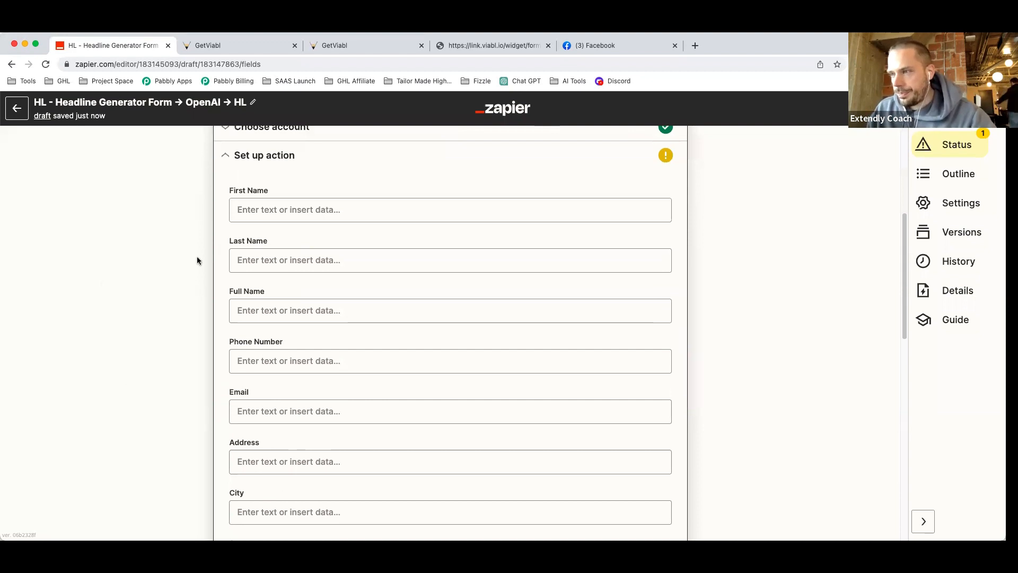
pyautogui.scroll(-2, 197, 260)
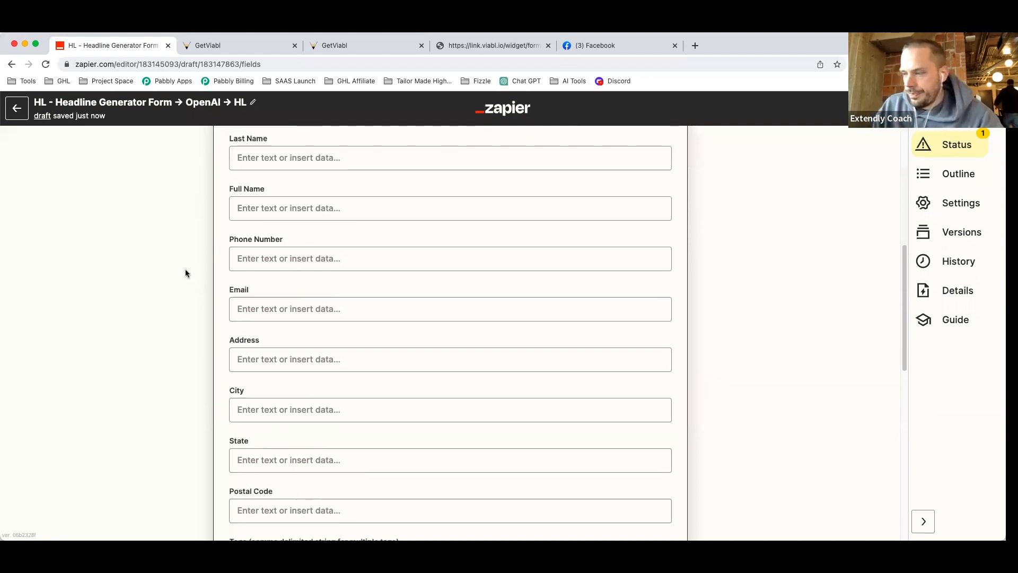
pyautogui.click(214, 42)
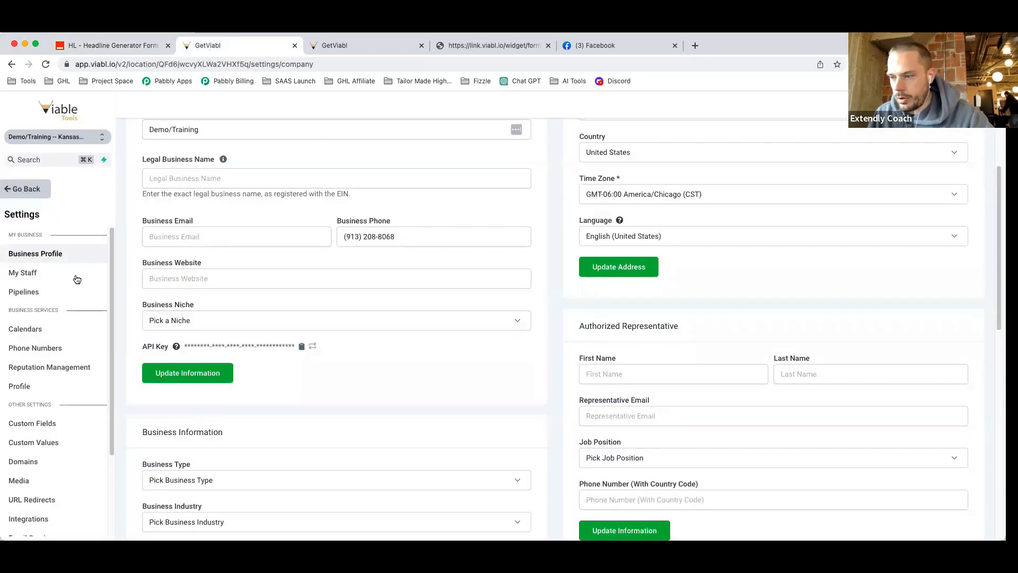
# Add a single-line contact custom field 'AI Generated Headline' in the Additional Info group.
pyautogui.click(41, 426)
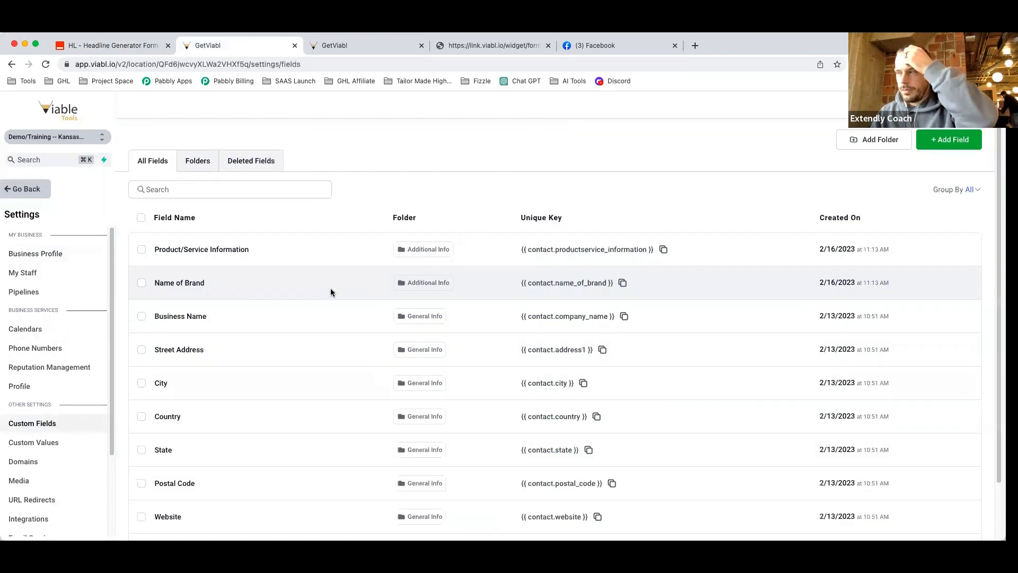
pyautogui.click(964, 140)
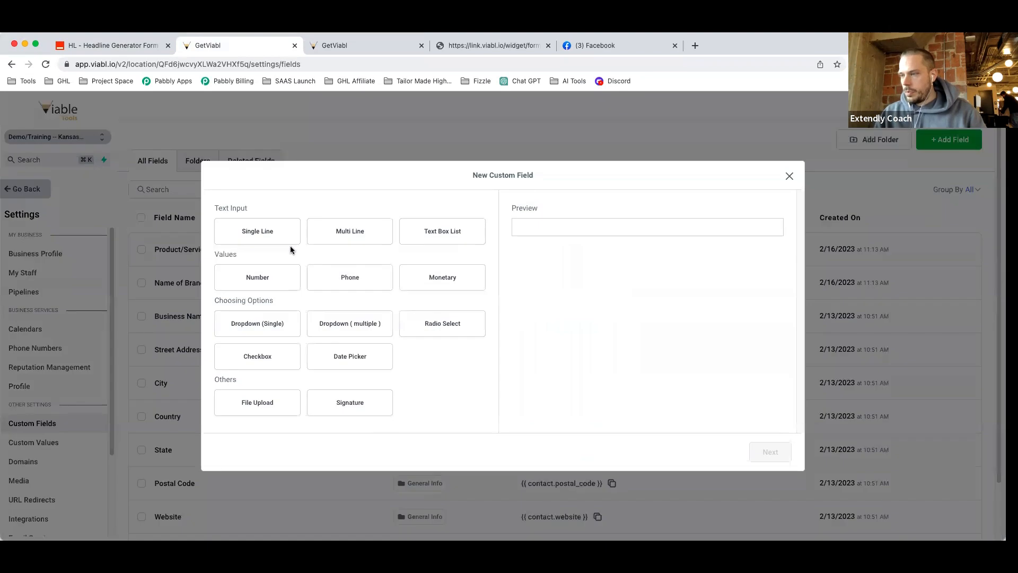
pyautogui.click(273, 236)
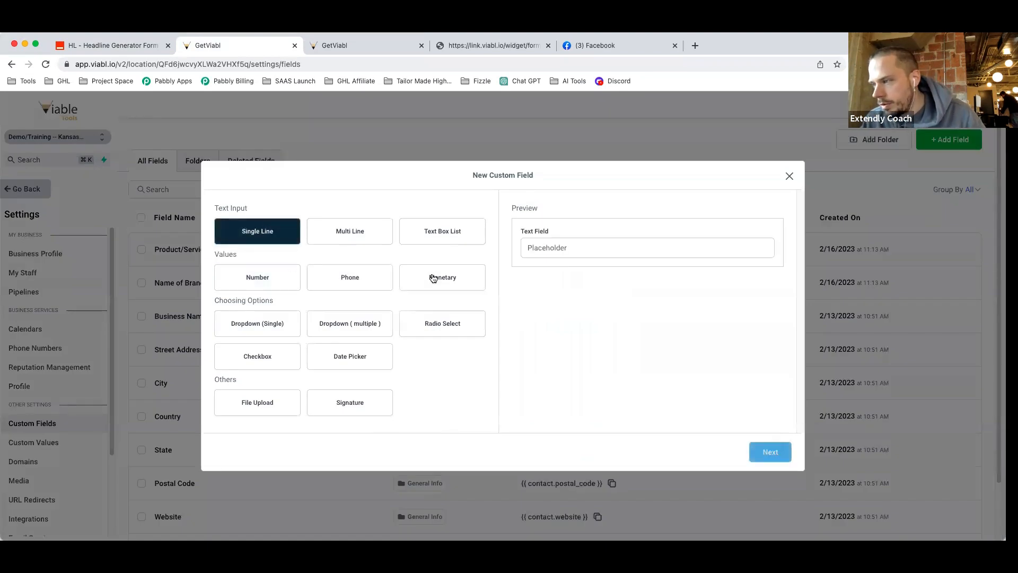
pyautogui.click(771, 452)
pyautogui.click(318, 291)
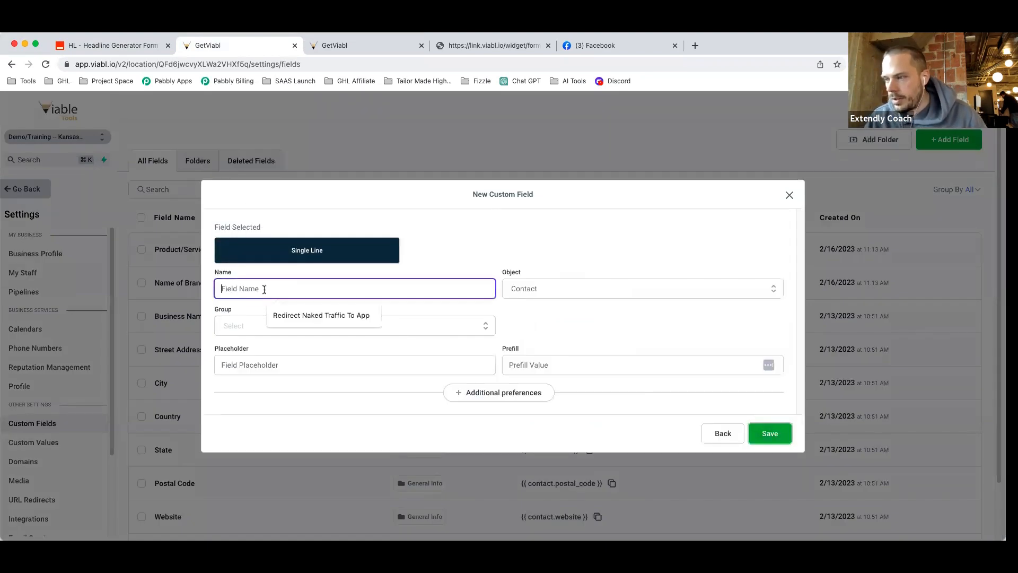
pyautogui.write('AI Ge')
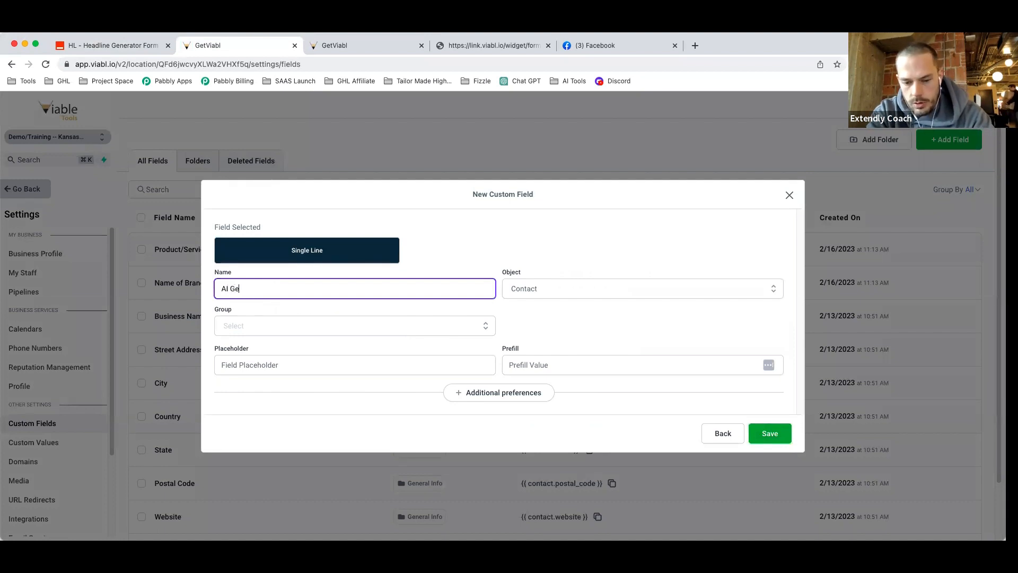
pyautogui.write('nerated Headli')
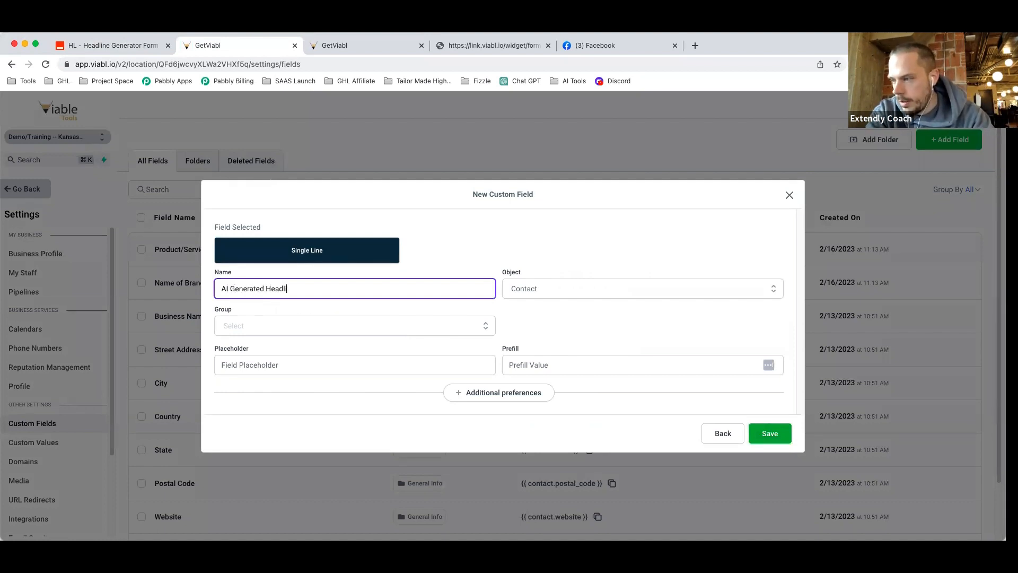
pyautogui.write('ne')
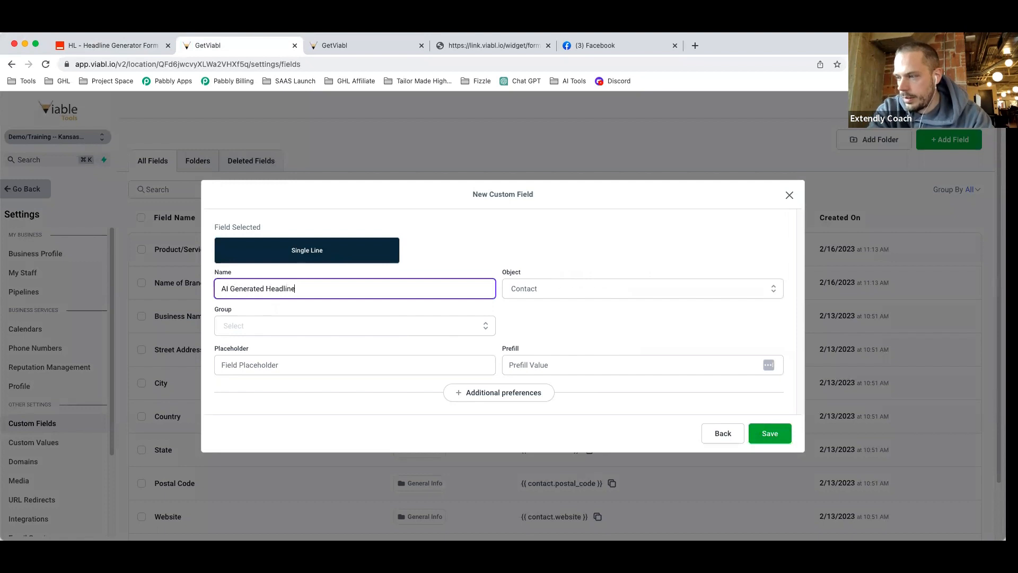
pyautogui.click(252, 328)
pyautogui.click(248, 388)
pyautogui.click(777, 432)
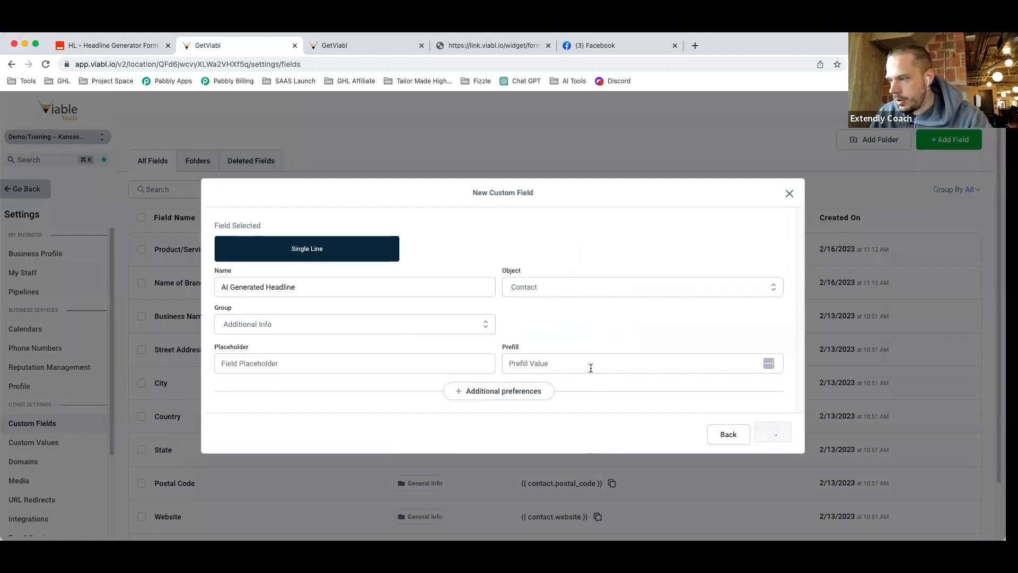
# Add a second single-line field 'AI Generated Sub Headline' in the Additional Info group.
pyautogui.click(919, 147)
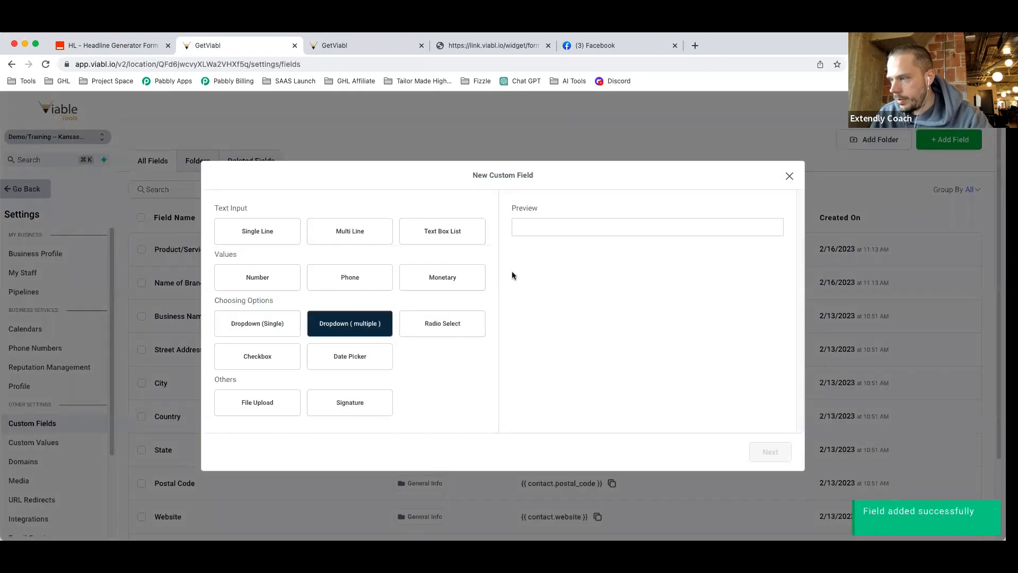
pyautogui.click(260, 228)
pyautogui.click(768, 454)
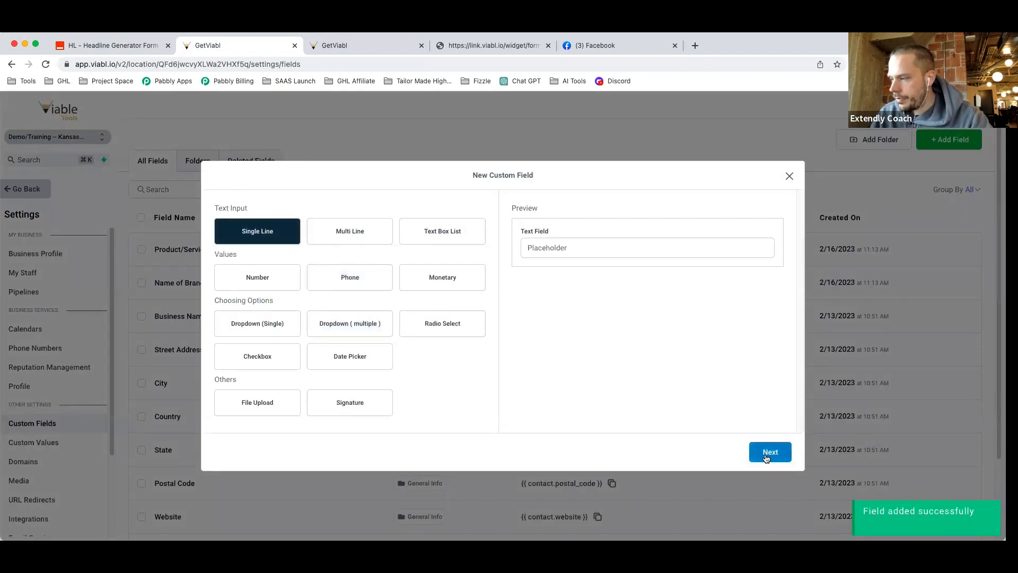
pyautogui.click(277, 289)
pyautogui.write('Ai Generat')
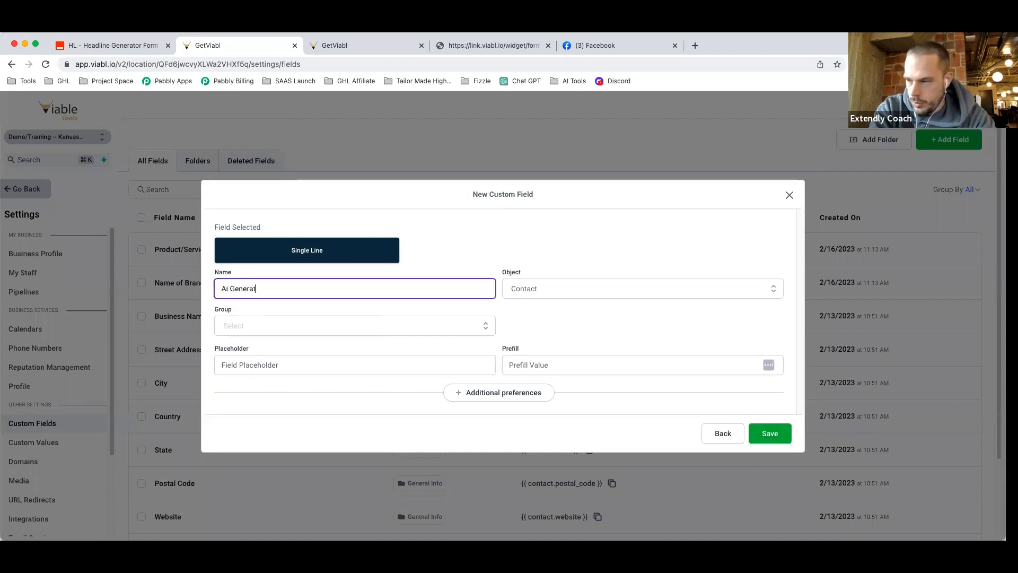
pyautogui.write('ed Sub Headline')
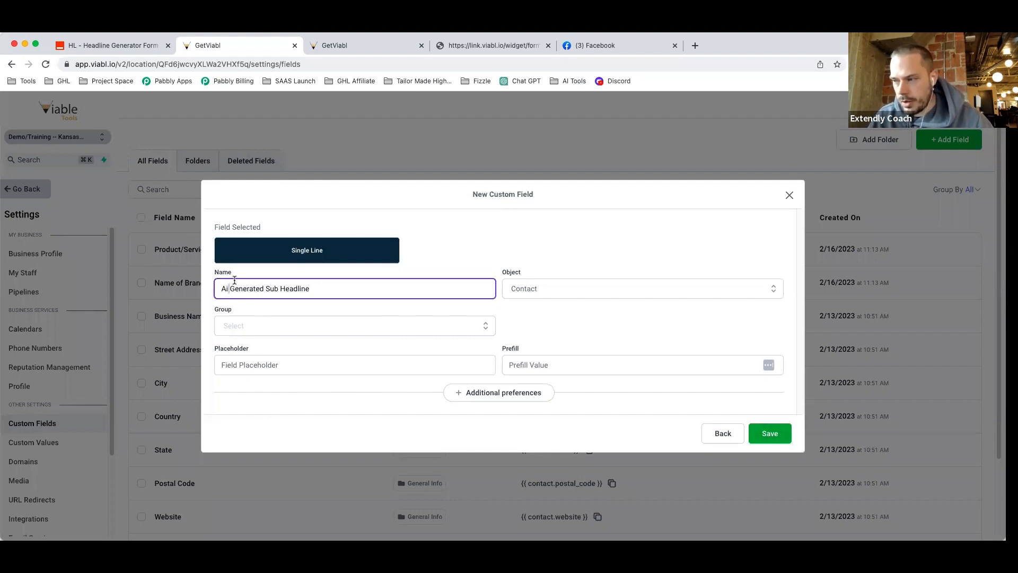
pyautogui.press('BackSpace')
pyautogui.write('I')
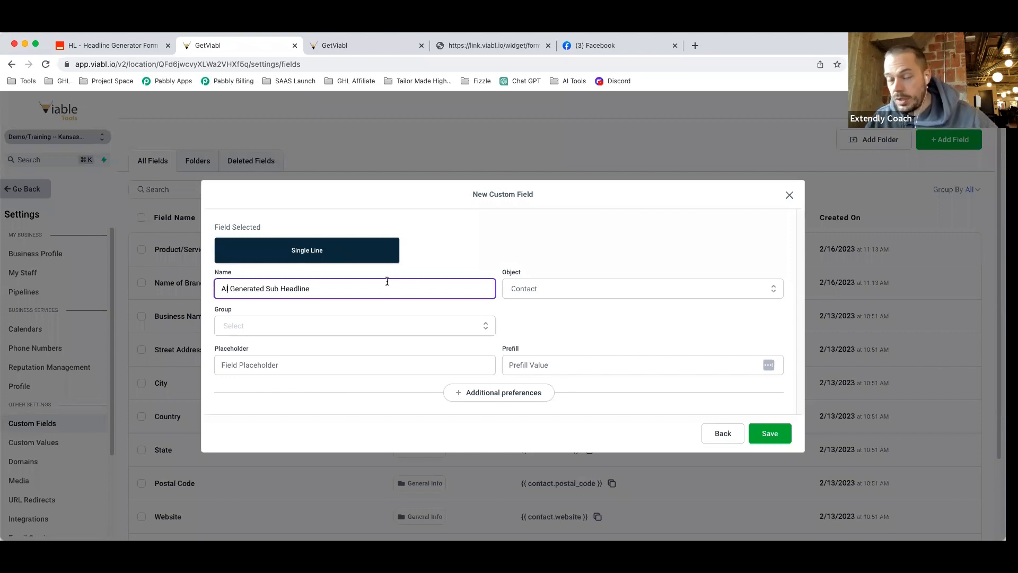
pyautogui.click(332, 327)
pyautogui.click(311, 384)
pyautogui.click(763, 438)
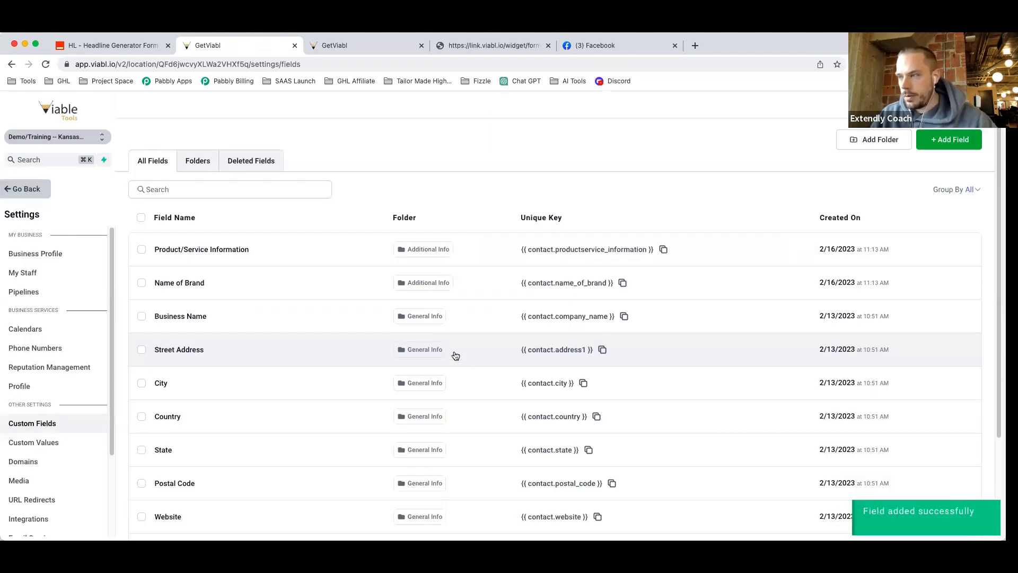
# Refresh the LeadConnector step's fields in Zapier so the new custom fields appear.
pyautogui.click(115, 47)
pyautogui.scroll(-3, 355, 369)
pyautogui.scroll(-6, 358, 369)
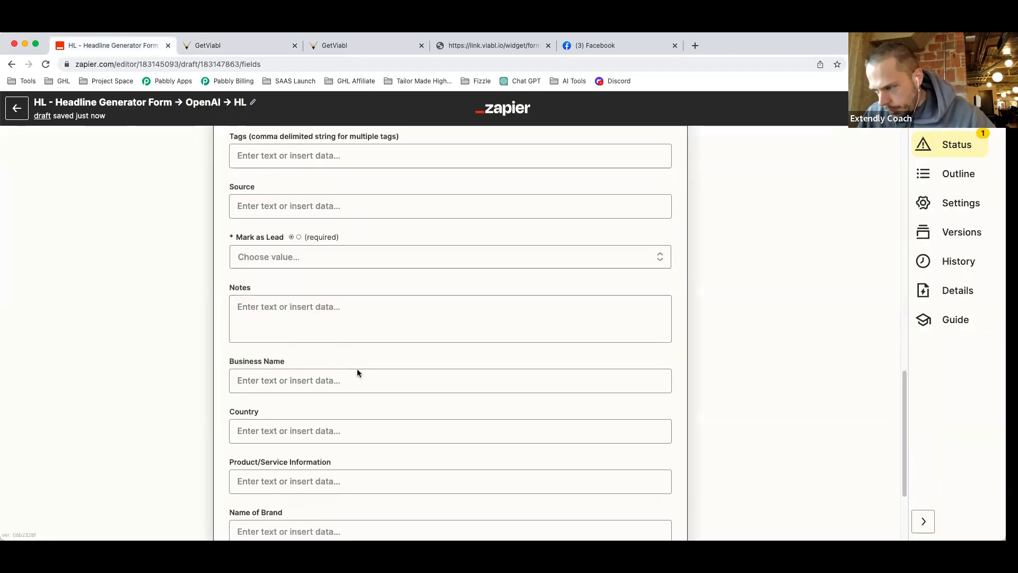
pyautogui.click(312, 450)
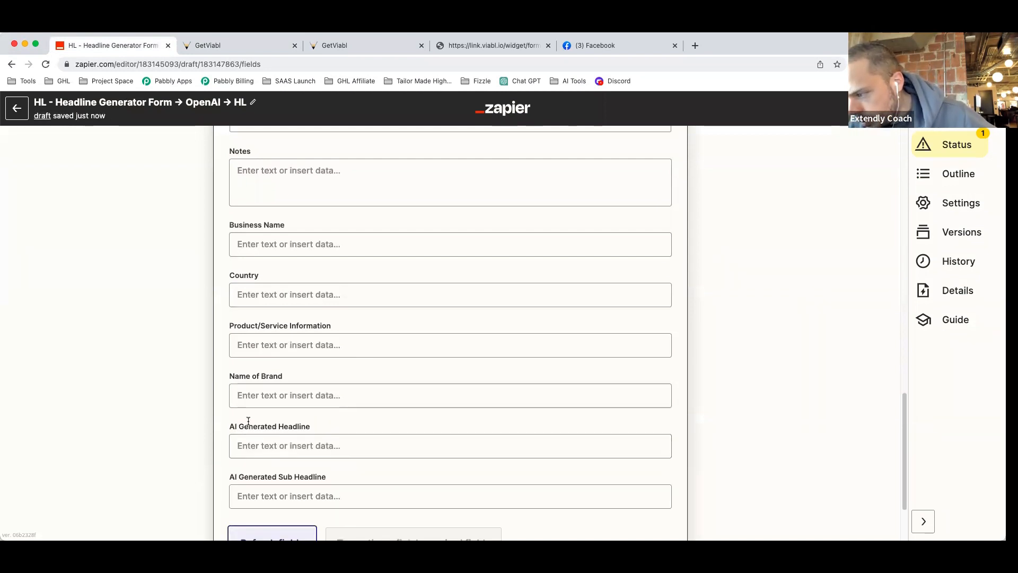
pyautogui.scroll(-2, 371, 424)
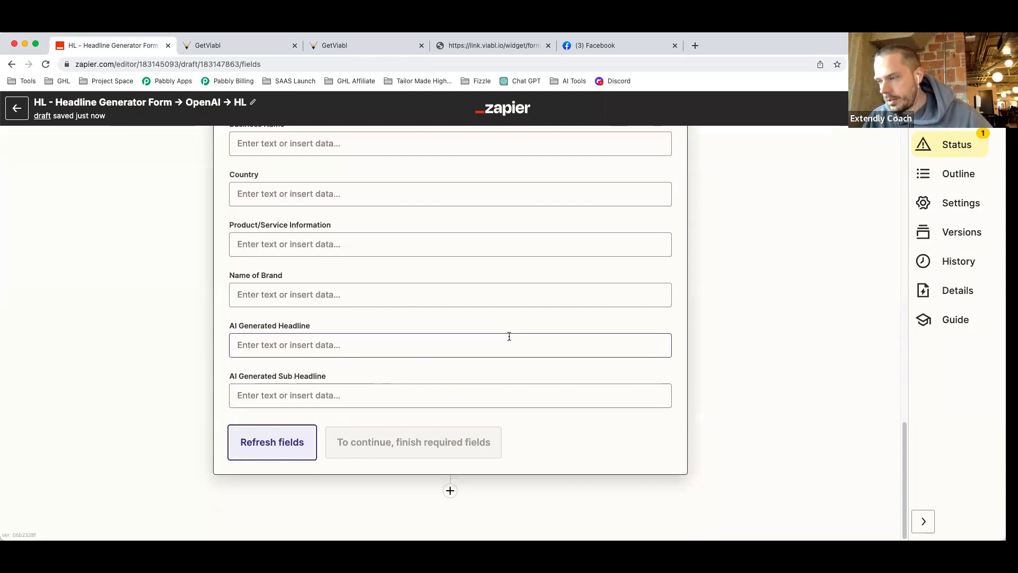
# Map the AI Generated Headline field to the OpenAI step's Choices Text output.
pyautogui.click(277, 345)
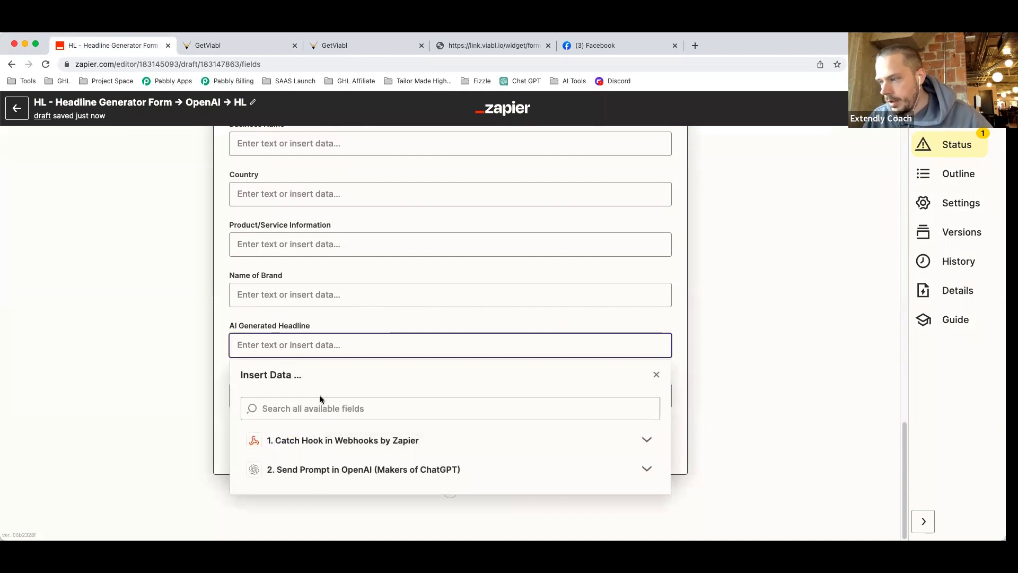
pyautogui.click(354, 470)
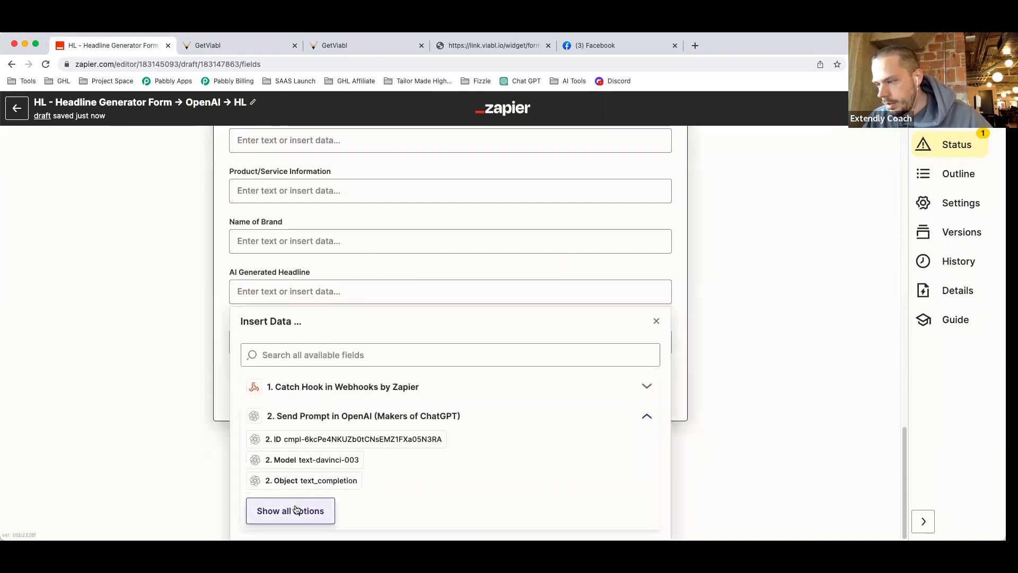
pyautogui.click(297, 511)
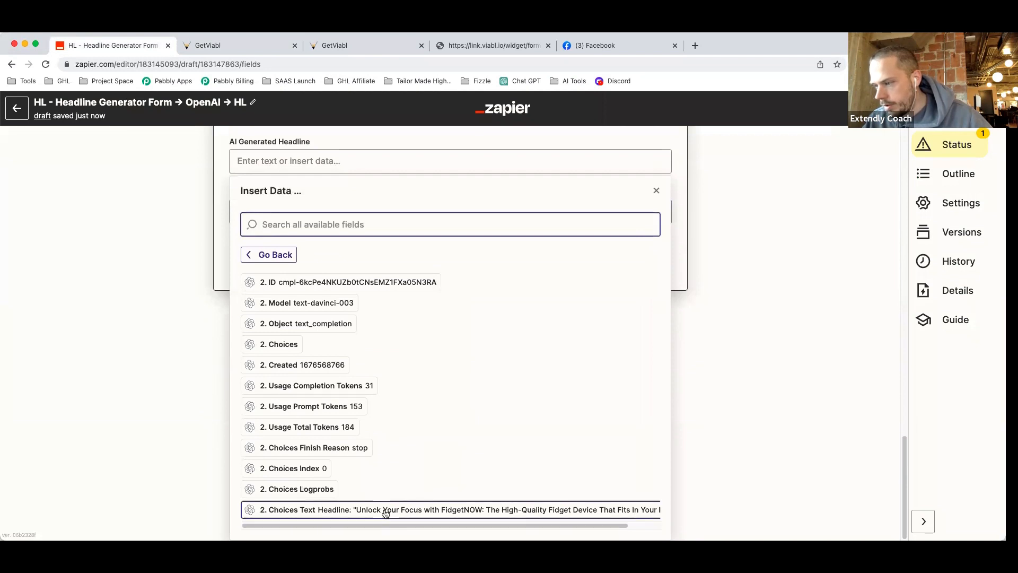
pyautogui.click(385, 511)
pyautogui.click(224, 251)
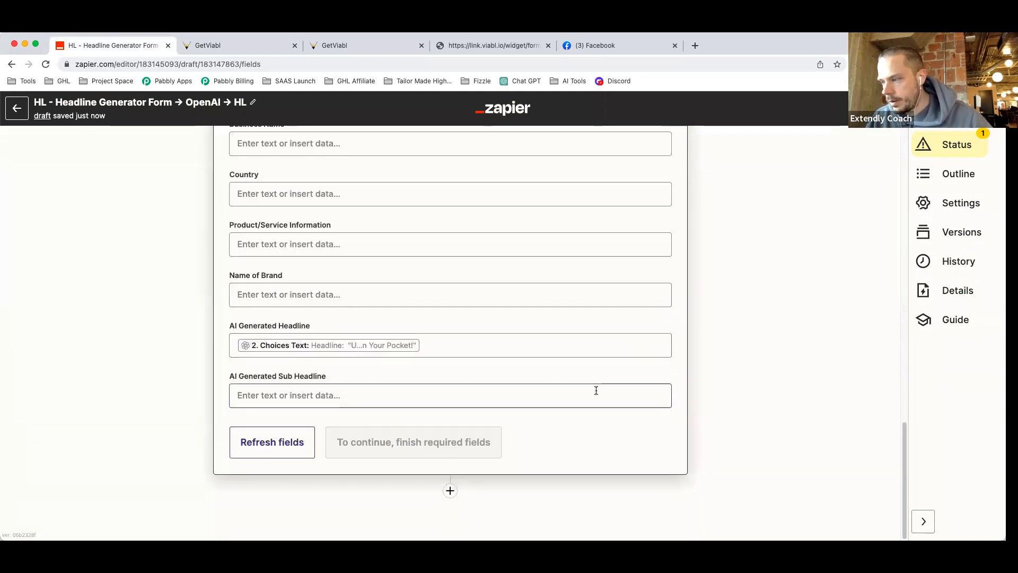
pyautogui.scroll(1, 594, 387)
pyautogui.scroll(8, 594, 387)
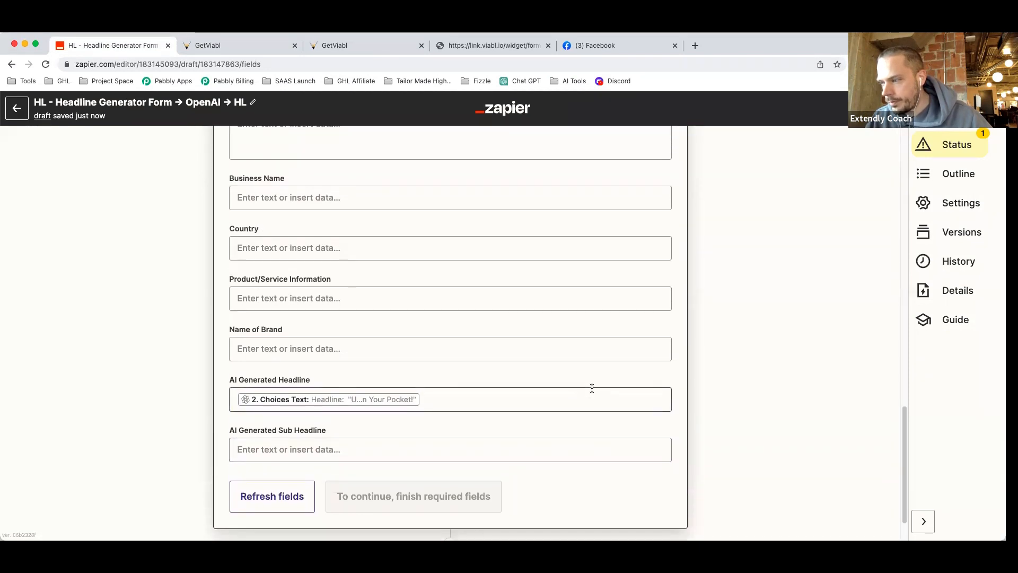
pyautogui.scroll(14, 590, 387)
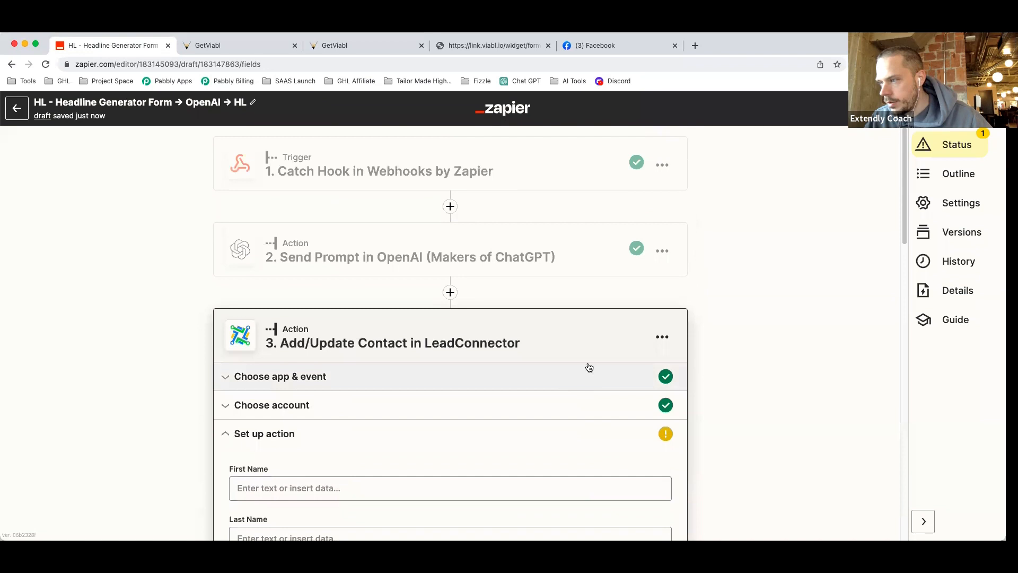
# Duplicate the OpenAI Send Prompt step.
pyautogui.click(663, 250)
pyautogui.click(612, 303)
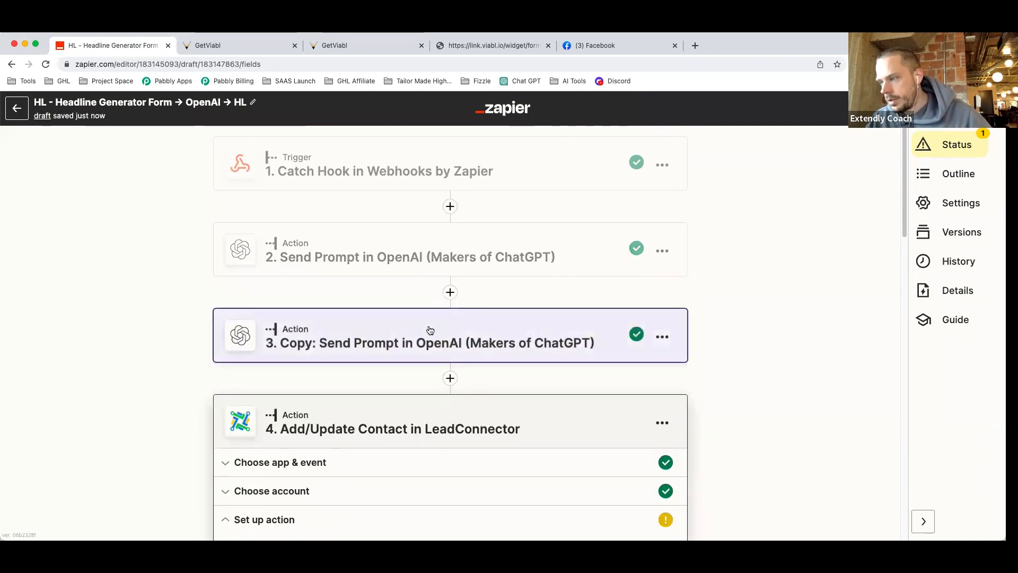
pyautogui.moveTo(482, 343); pyautogui.dragTo(489, 387)
# Move the copied prompt step below the LeadConnector step and open its setup.
pyautogui.click(663, 336)
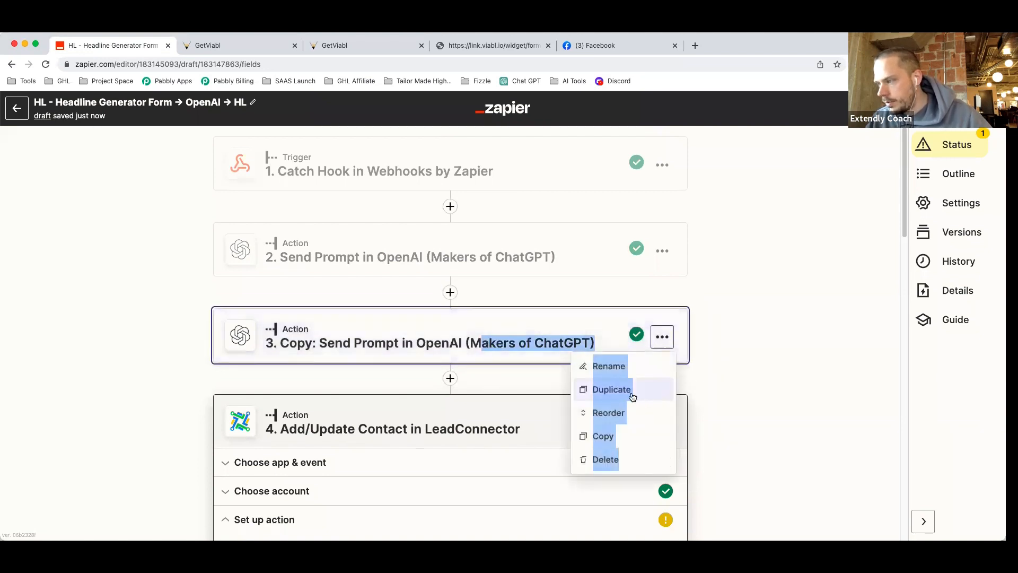
pyautogui.click(607, 411)
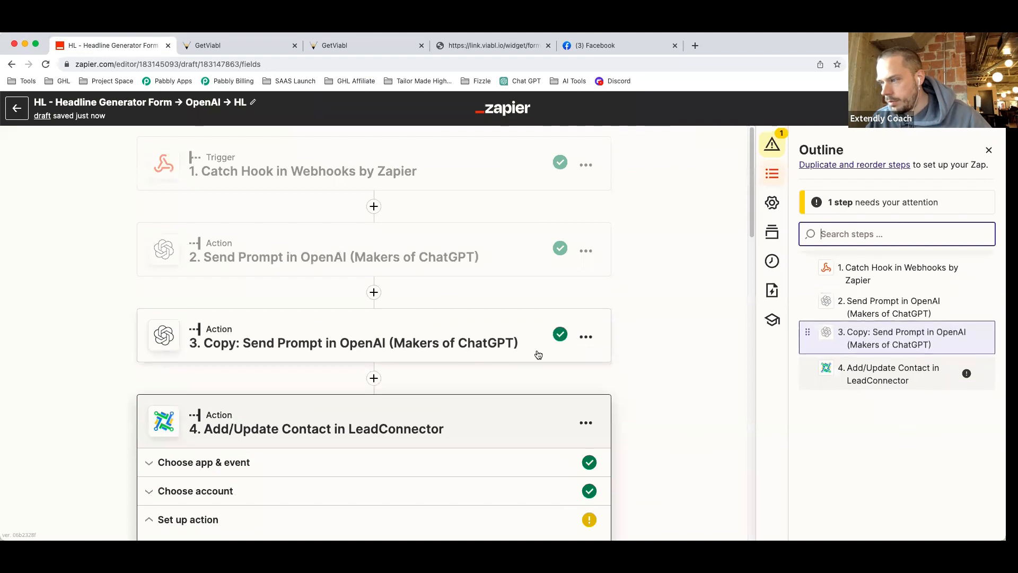
pyautogui.moveTo(805, 337); pyautogui.dragTo(817, 383)
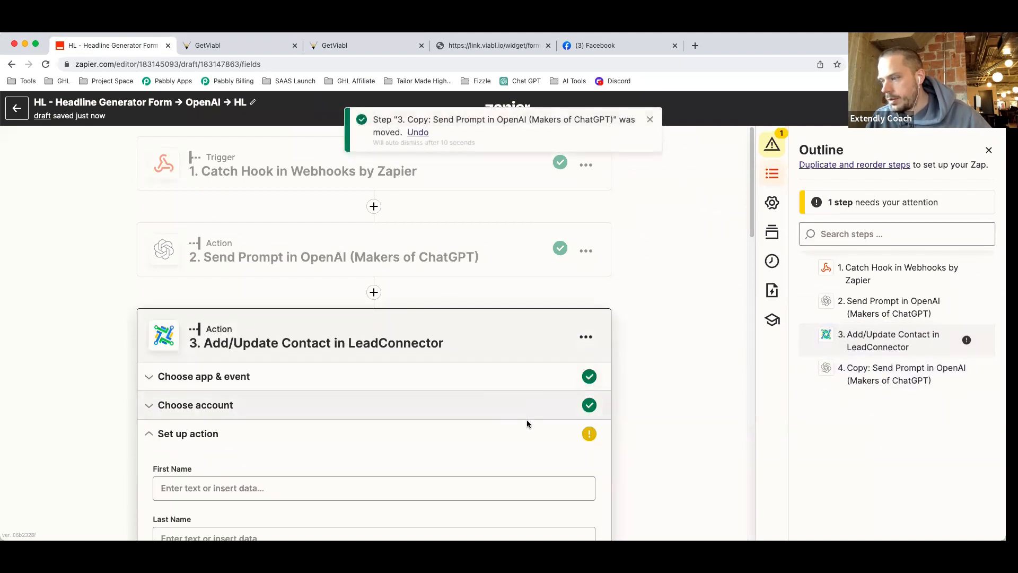
pyautogui.scroll(-20, 527, 419)
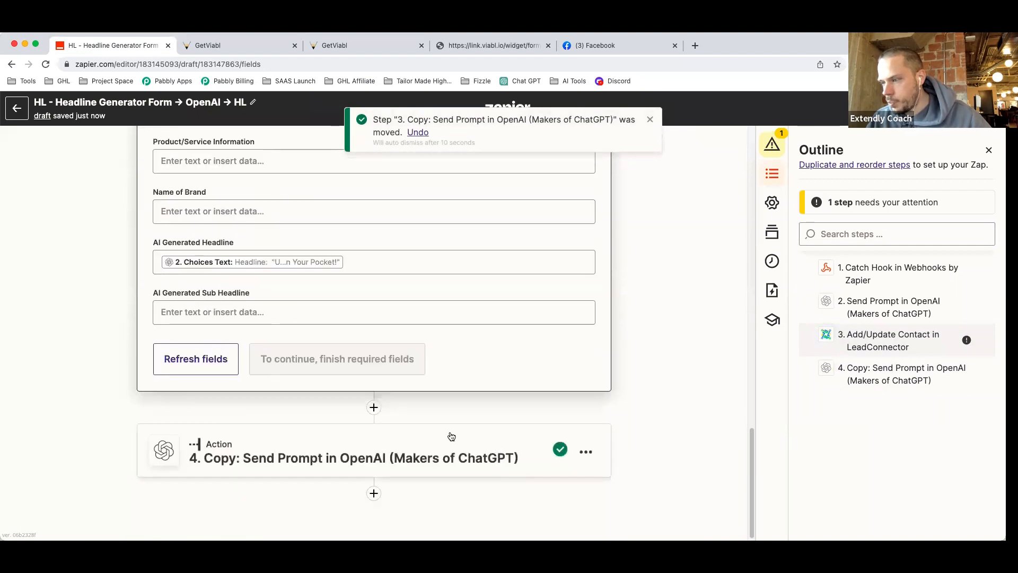
pyautogui.click(549, 431)
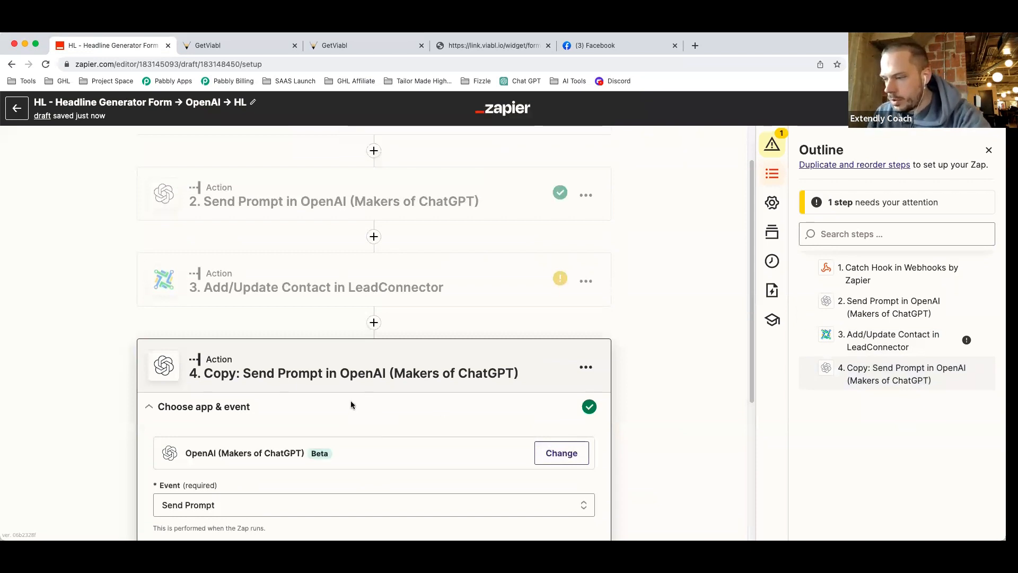
pyautogui.scroll(-5, 351, 400)
# Confirm the OpenAI app, Send Prompt event and account for the copied step.
pyautogui.click(312, 336)
pyautogui.click(194, 398)
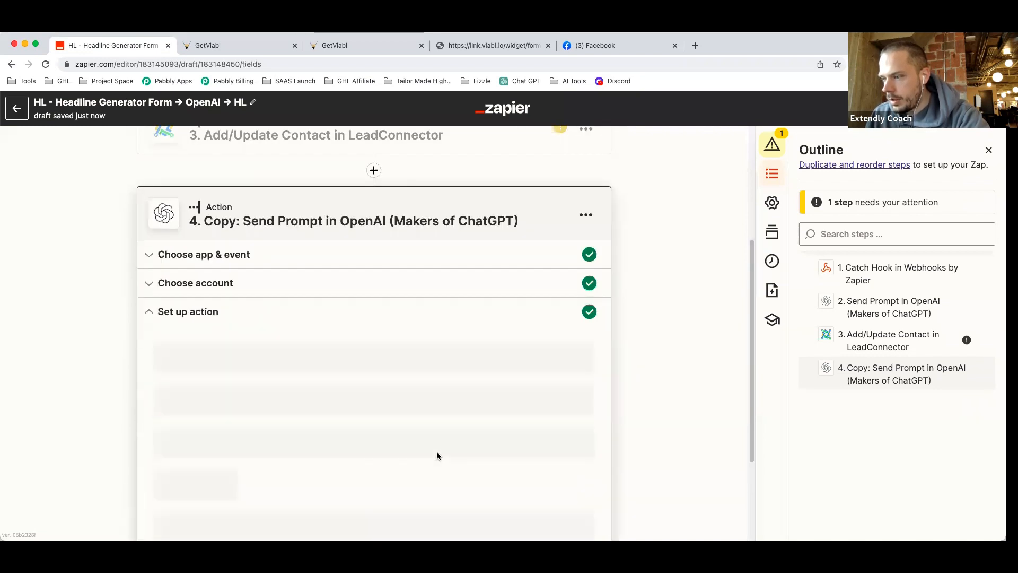
pyautogui.scroll(-2, 383, 394)
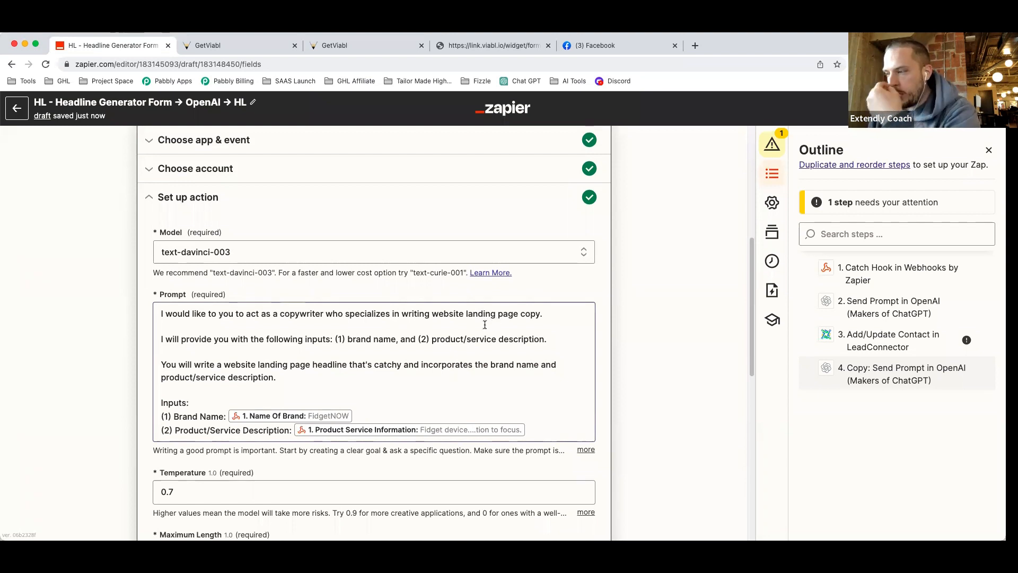
# Rewrite the prompt's input list as (1) Existing Website Headline, (2) Brand Name, (3) Product/Service Description.
pyautogui.click(347, 339)
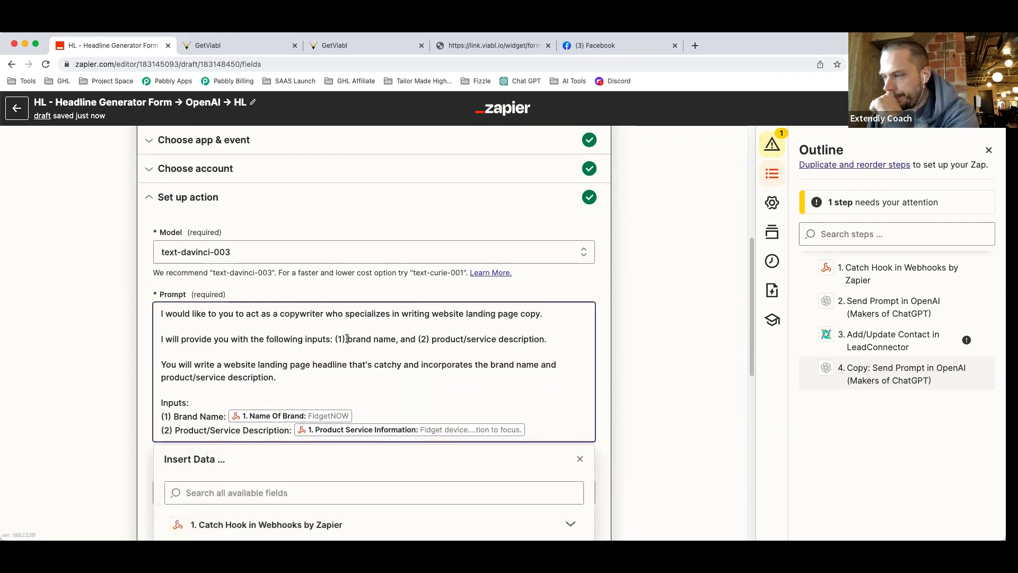
pyautogui.moveTo(348, 339); pyautogui.dragTo(558, 337)
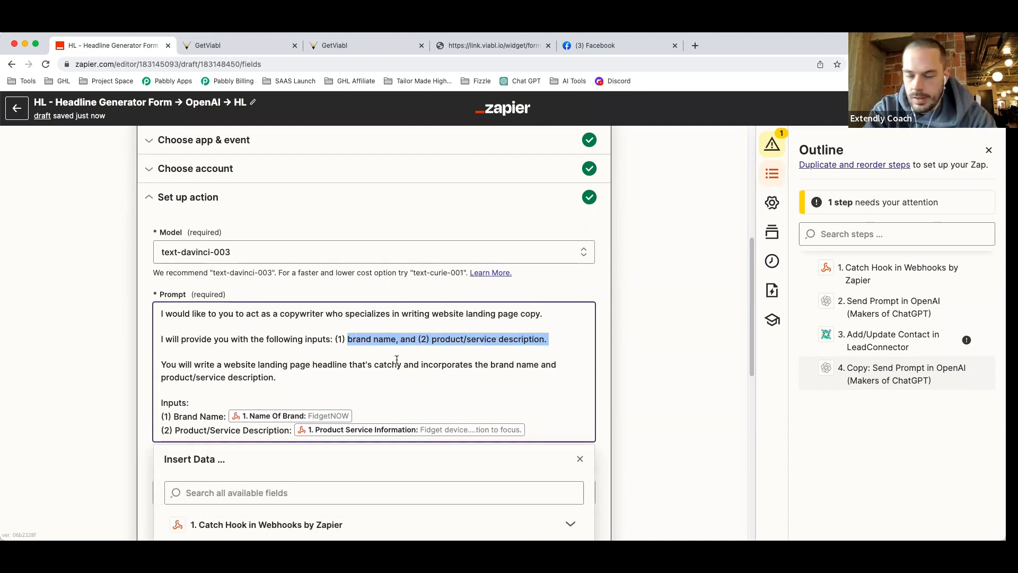
pyautogui.write('heaE')
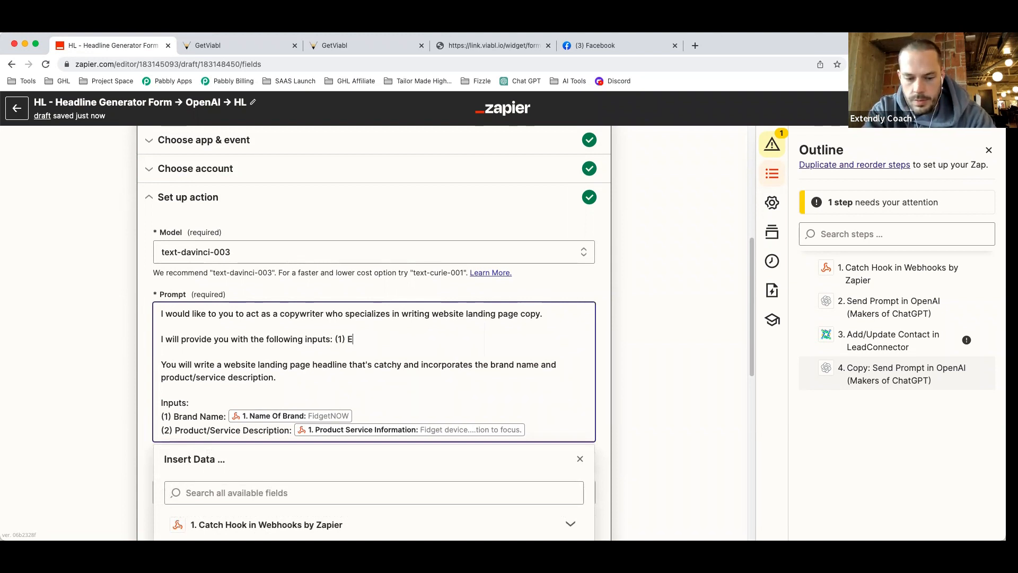
pyautogui.write('xi')
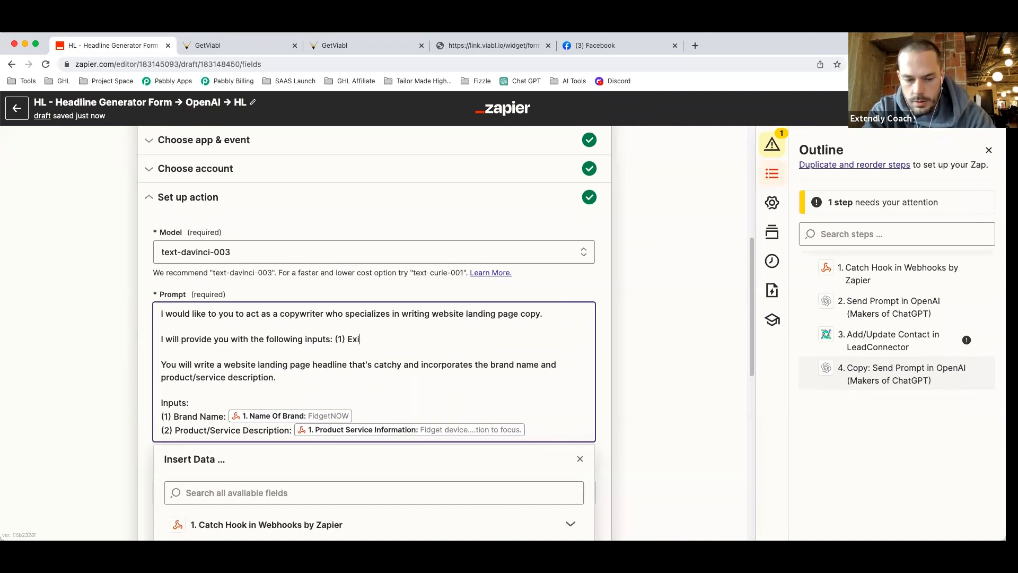
pyautogui.write('sting Website Headline')
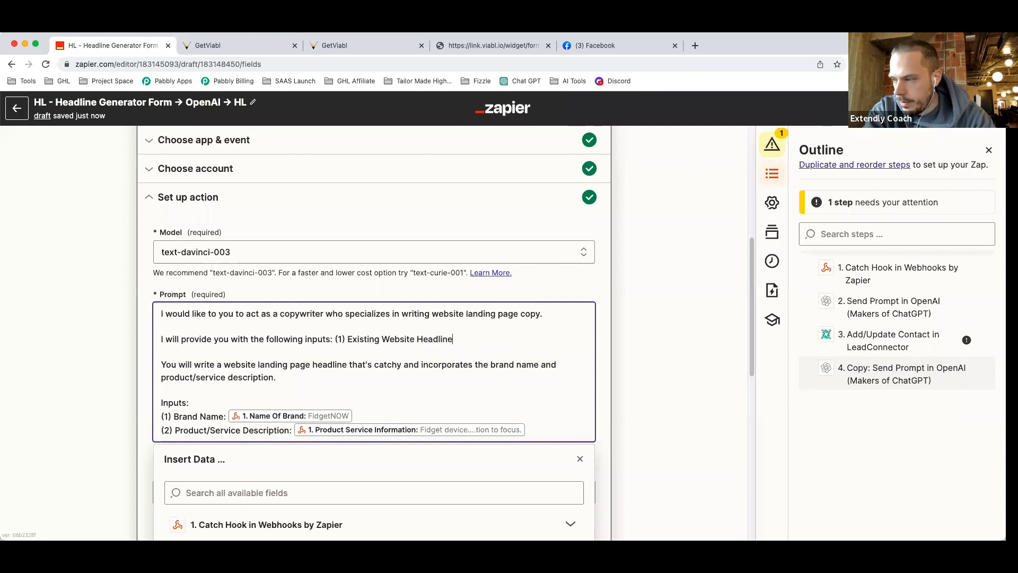
pyautogui.write(', (@')
pyautogui.press('BackSpace')
pyautogui.write('2) Bra')
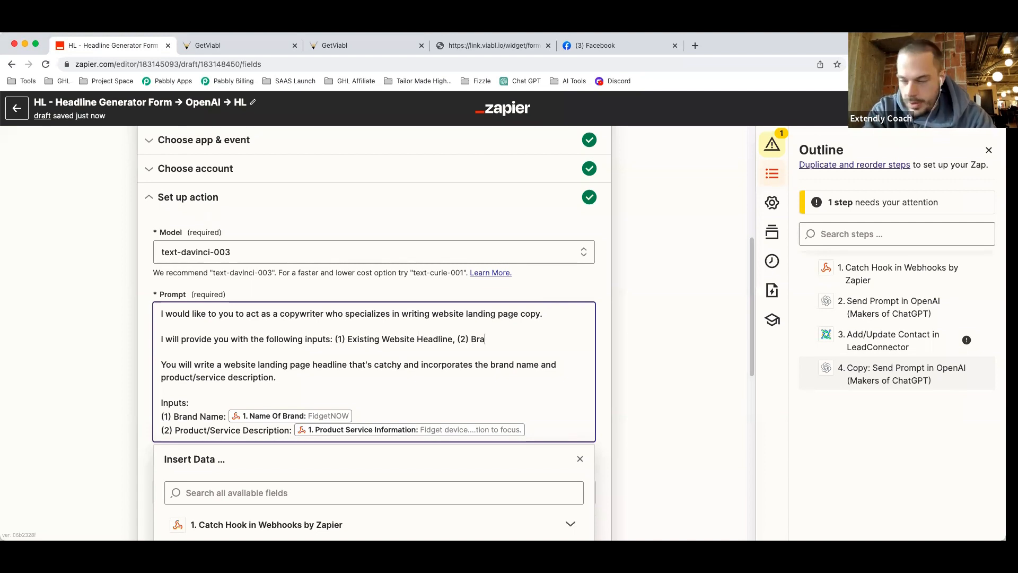
pyautogui.write('nd Name, (')
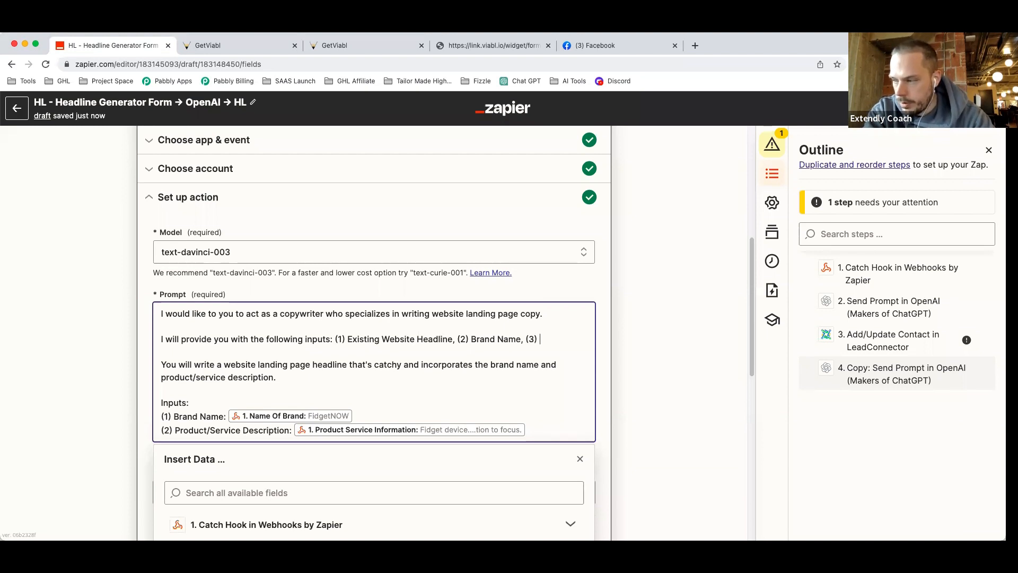
pyautogui.write('3) Product/')
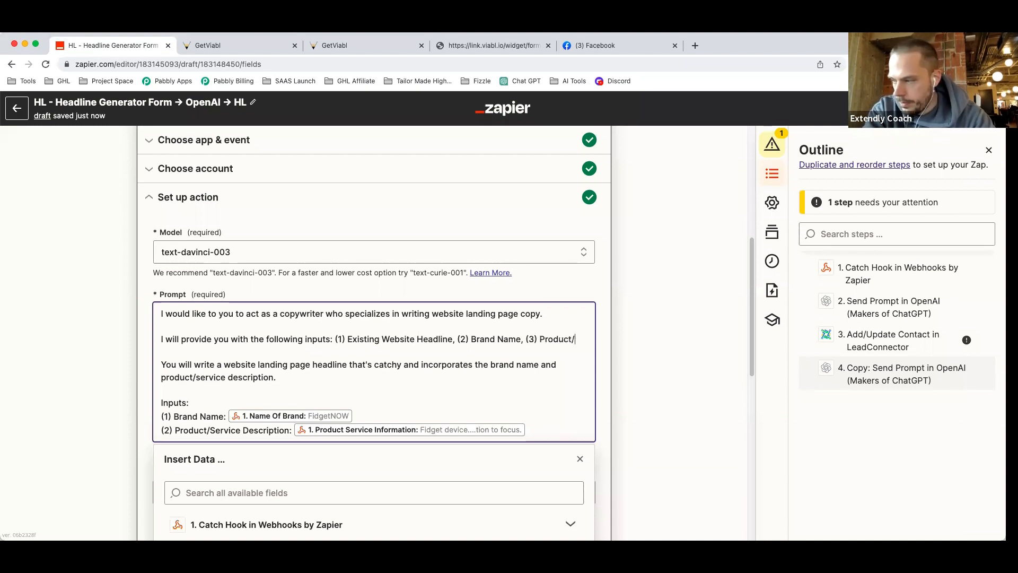
pyautogui.write('Service Description')
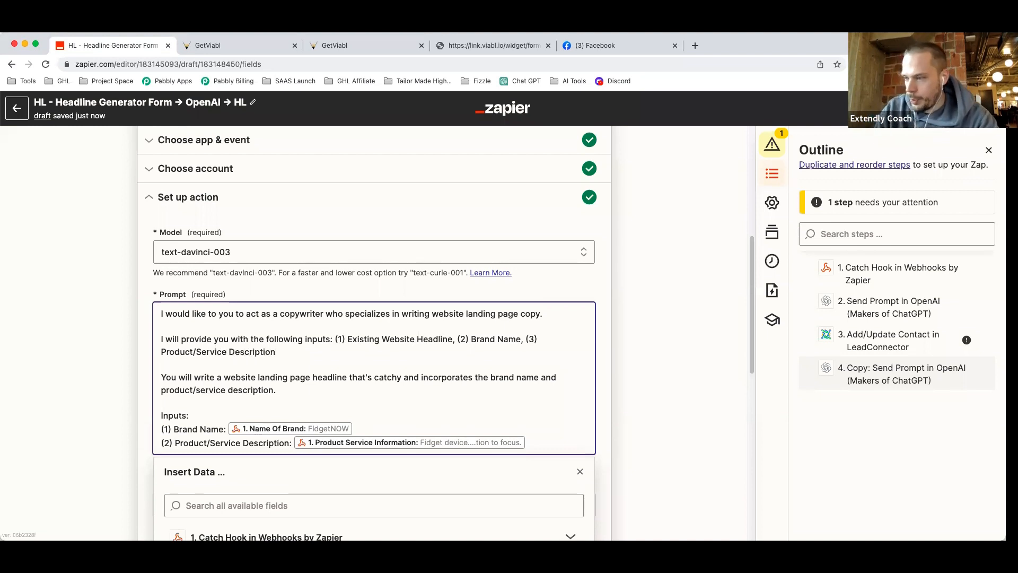
# Make the prompt ask for a catchy sub-headline that expands on the headline.
pyautogui.click(313, 377)
pyautogui.write('sub-')
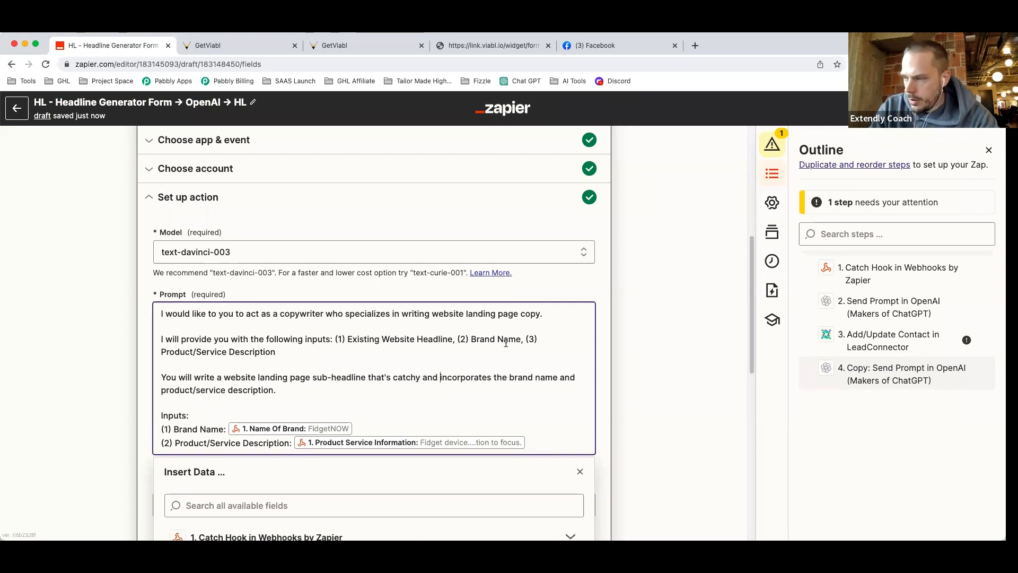
pyautogui.click(439, 377)
pyautogui.press('BackSpace')
pyautogui.press('BackSpace')
pyautogui.press('BackSpace')
pyautogui.press('BackSpace')
pyautogui.press('BackSpace')
pyautogui.write(',')
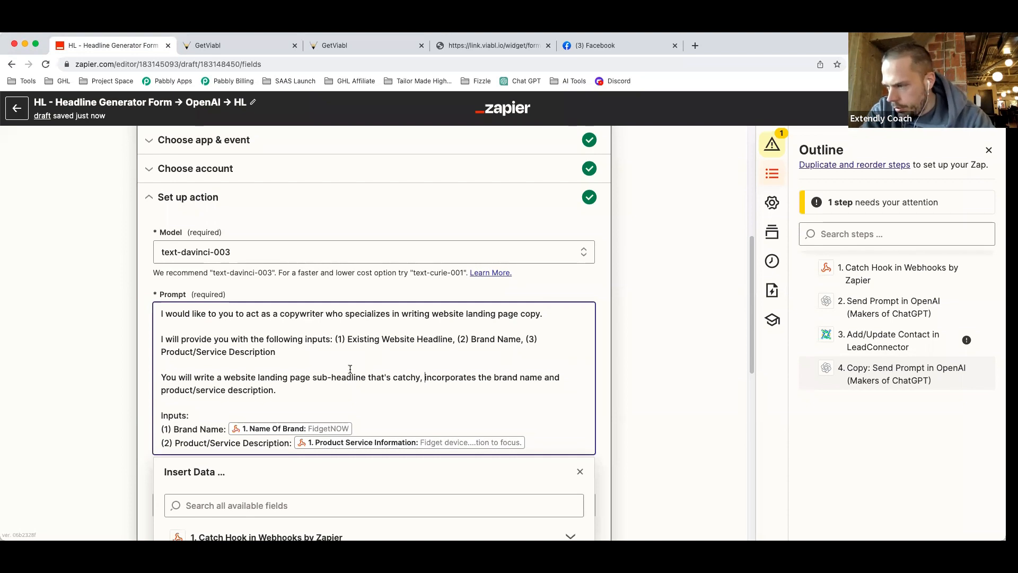
pyautogui.click(275, 391)
pyautogui.press('BackSpace')
pyautogui.write(', and')
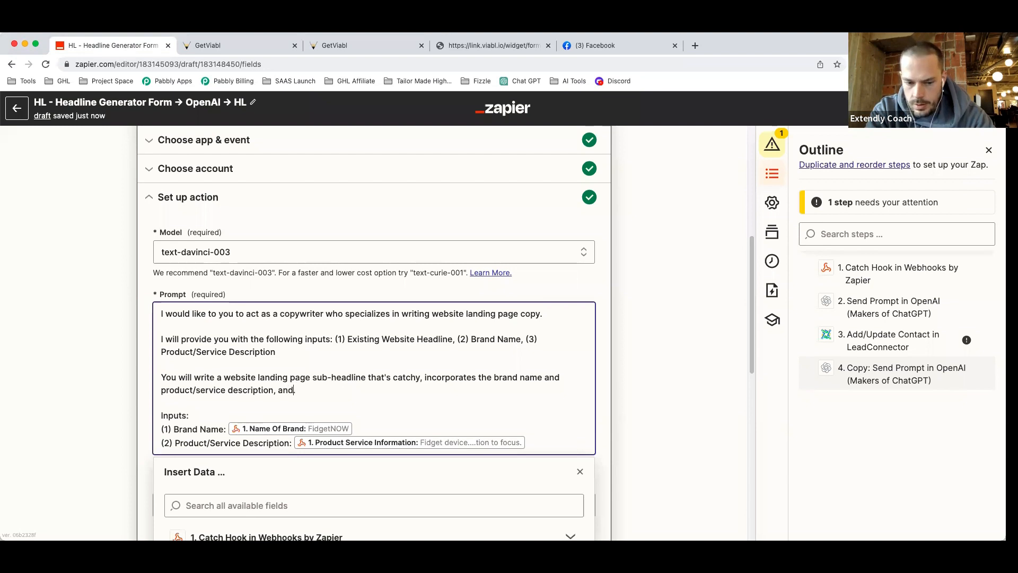
pyautogui.write(' expands on')
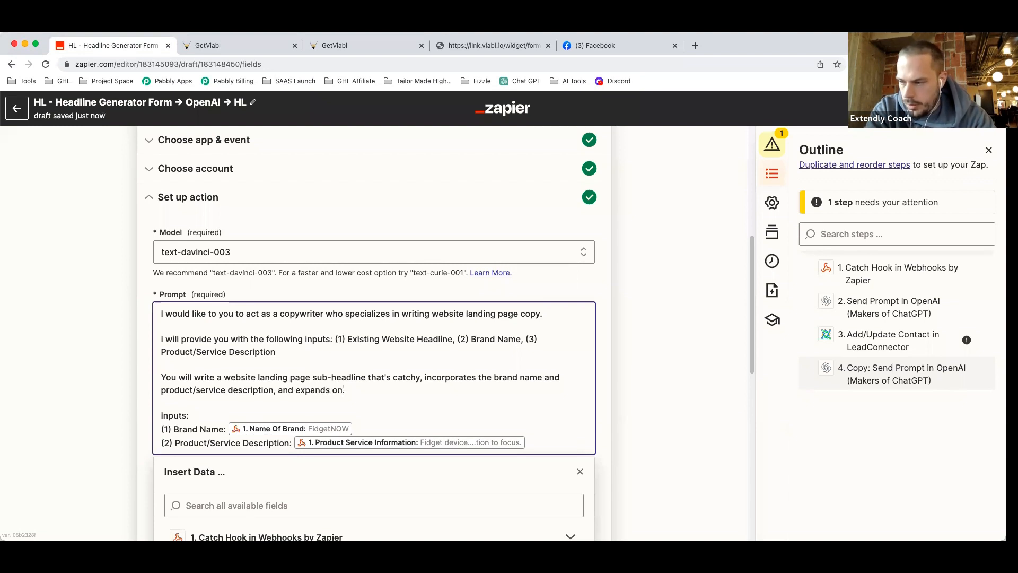
pyautogui.write(' the headline.')
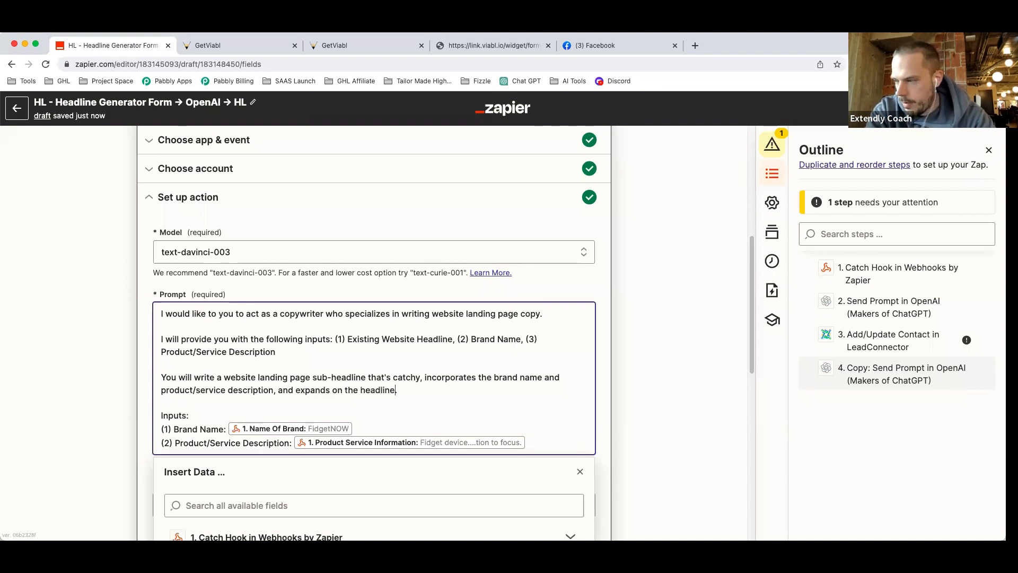
# Renumber the Brand Name and description input lines to (2) and (3).
pyautogui.click(167, 430)
pyautogui.press('BackSpace')
pyautogui.write('2')
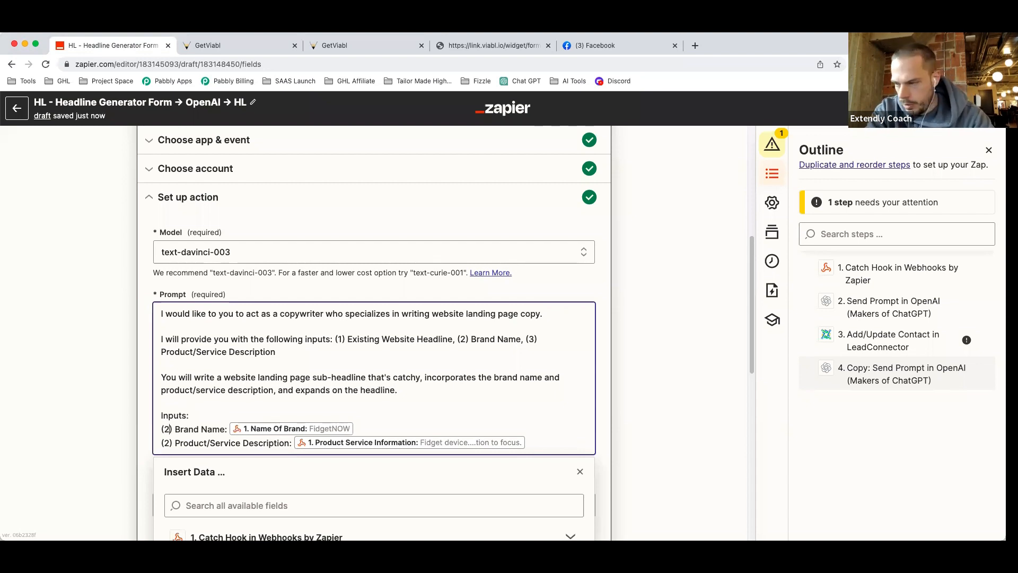
pyautogui.click(169, 441)
pyautogui.press('BackSpace')
pyautogui.write('3')
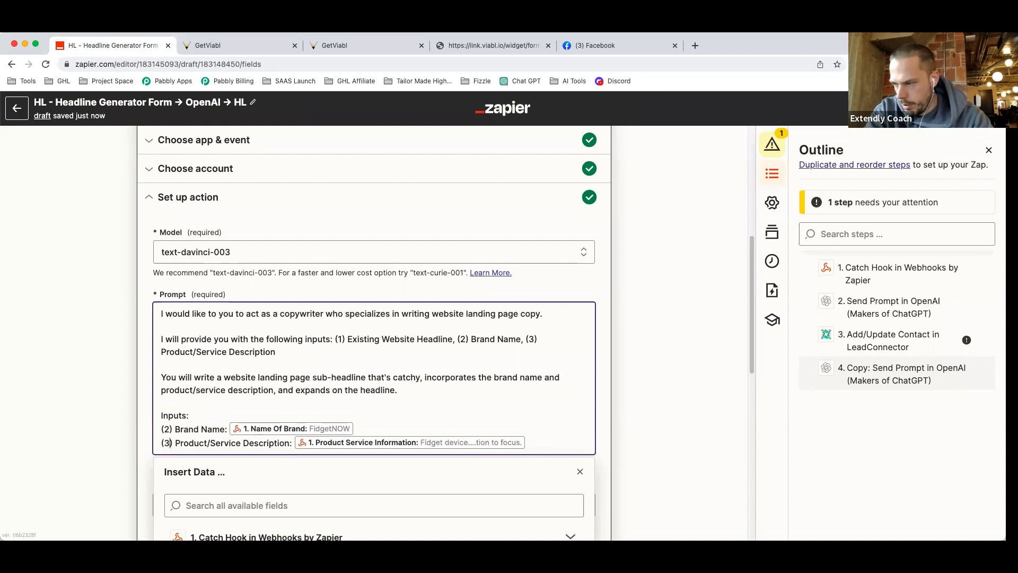
# Add a new '(1) Existing Website Headline:' line at the top of the inputs.
pyautogui.click(160, 429)
pyautogui.press('Return')
pyautogui.write('(1')
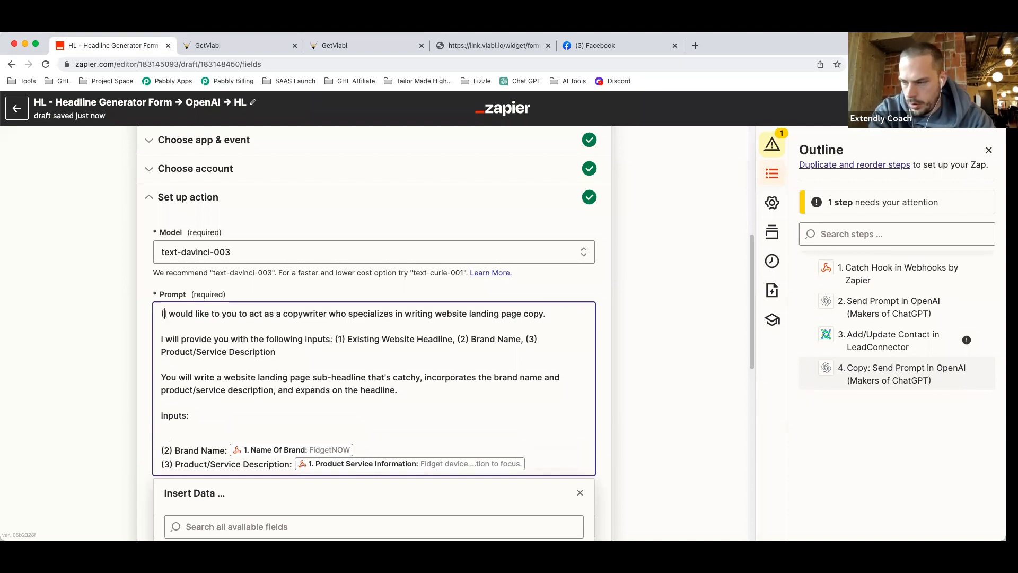
pyautogui.press('BackSpace')
pyautogui.press('BackSpace')
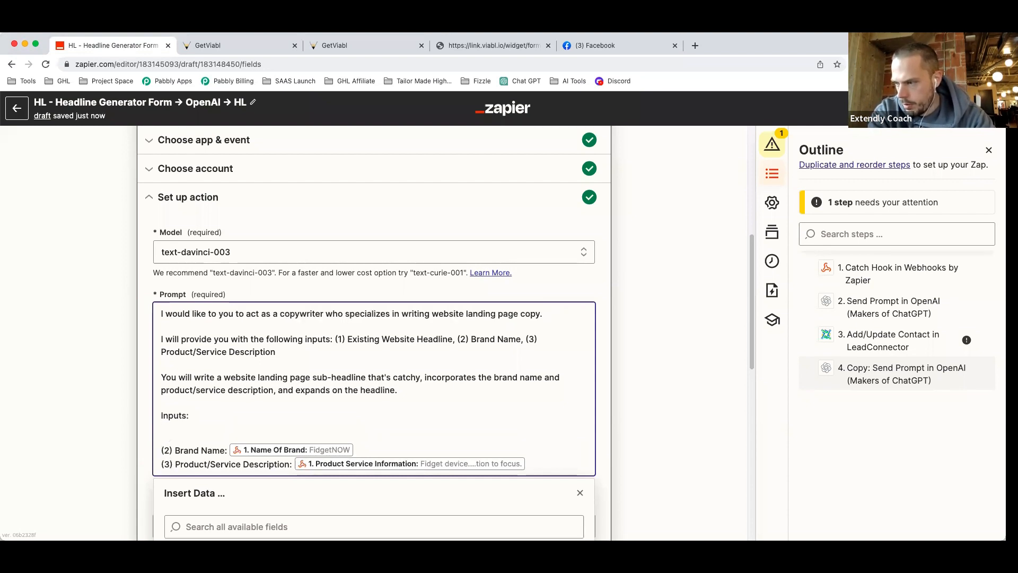
pyautogui.click(167, 435)
pyautogui.write('(1)')
pyautogui.click(182, 430)
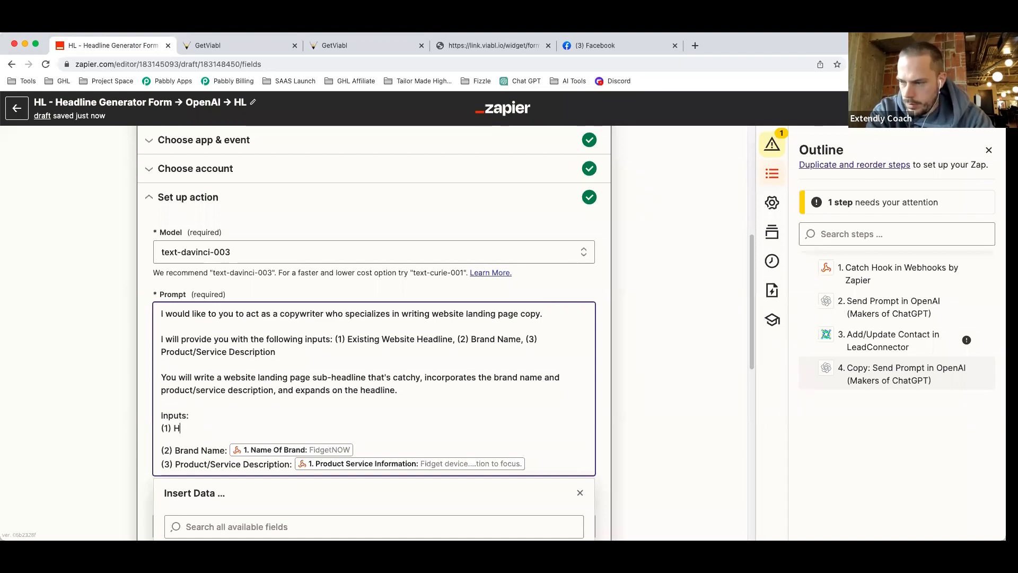
pyautogui.write('Existing Website Headline:')
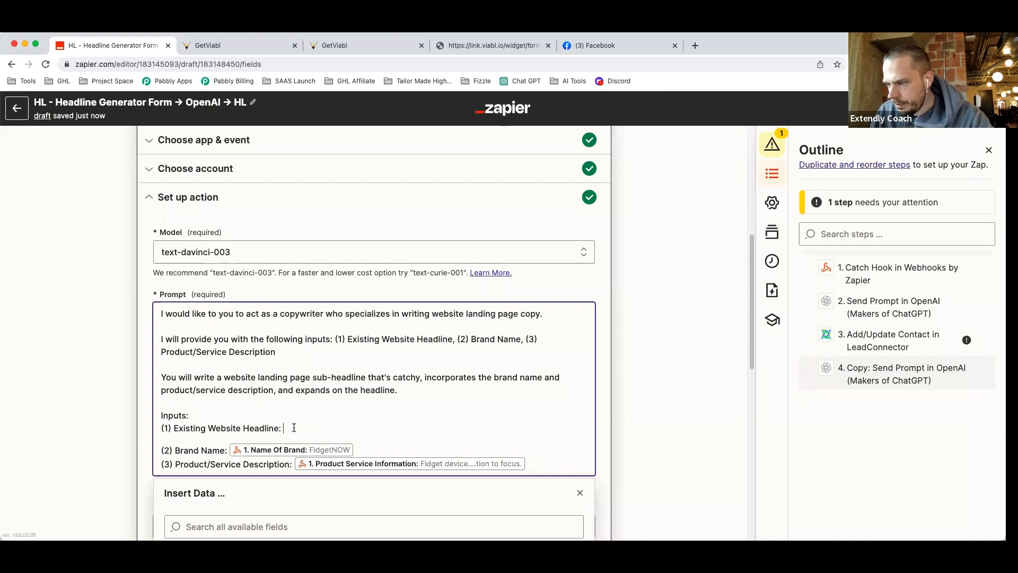
# Insert step 2's Choices Text after the Existing Website Headline label.
pyautogui.scroll(-3, 293, 428)
pyautogui.click(297, 479)
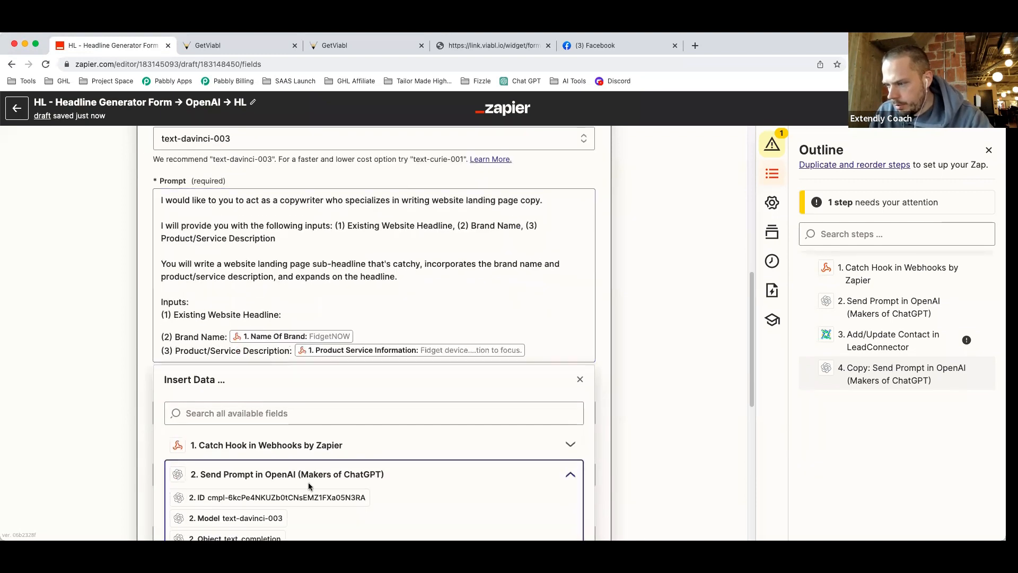
pyautogui.scroll(-3, 309, 486)
pyautogui.click(214, 424)
pyautogui.scroll(-5, 313, 445)
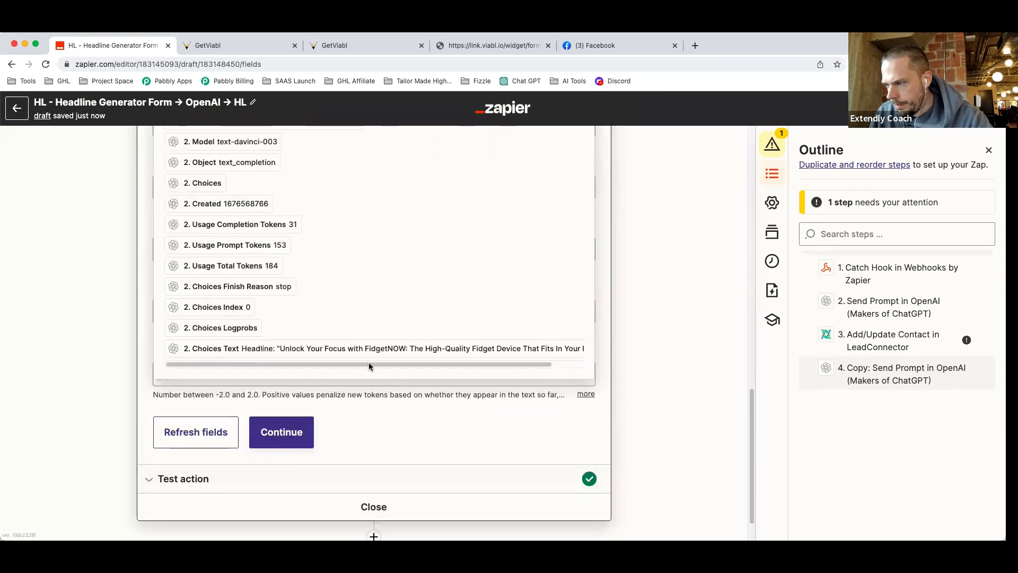
pyautogui.click(365, 350)
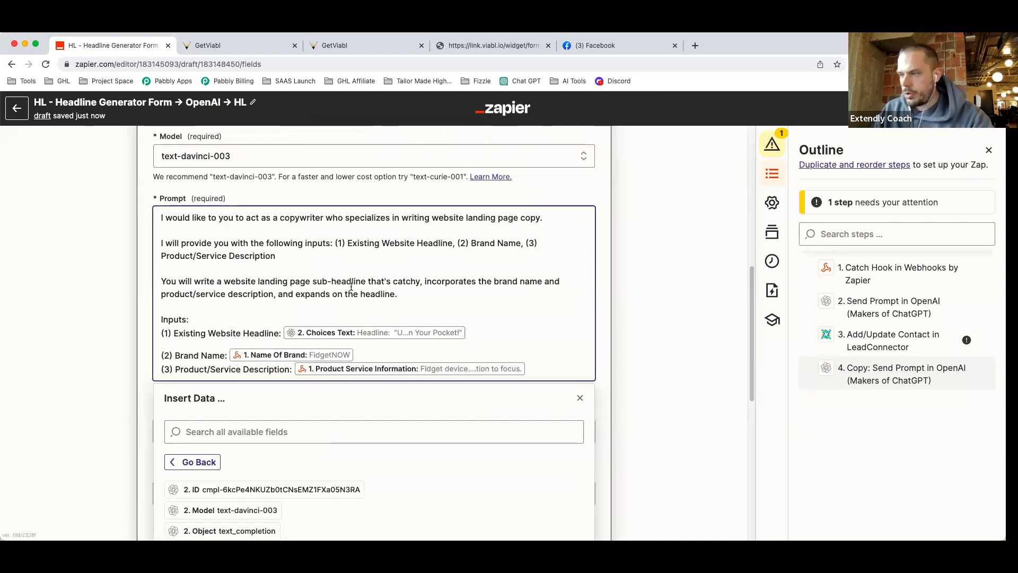
pyautogui.click(648, 323)
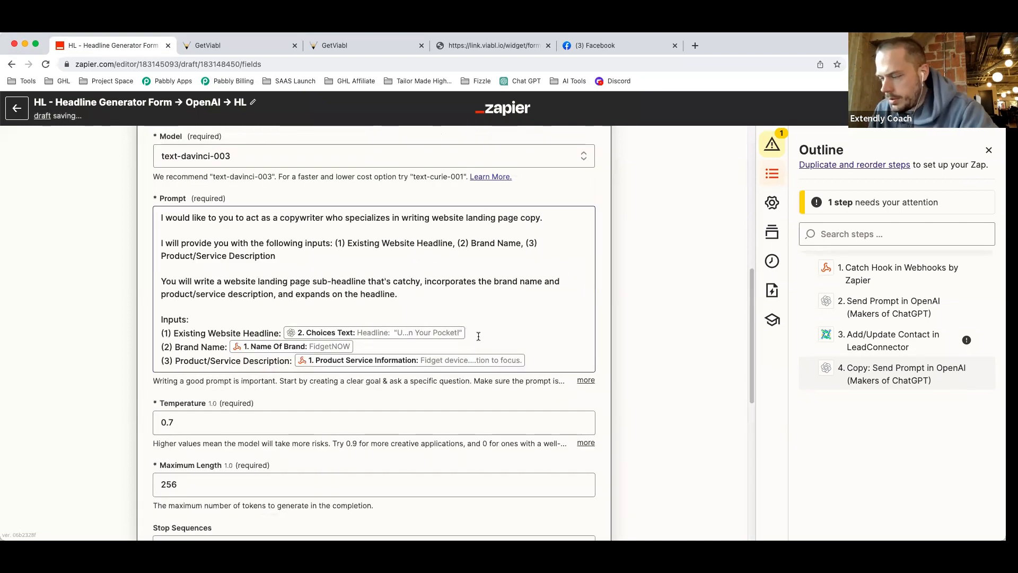
pyautogui.scroll(-10, 479, 336)
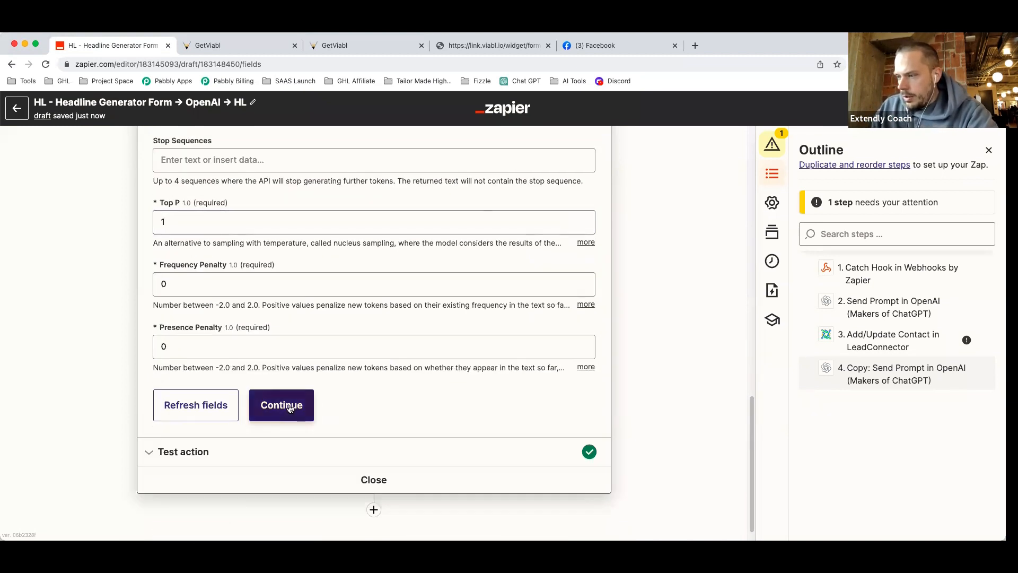
# Retest the copied OpenAI step for a new FidgetNOW sub-headline, then reopen its prompt settings.
pyautogui.click(289, 407)
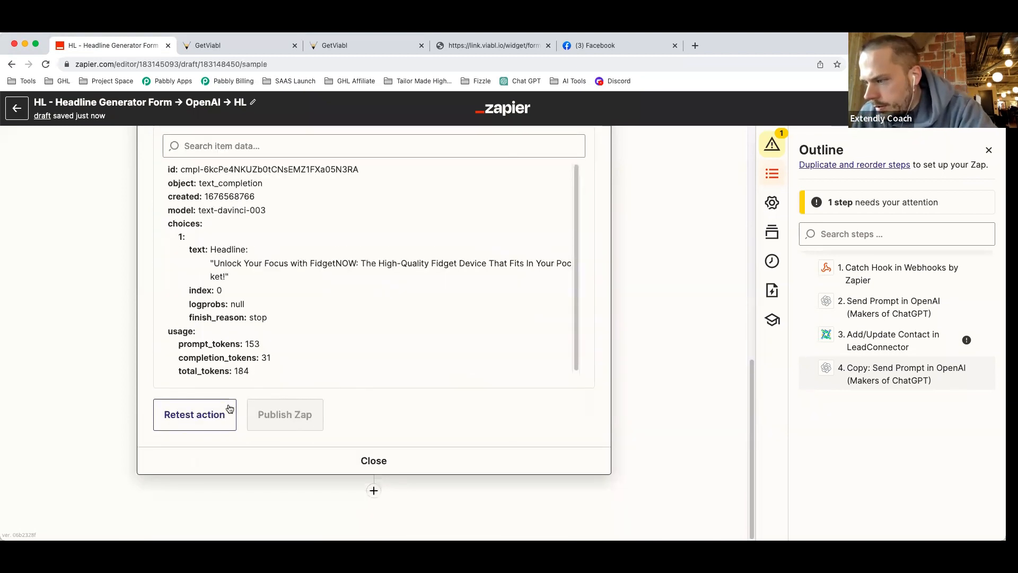
pyautogui.click(205, 414)
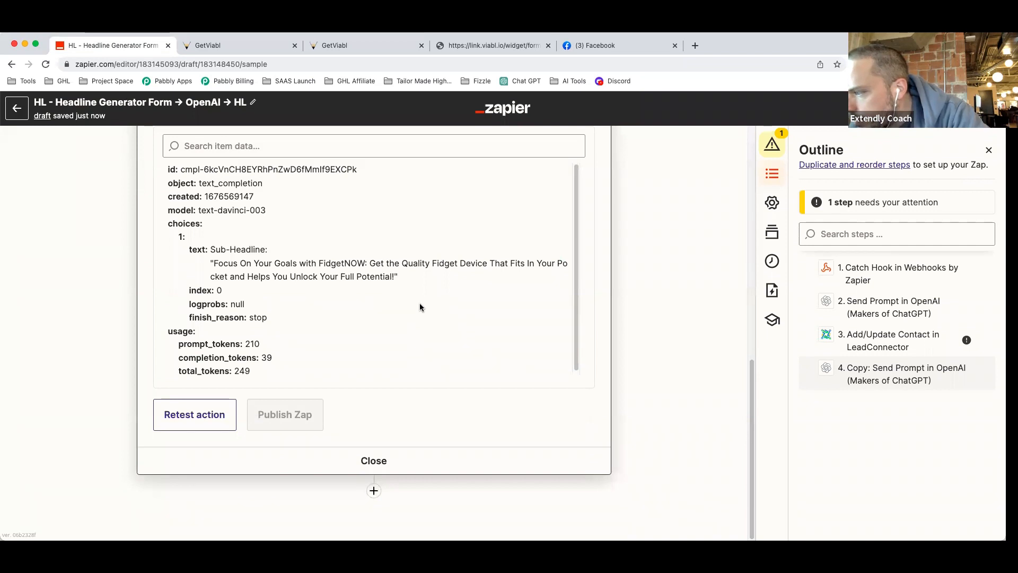
pyautogui.scroll(5, 424, 297)
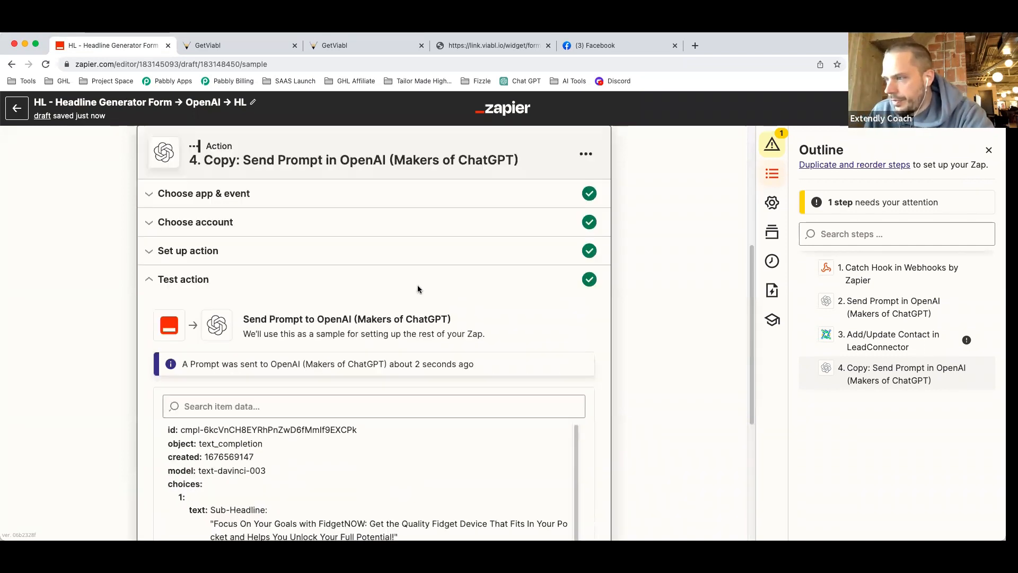
pyautogui.click(253, 251)
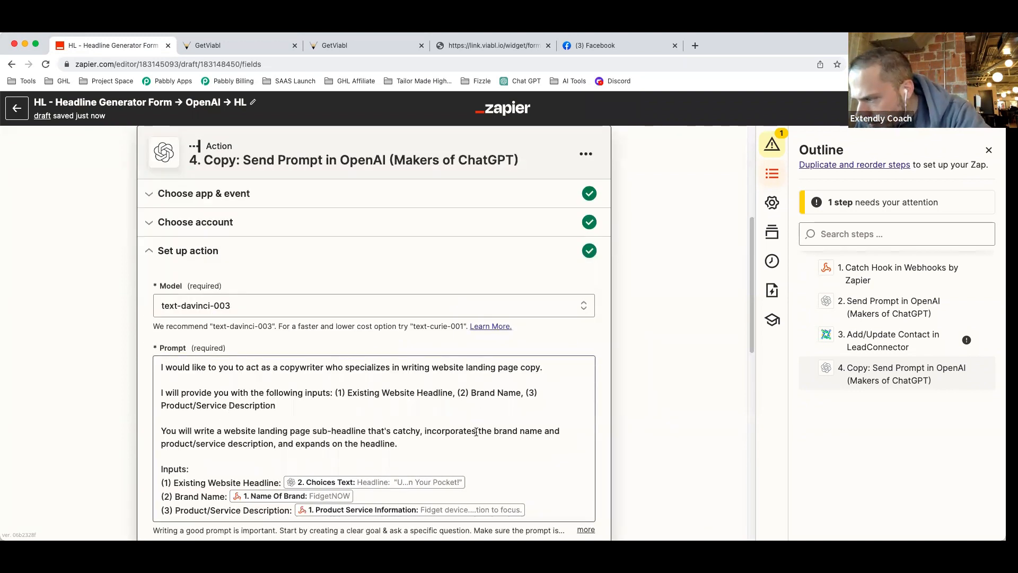
# Delete ', incorporates the brand name and product/service description' from the sub-headline prompt.
pyautogui.scroll(-4, 424, 429)
pyautogui.click(426, 432)
pyautogui.click(628, 388)
pyautogui.scroll(1, 419, 318)
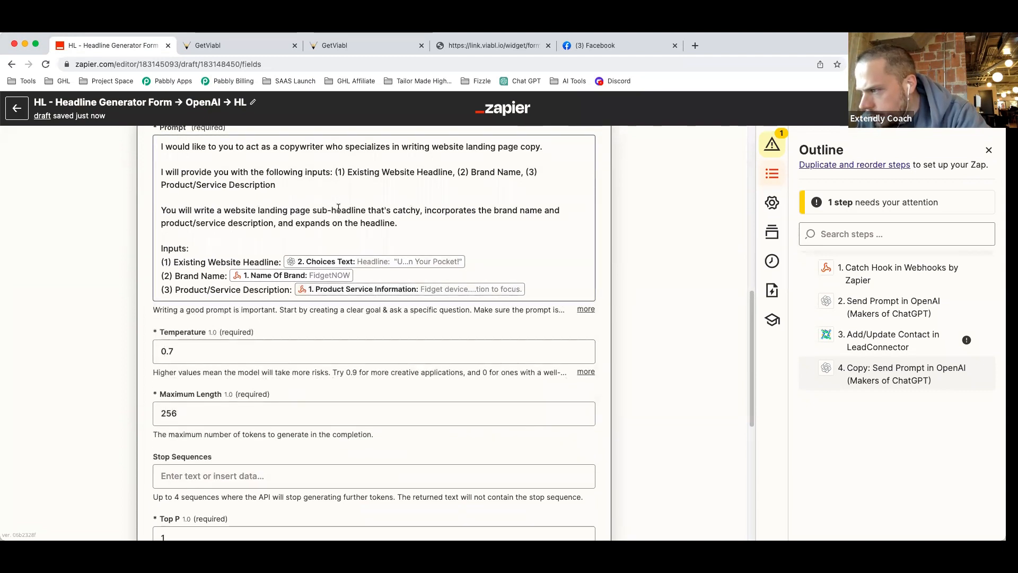
pyautogui.moveTo(425, 210); pyautogui.dragTo(276, 223)
pyautogui.press('BackSpace')
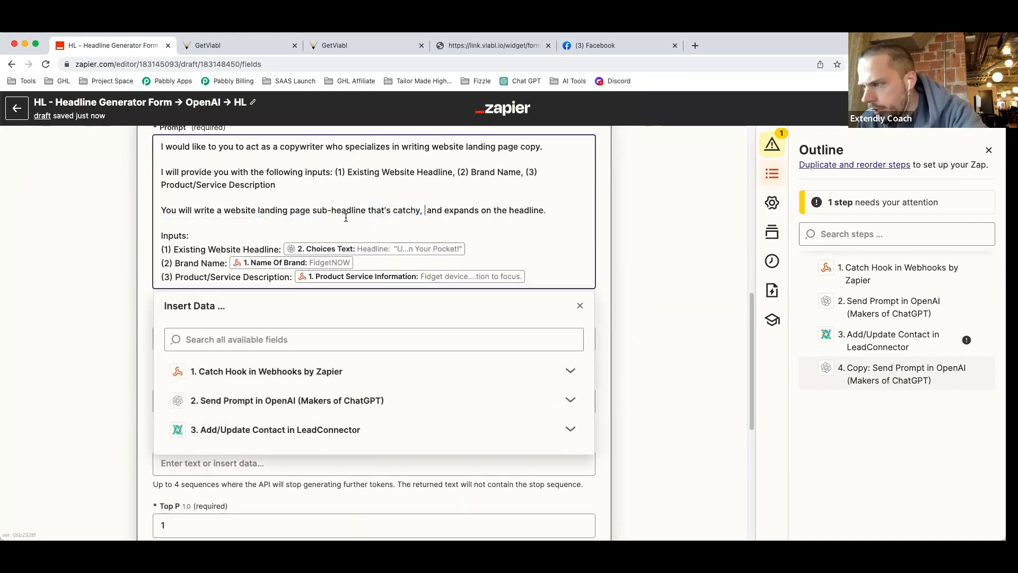
pyautogui.press('BackSpace')
pyautogui.press('BackSpace')
pyautogui.click(666, 255)
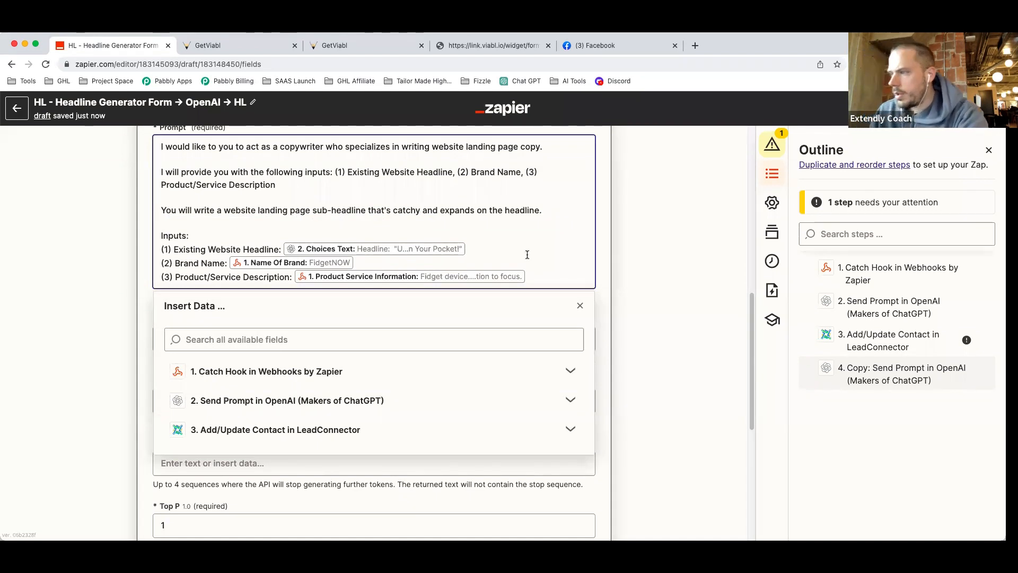
# Retest the step, which returns 'Unlock Your Focus and Keep Your Hands Busy with FidgetNOW…'.
pyautogui.scroll(-6, 475, 314)
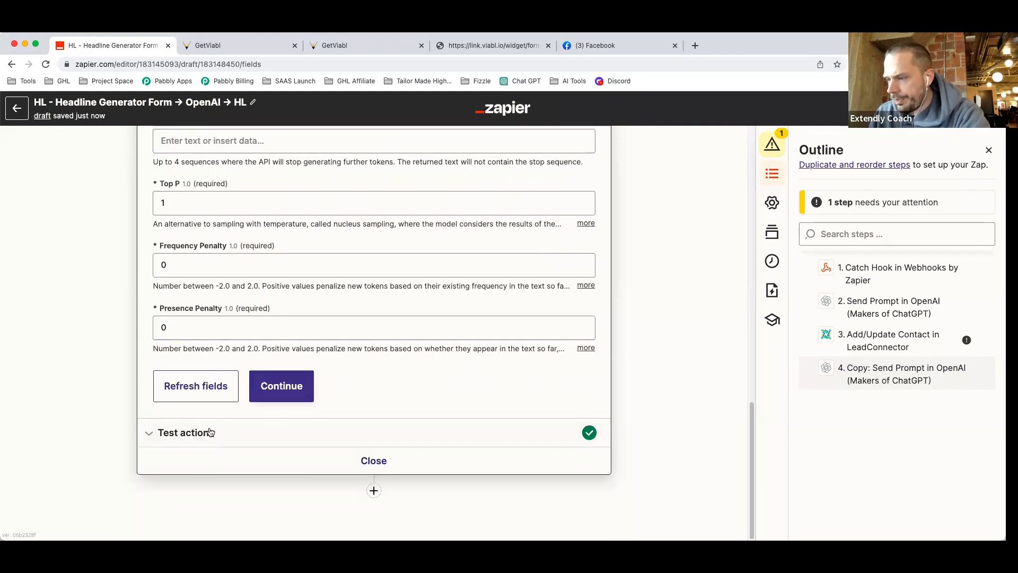
pyautogui.click(245, 432)
pyautogui.scroll(-3, 133, 413)
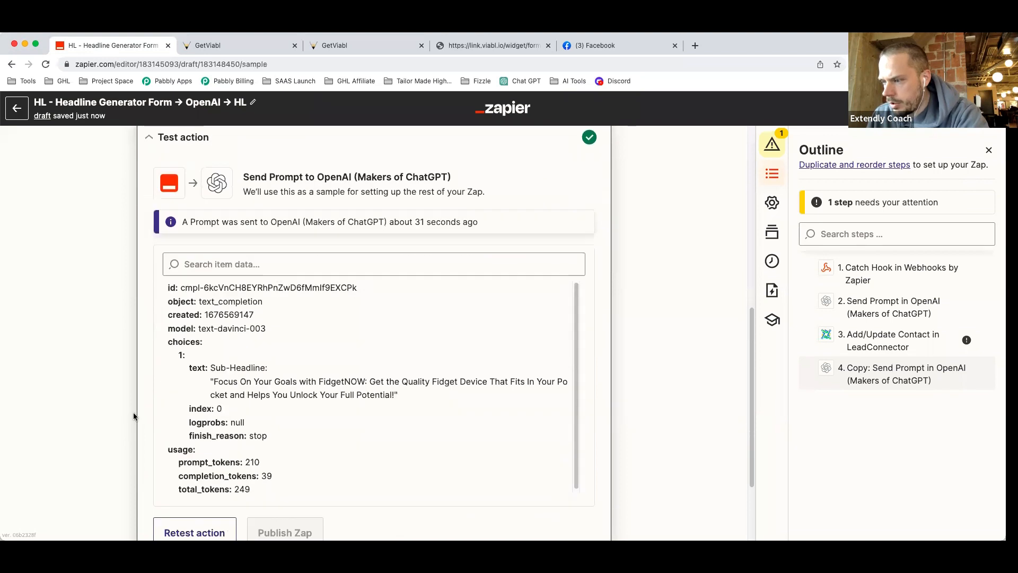
pyautogui.click(193, 472)
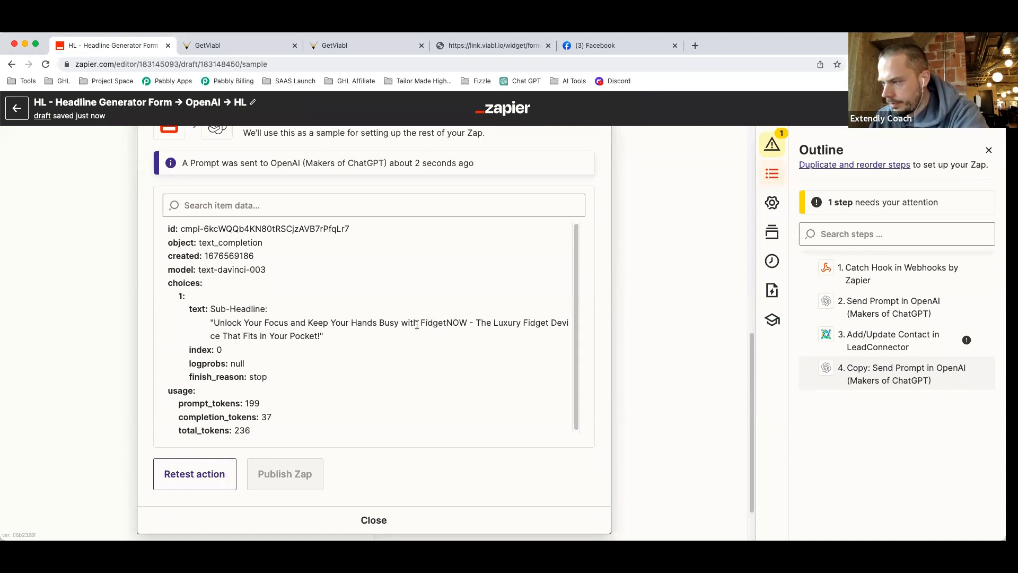
pyautogui.scroll(-1, 417, 328)
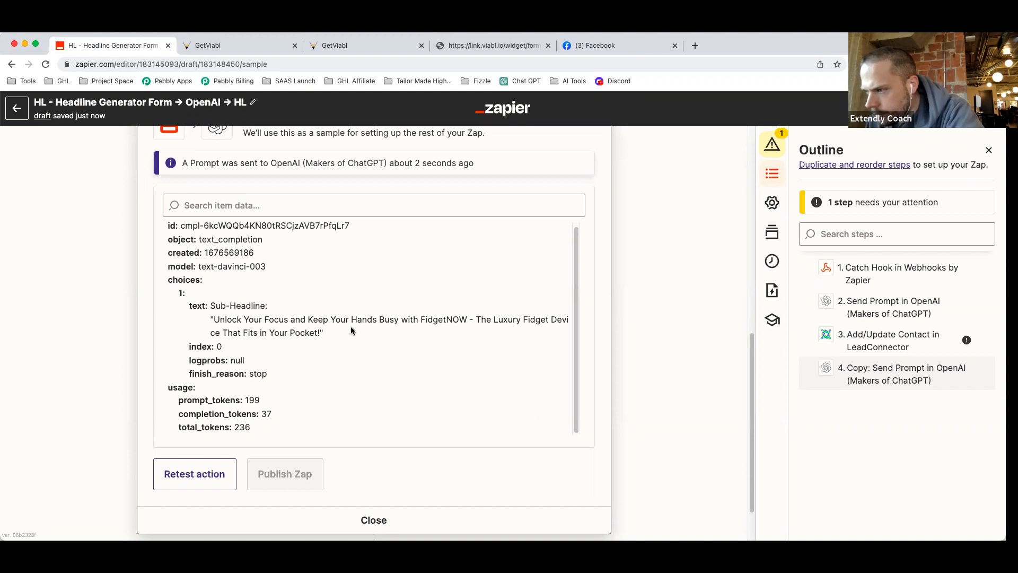
pyautogui.scroll(-1, 352, 329)
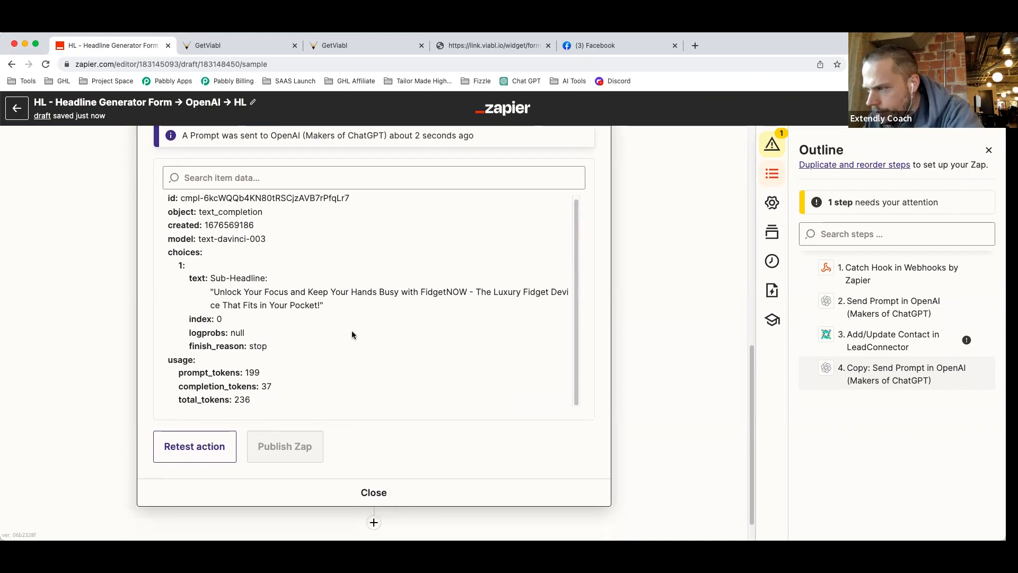
pyautogui.scroll(2, 365, 329)
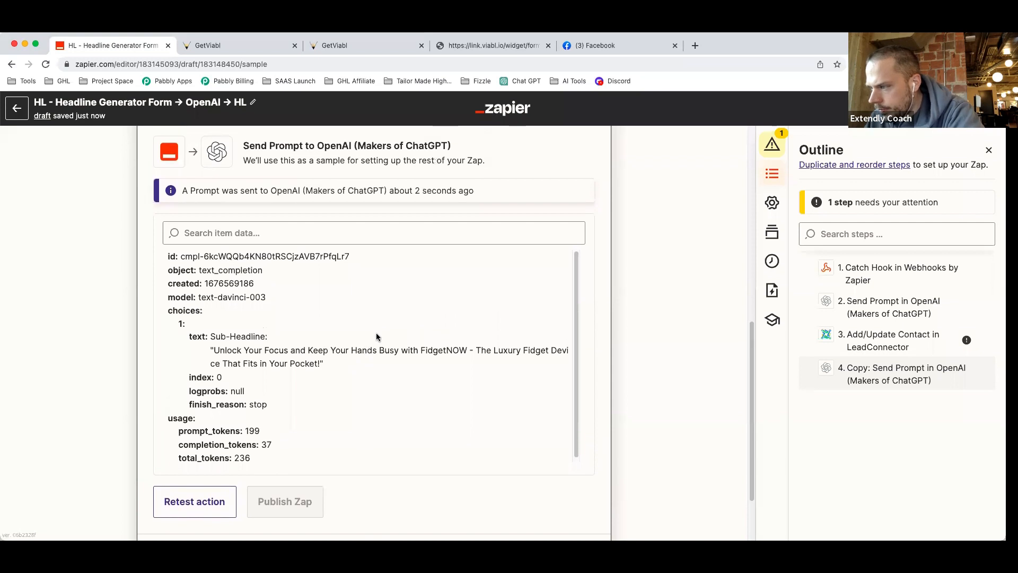
pyautogui.scroll(3, 622, 274)
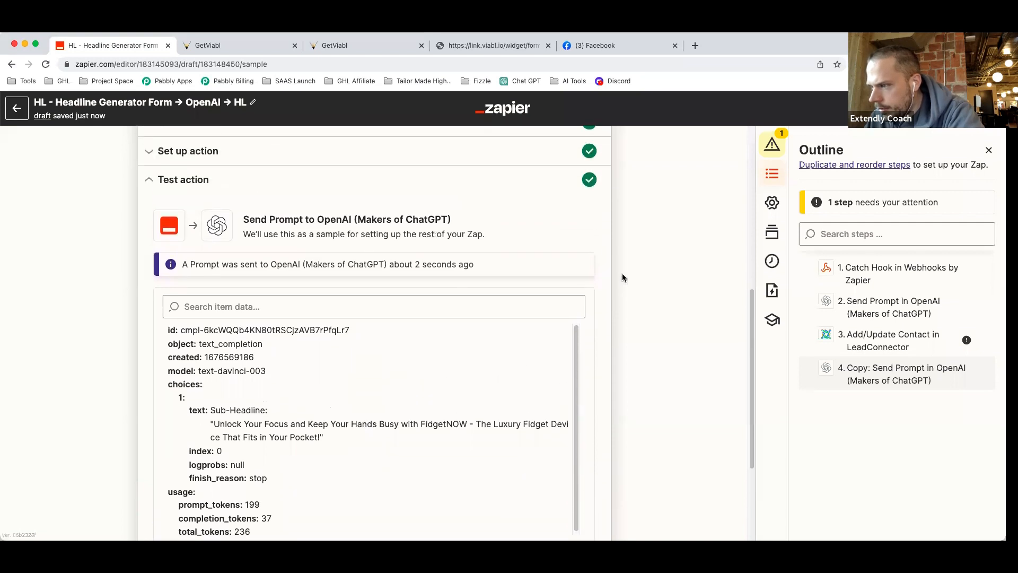
pyautogui.scroll(4, 622, 275)
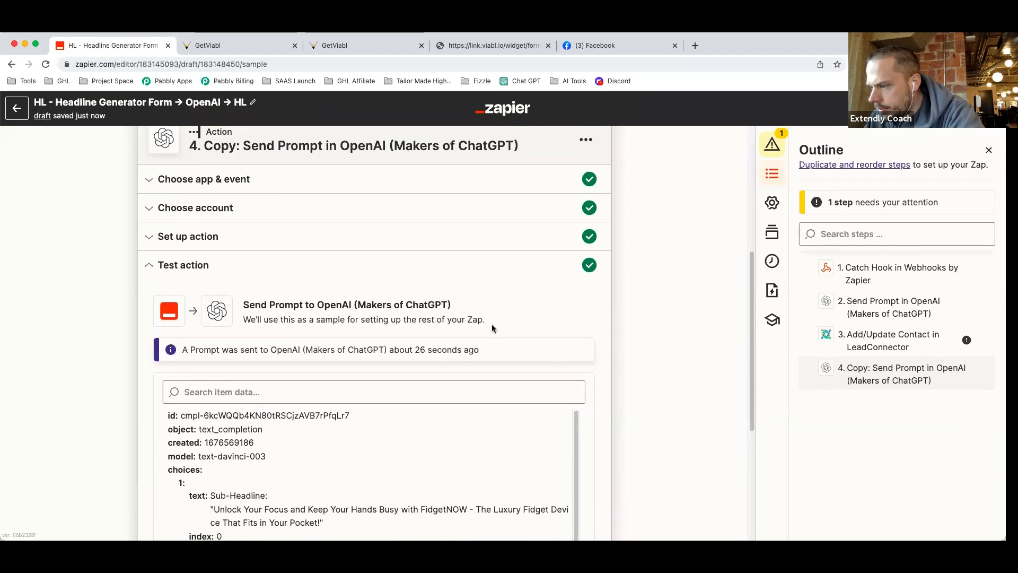
pyautogui.scroll(5, 482, 361)
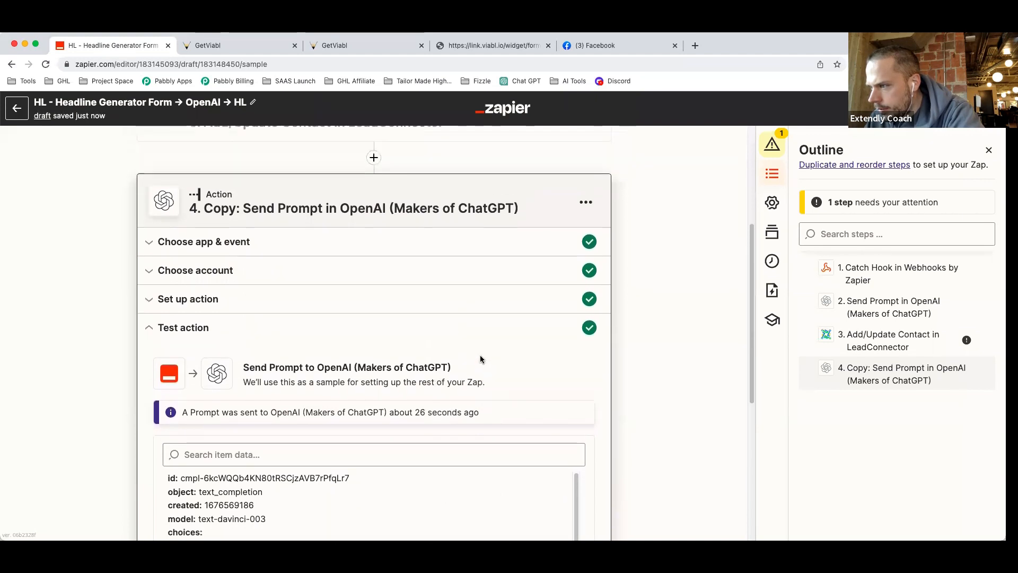
pyautogui.scroll(8, 480, 350)
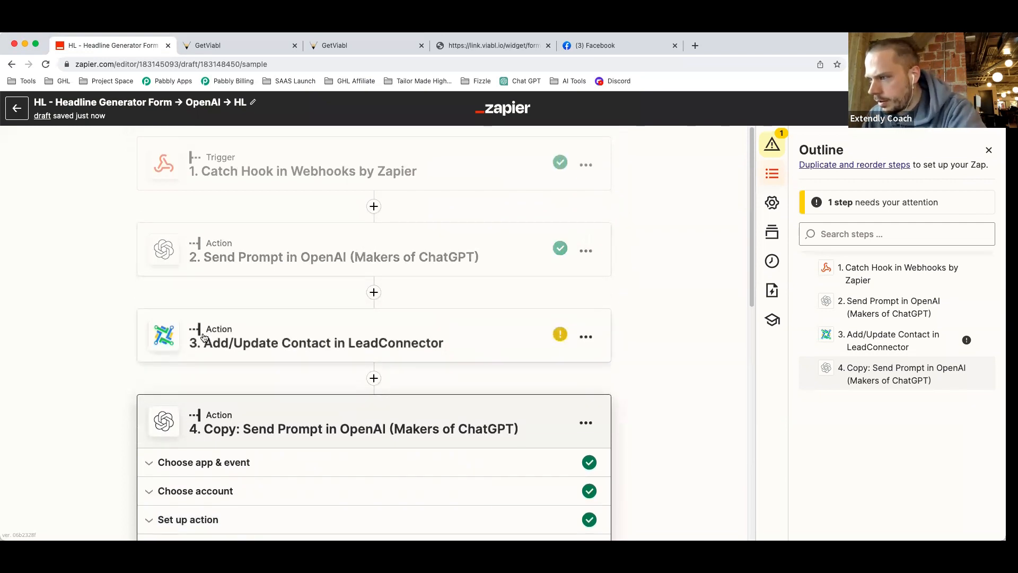
# In step 2's prompt, replace the 'incorporates the brand name…' phrase with 'sells users on the product'.
pyautogui.click(262, 257)
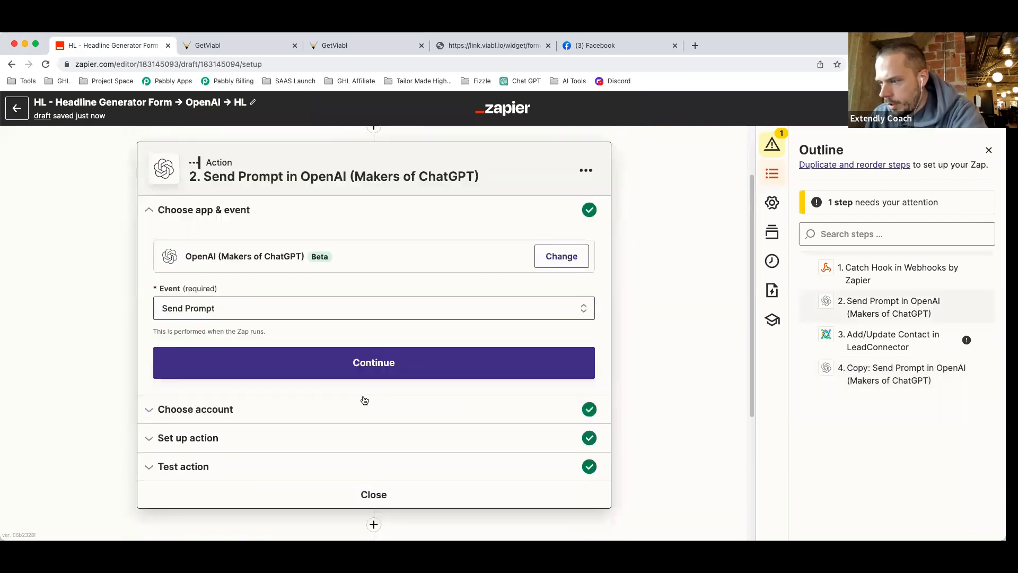
pyautogui.click(393, 362)
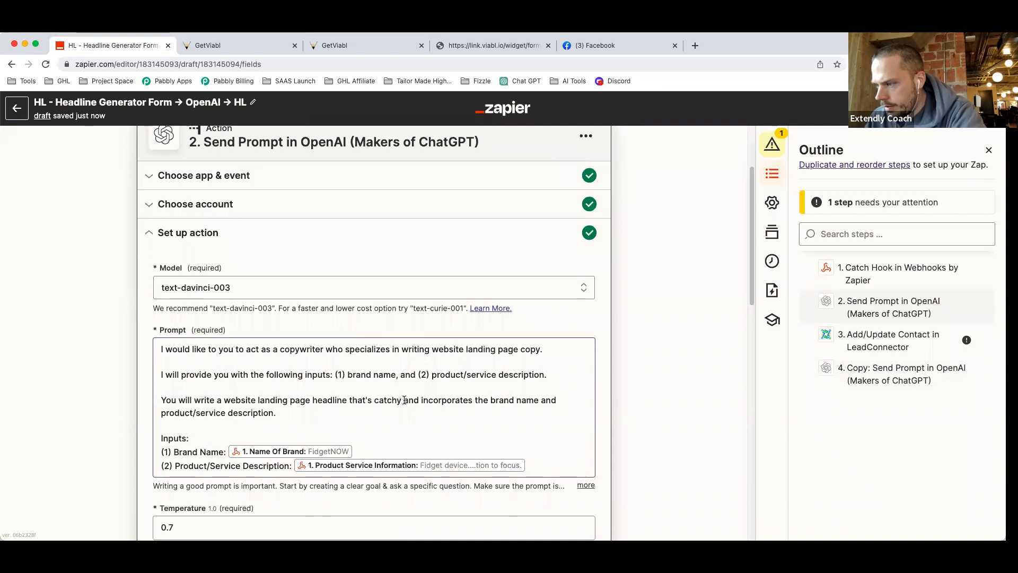
pyautogui.moveTo(423, 398); pyautogui.dragTo(431, 411)
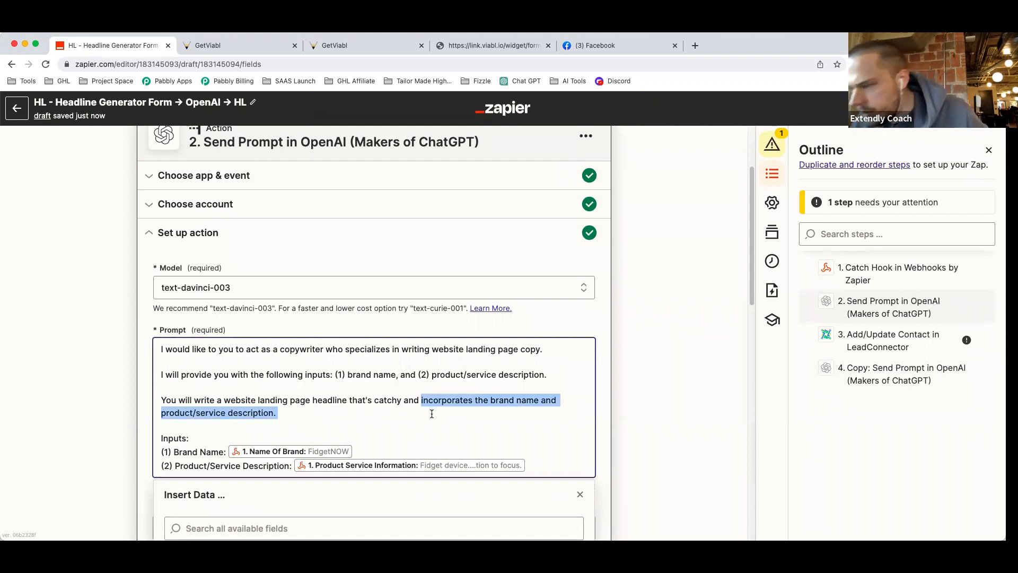
pyautogui.click(357, 390)
pyautogui.moveTo(304, 414); pyautogui.dragTo(166, 402)
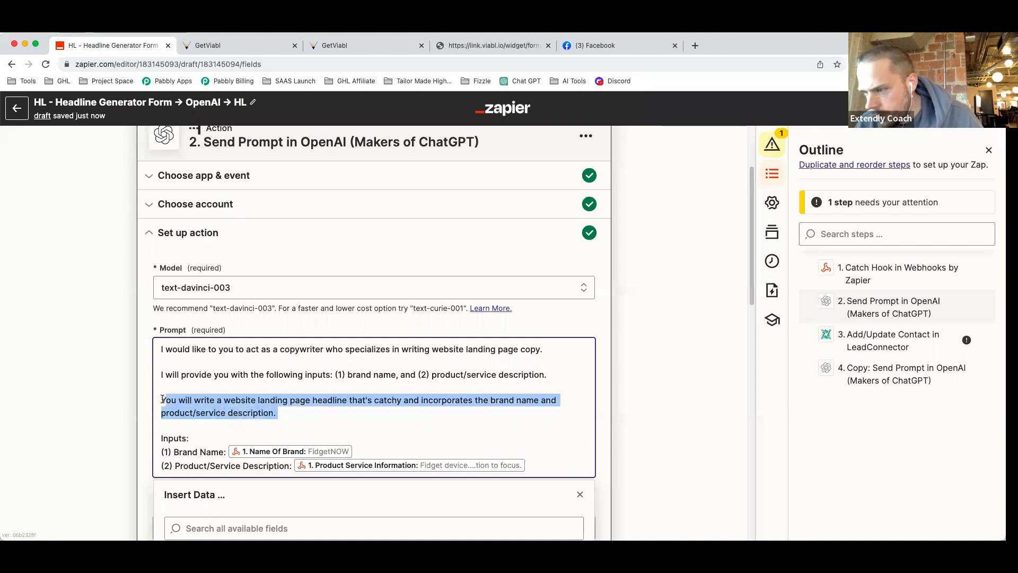
pyautogui.moveTo(281, 413); pyautogui.dragTo(416, 395)
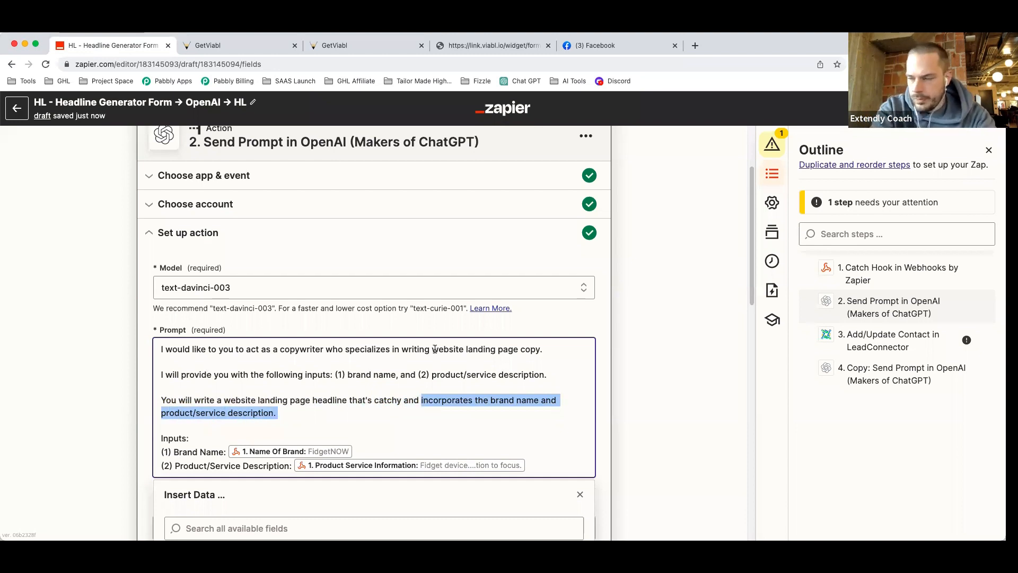
pyautogui.write('sells us')
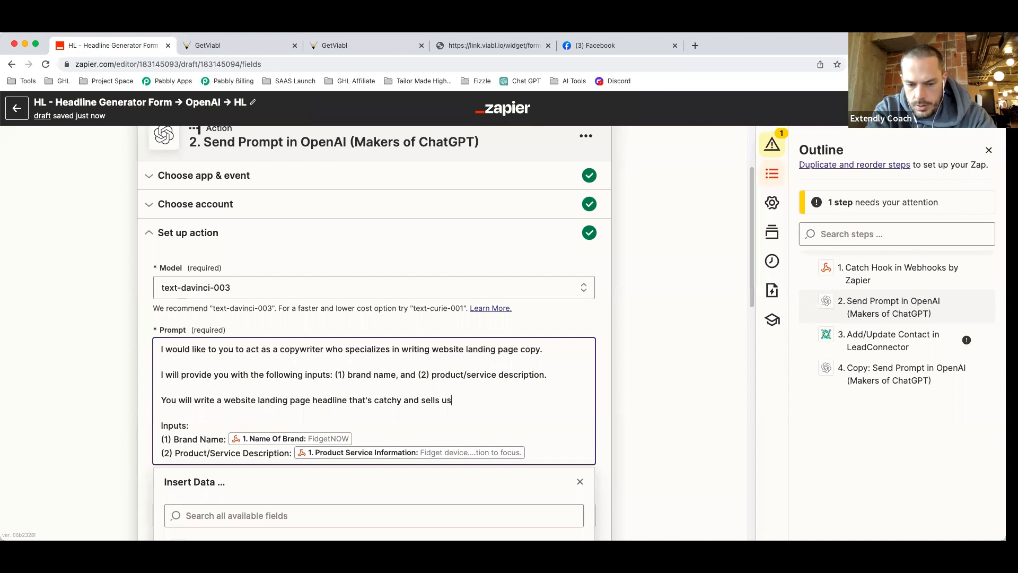
pyautogui.write('ers on the de')
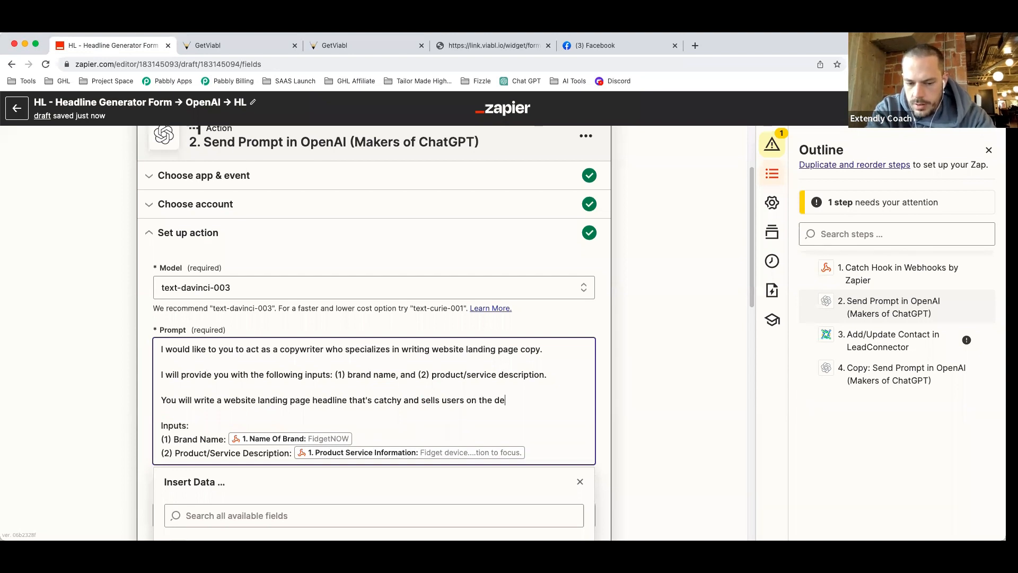
pyautogui.press('BackSpace')
pyautogui.press('BackSpace')
pyautogui.press('BackSpace')
pyautogui.press('BackSpace')
pyautogui.write('roduct.')
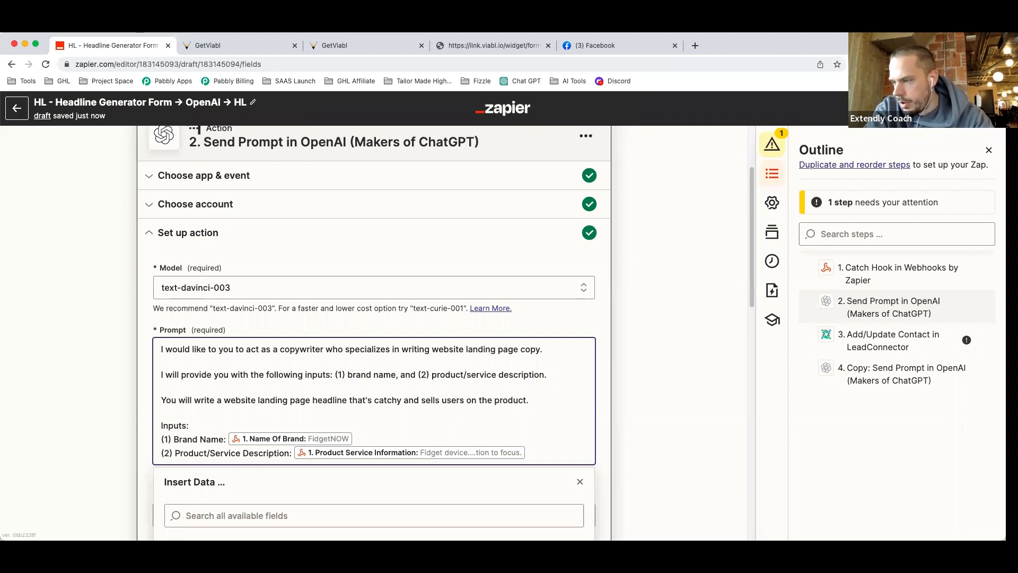
pyautogui.scroll(-7, 619, 333)
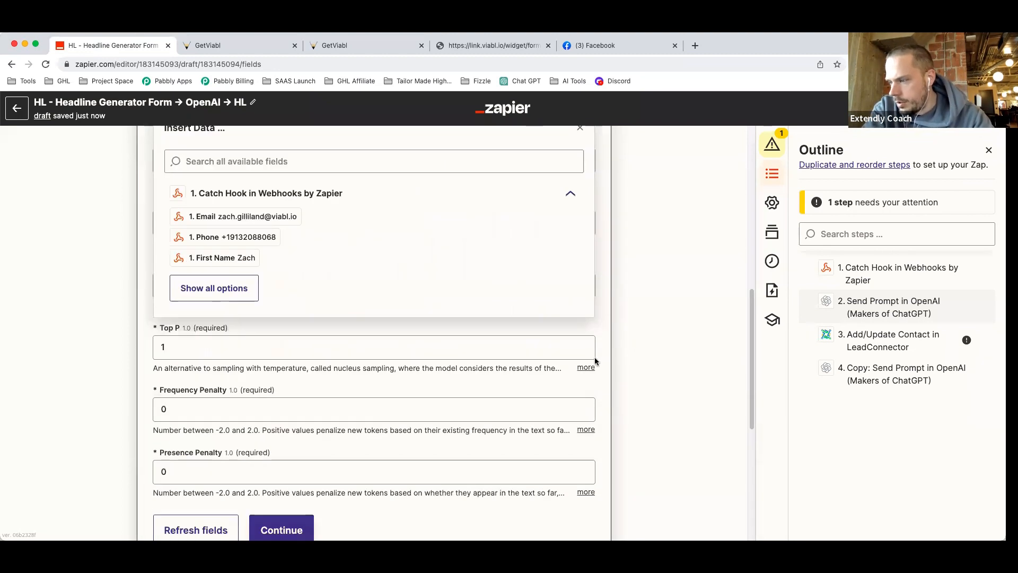
pyautogui.click(594, 360)
pyautogui.scroll(-3, 380, 390)
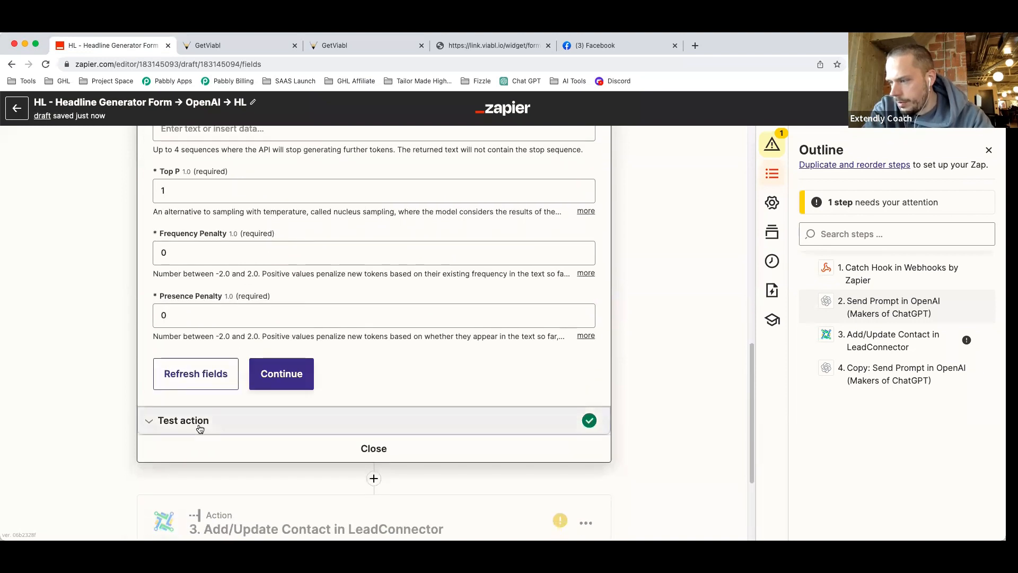
# Retest step 2, getting 'Unlock Focus & Fun with FidgetNOW - The Premium Pocket Fidget Device!', then reopen its prompt.
pyautogui.click(200, 429)
pyautogui.click(193, 497)
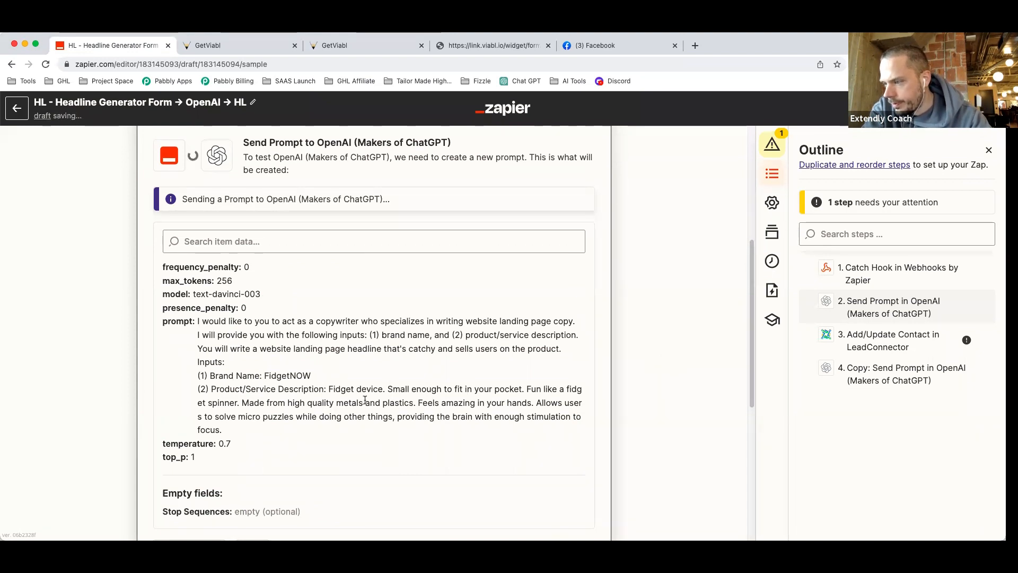
pyautogui.scroll(2, 343, 218)
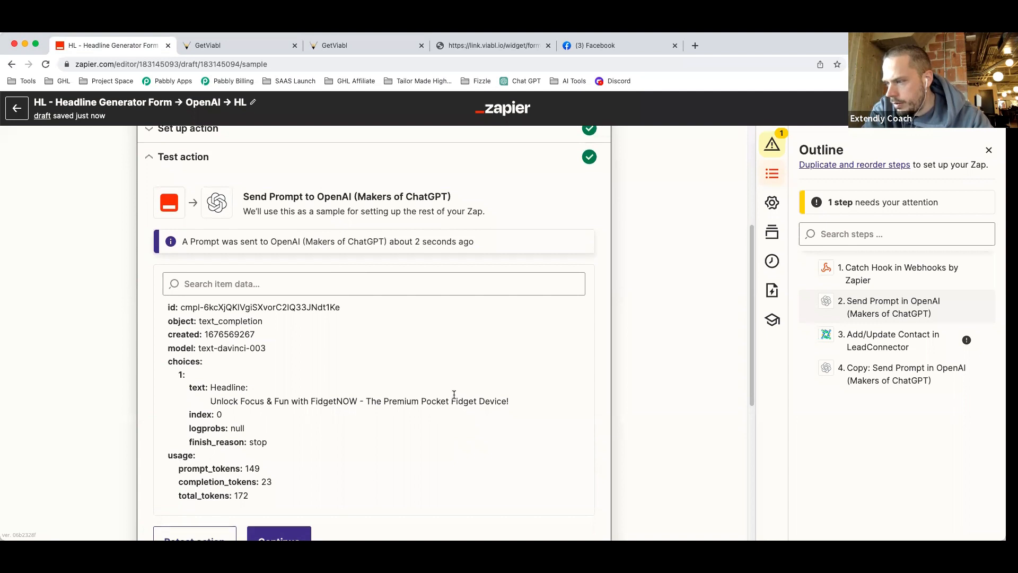
pyautogui.scroll(-1, 454, 394)
pyautogui.scroll(5, 454, 393)
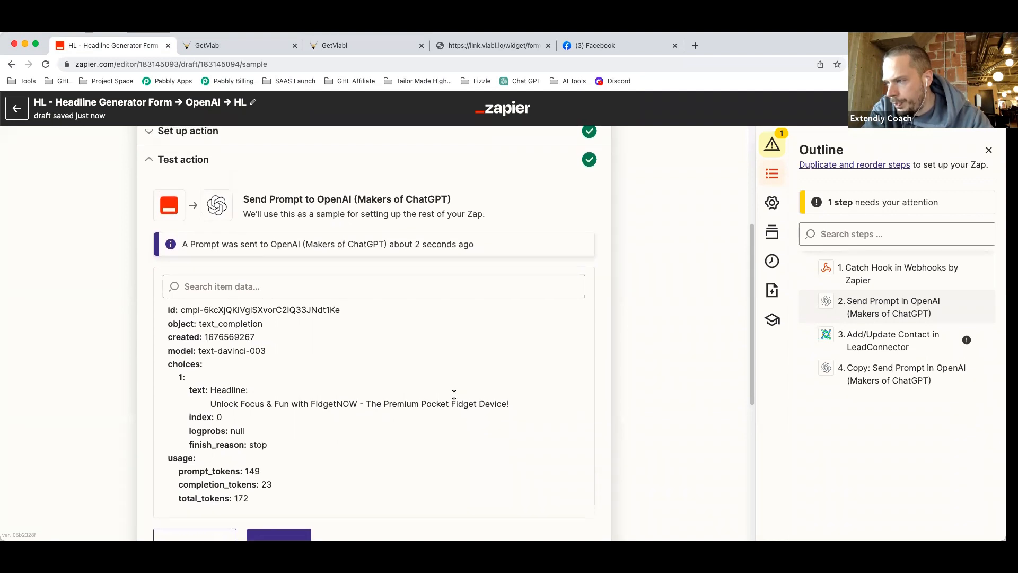
pyautogui.click(366, 288)
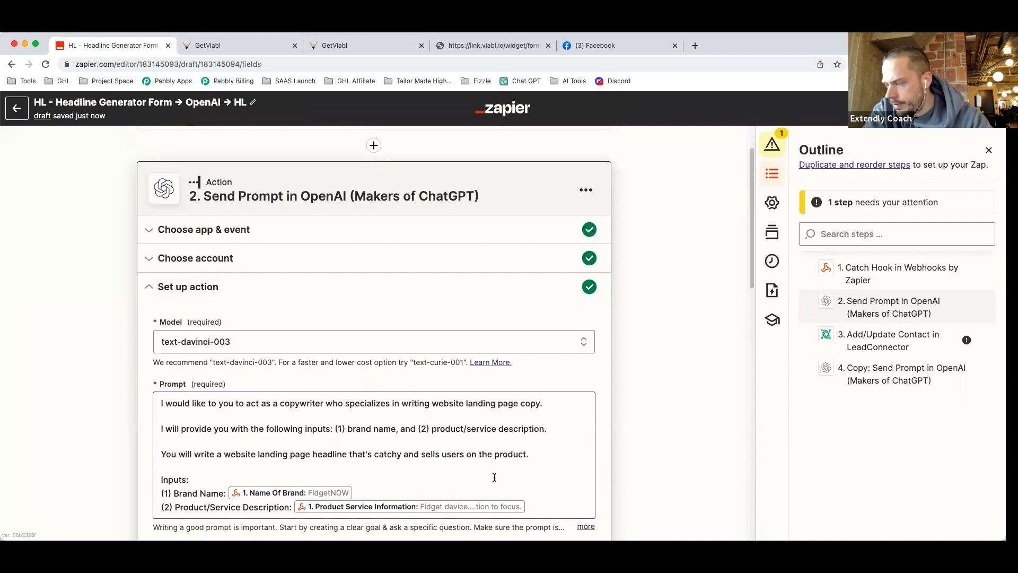
pyautogui.click(435, 427)
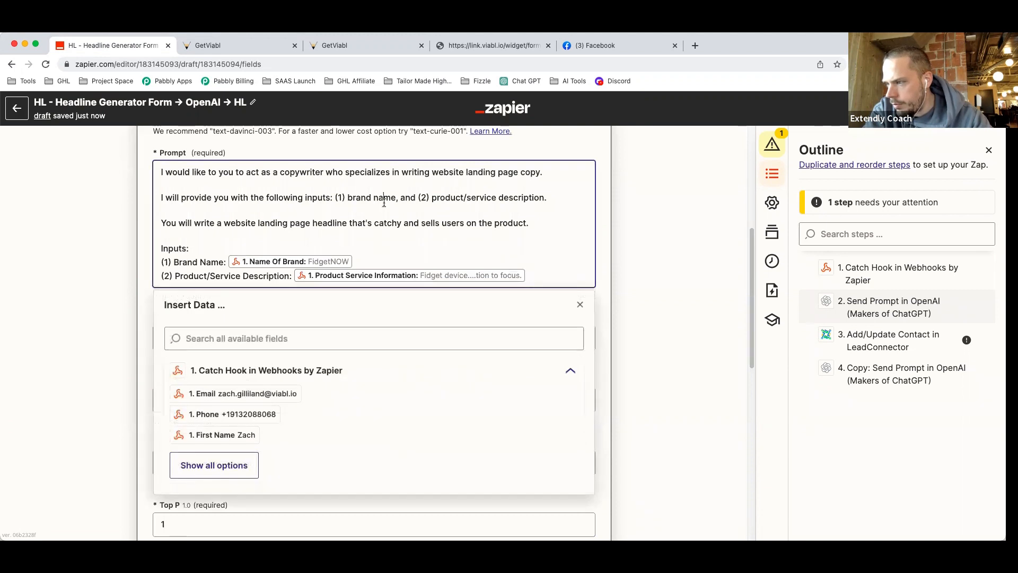
# Drop the brand-name mention from the prompt sentence so it references a single input (1).
pyautogui.moveTo(336, 197); pyautogui.dragTo(417, 197)
pyautogui.press('BackSpace')
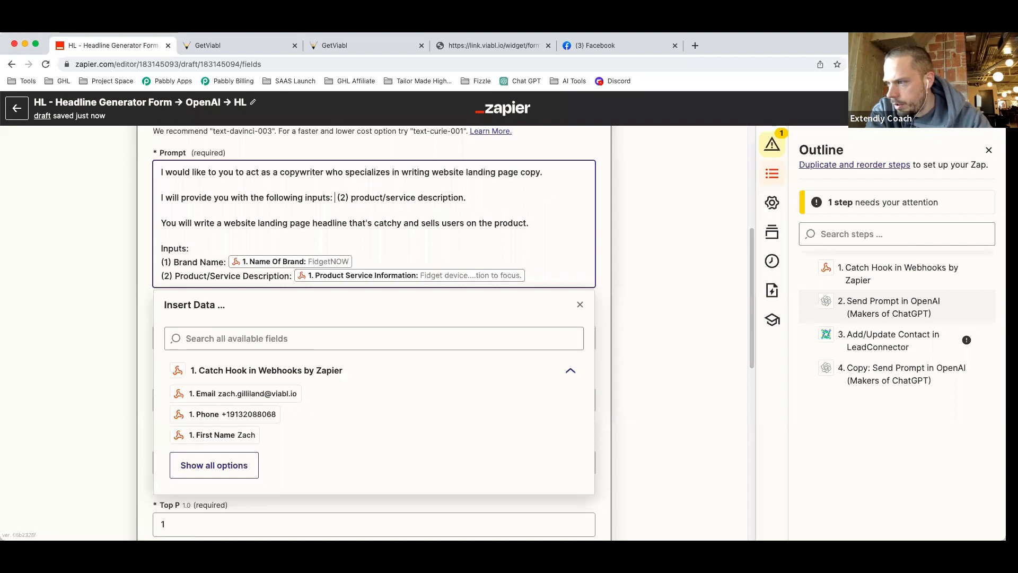
pyautogui.press('BackSpace')
pyautogui.press('BackSpace')
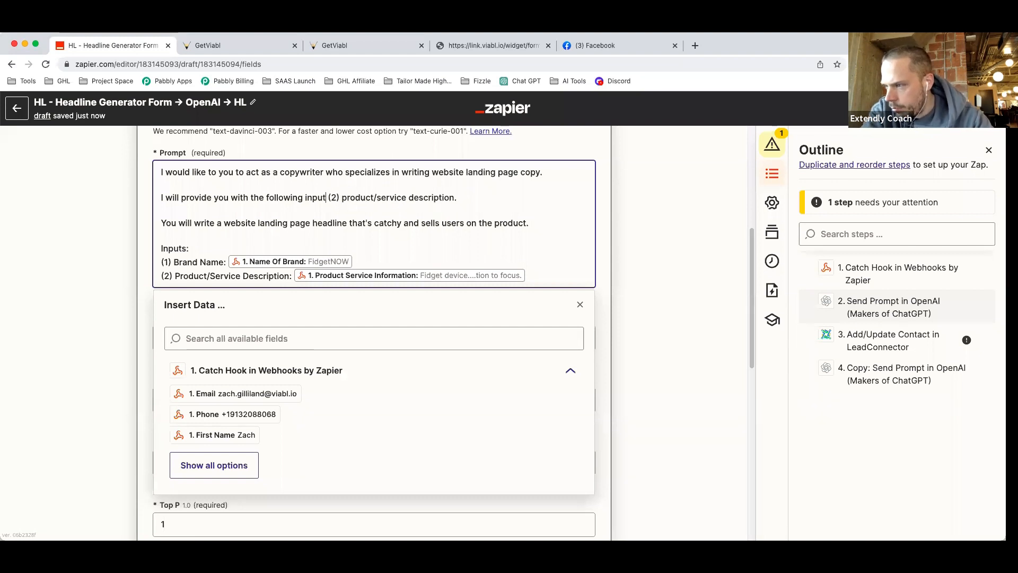
pyautogui.write(':')
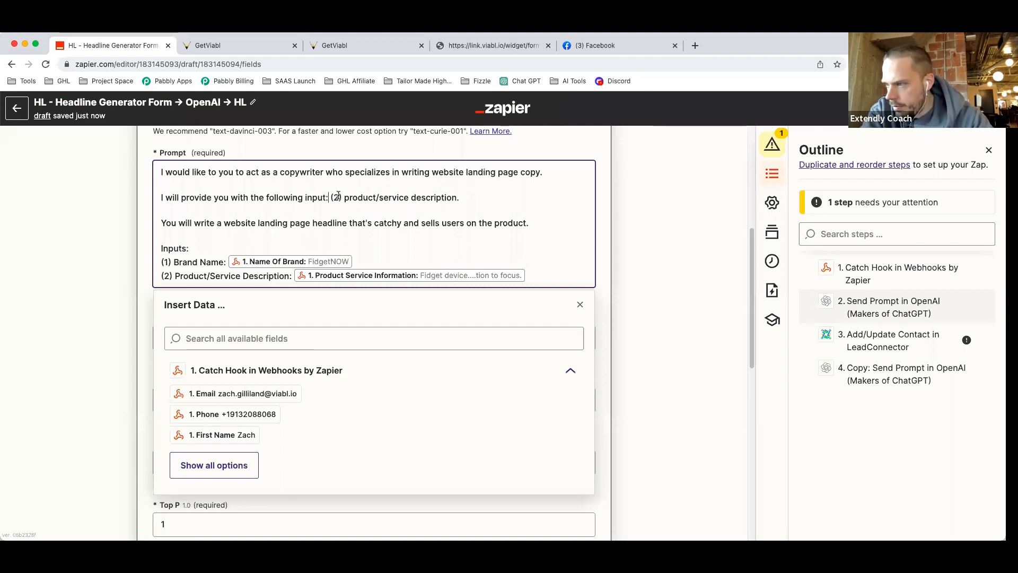
pyautogui.press('BackSpace')
pyautogui.write('1')
# Delete the Brand Name input line and renumber Product/Service Description to (1).
pyautogui.click(198, 261)
pyautogui.moveTo(359, 262); pyautogui.dragTo(158, 262)
pyautogui.press('BackSpace')
pyautogui.press('BackSpace')
pyautogui.click(170, 260)
pyautogui.press('BackSpace')
pyautogui.write('1')
pyautogui.click(660, 309)
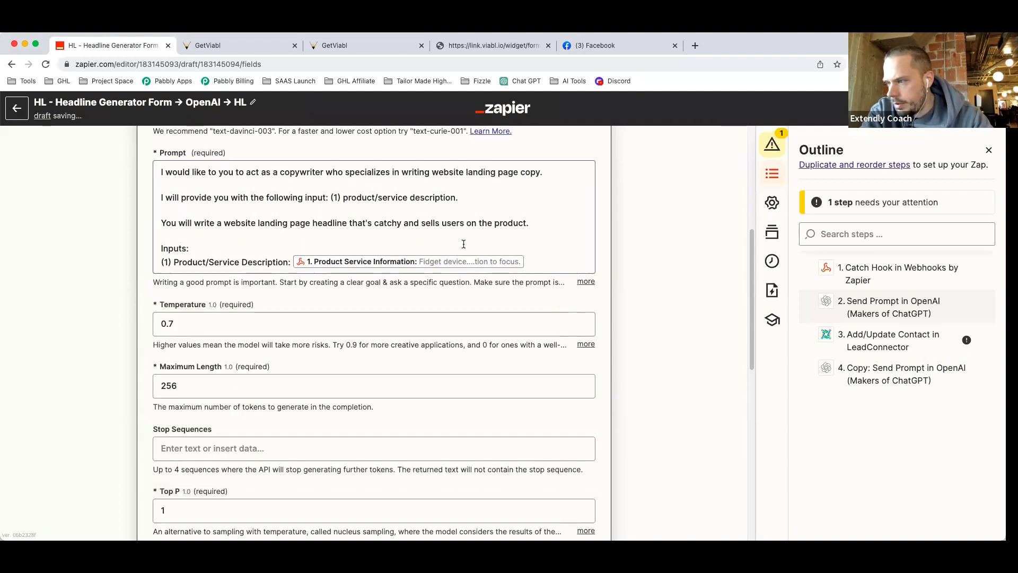
pyautogui.scroll(-6, 371, 345)
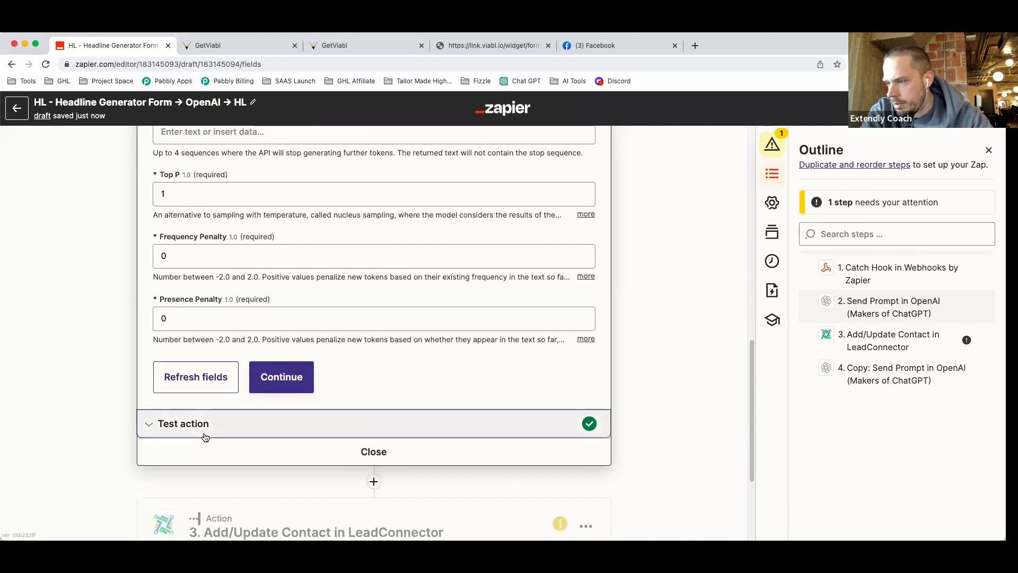
pyautogui.click(239, 422)
# Retest step 2, getting the brand-free headline 'Solve Micro Puzzles On The Go and Stay Focused…'.
pyautogui.click(192, 491)
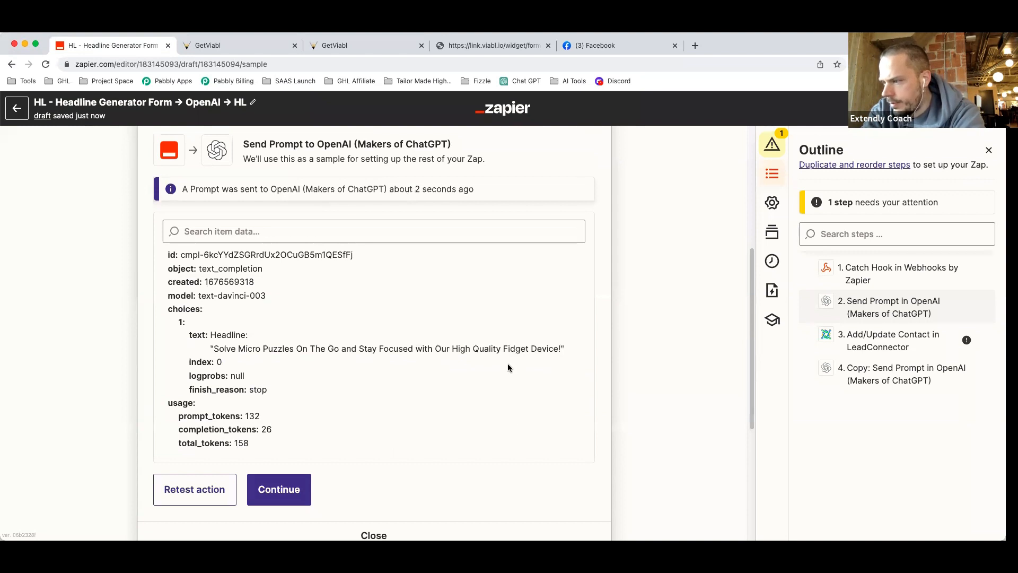
pyautogui.scroll(-5, 508, 364)
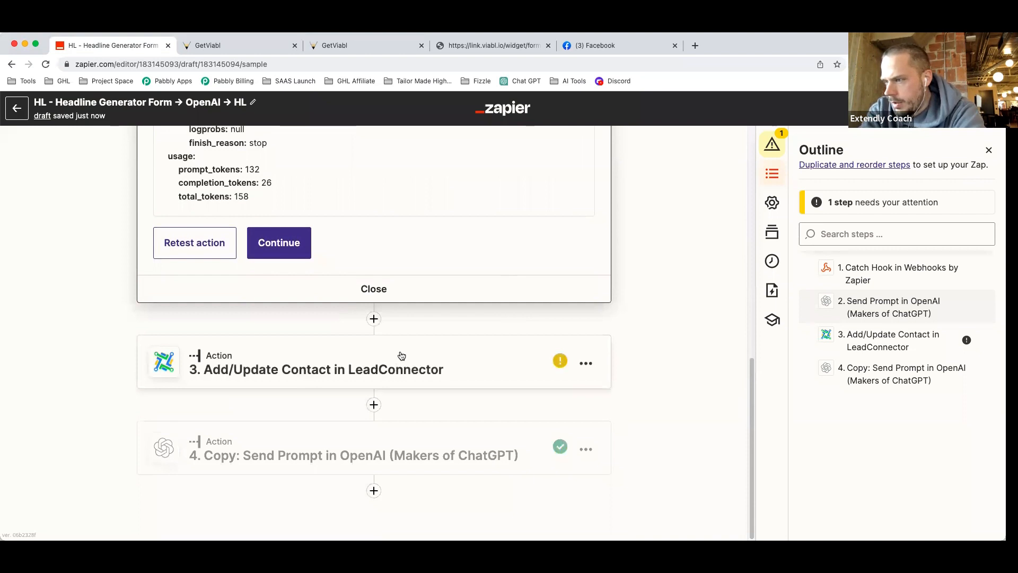
# Map the webhook email and phone into the LeadConnector contact's Email and Phone Number fields.
pyautogui.click(324, 358)
pyautogui.click(236, 295)
pyautogui.click(148, 317)
pyautogui.scroll(-3, 148, 316)
pyautogui.click(182, 399)
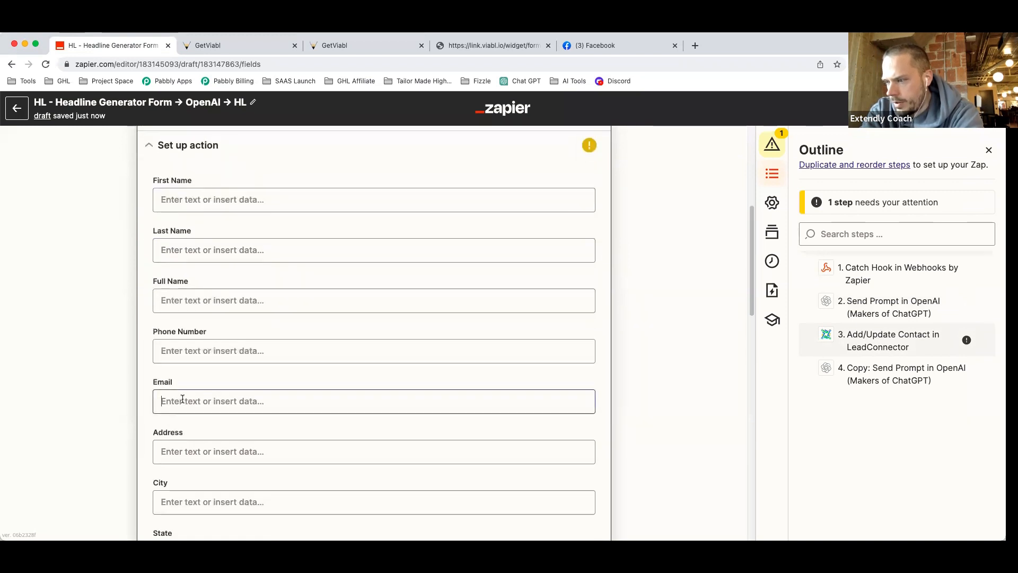
pyautogui.scroll(-2, 191, 400)
pyautogui.click(284, 398)
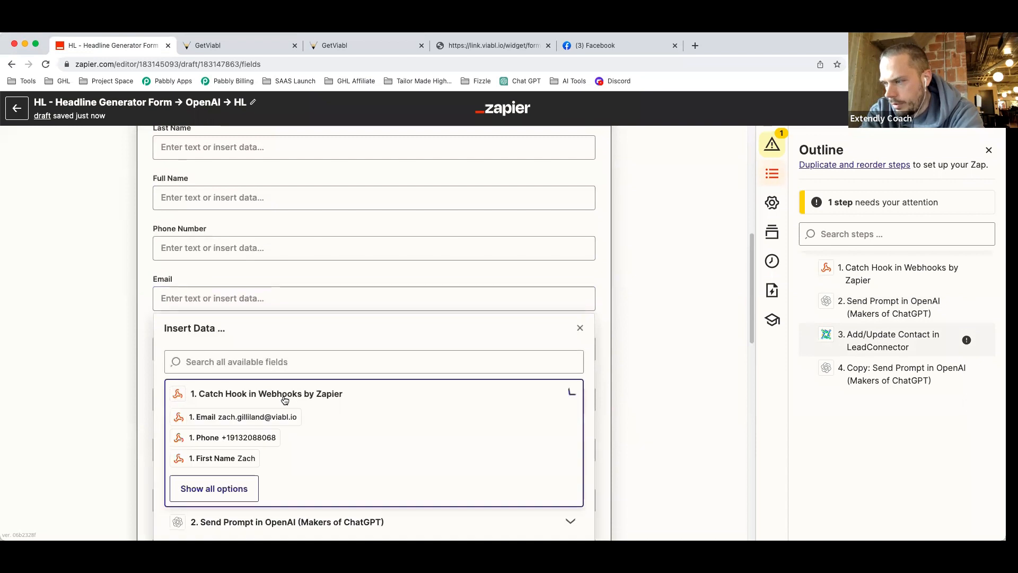
pyautogui.click(265, 417)
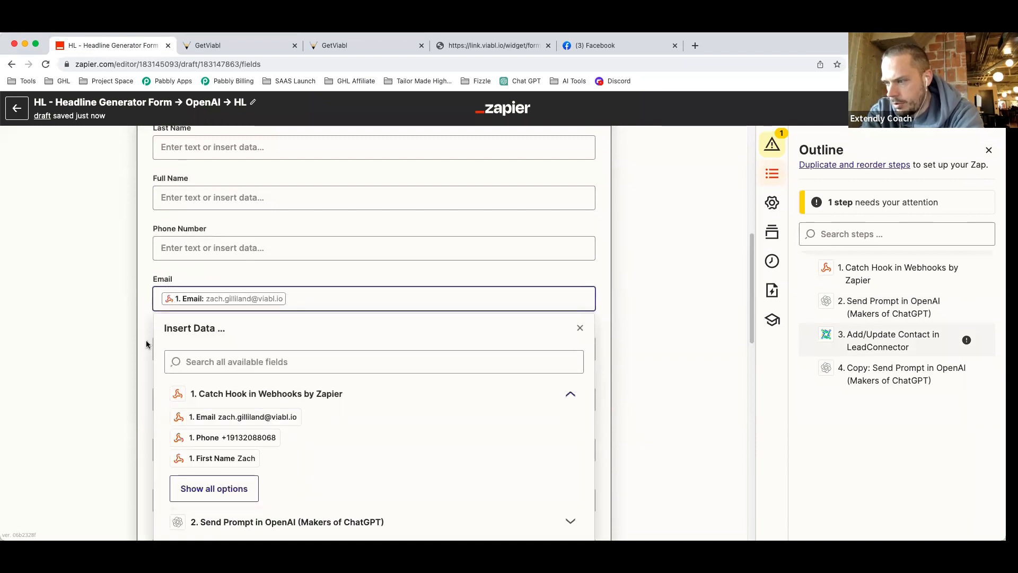
pyautogui.click(193, 246)
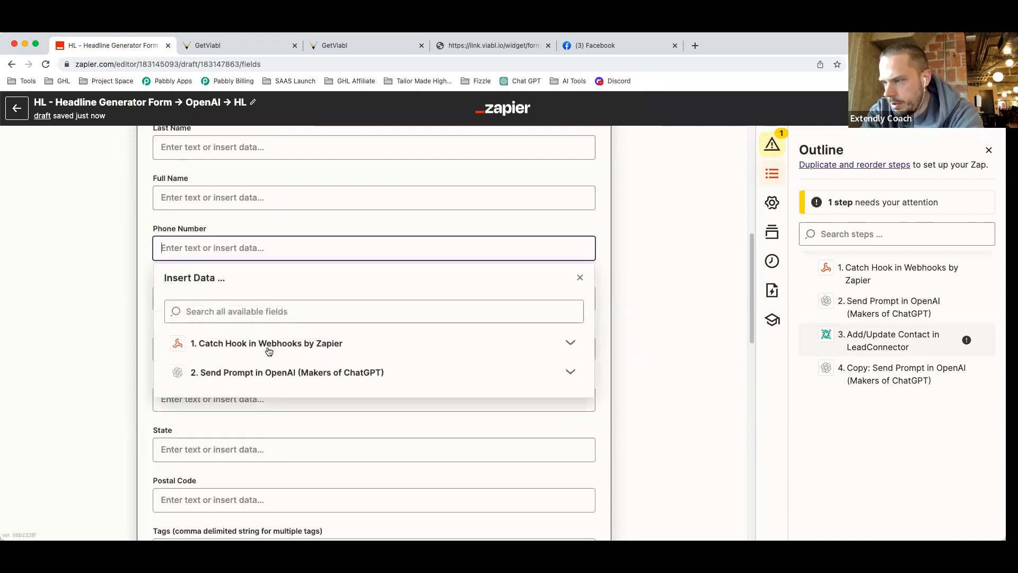
pyautogui.click(268, 348)
pyautogui.click(260, 387)
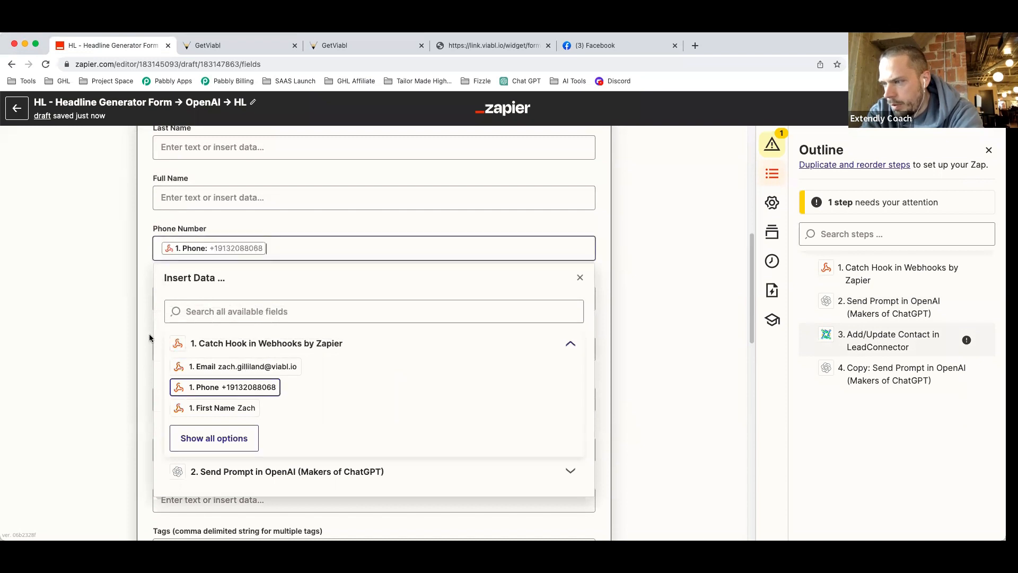
pyautogui.click(144, 322)
# Set Mark as Lead to True, confirm the contact setup, and open step 4's sub-headline prompt.
pyautogui.scroll(-3, 427, 336)
pyautogui.scroll(-3, 427, 335)
pyautogui.click(244, 396)
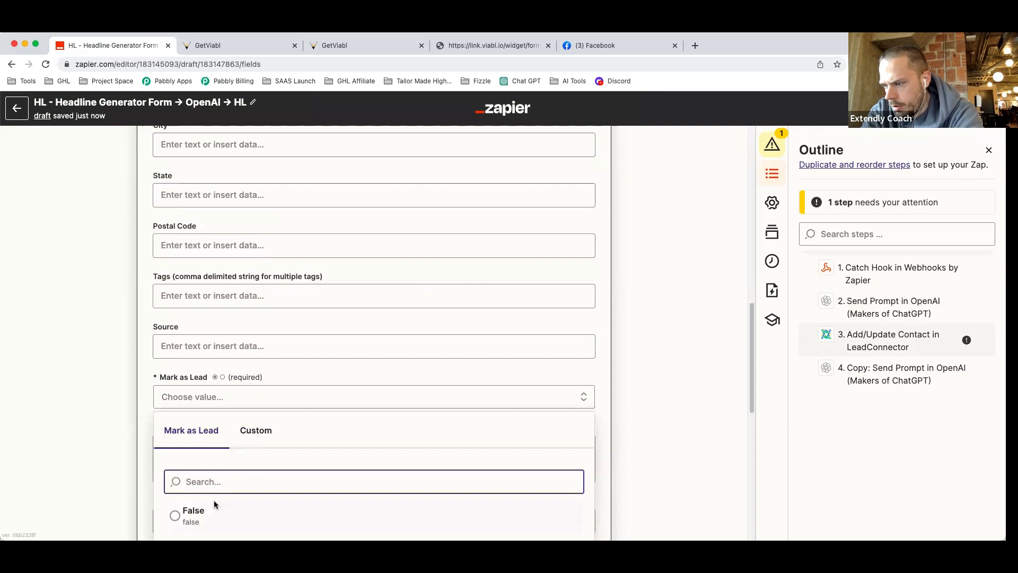
pyautogui.click(207, 476)
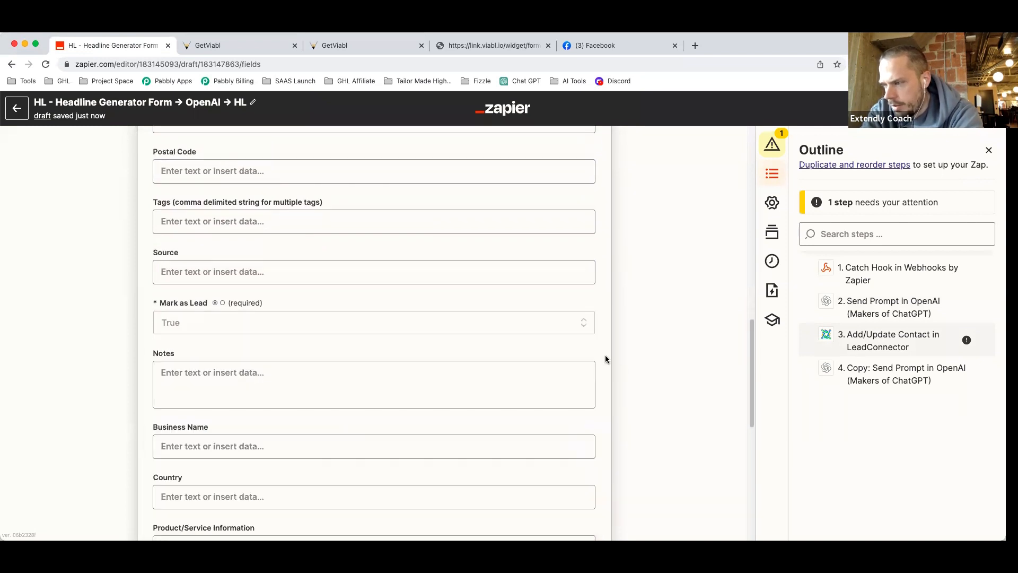
pyautogui.scroll(-7, 605, 359)
pyautogui.scroll(-1, 605, 355)
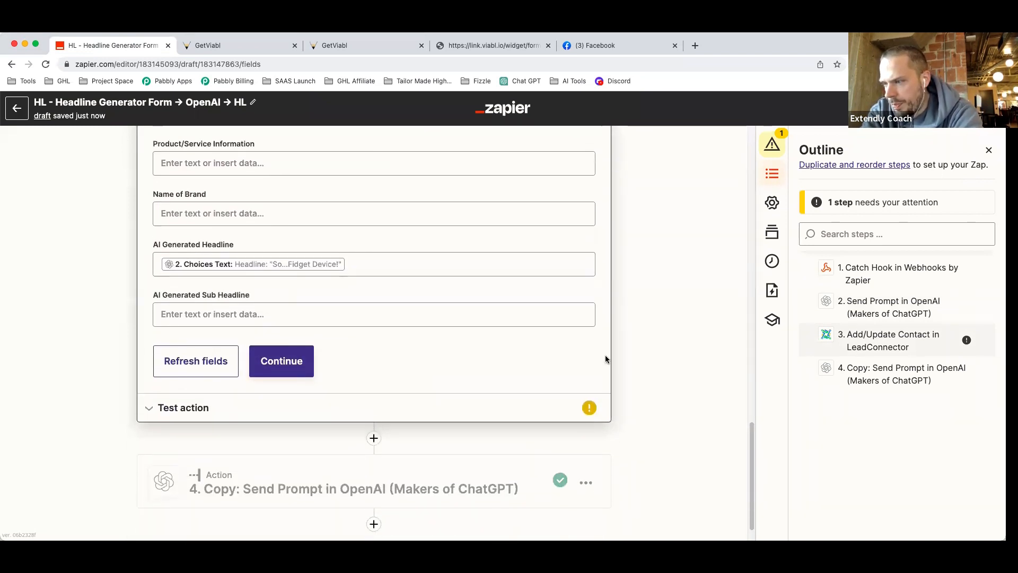
pyautogui.click(277, 366)
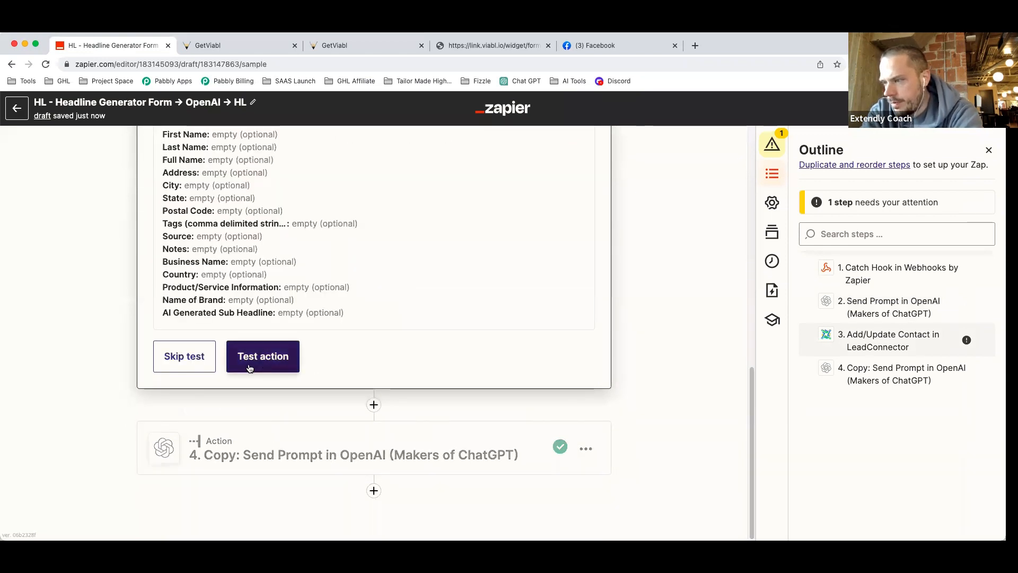
pyautogui.click(283, 450)
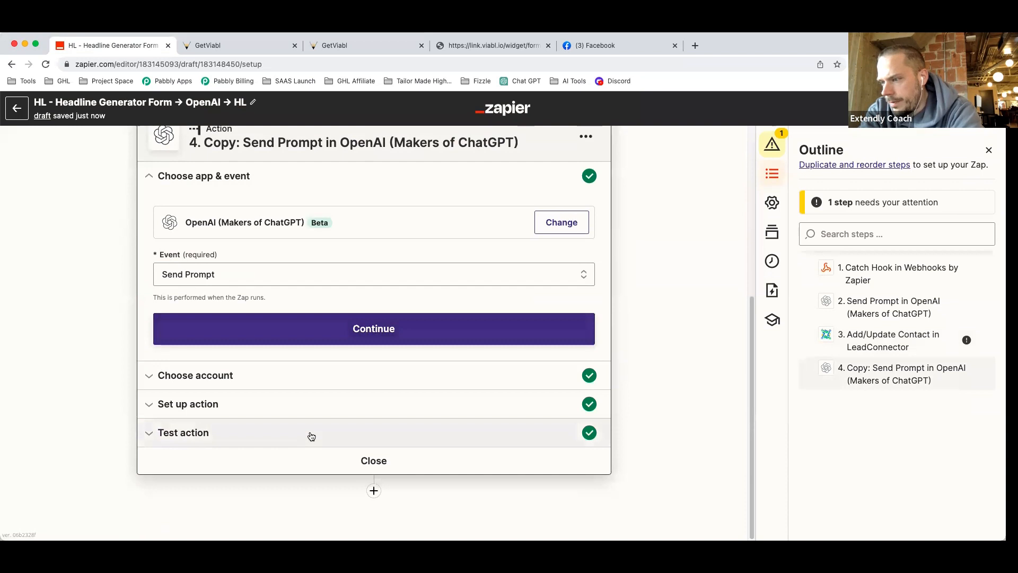
# Paste a new instruction sentence over the existing sentence in step 4's prompt.
pyautogui.click(240, 406)
pyautogui.scroll(-2, 385, 461)
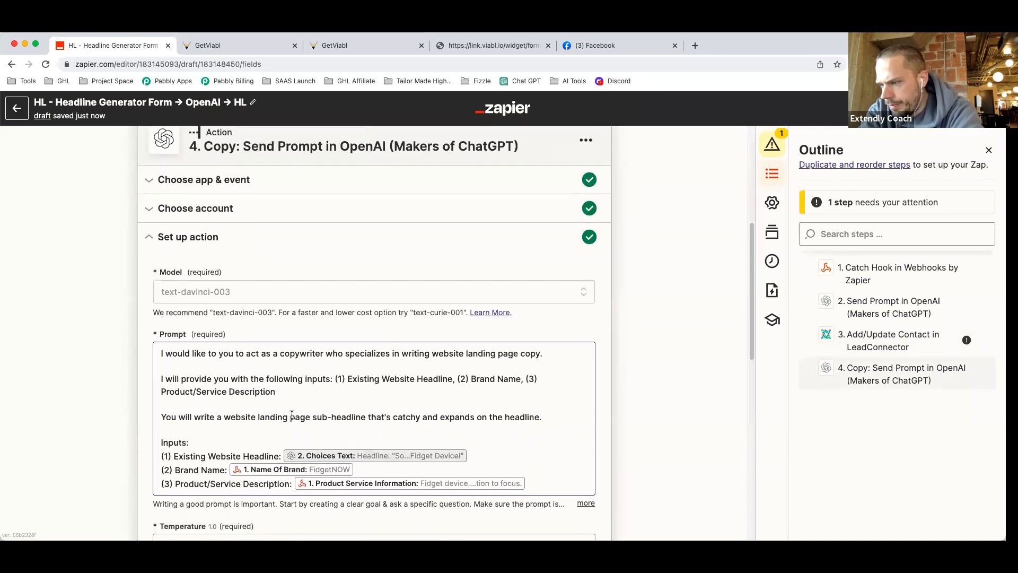
pyautogui.moveTo(547, 420); pyautogui.dragTo(159, 406)
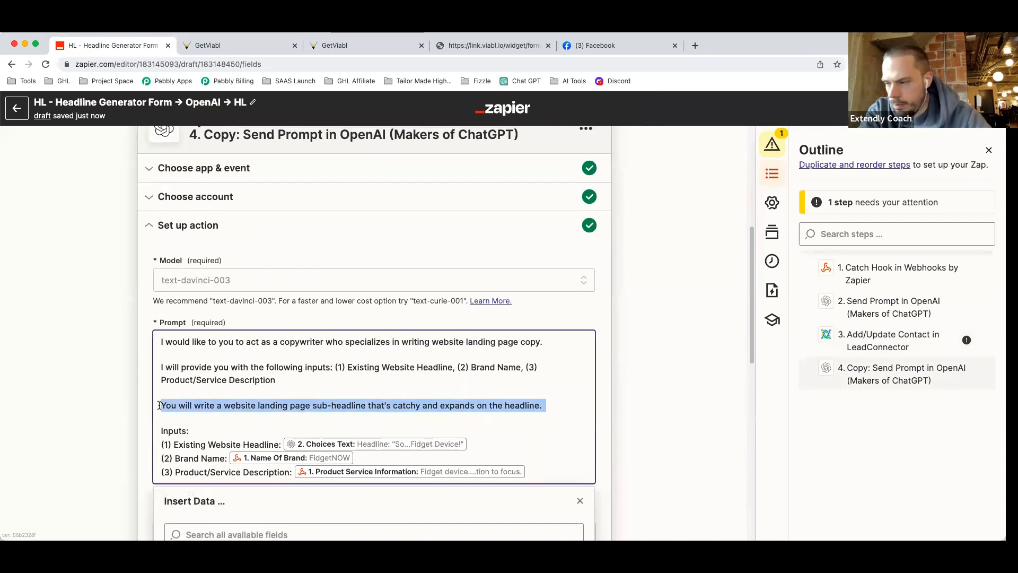
pyautogui.write("You will write a website landing page headline that's catchy and incorporates the brand name and product/service description.")
pyautogui.press('Return')
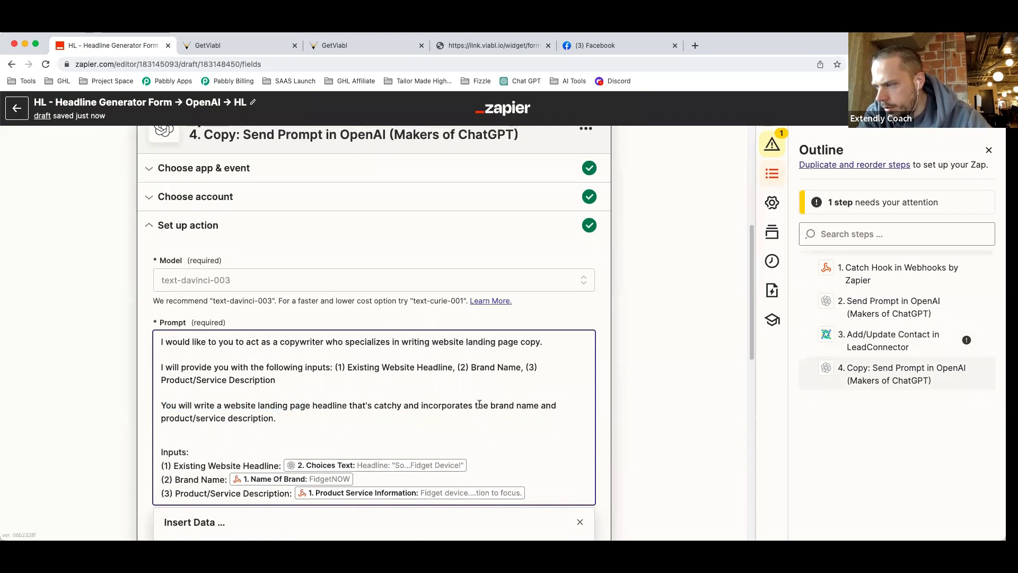
# Reword the sentence so the headline also incorporates the existing website headline.
pyautogui.doubleClick(551, 406)
pyautogui.press('BackSpace')
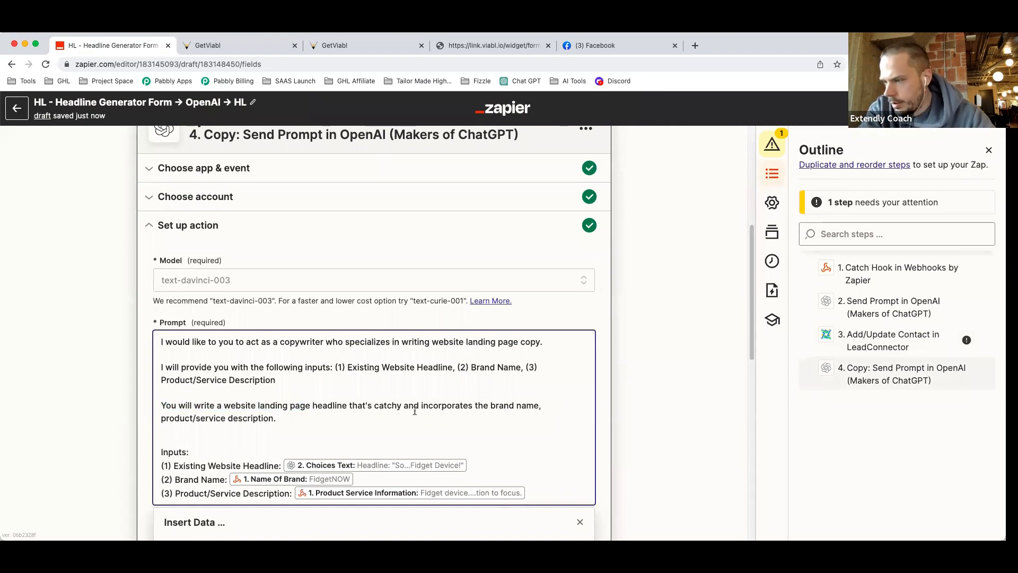
pyautogui.write('an')
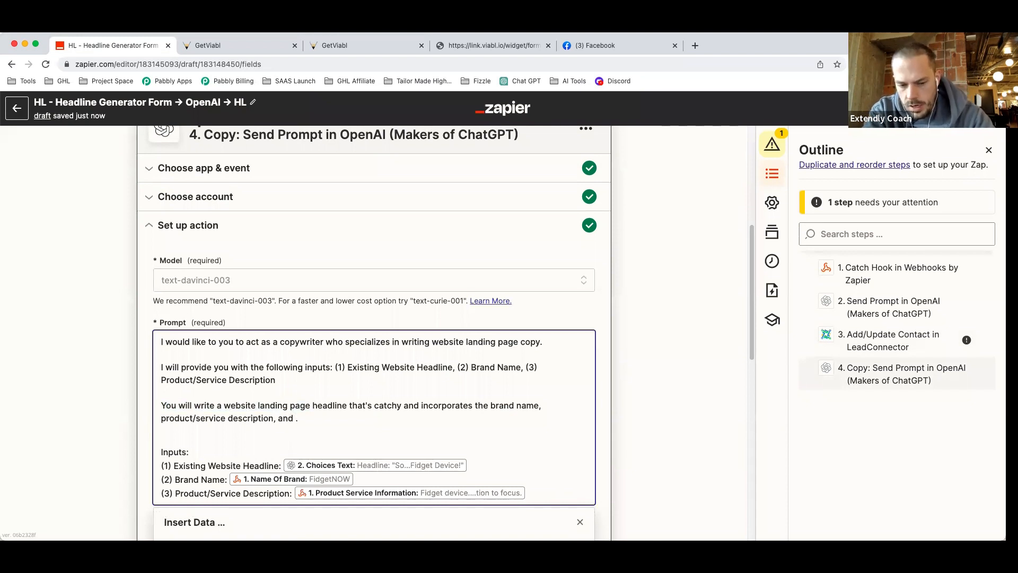
pyautogui.write('d ')
pyautogui.write('cu')
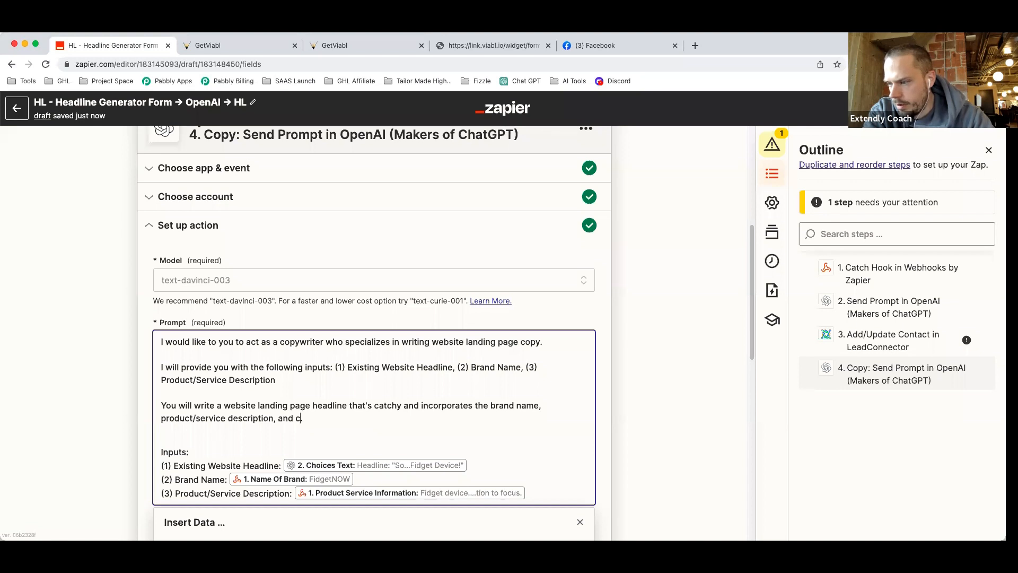
pyautogui.press('BackSpace')
pyautogui.write('existing website headline')
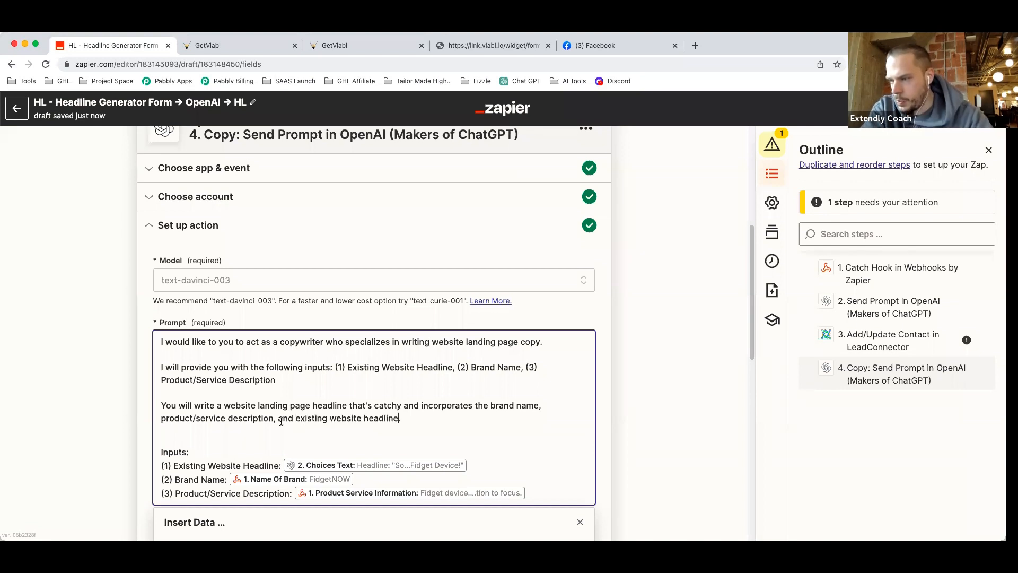
pyautogui.scroll(-3, 309, 407)
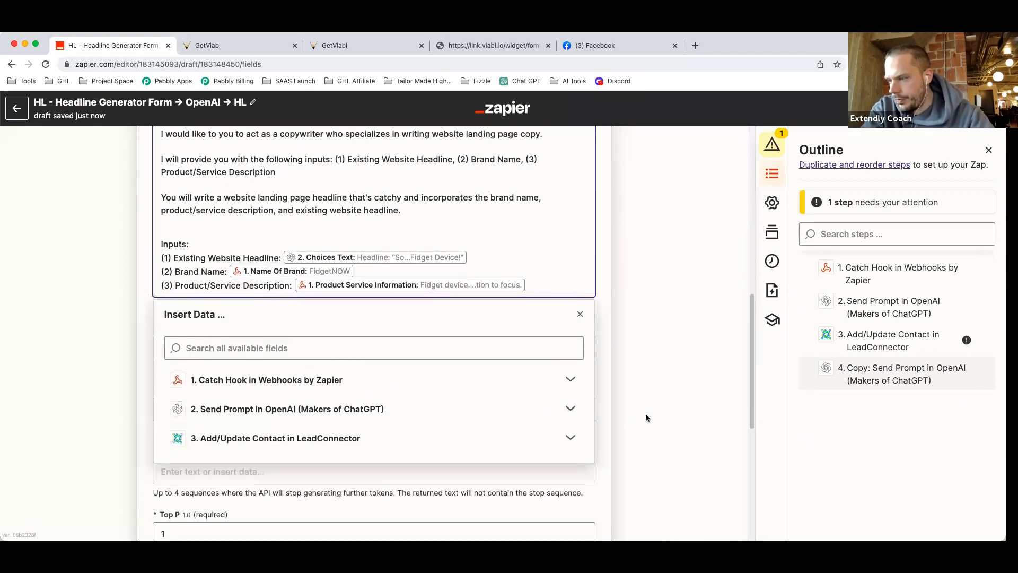
pyautogui.click(645, 416)
pyautogui.scroll(-5, 242, 421)
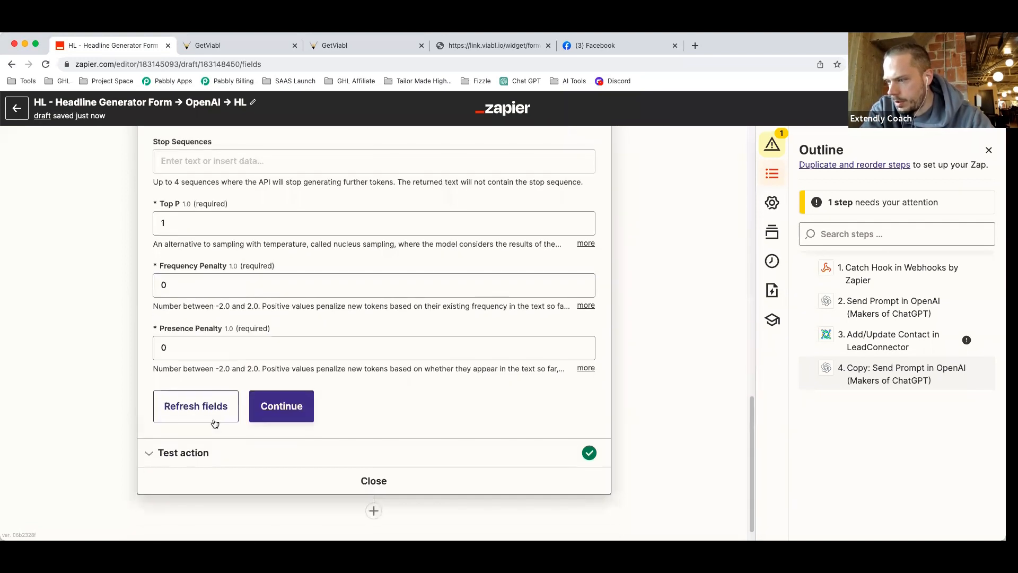
pyautogui.click(169, 452)
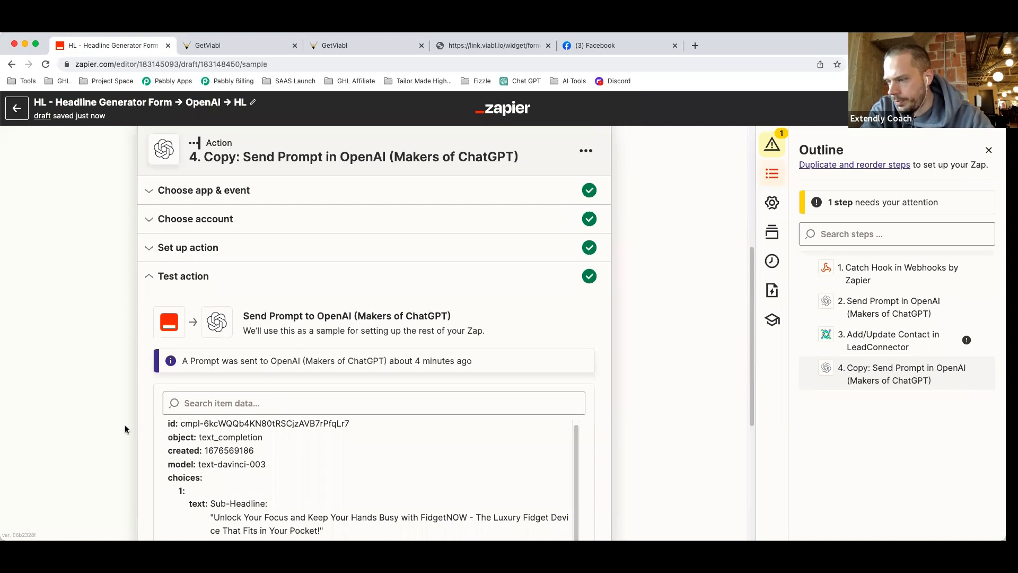
# Retest step 4 for a fresh FidgetNOW headline and reopen its prompt settings.
pyautogui.scroll(-5, 125, 425)
pyautogui.click(183, 441)
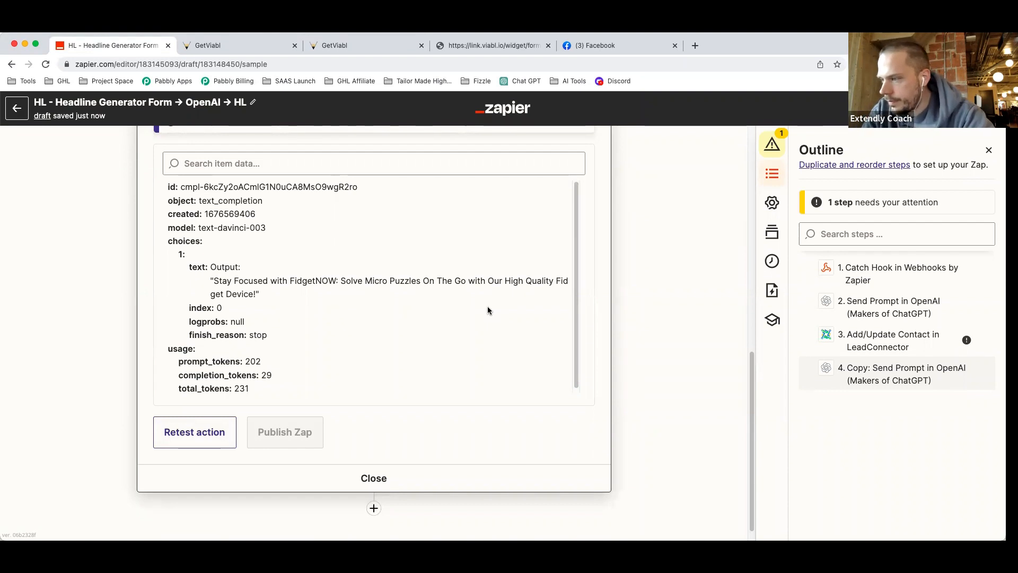
pyautogui.scroll(5, 488, 310)
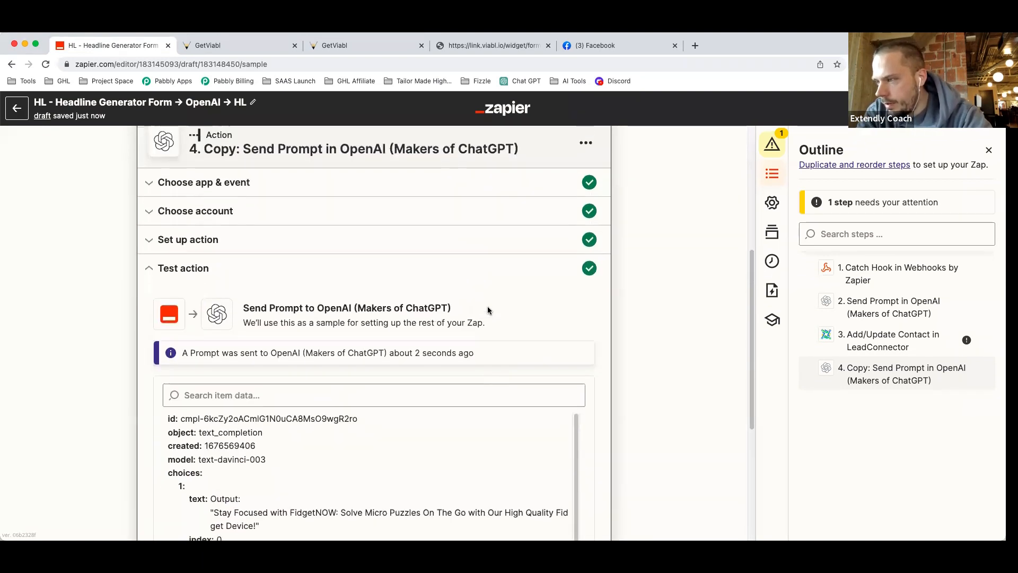
pyautogui.click(253, 267)
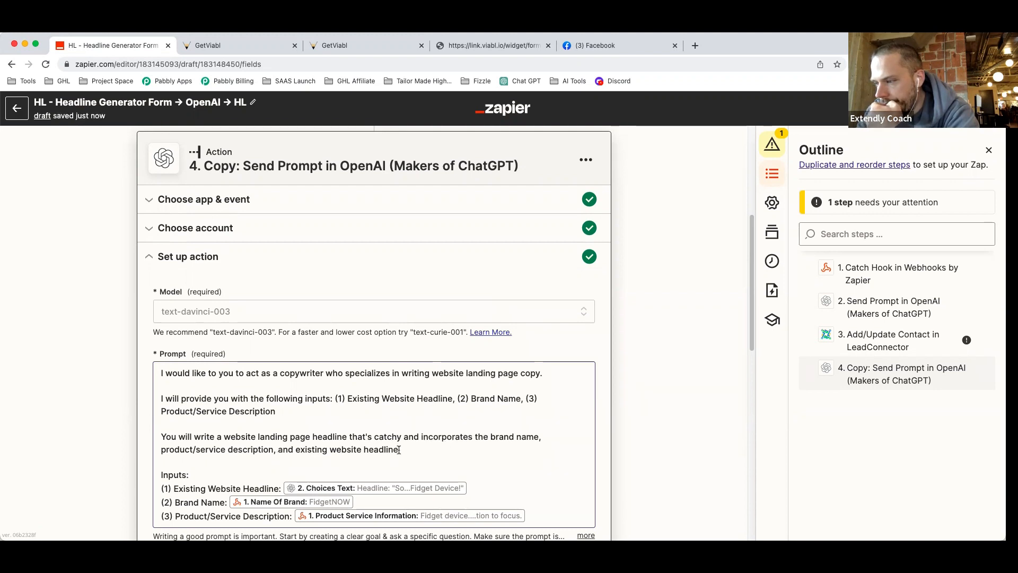
# Reword step 4's prompt so the headline 'expands on' the existing website headline.
pyautogui.write('.')
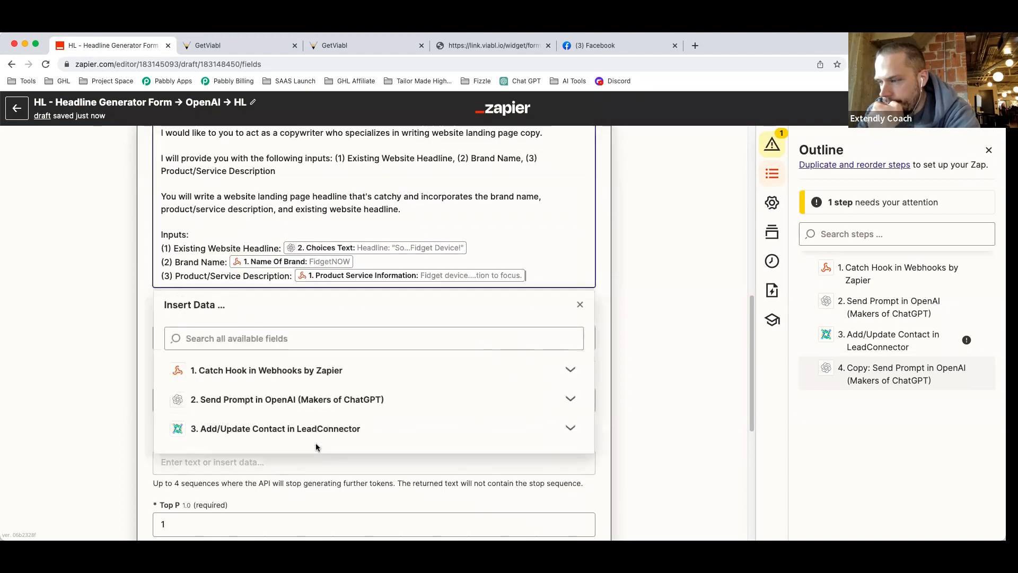
pyautogui.click(327, 209)
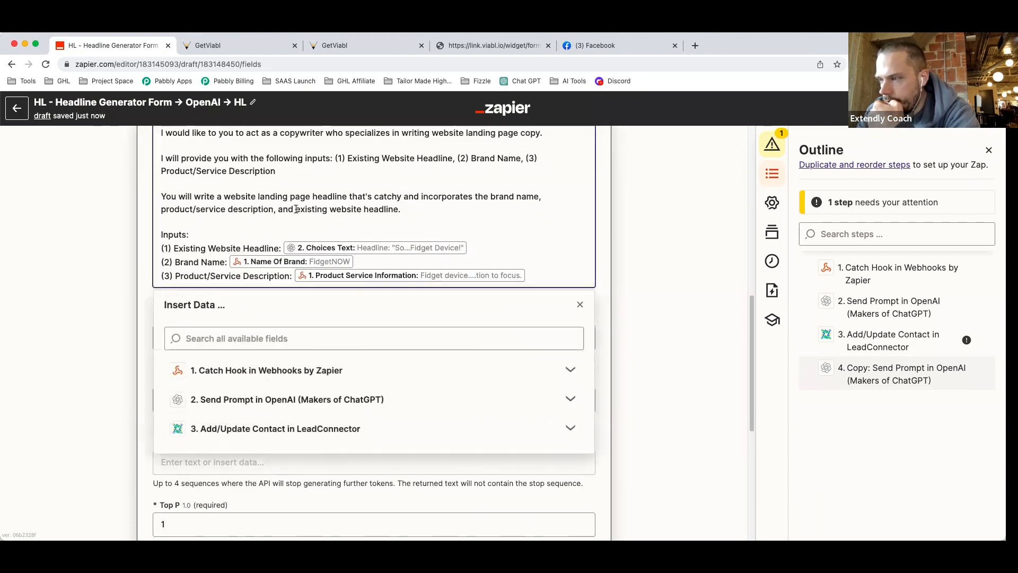
pyautogui.write('expands on')
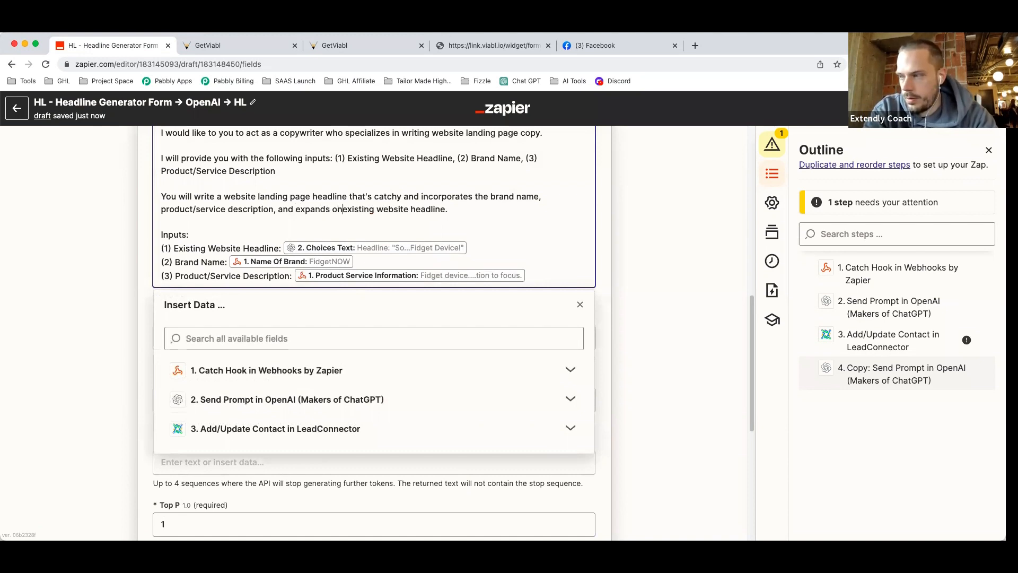
pyautogui.click(648, 250)
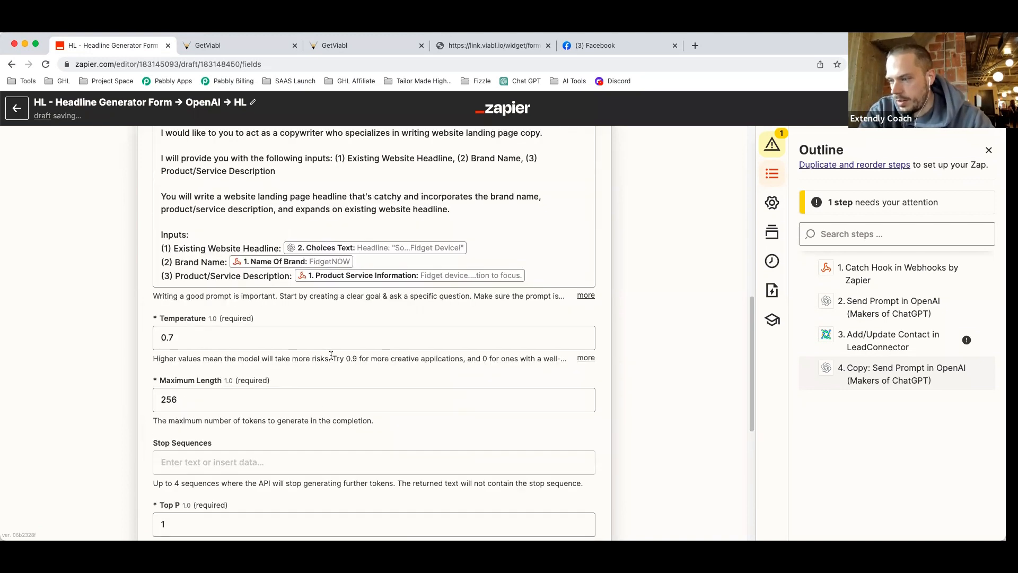
pyautogui.scroll(-6, 330, 356)
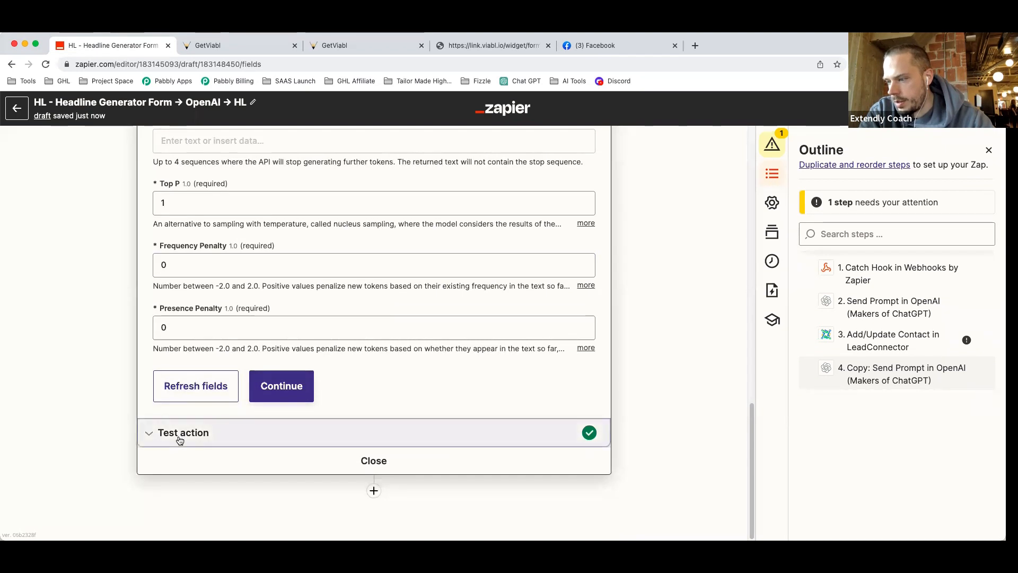
pyautogui.click(180, 434)
# Retest step 4, getting 'Focus and Stay Engaged with FidgetNOW - High Quality Fidget Device…'.
pyautogui.scroll(-3, 110, 446)
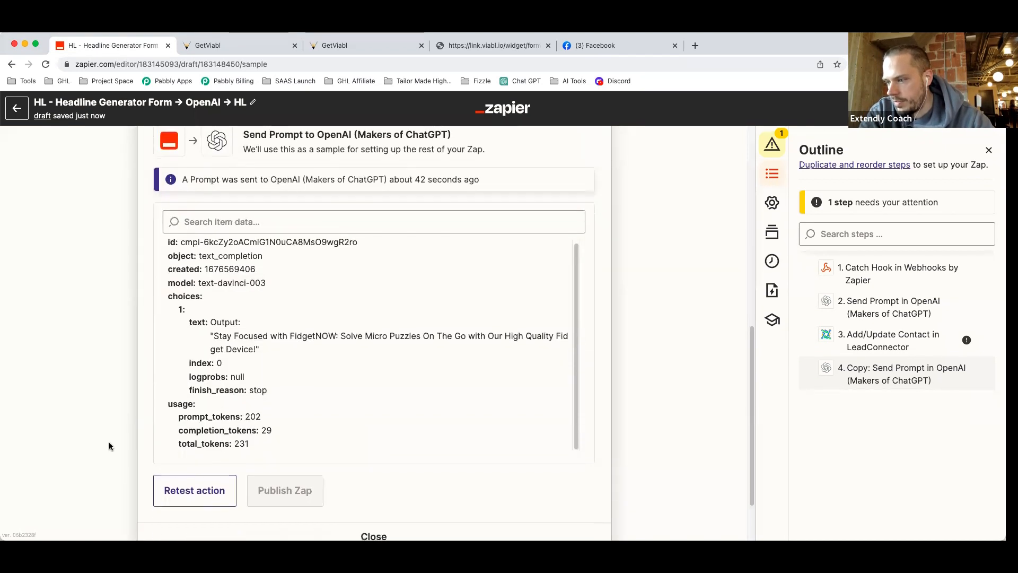
pyautogui.click(199, 477)
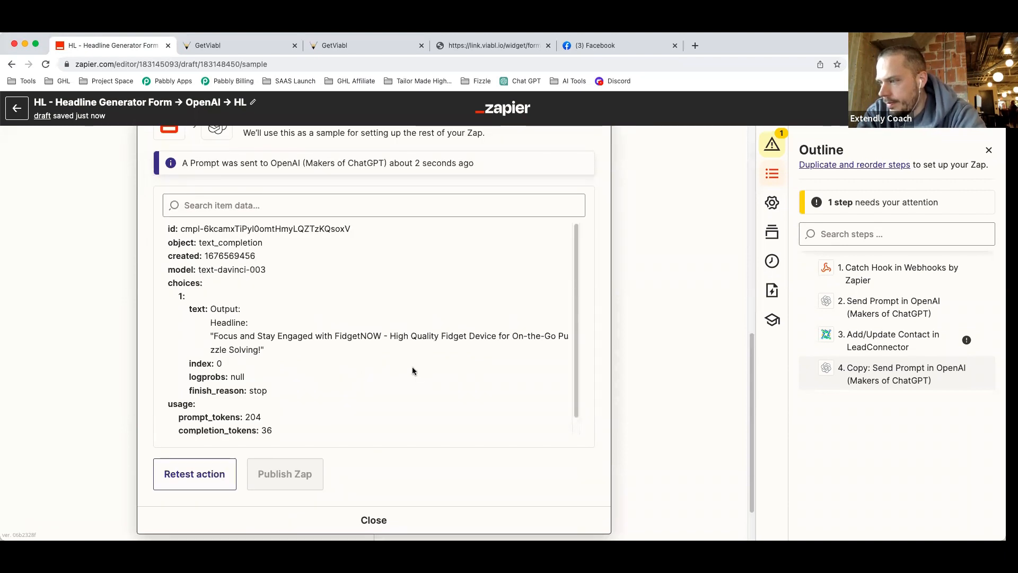
pyautogui.scroll(1, 609, 330)
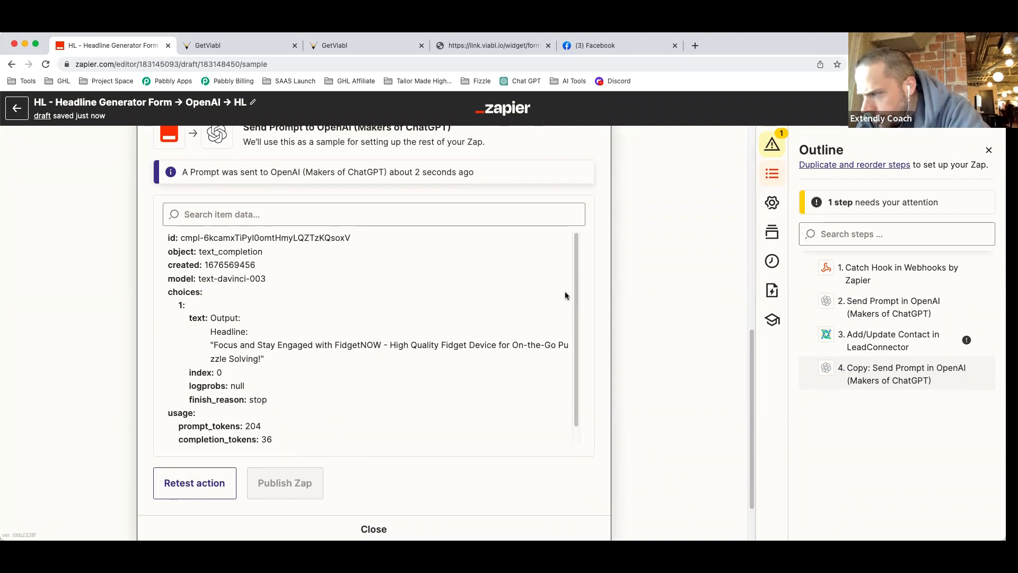
pyautogui.scroll(8, 631, 300)
pyautogui.scroll(2, 632, 300)
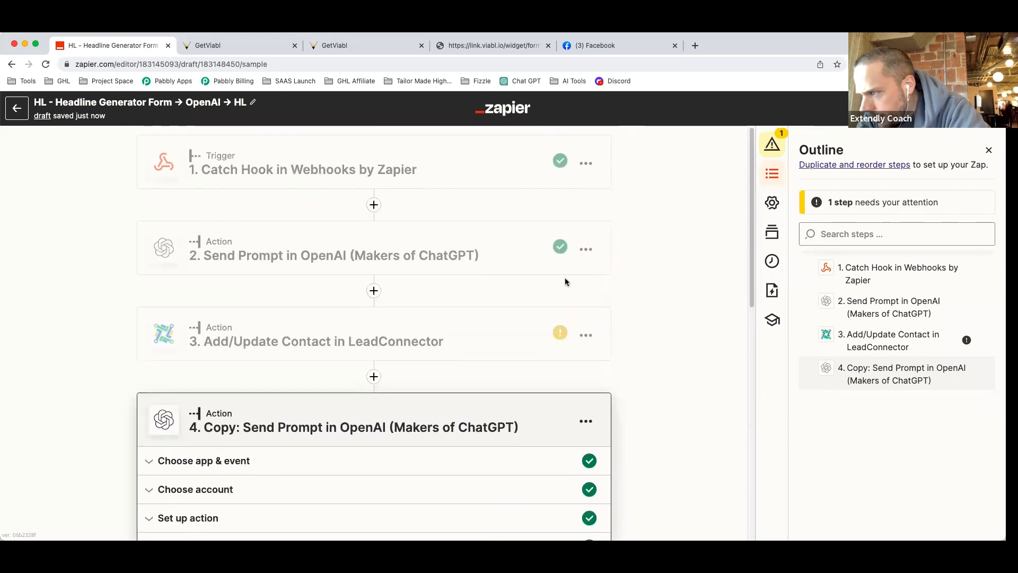
# Review step 2's test result headline 'Solve Micro Puzzles On The Go and Stay Focused…'.
pyautogui.click(399, 258)
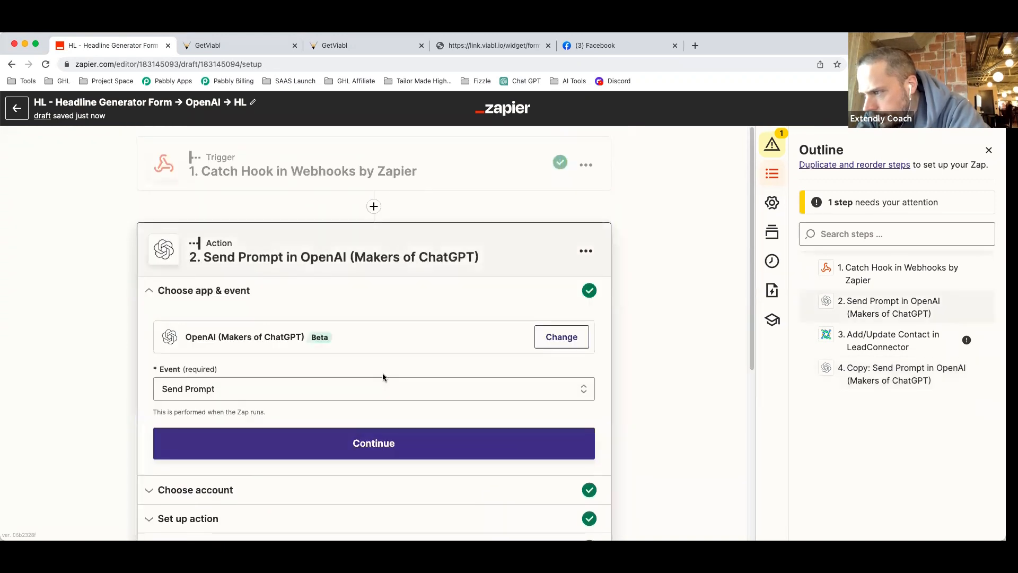
pyautogui.click(334, 441)
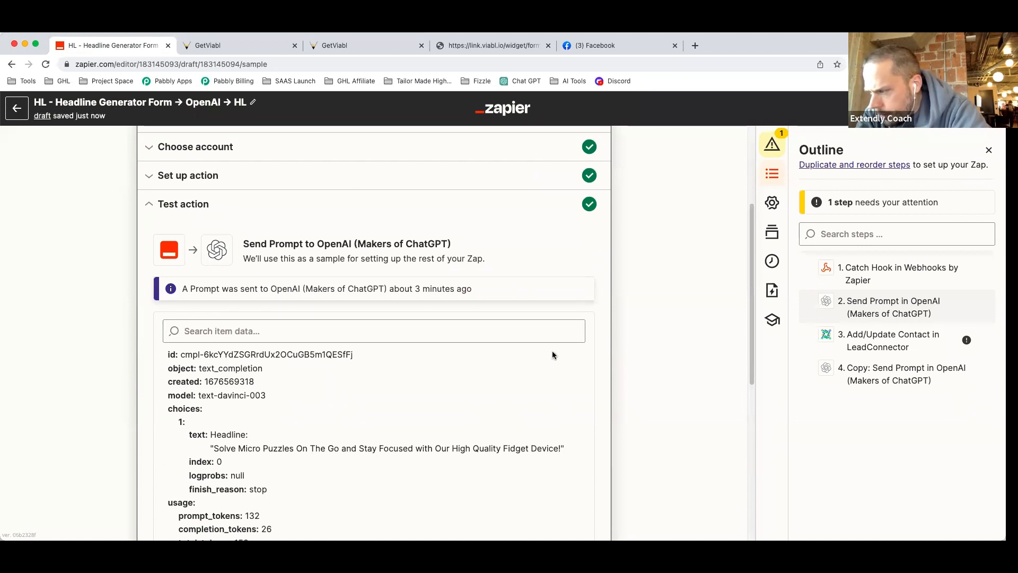
pyautogui.scroll(-3, 552, 352)
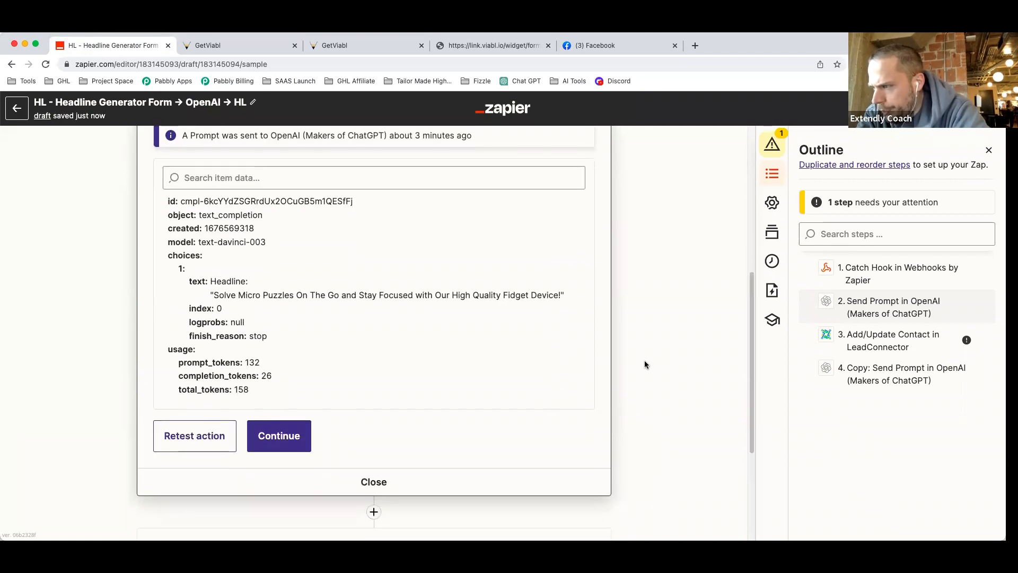
# Replace 'sells users on the product.' with 'focuses on what the product/service can do for someone.'.
pyautogui.scroll(5, 644, 365)
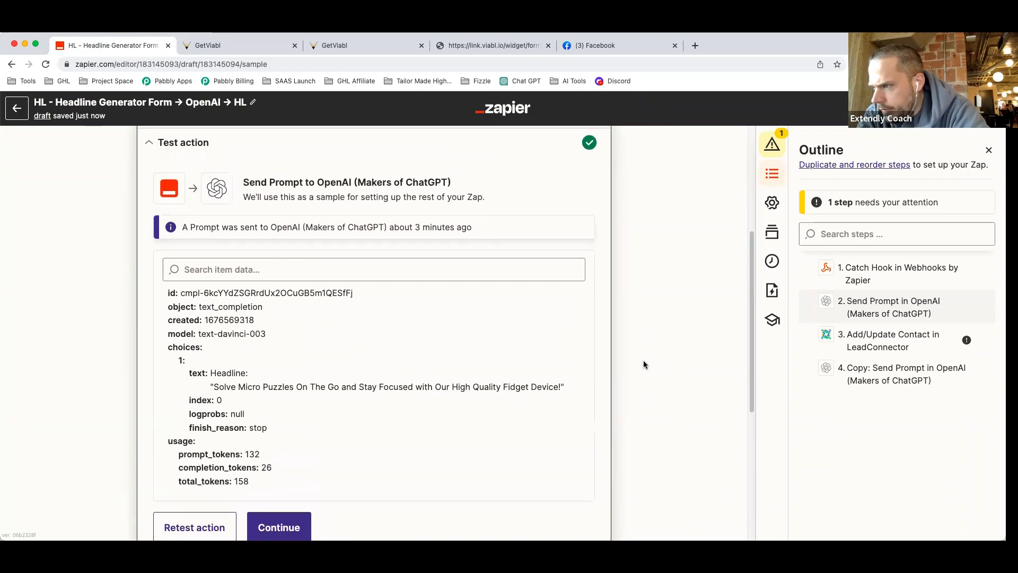
pyautogui.click(273, 303)
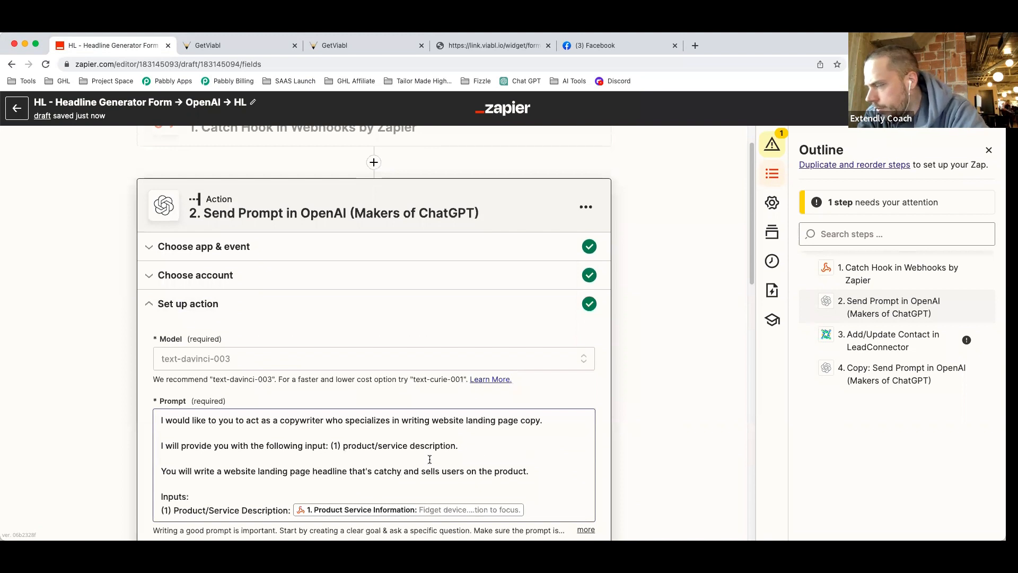
pyautogui.scroll(-2, 430, 460)
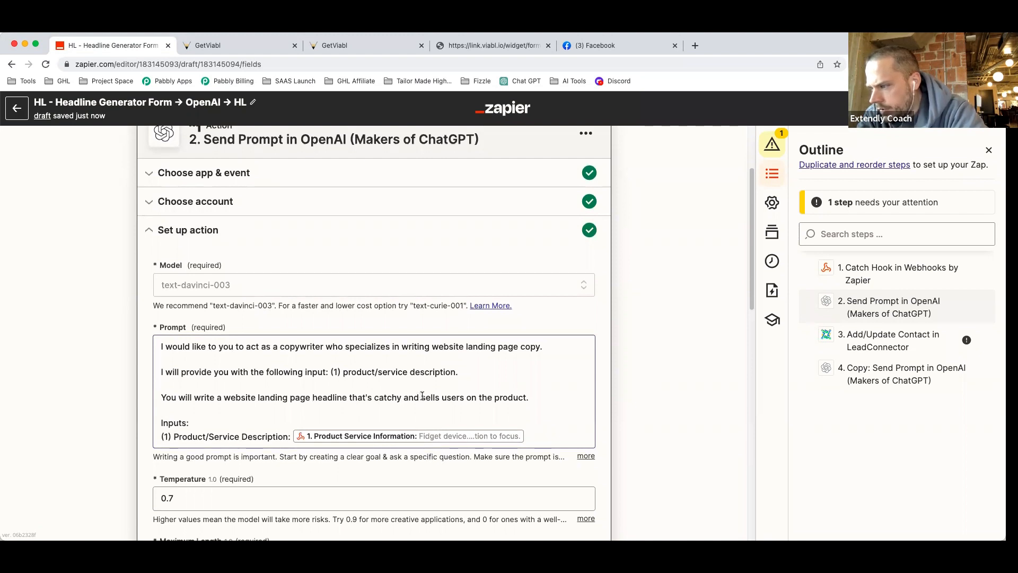
pyautogui.moveTo(422, 396); pyautogui.dragTo(528, 398)
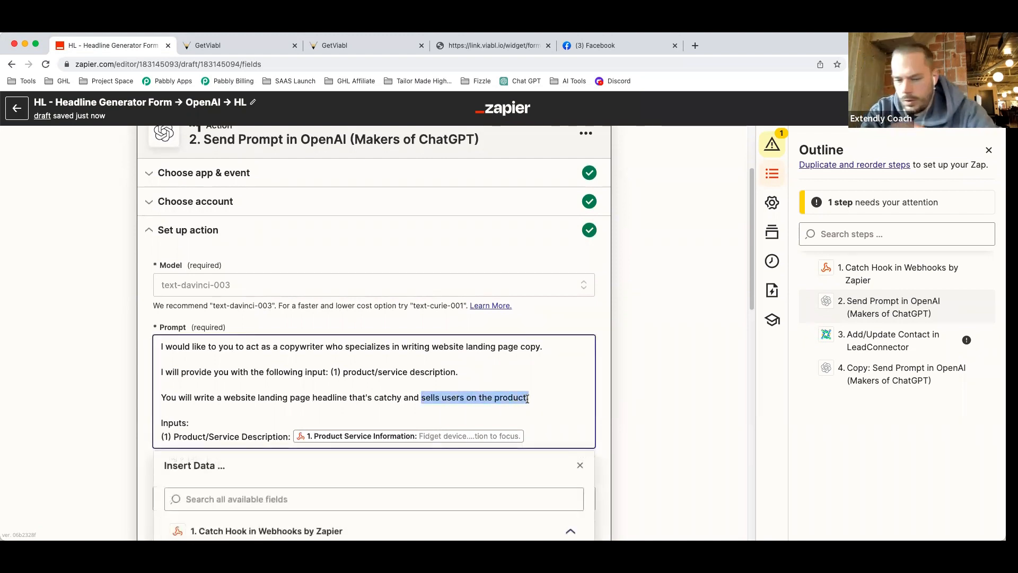
pyautogui.write('focuses on what the produ')
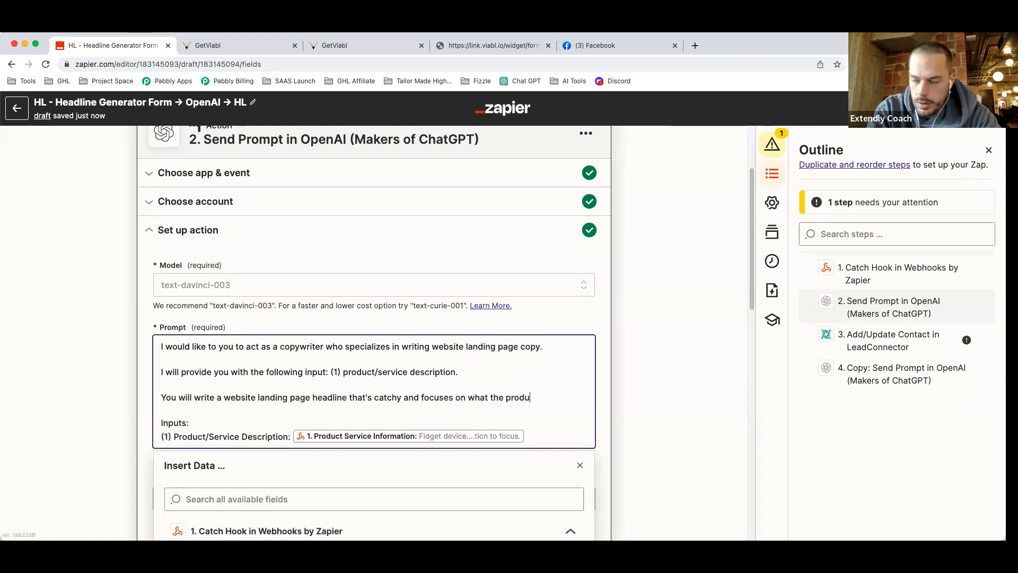
pyautogui.write('ct/service ')
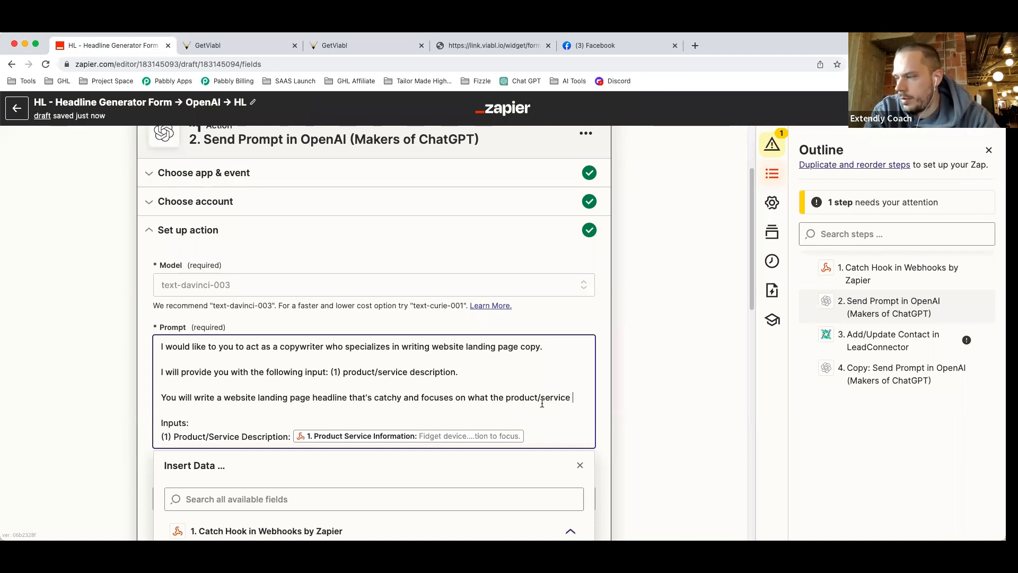
pyautogui.write('can do for someone.')
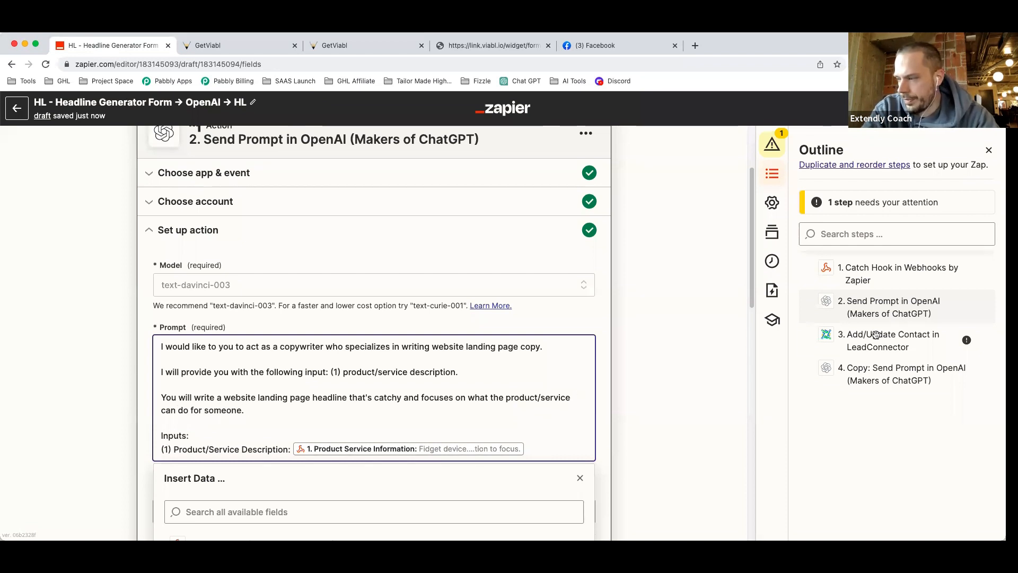
pyautogui.click(664, 389)
pyautogui.scroll(-4, 374, 344)
pyautogui.scroll(-6, 374, 344)
pyautogui.click(195, 392)
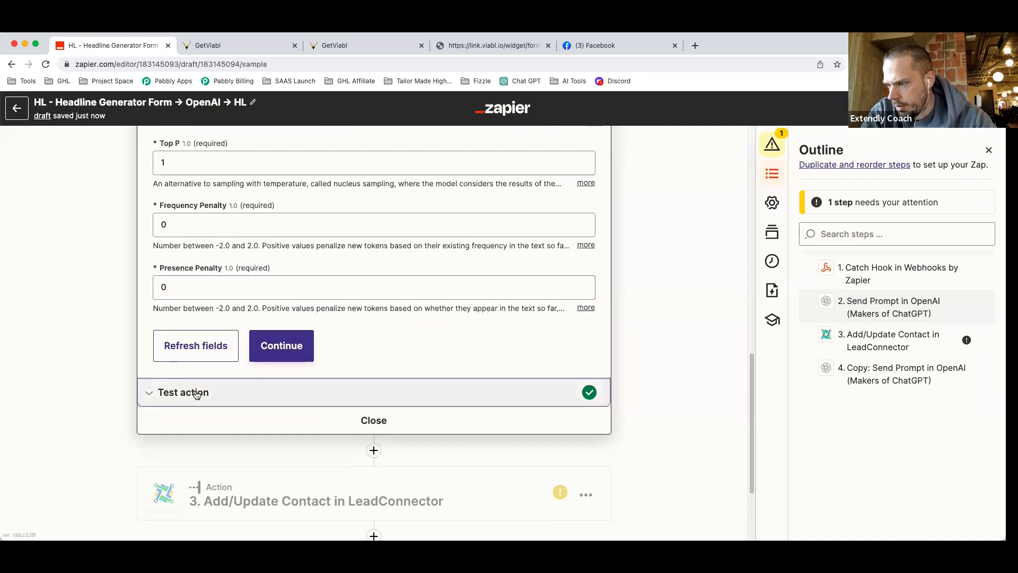
# Retest step 2, getting 'Unlock New Levels of Focus with This Fun and Portable Fidget Device!'.
pyautogui.click(217, 484)
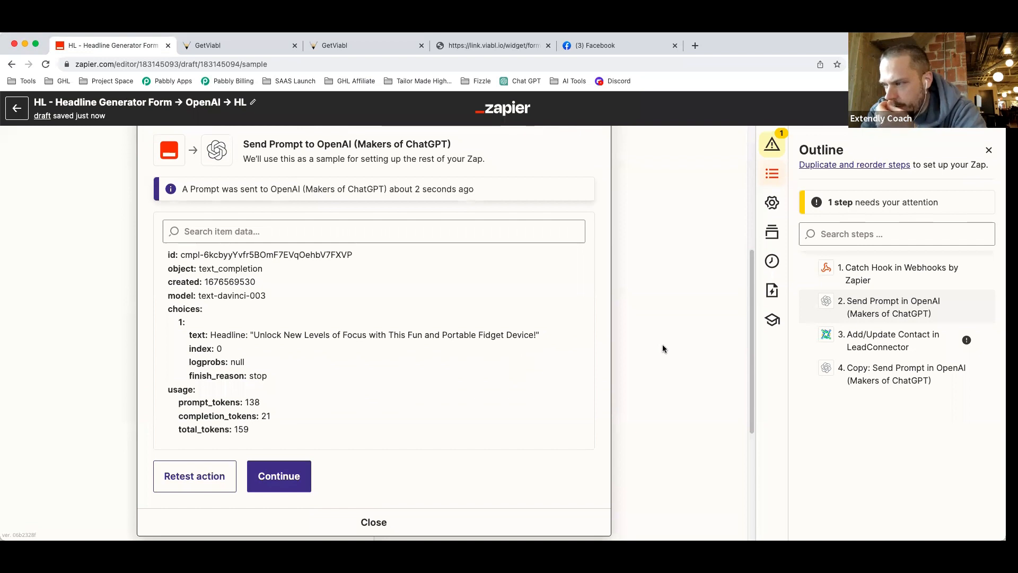
pyautogui.scroll(-5, 527, 358)
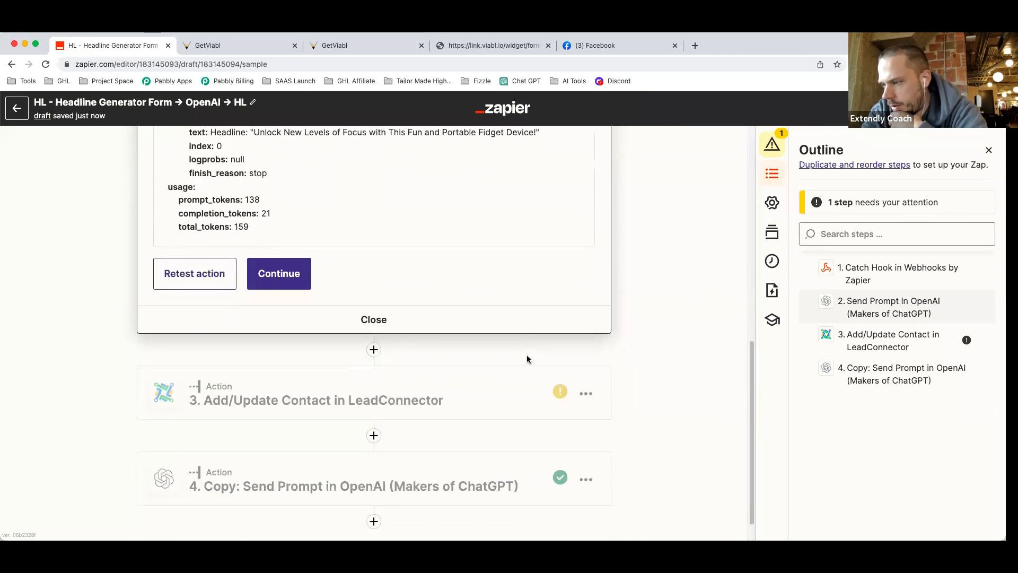
# Change 'headline' to 'sub-headline' in step 4's prompt.
pyautogui.click(391, 450)
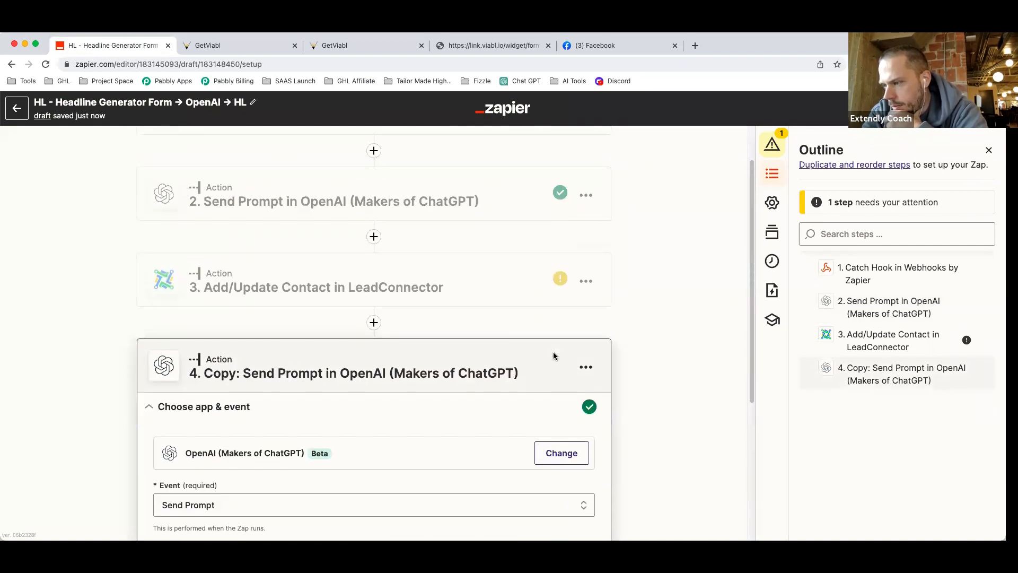
pyautogui.click(393, 406)
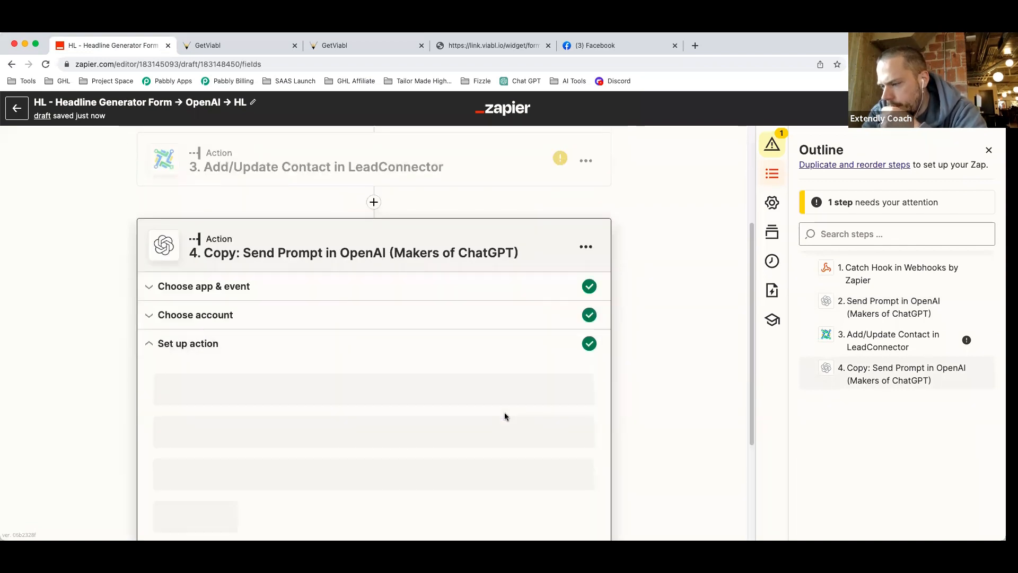
pyautogui.scroll(-3, 505, 417)
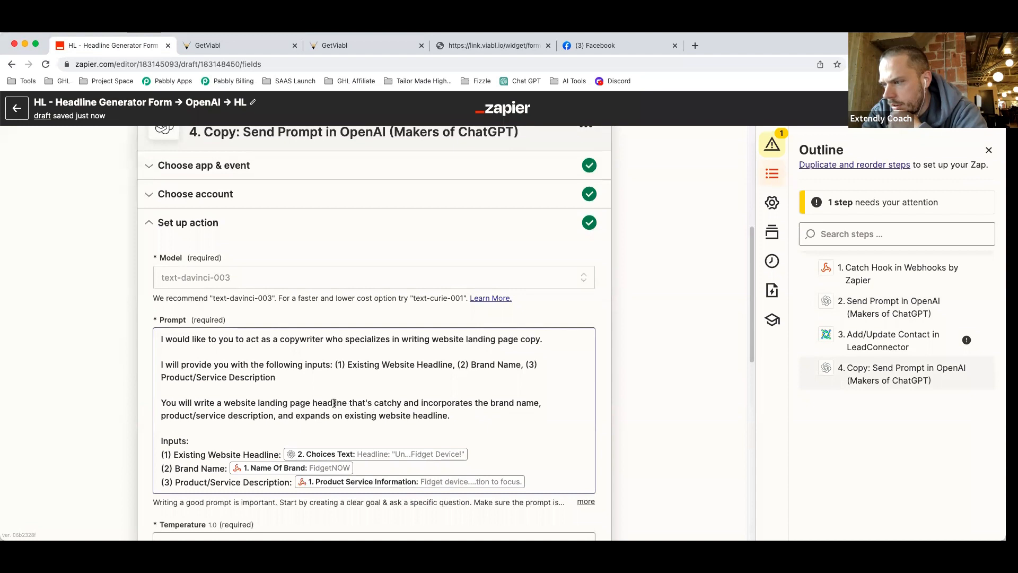
pyautogui.click(314, 403)
pyautogui.write('sub-')
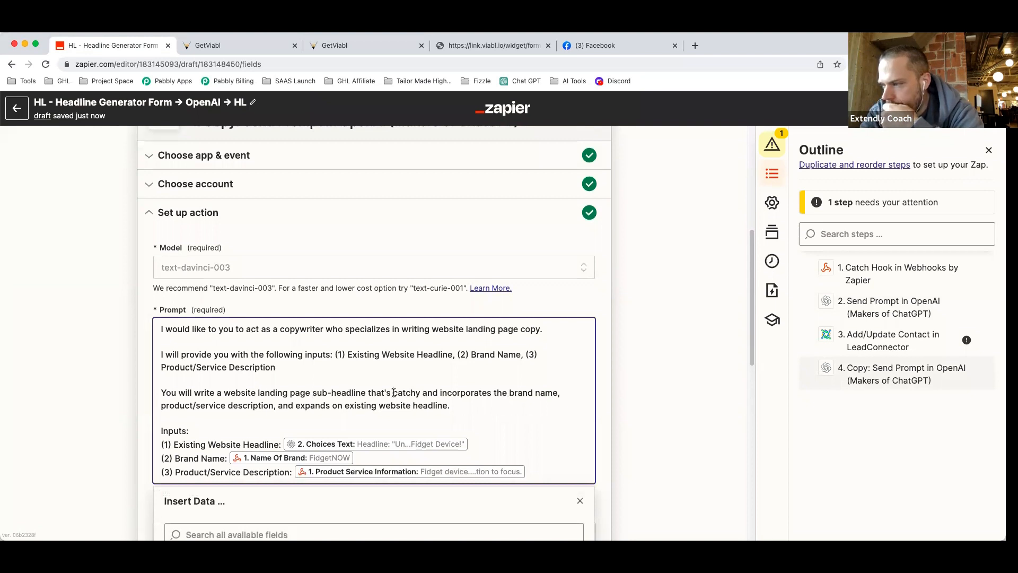
# Rewrite the task to consider the existing headline and expand on product features and benefits.
pyautogui.moveTo(394, 392); pyautogui.dragTo(449, 404)
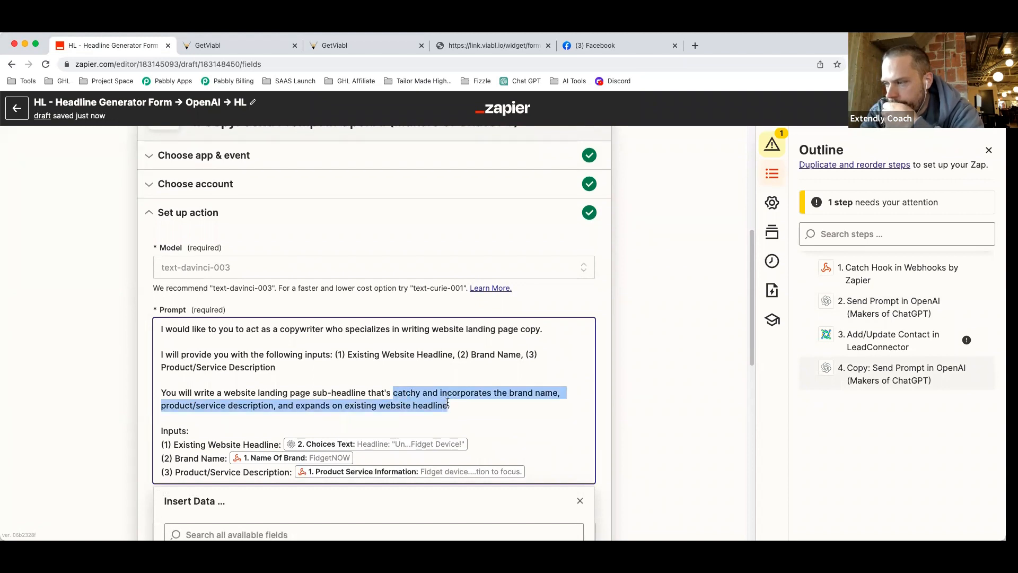
pyautogui.write('takes in')
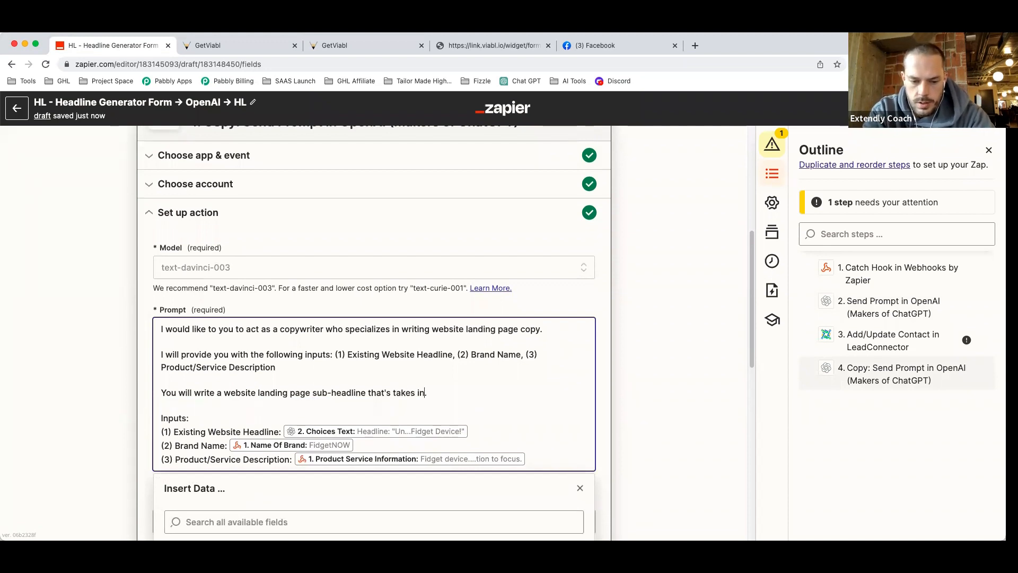
pyautogui.write('to consideration w')
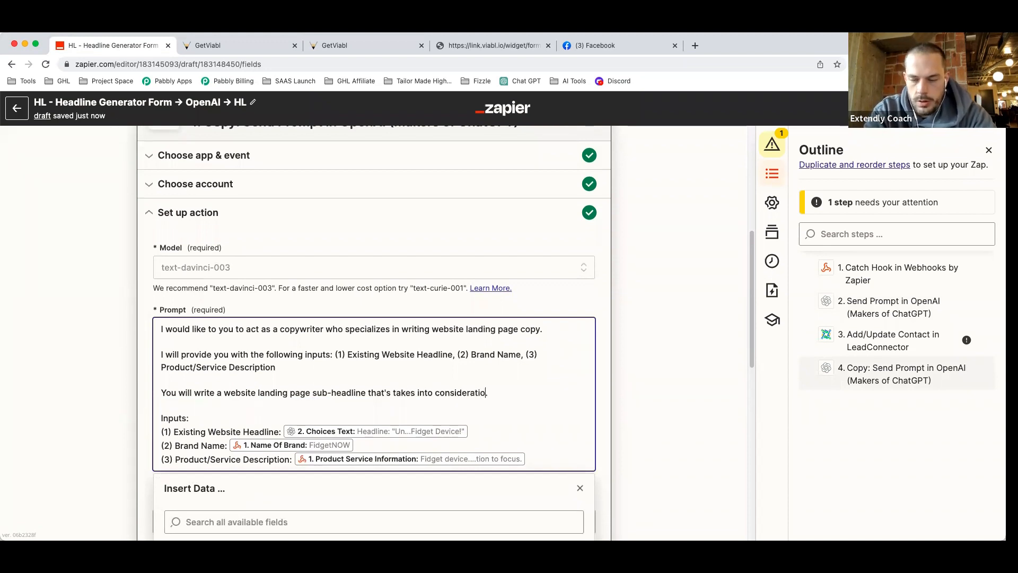
pyautogui.write('ha')
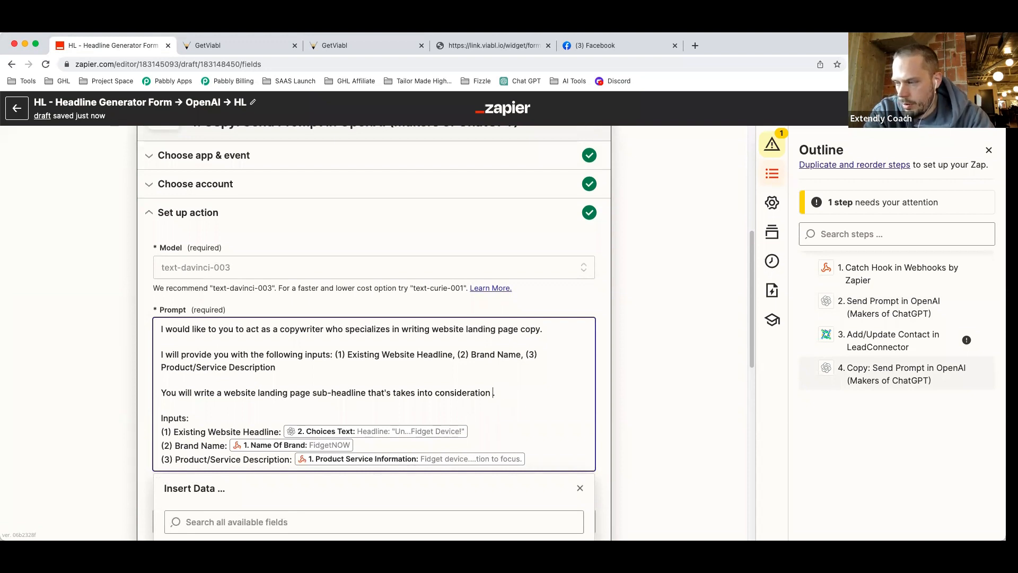
pyautogui.write('the existing ')
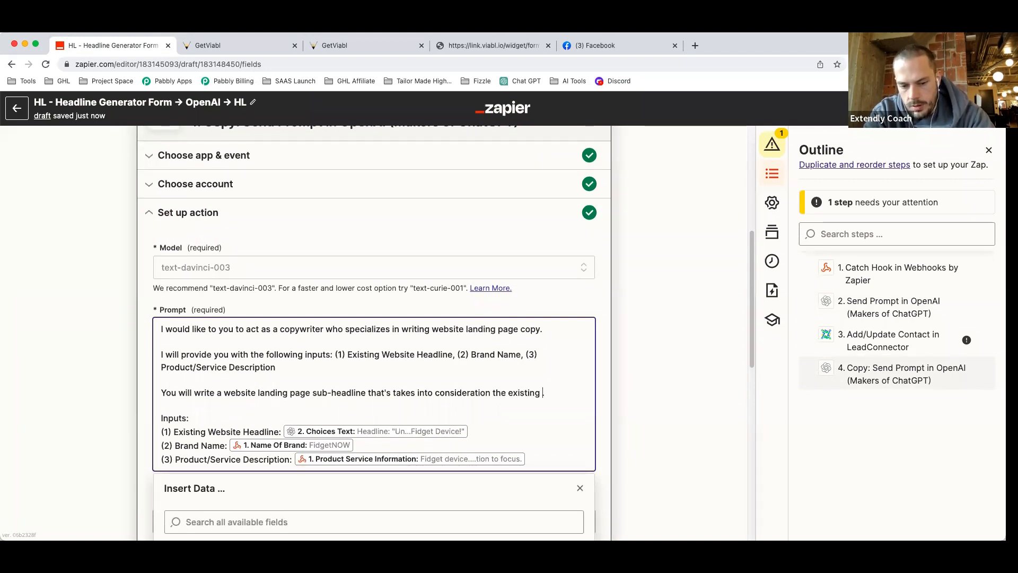
pyautogui.write('headline, and expand')
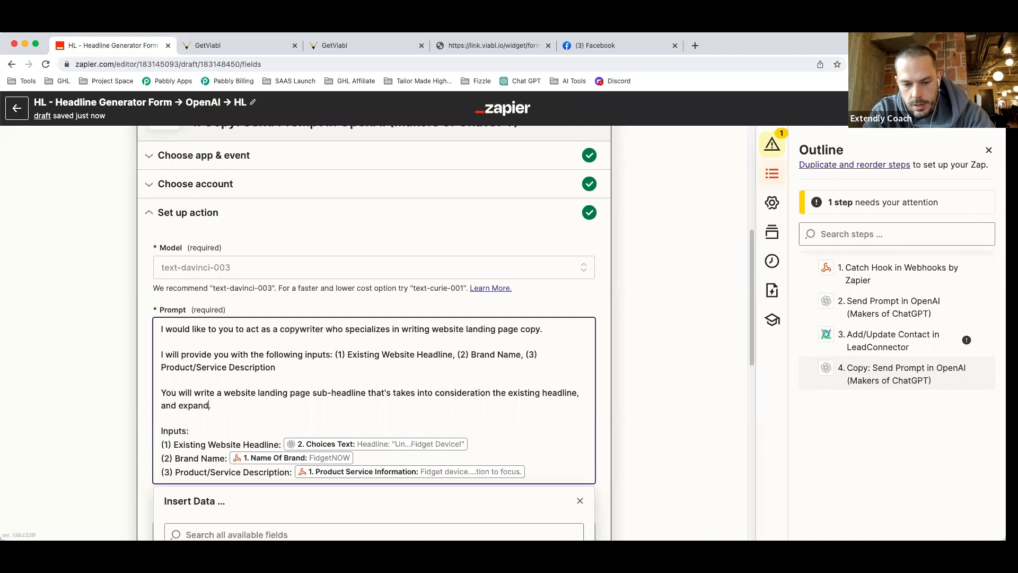
pyautogui.write('s on the')
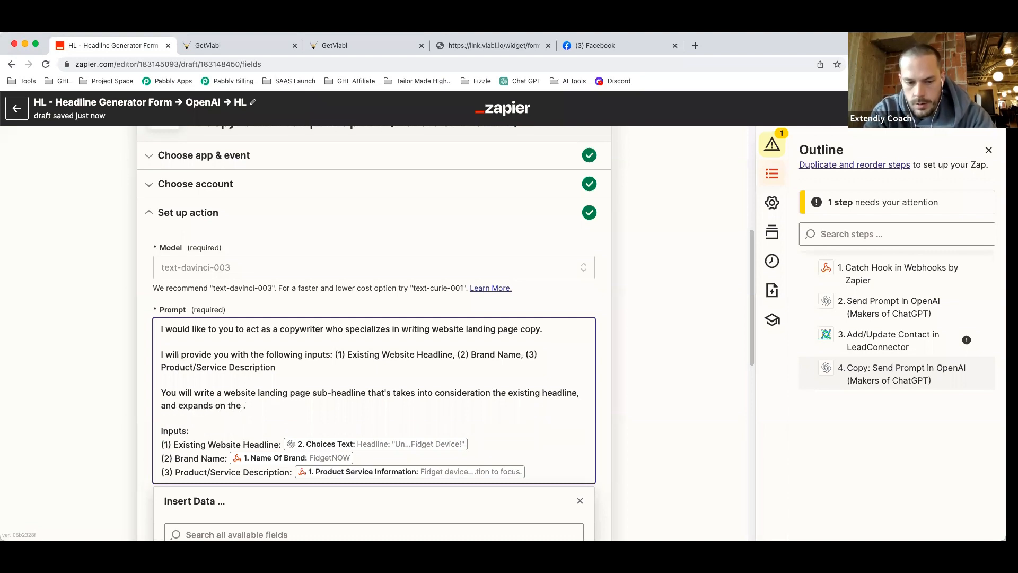
pyautogui.write(' product/service desc')
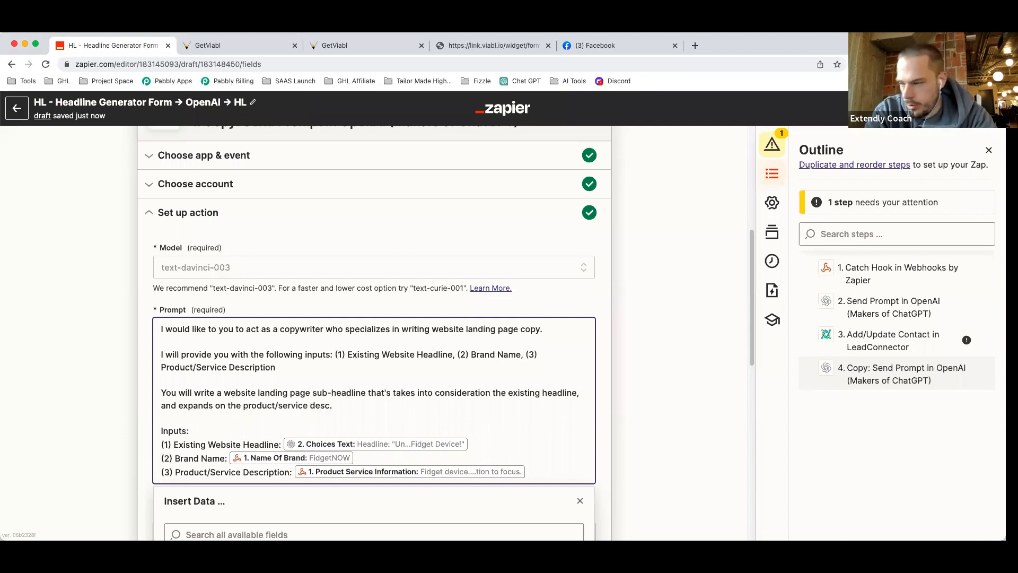
pyautogui.write('ription to fo')
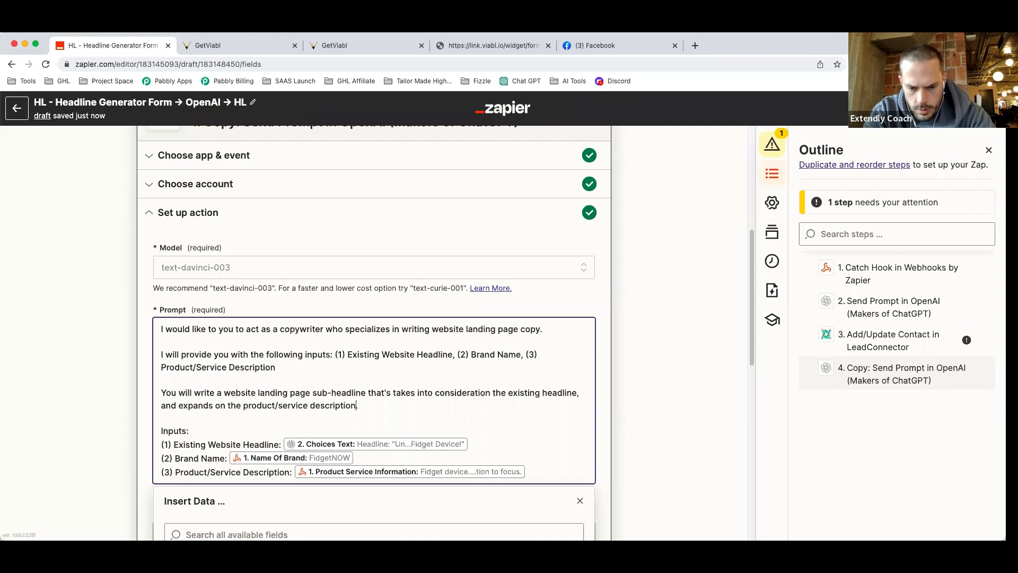
pyautogui.write('cus on the')
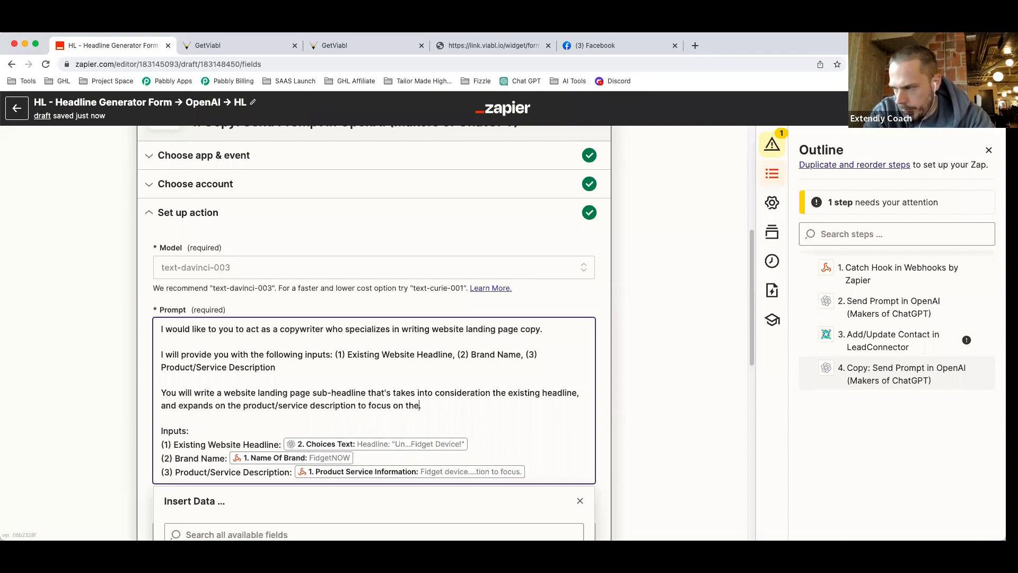
pyautogui.write(' benefits on')
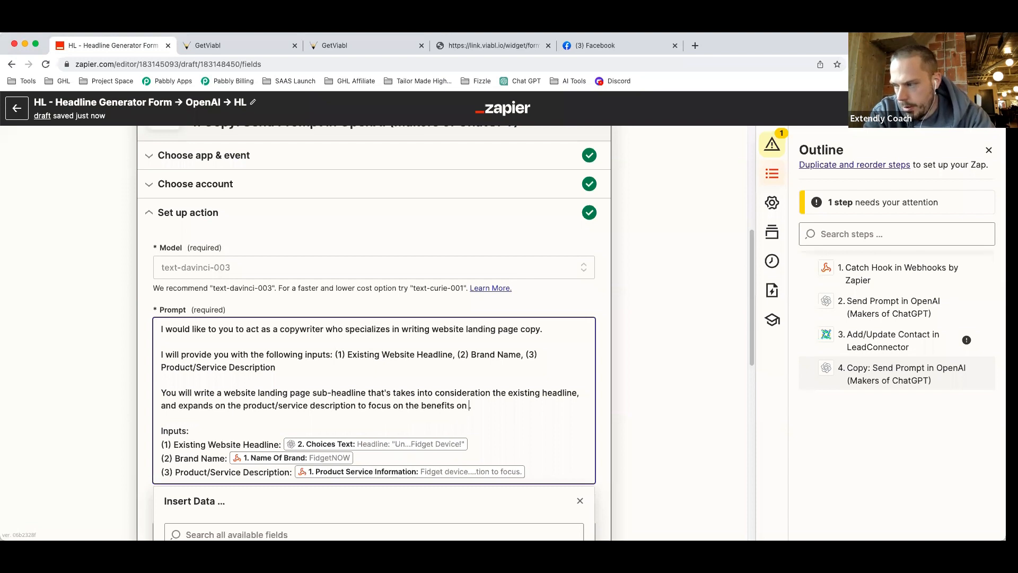
pyautogui.press('BackSpace')
pyautogui.press('BackSpace')
pyautogui.write('or fe')
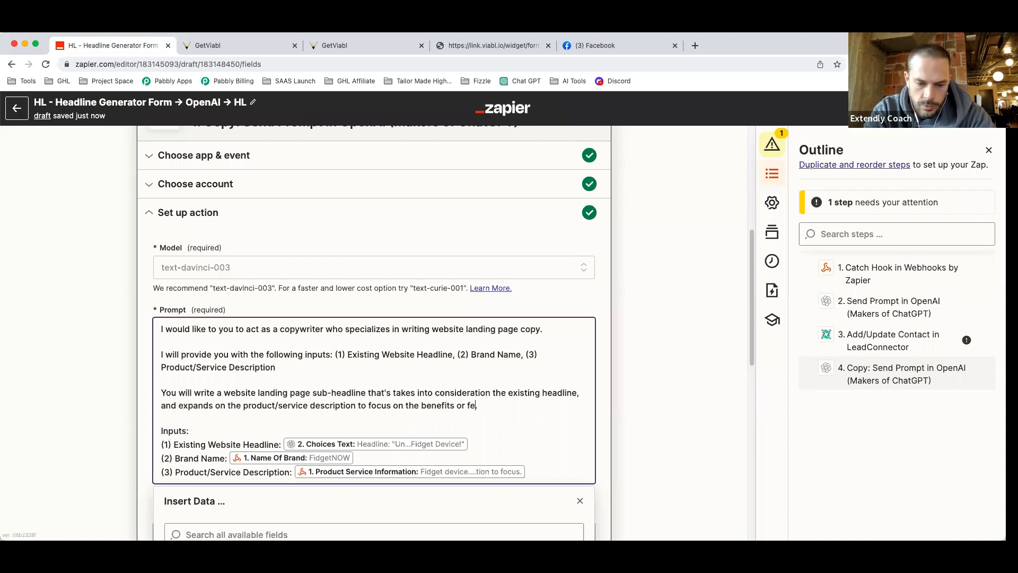
pyautogui.write('atures of the product.')
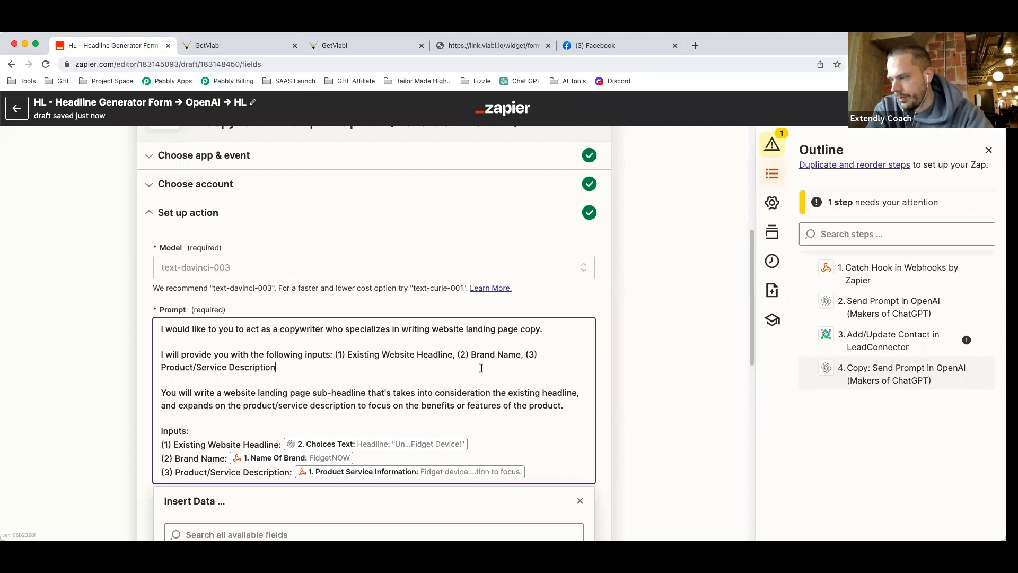
pyautogui.doubleClick(460, 405)
pyautogui.write('and')
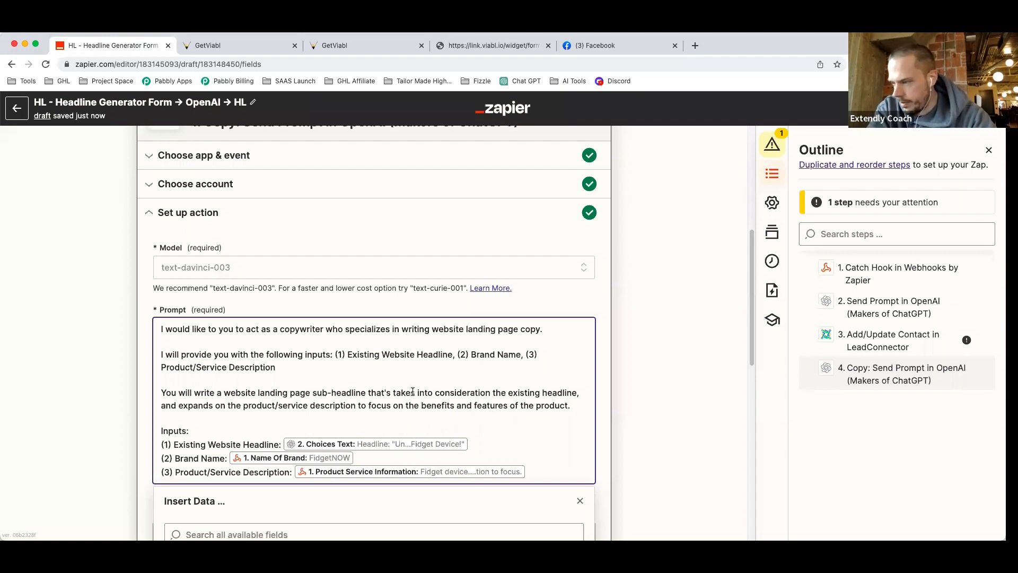
pyautogui.moveTo(421, 405); pyautogui.dragTo(594, 414)
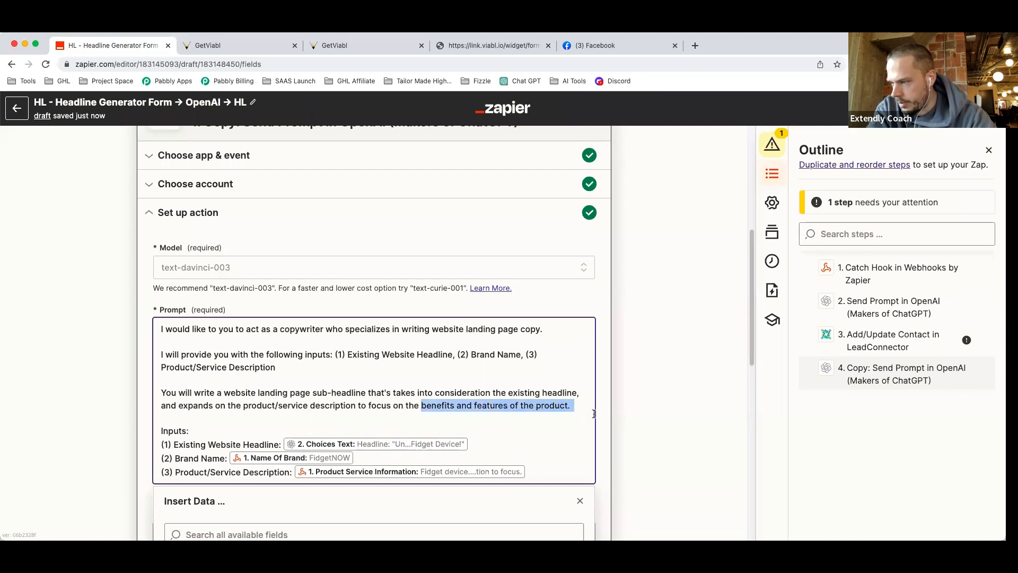
pyautogui.write('features and benefits of the produc')
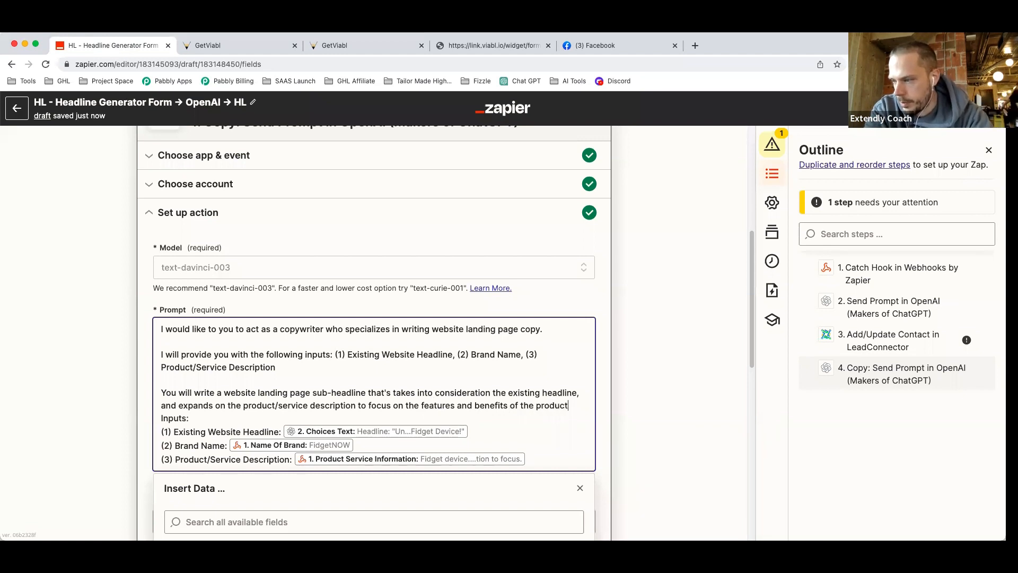
# Add a blank line above 'Inputs:' and a period after 'Product/Service Description'.
pyautogui.click(159, 418)
pyautogui.press('Return')
pyautogui.click(257, 406)
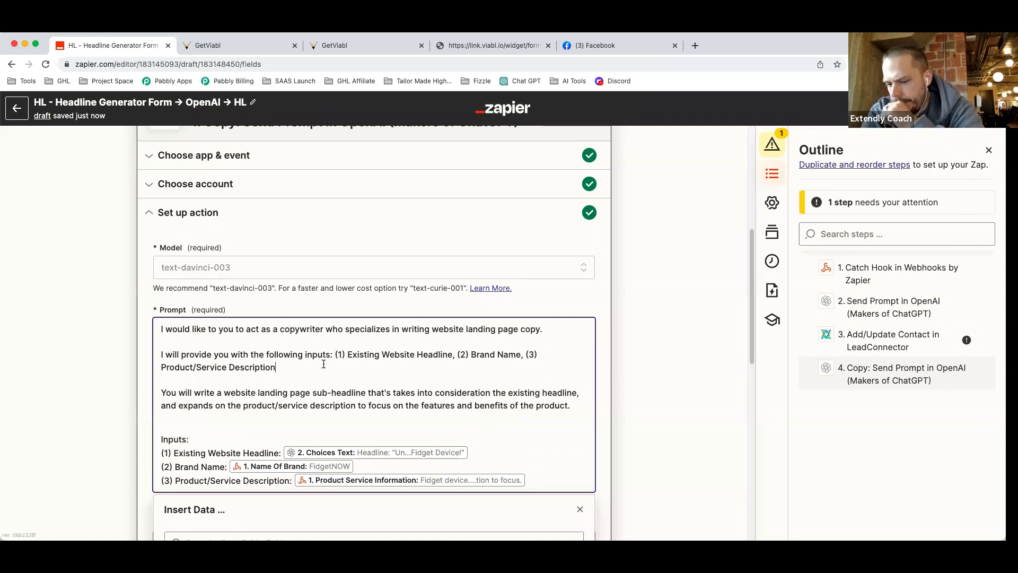
pyautogui.write('.')
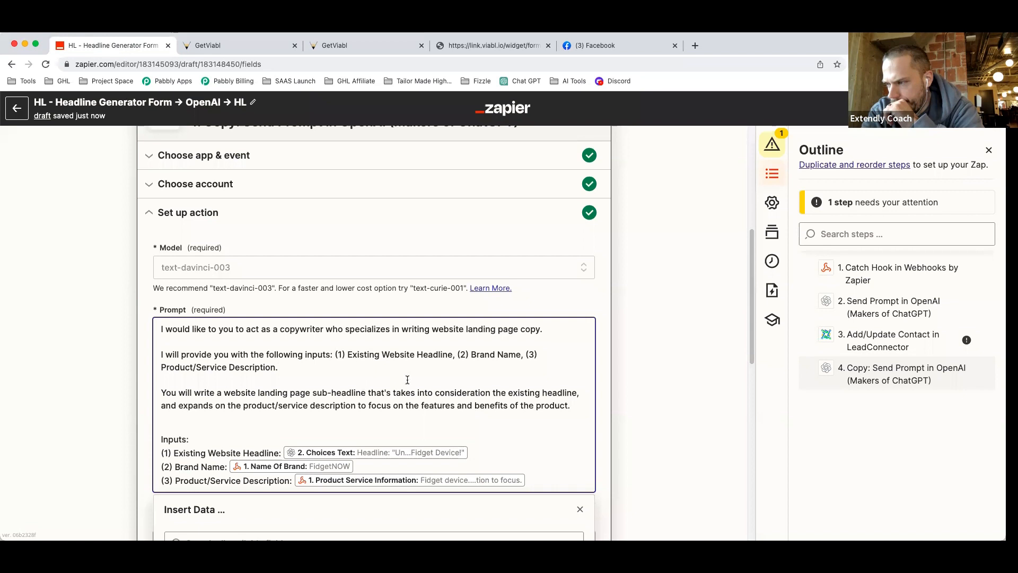
# Delete Brand Name from the inputs list and its data line, renumbering Product/Service Description to (2).
pyautogui.moveTo(522, 356); pyautogui.dragTo(457, 358)
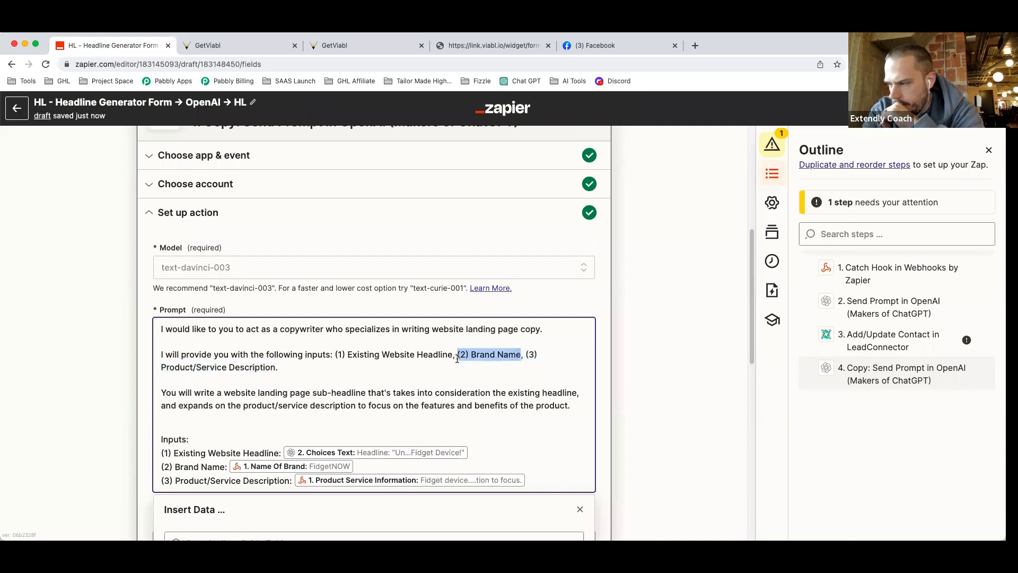
pyautogui.press('BackSpace')
pyautogui.press('BackSpace')
pyautogui.press('BackSpace')
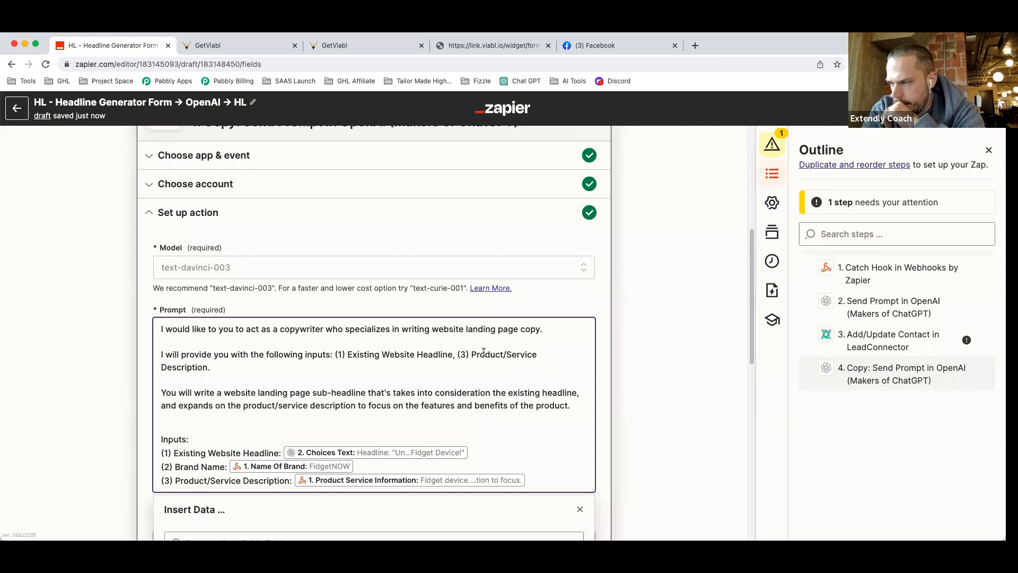
pyautogui.click(466, 355)
pyautogui.press('BackSpace')
pyautogui.write('2')
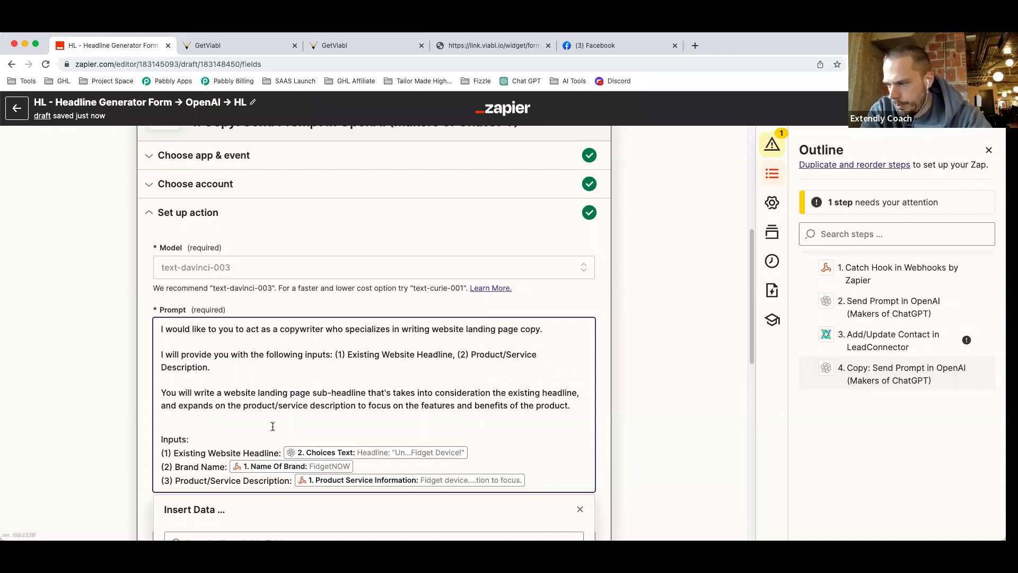
pyautogui.moveTo(361, 467); pyautogui.dragTo(160, 466)
pyautogui.press('BackSpace')
pyautogui.click(170, 466)
pyautogui.press('BackSpace')
pyautogui.write('2')
# Retest step 4 with the revised sub-headline prompt.
pyautogui.scroll(-5, 305, 419)
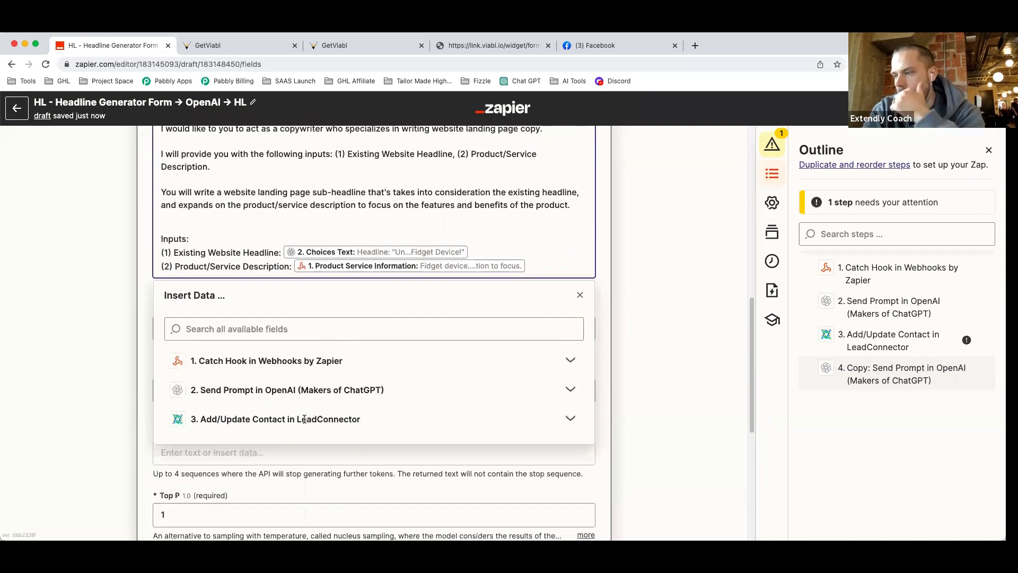
pyautogui.scroll(-4, 119, 378)
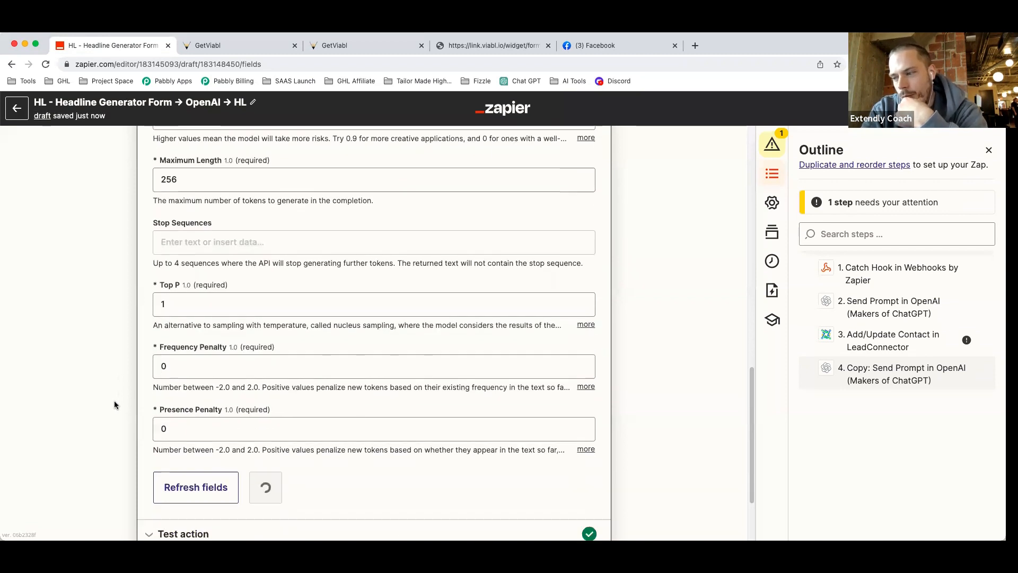
pyautogui.click(178, 435)
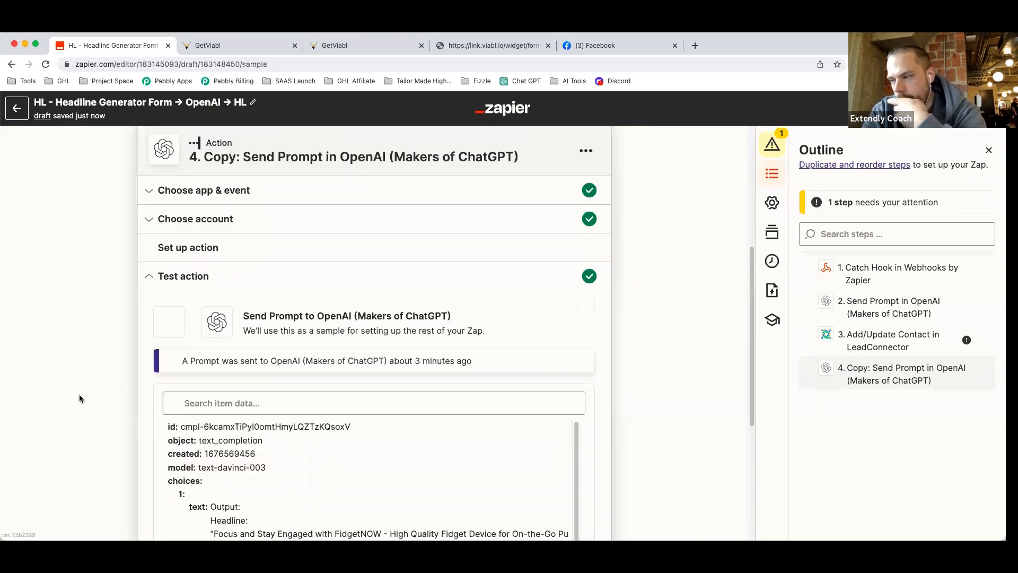
pyautogui.scroll(-5, 139, 426)
pyautogui.click(171, 411)
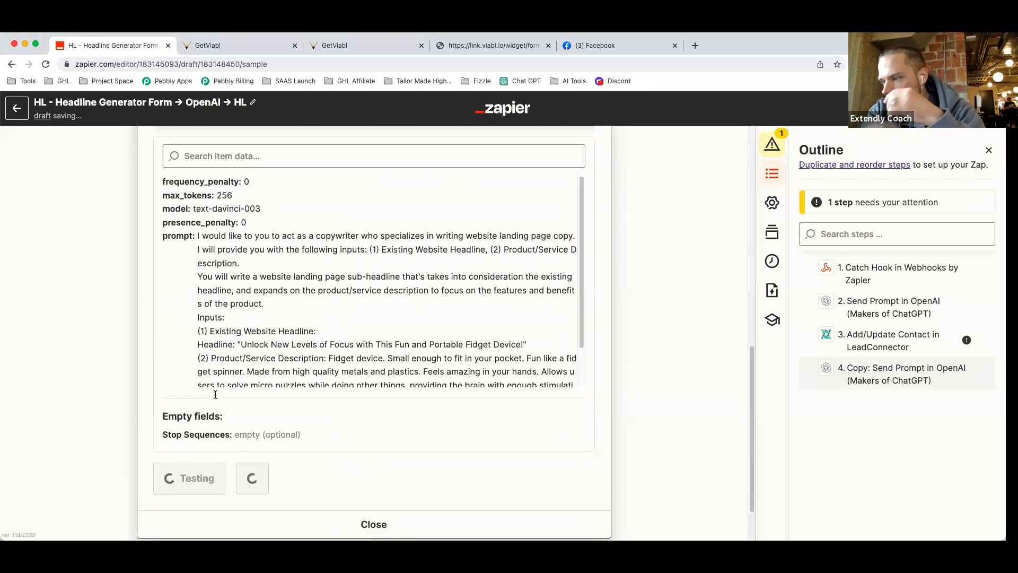
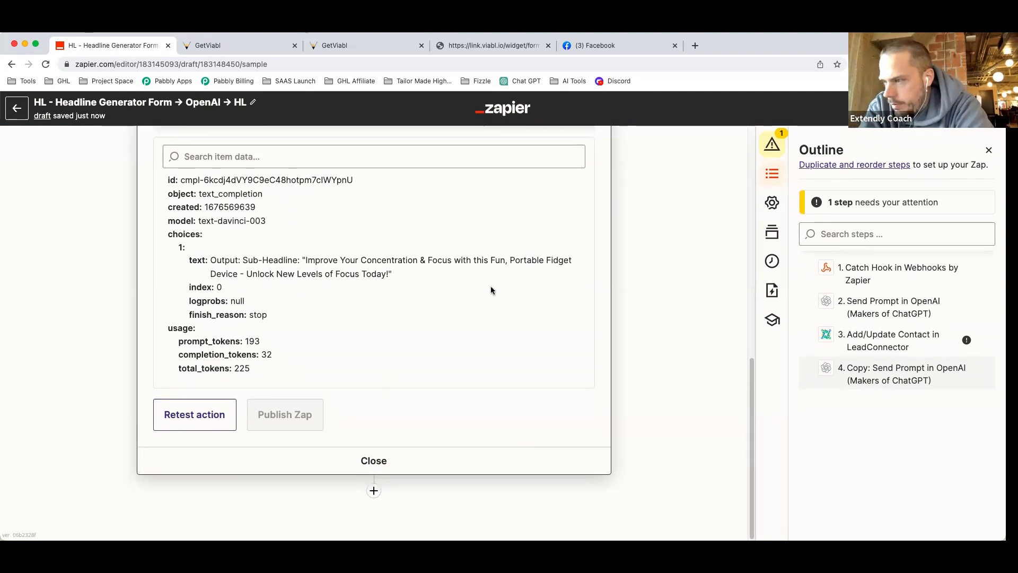
# Copy step 3, Add/Update Contact in LeadConnector, from its options menu.
pyautogui.scroll(10, 491, 286)
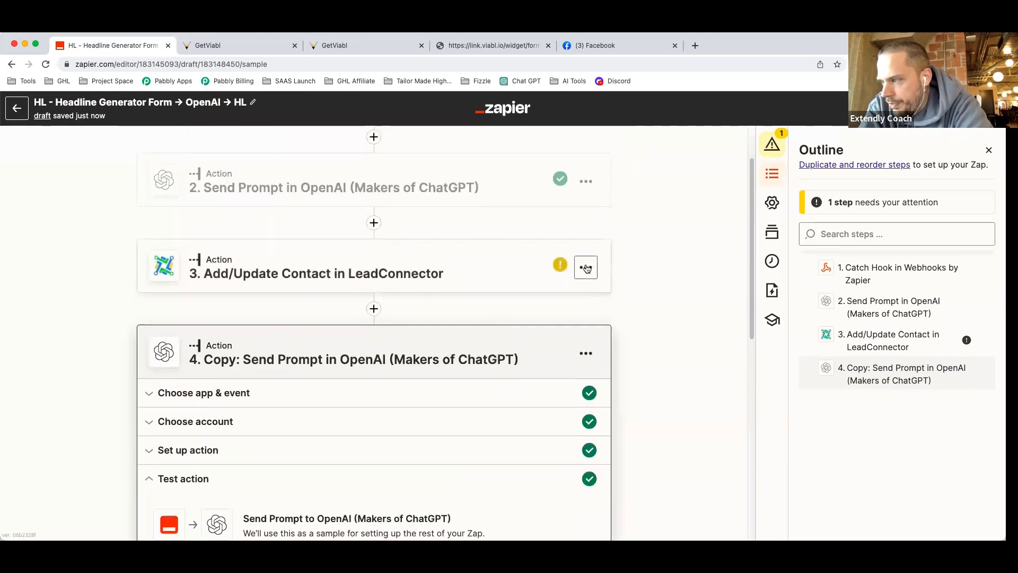
pyautogui.click(586, 267)
pyautogui.click(547, 367)
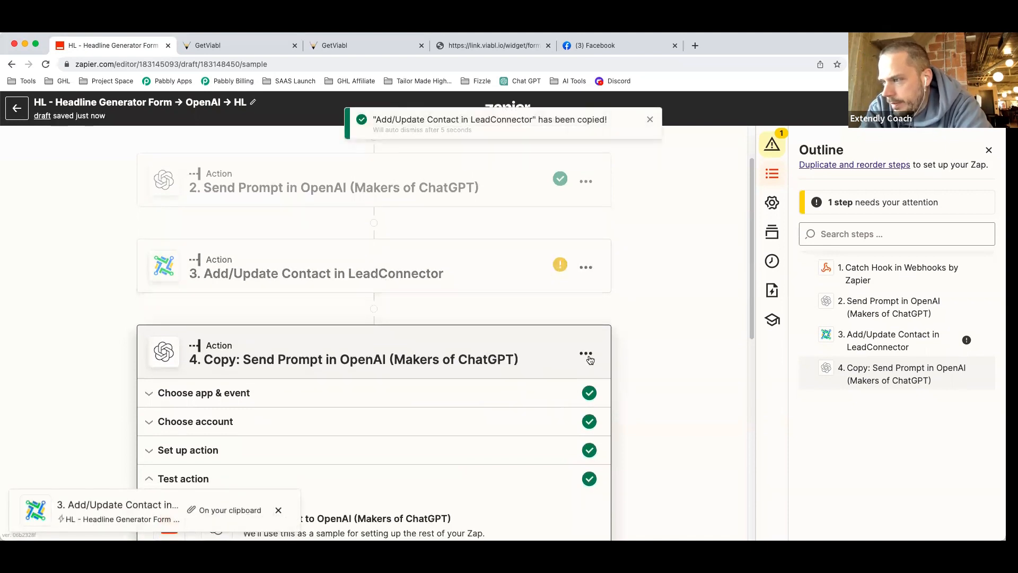
pyautogui.scroll(-6, 447, 345)
pyautogui.scroll(-3, 447, 345)
pyautogui.scroll(10, 447, 345)
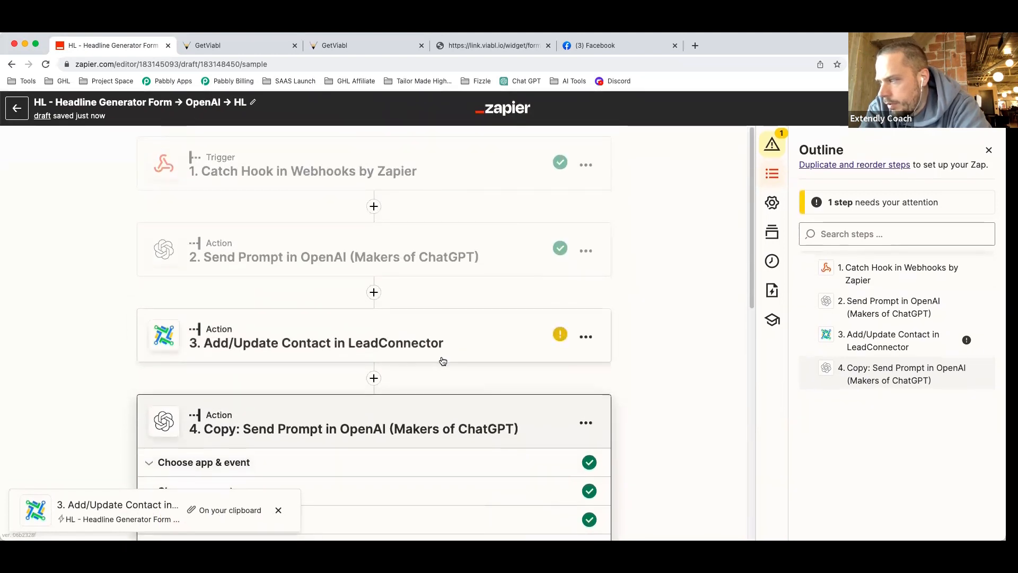
pyautogui.scroll(-10, 668, 384)
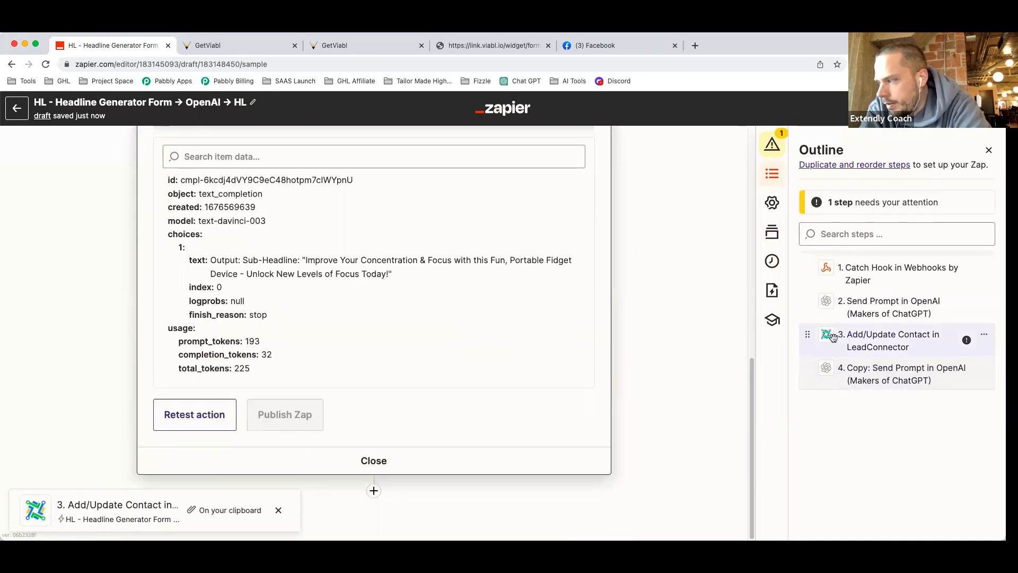
# Duplicate the LeadConnector contact step from its menu in the Outline panel.
pyautogui.rightClick(851, 413)
pyautogui.click(884, 398)
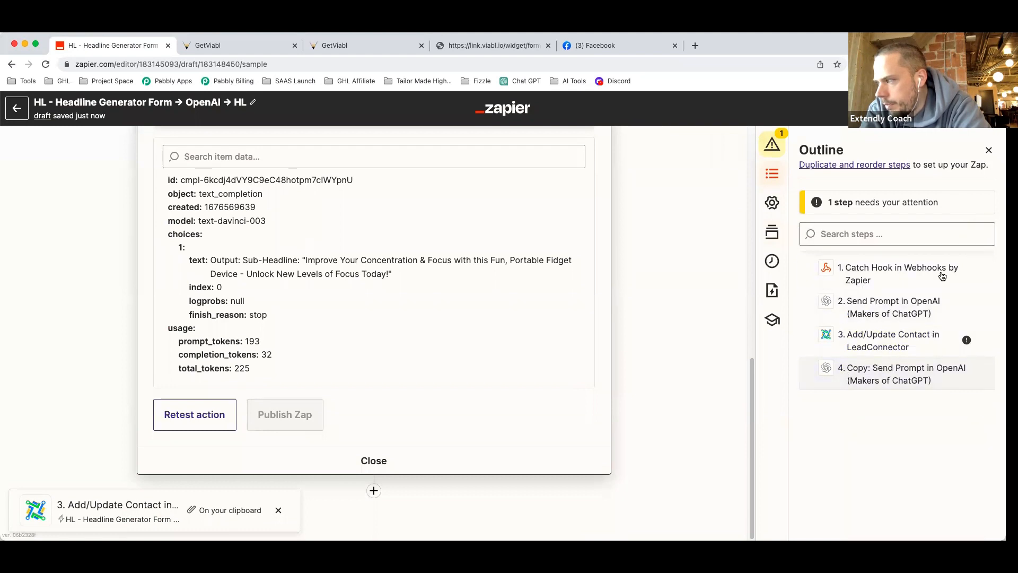
pyautogui.click(772, 146)
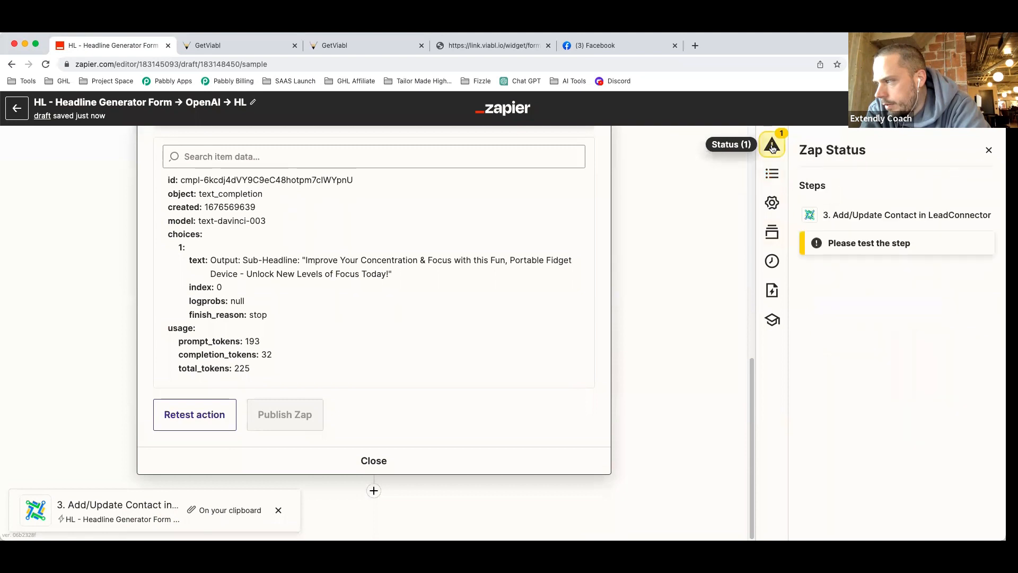
pyautogui.moveTo(867, 212); pyautogui.dragTo(868, 249)
pyautogui.click(772, 173)
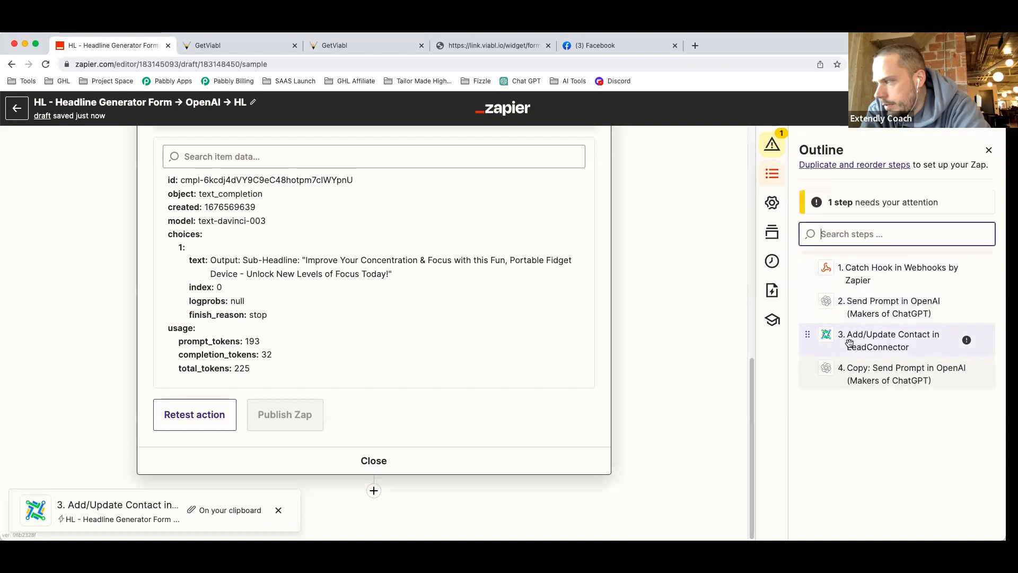
pyautogui.click(985, 335)
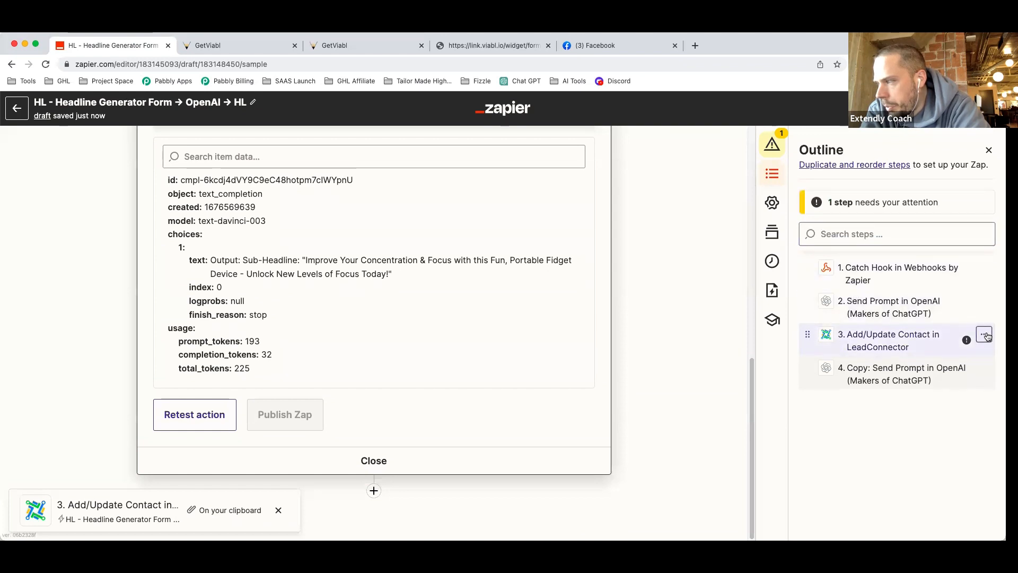
pyautogui.click(985, 335)
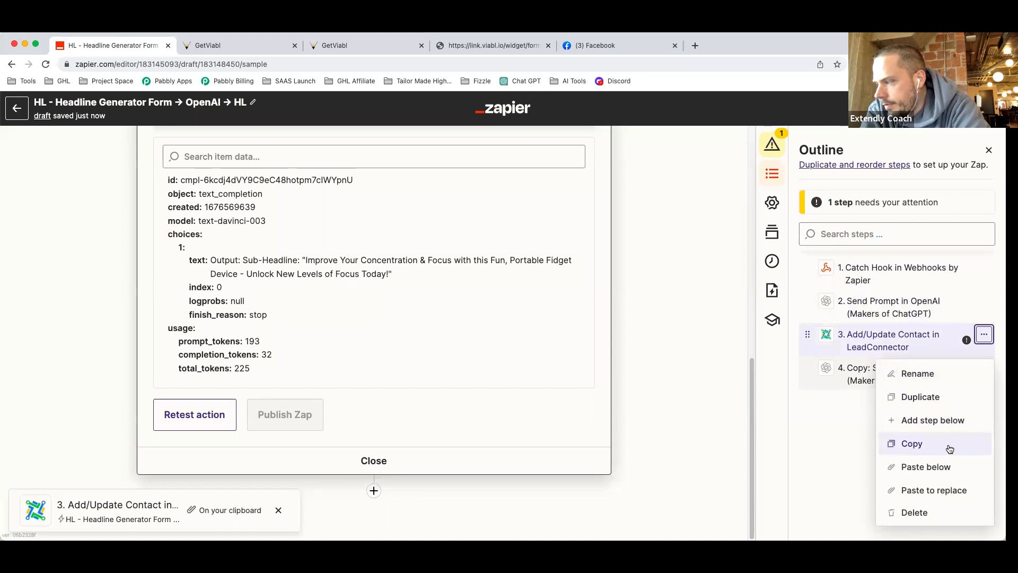
pyautogui.click(925, 399)
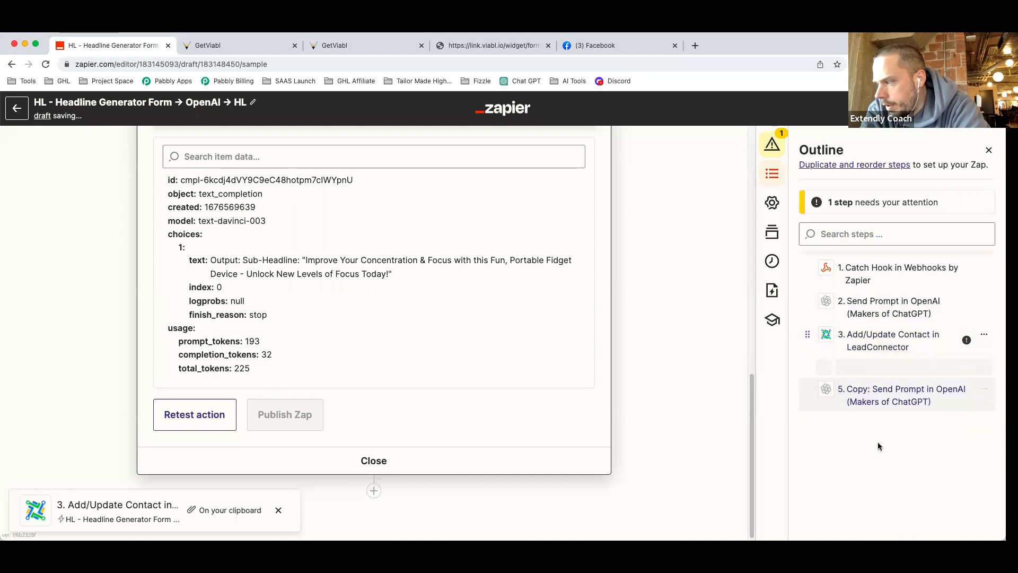
# Move the duplicated contact step below step 5 and open its action setup.
pyautogui.moveTo(809, 368); pyautogui.dragTo(814, 424)
pyautogui.click(923, 416)
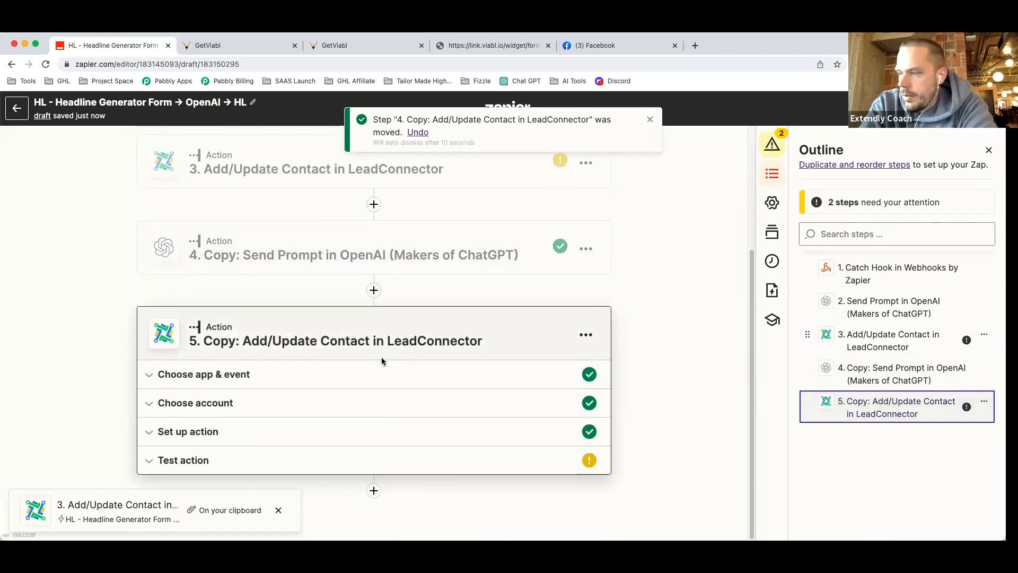
pyautogui.click(230, 433)
pyautogui.scroll(-7, 461, 439)
pyautogui.scroll(-12, 461, 438)
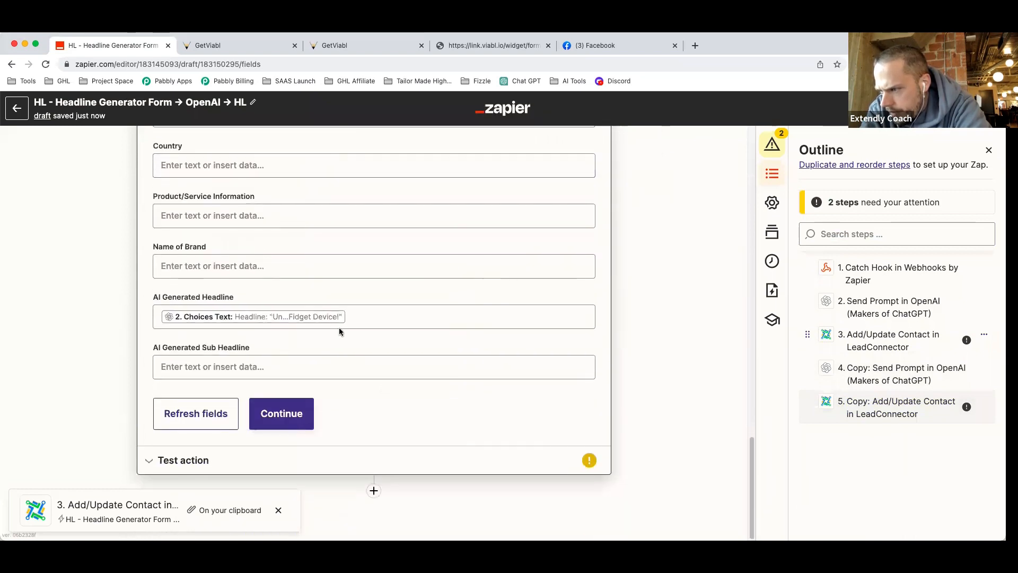
# Clear the AI Generated Headline mapping and start filling AI Generated Sub Headline.
pyautogui.click(359, 316)
pyautogui.press('BackSpace')
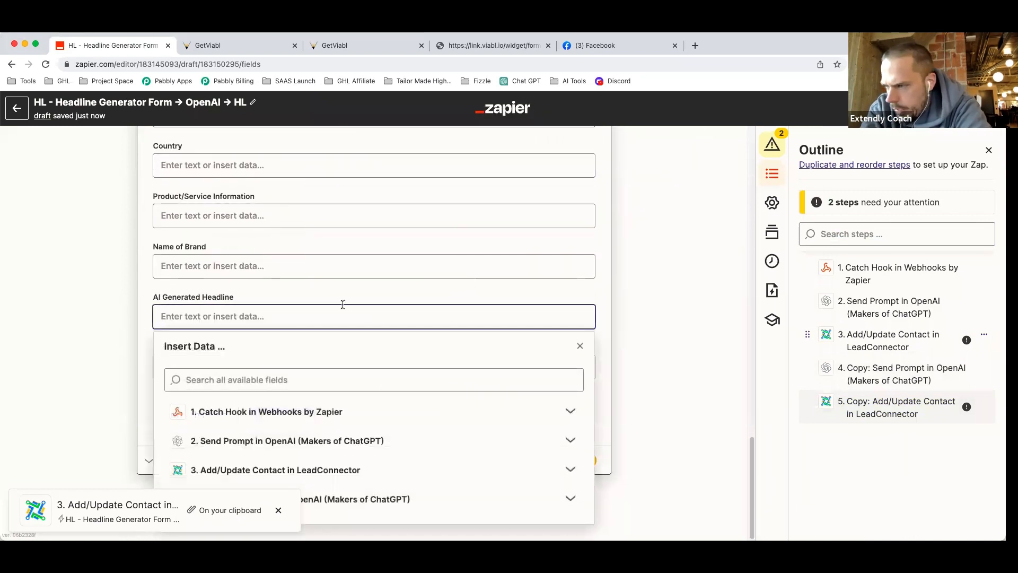
pyautogui.click(318, 292)
pyautogui.click(183, 362)
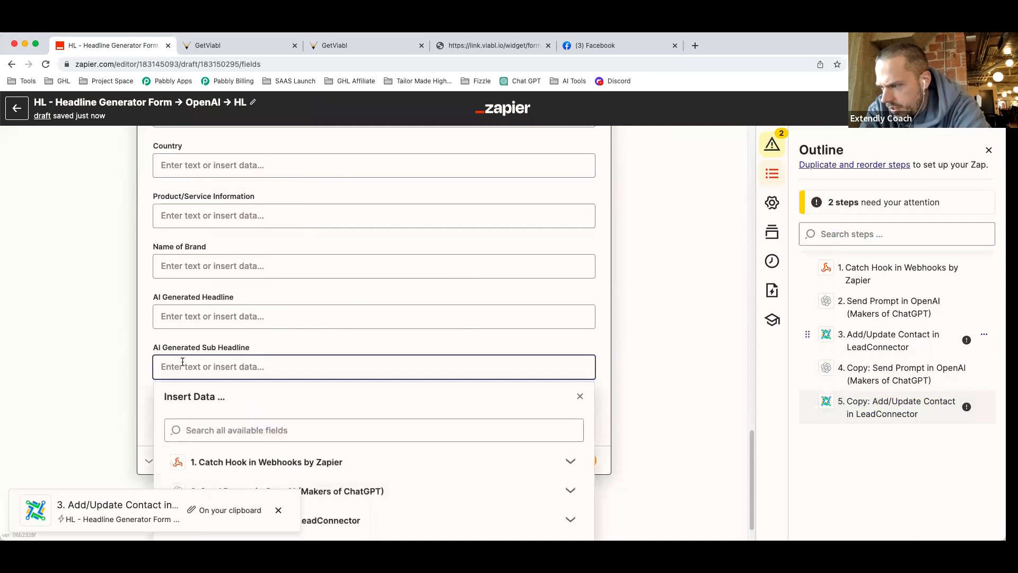
pyautogui.click(392, 513)
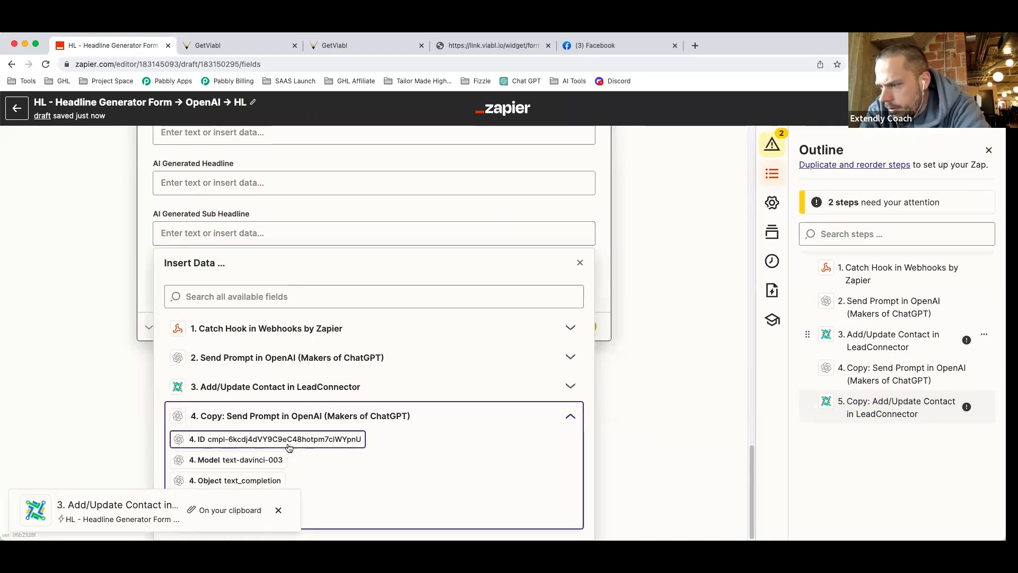
pyautogui.click(280, 508)
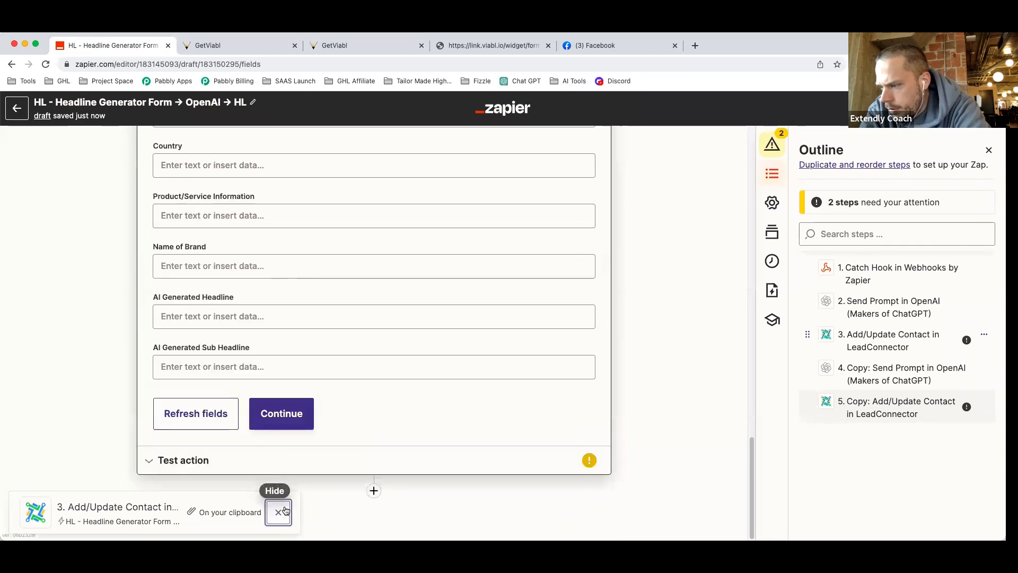
pyautogui.scroll(5, 334, 346)
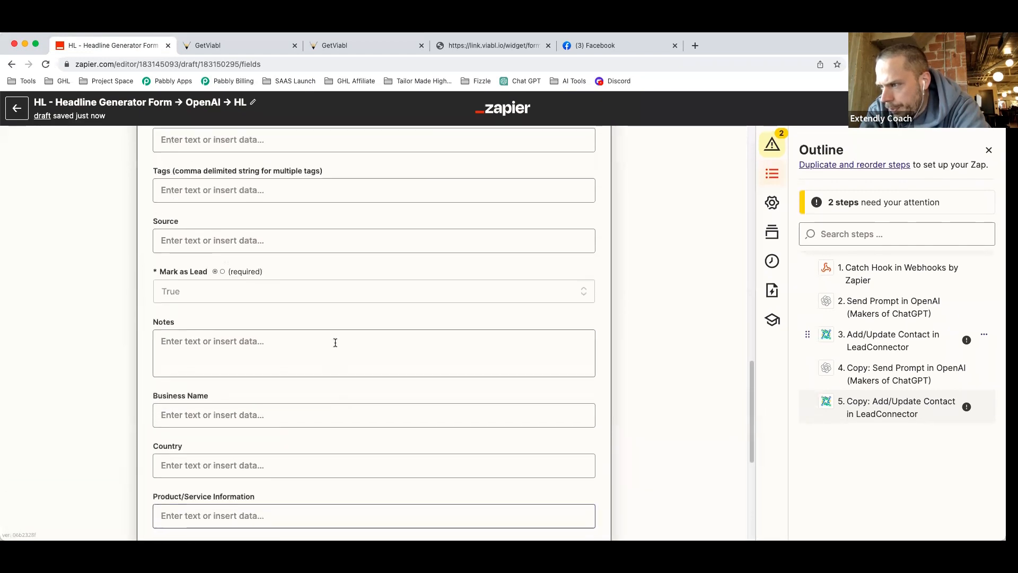
pyautogui.scroll(-5, 334, 342)
# Map step 4's Choices Text into AI Generated Sub Headline and continue to testing.
pyautogui.click(277, 365)
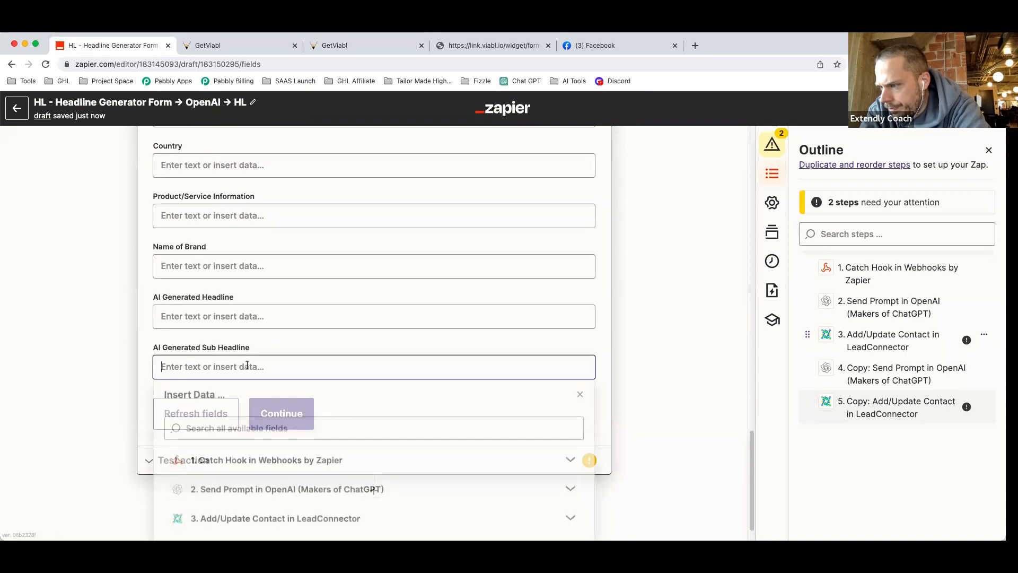
pyautogui.click(339, 514)
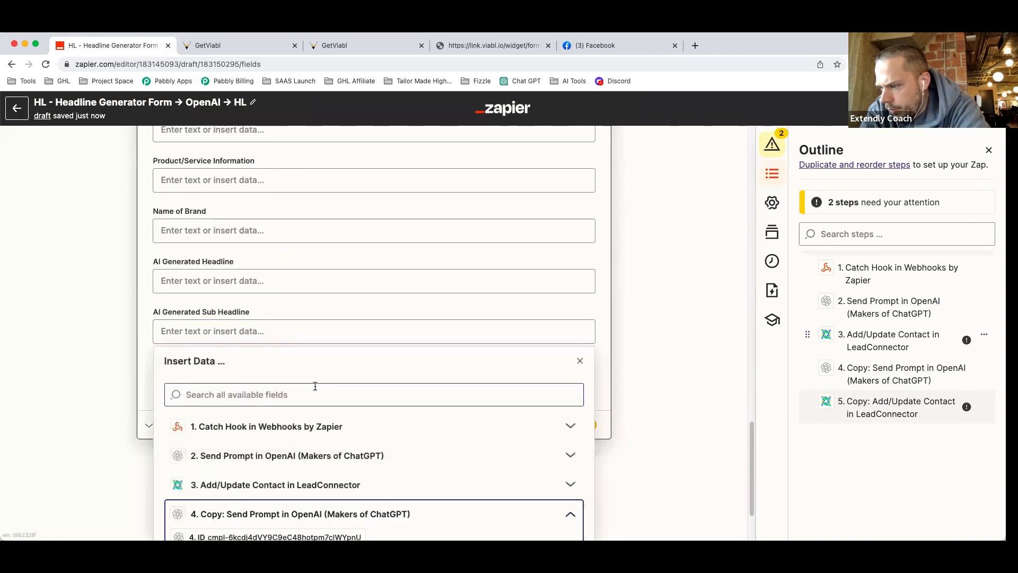
pyautogui.click(220, 510)
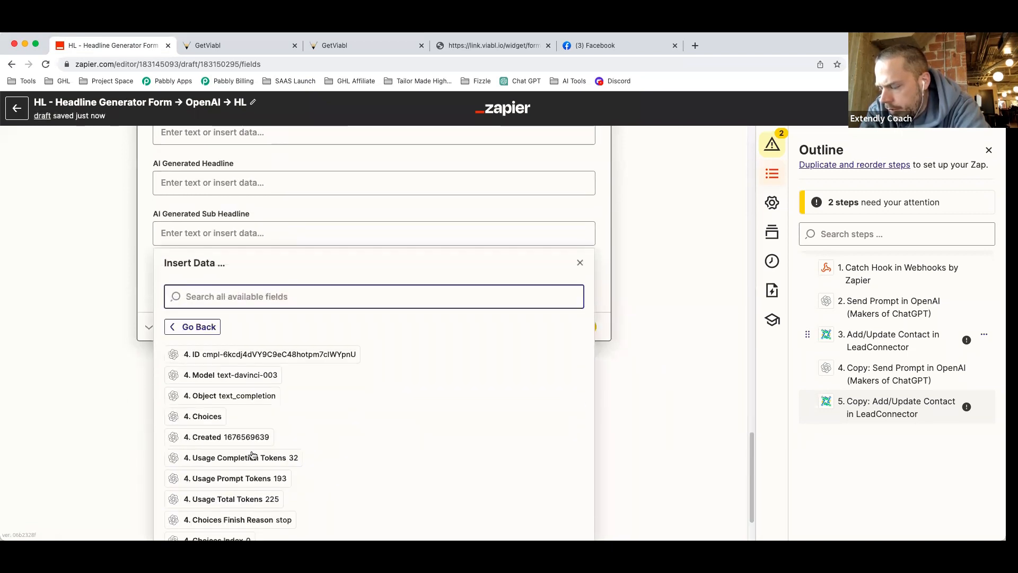
pyautogui.scroll(-2, 254, 453)
pyautogui.click(265, 504)
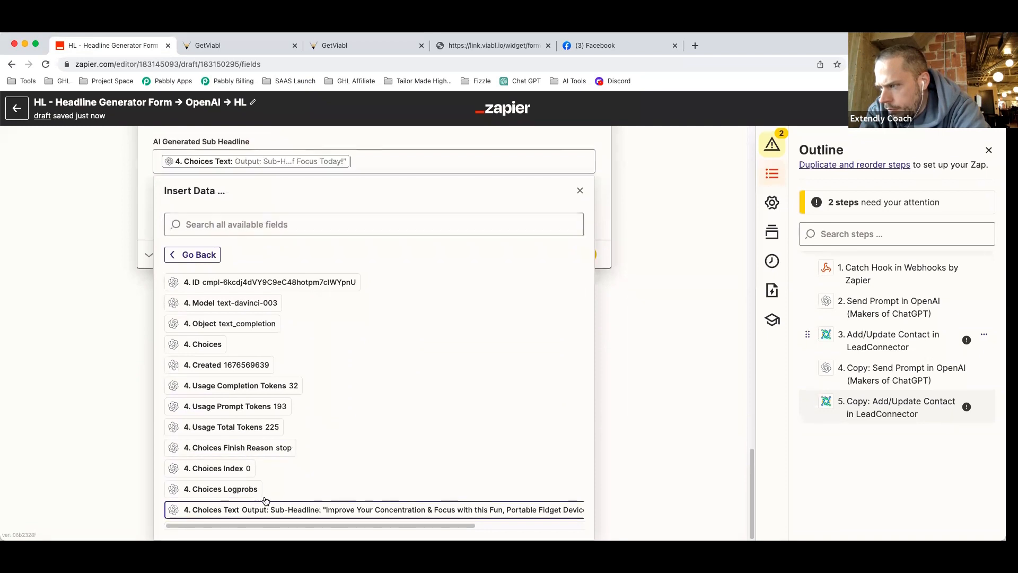
pyautogui.click(631, 279)
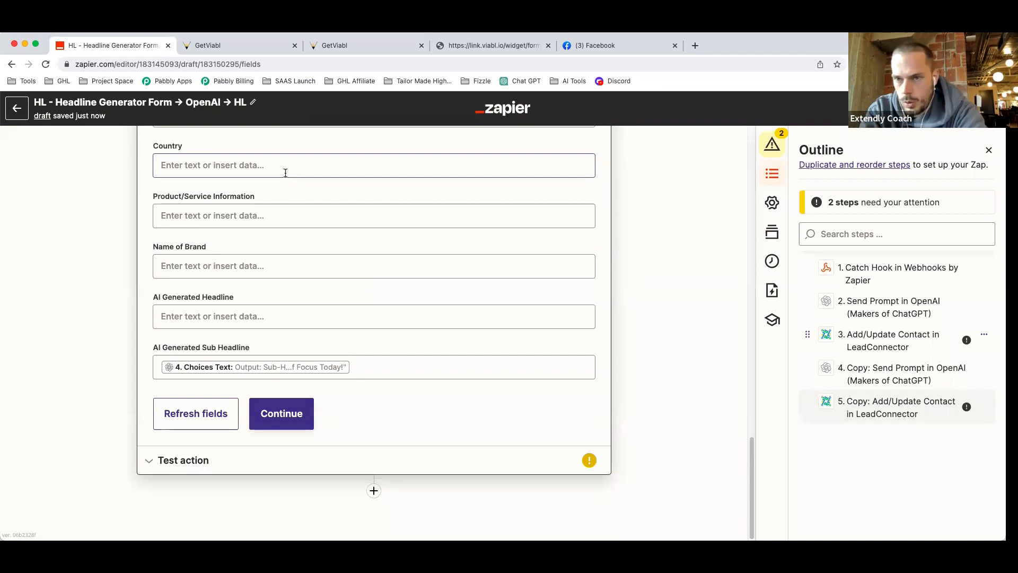
pyautogui.click(283, 414)
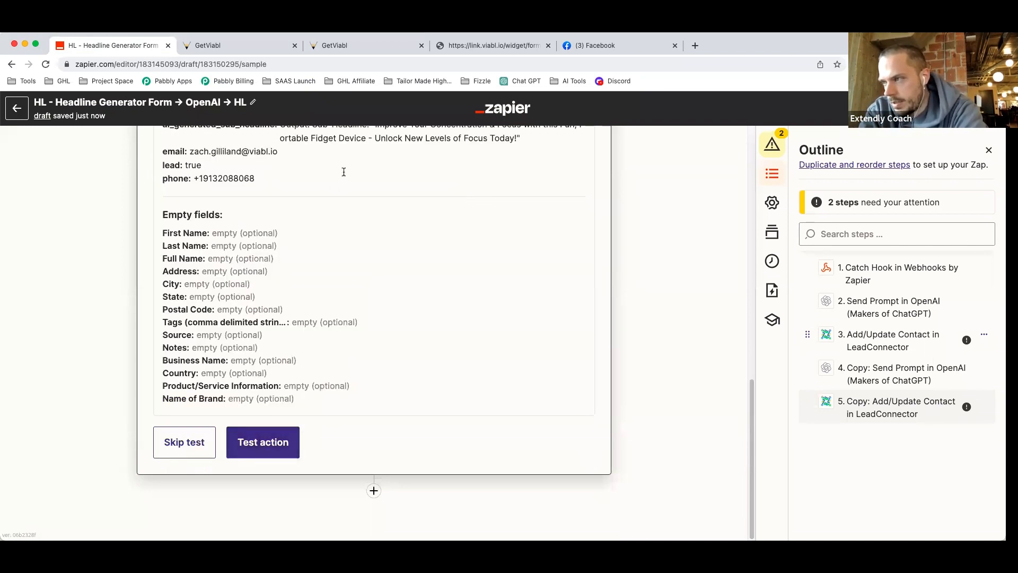
pyautogui.click(241, 49)
# Create a new blank workflow from scratch in the Zapier webhooks demo folder.
pyautogui.click(337, 47)
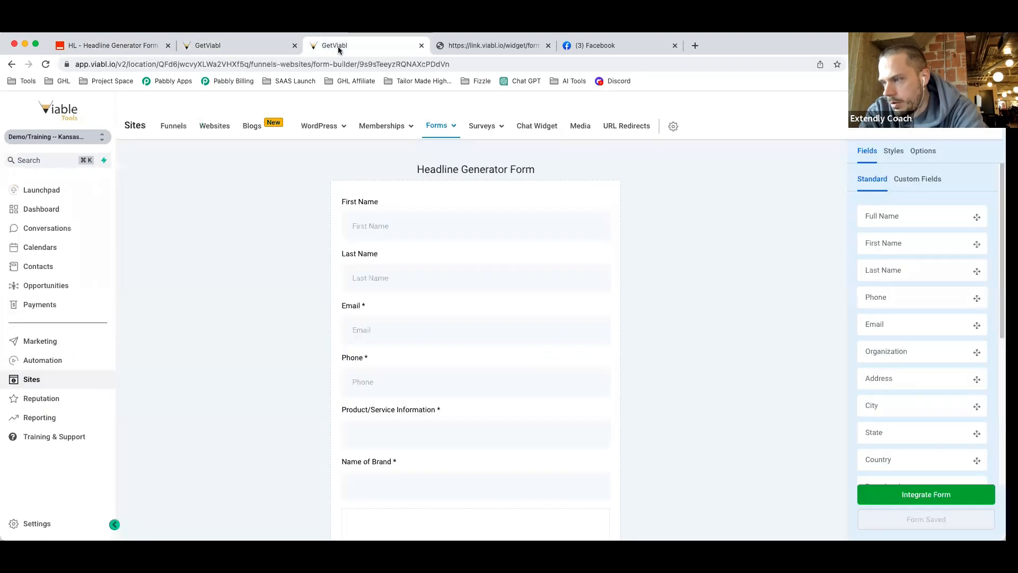
pyautogui.click(243, 45)
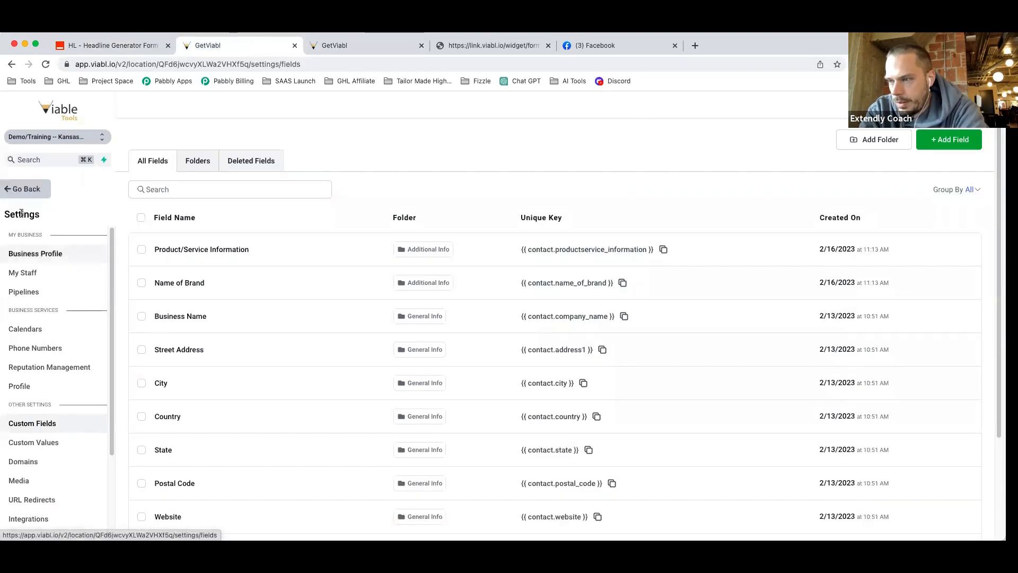
pyautogui.click(29, 195)
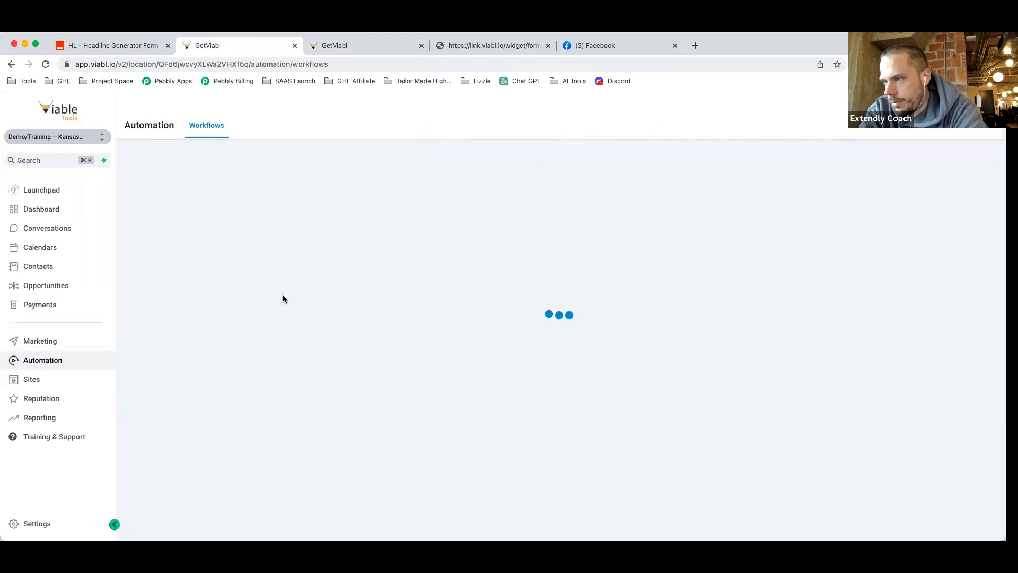
pyautogui.click(341, 301)
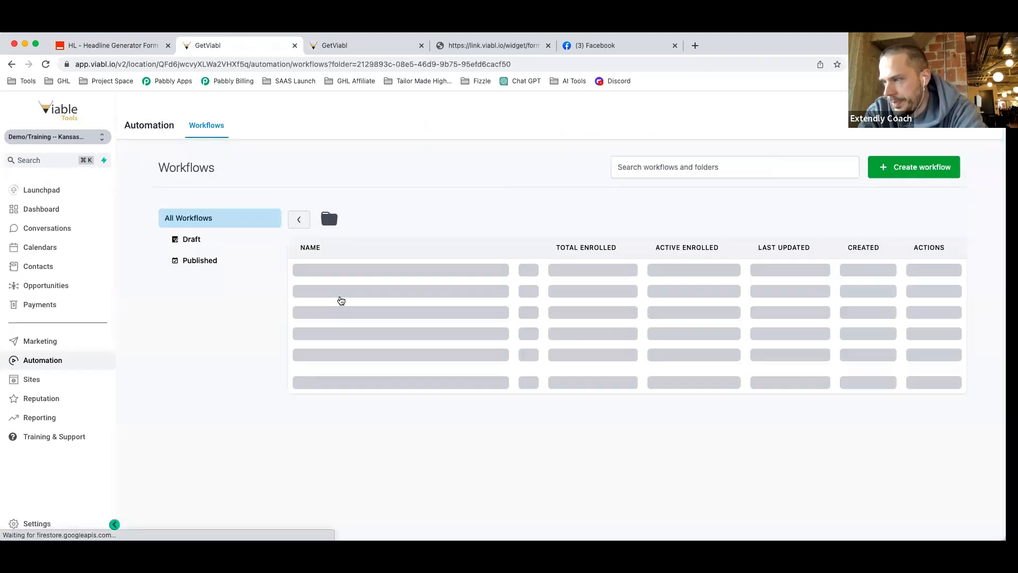
pyautogui.click(910, 167)
pyautogui.click(365, 367)
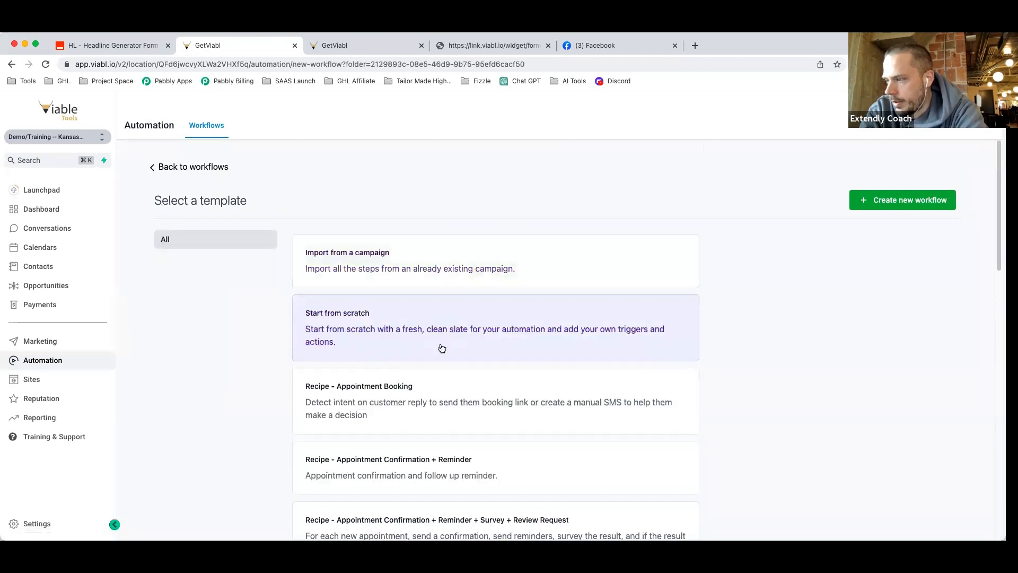
pyautogui.click(907, 208)
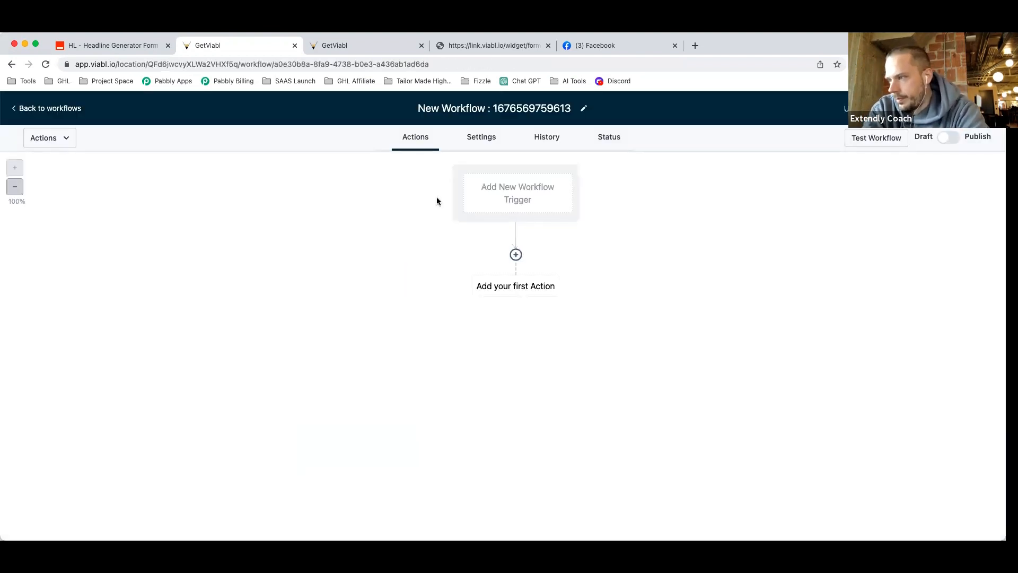
# Rename the new workflow to 'Zapier - Headlines -> Update HL'.
pyautogui.click(484, 109)
pyautogui.press('super+a')
pyautogui.write('Headline Info')
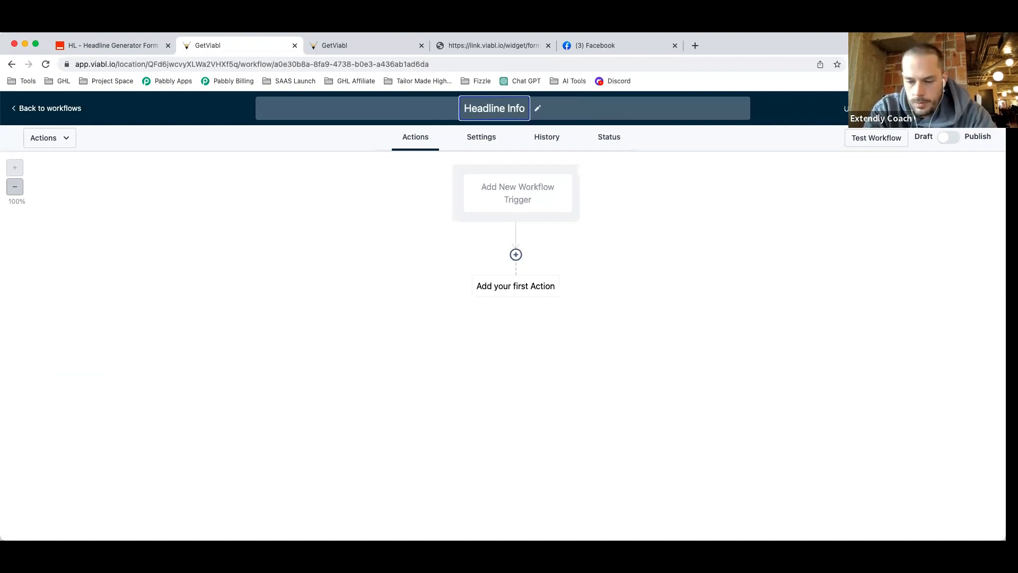
pyautogui.write(' -')
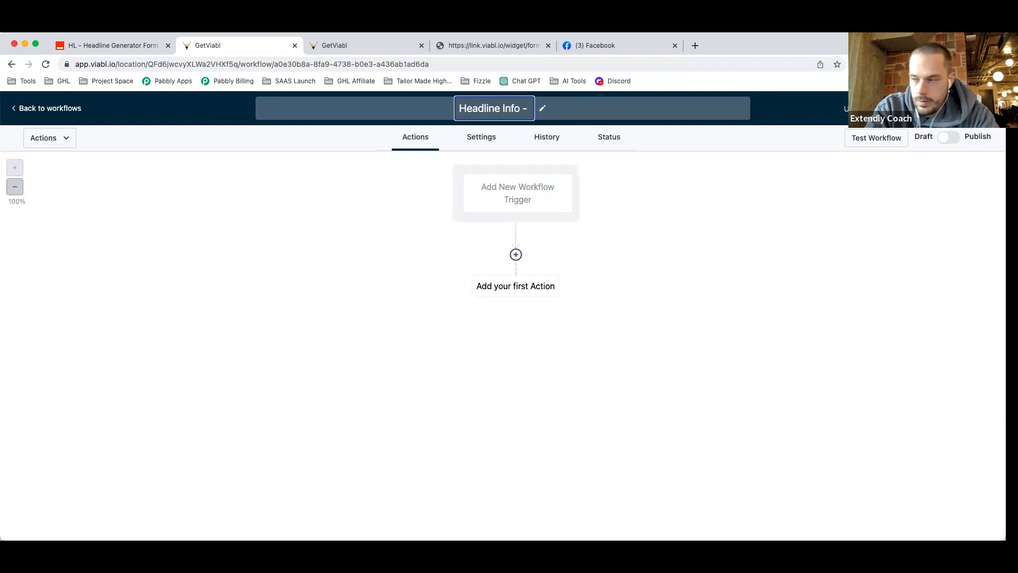
pyautogui.press('super+a')
pyautogui.write('Zapier')
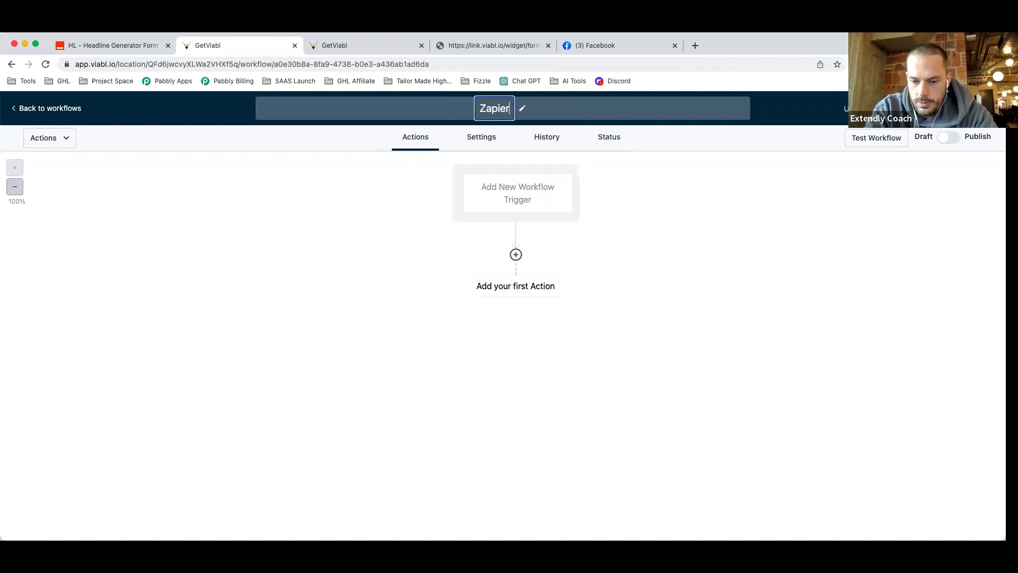
pyautogui.write(' - Headlines ')
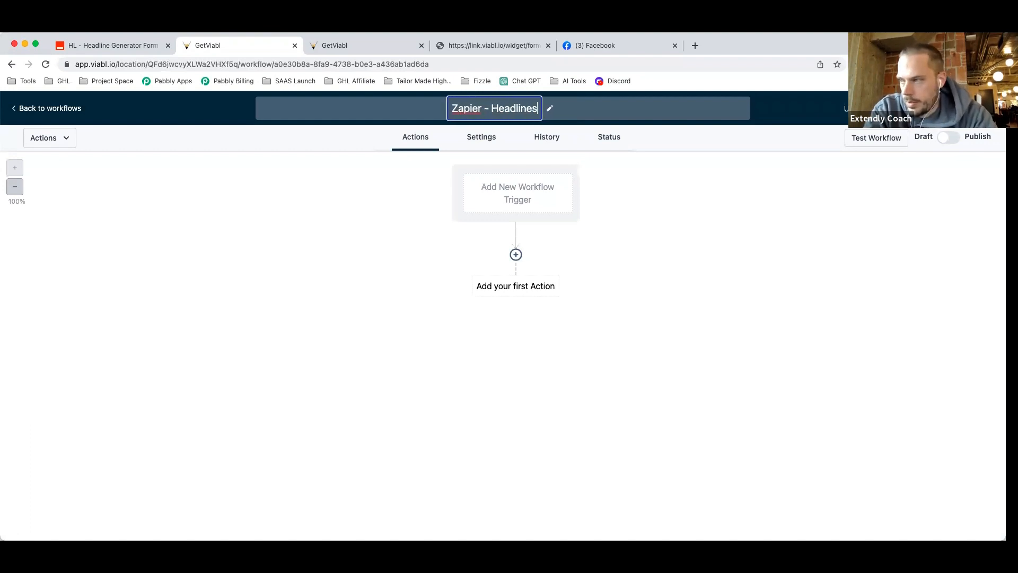
pyautogui.write('-> Update H')
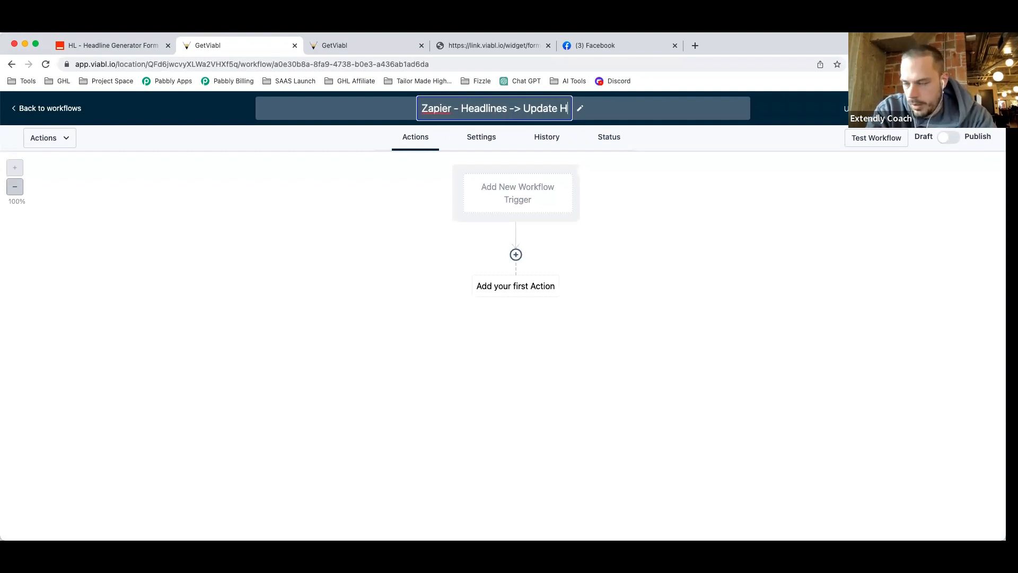
pyautogui.write('L')
pyautogui.press('Return')
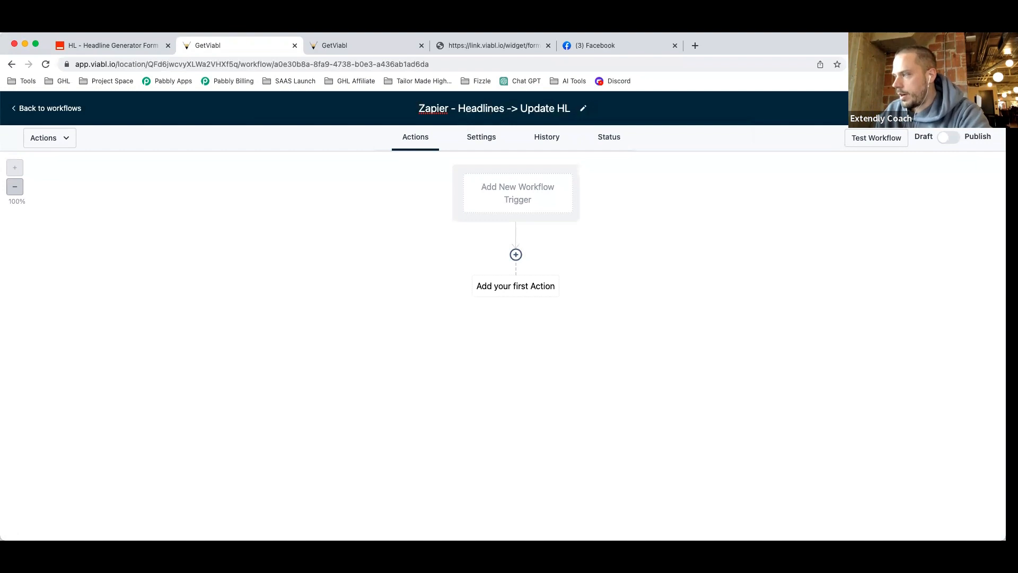
# Skip choosing a trigger, add a first action, and browse the Actions list.
pyautogui.click(474, 201)
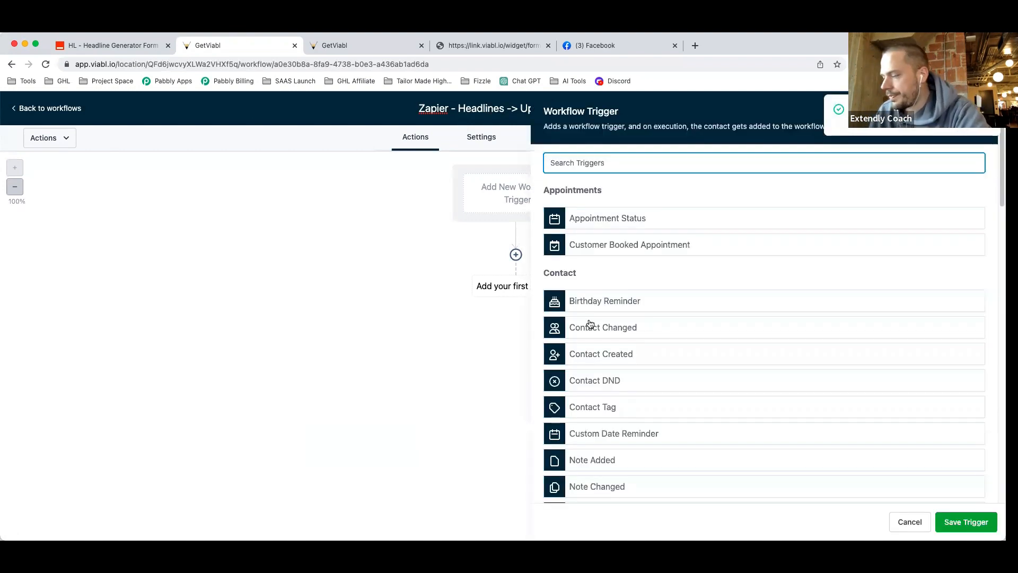
pyautogui.click(910, 522)
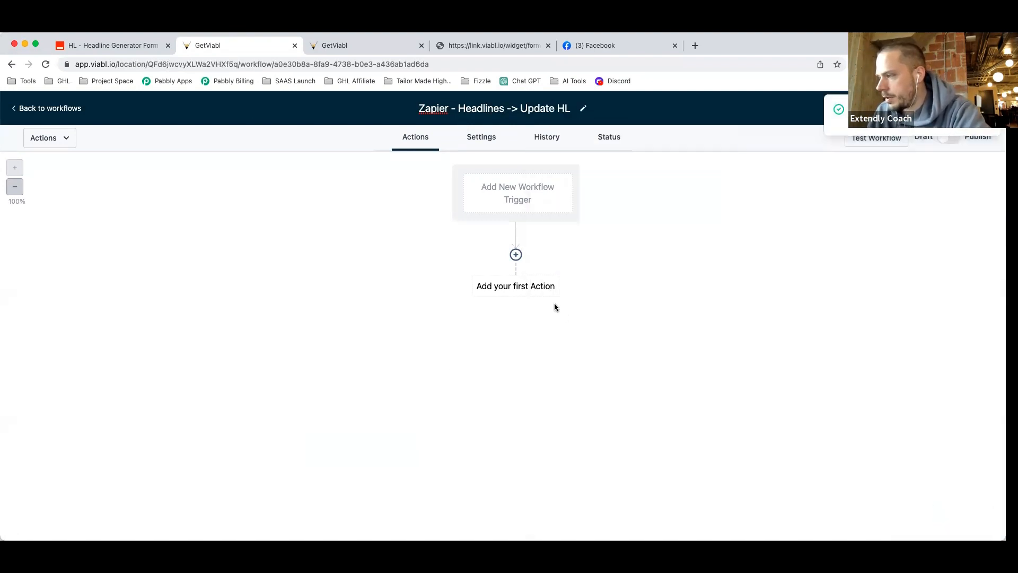
pyautogui.click(515, 255)
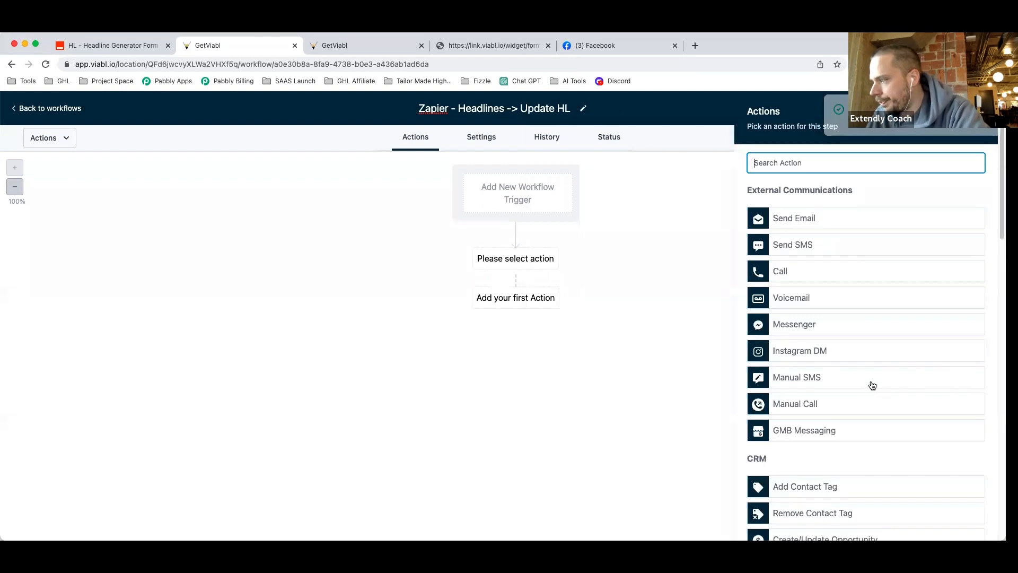
pyautogui.scroll(-3, 865, 375)
pyautogui.scroll(-1, 866, 377)
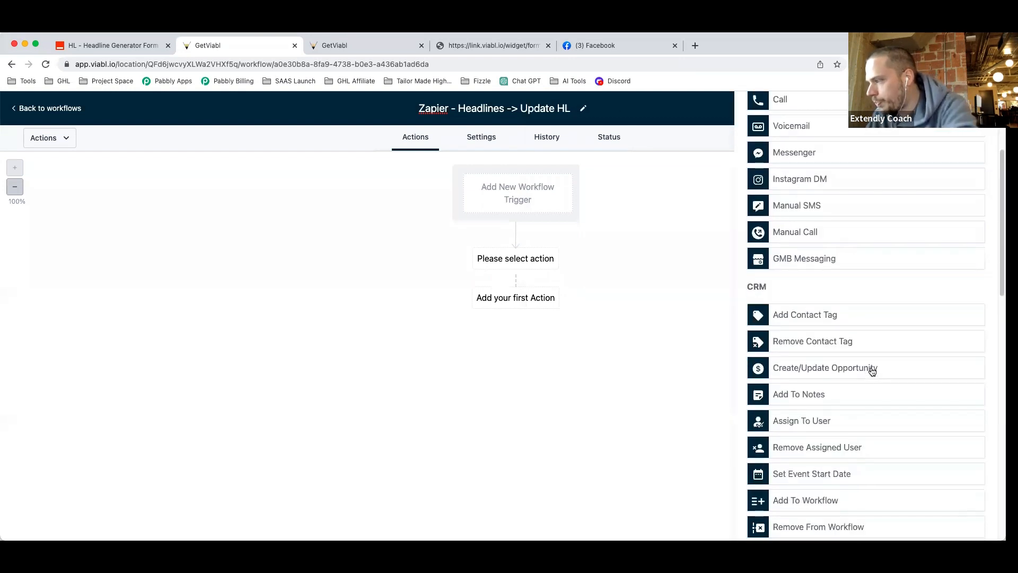
pyautogui.scroll(-2, 876, 372)
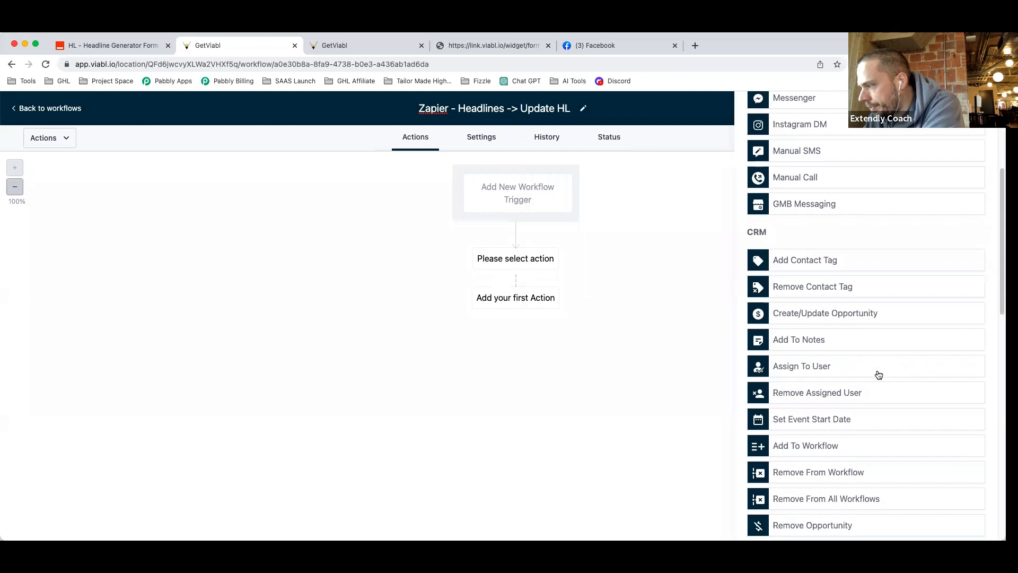
pyautogui.scroll(-1, 879, 376)
pyautogui.scroll(-5, 878, 375)
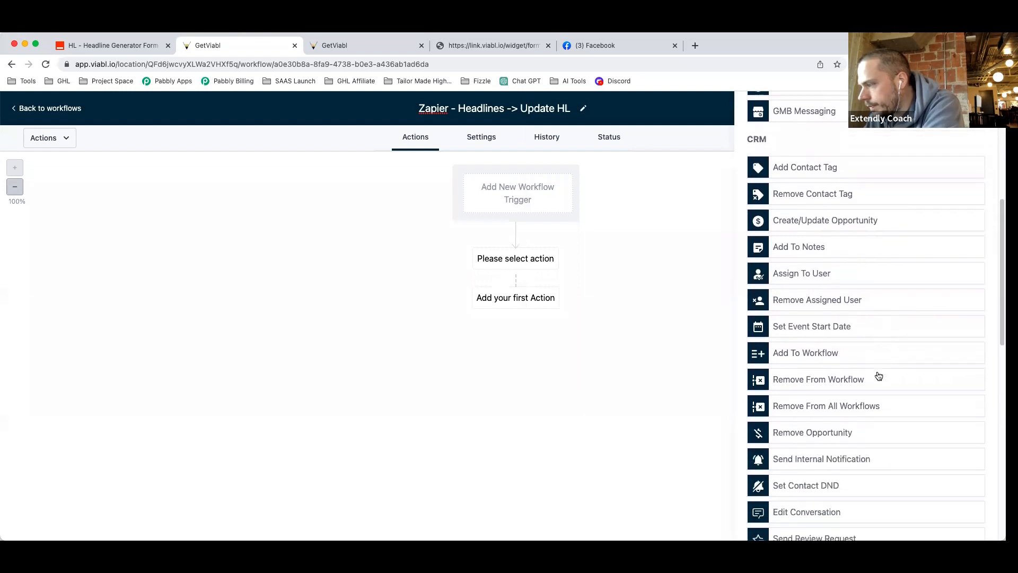
pyautogui.scroll(-2, 879, 377)
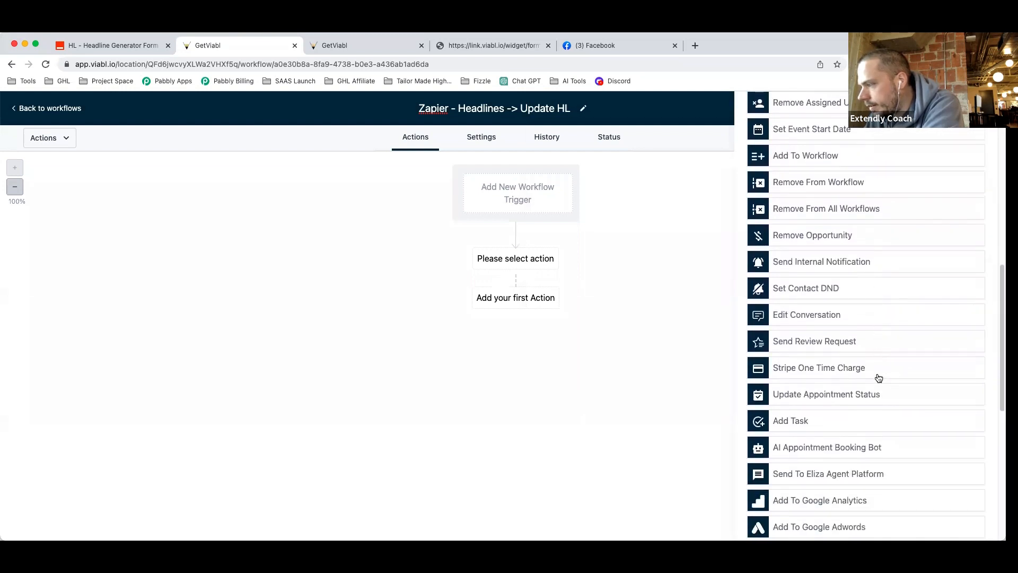
pyautogui.scroll(-2, 879, 378)
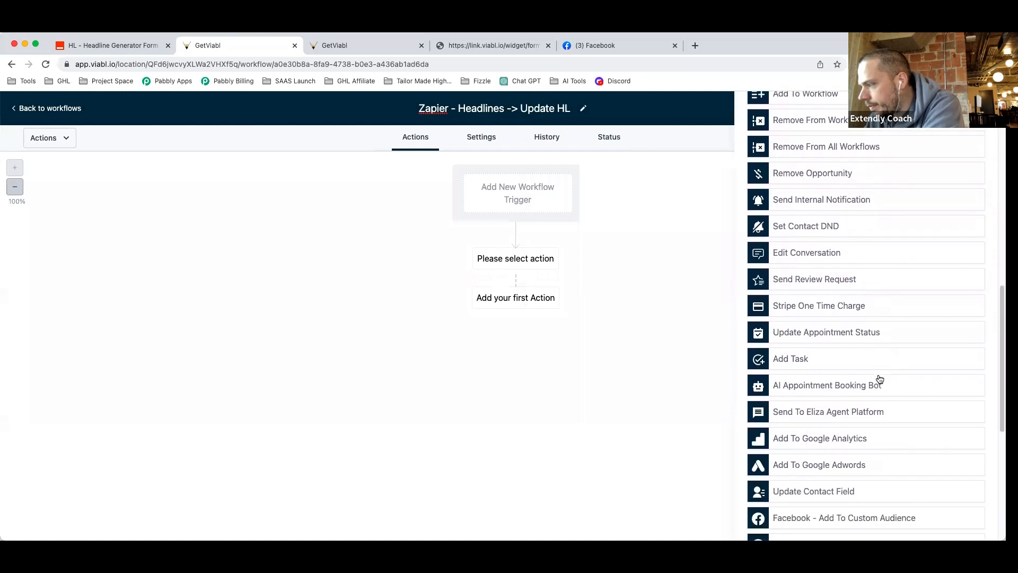
pyautogui.scroll(-3, 880, 378)
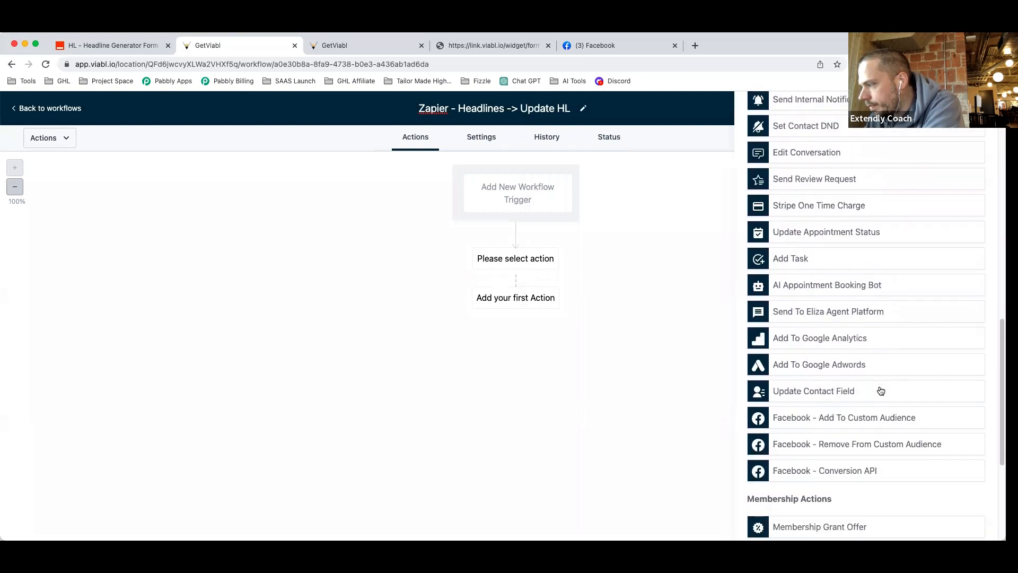
pyautogui.scroll(-7, 881, 389)
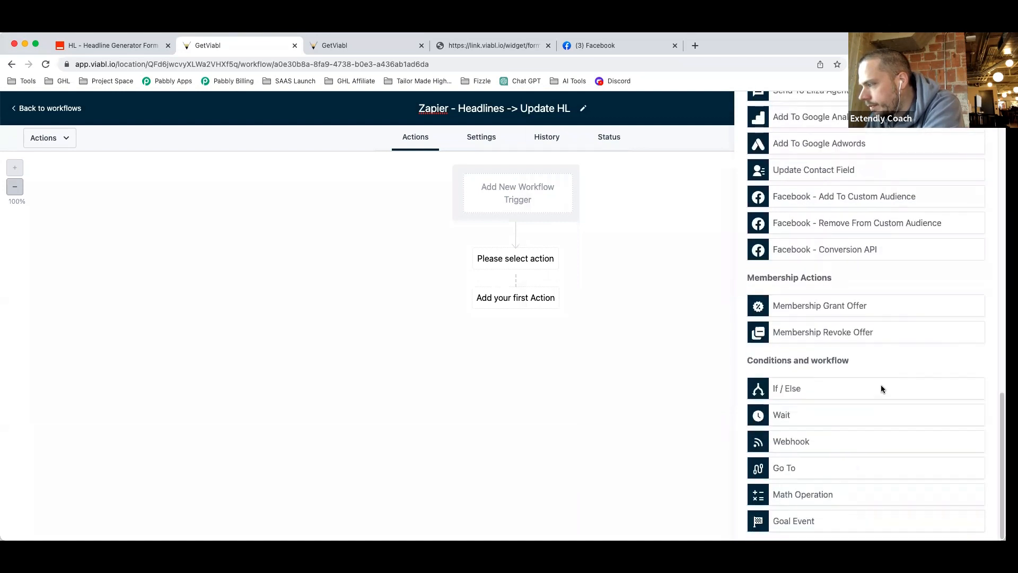
# Close the Actions panel without picking an action and return to the workflows list.
pyautogui.scroll(2, 881, 391)
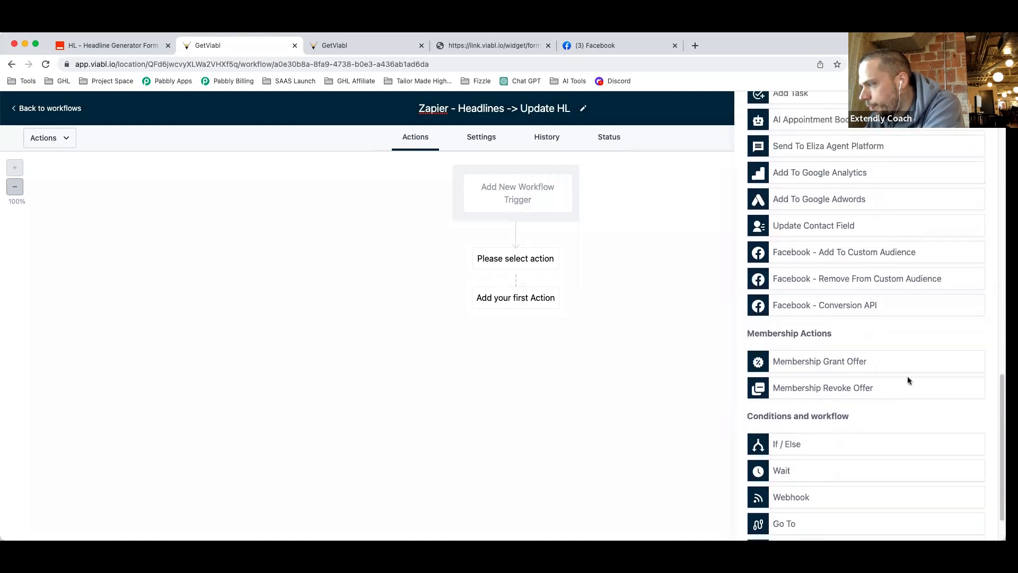
pyautogui.scroll(3, 906, 391)
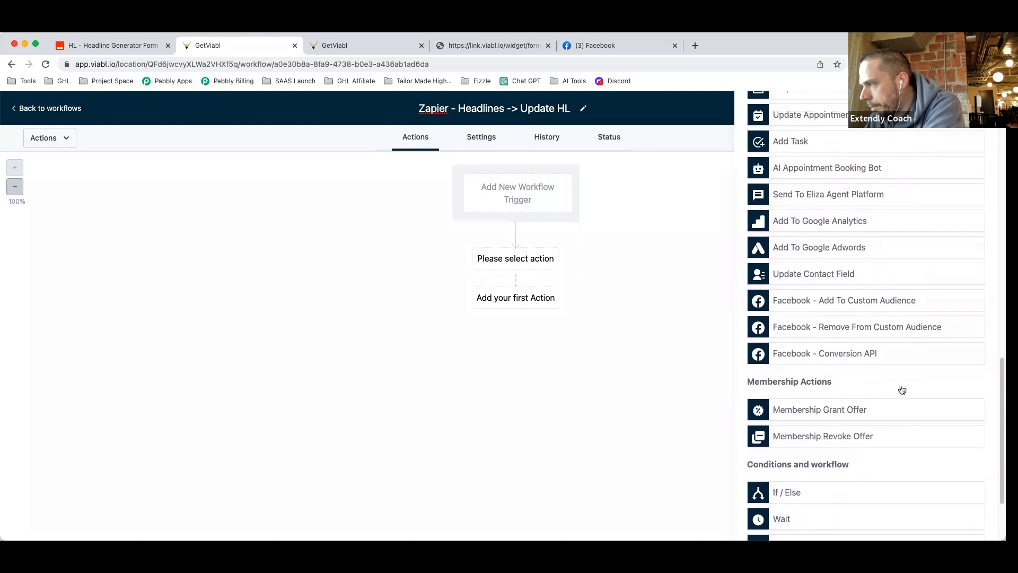
pyautogui.scroll(15, 902, 389)
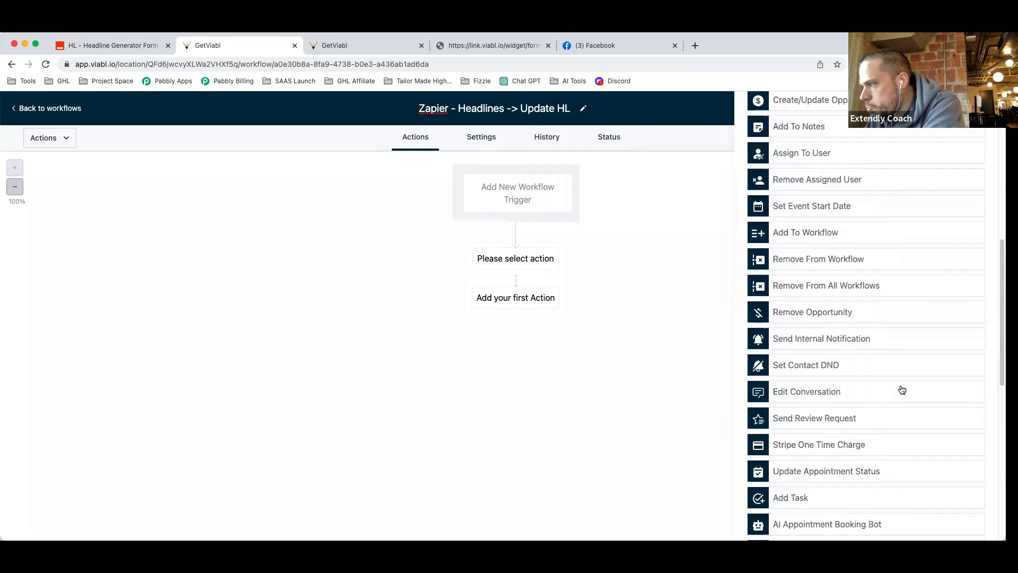
pyautogui.scroll(10, 902, 390)
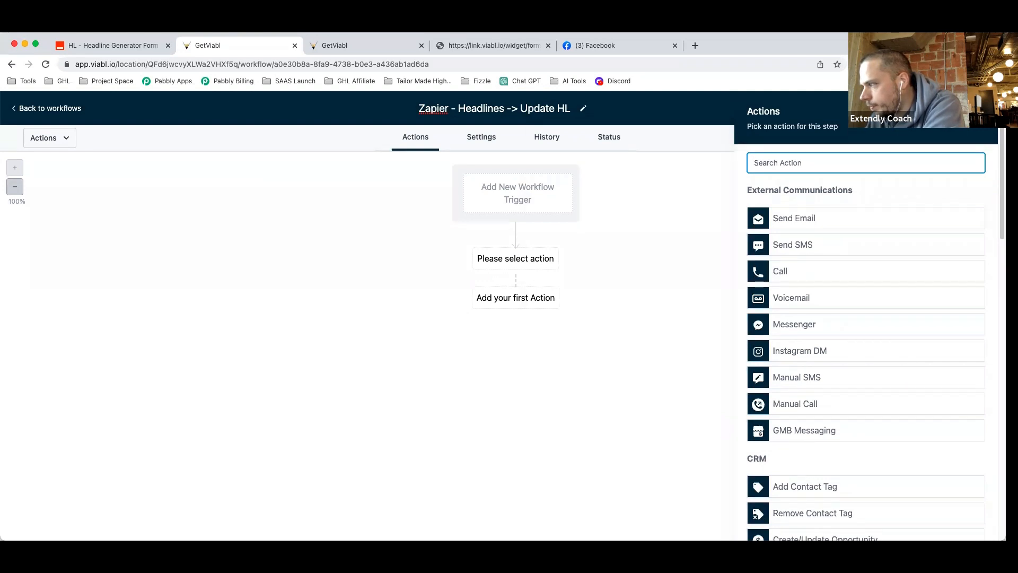
pyautogui.click(980, 112)
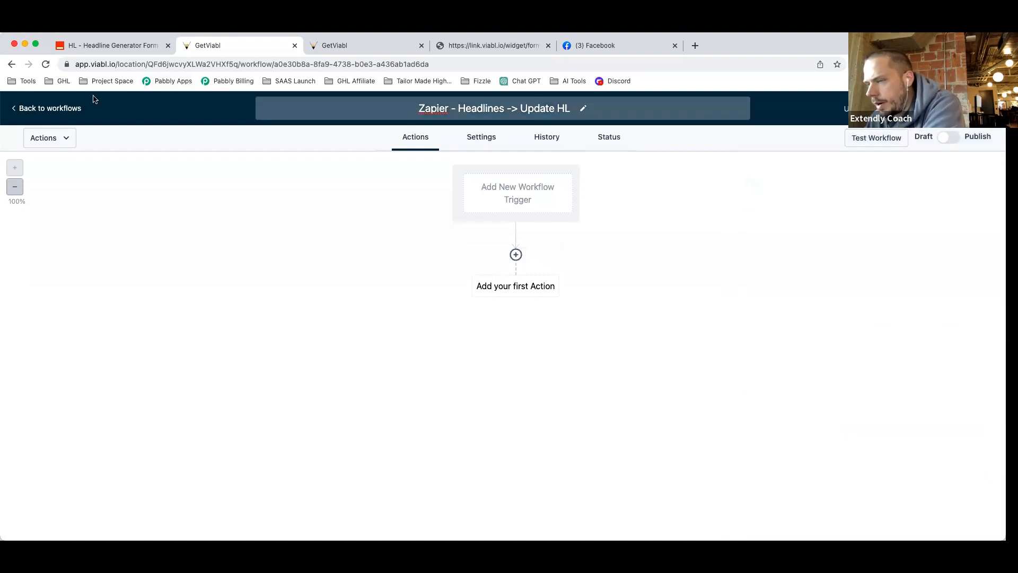
pyautogui.click(60, 107)
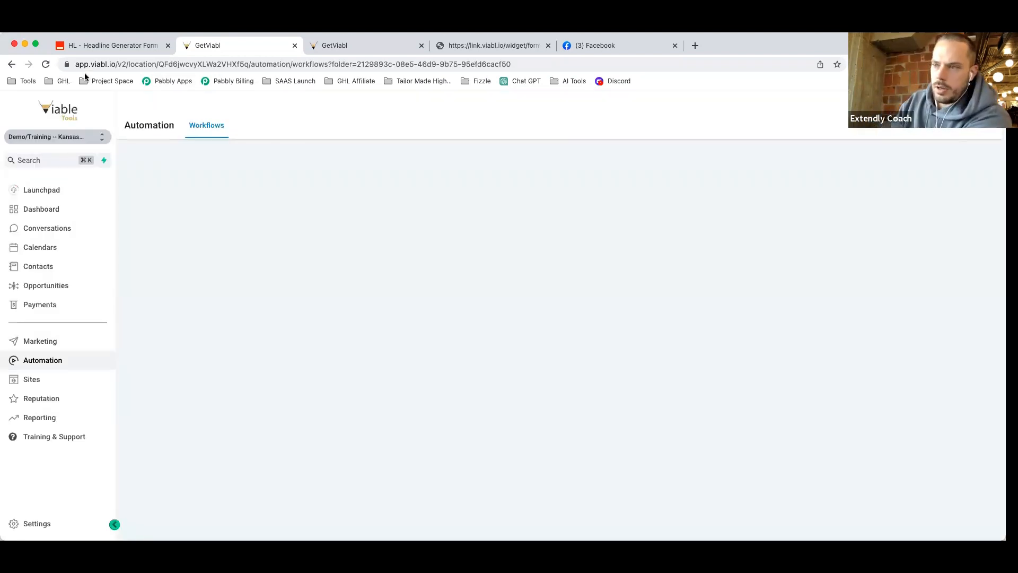
# Review the headline and sub-headline data in step 5's Test action preview.
pyautogui.click(98, 50)
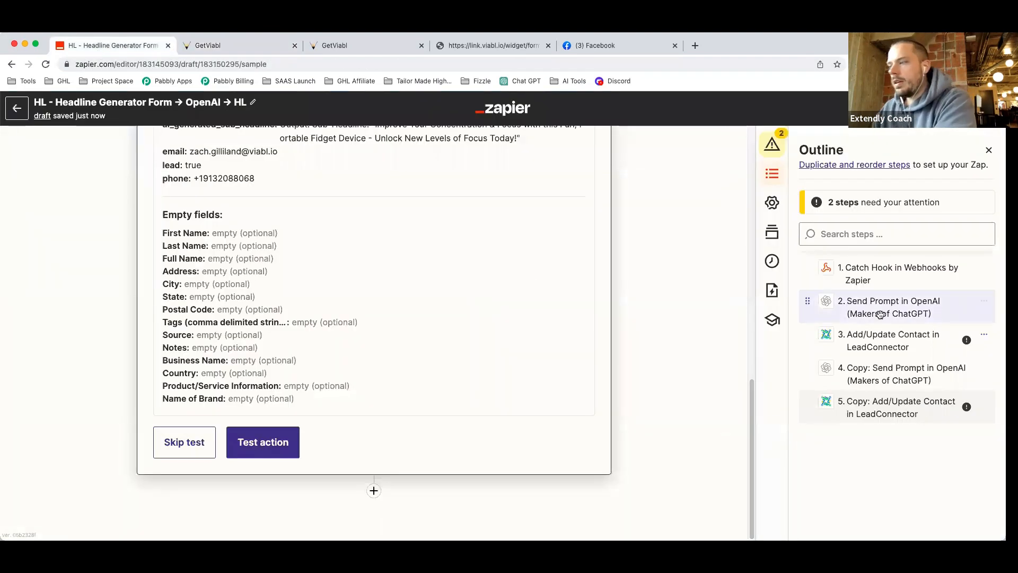
pyautogui.scroll(5, 690, 319)
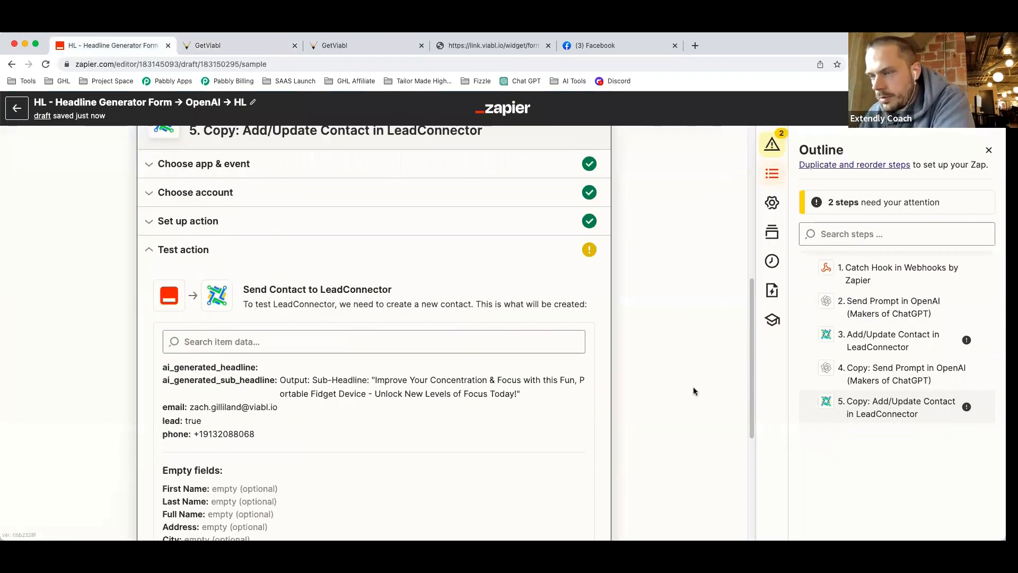
pyautogui.scroll(1, 696, 384)
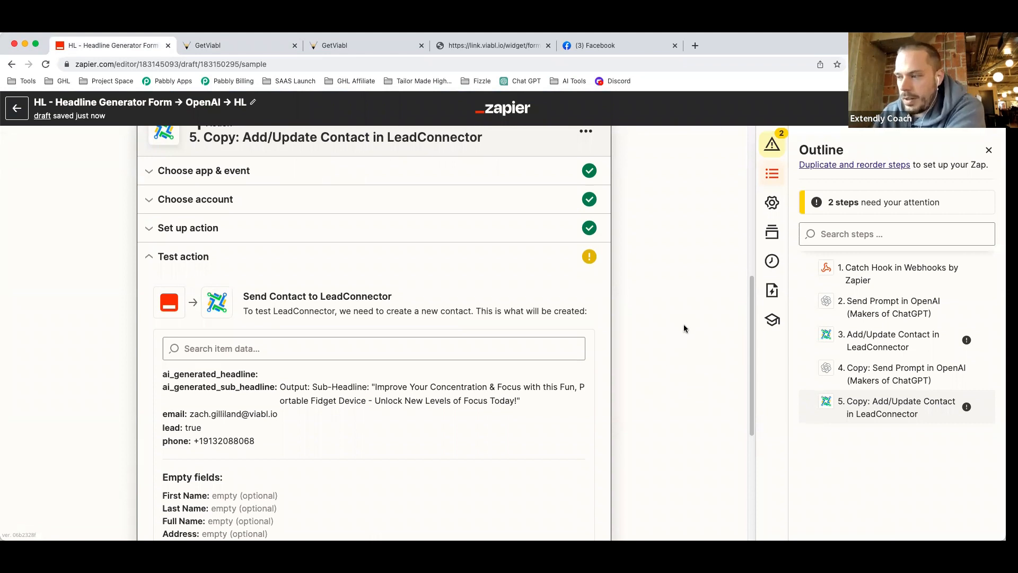
pyautogui.scroll(-1, 689, 326)
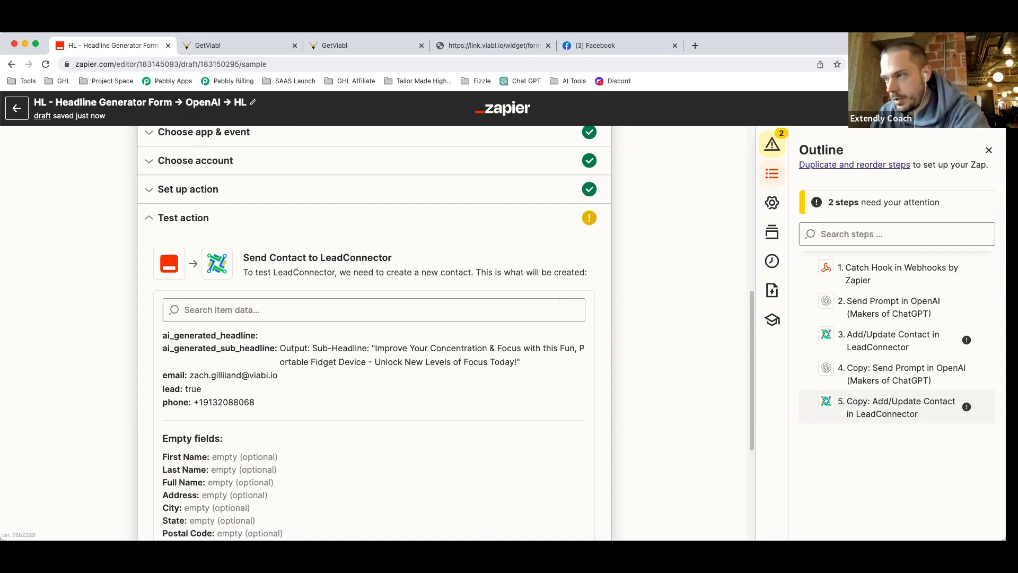
pyautogui.click(234, 46)
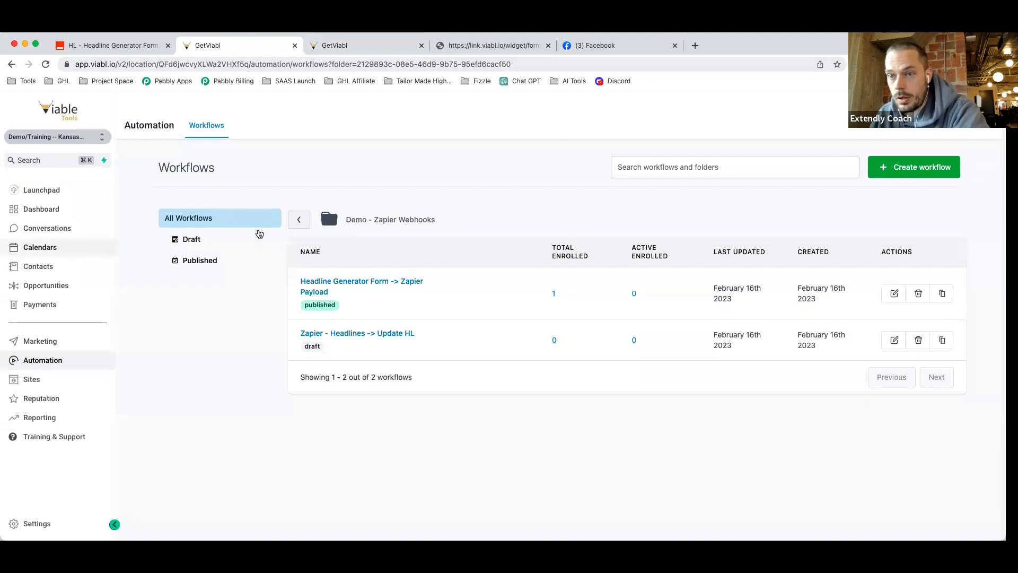
pyautogui.click(114, 47)
pyautogui.scroll(4, 393, 366)
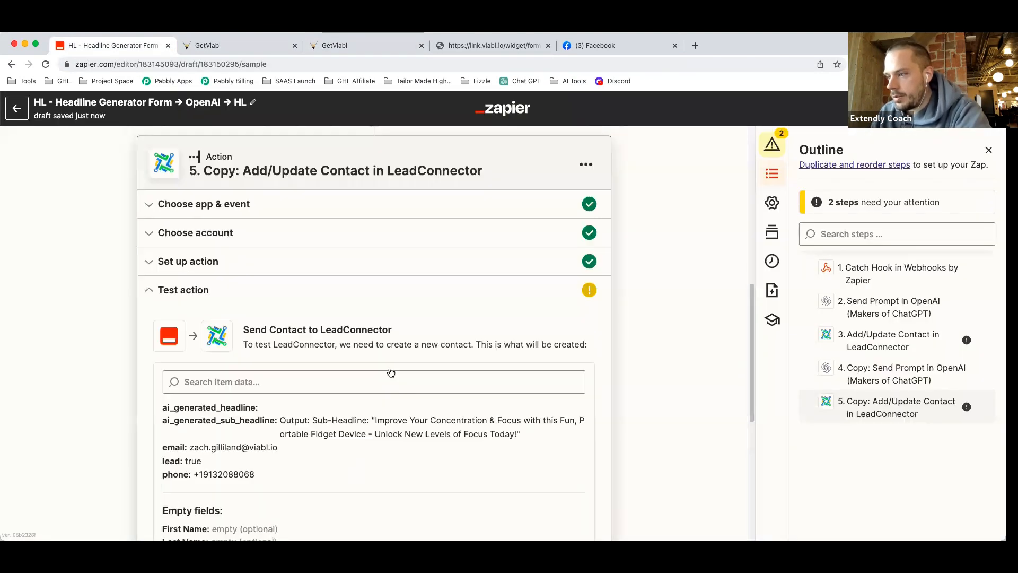
pyautogui.scroll(-8, 371, 402)
# Test step 5, then test step 3's contact update and confirm the Success response.
pyautogui.click(263, 442)
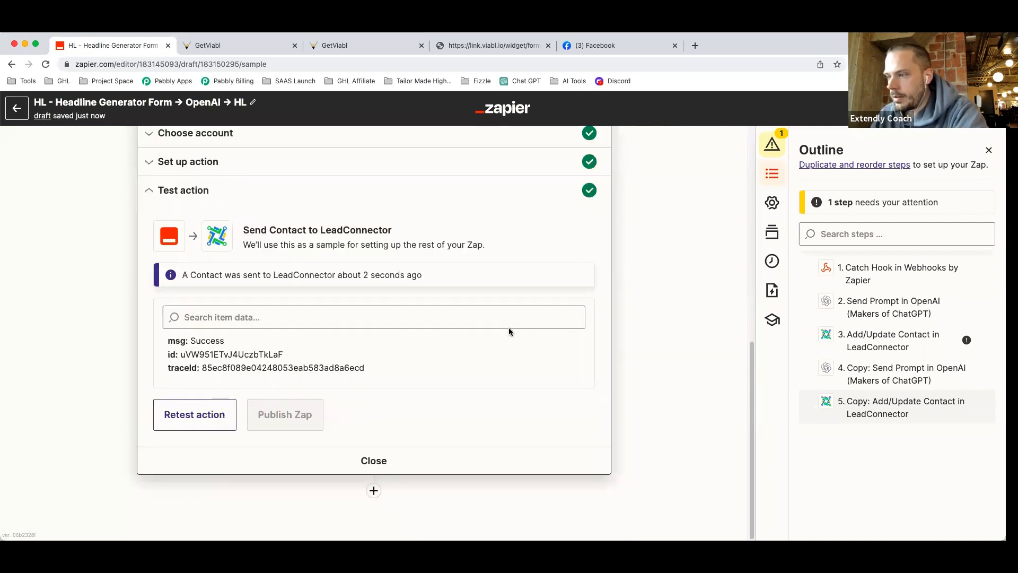
pyautogui.scroll(6, 508, 326)
pyautogui.click(380, 265)
pyautogui.scroll(-3, 450, 425)
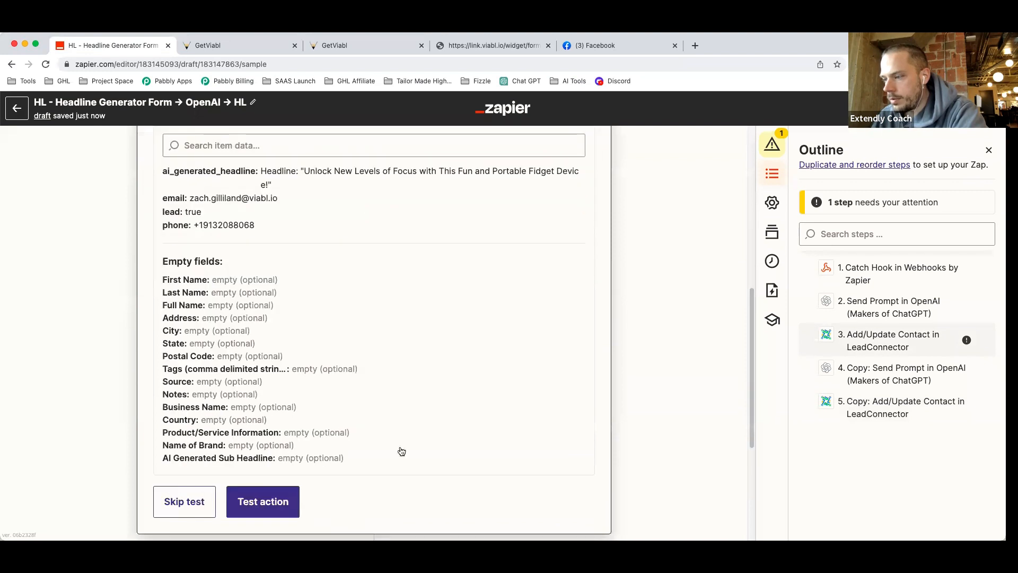
pyautogui.click(261, 498)
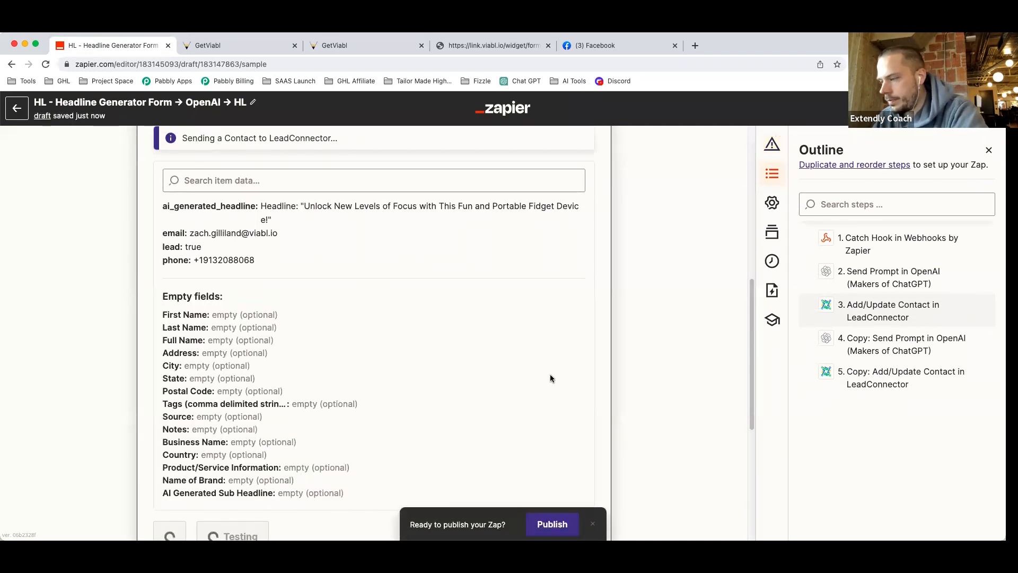
pyautogui.scroll(-1, 558, 381)
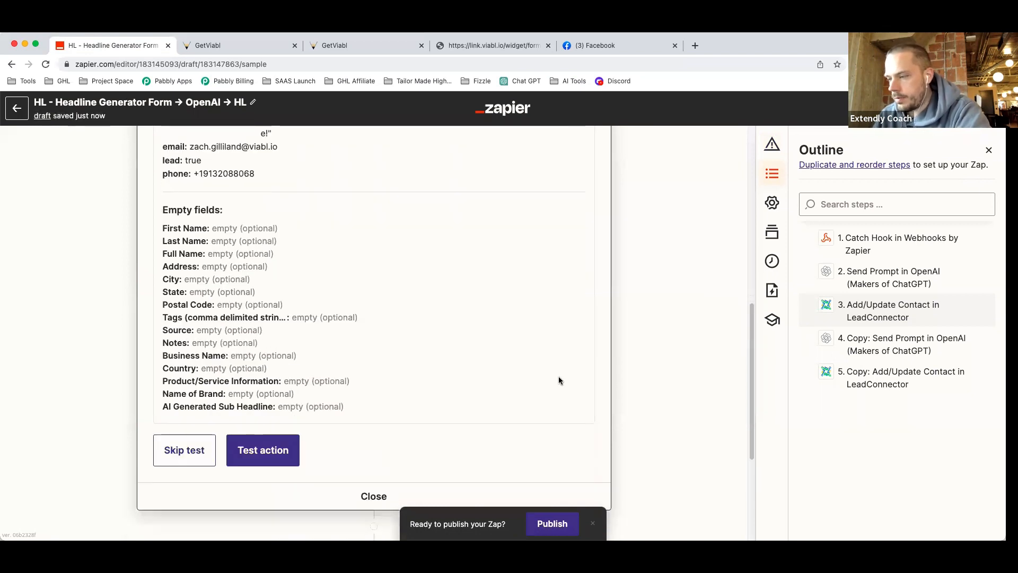
pyautogui.scroll(3, 552, 374)
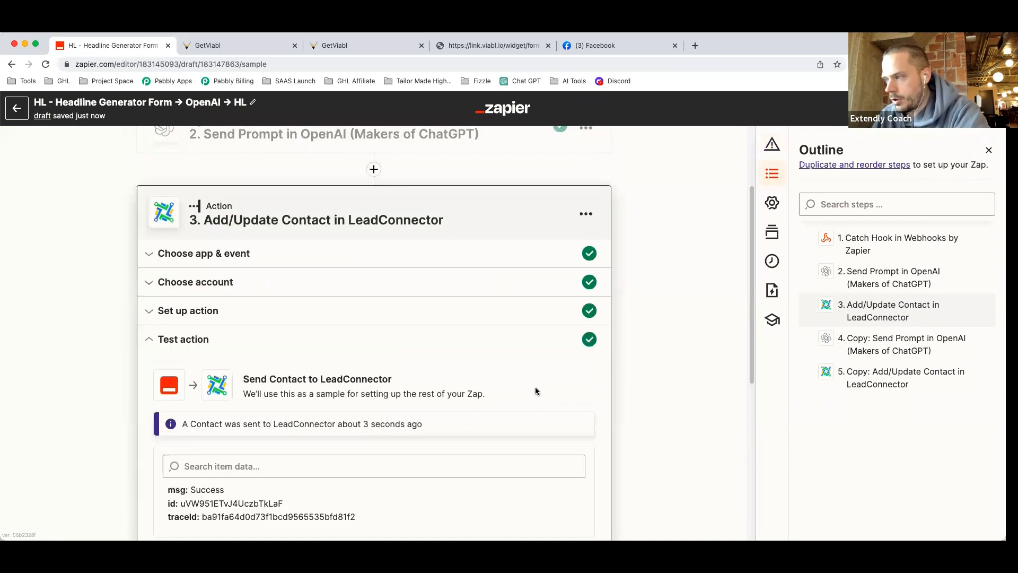
pyautogui.click(347, 43)
# Open the test contact's record, expand its info sections, and reload to show the AI fields.
pyautogui.click(61, 267)
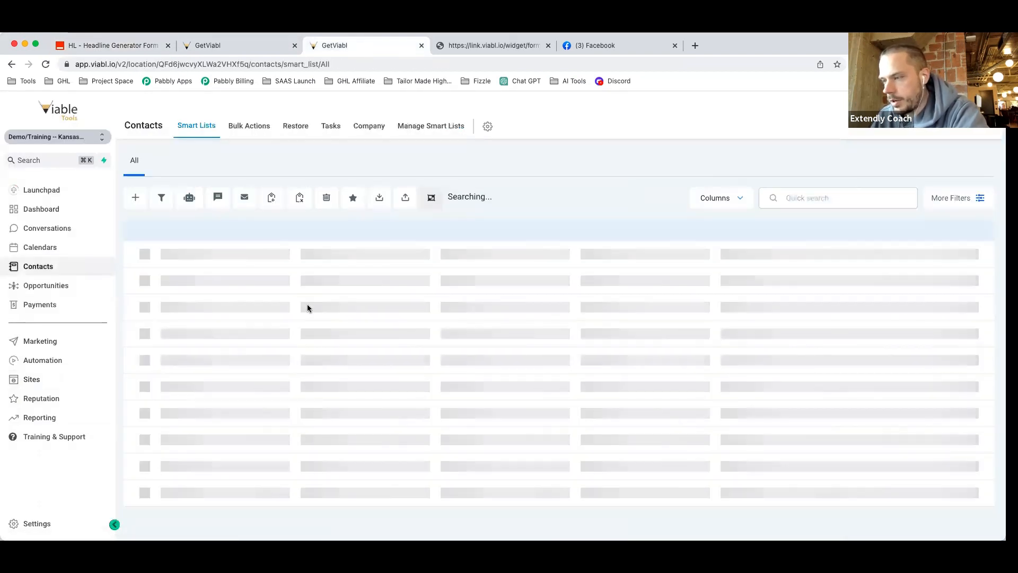
pyautogui.click(254, 276)
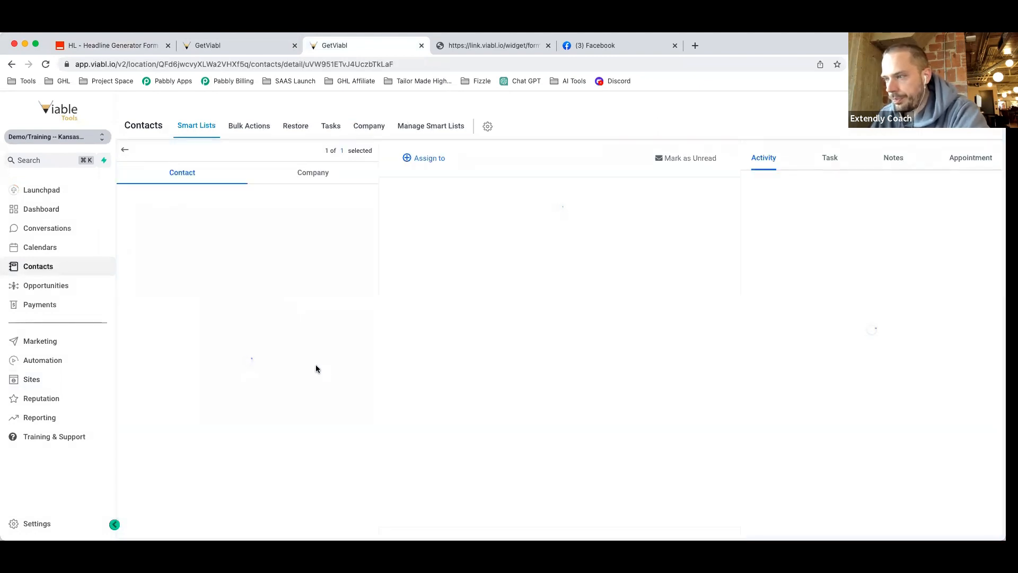
pyautogui.scroll(-5, 311, 371)
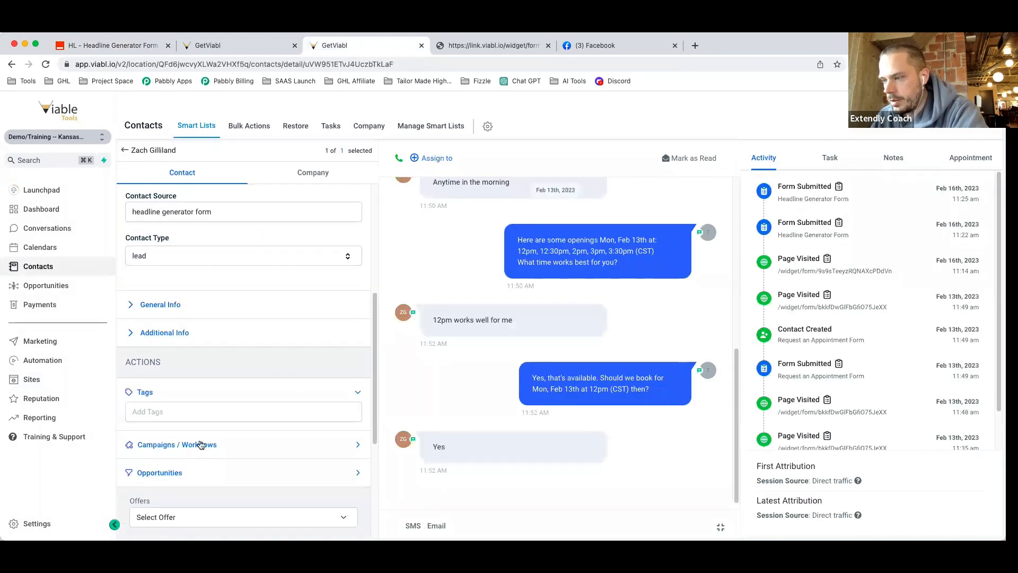
pyautogui.click(183, 333)
pyautogui.scroll(-1, 318, 368)
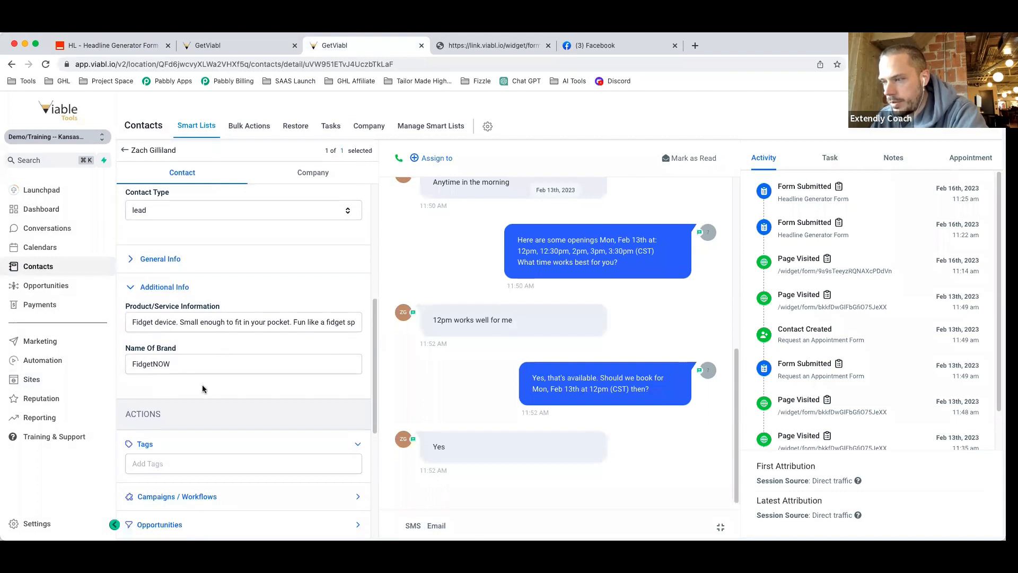
pyautogui.scroll(-1, 204, 390)
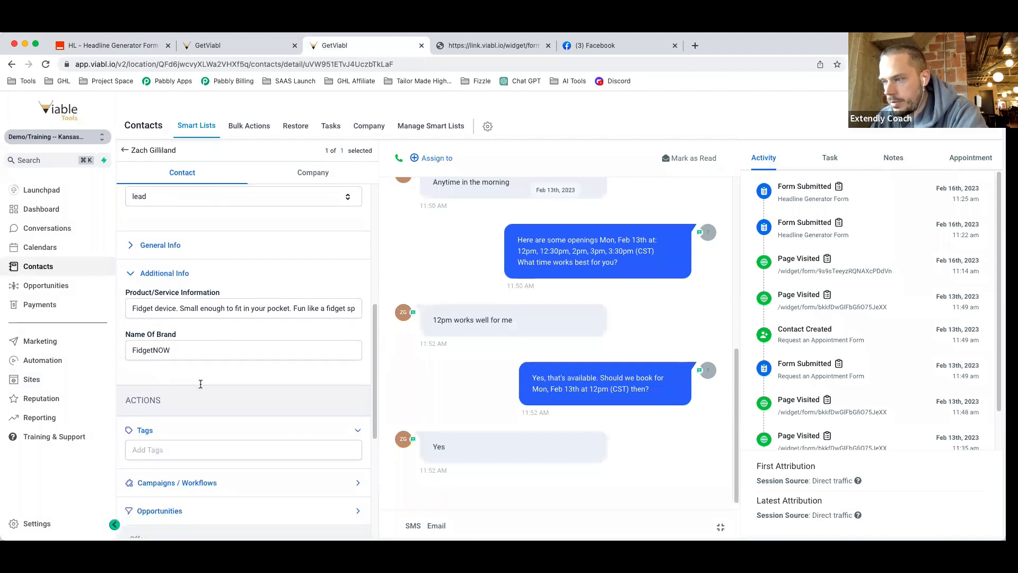
pyautogui.click(166, 247)
pyautogui.scroll(-5, 213, 402)
pyautogui.scroll(-5, 214, 401)
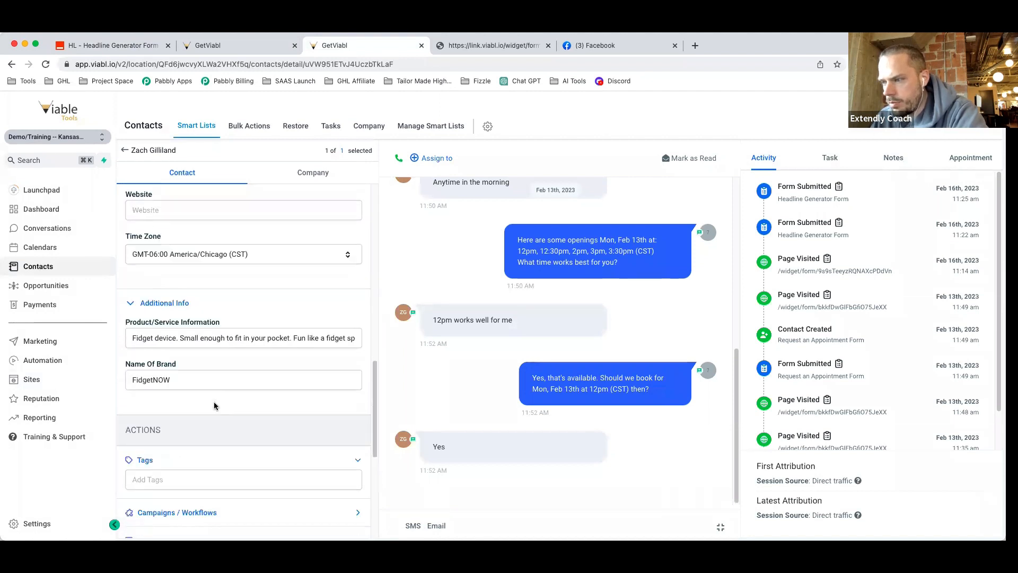
pyautogui.scroll(-1, 216, 408)
pyautogui.click(45, 63)
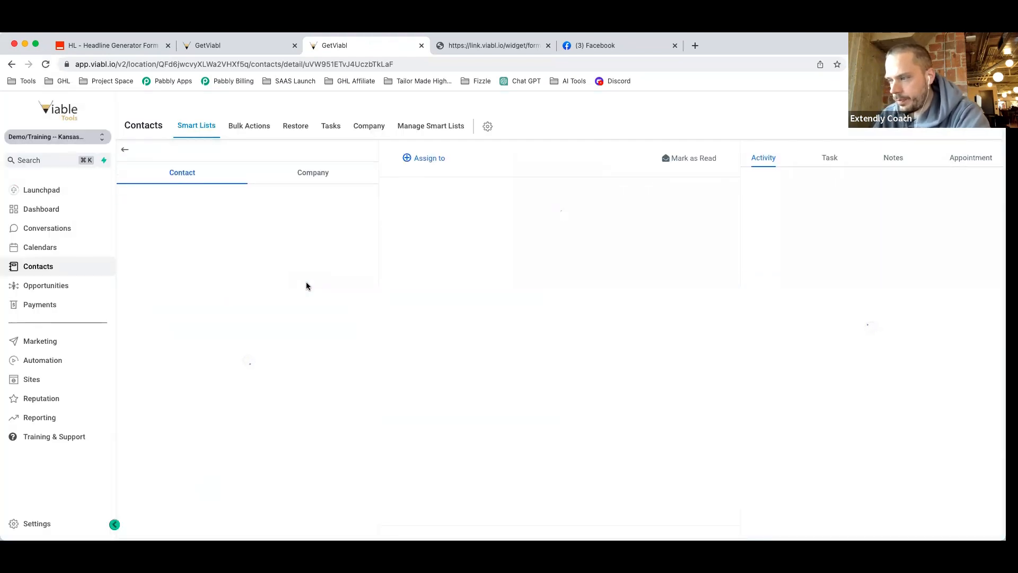
pyautogui.scroll(-10, 310, 317)
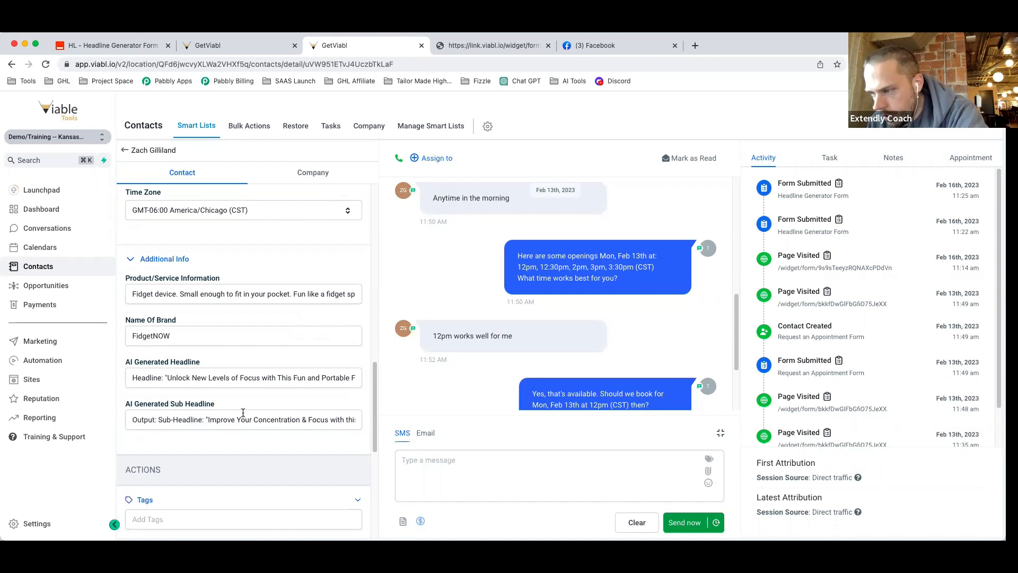
pyautogui.scroll(-2, 208, 419)
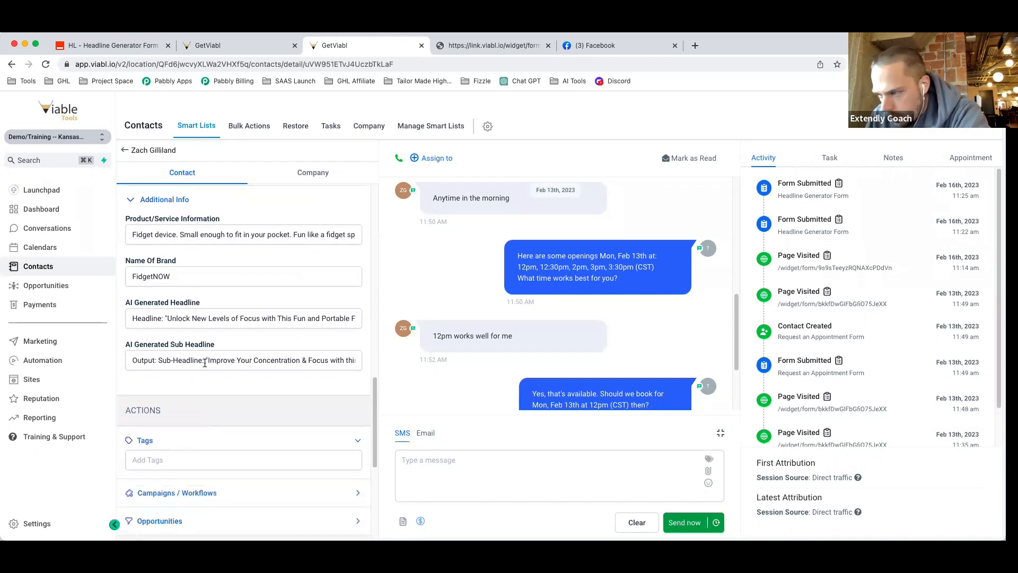
# Select the full quoted AI Generated Headline text for copying.
pyautogui.moveTo(205, 361); pyautogui.dragTo(132, 363)
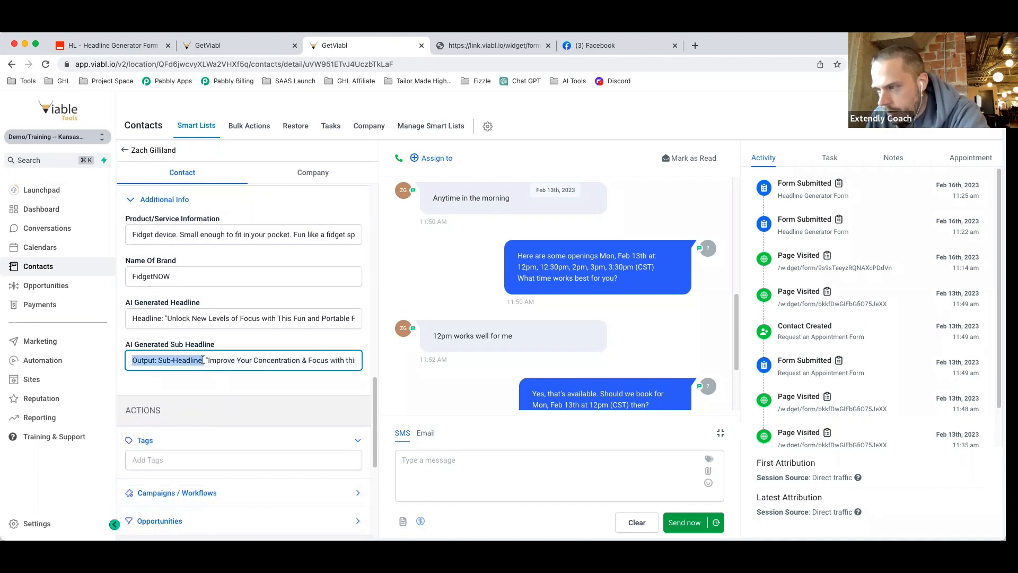
pyautogui.moveTo(206, 360); pyautogui.dragTo(313, 361)
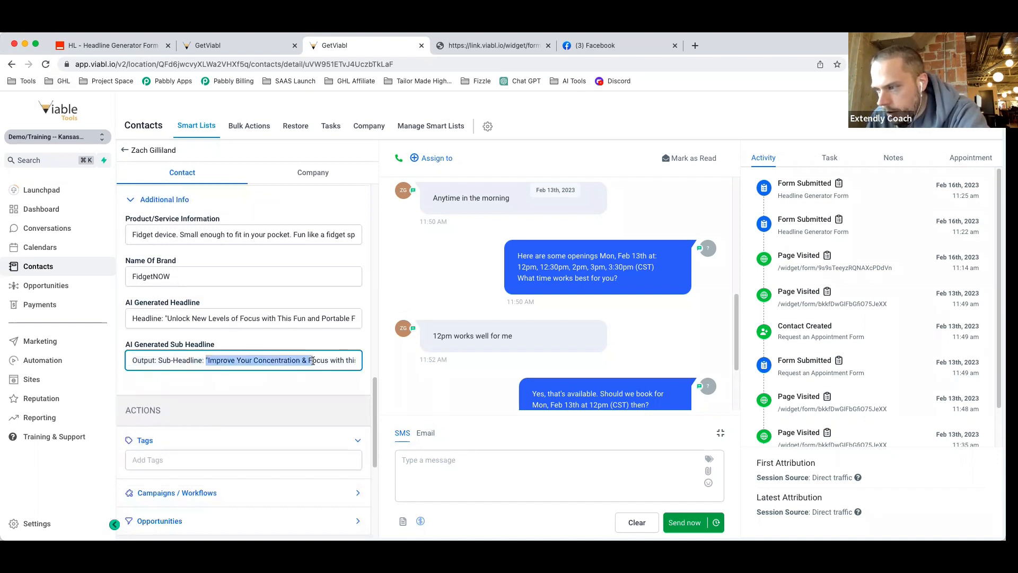
pyautogui.doubleClick(166, 316)
pyautogui.click(164, 317)
pyautogui.moveTo(164, 317); pyautogui.dragTo(256, 316)
pyautogui.click(228, 321)
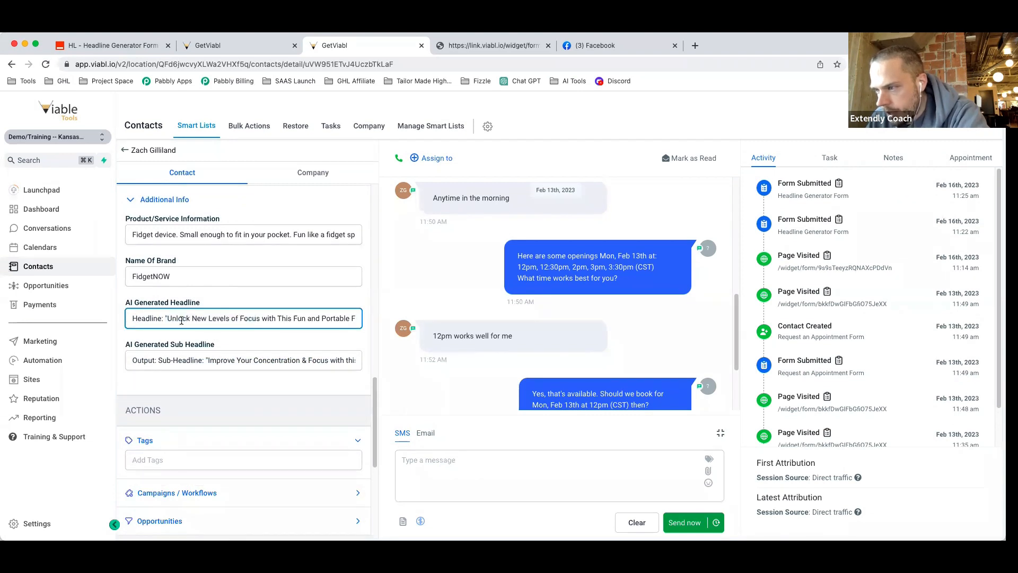
pyautogui.moveTo(168, 316); pyautogui.dragTo(366, 319)
pyautogui.press('super+c')
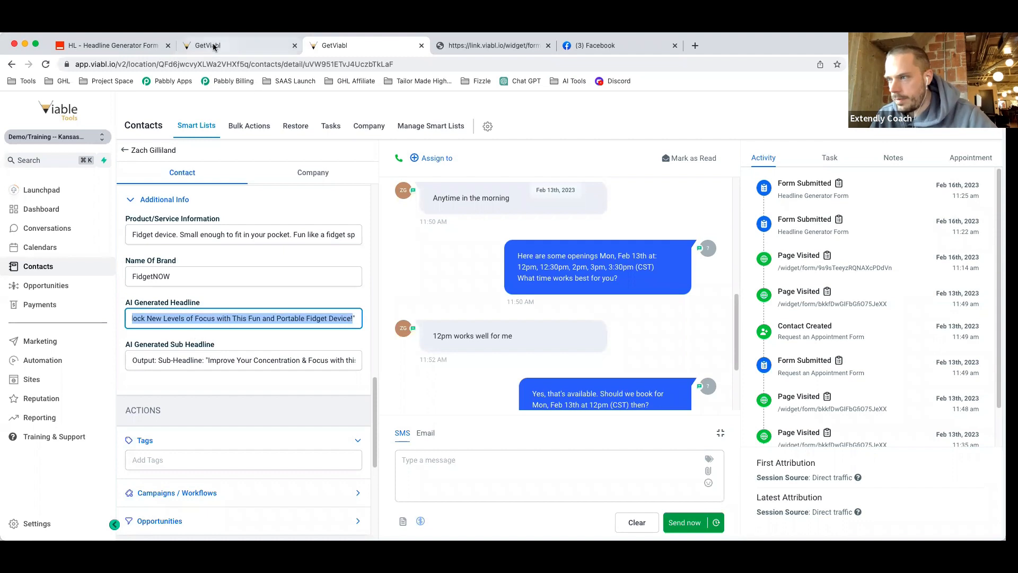
# Paste the copied headline into the Funnel - Hero - Headline custom value and save.
pyautogui.click(239, 45)
pyautogui.click(51, 523)
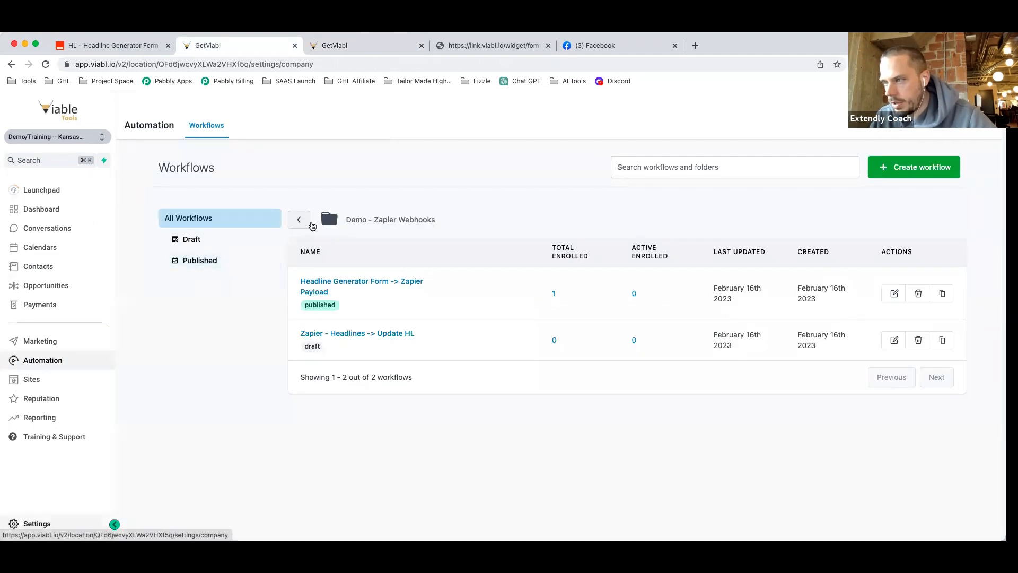
pyautogui.scroll(-3, 49, 403)
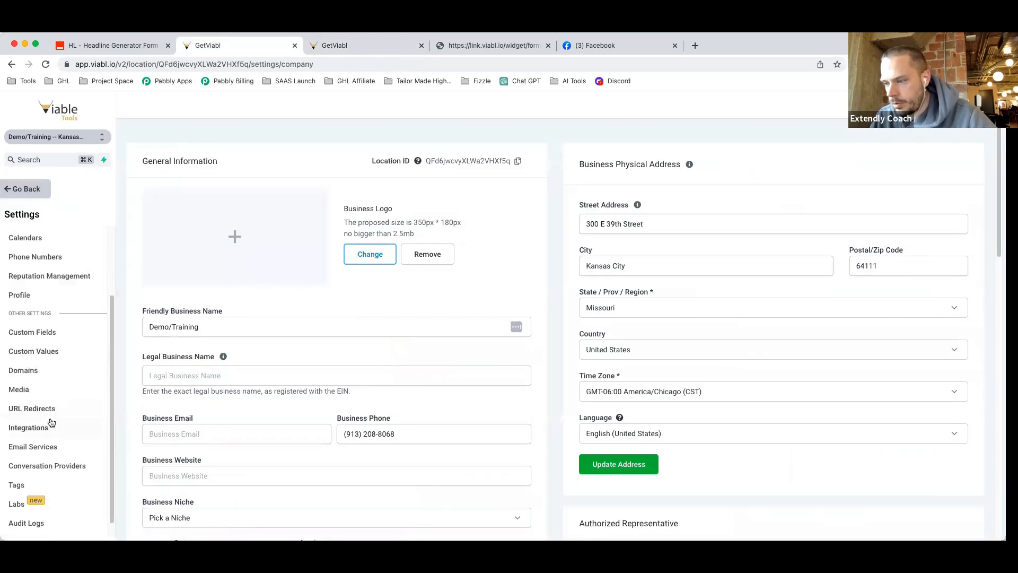
pyautogui.click(50, 352)
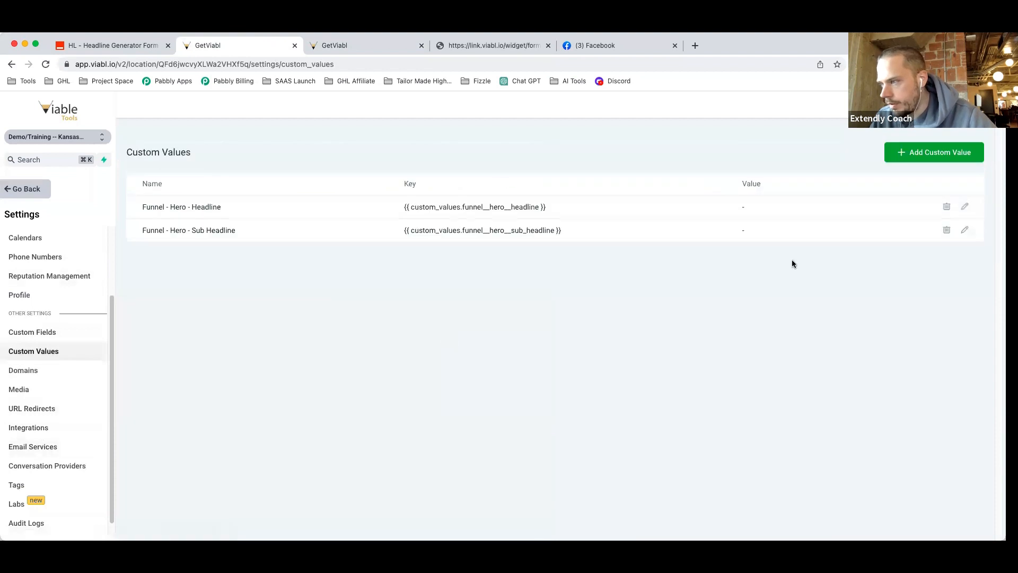
pyautogui.click(965, 207)
pyautogui.click(530, 229)
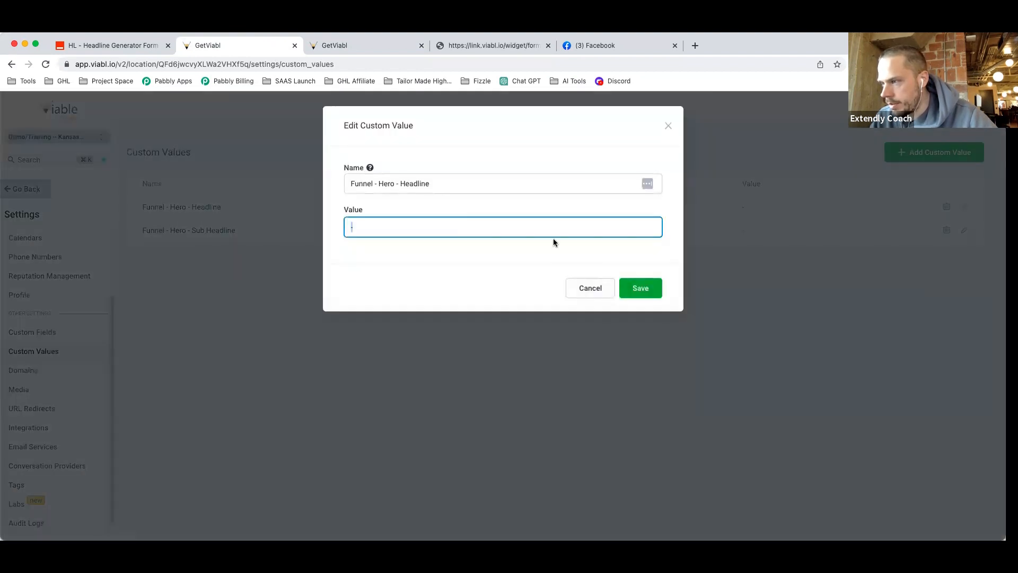
pyautogui.press('super+v')
pyautogui.click(661, 296)
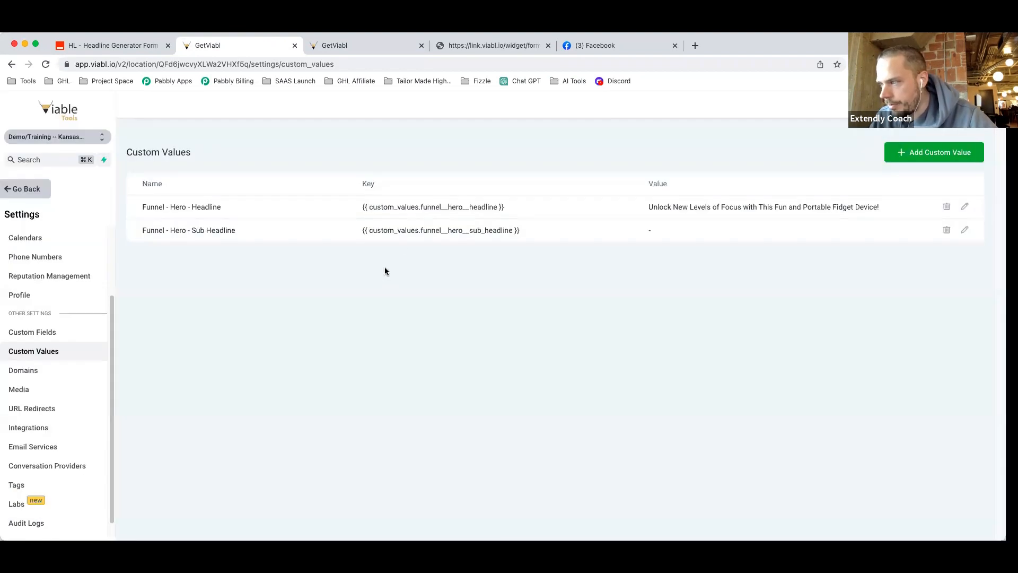
# Copy the contact's sub-headline and save it as Funnel - Hero - Sub Headline.
pyautogui.click(324, 49)
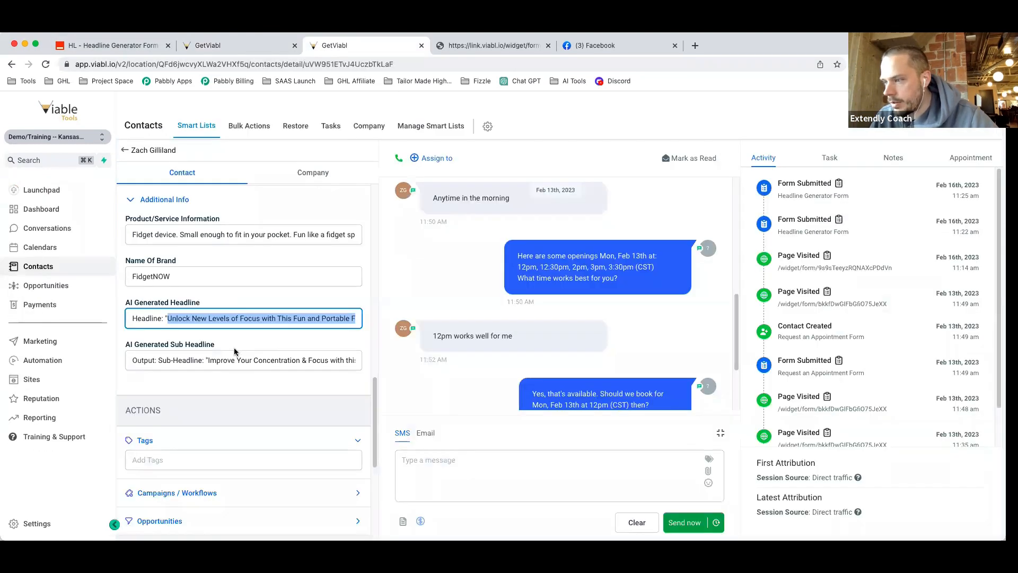
pyautogui.click(207, 360)
pyautogui.moveTo(208, 360); pyautogui.dragTo(366, 362)
pyautogui.press('super+c')
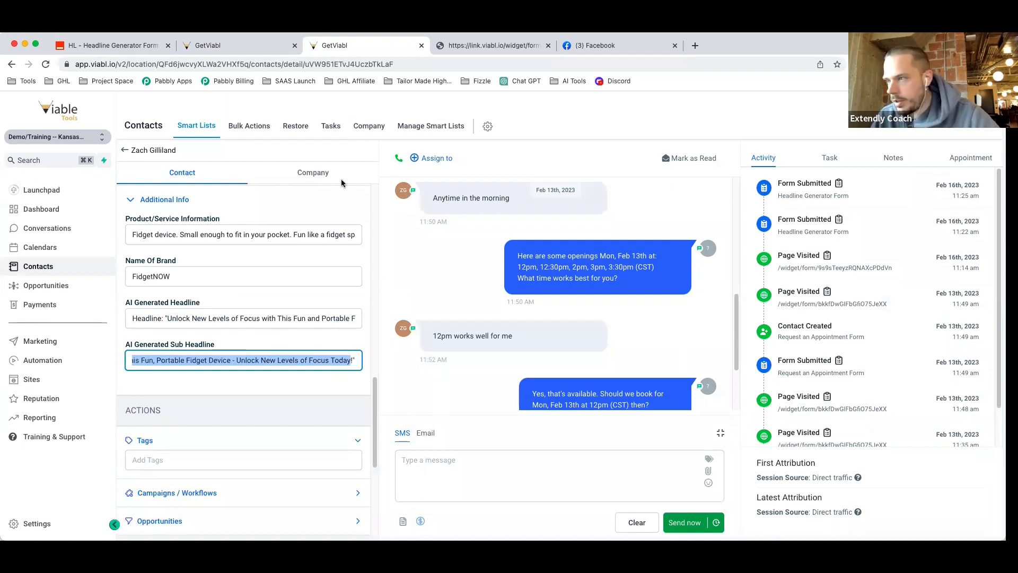
pyautogui.click(220, 50)
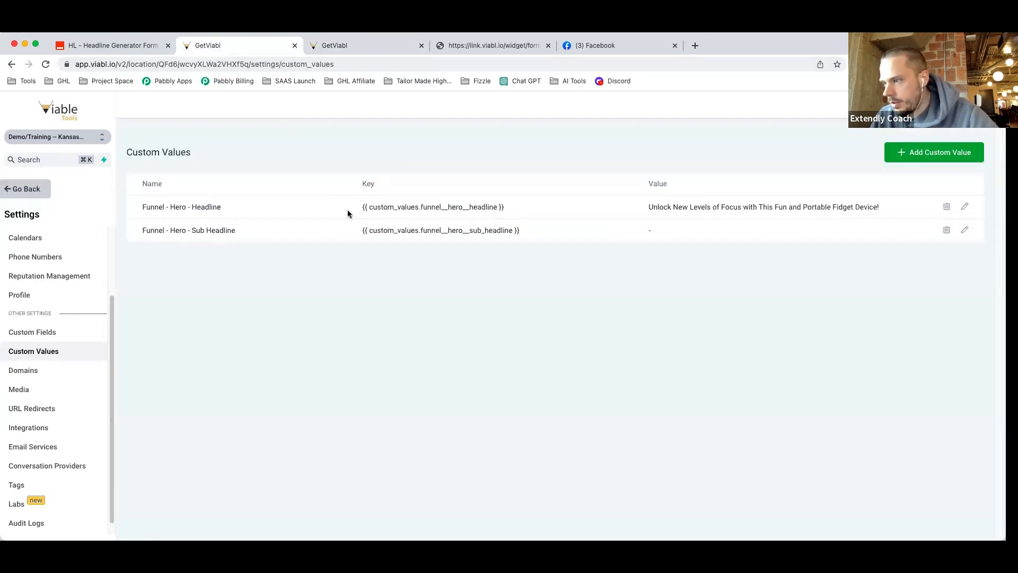
pyautogui.click(964, 230)
pyautogui.click(379, 237)
pyautogui.press('super+v')
pyautogui.click(641, 288)
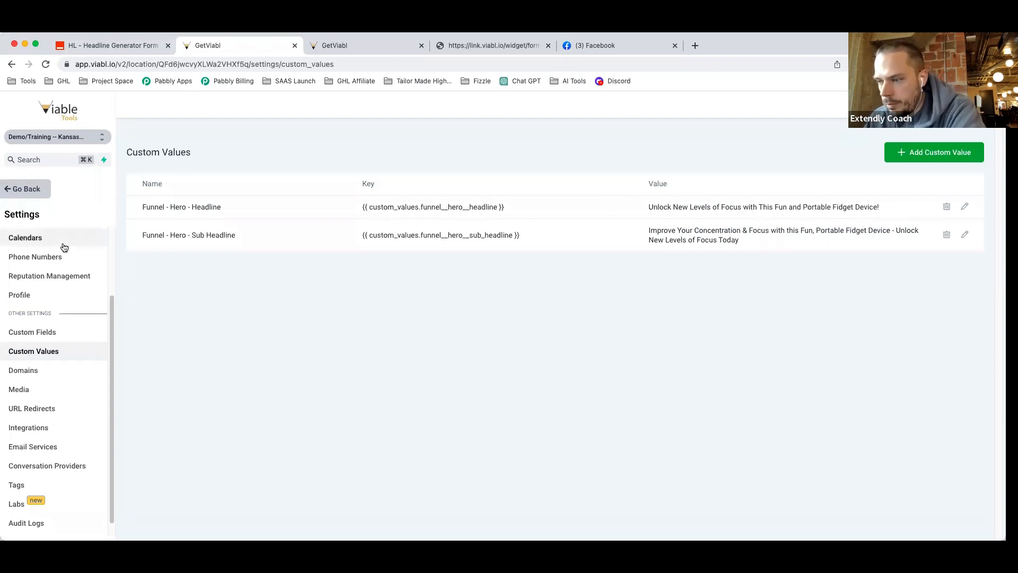
# Open Demo AI Funnel under Sites > Funnels and preview its Landing step in a new tab.
pyautogui.click(33, 189)
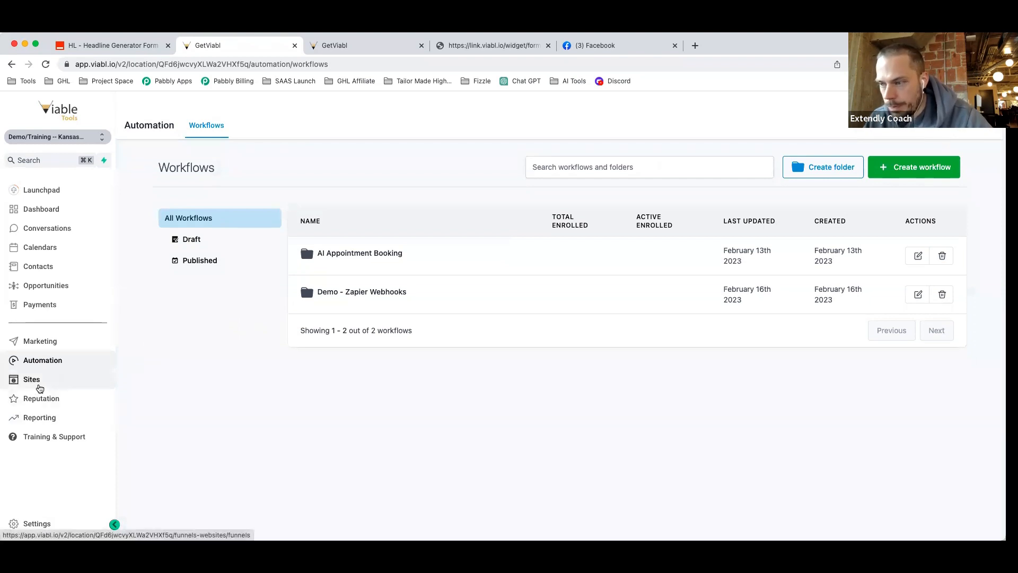
pyautogui.click(81, 382)
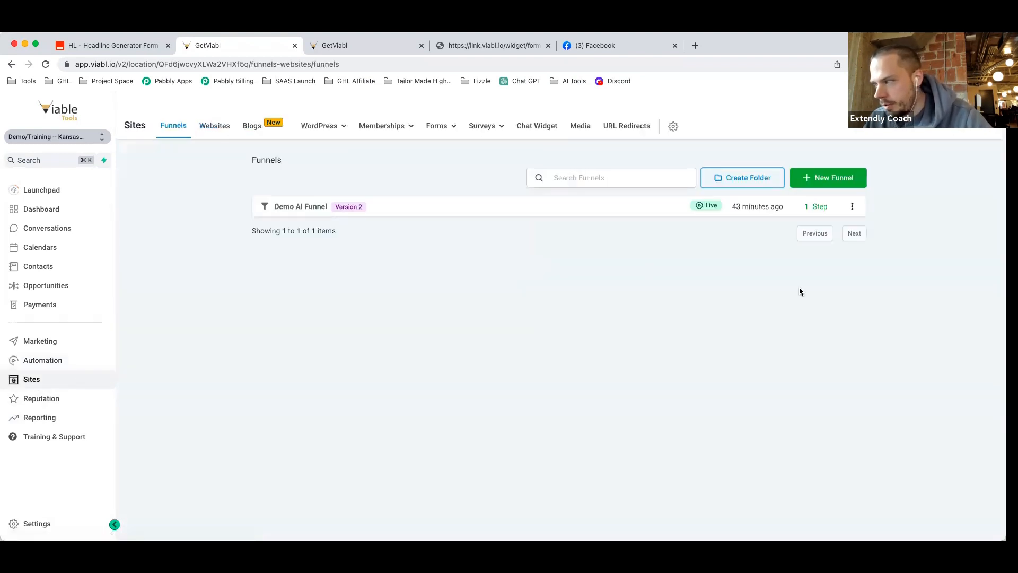
pyautogui.click(853, 207)
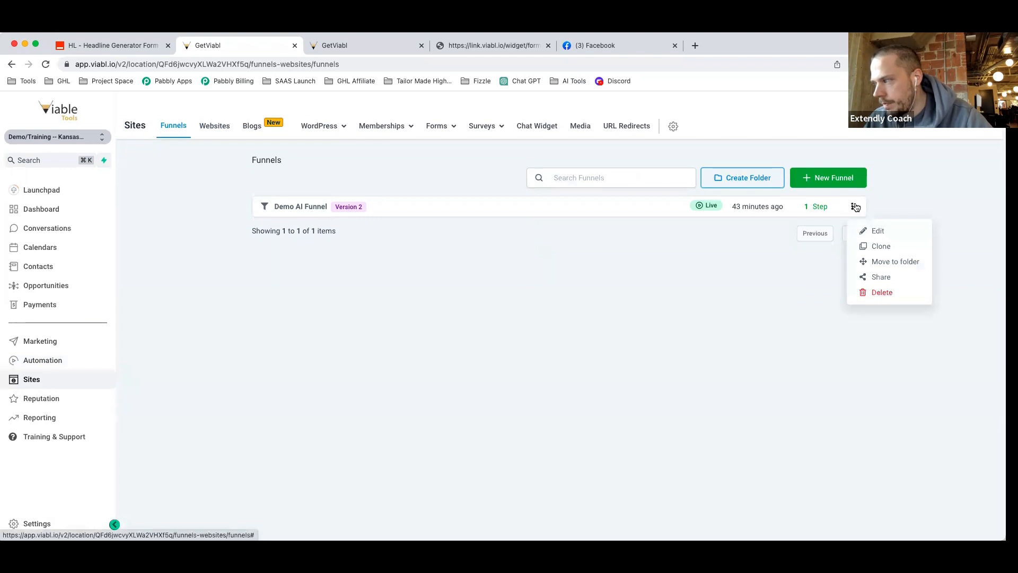
pyautogui.click(295, 207)
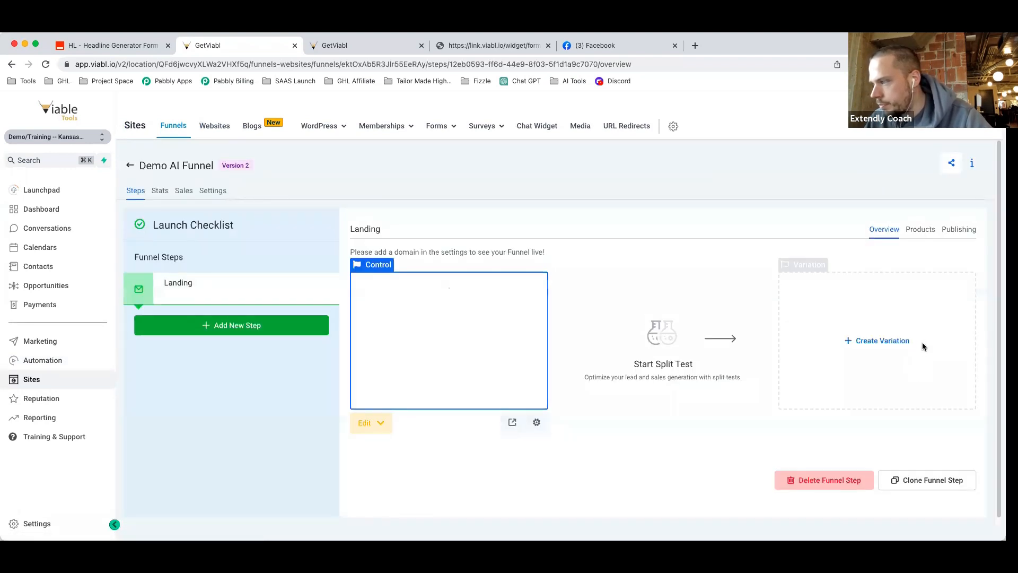
pyautogui.click(512, 423)
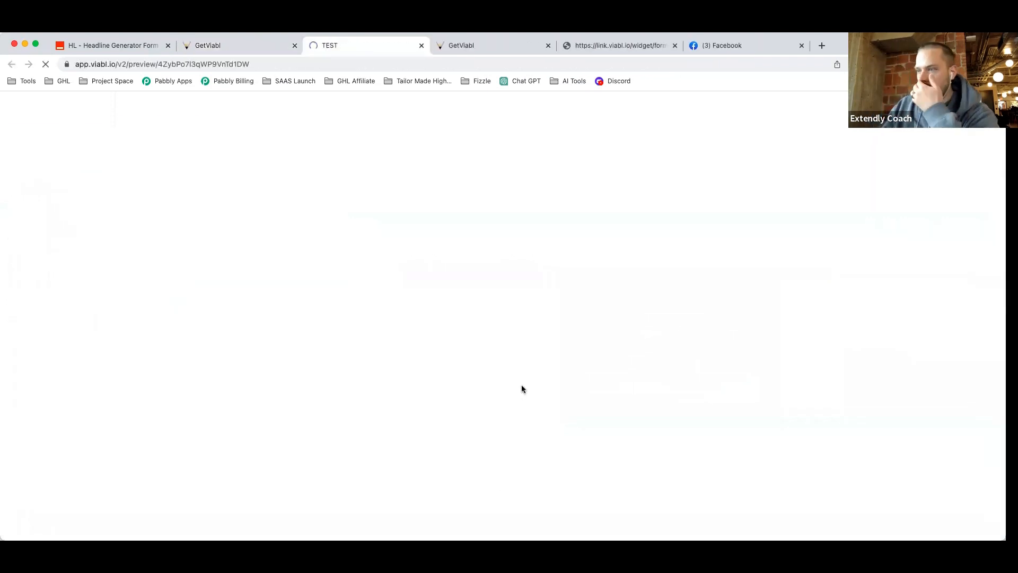